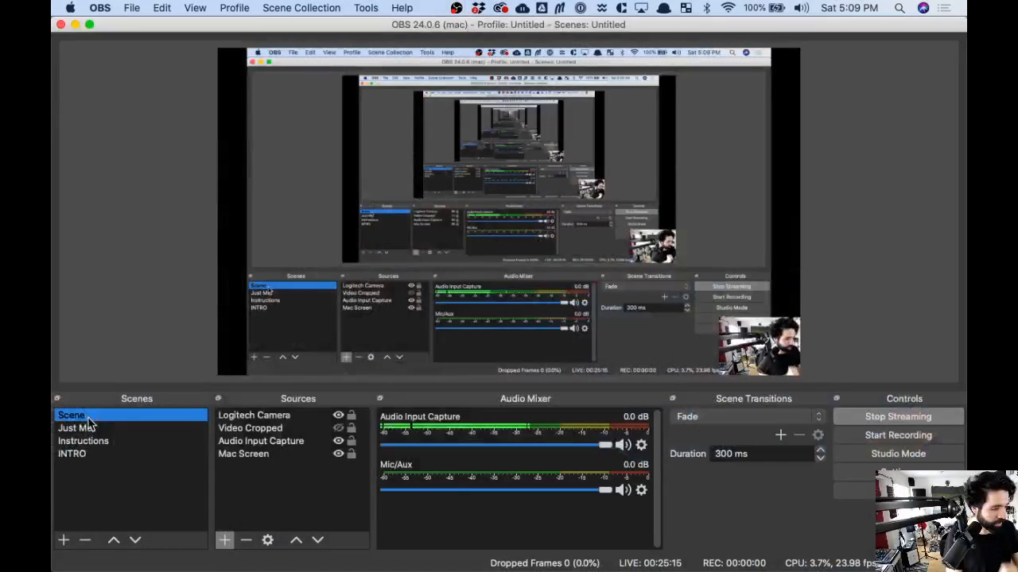
- Switch to Illustrator and examine the separate body parts in body-parts.ai with the panels hidden
key("super+Tab")
key("super+Tab")
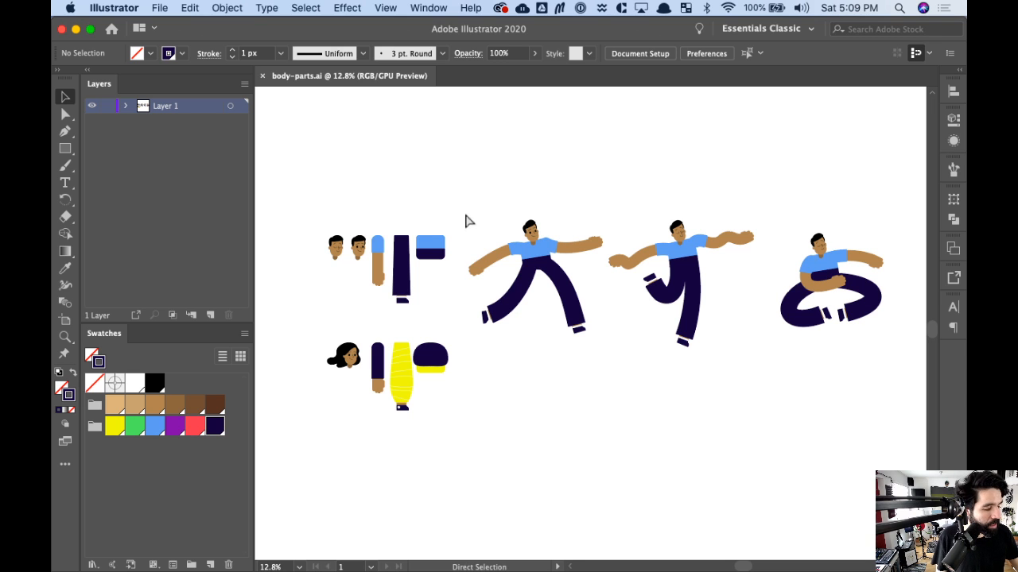
key("super+Tab")
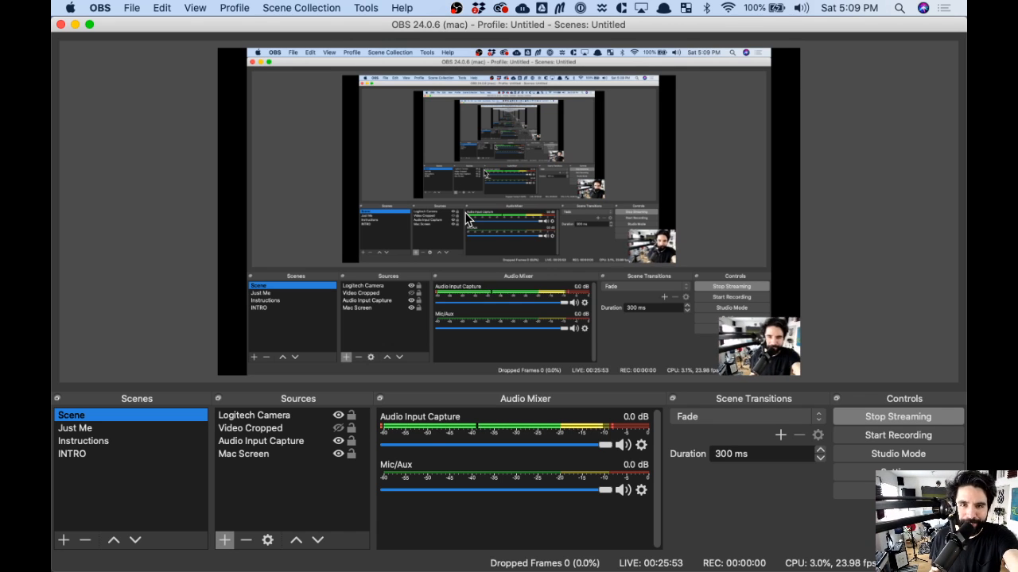
key("super+Tab")
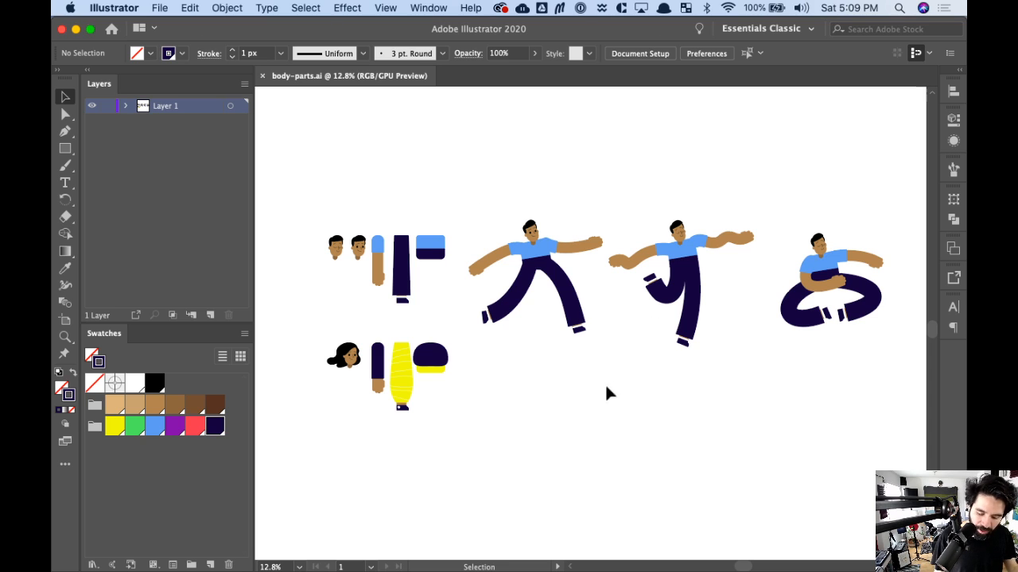
key("z")
left_click_drag(296, 191, 556, 385)
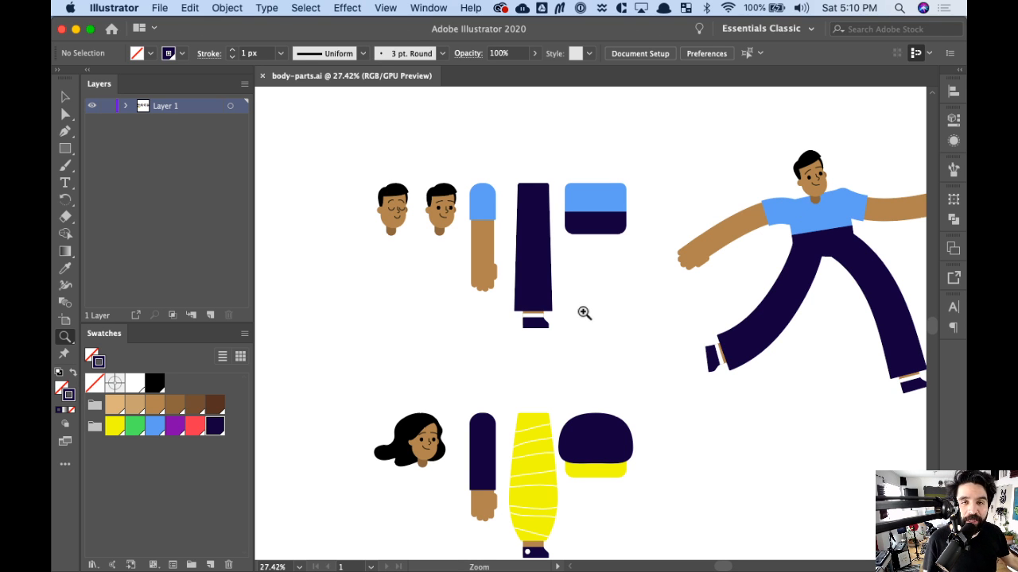
mouse_move(625, 325)
left_mouse_down()
mouse_move(518, 309)
mouse_move(604, 332)
mouse_move(611, 313)
left_mouse_up()
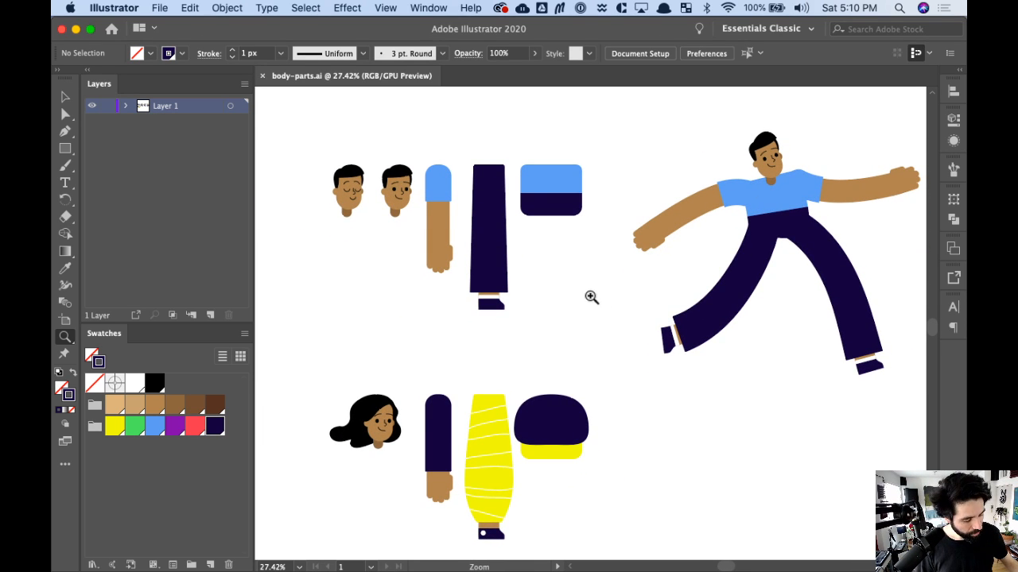
key("Tab")
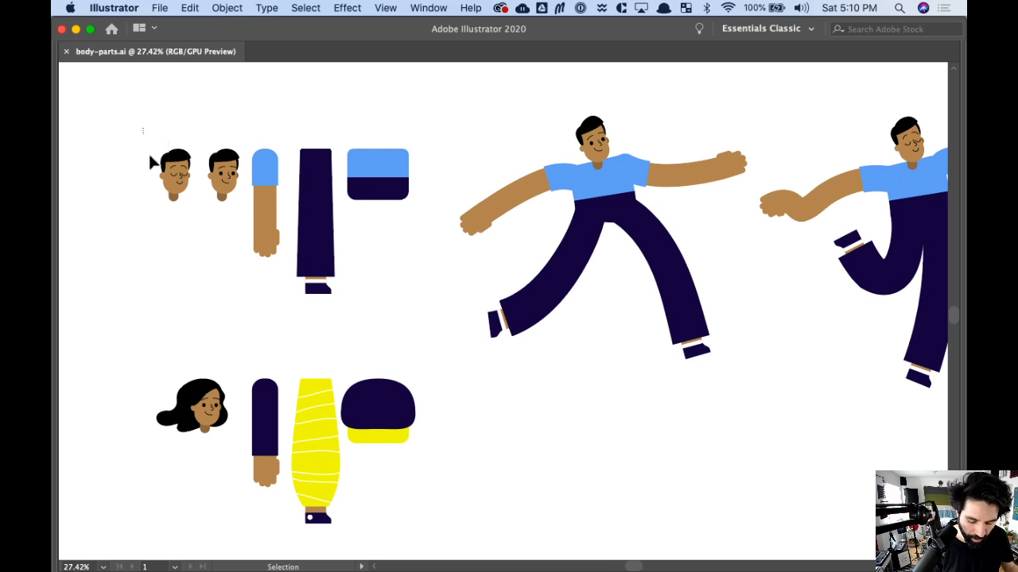
- Select the male character's heads, arm, leg and torso pieces in turn to examine how each part is built
left_click_drag(149, 155, 191, 209)
left_click_drag(210, 122, 231, 182)
left_click_drag(291, 129, 261, 248)
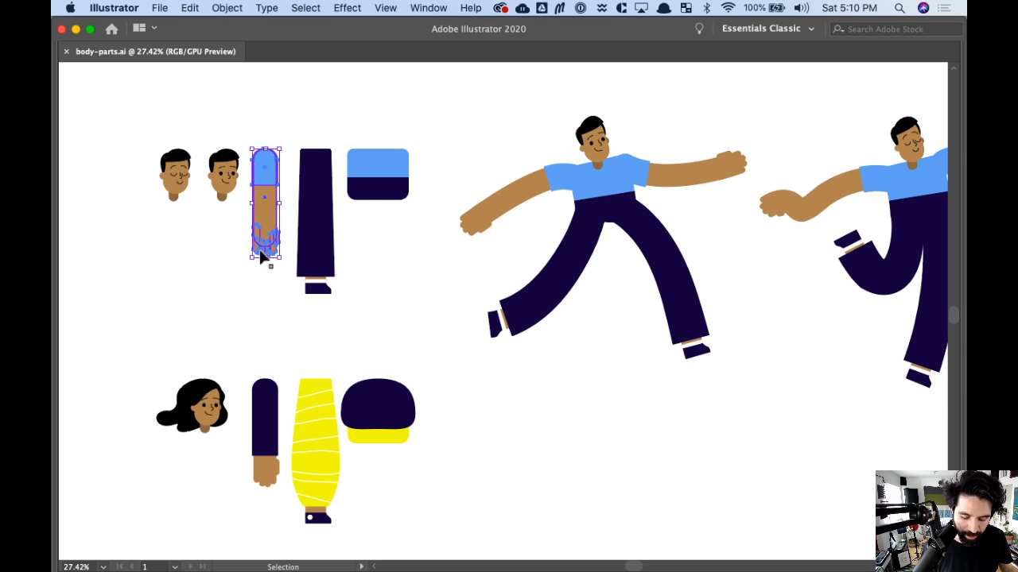
left_click_drag(327, 125, 326, 230)
left_click_drag(374, 130, 433, 207)
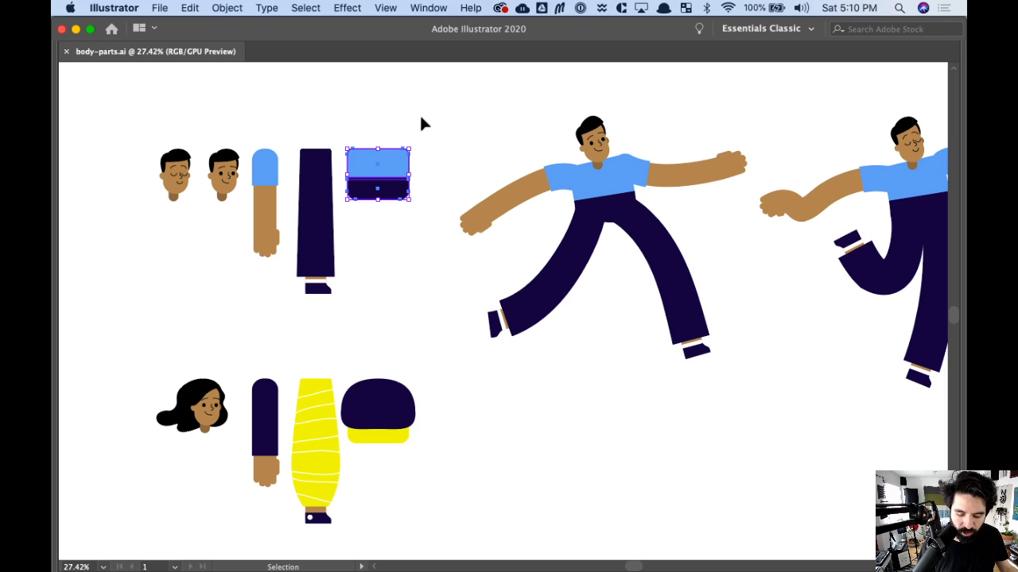
left_click(312, 273, "shift")
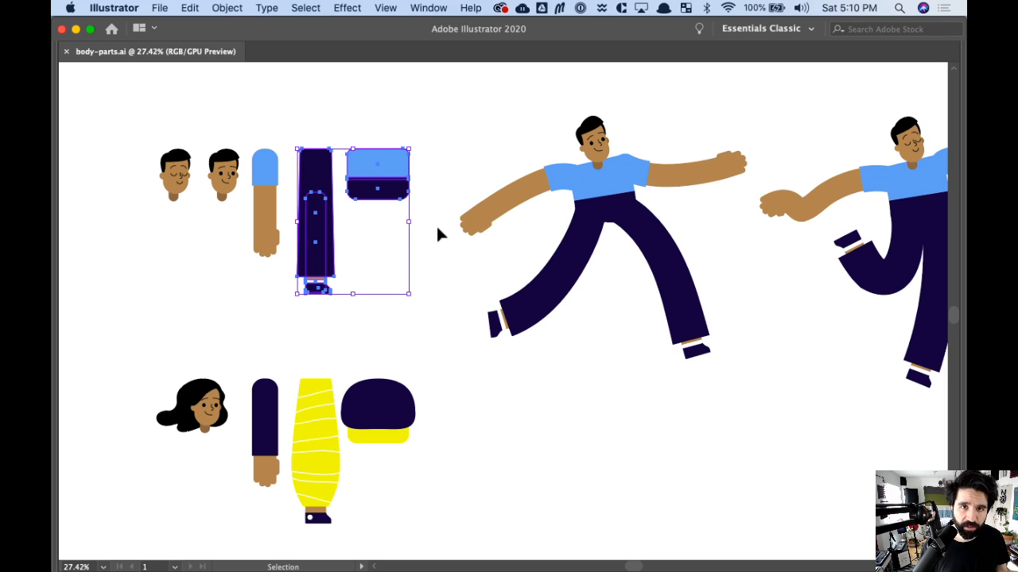
left_click(430, 337)
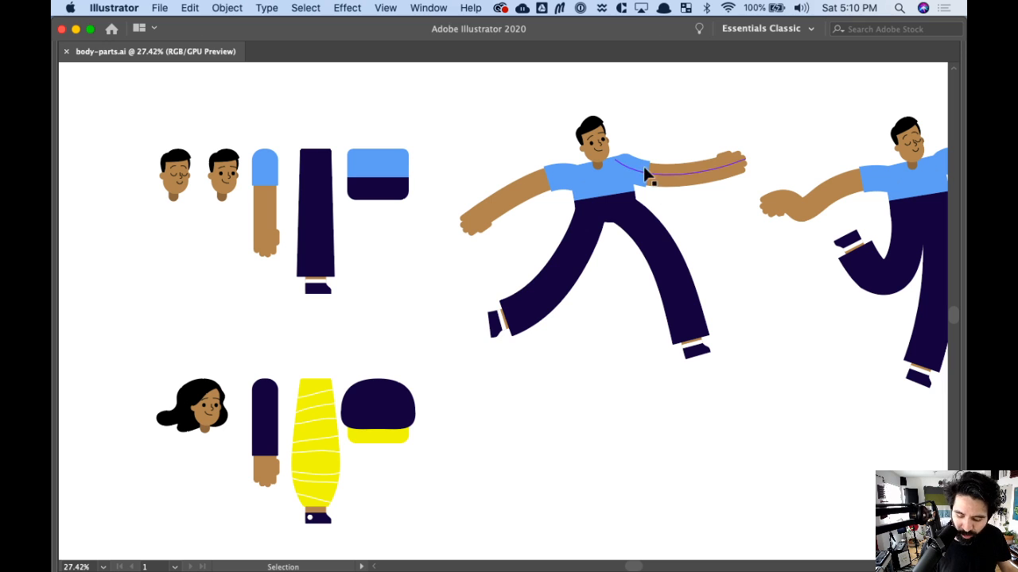
- Select the striding figure's head to inspect its path, restore the panels and clear the selection
scroll(687, 305, "right", 5)
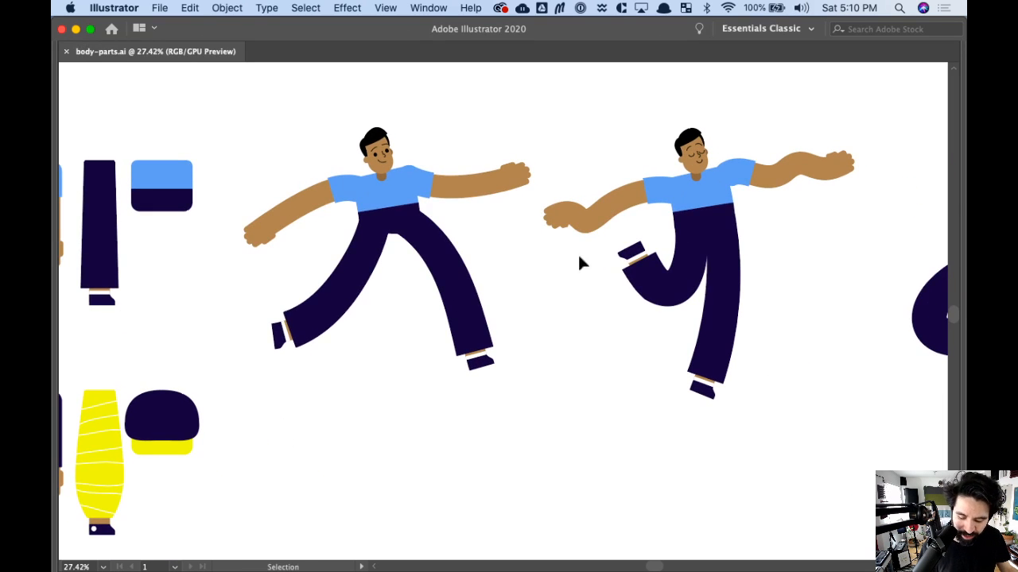
left_click(379, 143)
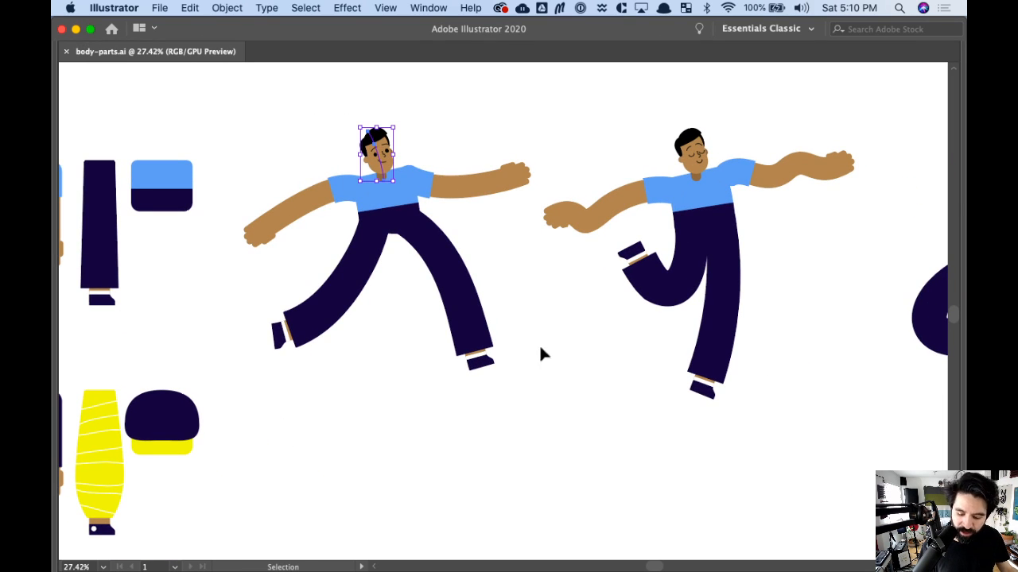
key("Tab")
left_click_drag(682, 348, 565, 330)
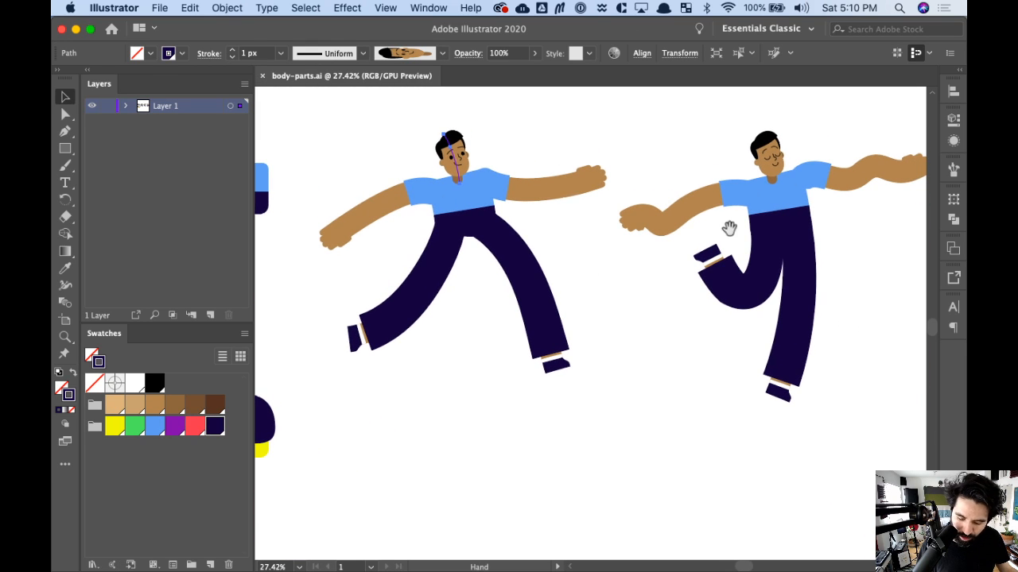
left_click(579, 117)
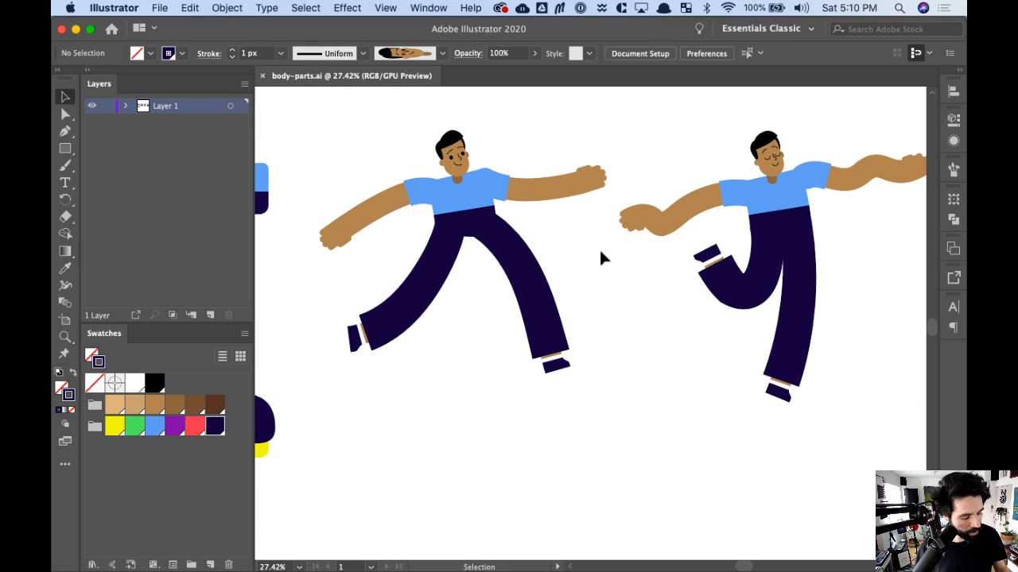
- Examine the single paths behind the posed figures in Outline mode and return to the preview
key("super+y")
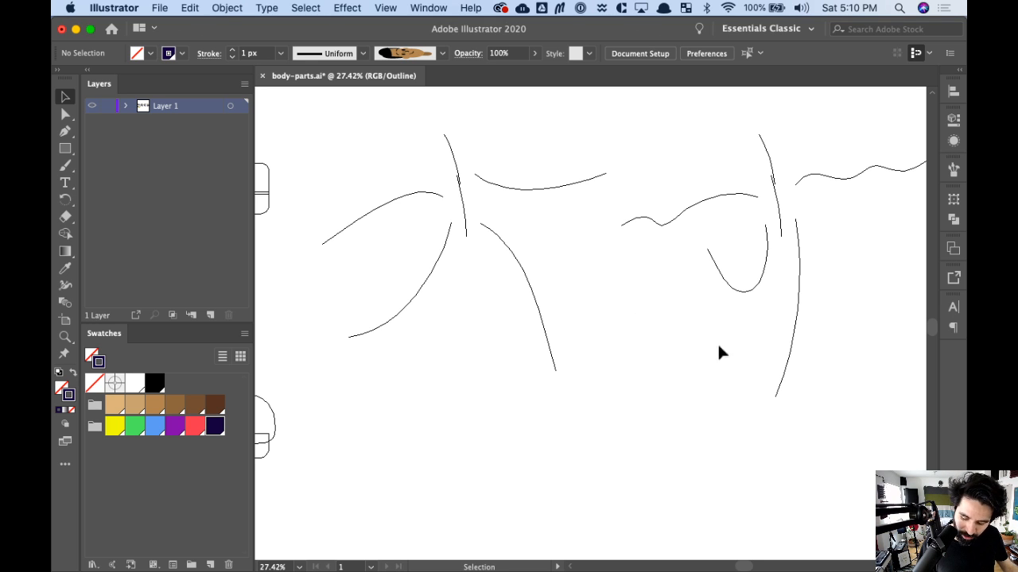
left_click_drag(727, 360, 477, 382)
mouse_move(718, 355)
left_mouse_down()
mouse_move(570, 357)
mouse_move(692, 374)
left_mouse_up()
left_click_drag(402, 338, 720, 354)
left_click_drag(609, 319, 679, 295)
key("z")
left_click_drag(400, 139, 757, 471)
key("v")
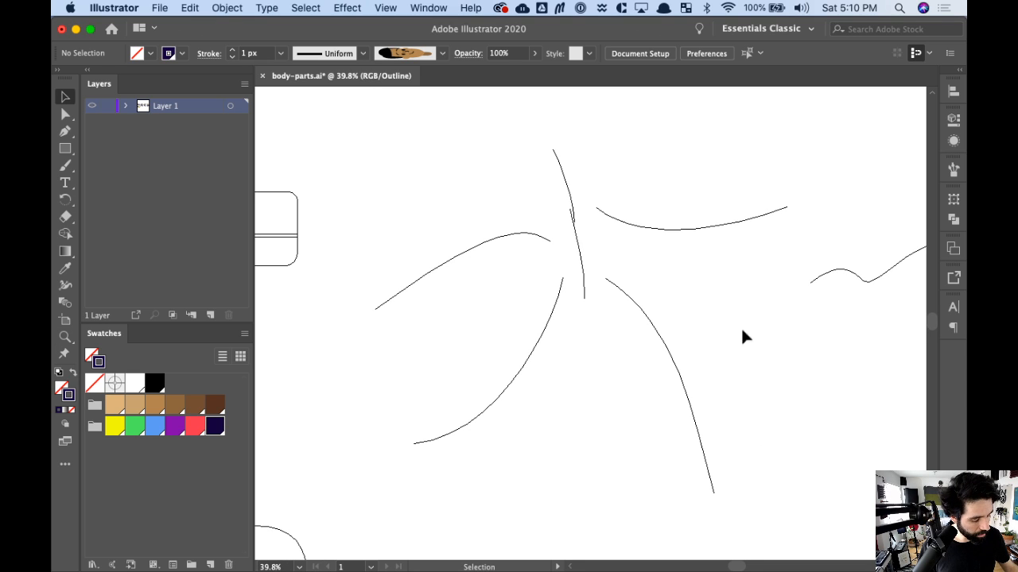
key("super+y")
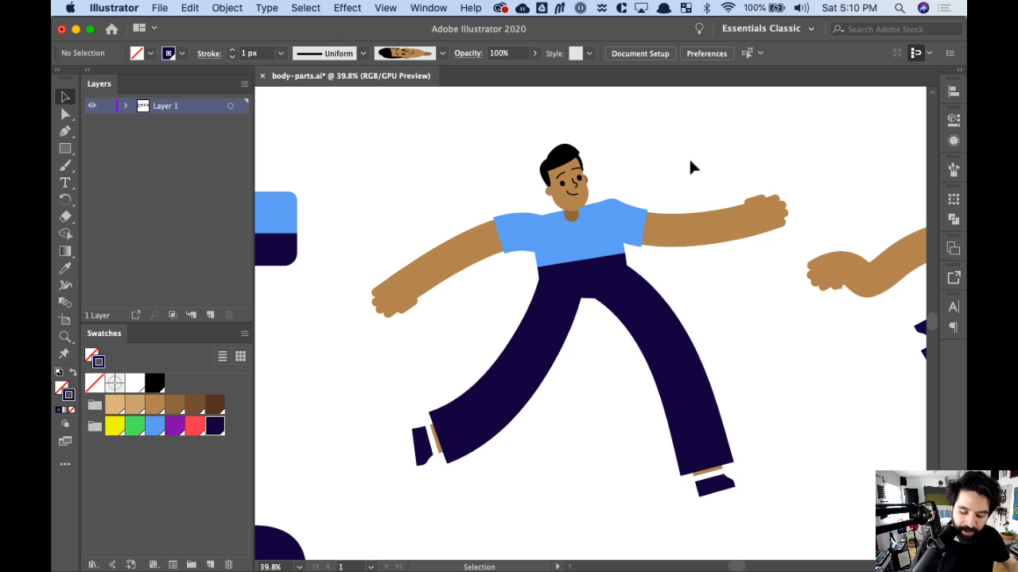
- Look through the body-part art brushes, then select the one-legged dancing figure to inspect its paths
left_click_drag(676, 269, 480, 311)
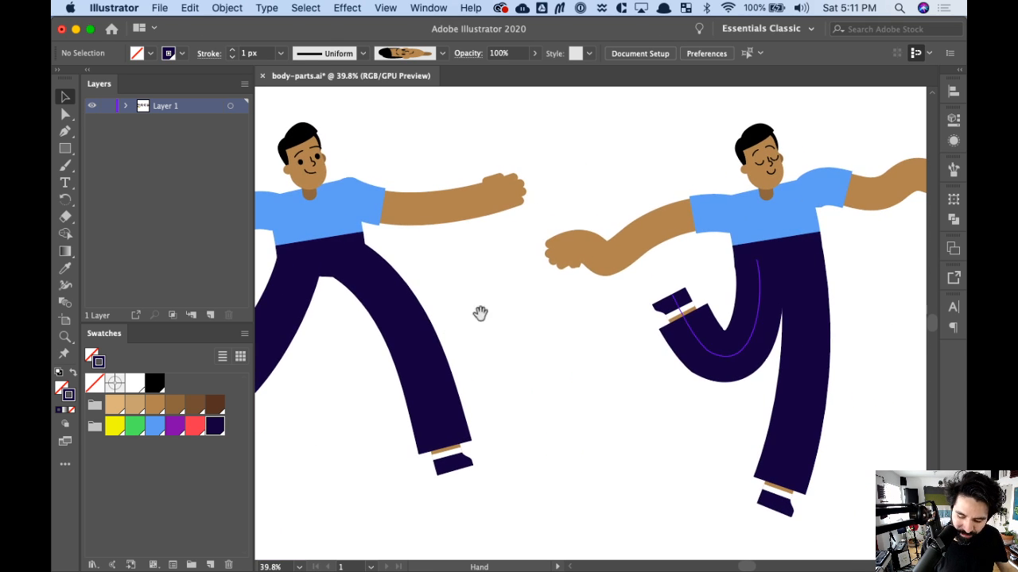
left_click(953, 170)
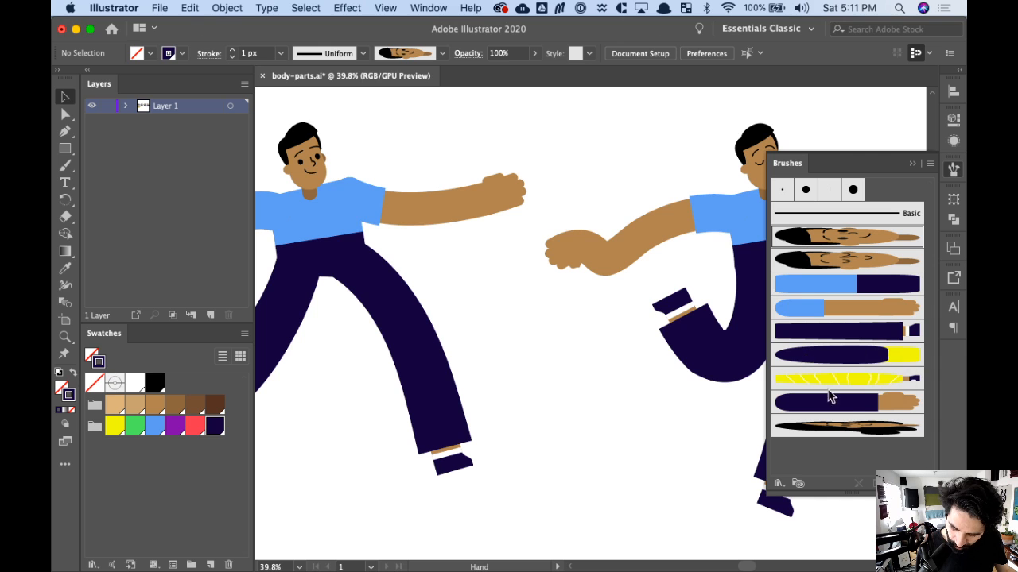
left_click(634, 404)
scroll(661, 422, "right", 3)
scroll(660, 423, "down", 1)
left_click(645, 302)
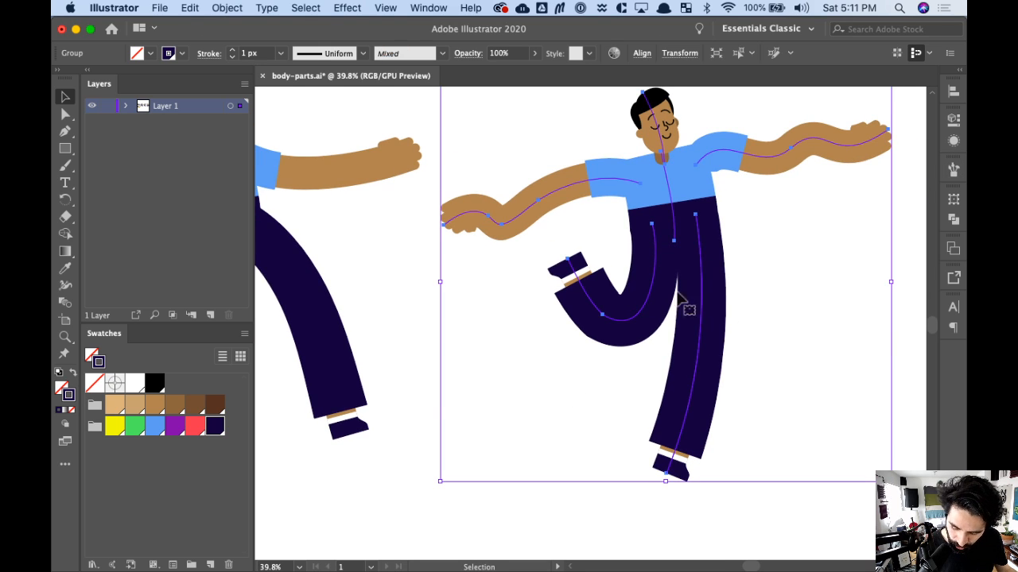
- Duplicate the whole striding figure and place the copy in the empty space directly below the original
key("super+minus")
key("super+minus")
key("super+minus")
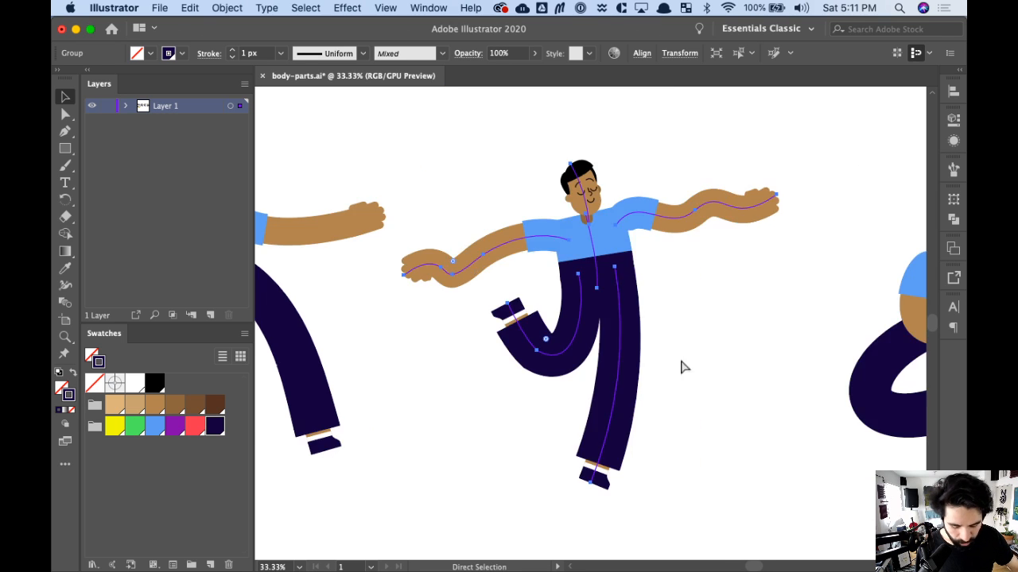
left_click_drag(657, 327, 784, 269)
left_click(541, 237)
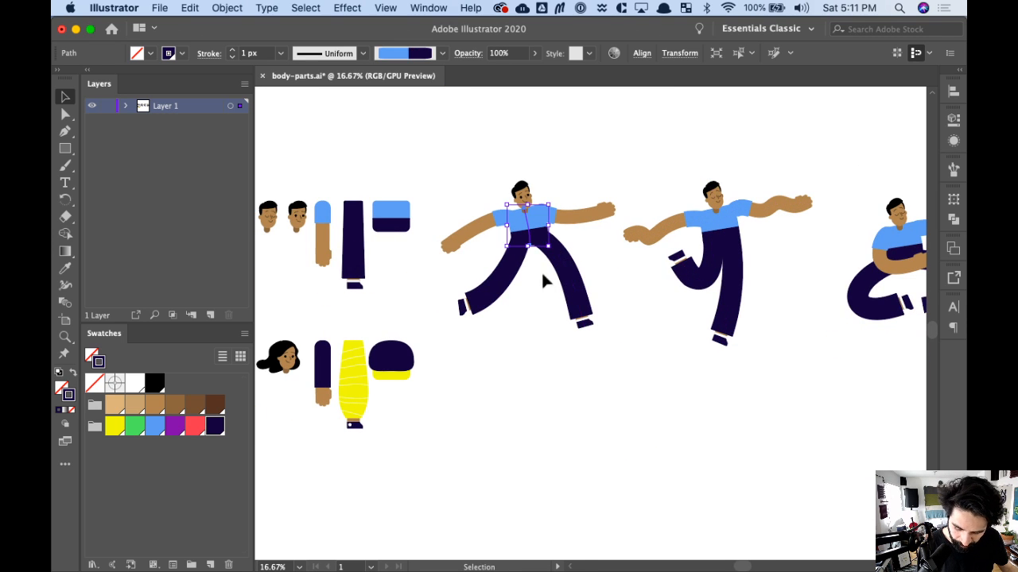
left_click_drag(471, 161, 587, 293)
left_click_drag(539, 220, 561, 397)
left_click(677, 392)
- Delete the left-hand arm of the duplicated striding figure
key("z")
left_click_drag(456, 349, 658, 488)
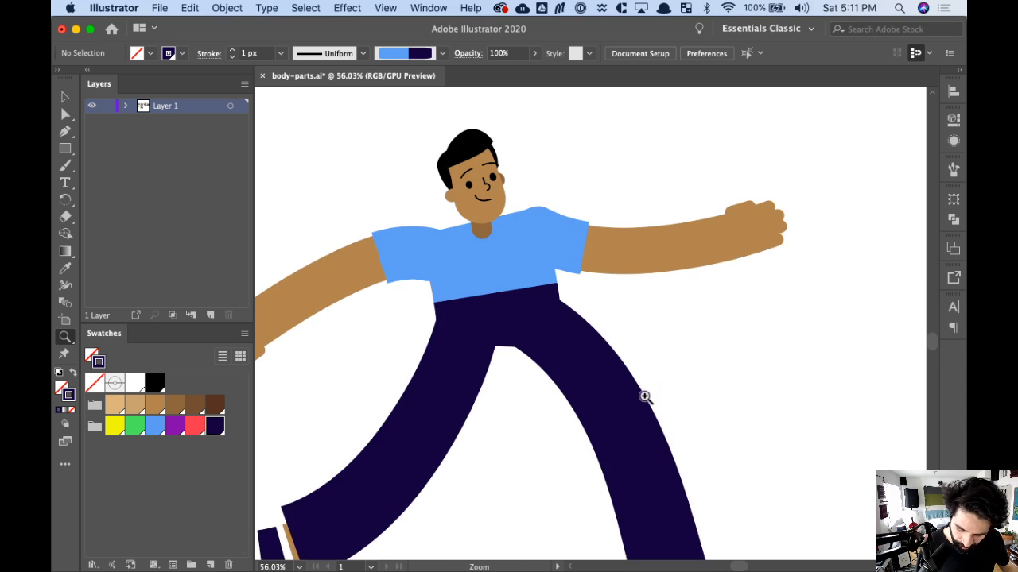
left_click_drag(672, 353, 842, 331)
left_click(567, 235)
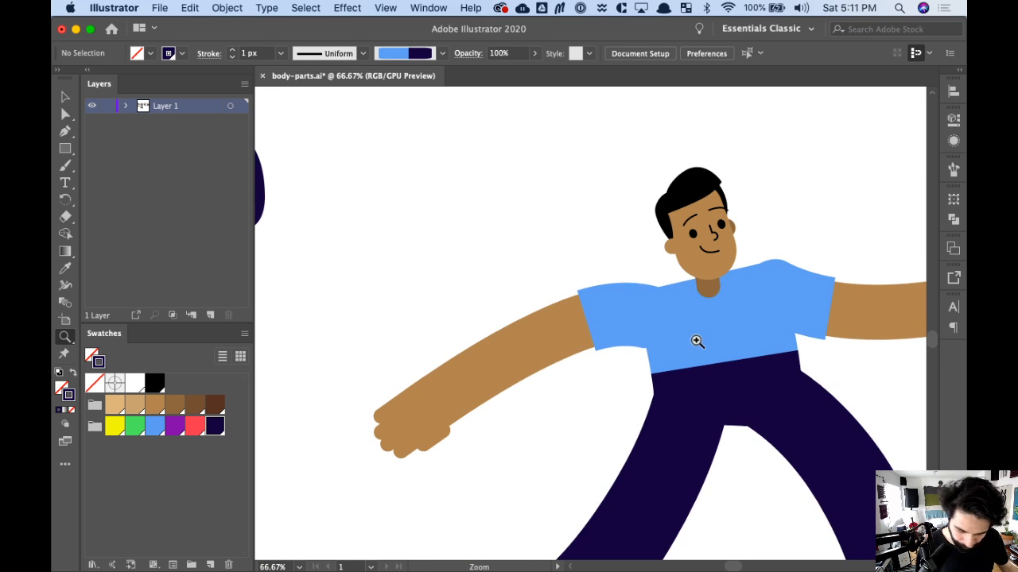
key("super+minus")
key("super+minus")
left_click_drag(689, 361, 623, 290)
key("v")
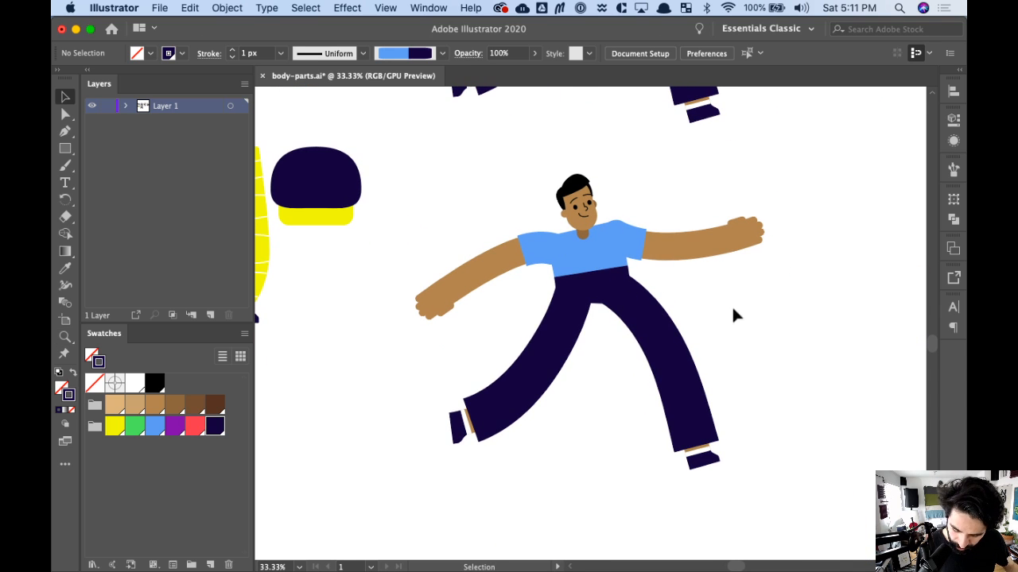
left_click(518, 256)
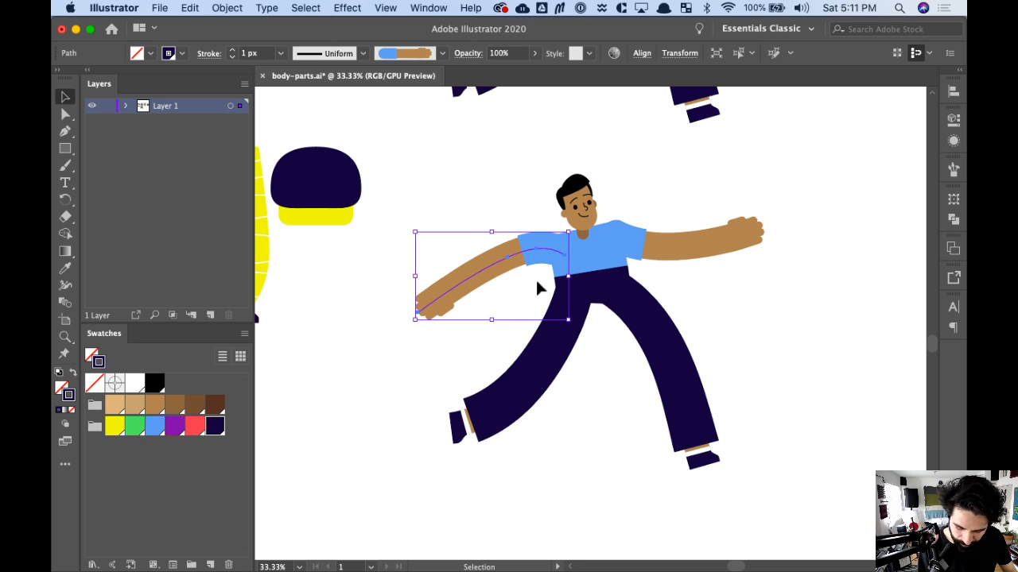
key("Delete")
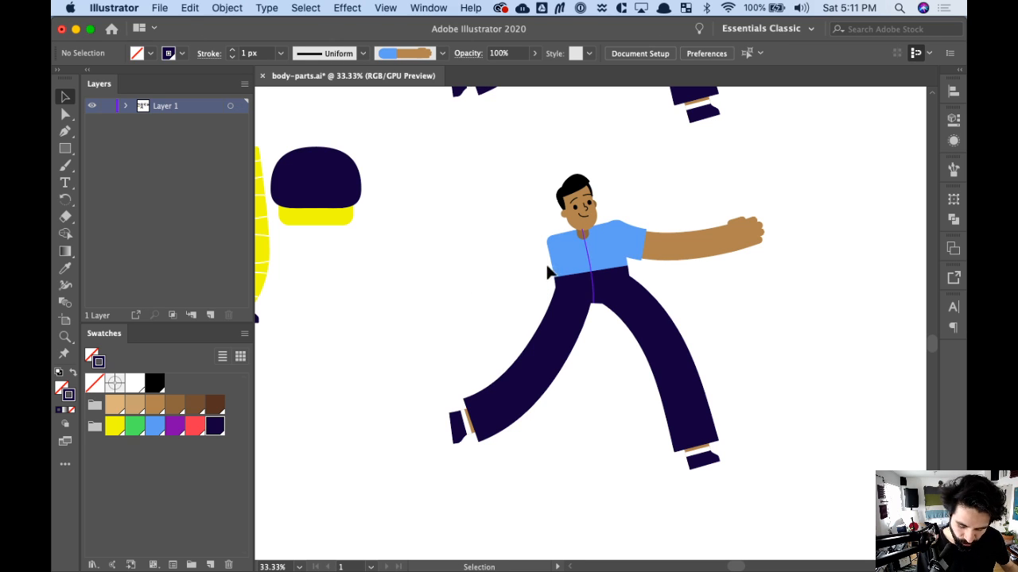
- Try painting a wavy replacement arm from the copy's left shoulder with the blue-sleeved arm brush, and undo it
key("b")
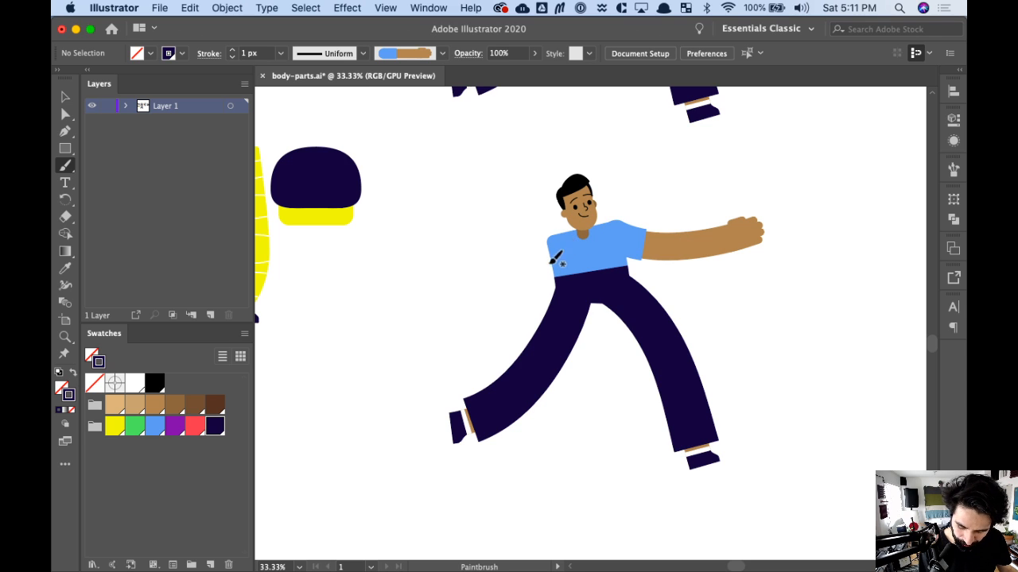
mouse_move(469, 257)
left_mouse_down()
mouse_move(432, 295)
mouse_move(370, 291)
left_mouse_up()
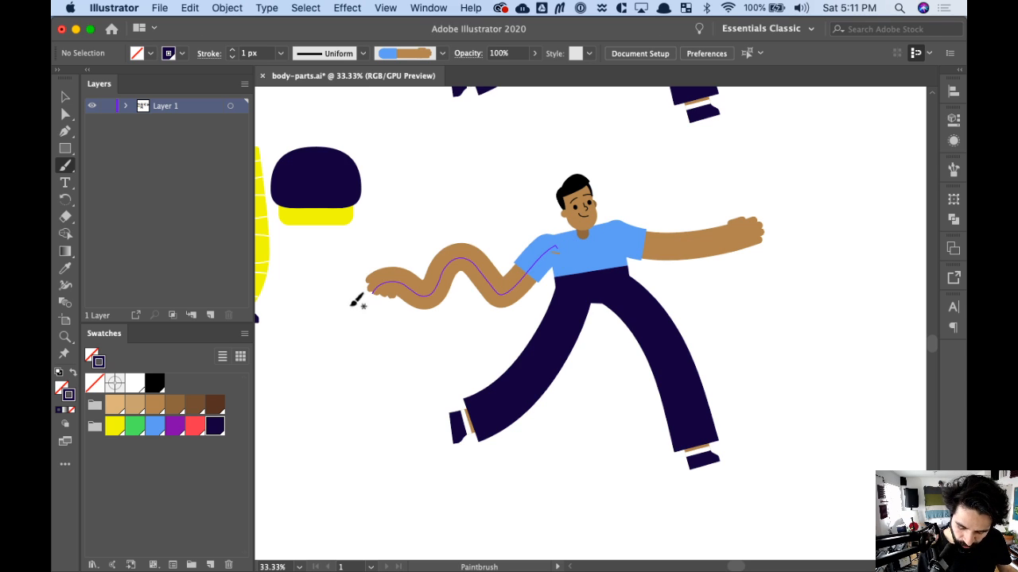
key("ctrl+z")
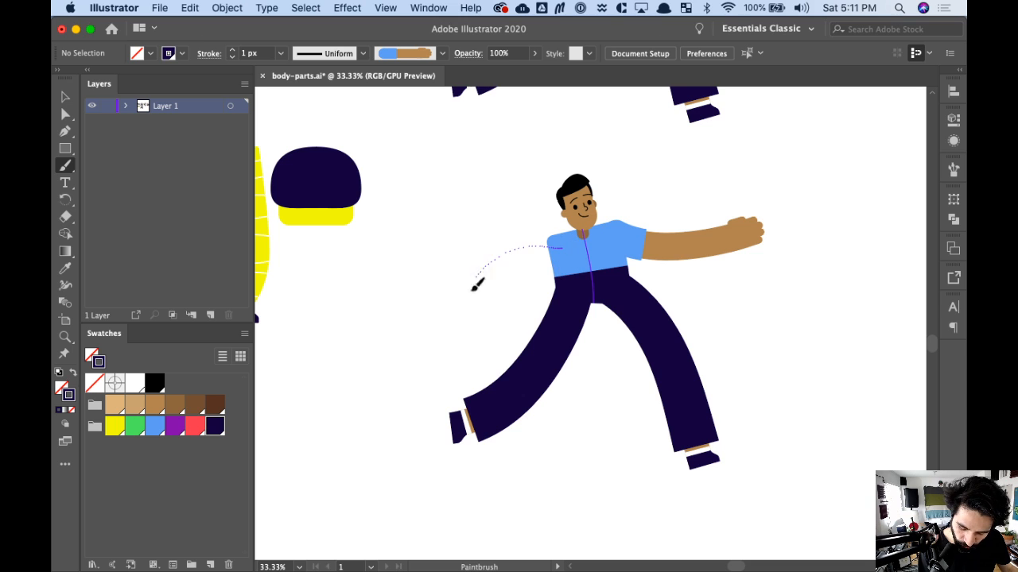
- Try painting a looped arm from the copy's left shoulder with the same arm brush, and undo it
left_click_drag(499, 280, 556, 252)
left_click_drag(479, 309, 353, 336)
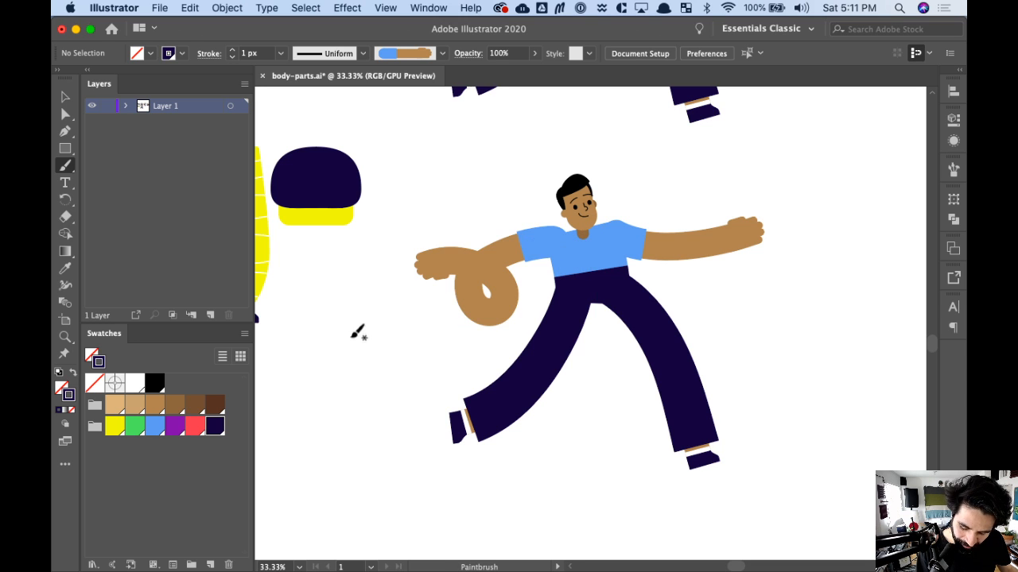
key("z")
left_click_drag(375, 168, 740, 454)
key("super+z")
- Try painting a long arm with an upturned hand from the copy's left shoulder, and undo it
key("v")
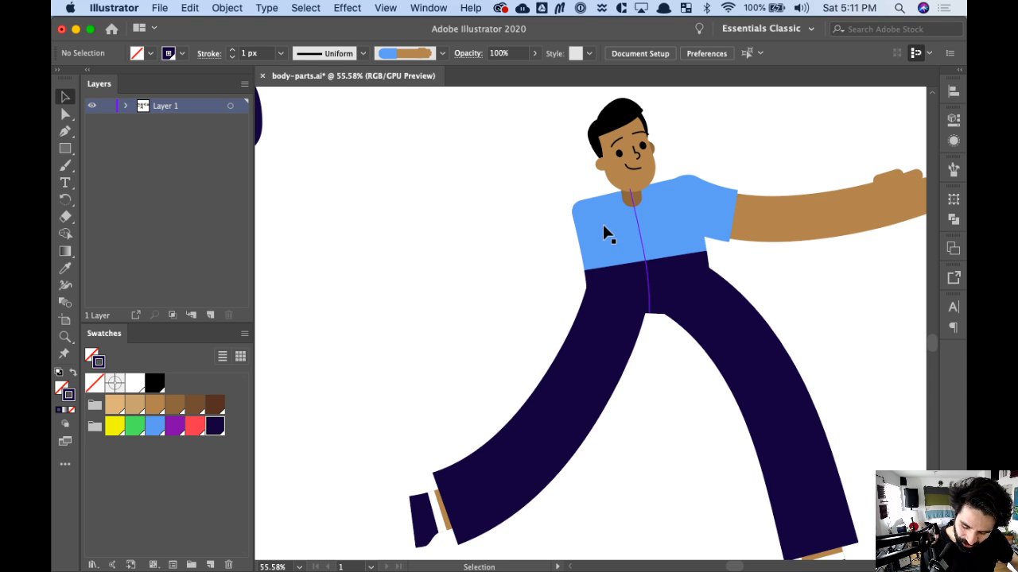
key("b")
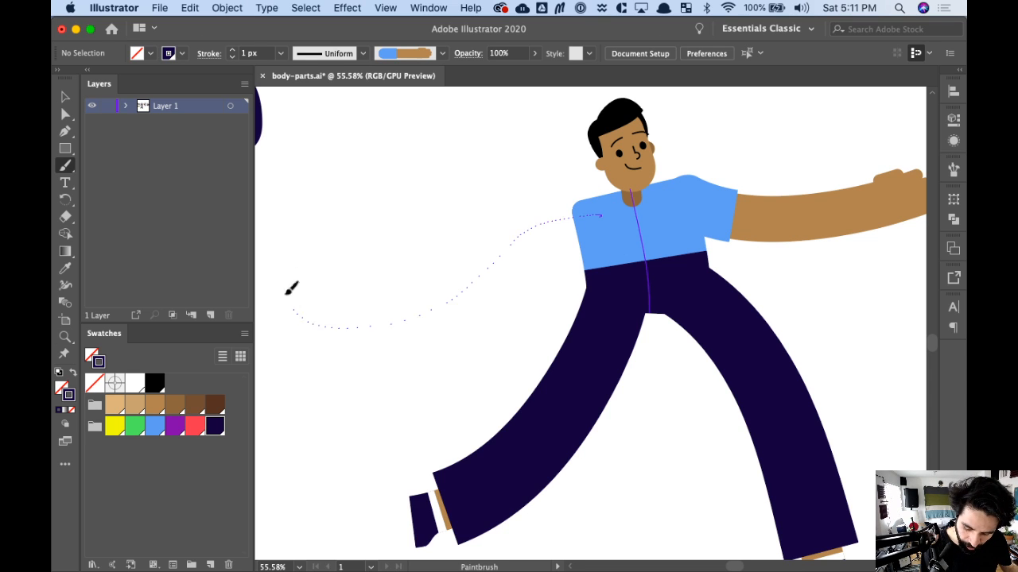
left_click_drag(306, 314, 305, 315)
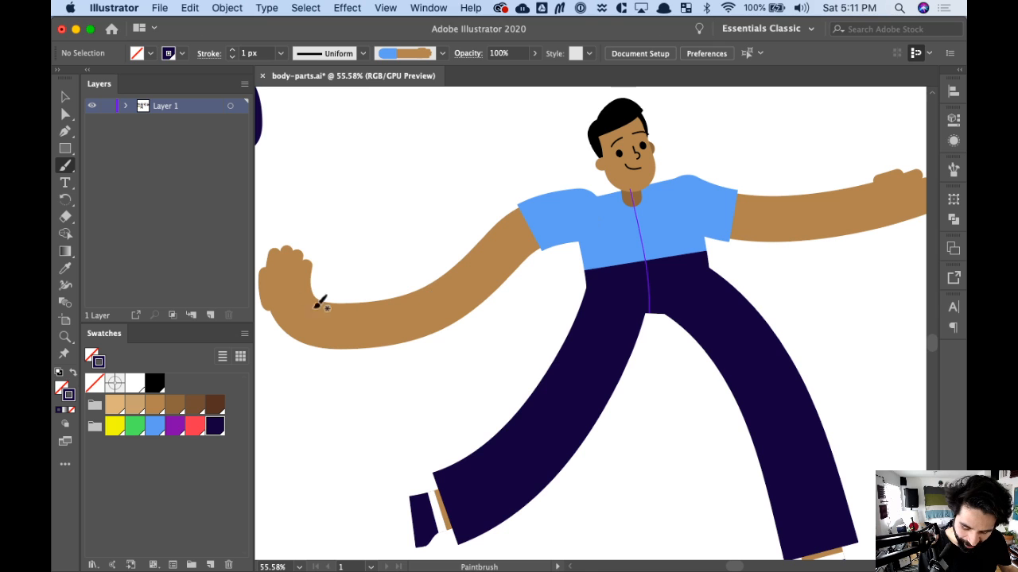
key("v")
key("super+z")
left_click_drag(675, 250, 483, 287)
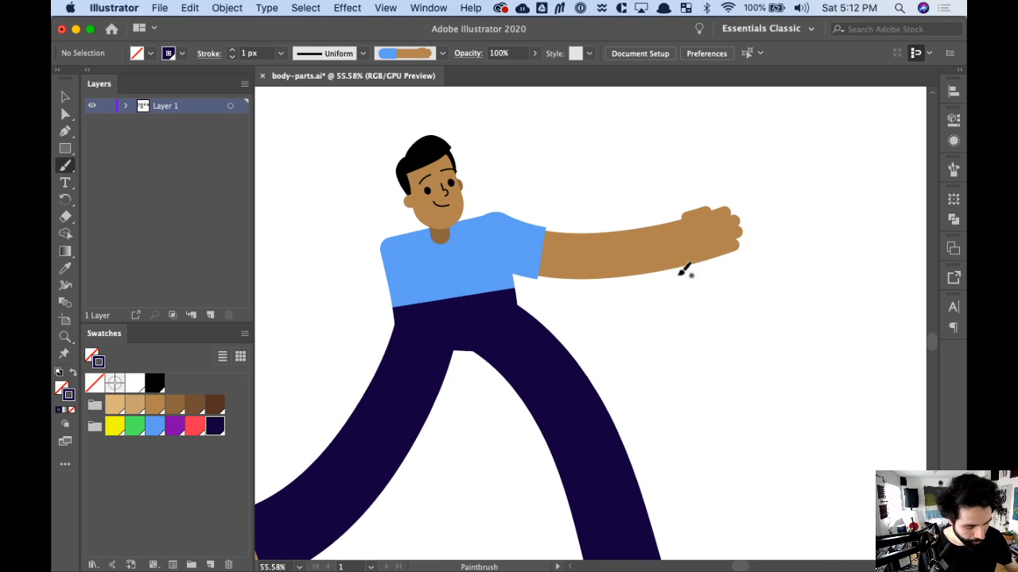
- Try painting a sharply bent arm from the copy's left-hand shoulder with the blue-sleeved arm brush, and undo it
key("super+minus")
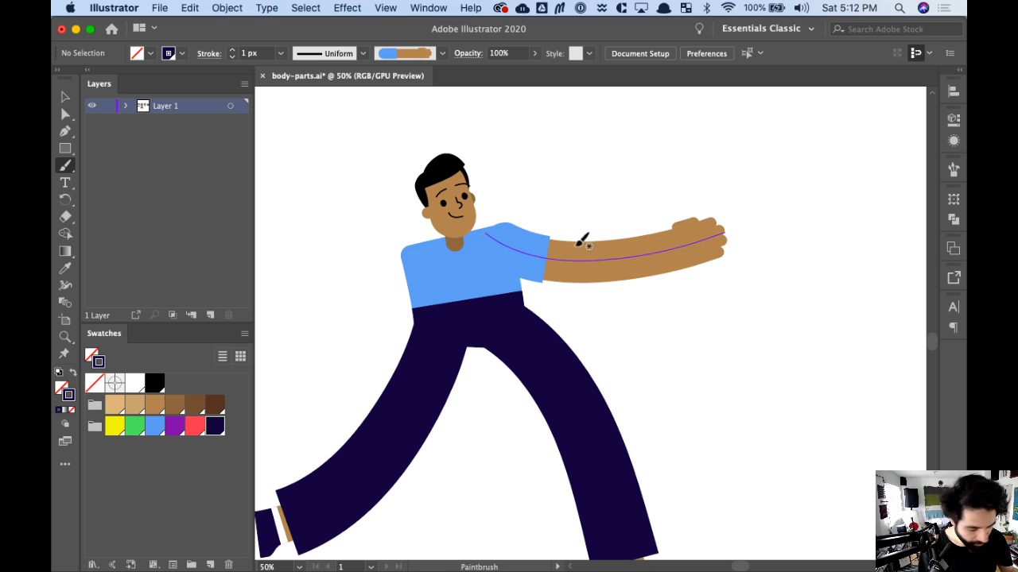
key("v")
left_click(603, 259)
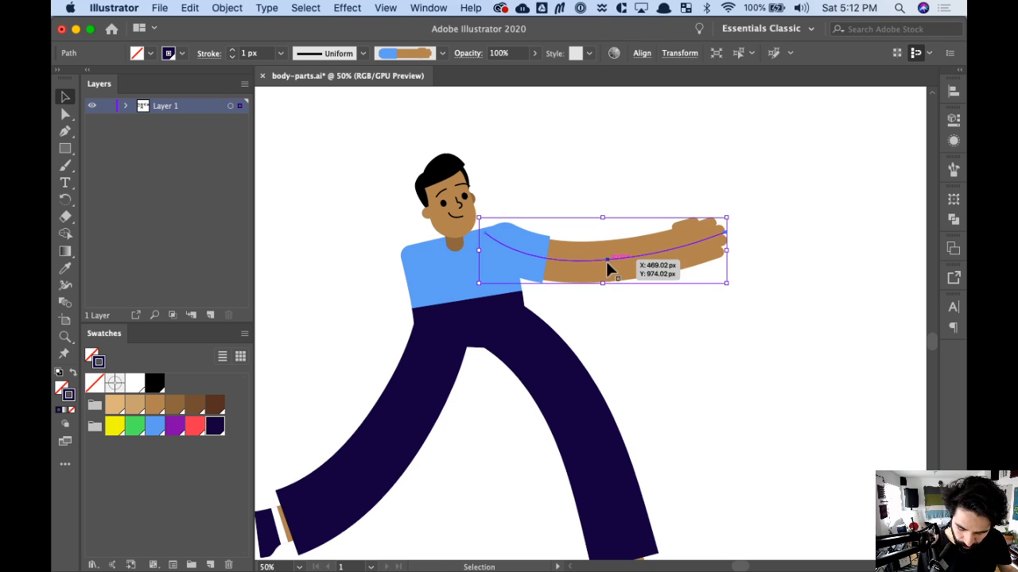
left_click_drag(596, 294, 739, 279)
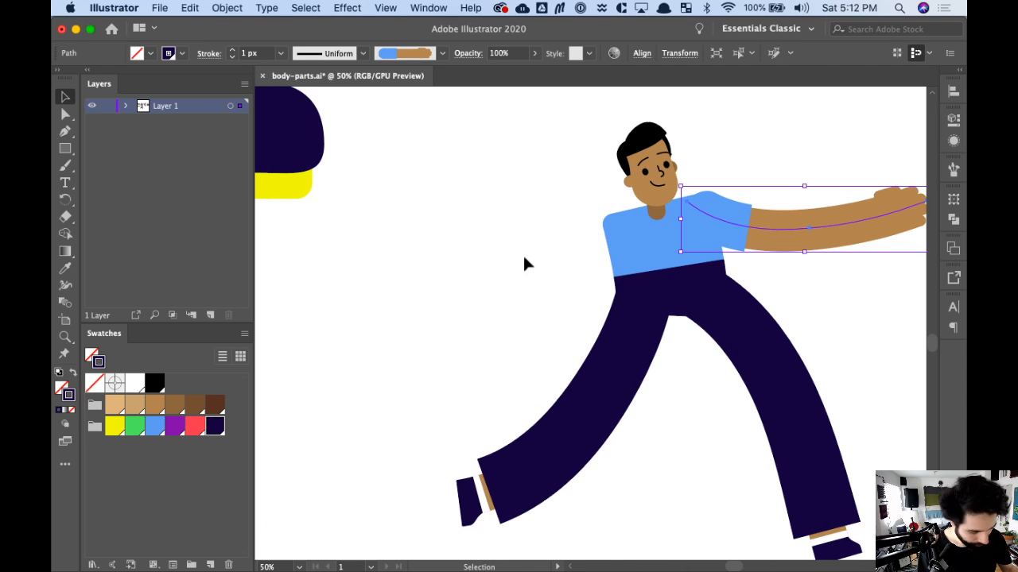
key("b")
left_click_drag(576, 199, 516, 310)
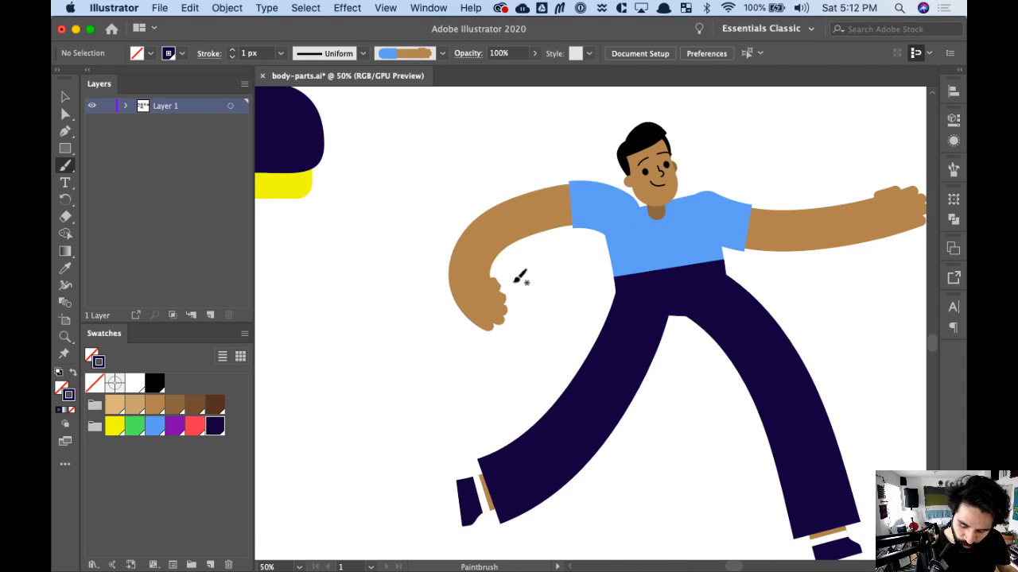
key("cmd+z")
- Paint a wider, gently curved arm with its hand hanging down from the copy's left-hand shoulder
left_click_drag(437, 337, 433, 334)
mouse_move(670, 320)
left_mouse_down()
mouse_move(563, 290)
mouse_move(648, 321)
left_mouse_up()
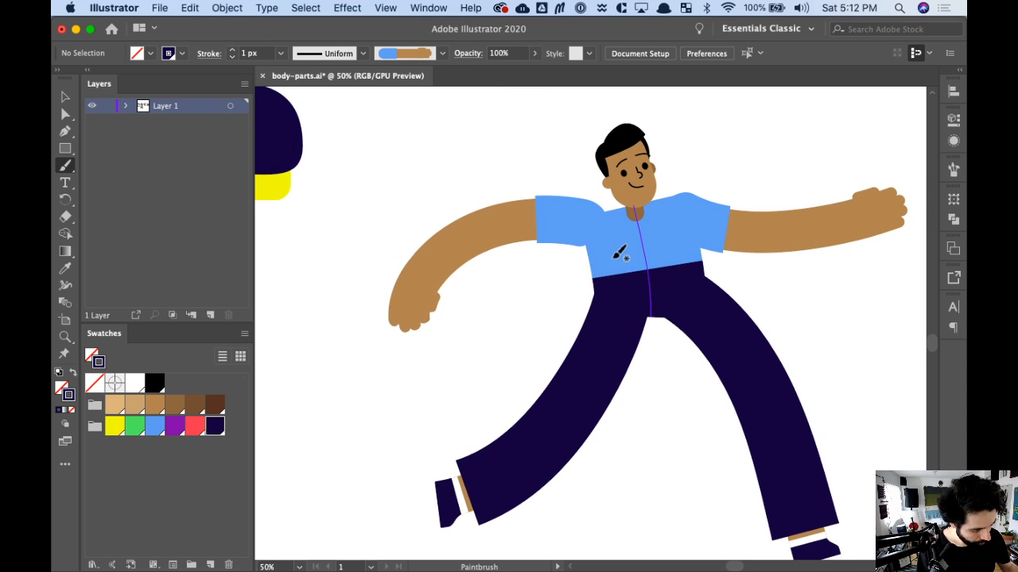
- Try expanding the appearance of the copy's brush-stroke arms and torso into editable shapes
key("v")
left_click_drag(413, 179, 493, 278)
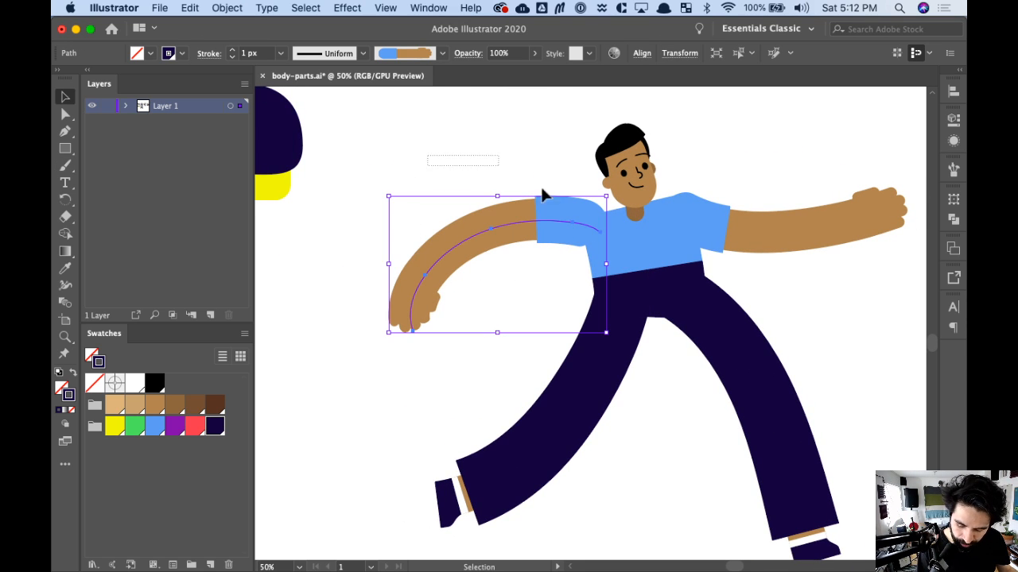
left_click_drag(541, 194, 756, 330)
left_click(228, 8)
left_click(302, 179)
left_click(522, 157)
left_click(560, 233)
left_click(481, 379)
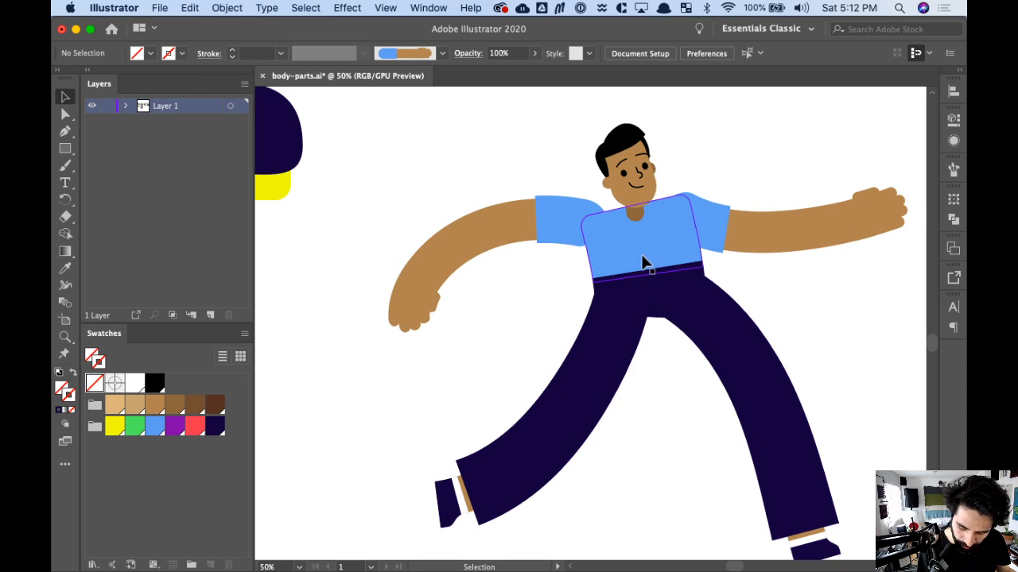
- Try moving the expanded left-hand sleeve inside its group, and undo back to the live brush strokes
double_click(563, 220)
left_click(569, 239)
left_click_drag(569, 236, 515, 260)
key("super+z")
left_click(467, 352)
key("super+z")
key("super+z")
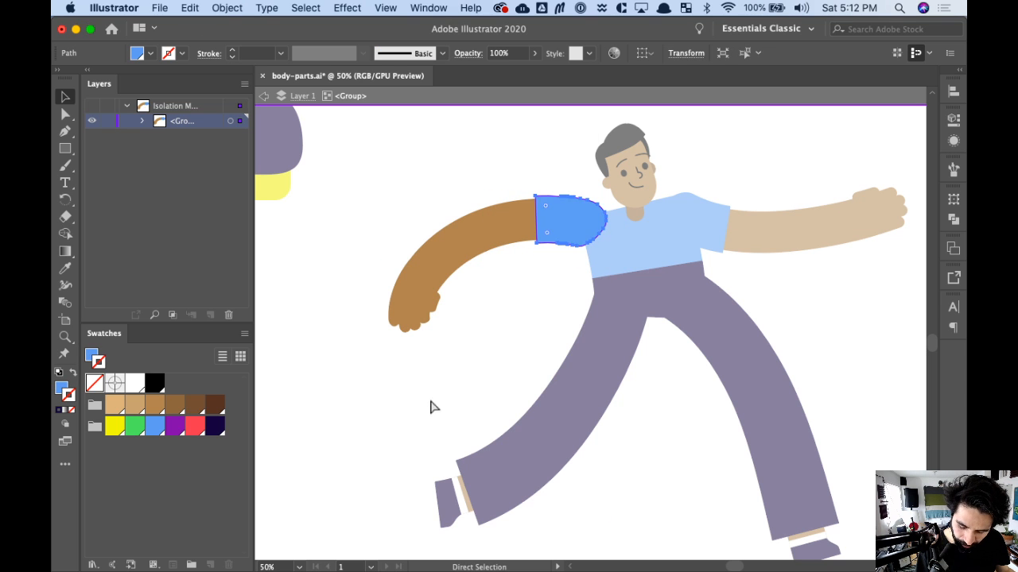
left_click(519, 340)
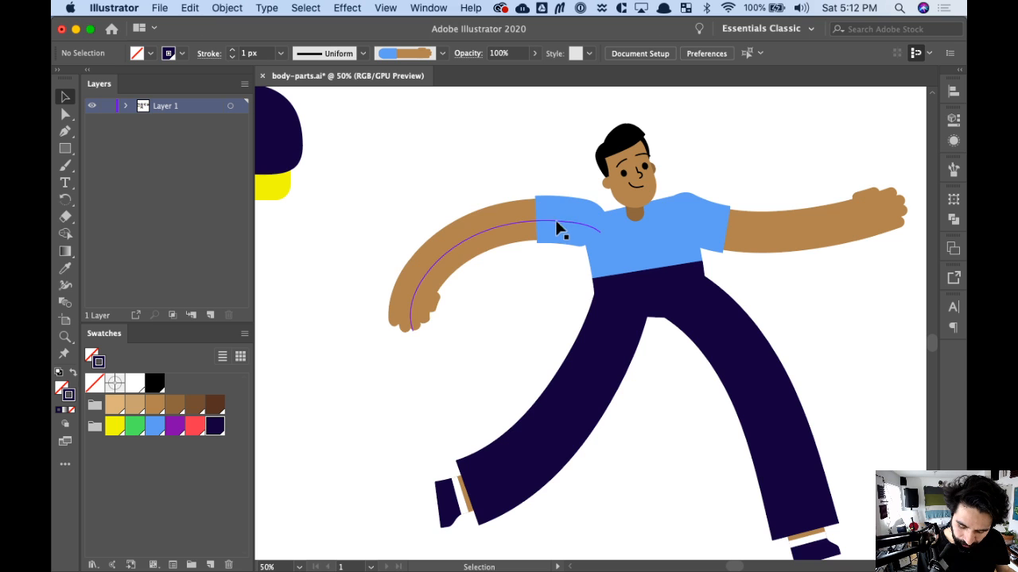
key("super+z")
key("super+shift+z")
- Try moving the foot-end anchor of the copy's trailing leg lower, and undo it
scroll(686, 334, "right", 3)
left_click(512, 339)
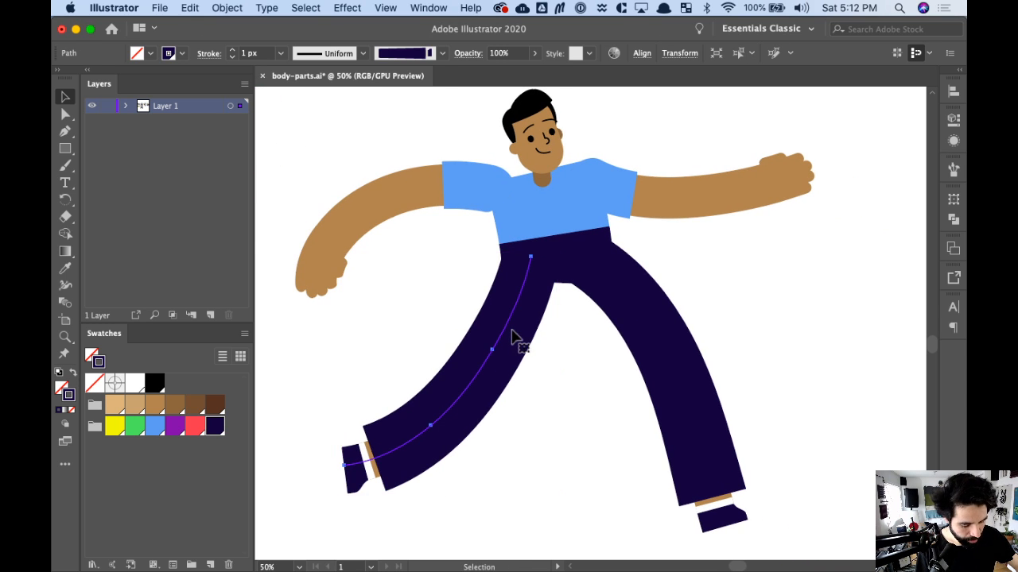
key("super+minus")
mouse_move(625, 341)
left_mouse_down()
mouse_move(520, 307)
mouse_move(429, 346)
left_mouse_up()
key("b")
key("super+z")
key("a")
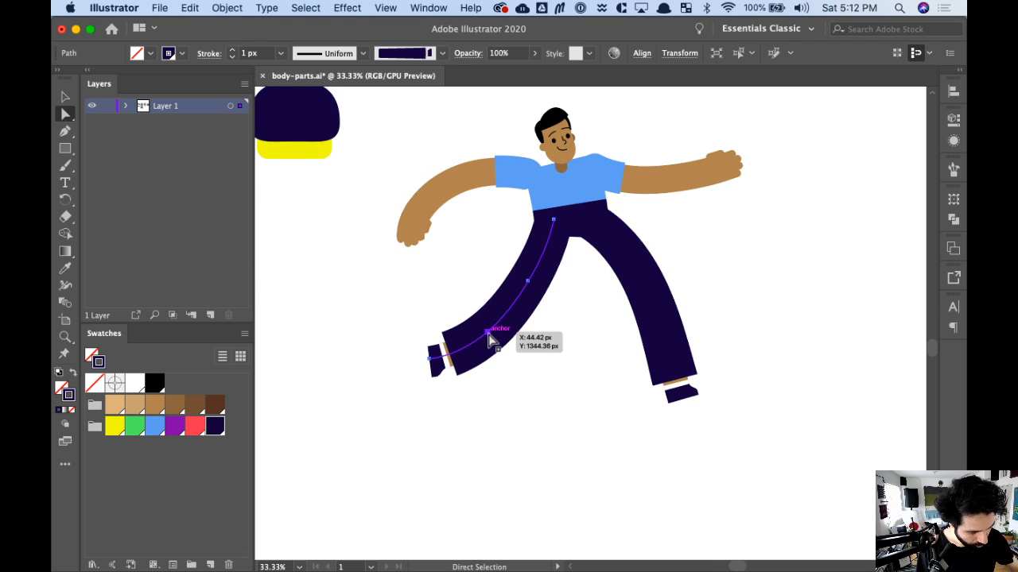
key("super+equal")
left_click_drag(667, 333, 602, 275)
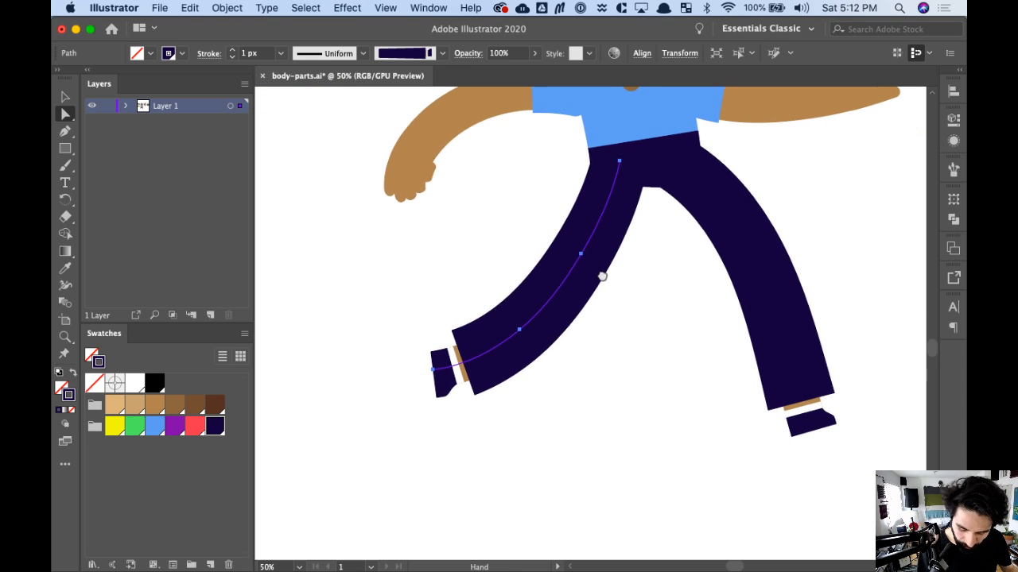
left_click_drag(433, 367, 446, 416)
key("super+z")
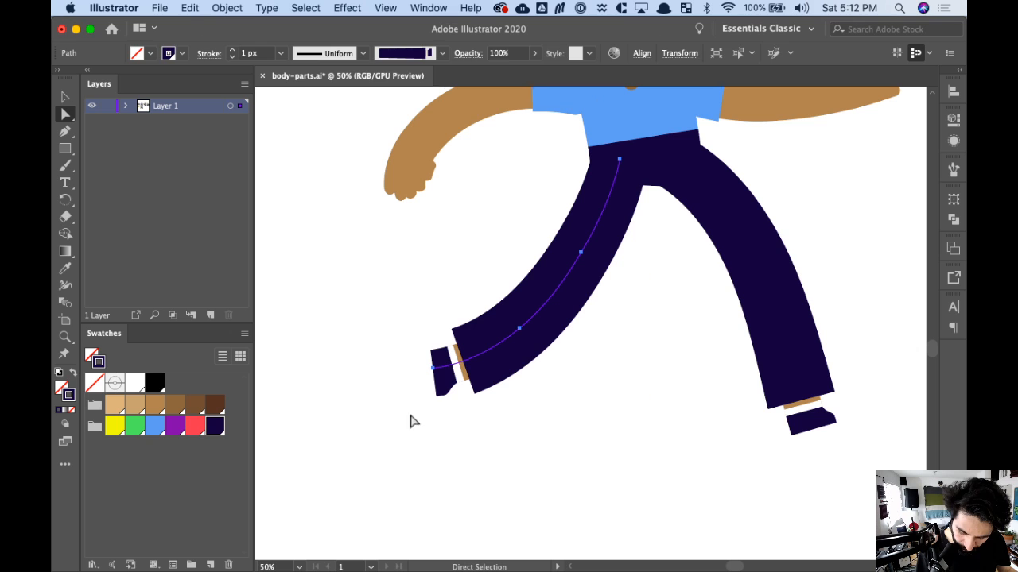
- Delete the two middle anchor points from the trailing leg's path
left_click(433, 367)
key("minus")
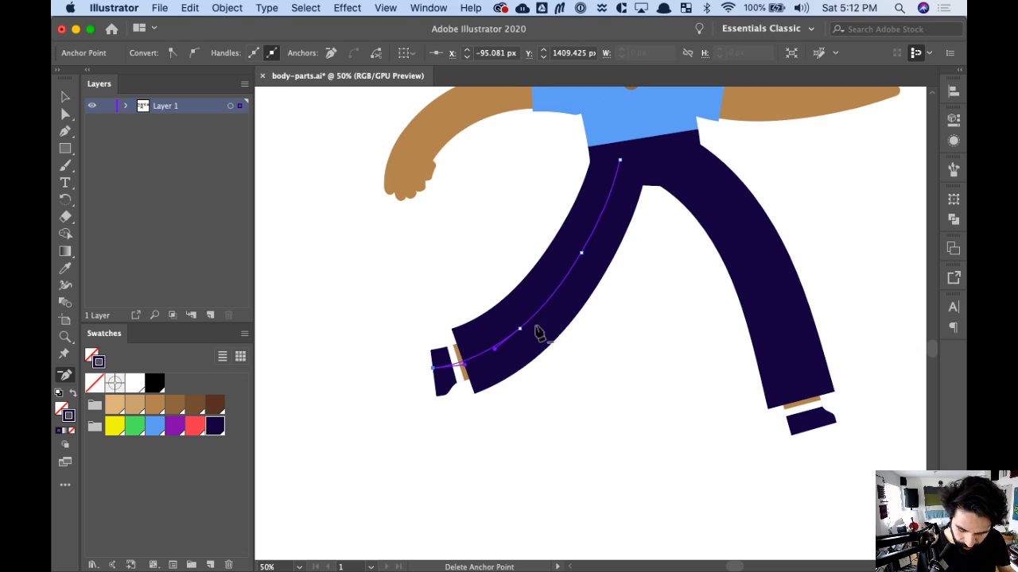
left_click(582, 254)
left_click(518, 327)
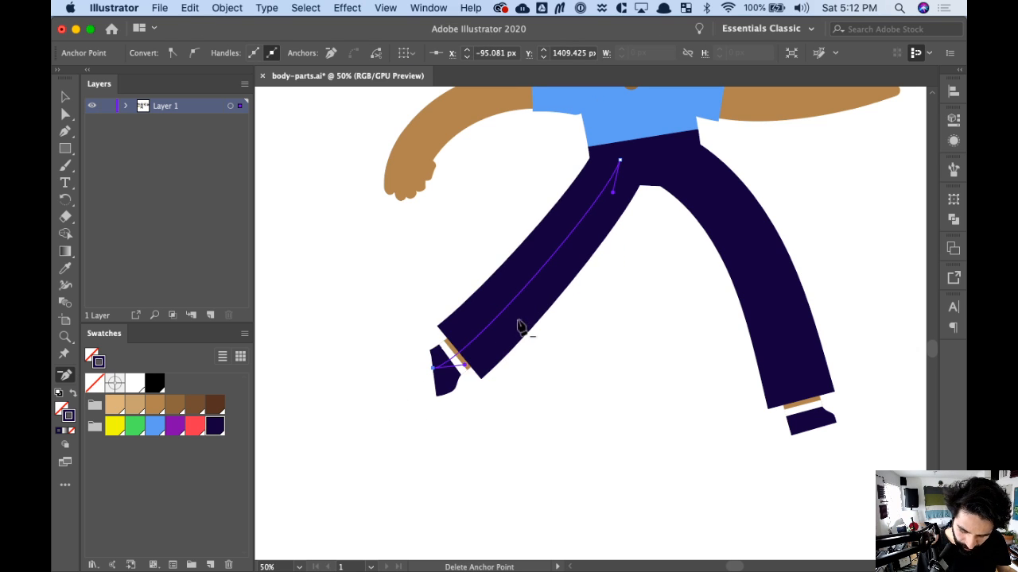
- Move the trailing leg's foot anchor down and outward, and adjust the foot and hip handles to bend the leg smoothly
key("a")
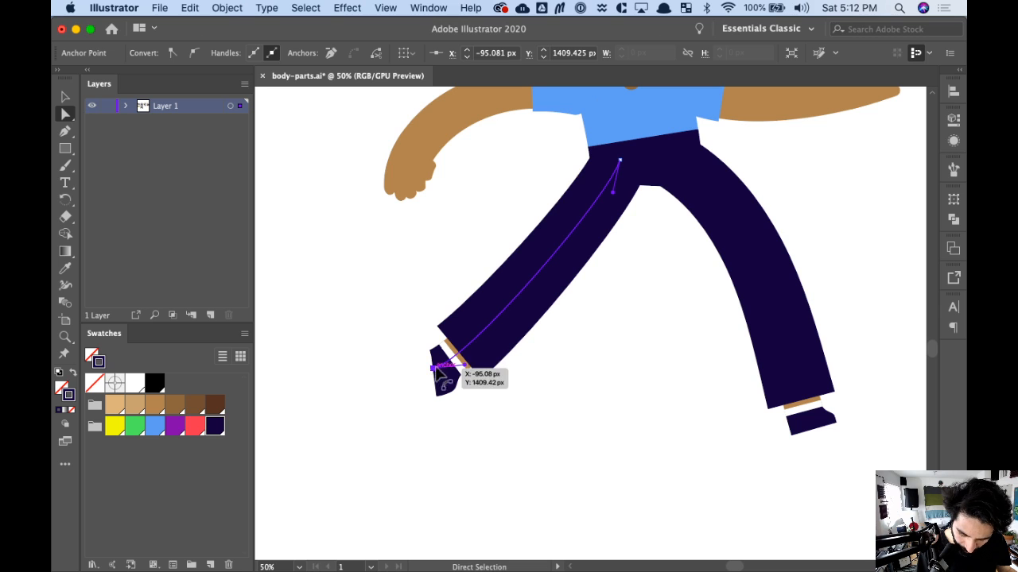
left_click_drag(468, 363, 467, 280)
key("super+z")
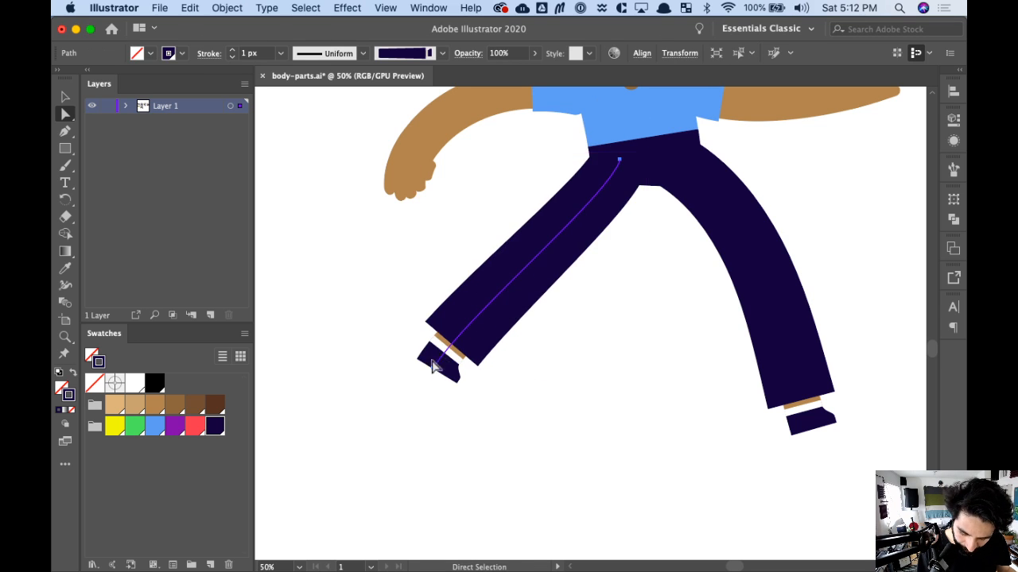
left_click(434, 369)
left_click_drag(434, 369, 389, 430)
left_click_drag(427, 373, 498, 386)
key("super+z")
left_click_drag(359, 402, 457, 478)
left_click_drag(424, 385, 479, 388)
left_click(620, 161)
left_click_drag(612, 191, 627, 300)
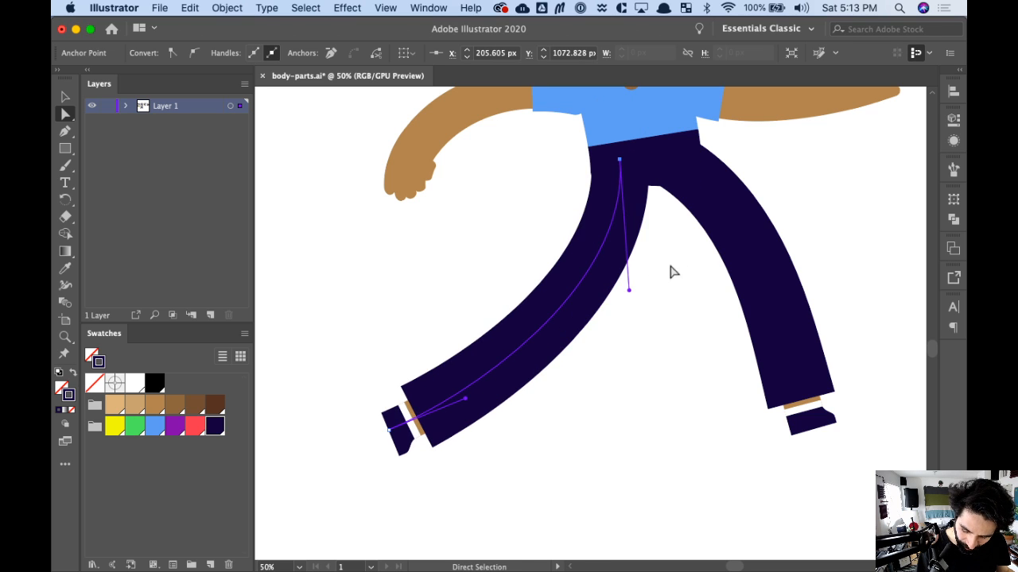
- Extend the copy's front leg by moving its foot-end anchor farther out and down
scroll(671, 344, "right", 5)
scroll(541, 384, "down", 3)
left_click_drag(766, 302, 592, 445)
left_click_drag(678, 368, 714, 432)
left_click_drag(754, 191, 582, 290)
- Straighten the front leg by deleting the middle anchor point of its path, and deselect the leg
key("minus")
left_click(636, 229)
key("space")
left_click_drag(760, 360, 719, 445)
key("super+minus")
key("space")
left_click_drag(669, 223, 728, 376)
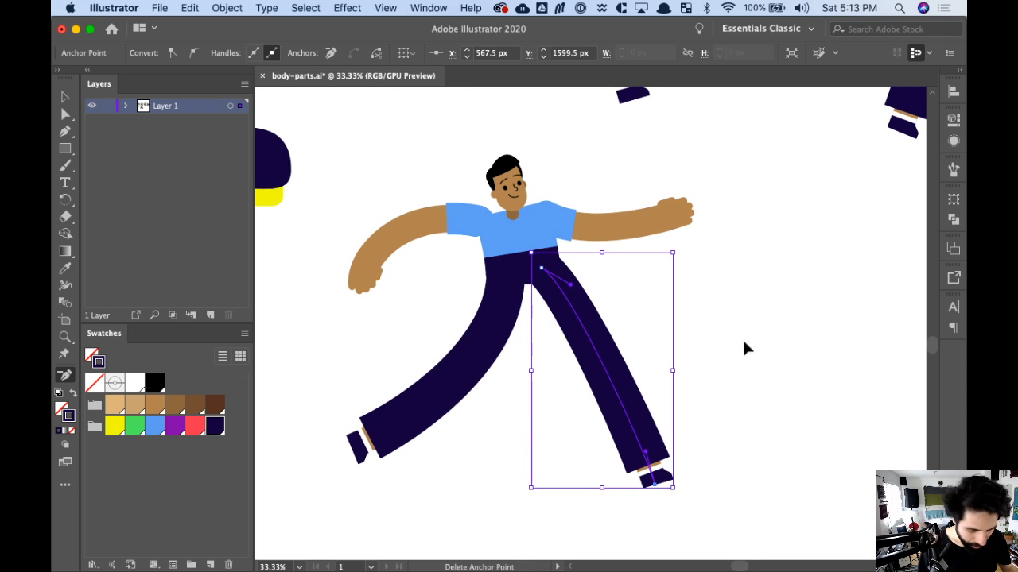
key("v")
left_click(735, 338)
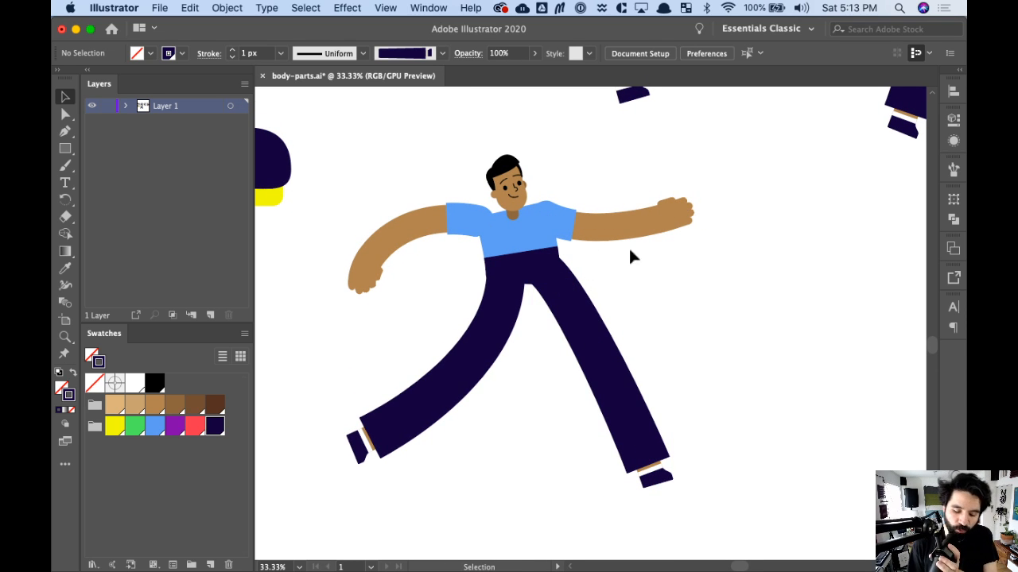
- Compare the closed-eyes head with the open-eyed smiling head among the source body parts
key("super+equal")
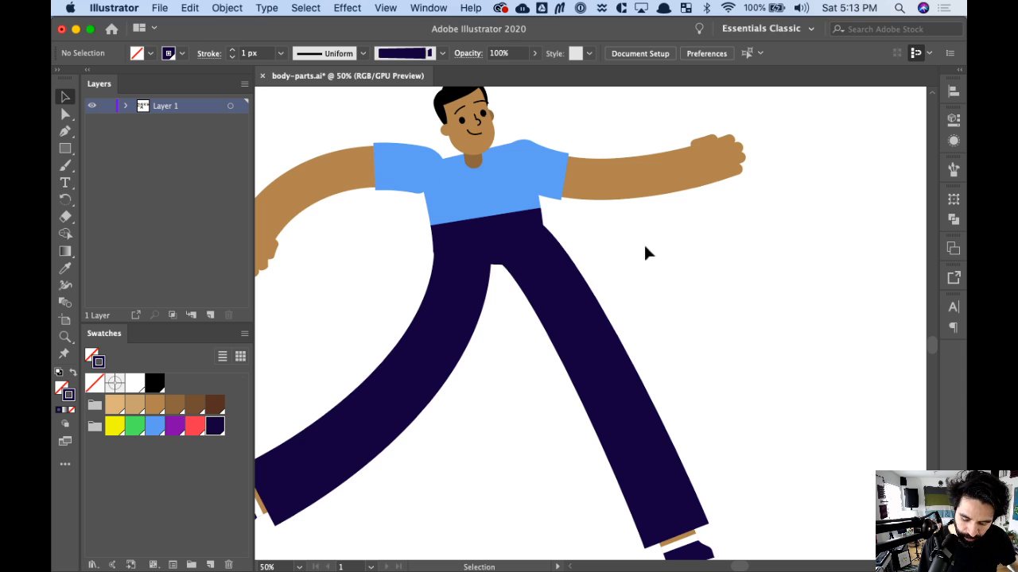
left_click_drag(557, 221, 663, 325)
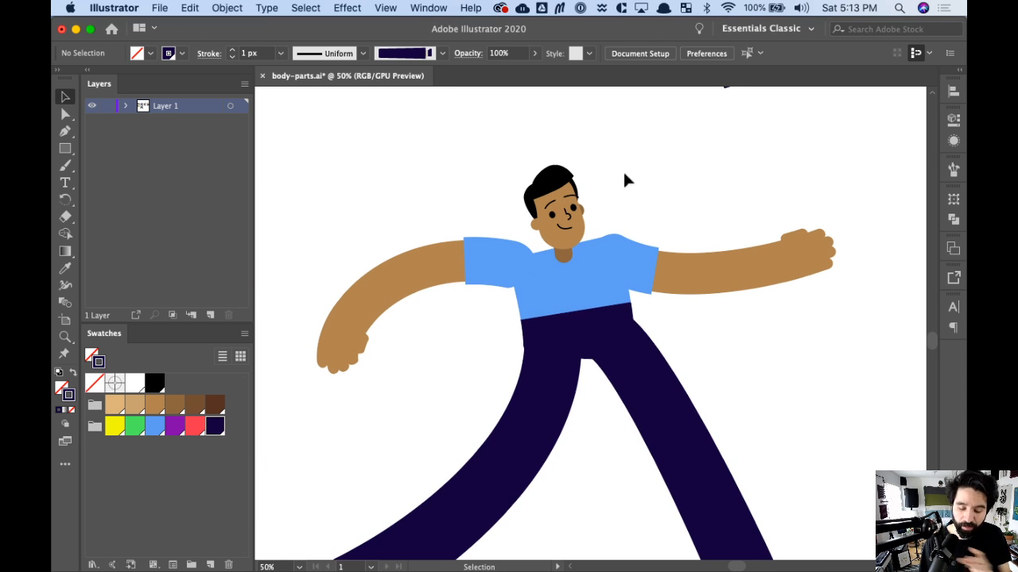
left_click(562, 217)
left_click_drag(434, 257, 653, 492)
left_click_drag(613, 270, 629, 343)
left_click(408, 296)
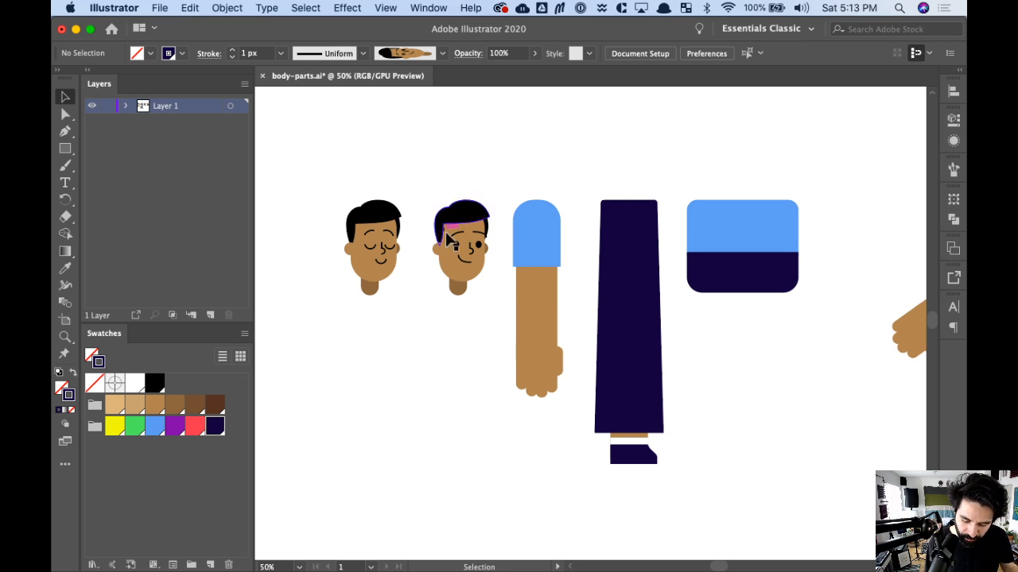
left_click_drag(448, 184, 490, 291)
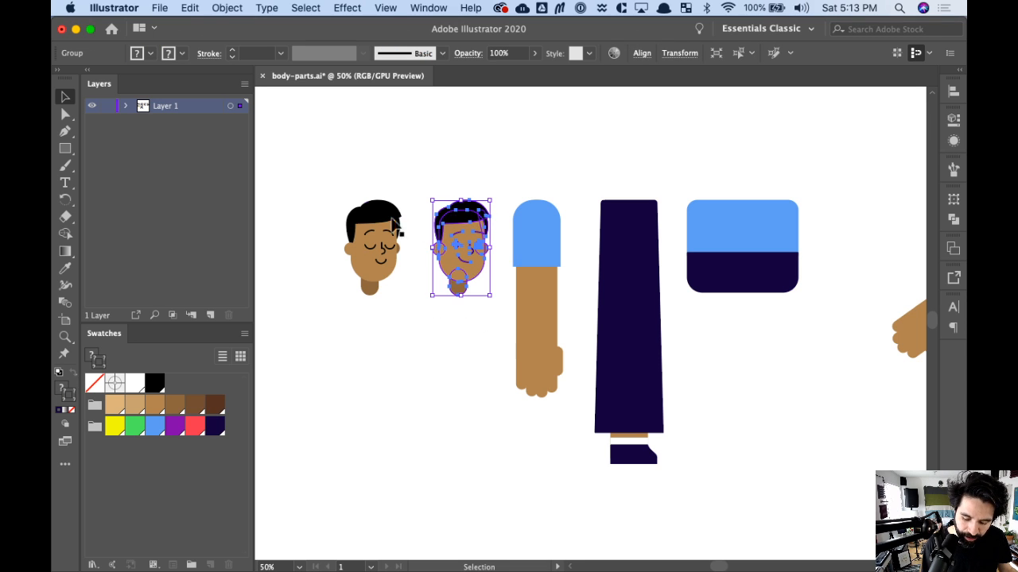
left_click_drag(329, 357, 400, 242)
key("z")
left_click_drag(326, 183, 490, 332)
key("v")
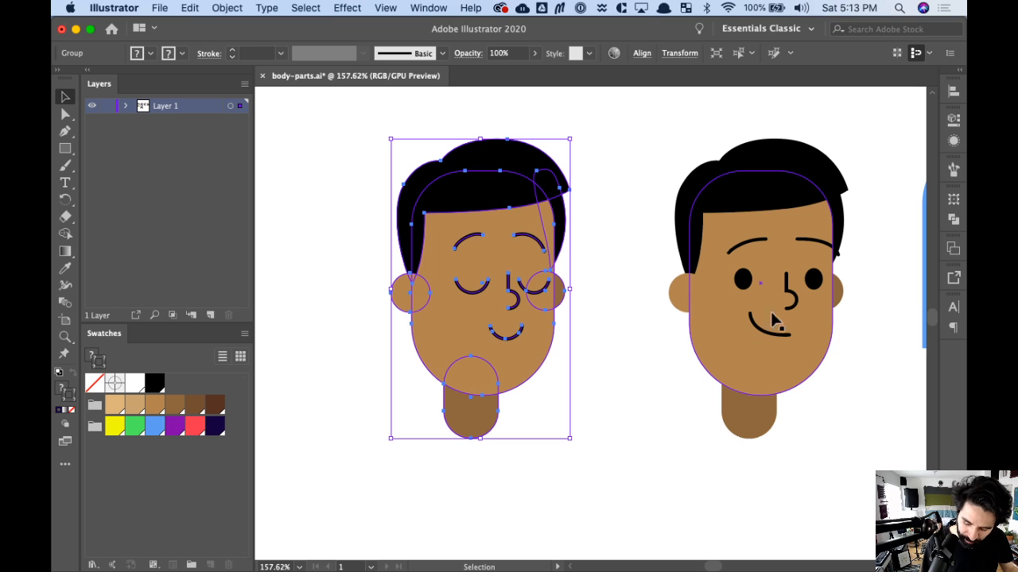
left_click(624, 380)
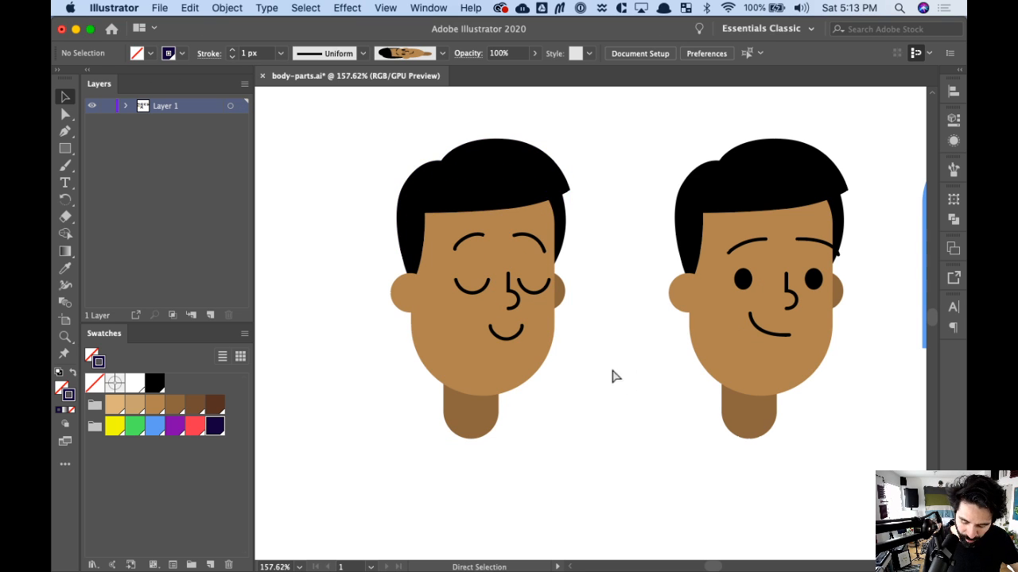
- Apply the closed-eyes head brush to the head of the copied striding figure, and deselect it
key("super+minus")
key("super+minus")
key("super+minus")
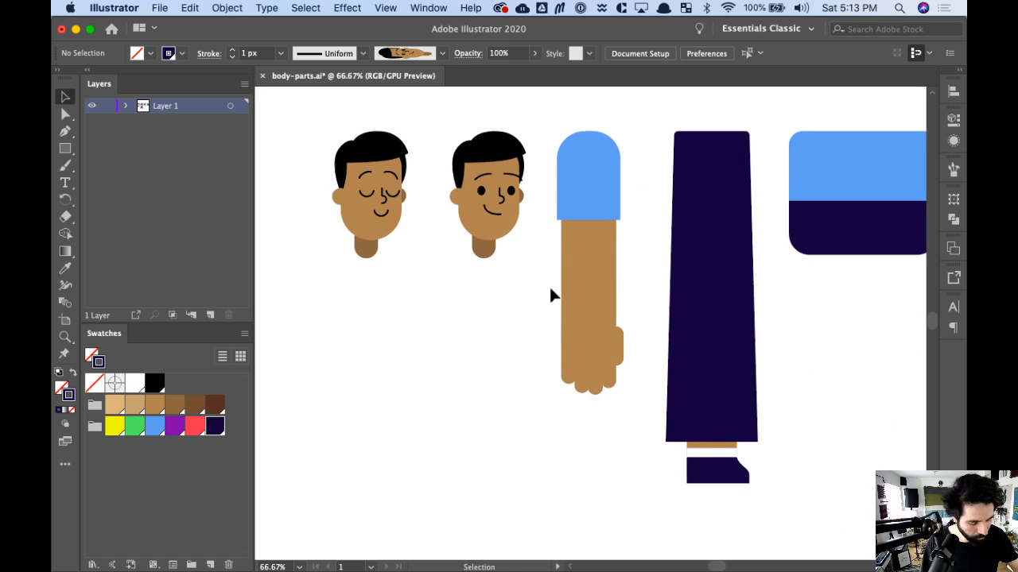
key("super+minus")
key("super+minus")
left_click_drag(710, 374, 566, 209)
key("z")
left_click_drag(527, 168, 696, 380)
key("v")
left_click_drag(670, 198, 531, 264)
key("space")
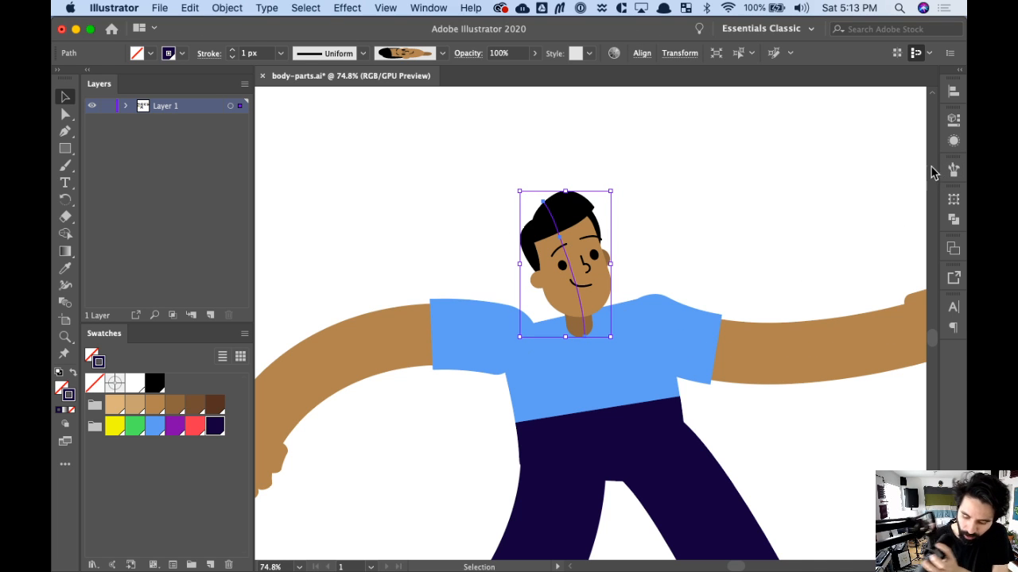
left_click(953, 171)
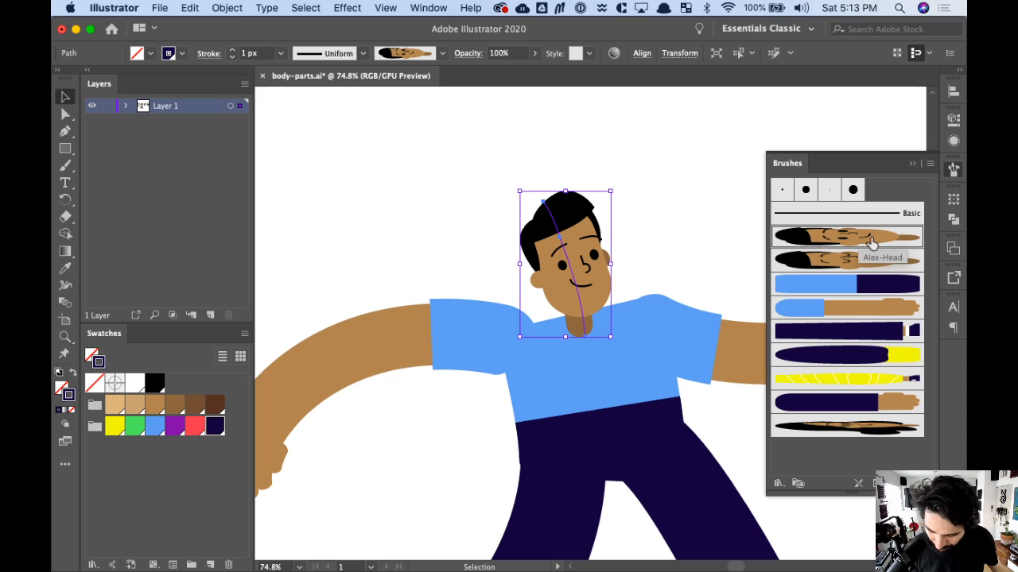
left_click(865, 263)
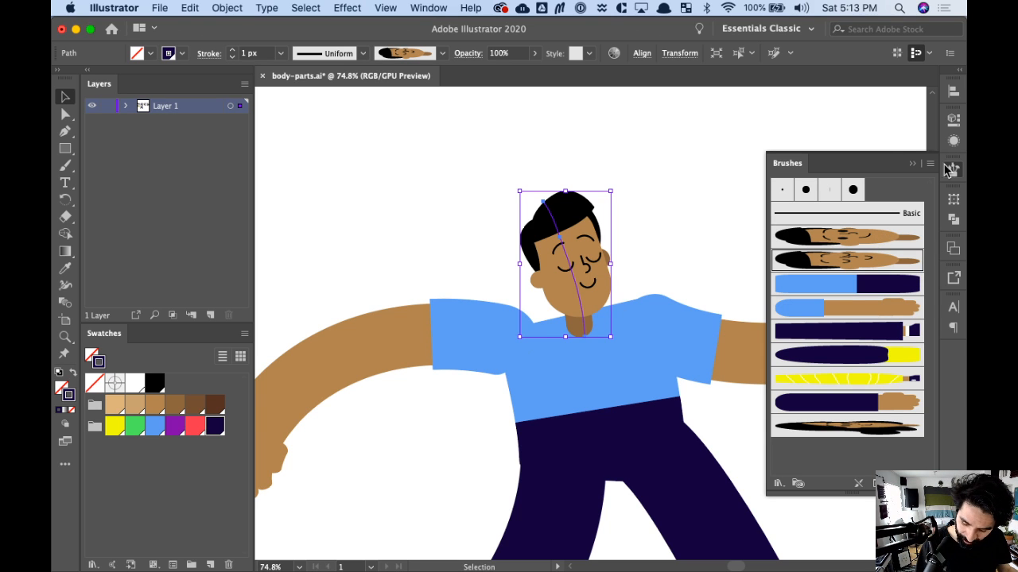
left_click(689, 167)
- Examine the woman's source parts: flowing-hair head, navy-sleeved arm, patterned yellow leg and navy-and-yellow torso
key("super+minus")
key("super+minus")
key("super+minus")
left_click_drag(492, 248, 738, 247)
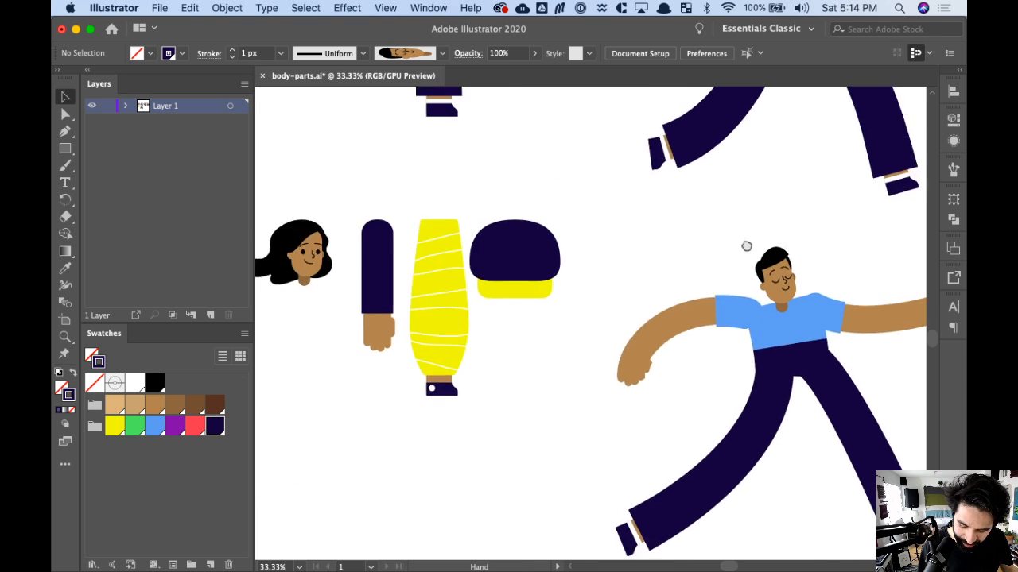
key("z")
left_click_drag(293, 182, 679, 446)
key("v")
left_click(763, 296)
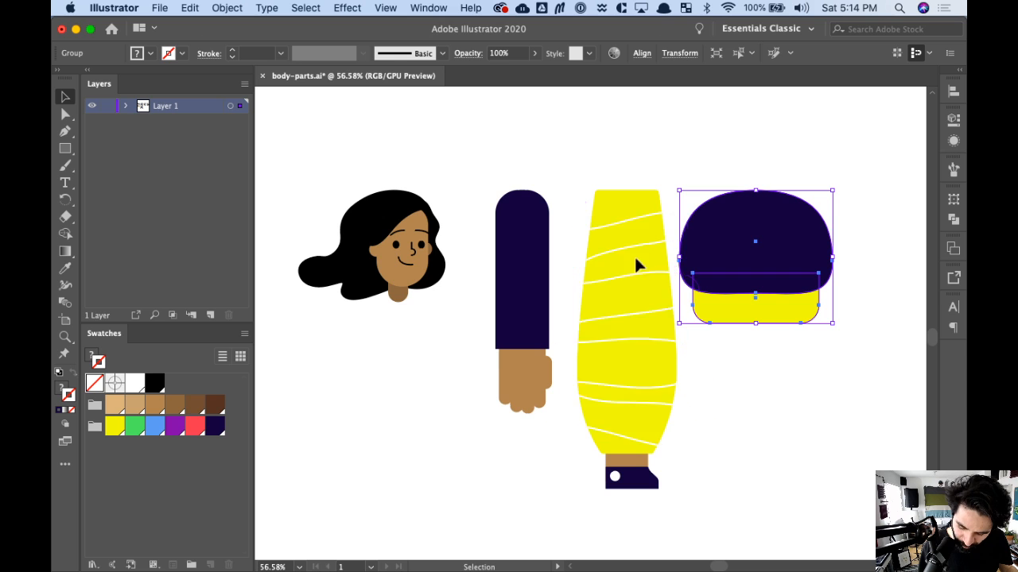
left_click_drag(775, 391, 753, 378)
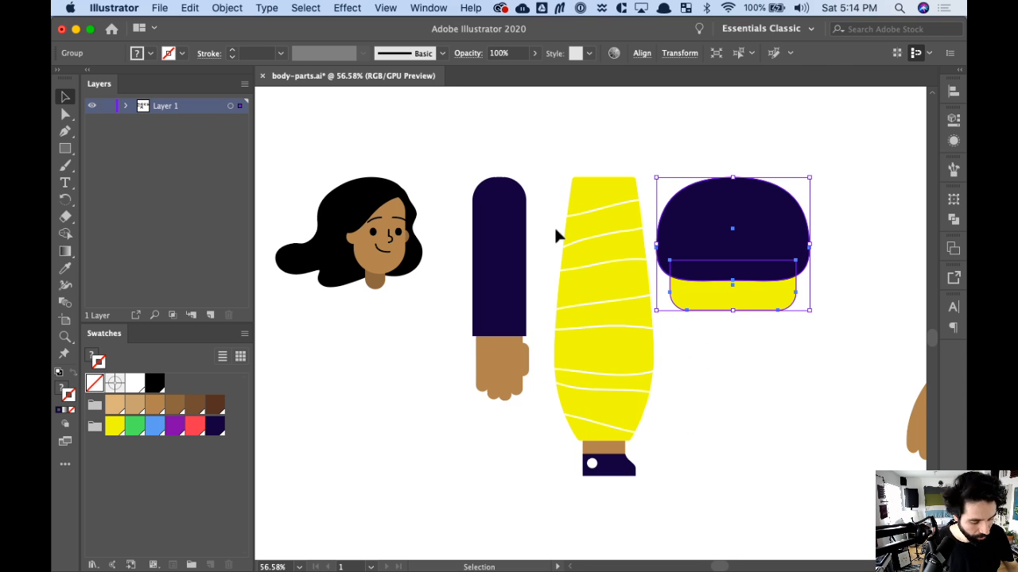
- Duplicate the closed-eyes striding figure to the right of the original
key("super+minus")
key("super+minus")
left_click_drag(726, 388, 504, 248)
left_click_drag(723, 305, 567, 317)
left_click_drag(753, 277, 734, 273)
left_click_drag(711, 187, 339, 460)
left_click_drag(479, 259, 838, 274)
left_click_drag(759, 350, 525, 340)
left_click(806, 274)
- Apply the woman's navy-and-yellow torso brush to the torso of the newest striding copy, and deselect it
key("z")
left_click_drag(422, 154, 770, 475)
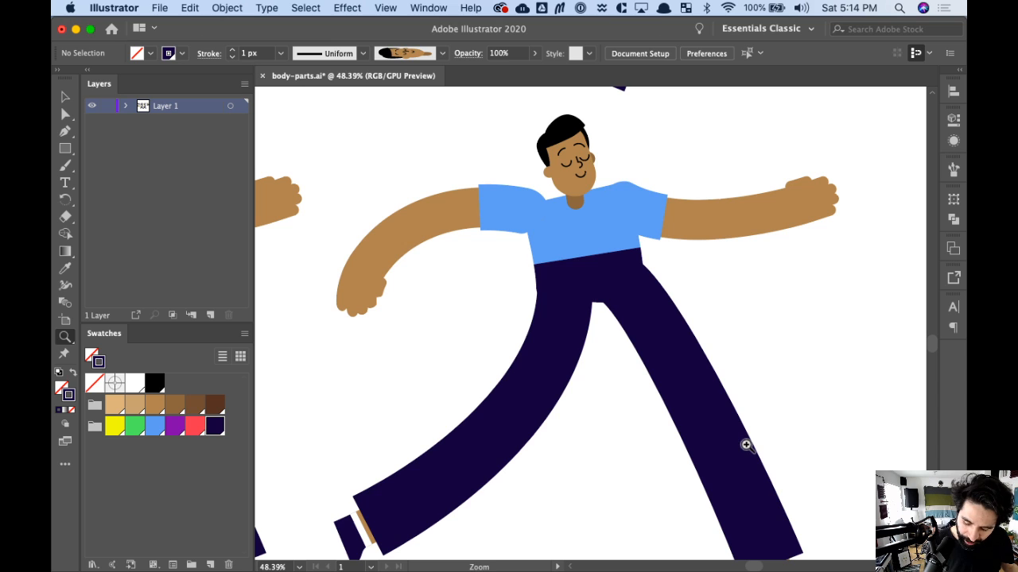
key("v")
left_click(613, 259)
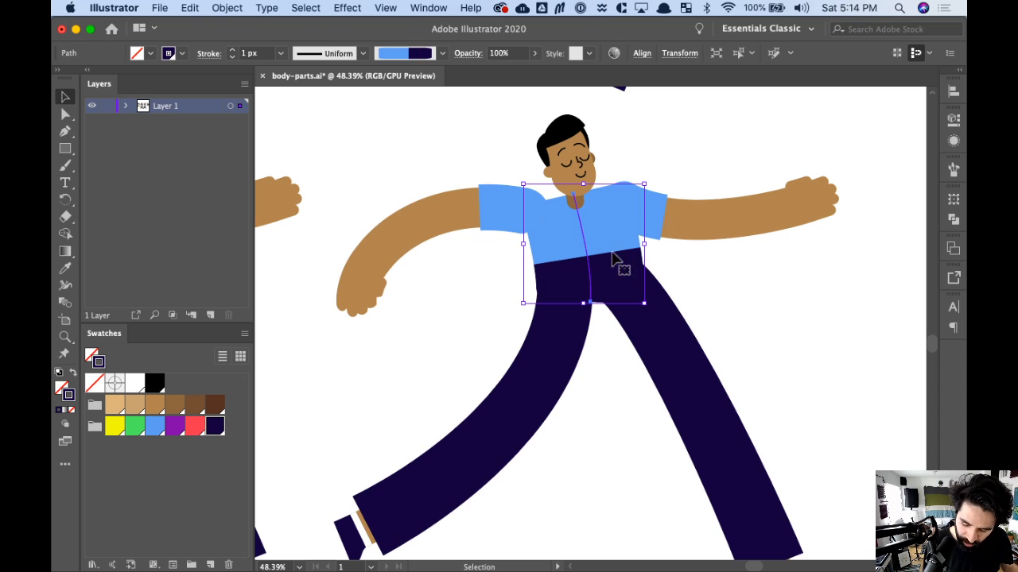
left_click(953, 142)
left_click(954, 142)
left_click(954, 169)
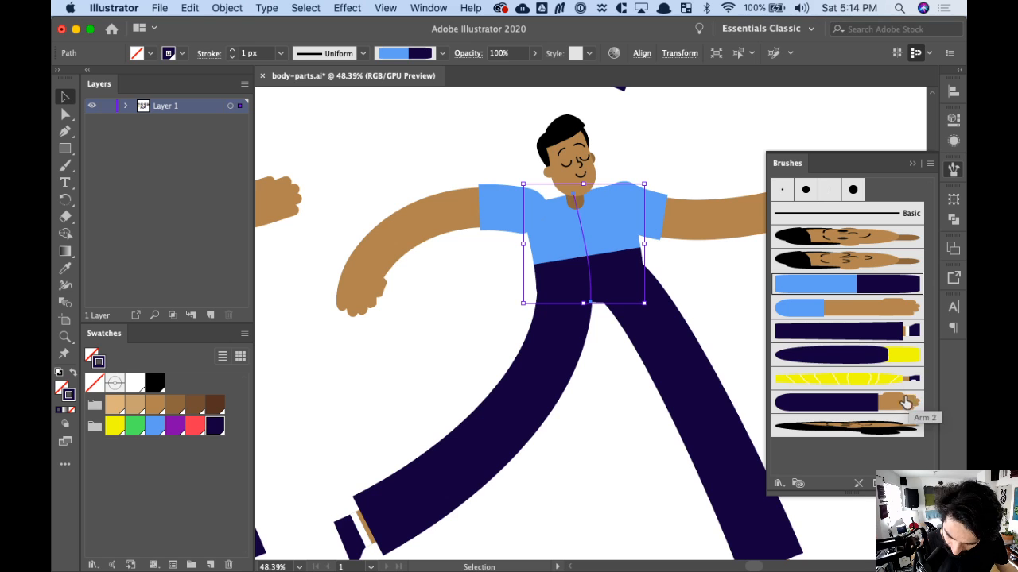
left_click(901, 358)
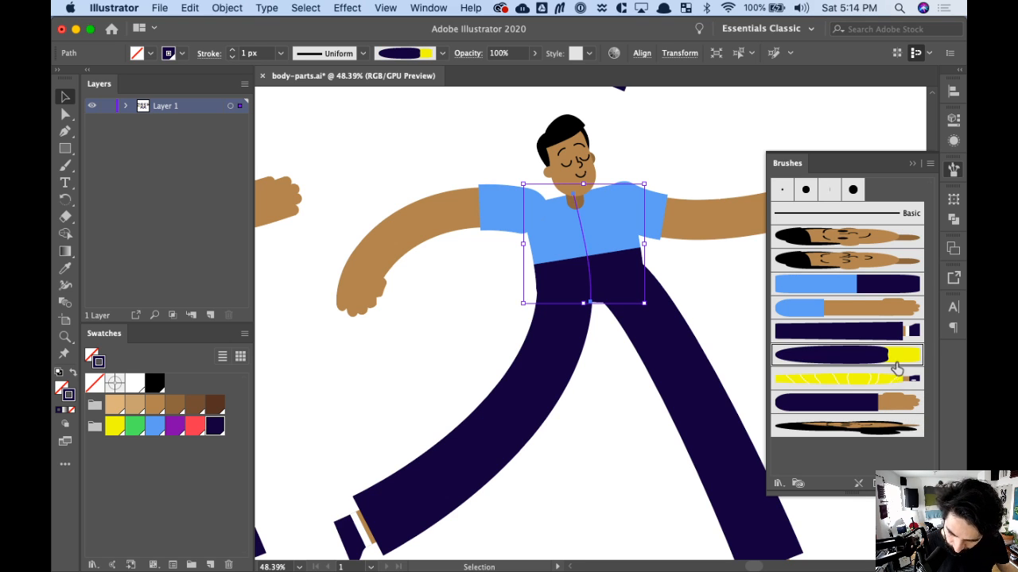
left_click(431, 310)
left_click(536, 278)
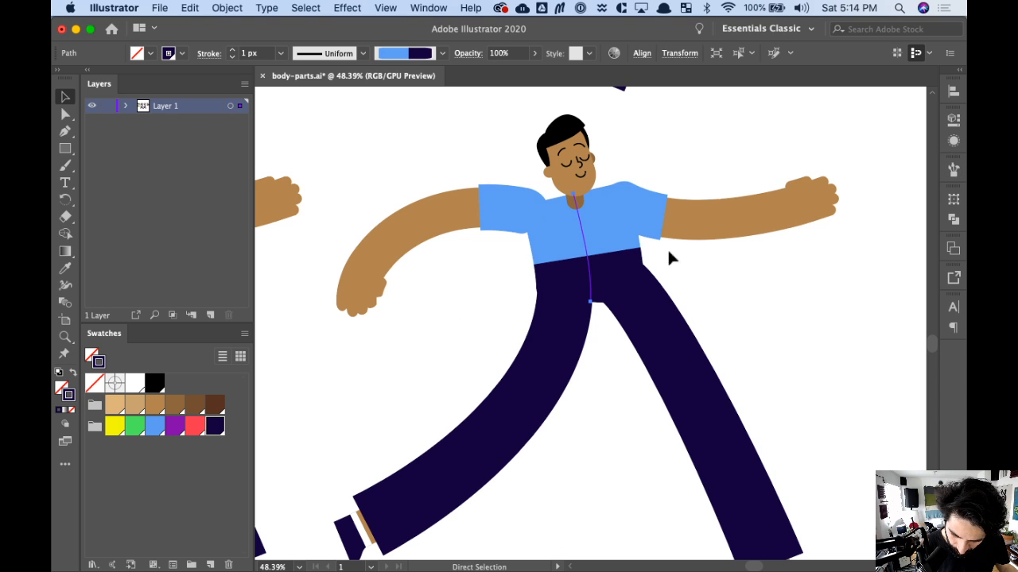
left_click(953, 169)
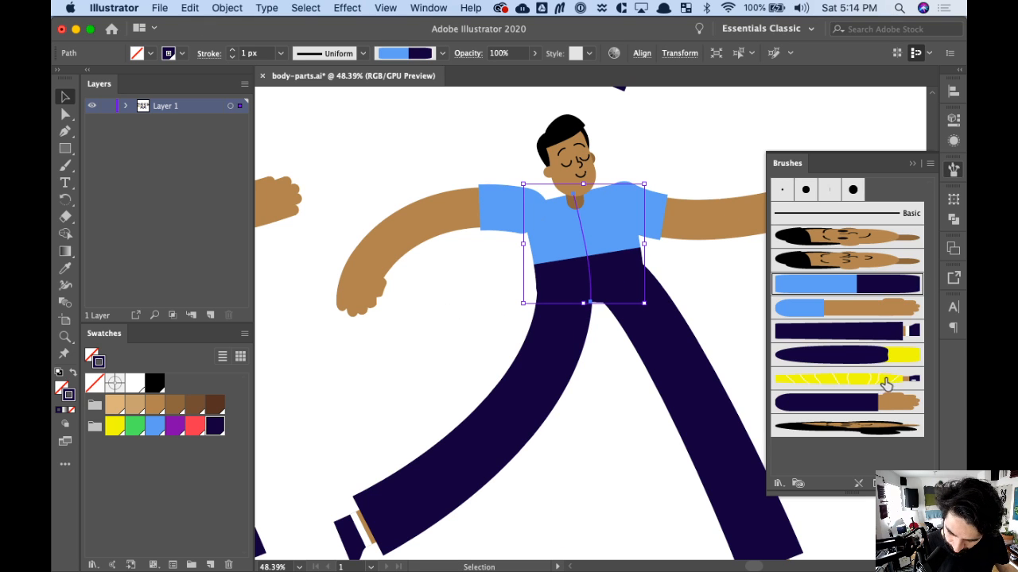
left_click(882, 357)
left_click(700, 245)
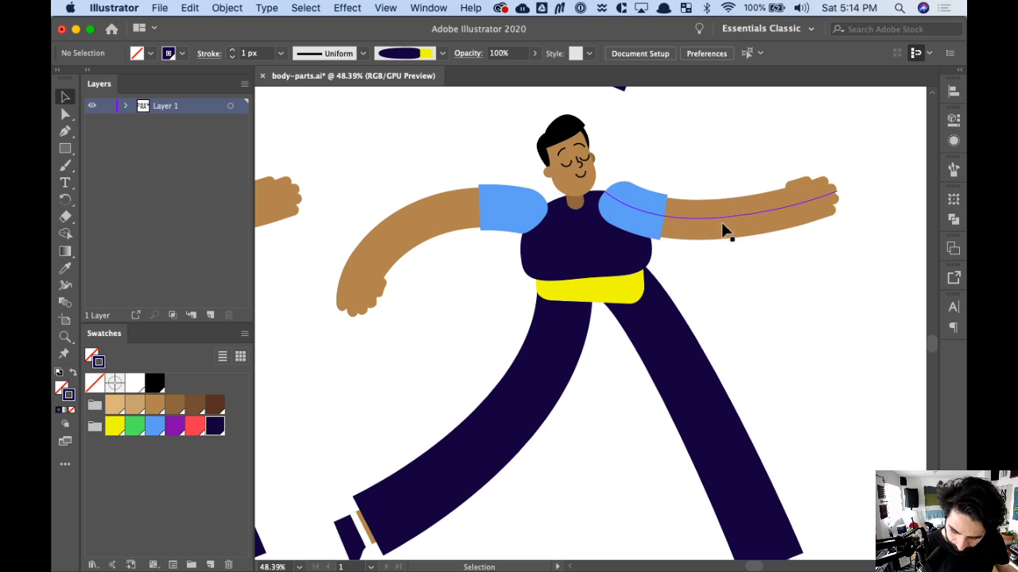
- Apply the navy-sleeved Arm 2 brush to both arms of the striding copy, and deselect them
left_click(721, 234)
left_click(498, 213, "shift")
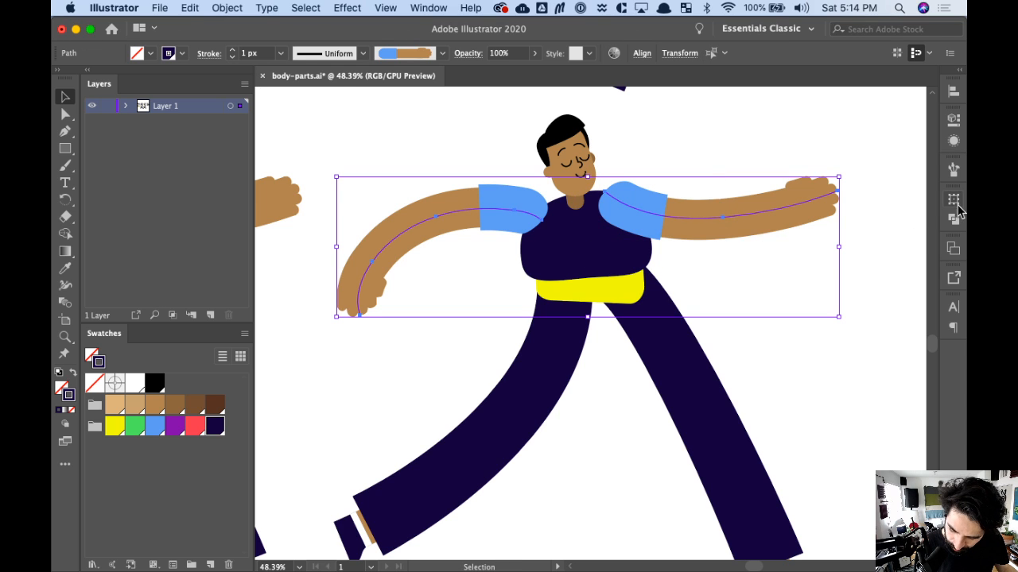
left_click(952, 170)
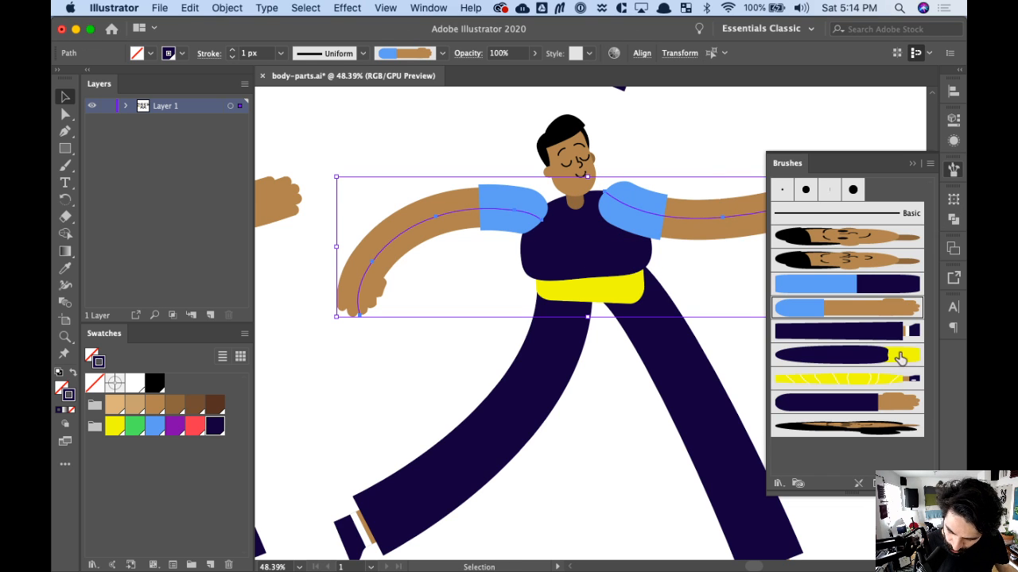
left_click(879, 404)
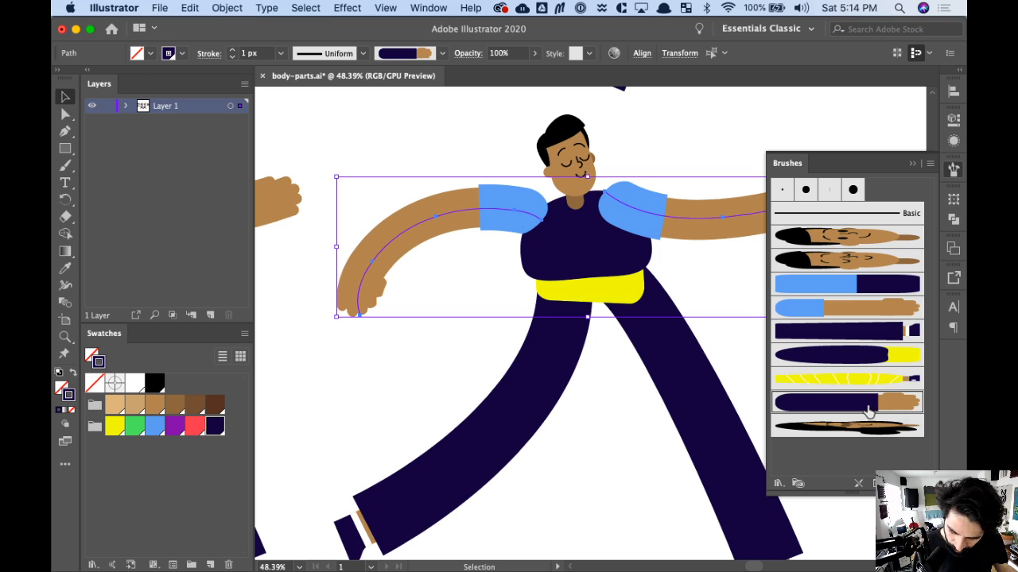
left_click(953, 170)
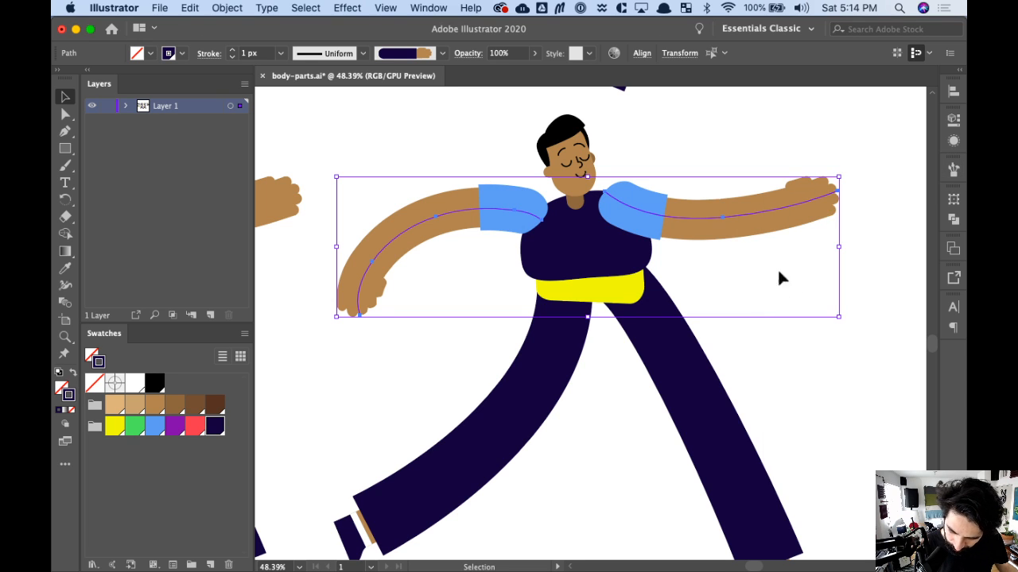
left_click(760, 246)
mouse_move(731, 228)
left_mouse_down()
mouse_move(756, 208)
mouse_move(718, 237)
left_mouse_up()
left_click(496, 208, "shift")
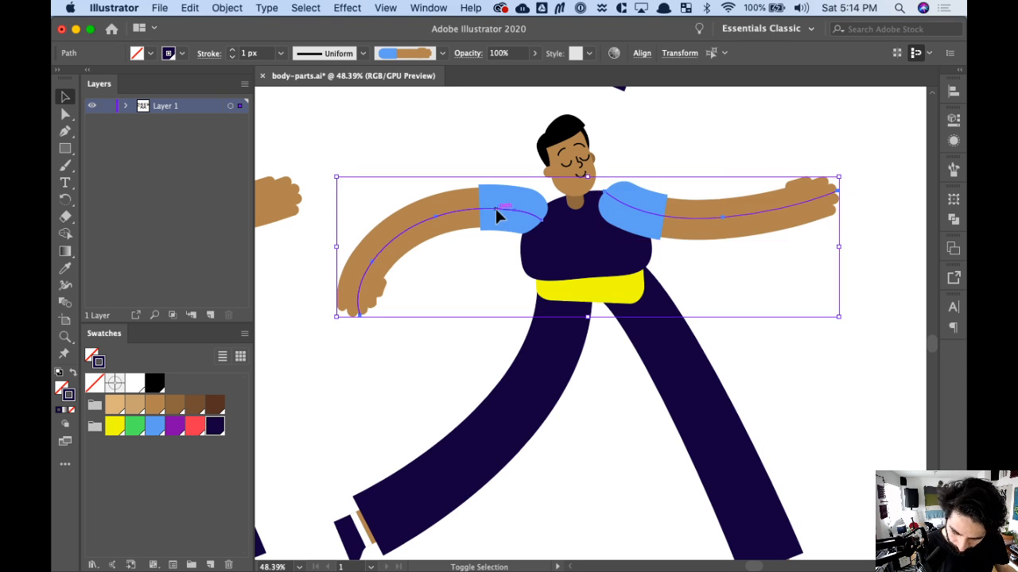
left_click(954, 170)
left_click(885, 407)
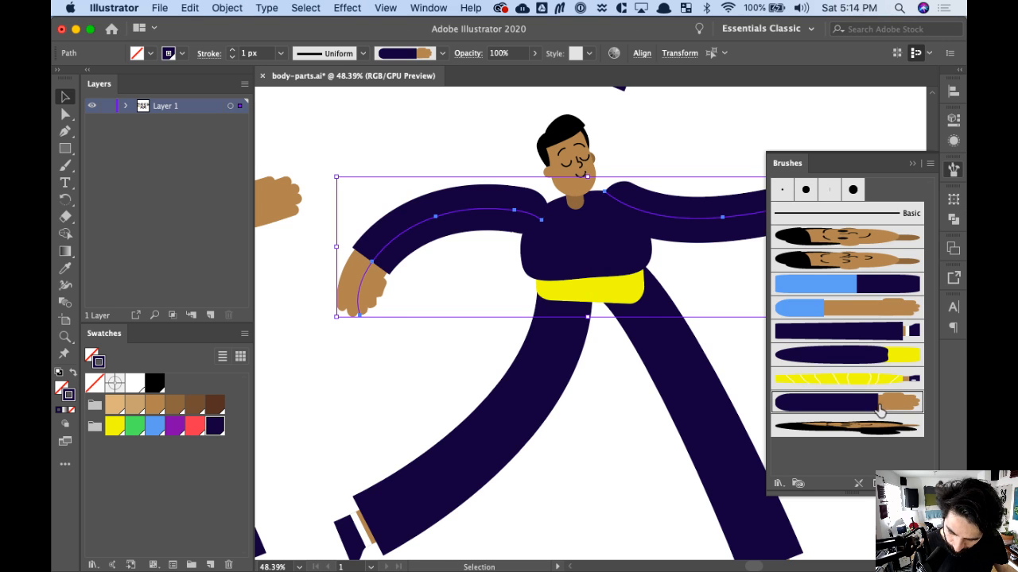
key("super+shift+a")
- Apply the patterned yellow leg brush to both legs of the striding copy, and deselect them
left_click_drag(764, 353, 469, 393)
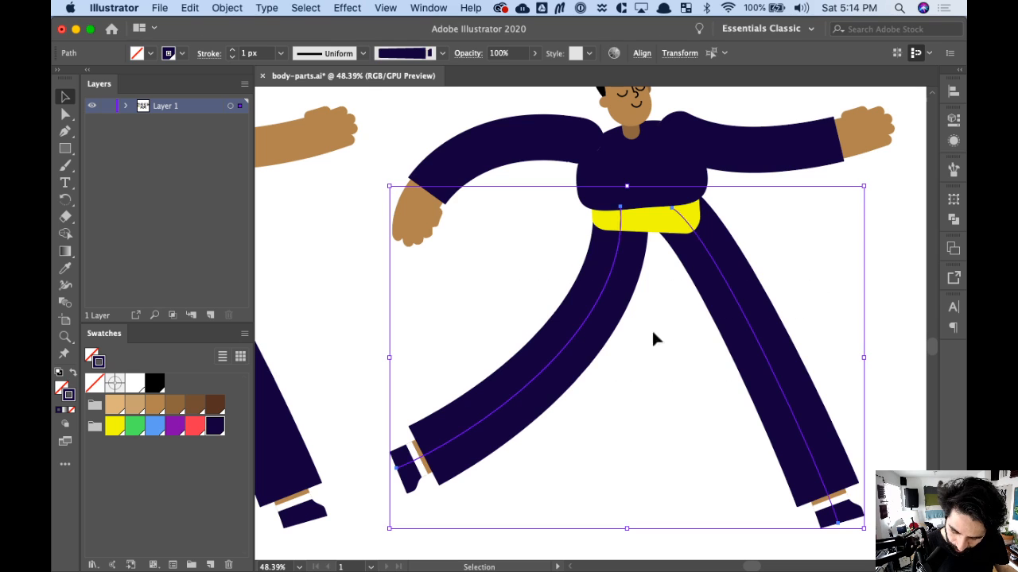
left_click(953, 172)
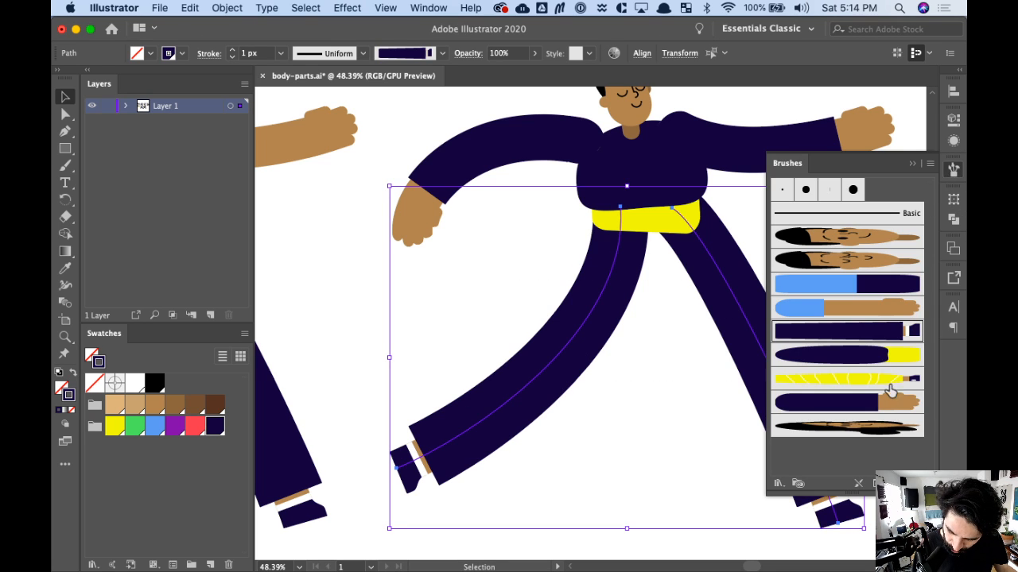
left_click(885, 380)
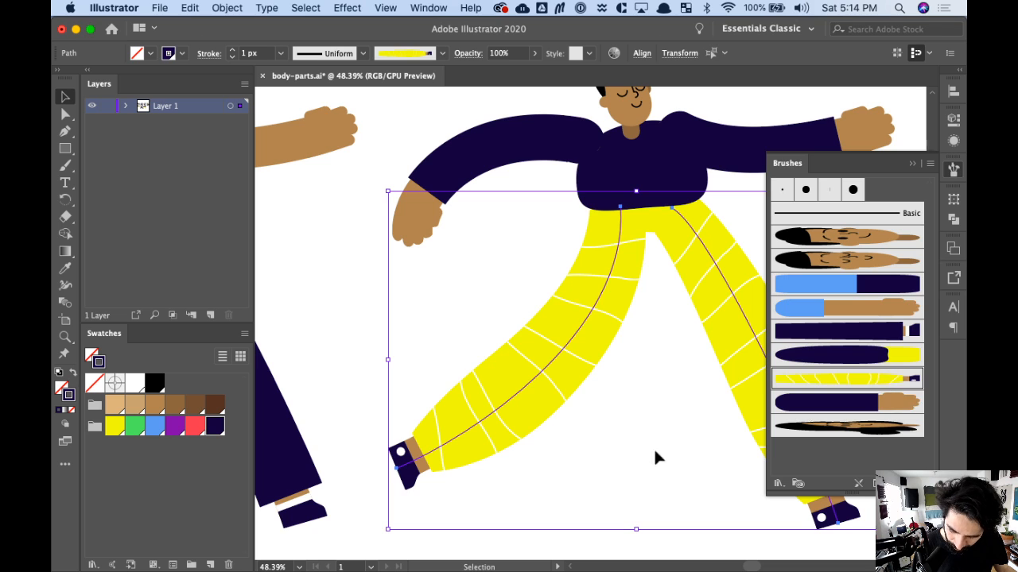
key("super+shift+a")
left_click_drag(733, 376, 713, 435)
- Nudge the copy's extended arm slightly down so that its shoulder blends into the navy torso
left_click(748, 213)
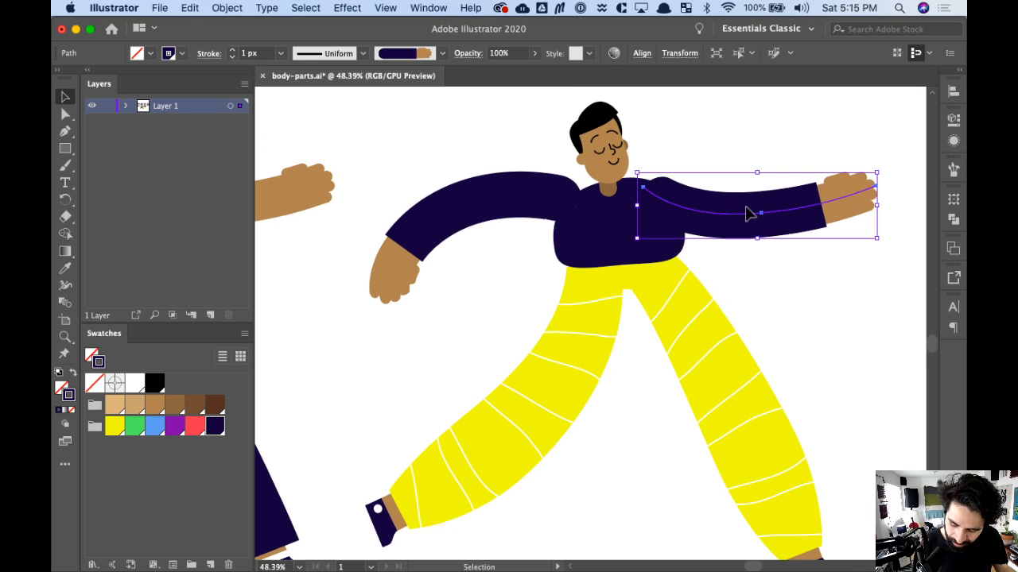
scroll(656, 293, "up", 10)
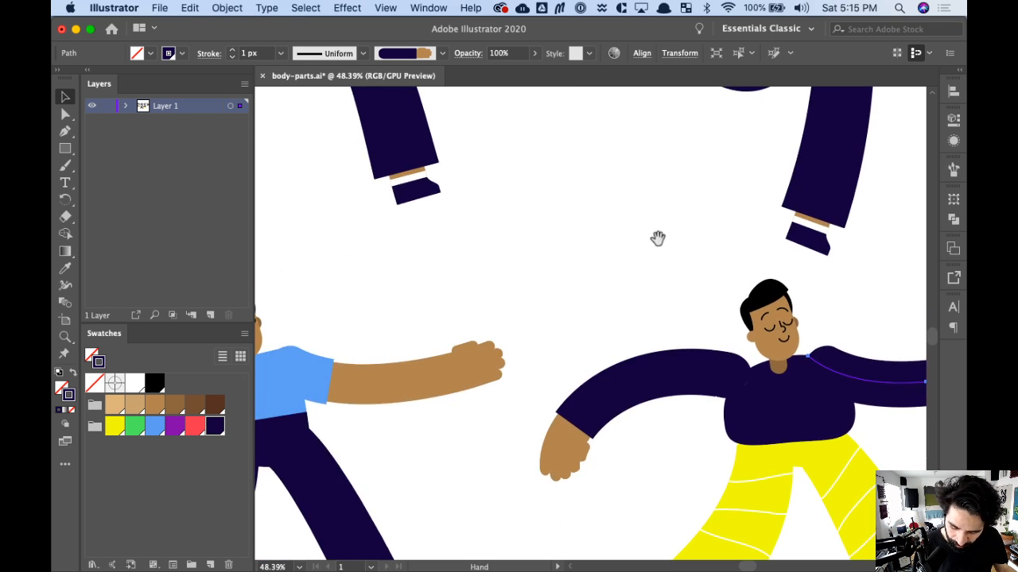
left_click_drag(607, 235, 759, 496)
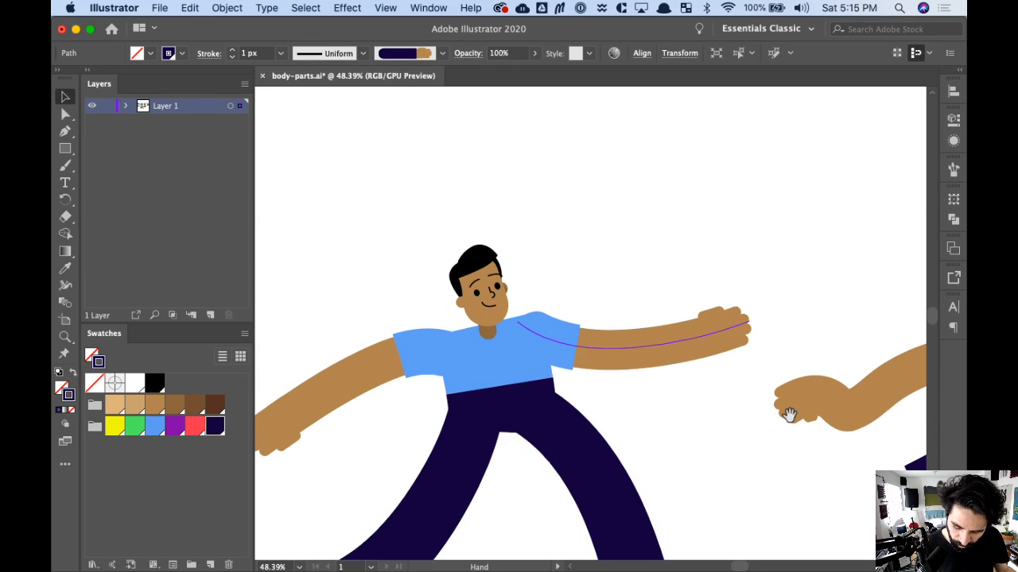
left_click_drag(787, 416, 564, 149)
scroll(761, 391, "down", 5)
left_click(706, 288)
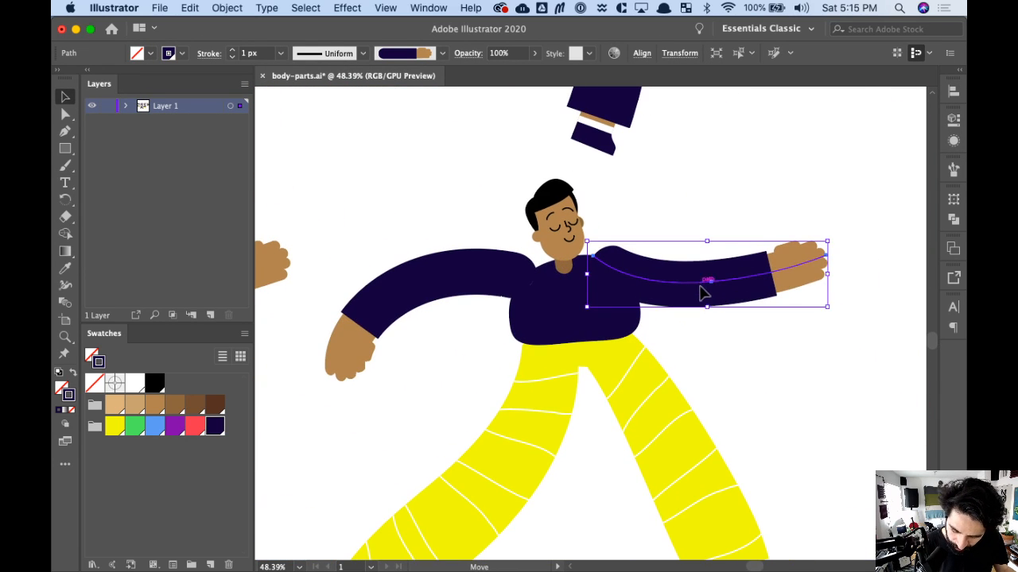
key("Down")
key("Down")
key("Left")
key("Left")
key("Left")
key("Down")
key("Down")
key("shift+Down")
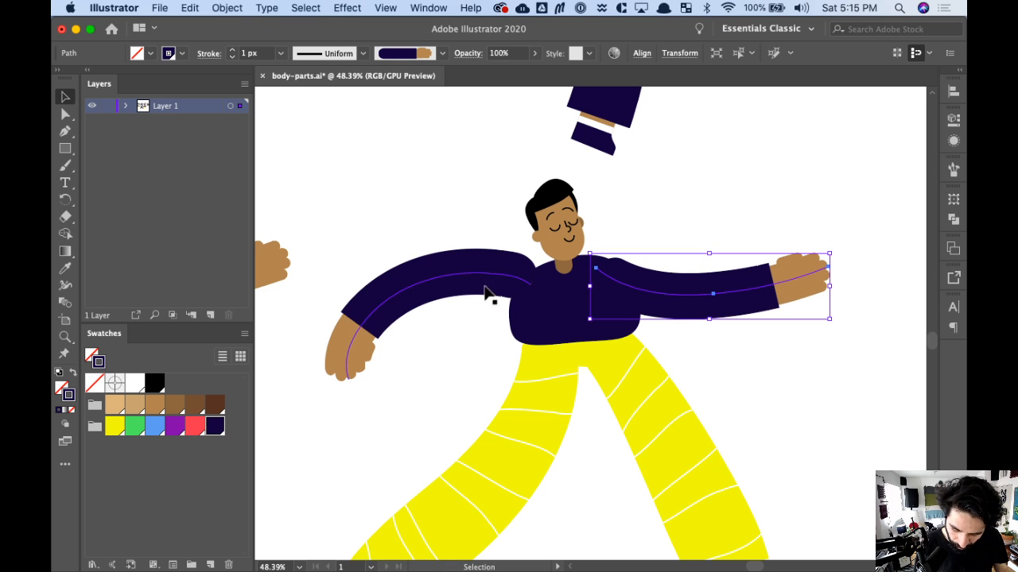
- Move the bent arm's shoulder anchor further into the torso and delete the intermediate anchor points along the arm's path
key("a")
left_click(532, 288)
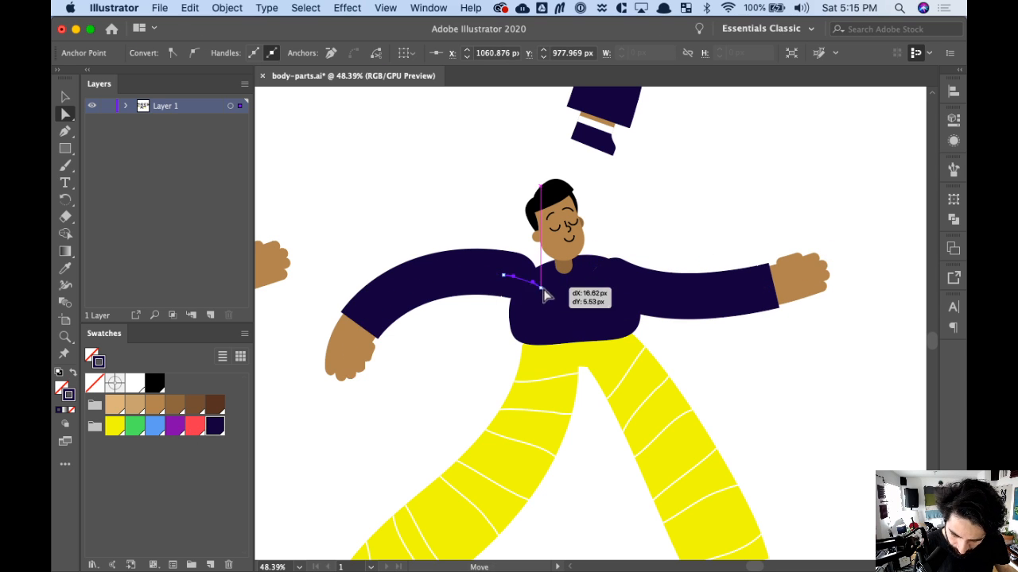
left_click(504, 277)
key("minus")
left_click(504, 277)
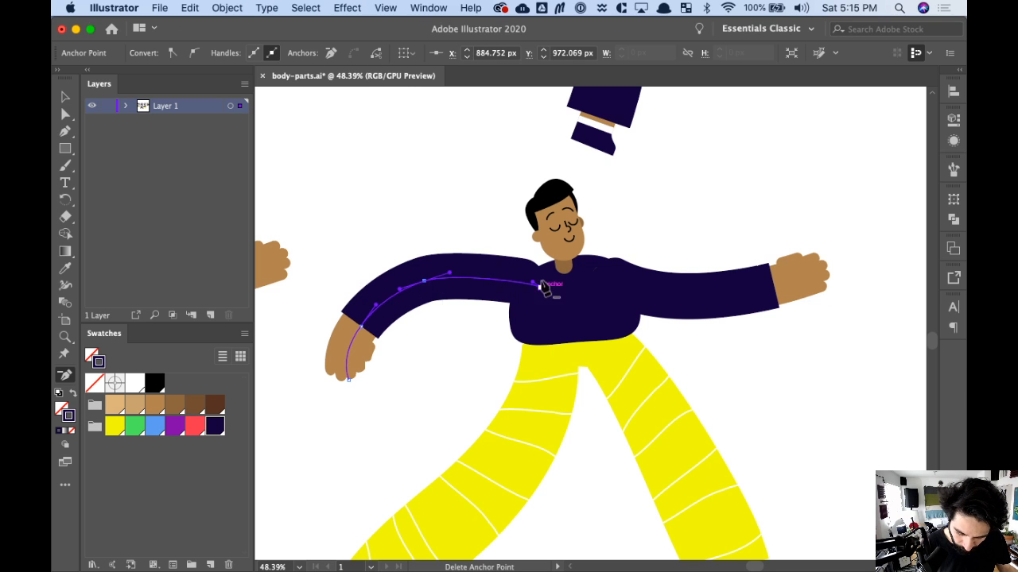
left_click(424, 281)
left_click(360, 328)
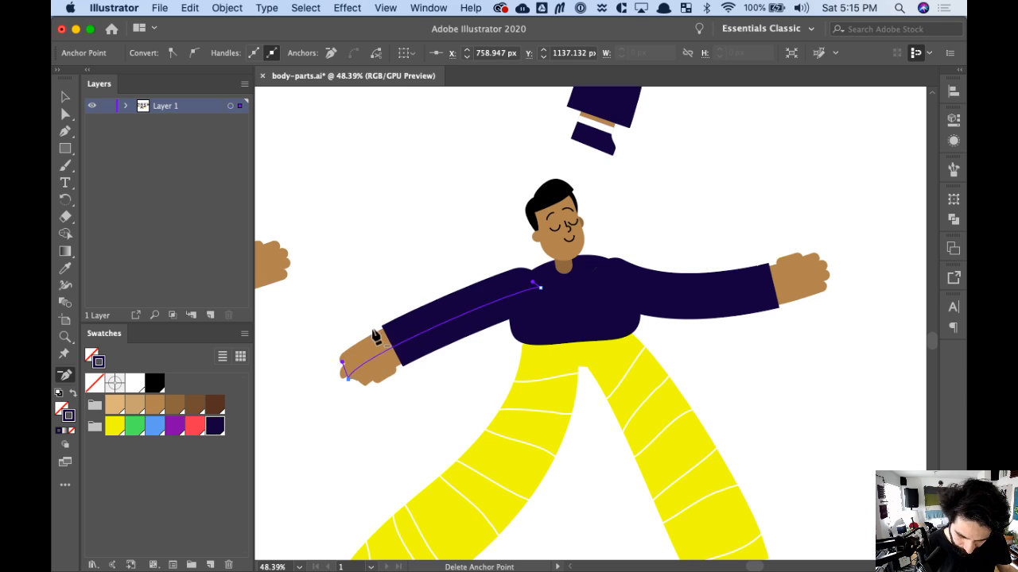
- Bend the simplified arm into a smooth arc by pulling direction handles out of its hand and shoulder anchors
key("a")
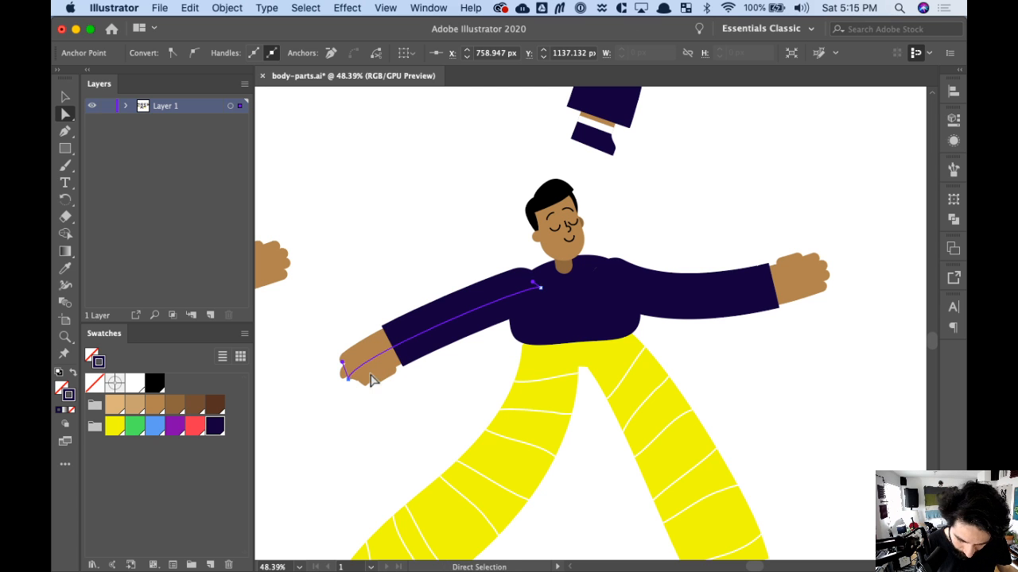
key("shift+c")
left_click_drag(349, 379, 317, 461)
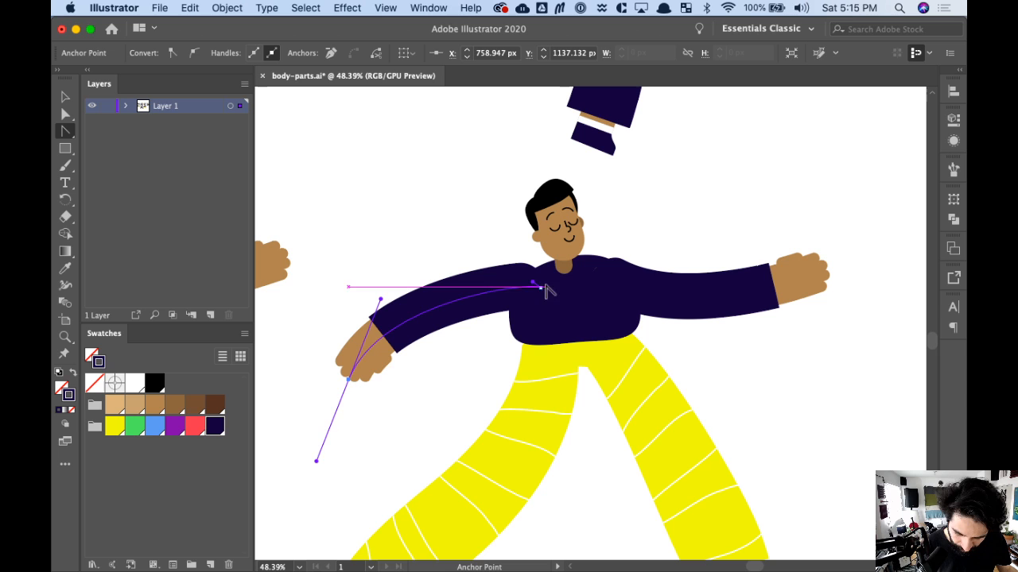
left_click_drag(540, 292, 470, 270)
- Shift the curved arm slightly down into the torso and move its hand end outward
key("a")
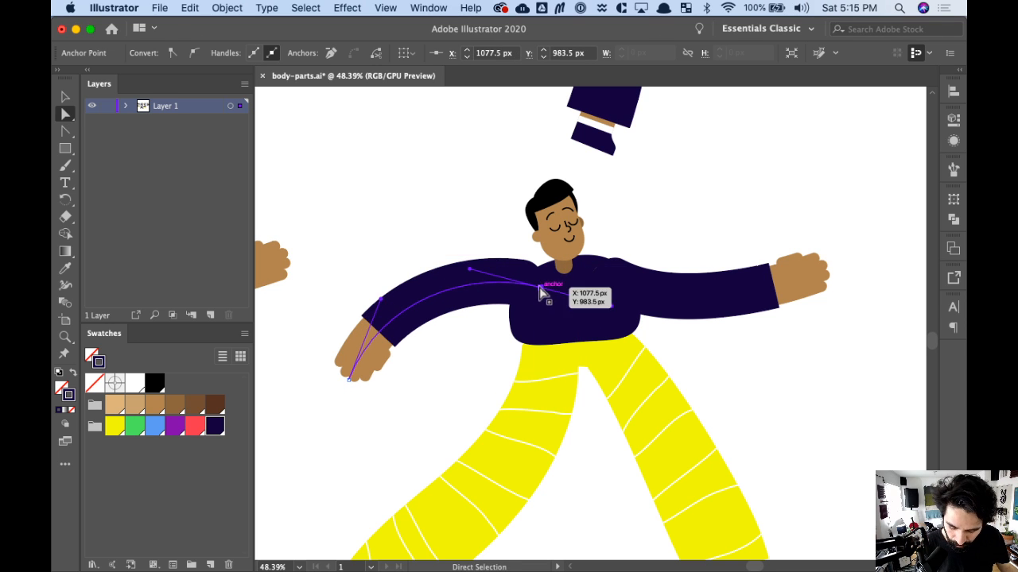
left_click_drag(541, 288, 551, 298)
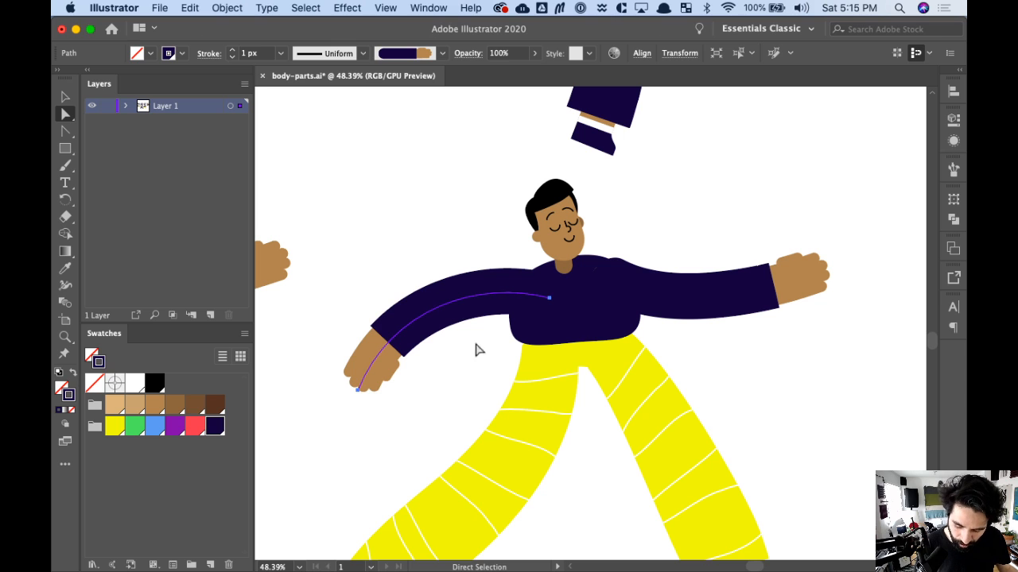
left_click_drag(358, 389, 334, 392)
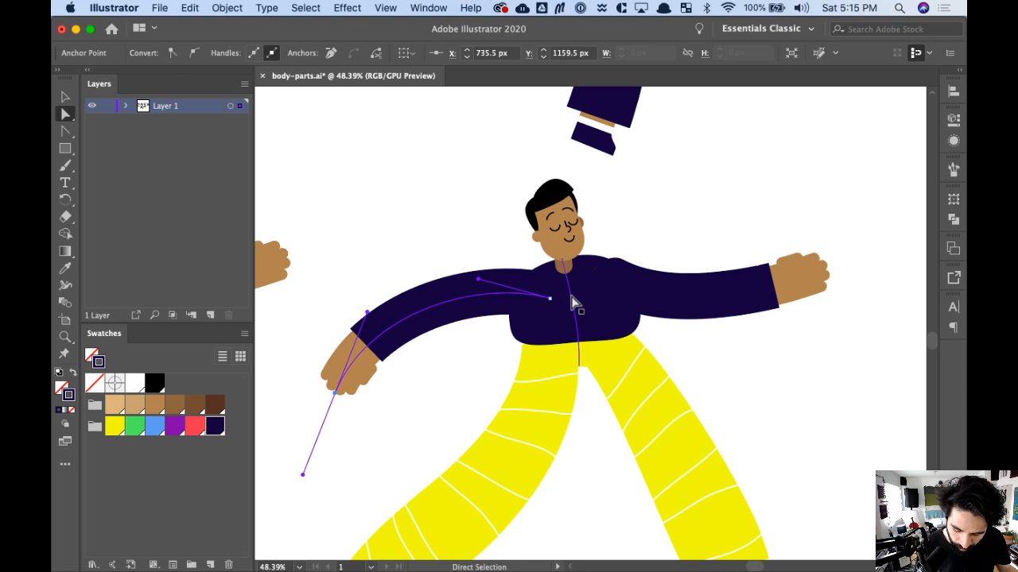
- Delete the extended arm's middle anchor point and pull its hand anchor outward and slightly down
scroll(640, 352, "right", 5)
left_click(736, 276)
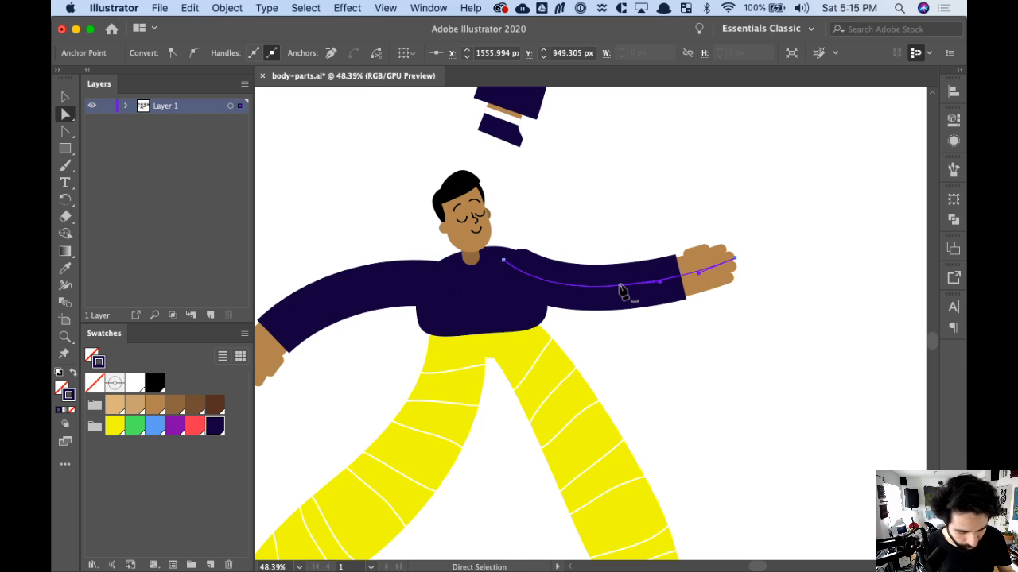
left_click_drag(623, 292, 631, 286)
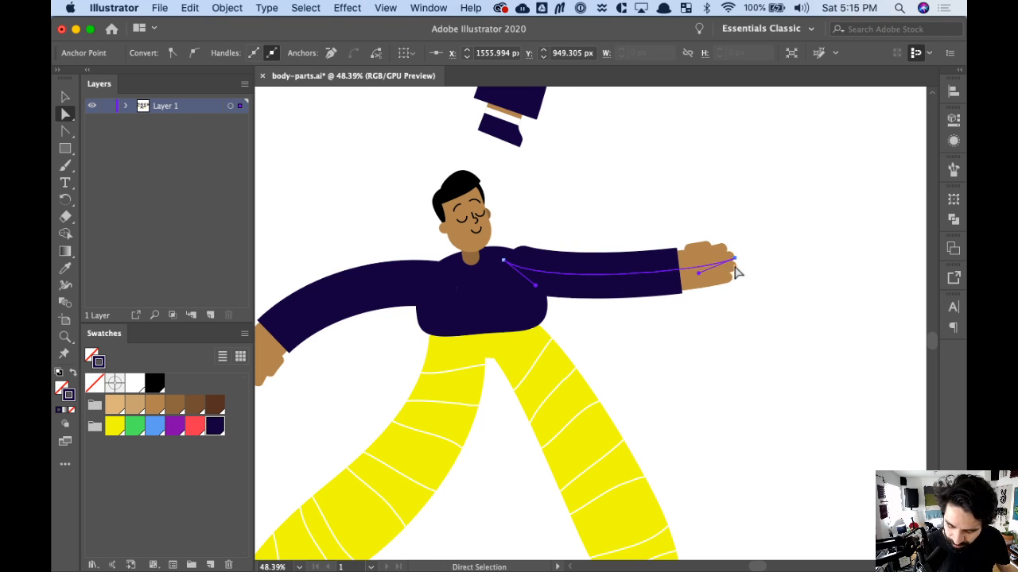
left_click_drag(736, 263, 765, 275)
- Reshape the extended arm into a gentle downward curve with its direction handles, and deselect it
left_click_drag(714, 303, 690, 330)
key("super+z")
left_click_drag(803, 221, 708, 330)
key("shift+c")
left_click_drag(650, 290, 659, 297)
key("v")
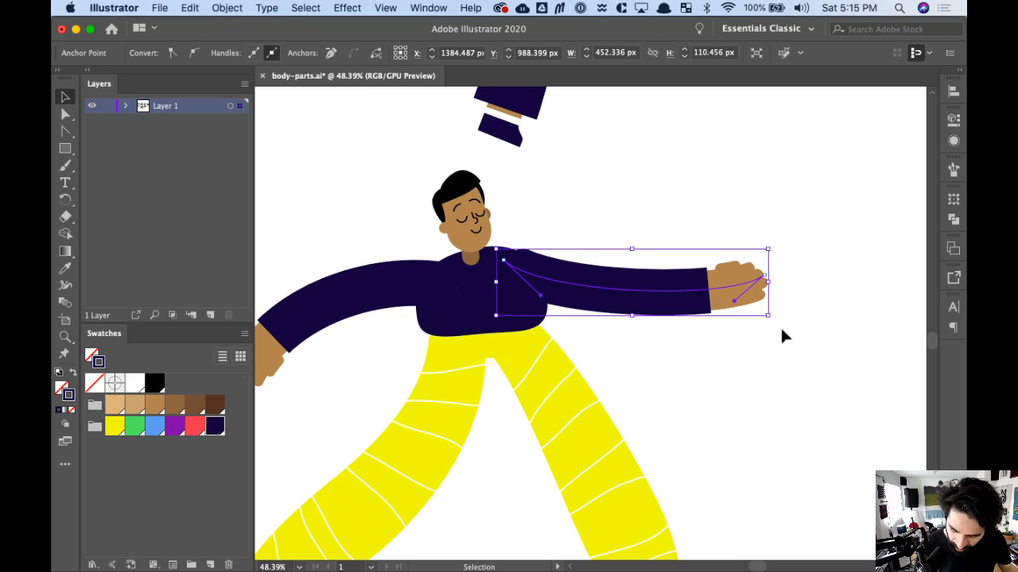
left_click(782, 331)
- Lengthen the extended arm's hand-anchor handle back along the forearm to straighten the wrist
key("z")
left_click_drag(792, 254, 663, 331)
left_click_drag(794, 345, 717, 364)
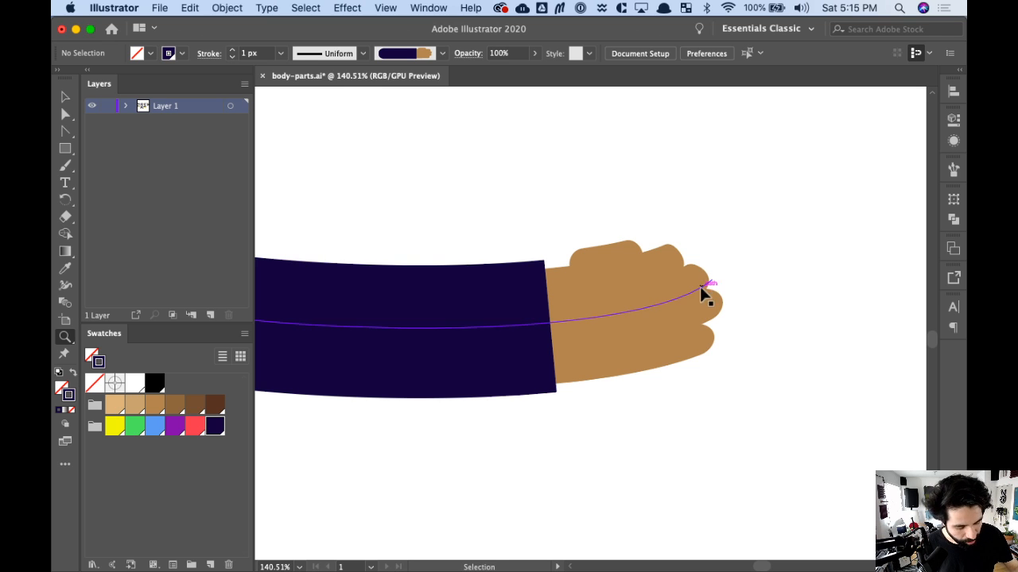
left_click(707, 293, "alt")
key("a")
left_click(675, 294)
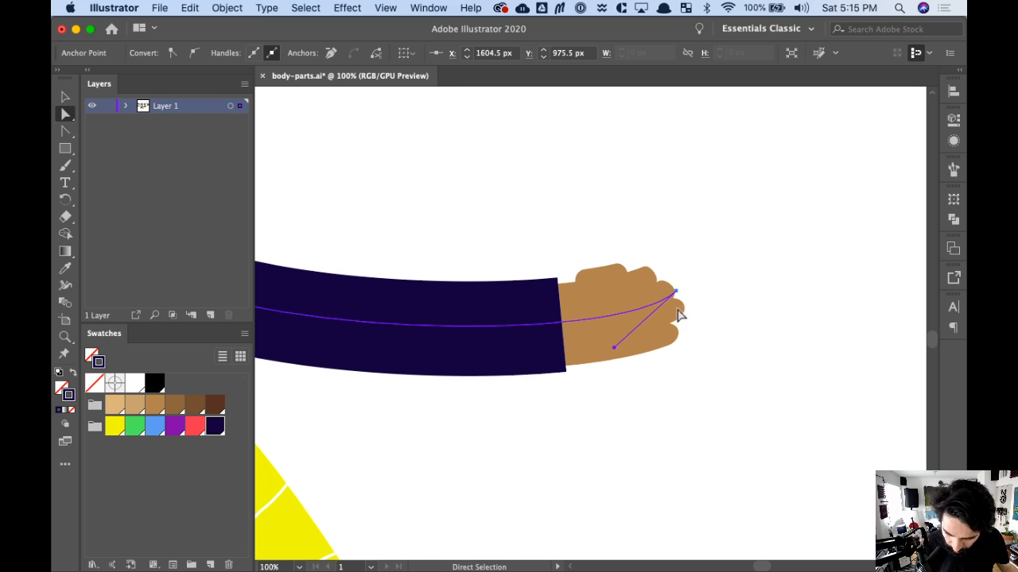
left_click_drag(613, 349, 414, 353)
key("super+minus")
key("super+minus")
key("super+minus")
key("super+minus")
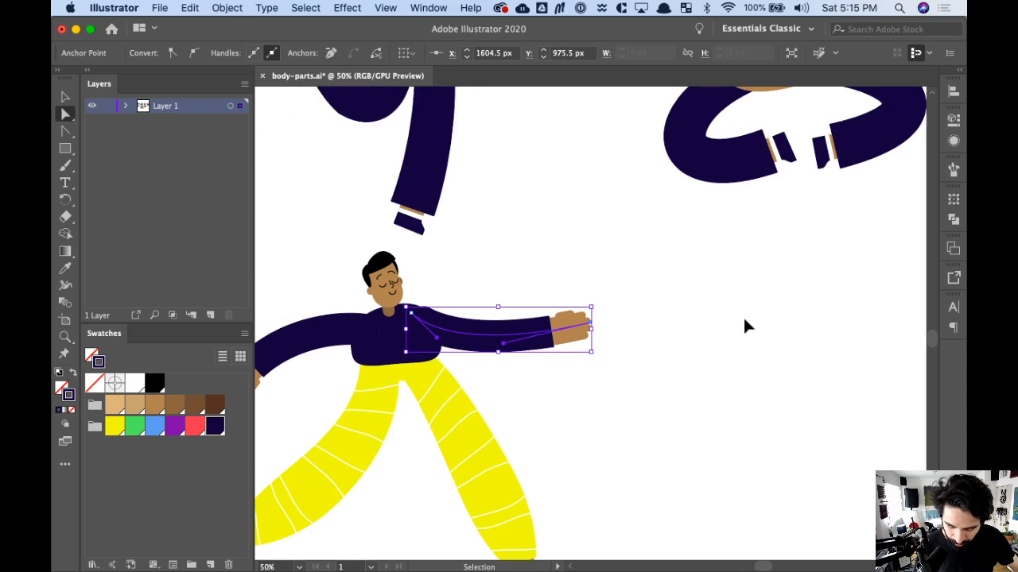
- Examine the restyled figure with navy sleeves and yellow trousers up close, and compare it with the seated figure
key("super+equal")
key("super+equal")
key("space")
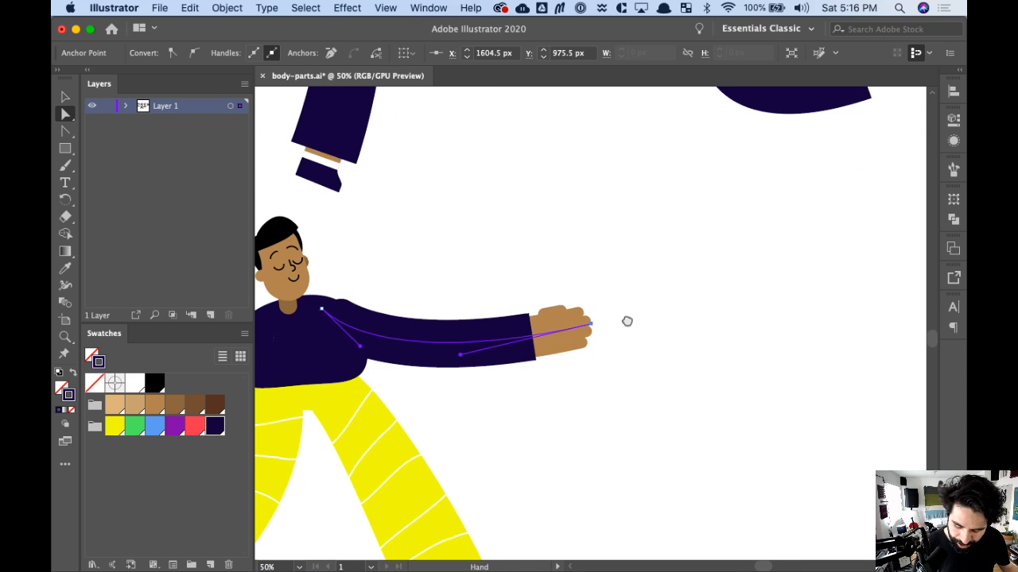
left_click_drag(613, 318, 790, 305)
mouse_move(668, 387)
left_mouse_down()
mouse_move(705, 284)
mouse_move(768, 167)
mouse_move(771, 225)
left_mouse_up()
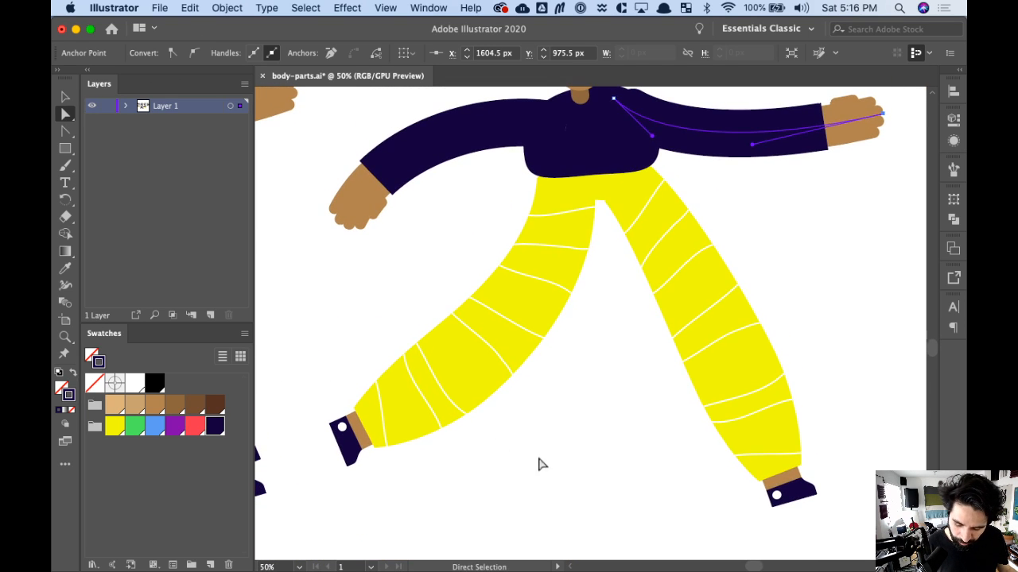
left_click(533, 460)
left_click_drag(754, 302, 689, 389)
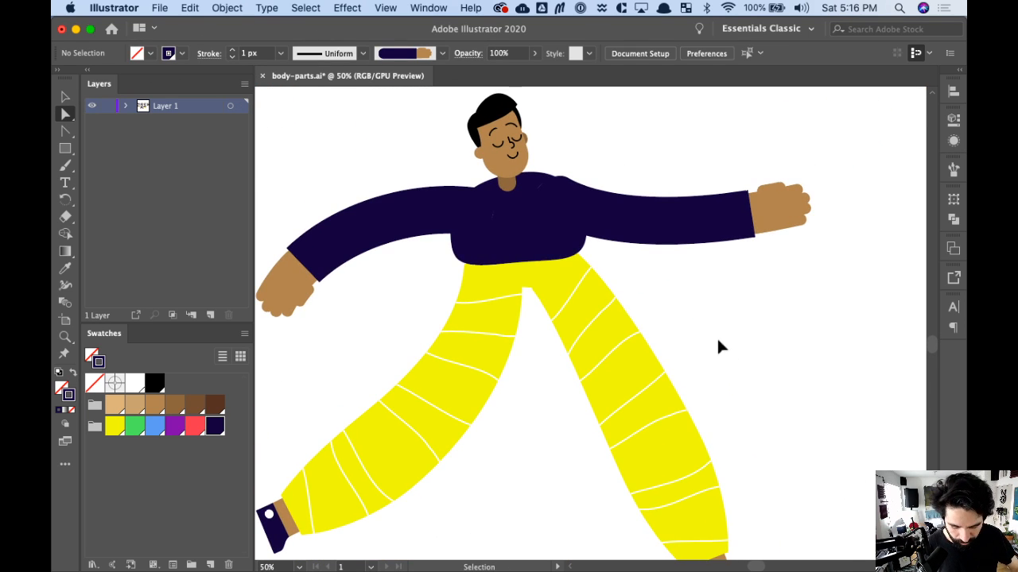
key("super+minus")
key("super+minus")
key("super+minus")
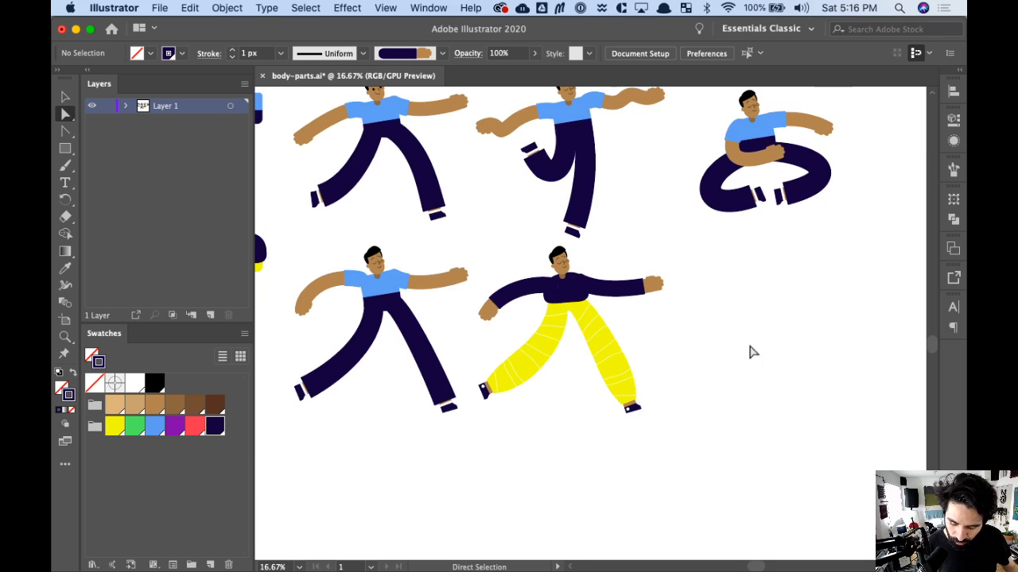
left_click_drag(744, 307, 641, 420)
key("z")
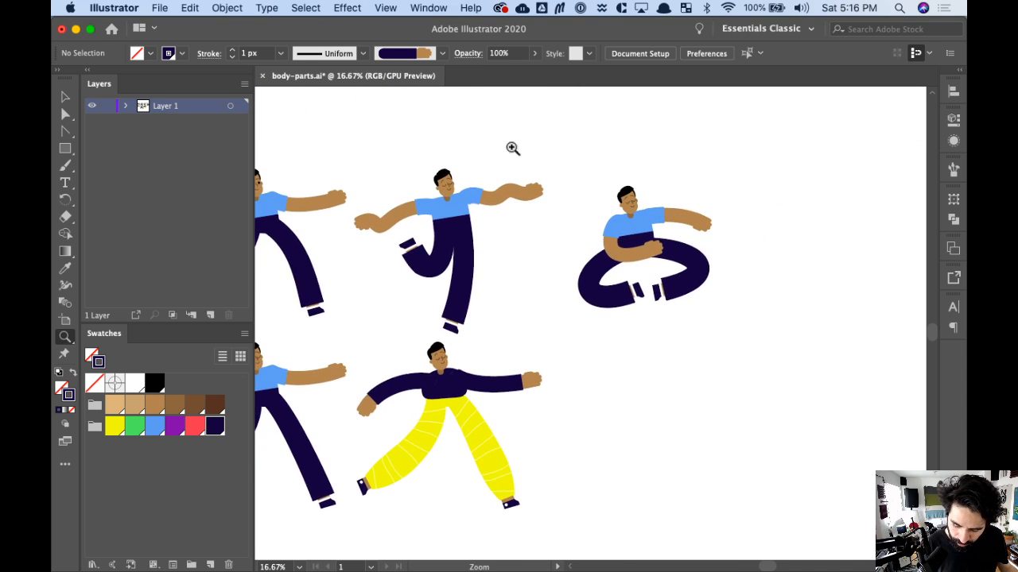
left_click_drag(536, 167, 784, 350)
key("v")
left_click(638, 281)
left_click(814, 321)
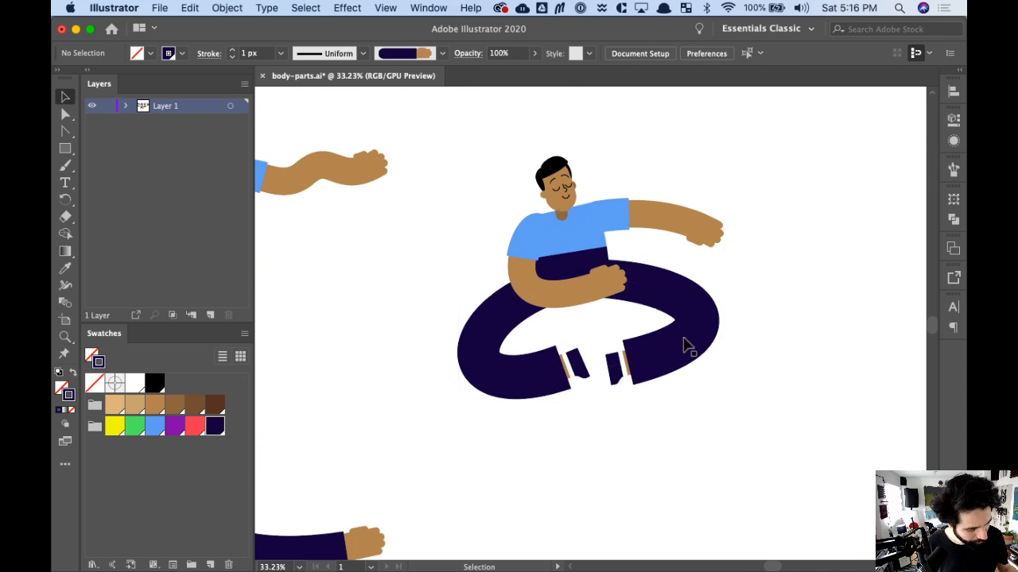
scroll(738, 341, "down", 10)
scroll(738, 342, "left", 10)
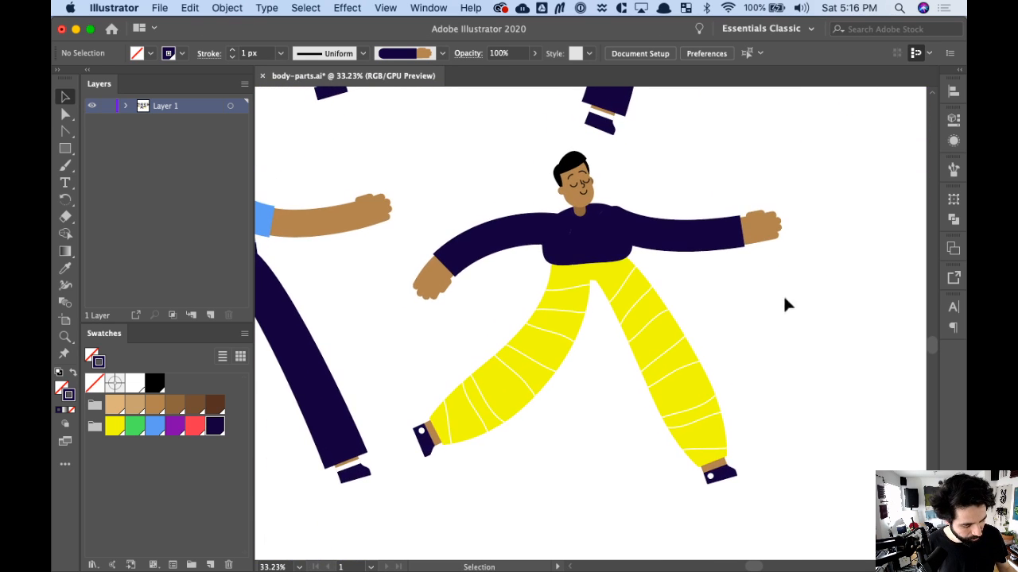
- Inspect the figures' underlying paths and the body-part artwork in Outline mode, and restore the preview
key("super+y")
left_click_drag(749, 299, 810, 438)
left_click_drag(770, 226, 685, 436)
left_click_drag(743, 327, 555, 348)
left_click_drag(776, 355, 560, 328)
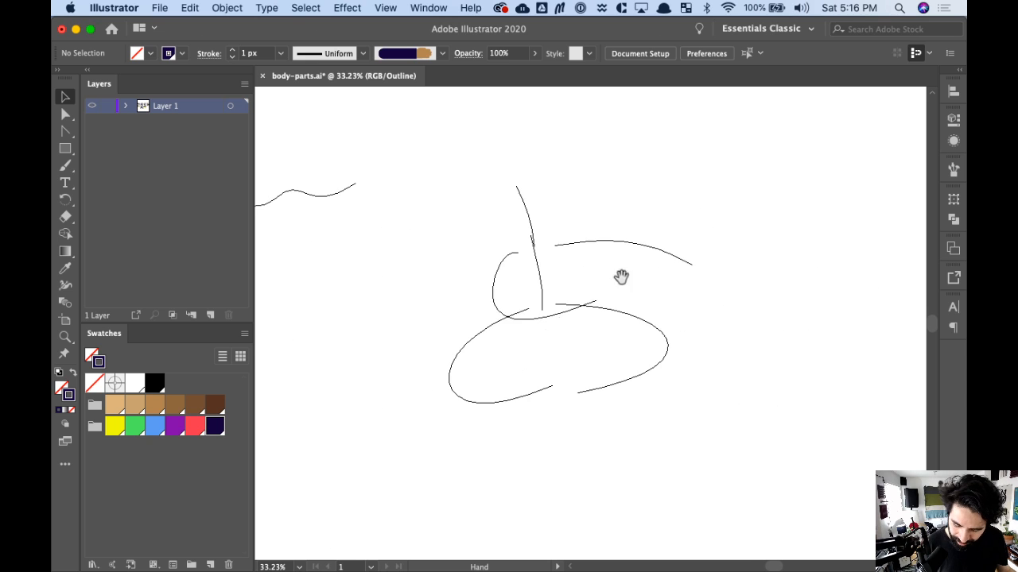
mouse_move(746, 304)
left_mouse_down()
mouse_move(675, 257)
mouse_move(745, 286)
mouse_move(772, 315)
mouse_move(732, 368)
mouse_move(737, 309)
left_mouse_up()
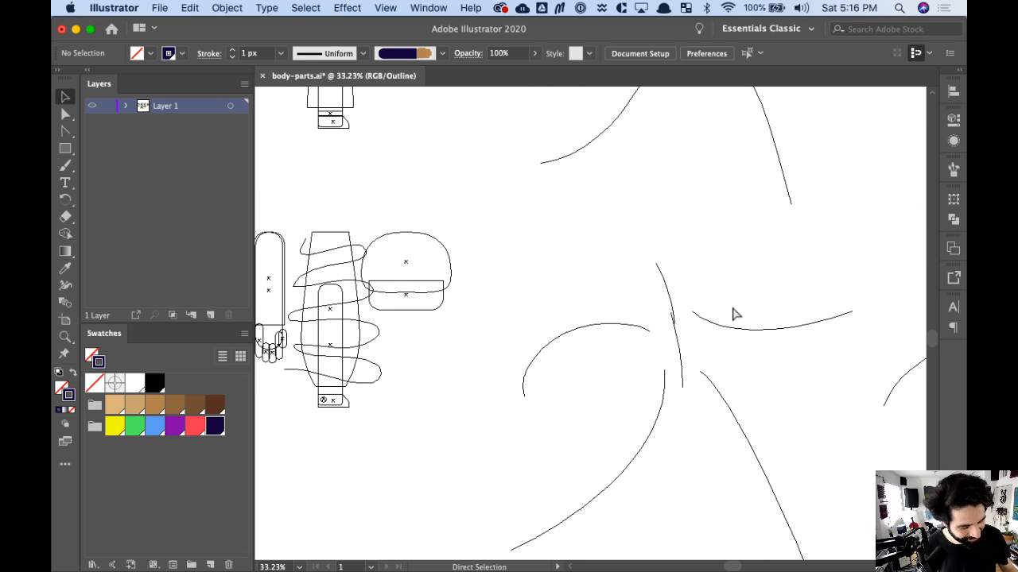
key("super+i")
left_click(630, 405)
key("super+y")
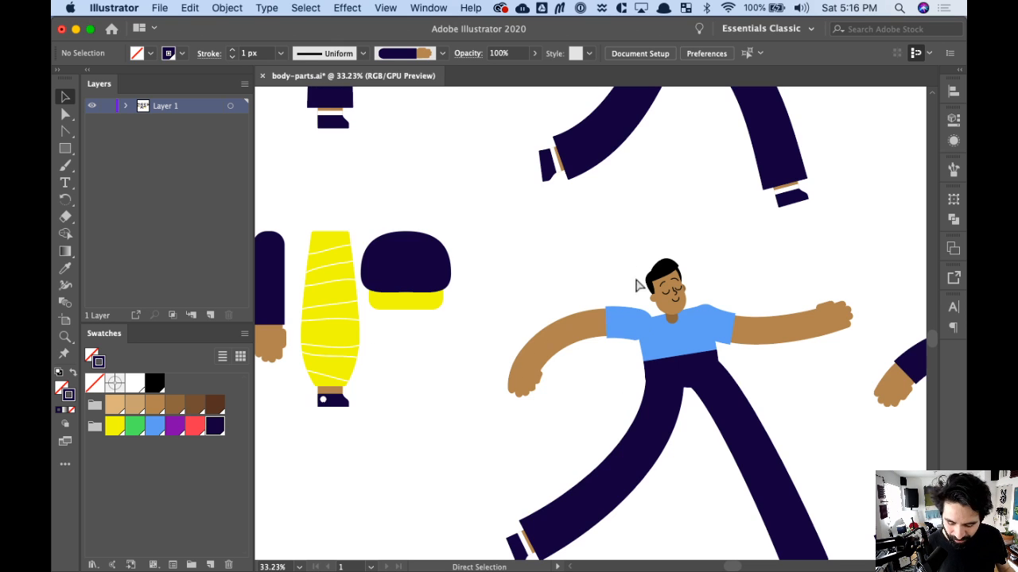
- Apply the woman's head art brush to the head path of the lower striding figure in the blue shirt
key("super+minus")
key("super+minus")
key("super+minus")
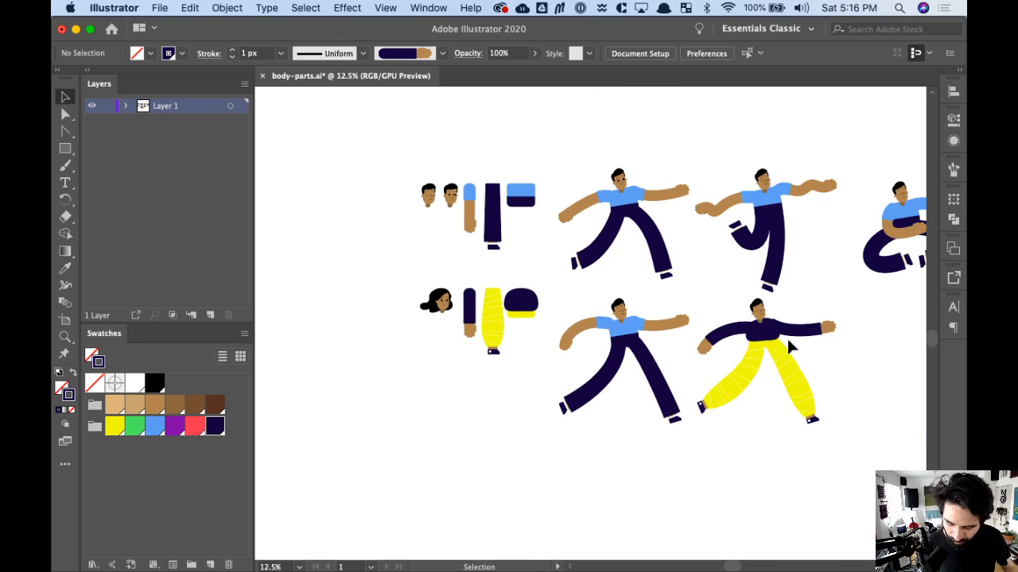
left_click_drag(759, 354, 601, 355)
left_click_drag(343, 315, 561, 299)
key("super+space")
left_click_drag(461, 250, 586, 363)
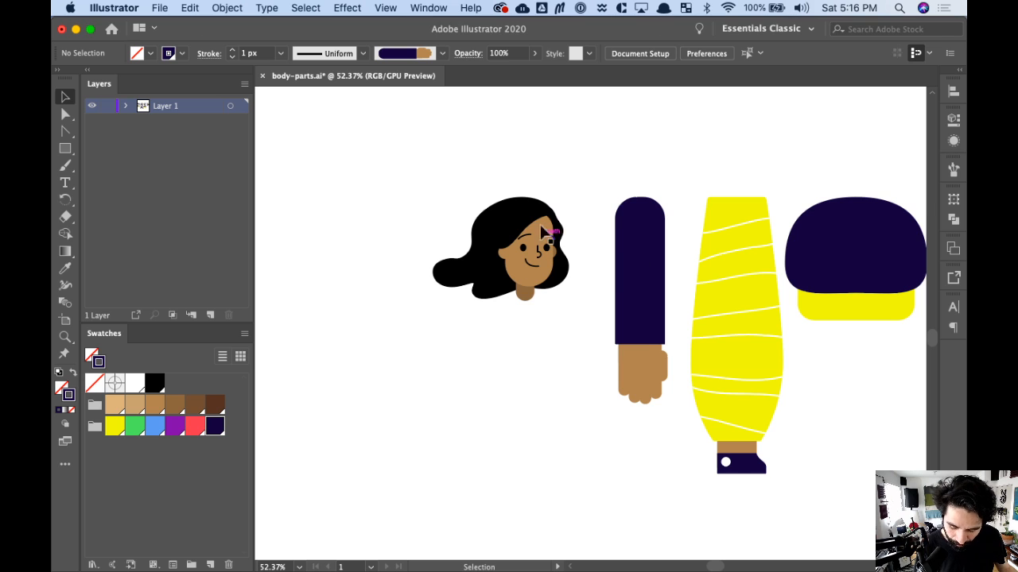
left_click_drag(759, 365, 518, 345)
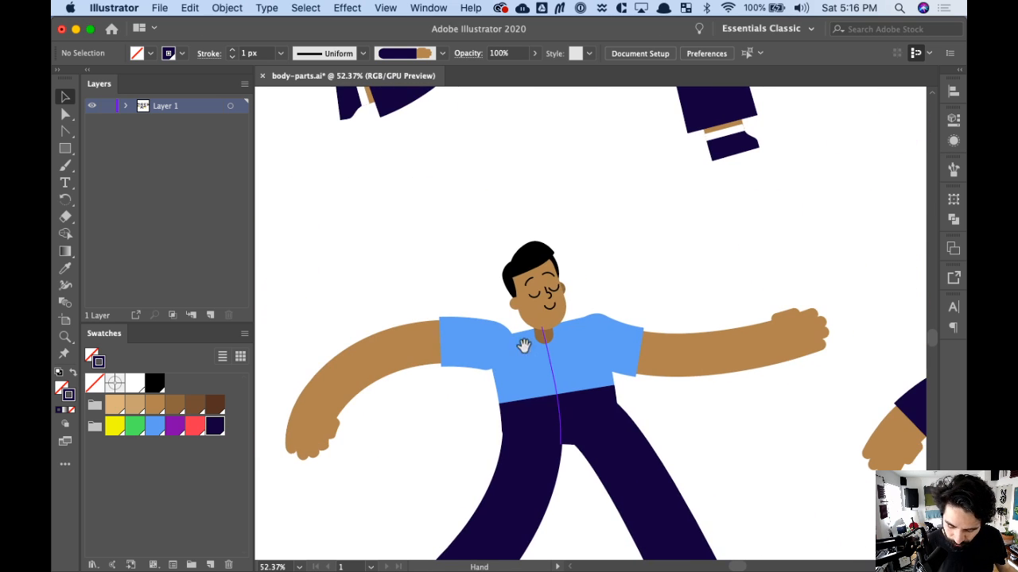
left_click(531, 330)
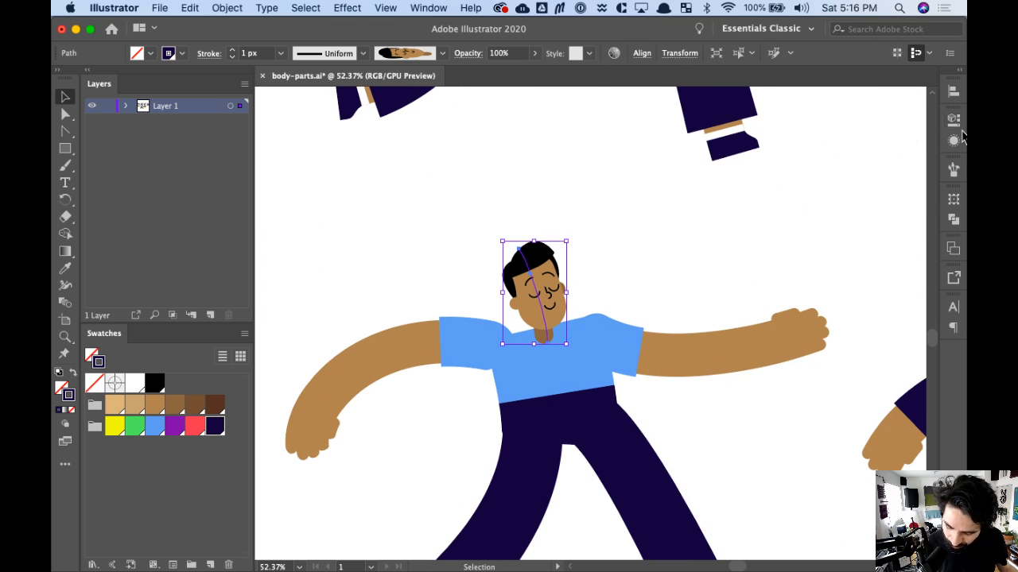
left_click(953, 171)
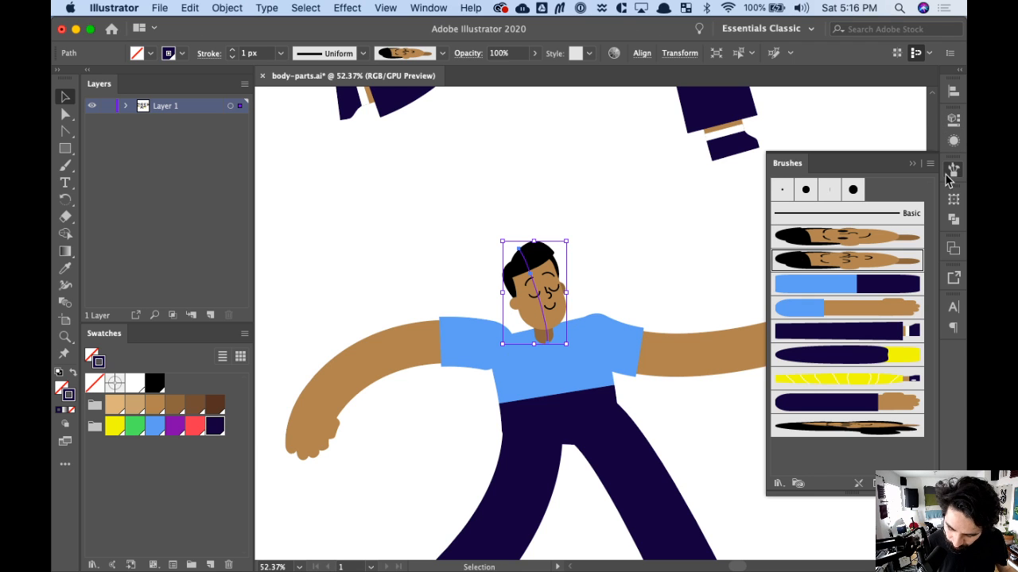
left_click(862, 430)
left_click(724, 248)
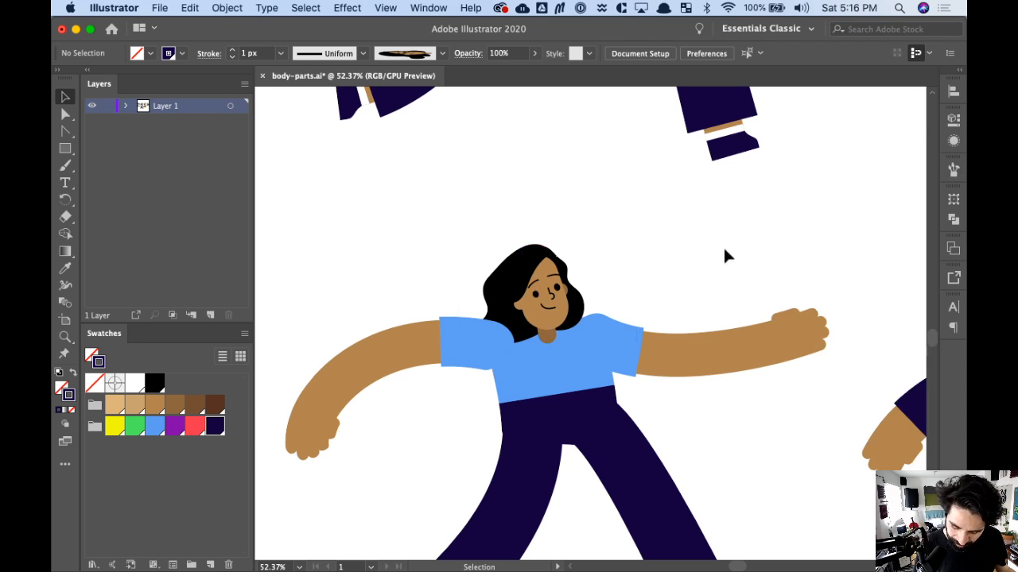
- Scale the woman's head slightly larger, nudge it into place on the blue-shirted torso, and deselect it
left_click(547, 282)
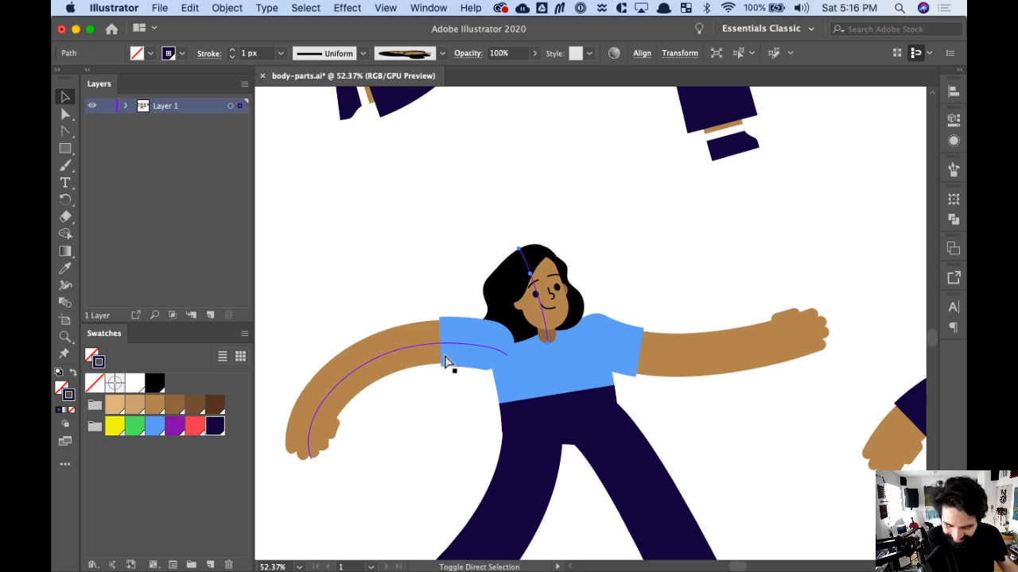
left_click_drag(636, 246, 652, 233)
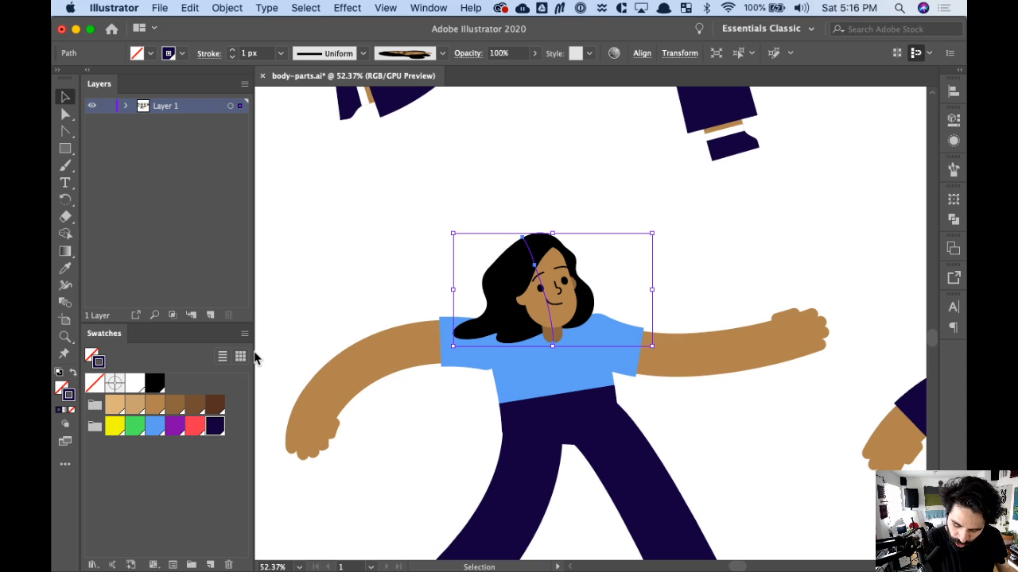
key("shift+Up")
key("Right")
key("Left")
key("Right")
left_click_drag(645, 226, 638, 232)
key("shift+Down")
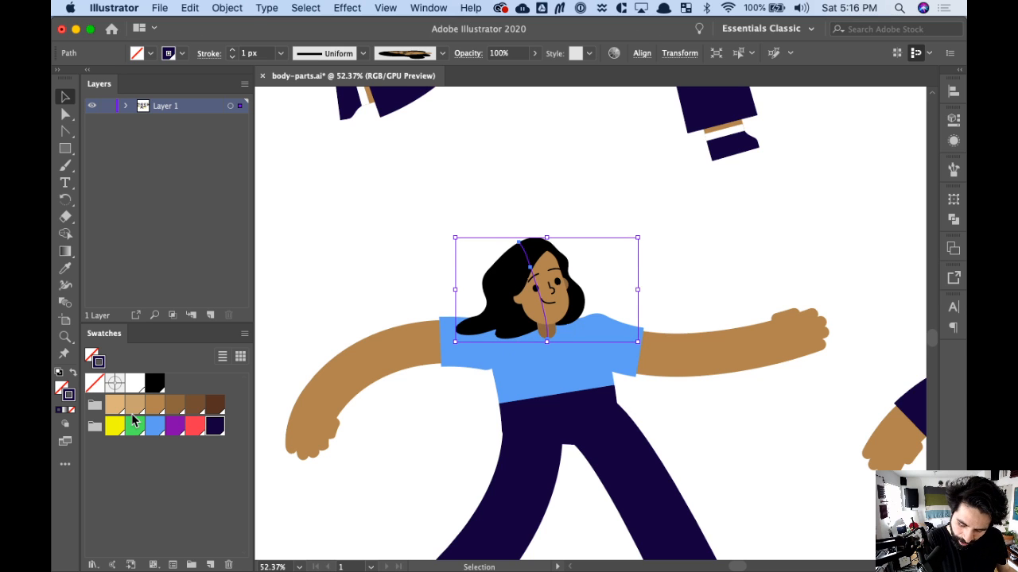
left_click(763, 255)
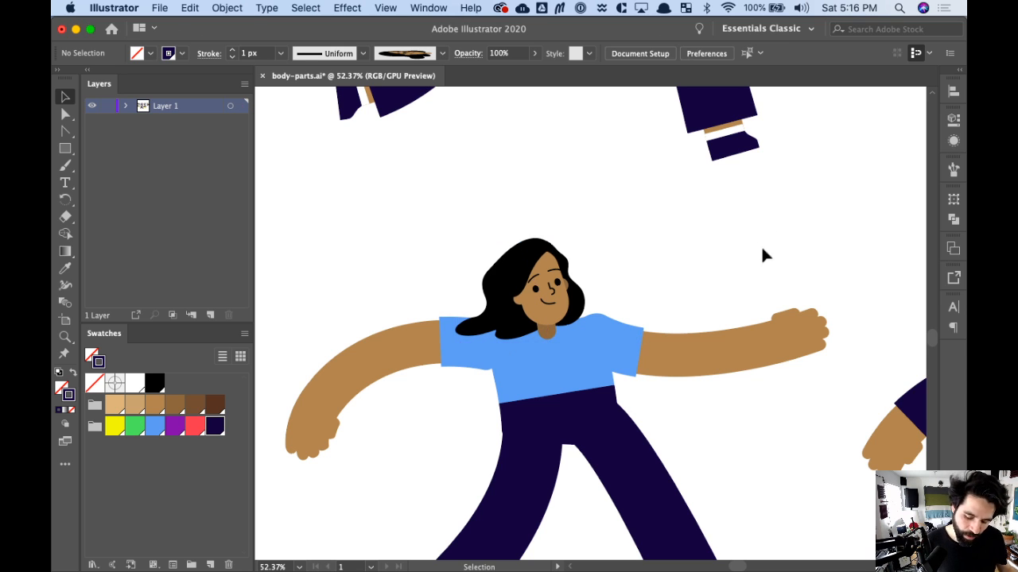
- Review the figure with the woman's head beside the other characters, and check the path of its curved arm
key("super+minus")
key("super+minus")
key("super+minus")
key("super+minus")
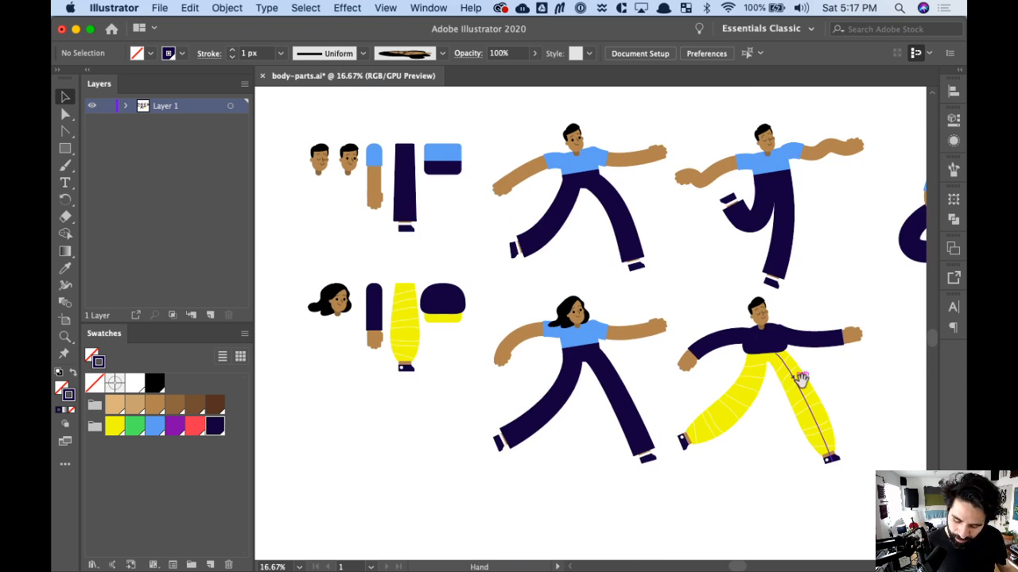
left_click_drag(800, 375, 720, 379)
key("z")
left_click_drag(404, 260, 640, 449)
key("v")
left_click(519, 201)
key("a")
key("v")
left_click(393, 232)
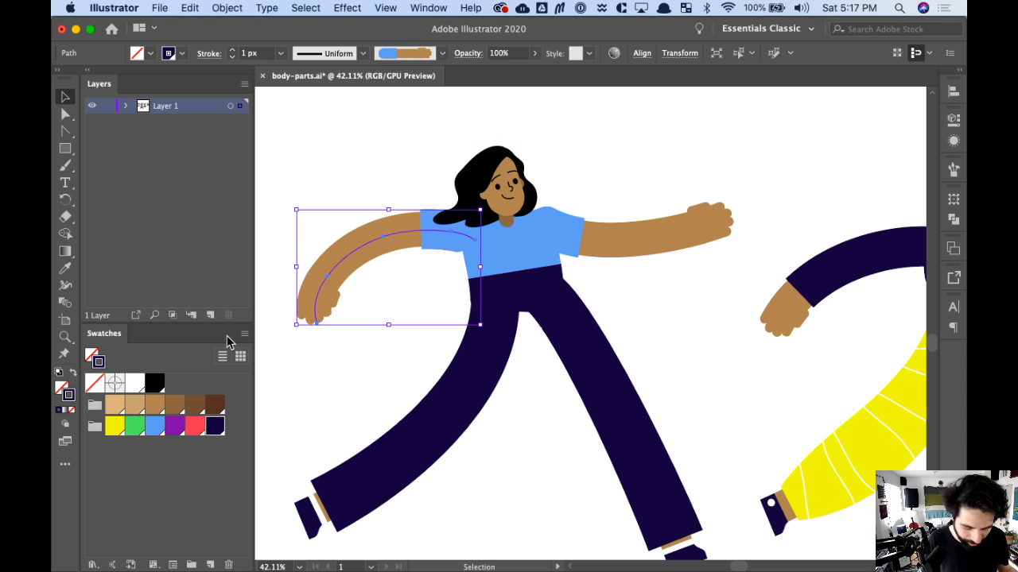
left_click(618, 186)
- Examine the two source sets of heads, arms, legs and torsos beside the assembled figures
left_click_drag(763, 357, 693, 358)
key("a")
key("super+minus")
key("super+minus")
key("super+minus")
key("super+minus")
left_click_drag(389, 285, 756, 327)
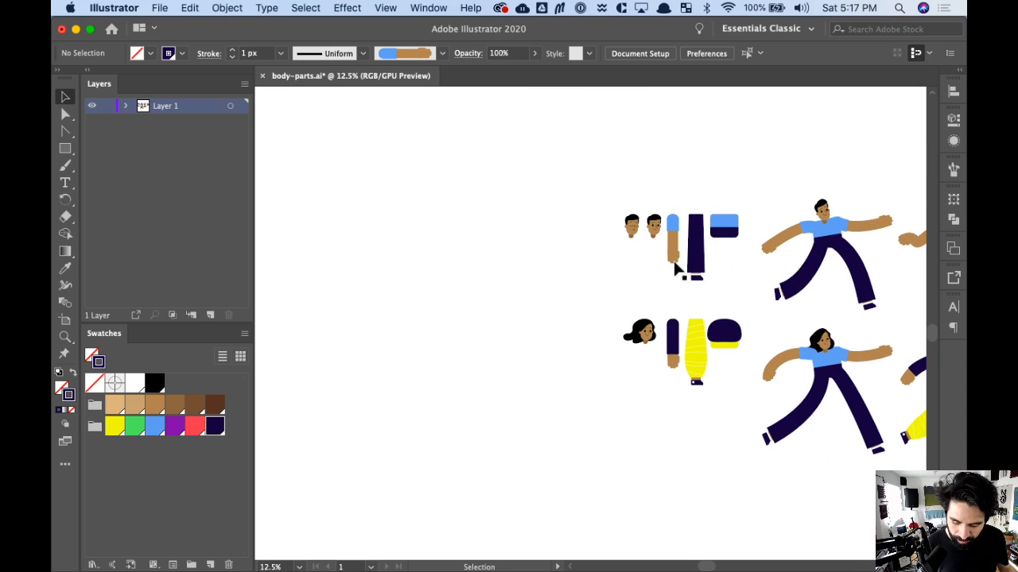
key("z")
left_click_drag(594, 187, 767, 398)
left_click_drag(767, 329, 706, 302)
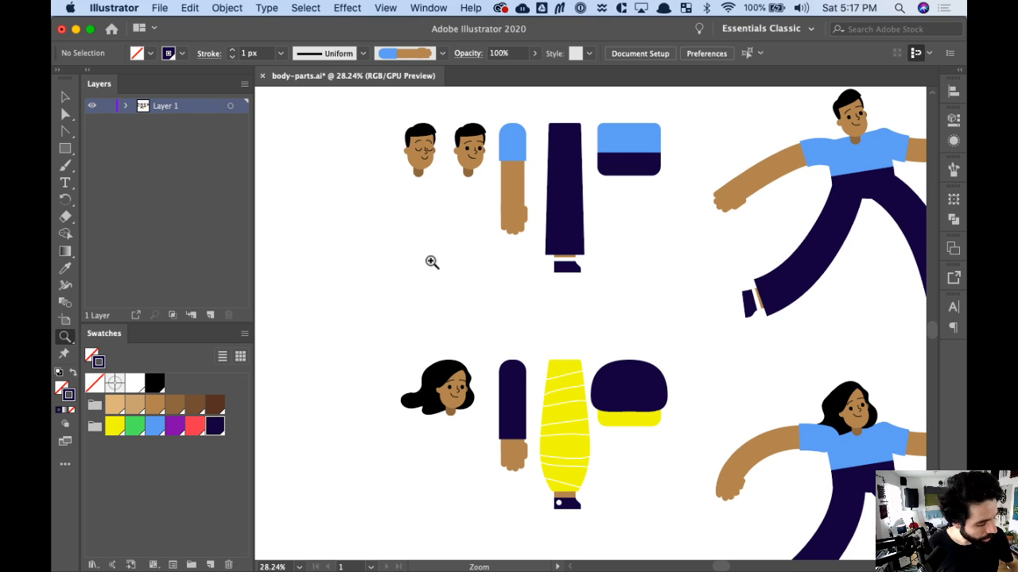
key("c")
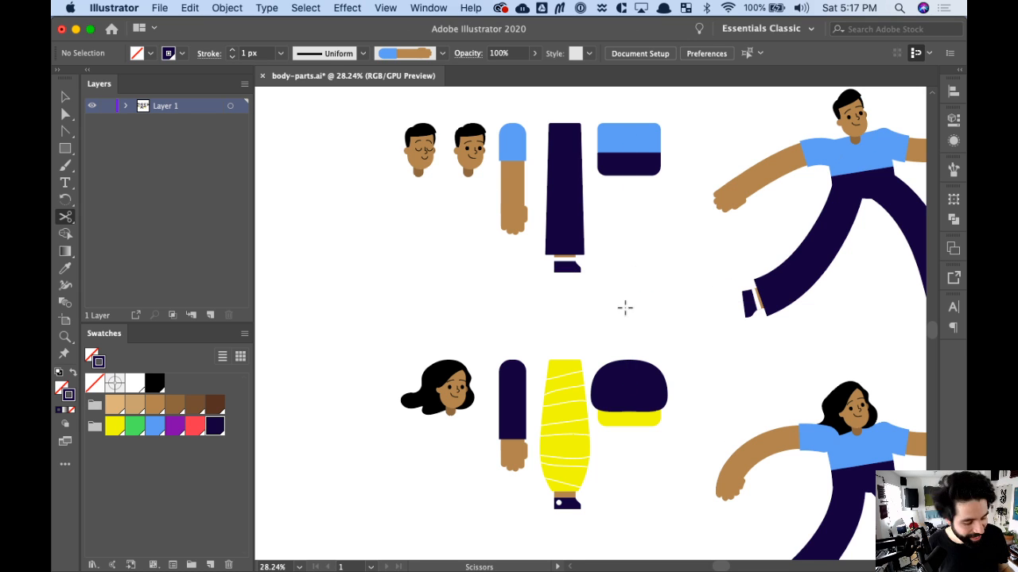
key("v")
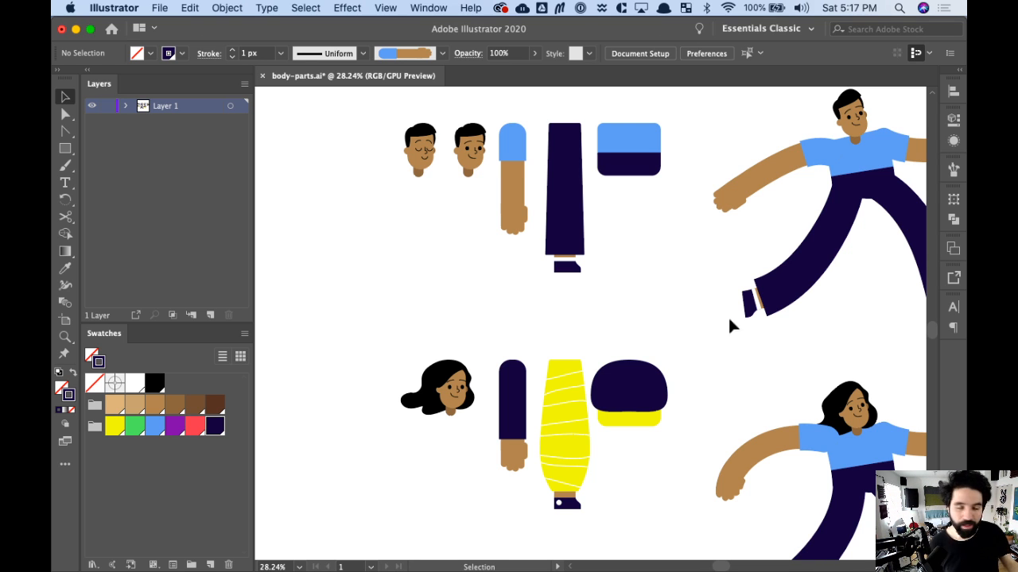
- Switch to Chrome to read the YouTube Studio live chat, and return to the body-parts file in Illustrator
key("super+Tab")
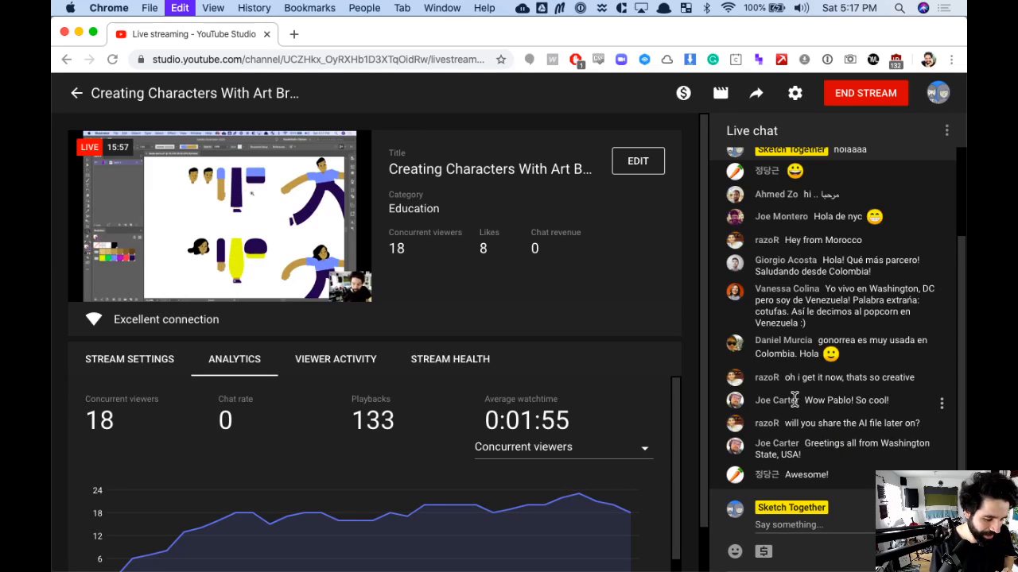
key("super+Tab")
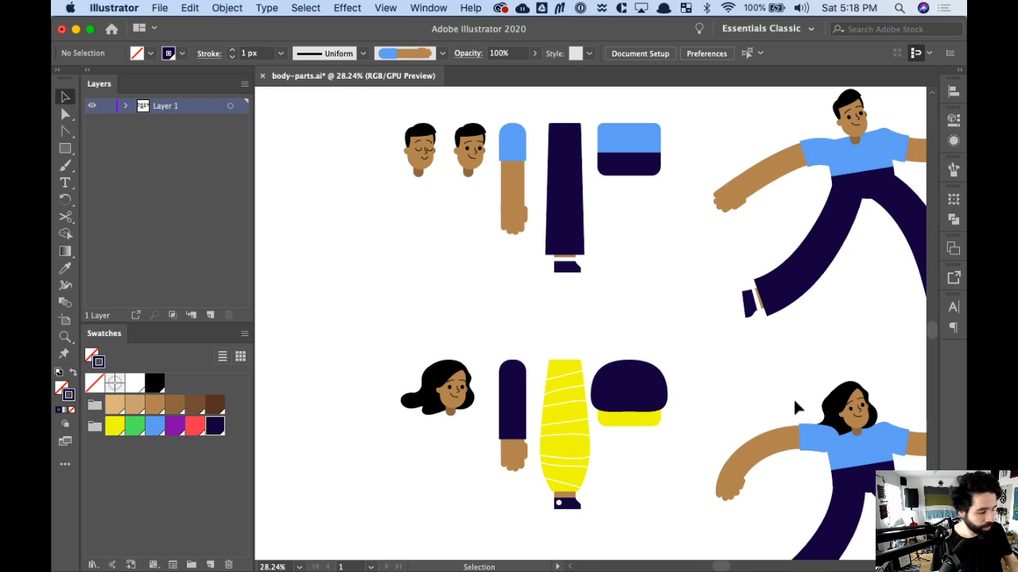
scroll(797, 407, "right", 2)
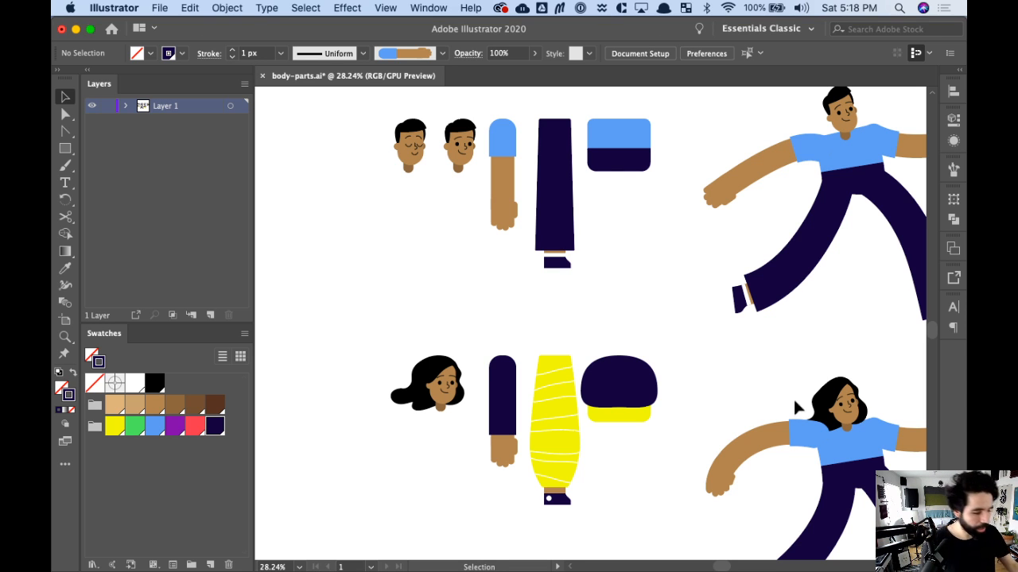
- Create a new 1366 x 768 px landscape document with one artboard and hide its artboard boundaries
key("super+n")
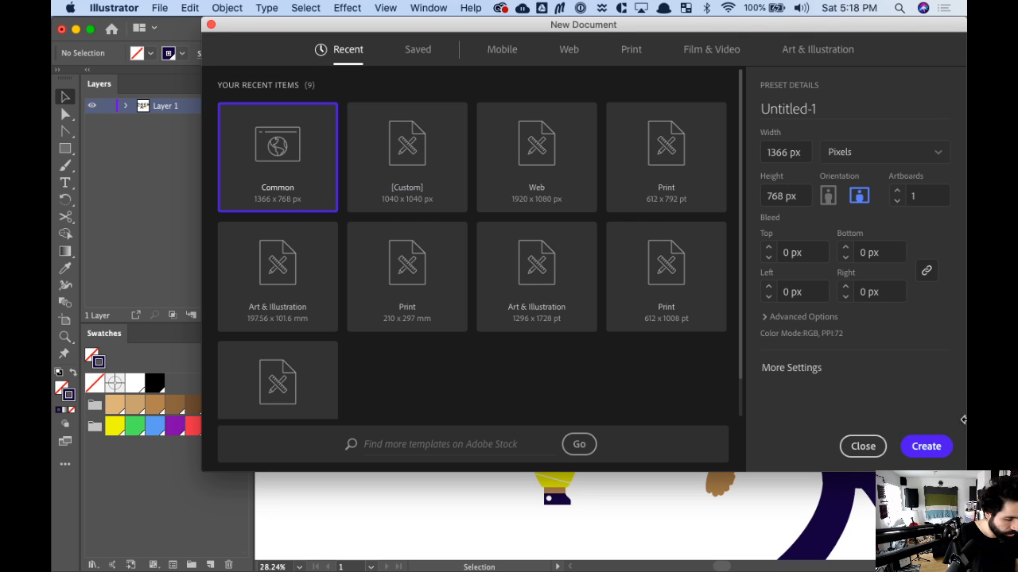
left_click(910, 451)
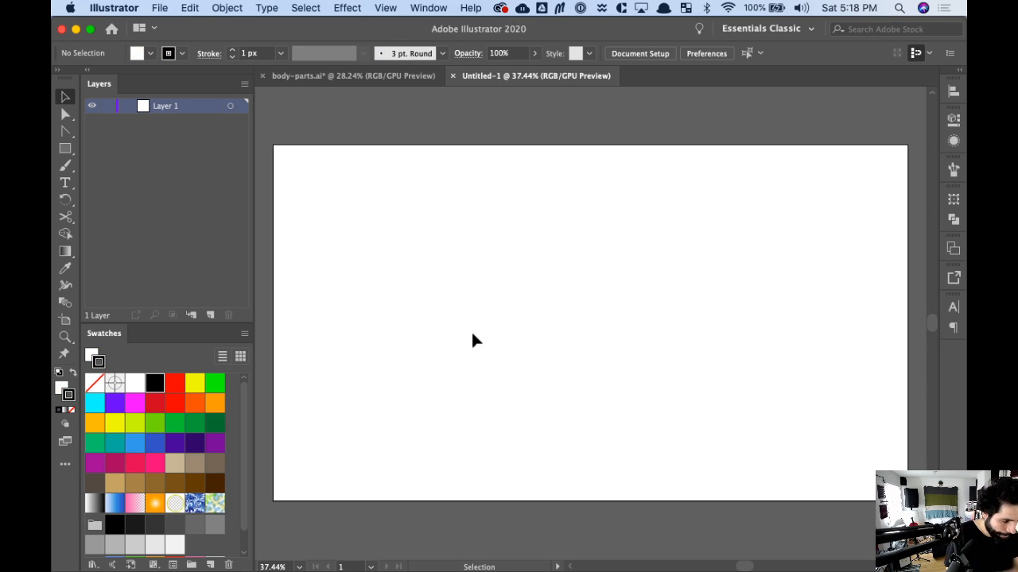
scroll(472, 334, "down", 3)
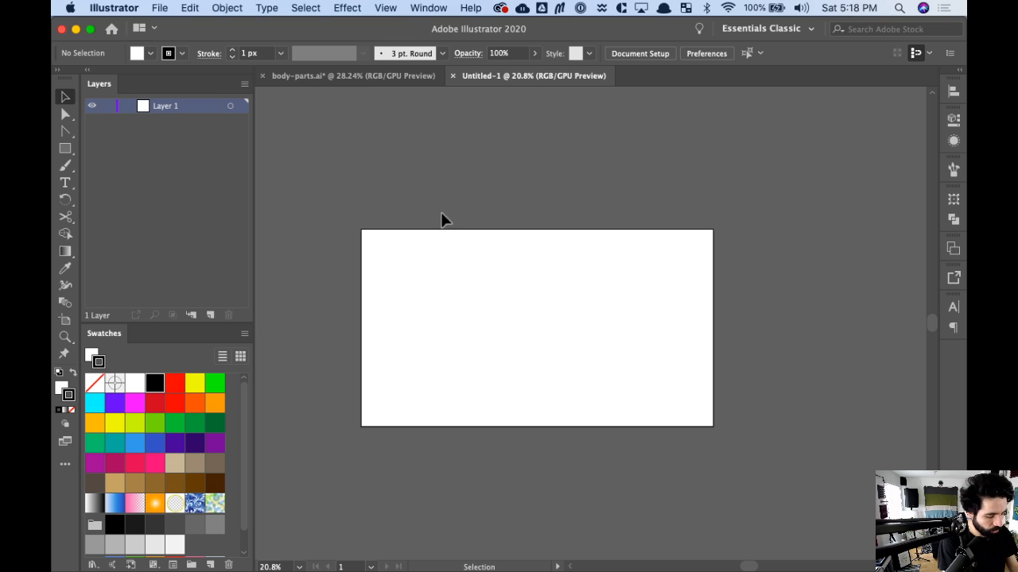
key("a")
key("super+shift+h")
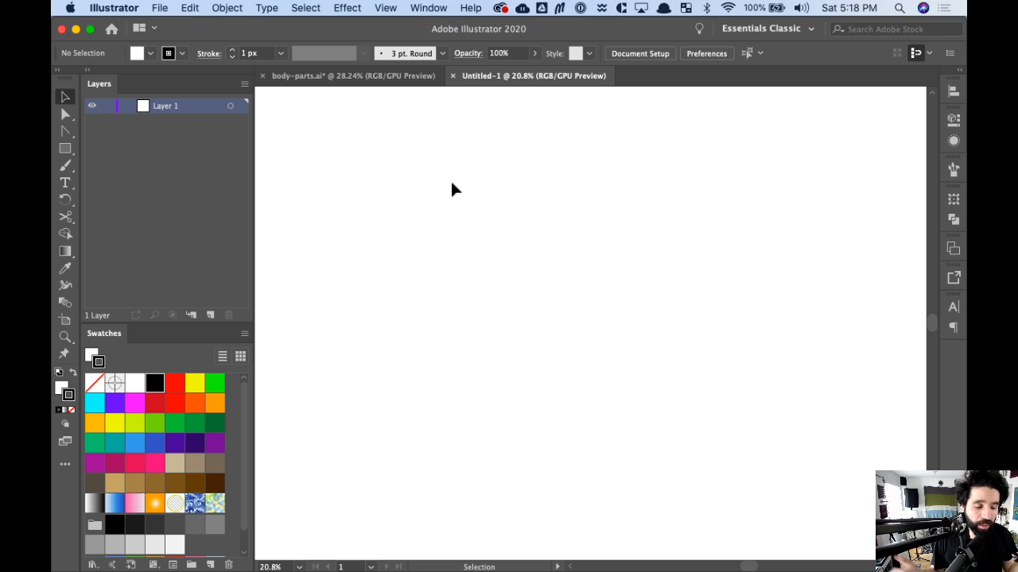
key("super+shift+h")
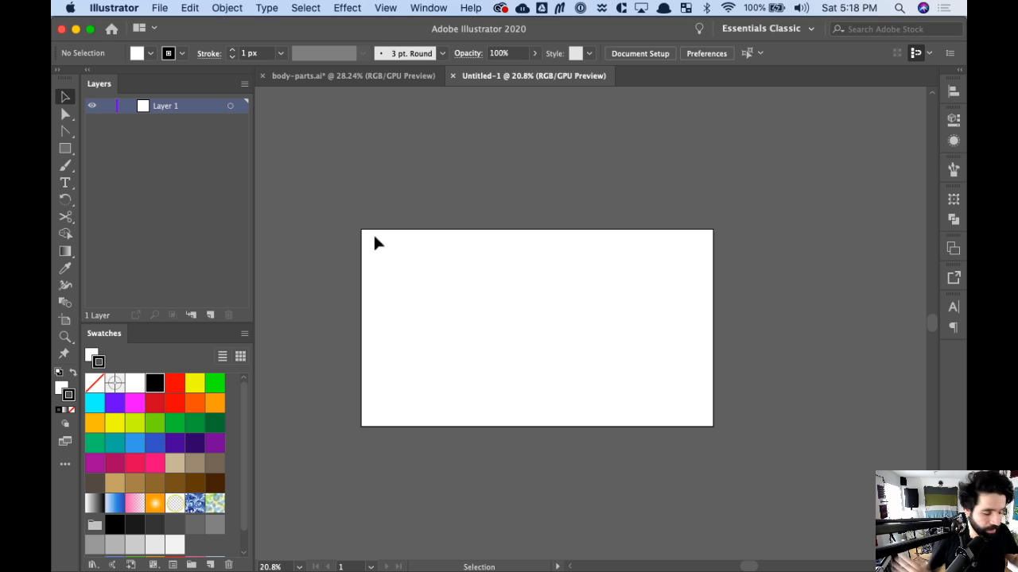
key("super+shift+h")
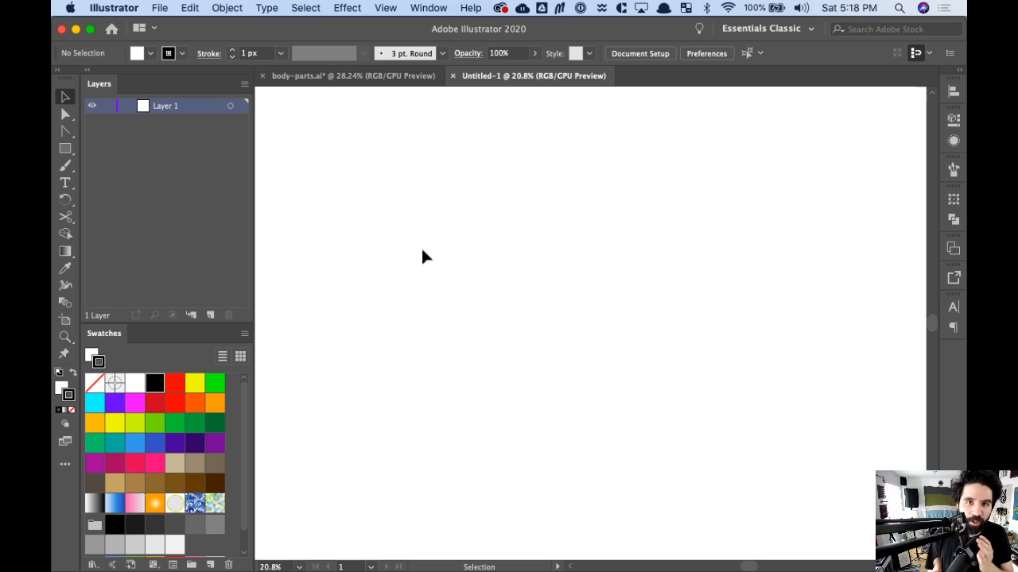
scroll(422, 251, "down", 3)
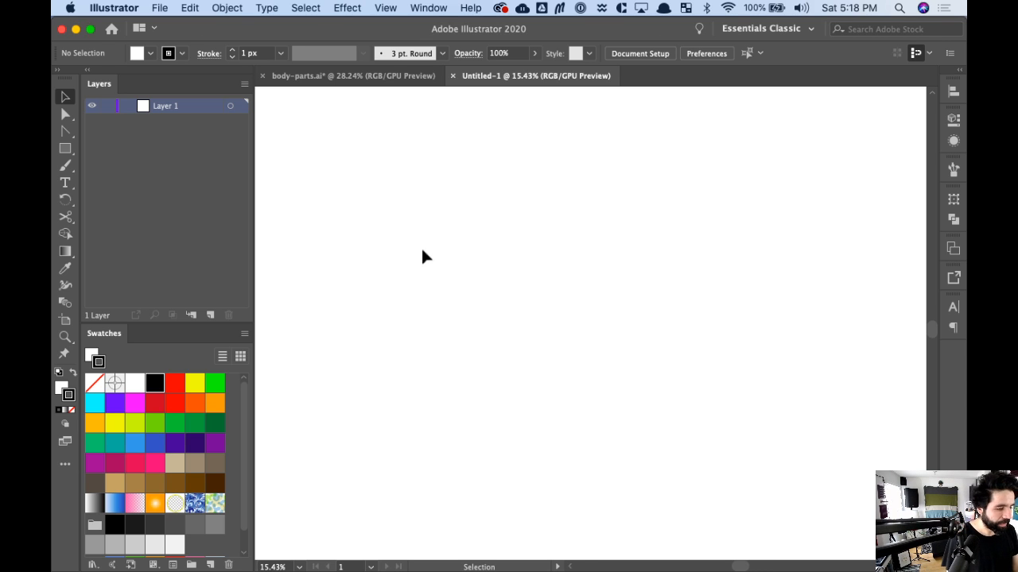
scroll(422, 259, "down", 6)
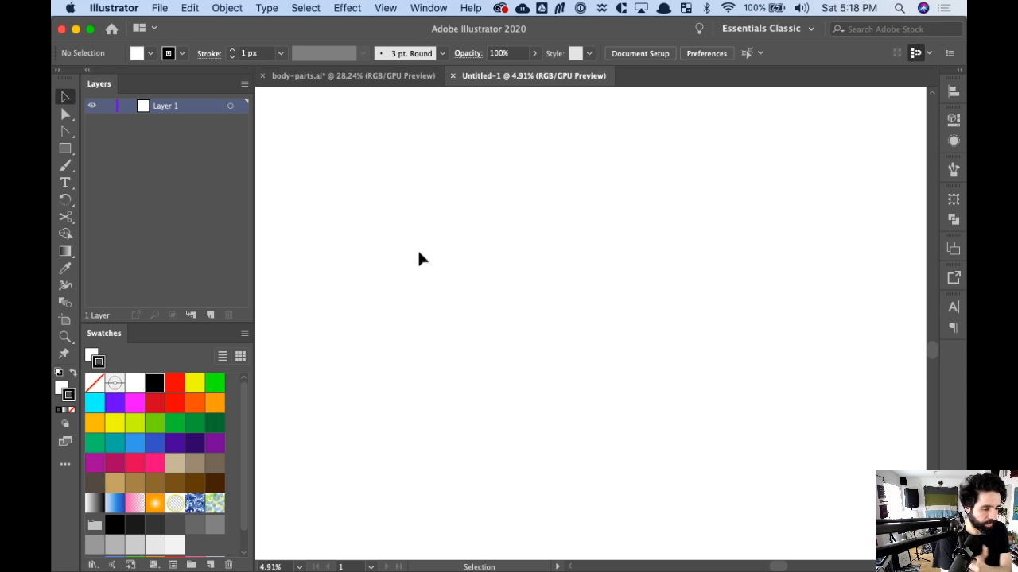
scroll(420, 254, "down", 2)
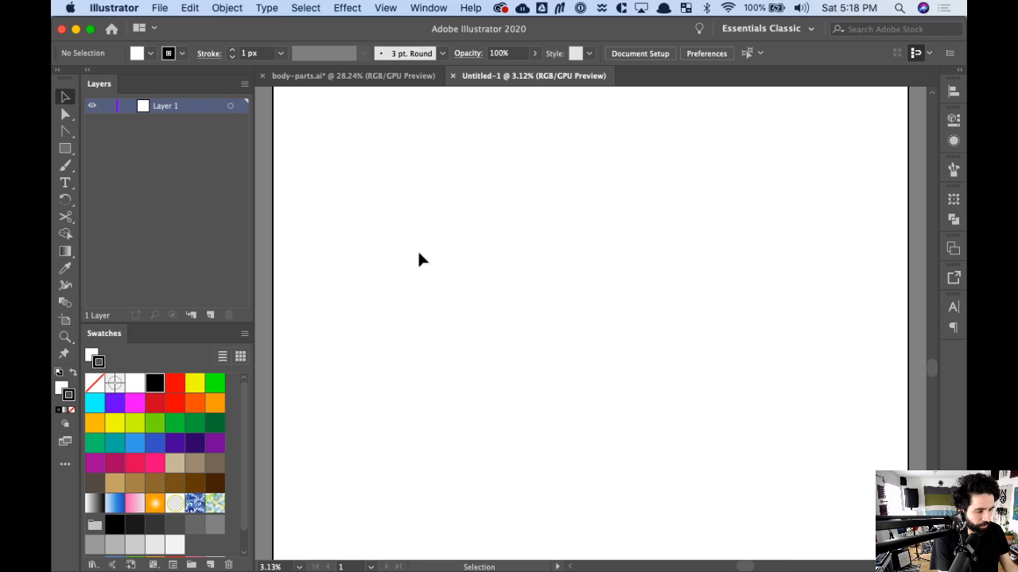
scroll(419, 255, "up", 10)
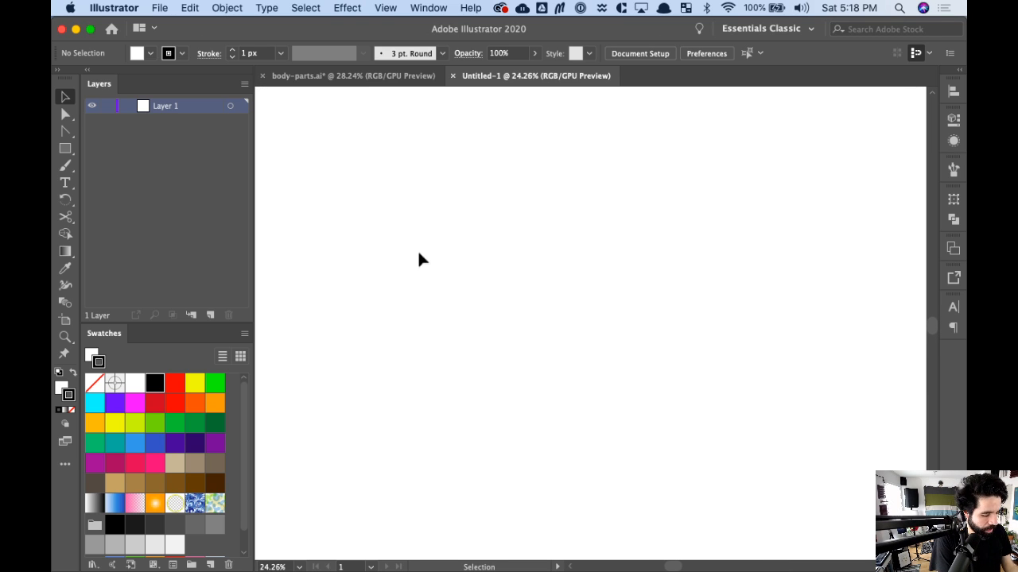
key("a")
key("v")
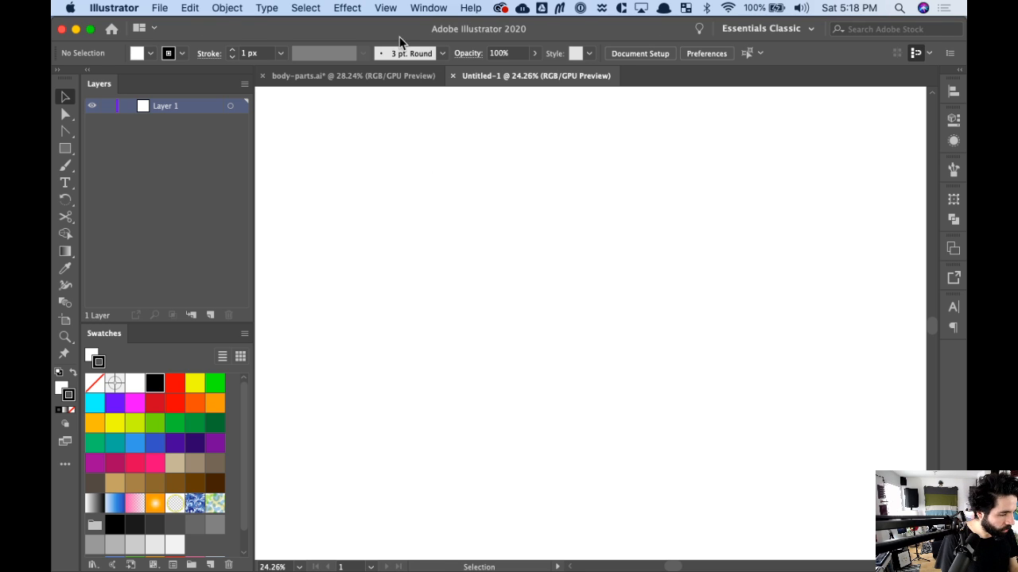
- Copy the short-haired man's open-eyed head from body-parts.ai into the new untitled document as a size reference
left_click(398, 77)
left_click(457, 143)
key("a")
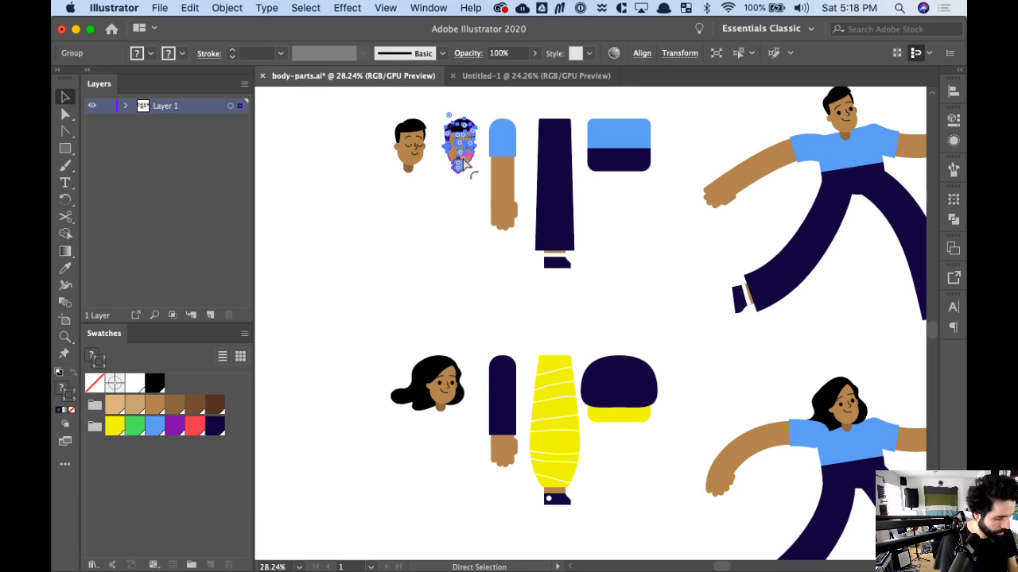
left_click(509, 76)
key("super+v")
left_click_drag(520, 257, 681, 493)
left_click(708, 206)
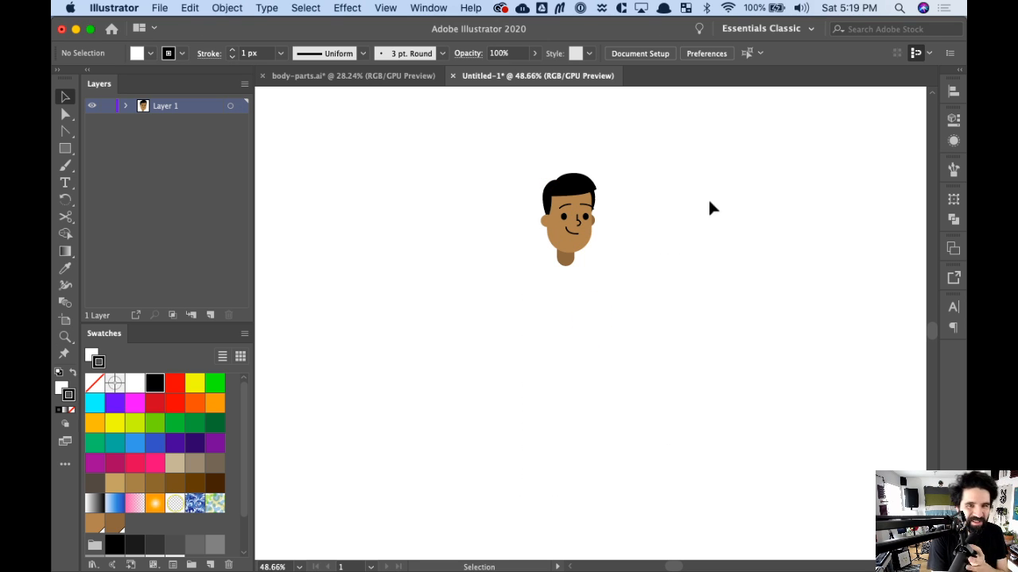
- Move the pasted head slightly to the left to leave room beside it, and deselect it
left_click(589, 229)
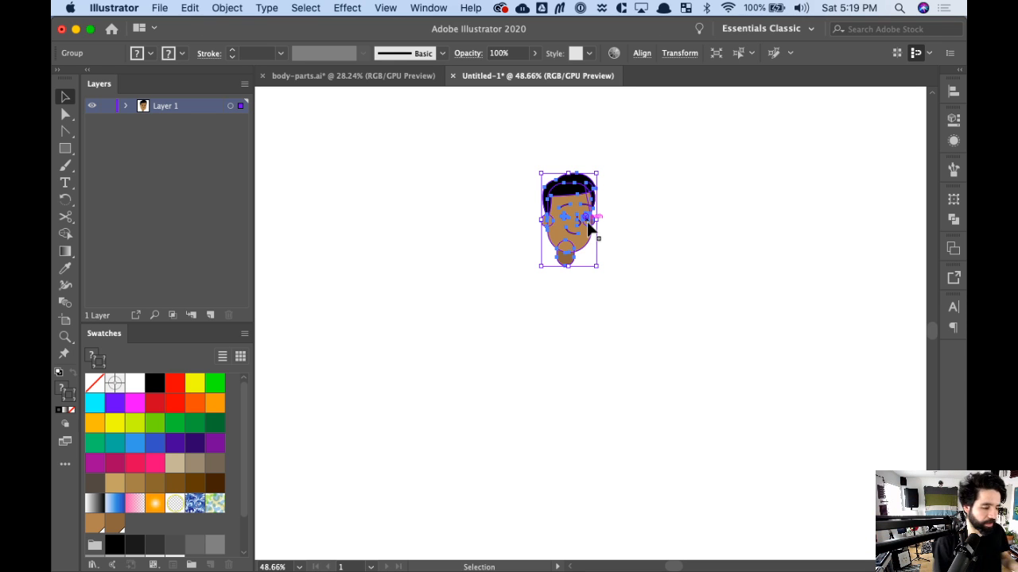
left_click_drag(582, 221, 523, 213)
left_click(676, 197)
scroll(153, 461, "down", 2)
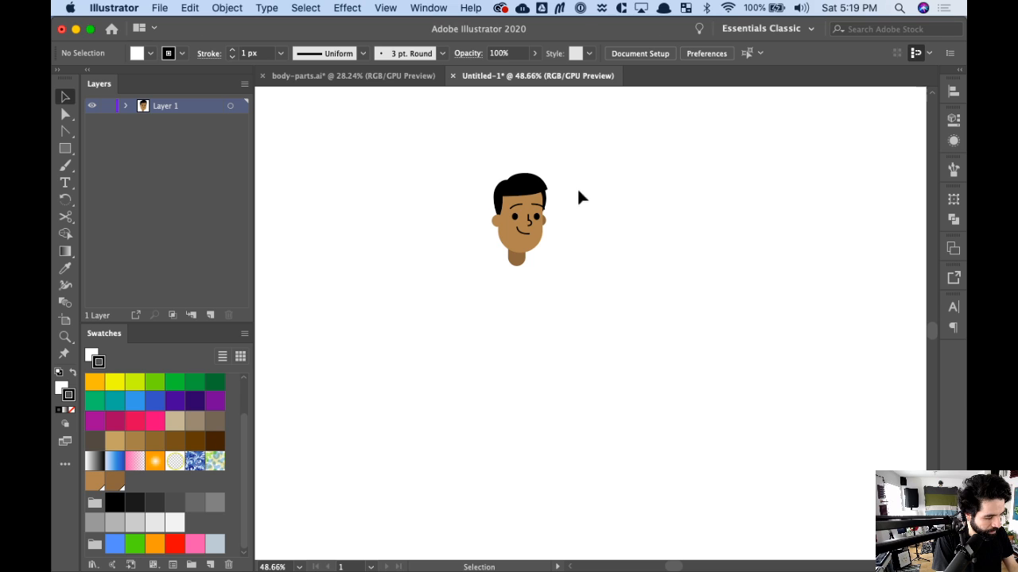
- Draw a tall, narrow rectangle beside the head, starting level with the top of the hair and ending near the chin
key("r")
key("m")
left_click_drag(558, 174, 590, 253)
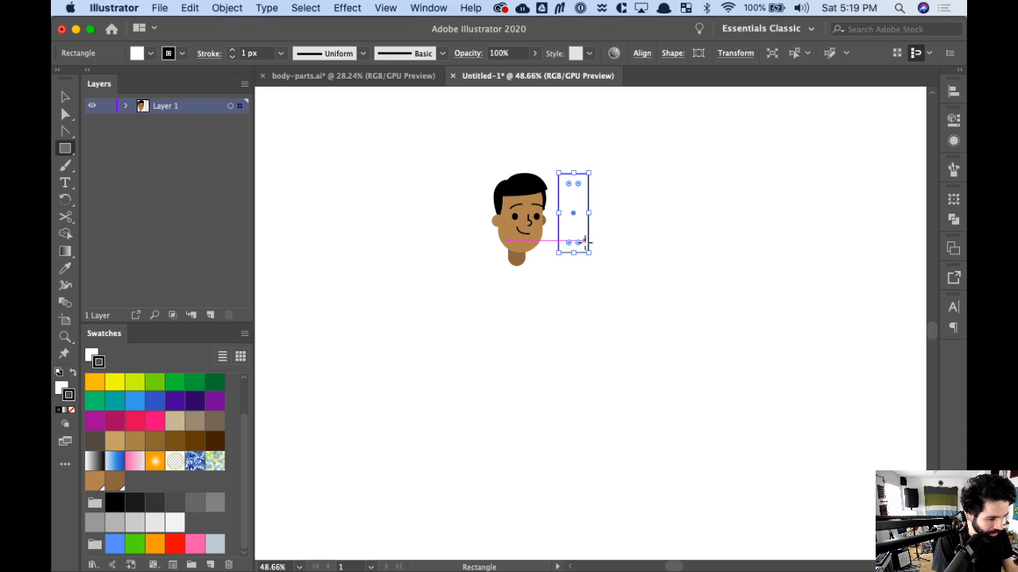
- Duplicate the tall rectangle directly below itself and shorten the copy to a small block level with the bottom of the neck
key("v")
left_click_drag(583, 220, 582, 247)
left_click_drag(572, 199, 574, 251)
left_click(632, 237)
left_click(576, 260)
key("shift+Down")
key("shift+Down")
key("shift+Up")
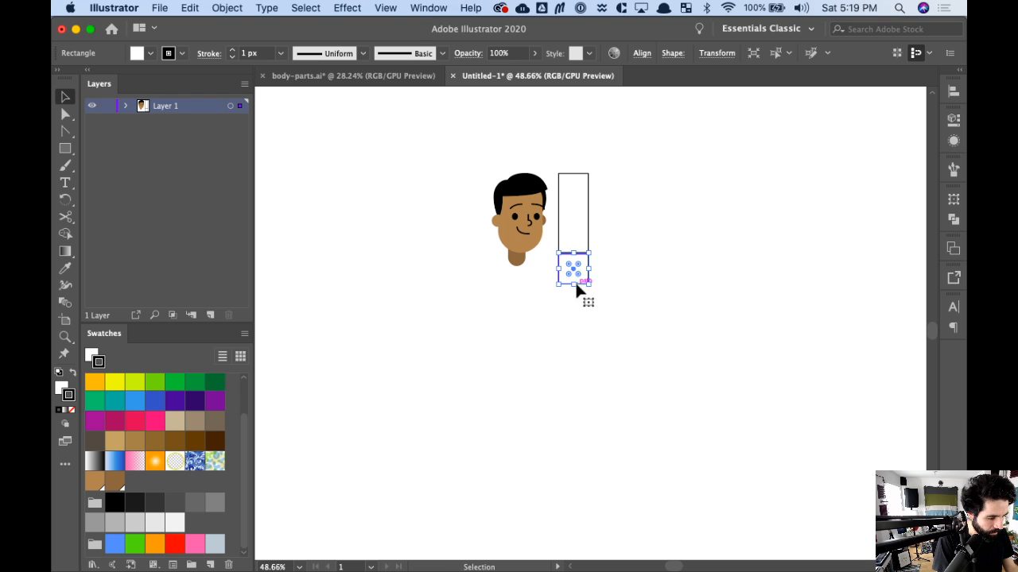
left_click_drag(575, 286, 576, 265)
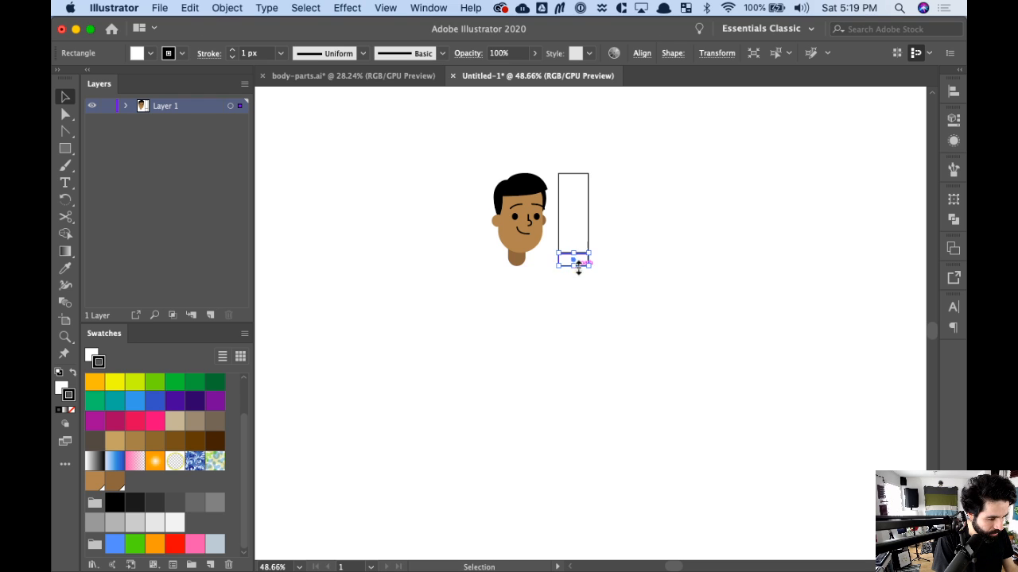
- Delete the reference head, keeping only the two stacked rectangles
left_click(634, 187)
left_click_drag(493, 275, 525, 280)
key("Delete")
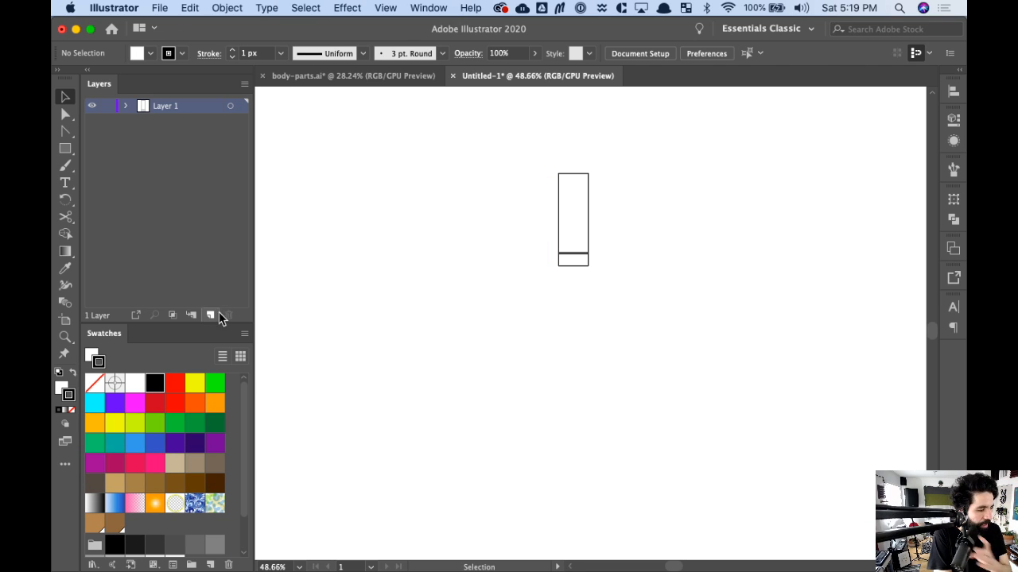
- Enlarge the swatches area and delete all color swatches and groups except none, registration, white and black
left_click_drag(216, 324, 241, 210)
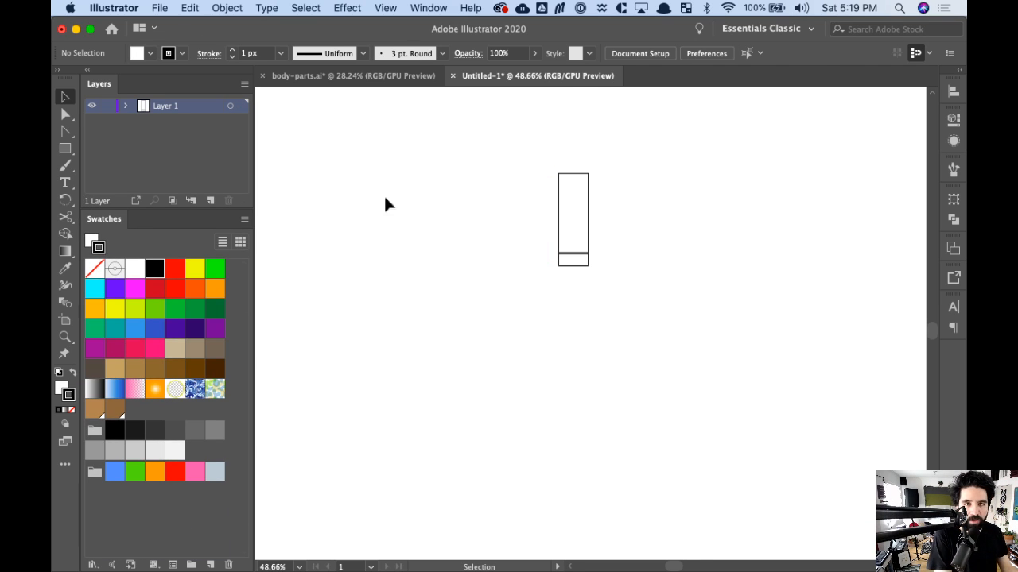
left_click(94, 472)
left_click(181, 271, "shift")
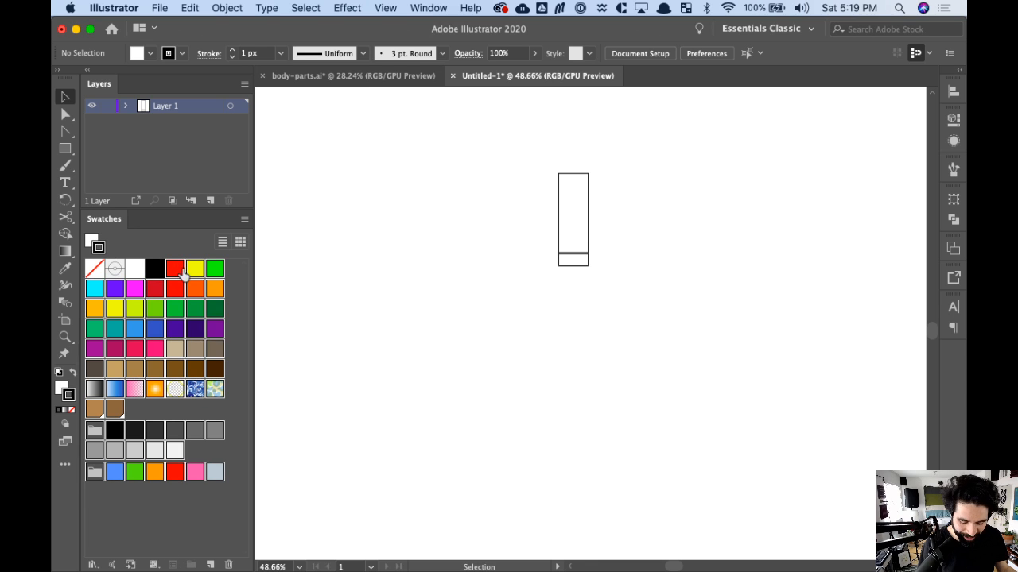
left_click(228, 563)
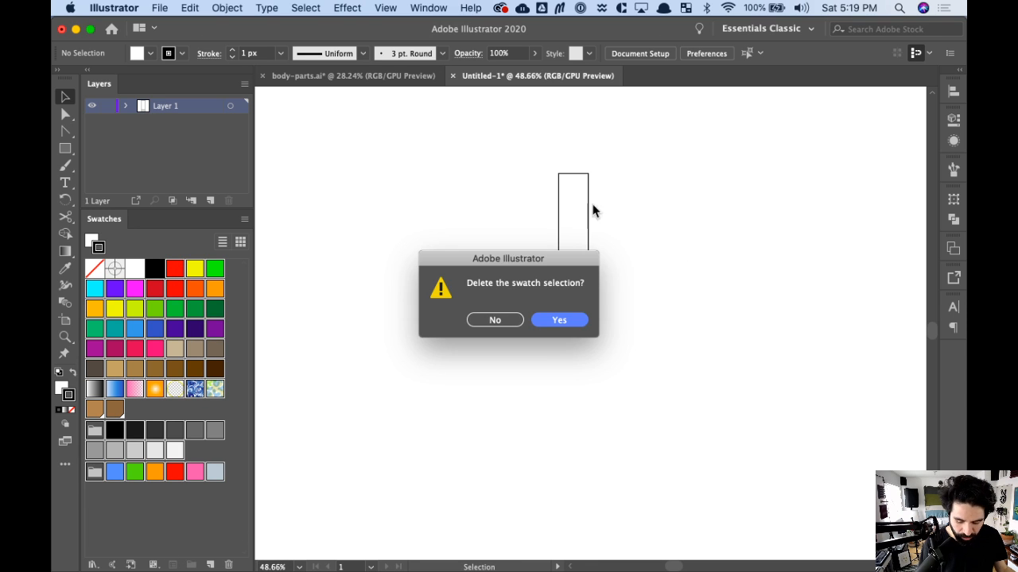
left_click(560, 319)
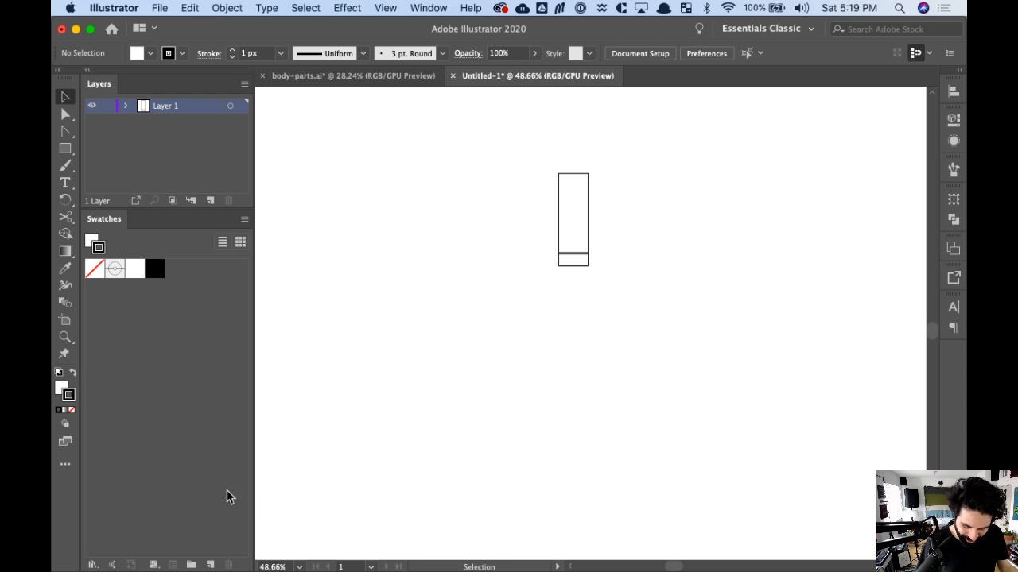
- Add the six-color beige-to-dark-brown group from the Skintones library to the document swatches, and close the library
left_click(93, 563)
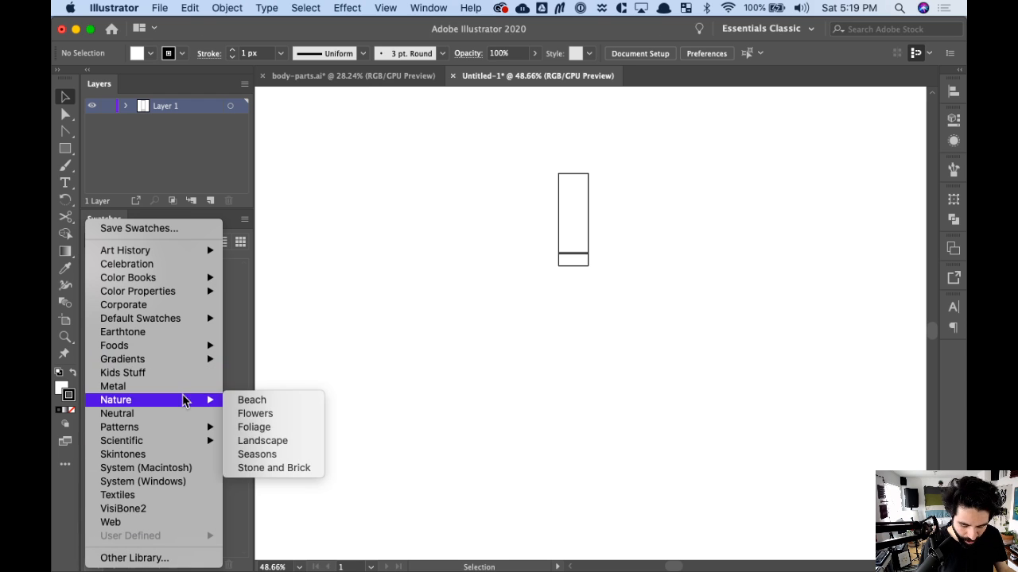
mouse_move(183, 395)
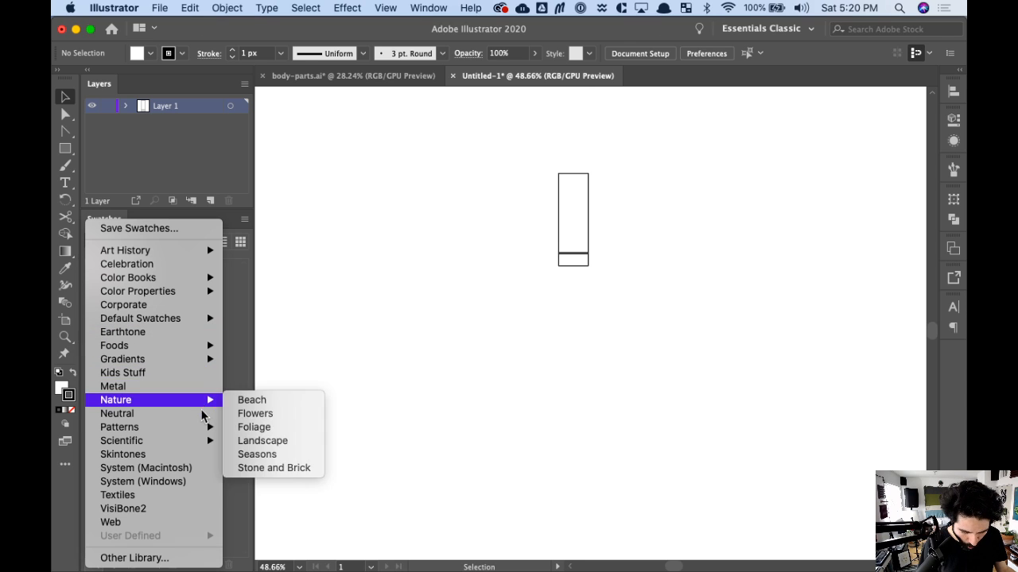
mouse_move(191, 445)
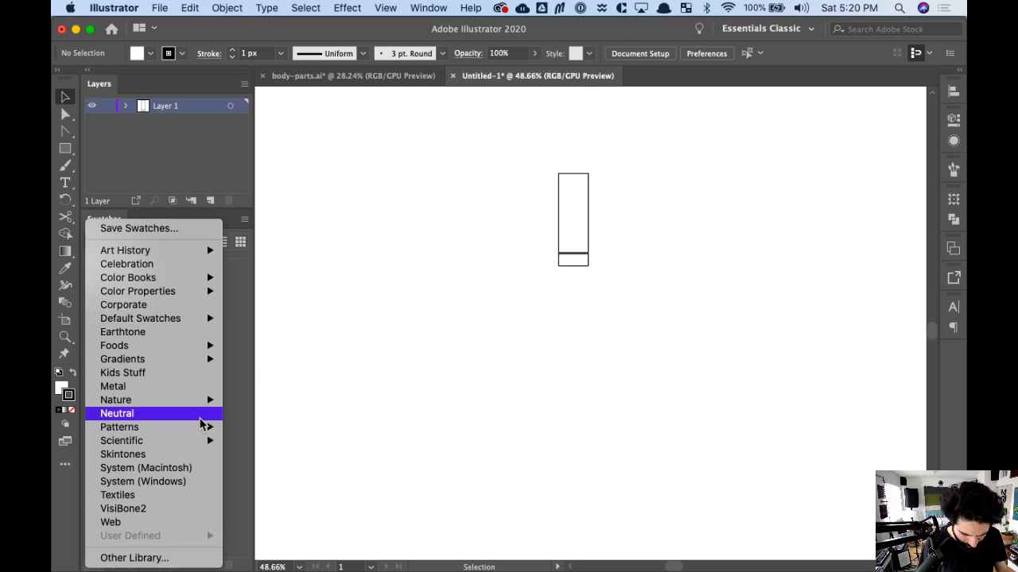
mouse_move(201, 348)
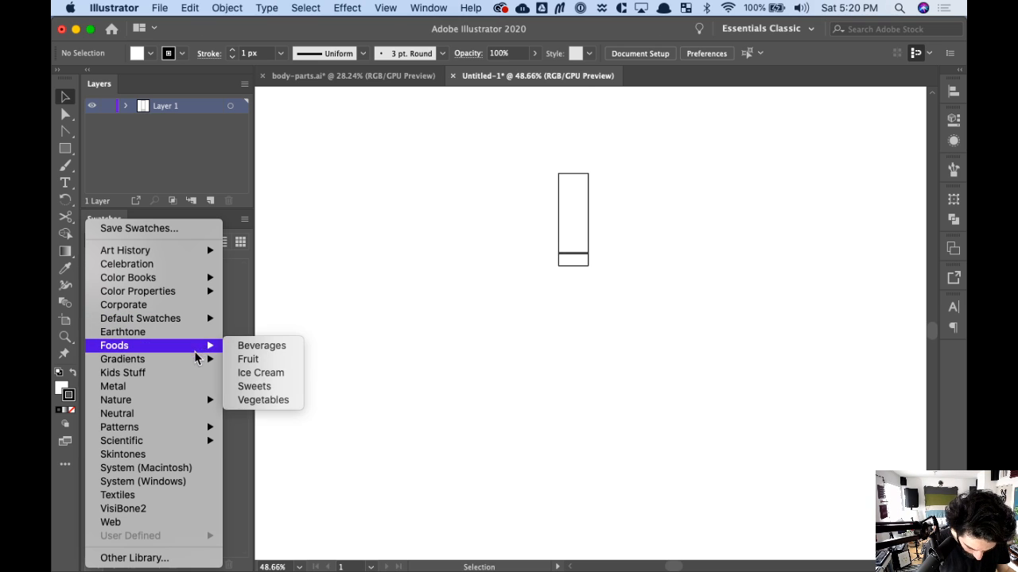
left_click(201, 458)
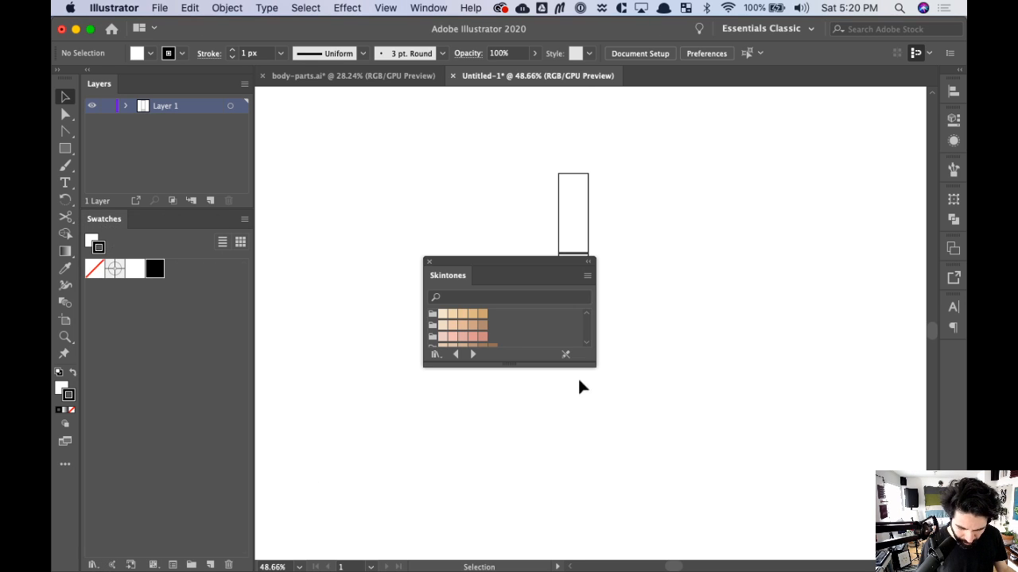
left_click_drag(502, 268, 445, 249)
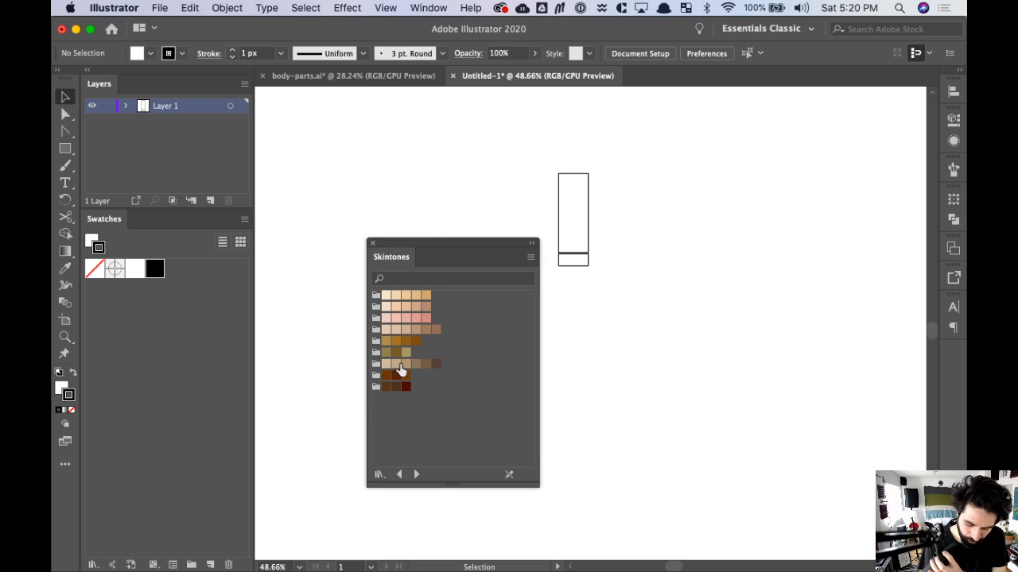
left_click_drag(376, 369, 131, 331)
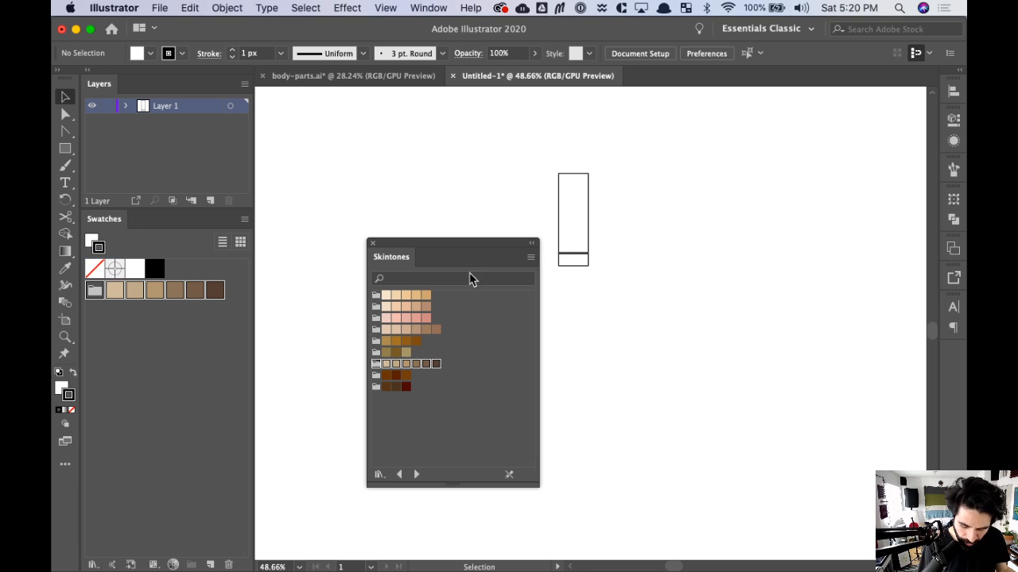
left_click(373, 244)
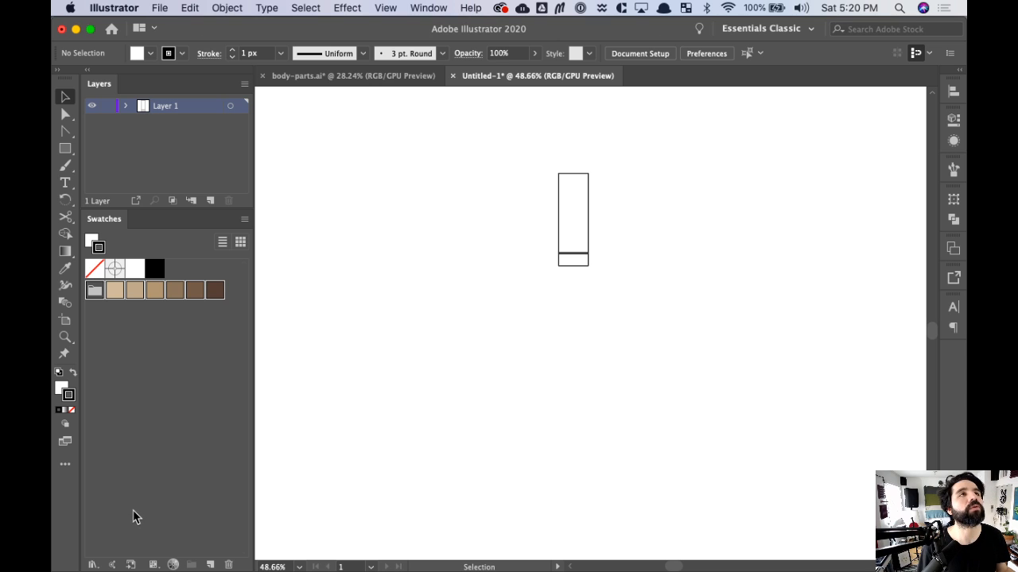
- Open the Saturated color library, look through its color groups and close it
left_click(92, 565)
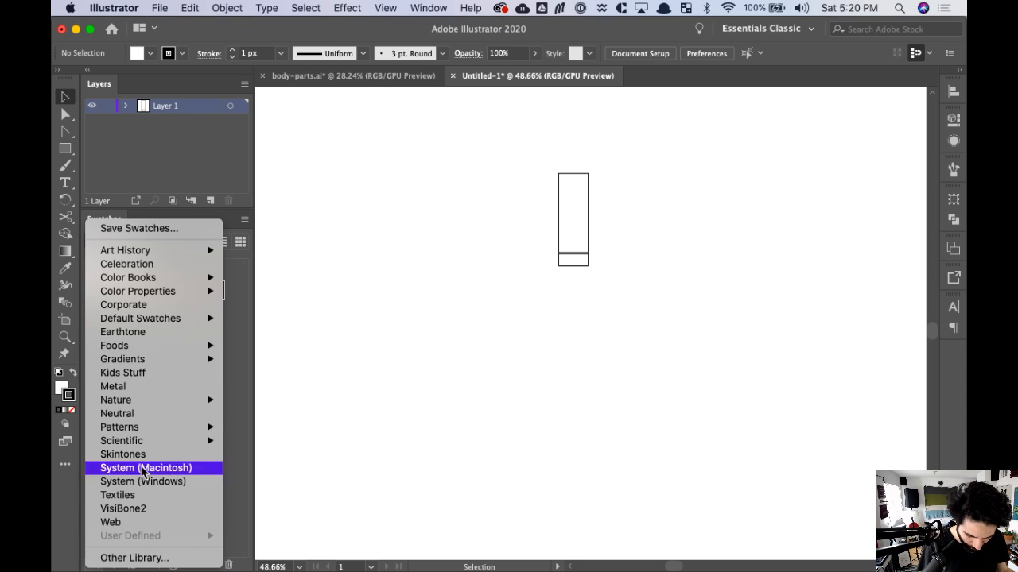
mouse_move(215, 280)
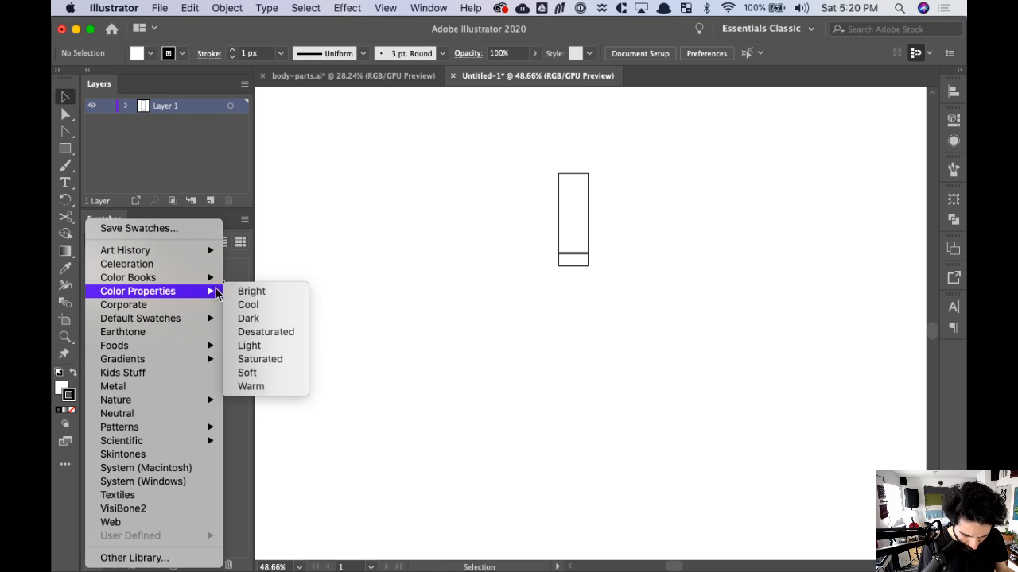
left_click(291, 361)
left_click_drag(533, 355, 513, 475)
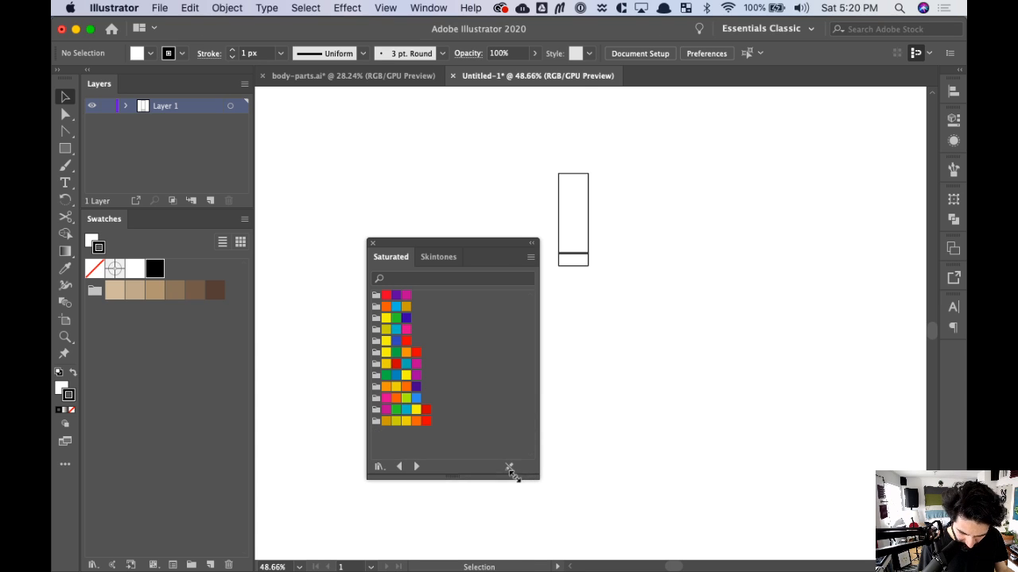
left_click(373, 243)
- Draw a nearly square rectangle to the lower left of the stacked rectangles, with a black fill and no stroke
key("m")
left_click_drag(373, 253, 475, 349)
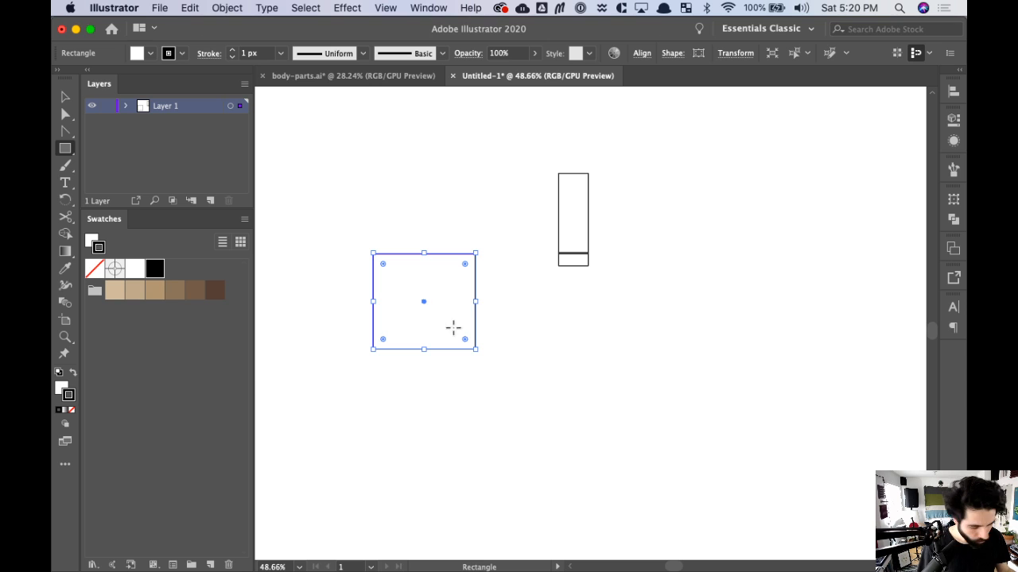
key("v")
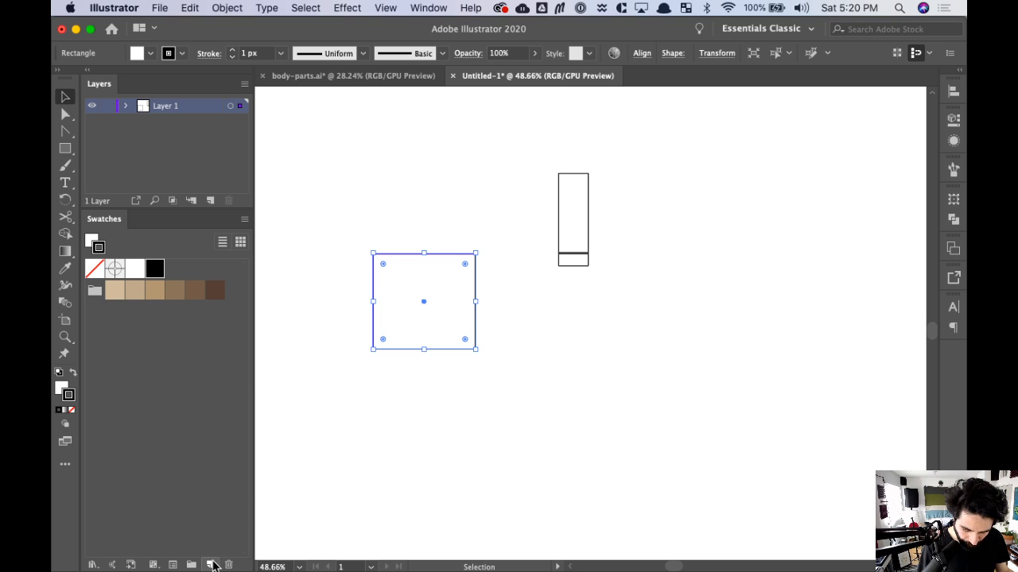
left_click(73, 373)
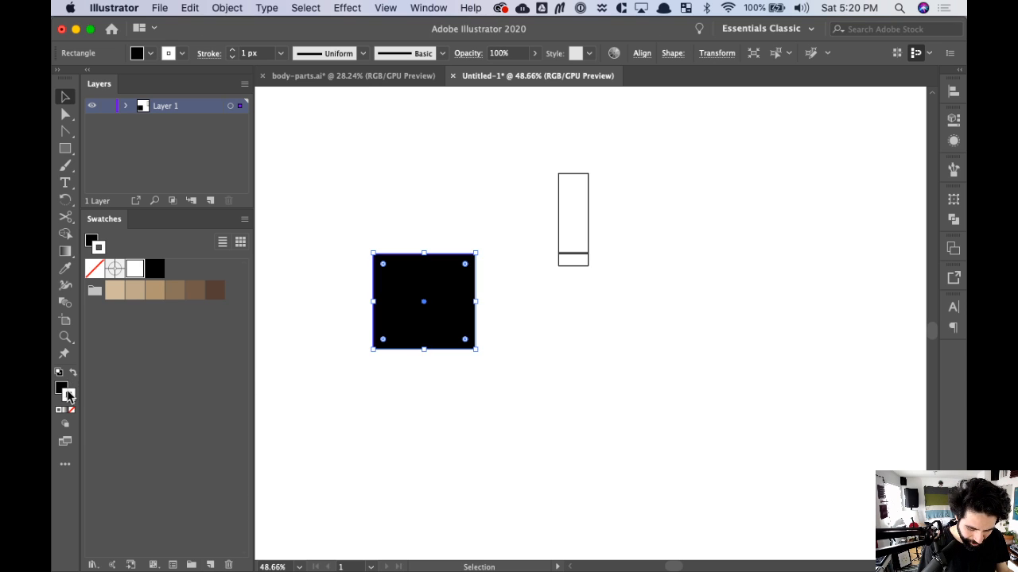
left_click(71, 412)
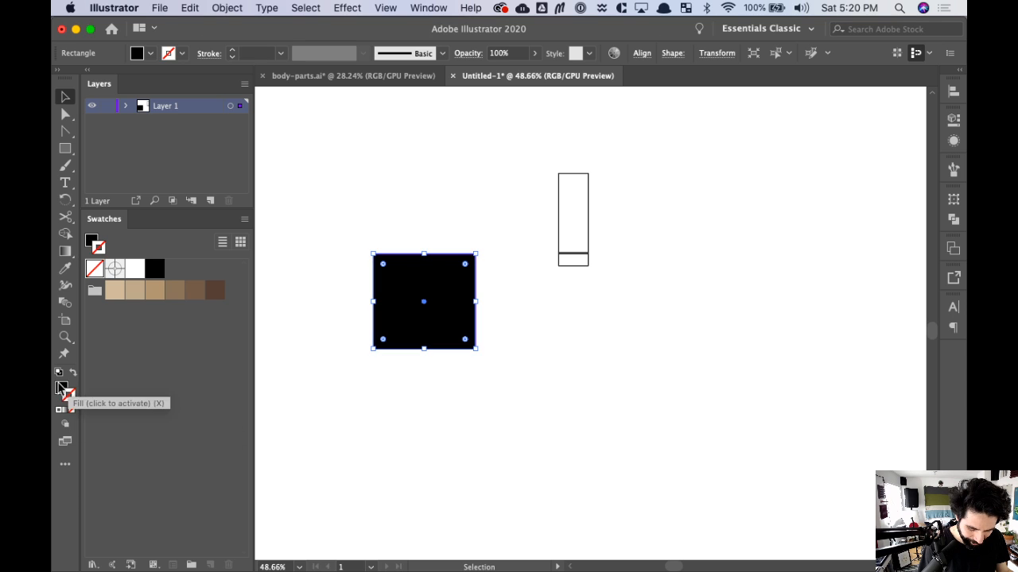
left_click(661, 266)
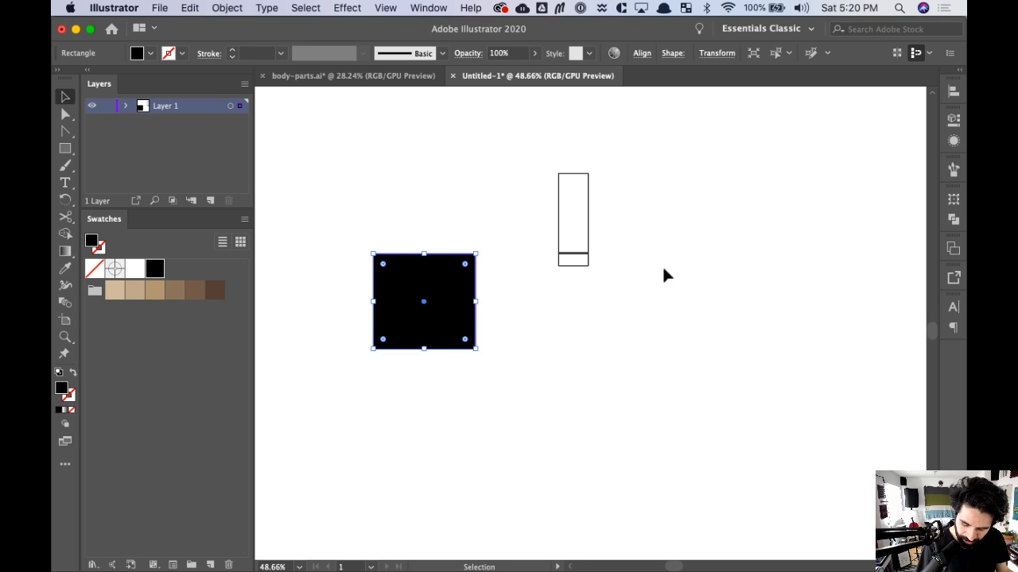
- Change the fill of the nearly square rectangle to a bright red in the Color Picker
double_click(61, 389)
left_click_drag(172, 11, 327, 219)
left_click_drag(343, 278, 330, 242)
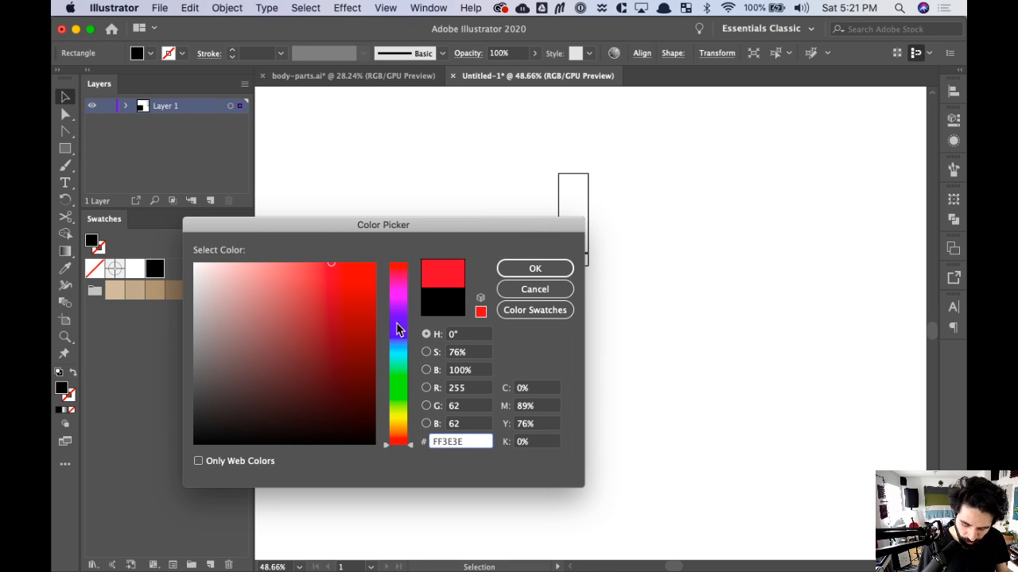
left_click_drag(336, 271, 327, 254)
left_click(534, 269)
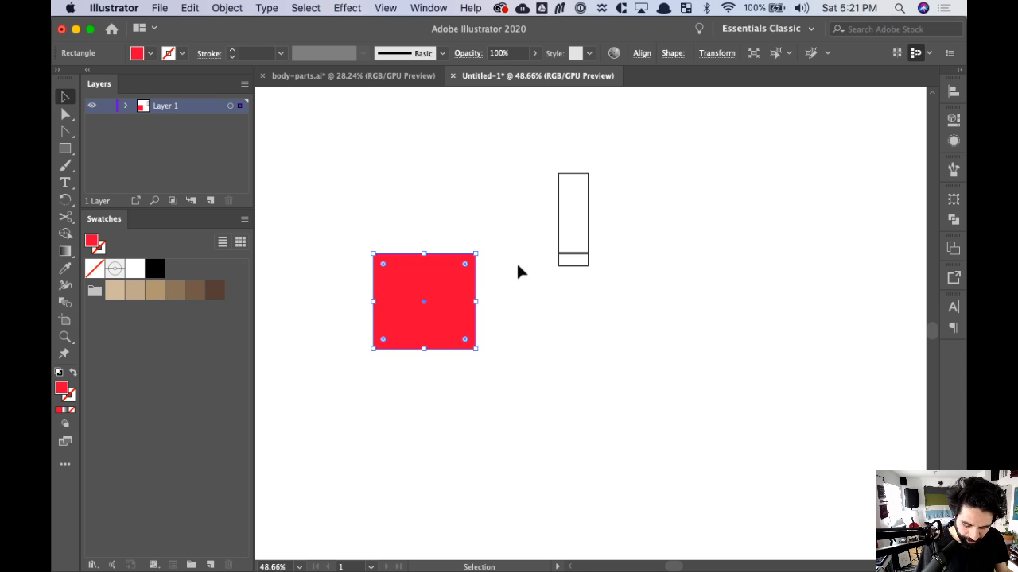
- Save the rectangle's red fill as a new global process swatch in HSB color mode
left_click(210, 565)
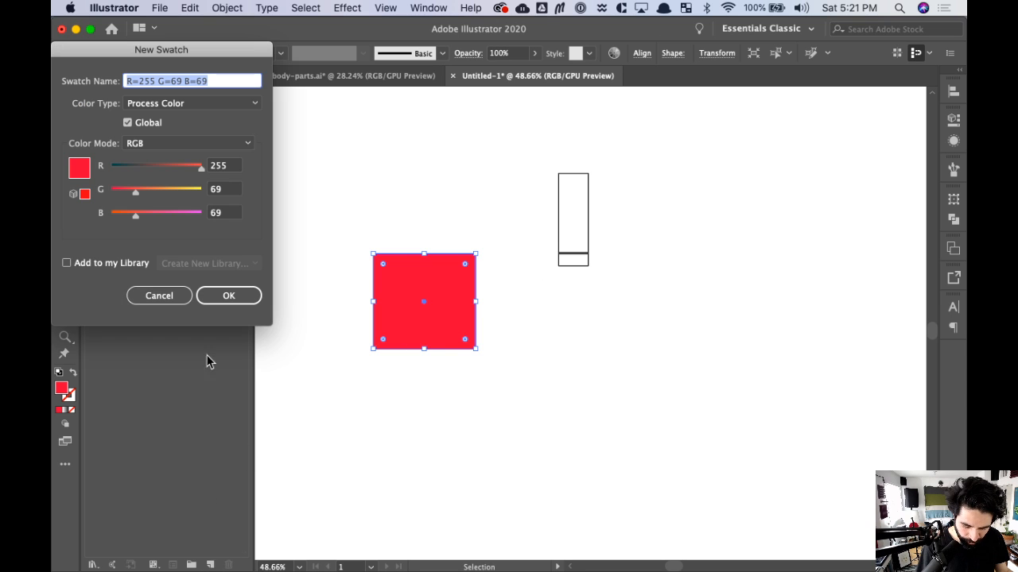
left_click(193, 143)
left_click(187, 190)
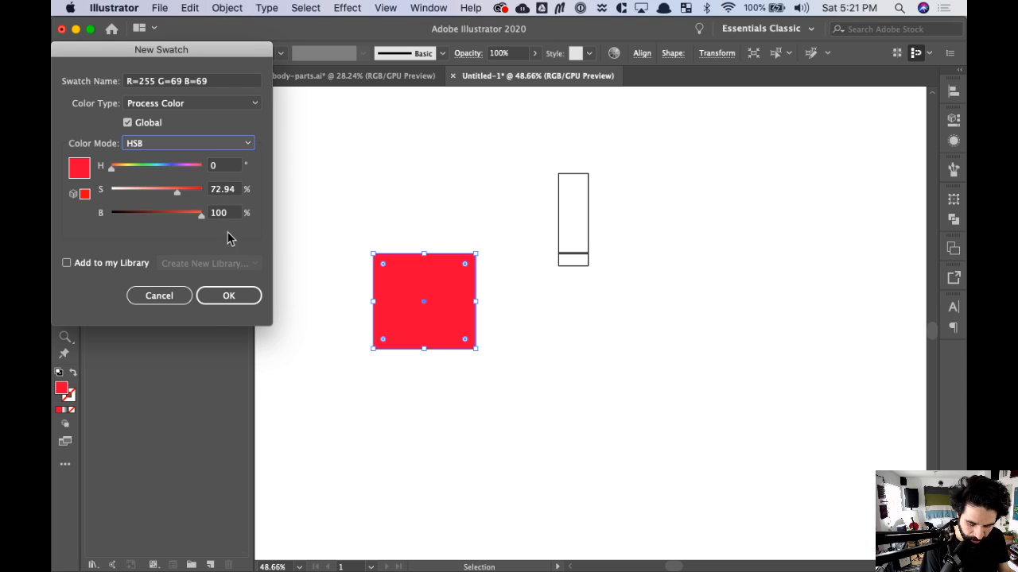
left_click(229, 295)
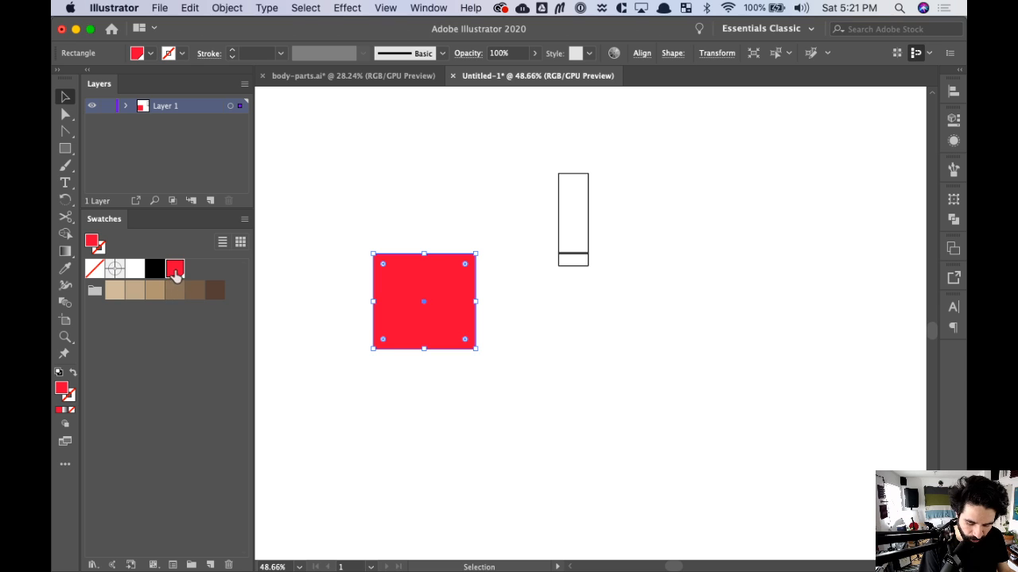
- Create a new color group from the selected red artwork, converting process colors to global and including swatches for tints
left_click(191, 564)
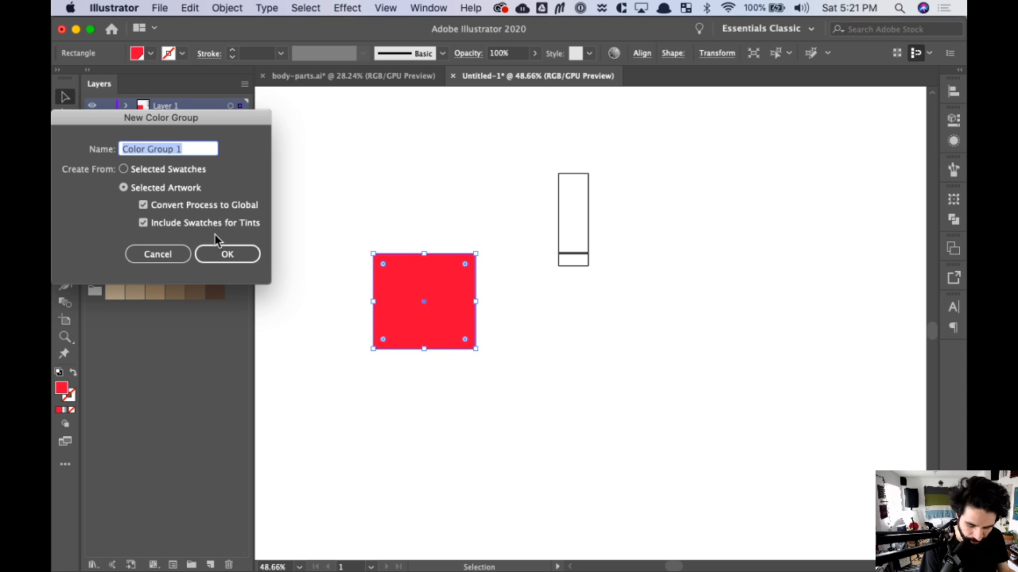
type("shirt")
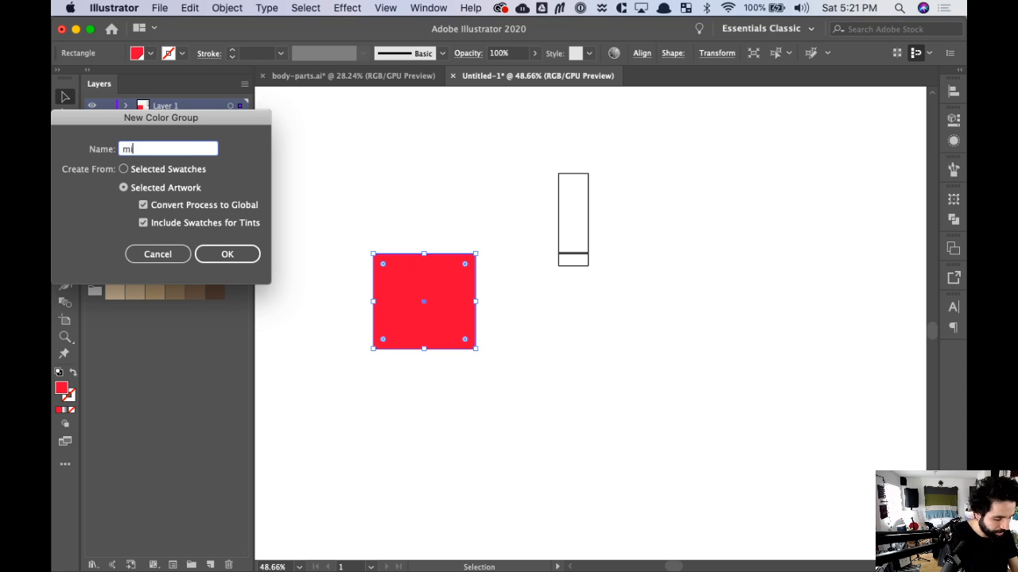
key("Return")
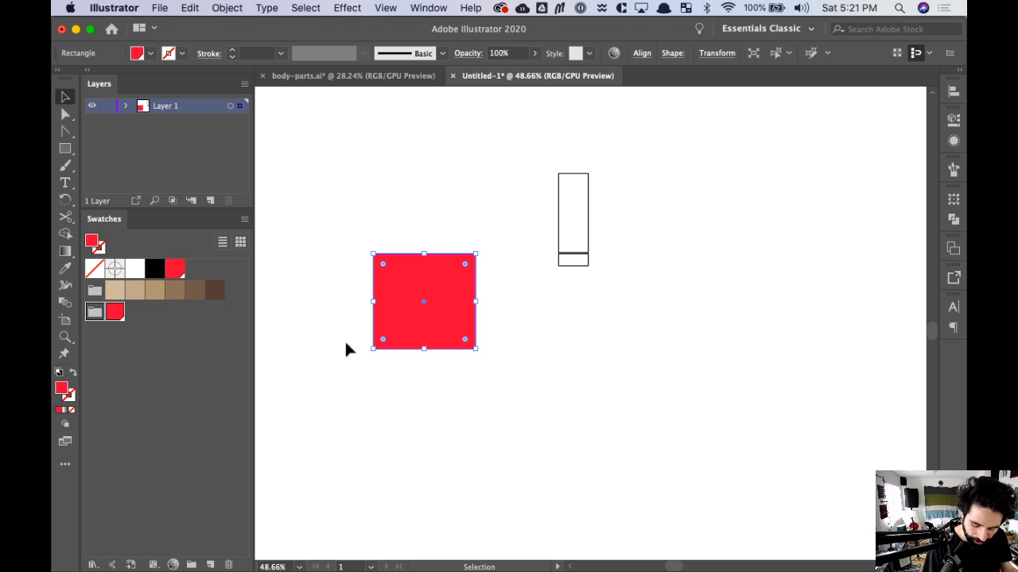
left_click(405, 371)
left_click(459, 342)
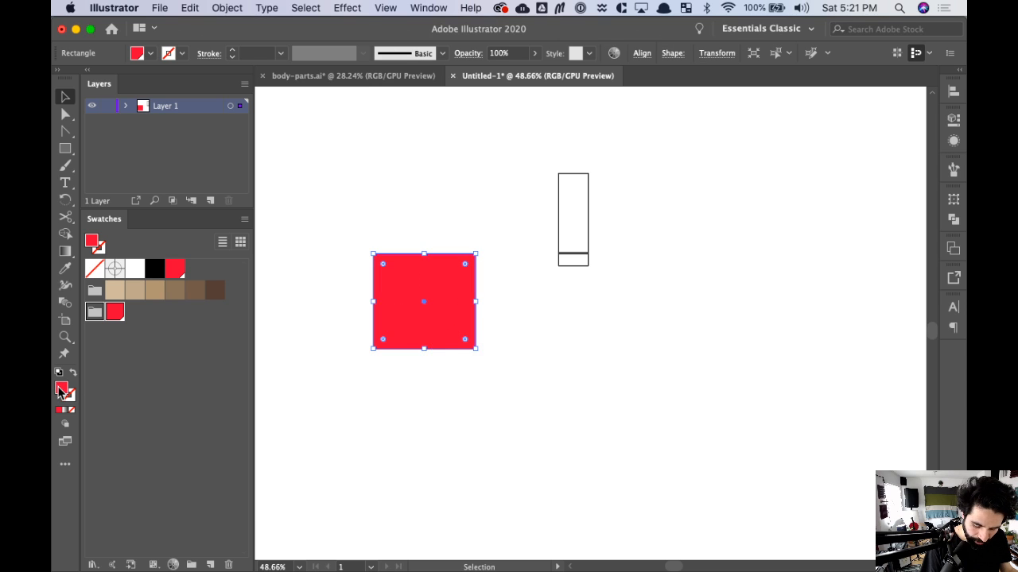
- Change the rectangle's fill to a dark navy blue with RGB values 27, 47, 76
double_click(61, 390)
left_click_drag(406, 343, 402, 336)
mouse_move(314, 382)
left_mouse_down()
mouse_move(311, 366)
mouse_move(298, 379)
mouse_move(310, 390)
left_mouse_up()
left_click(525, 271)
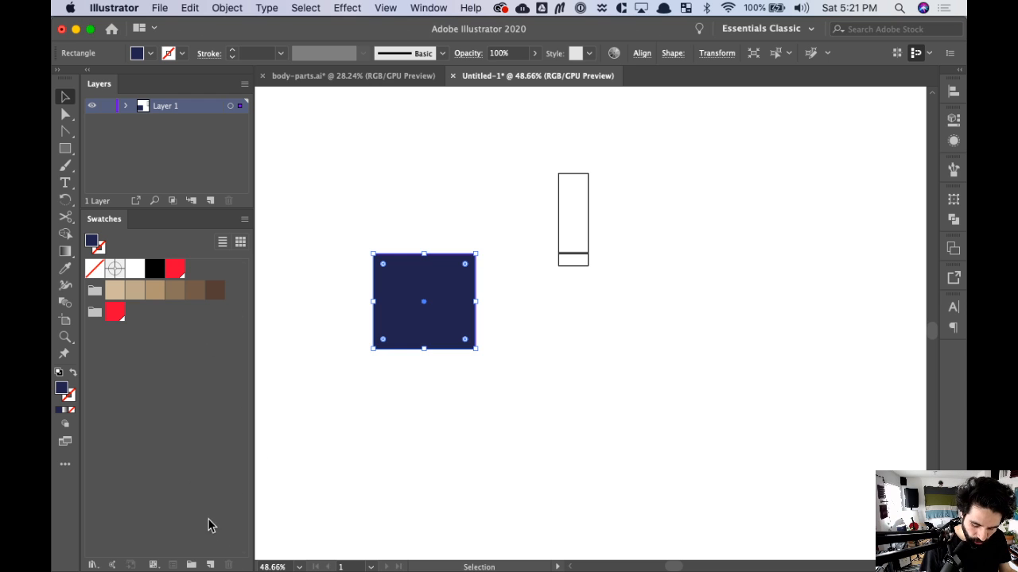
- Save the navy fill as a global process swatch named "dark blue" in HSB color mode
left_click(210, 564)
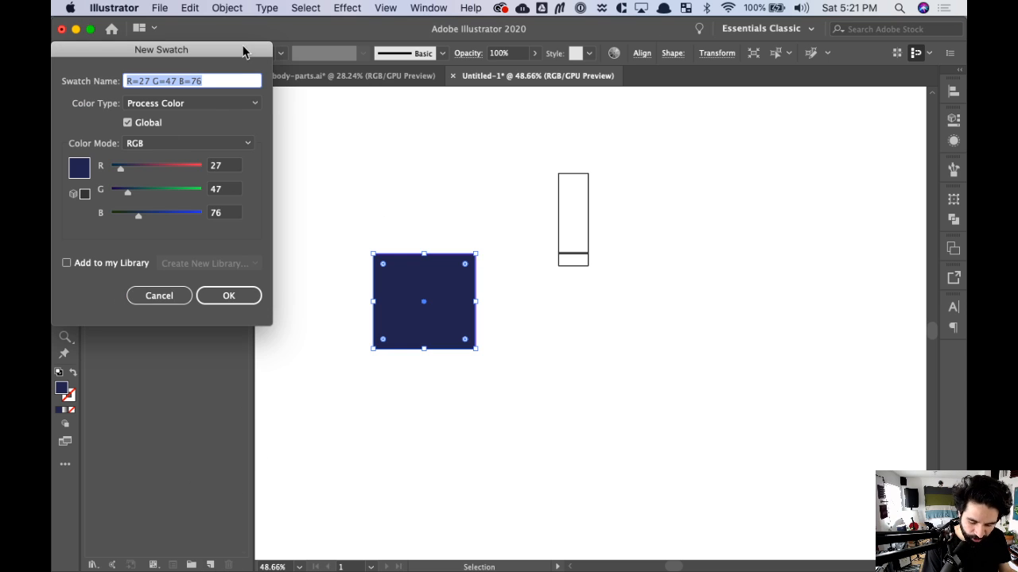
left_click_drag(243, 50, 277, 116)
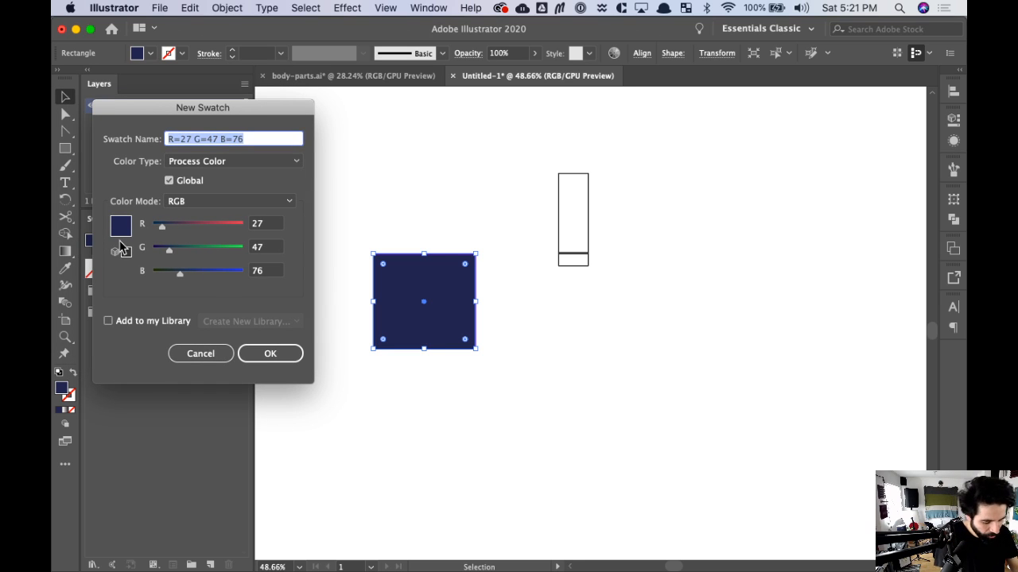
type("blue")
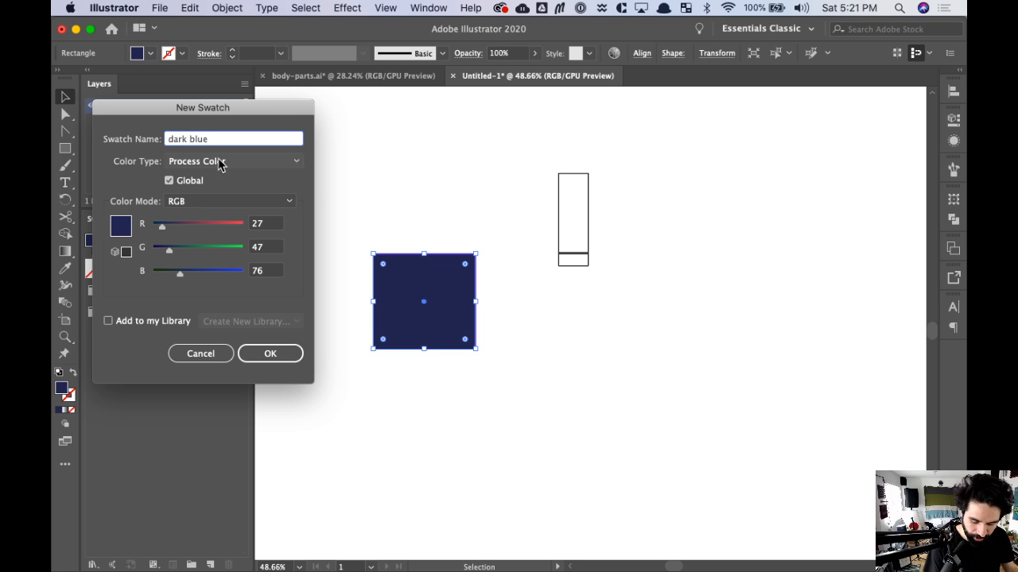
left_click(230, 201)
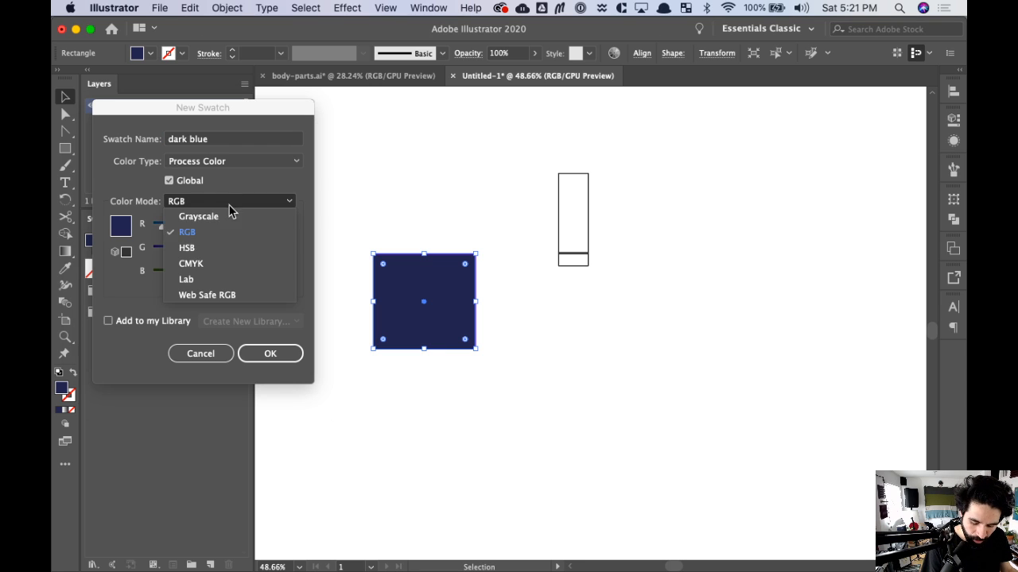
left_click(225, 248)
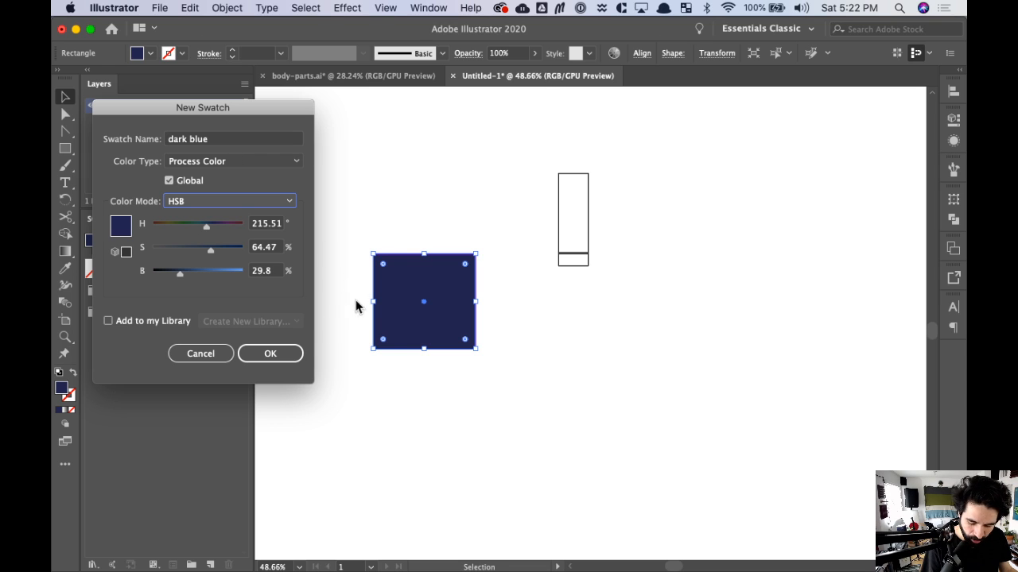
left_click(282, 359)
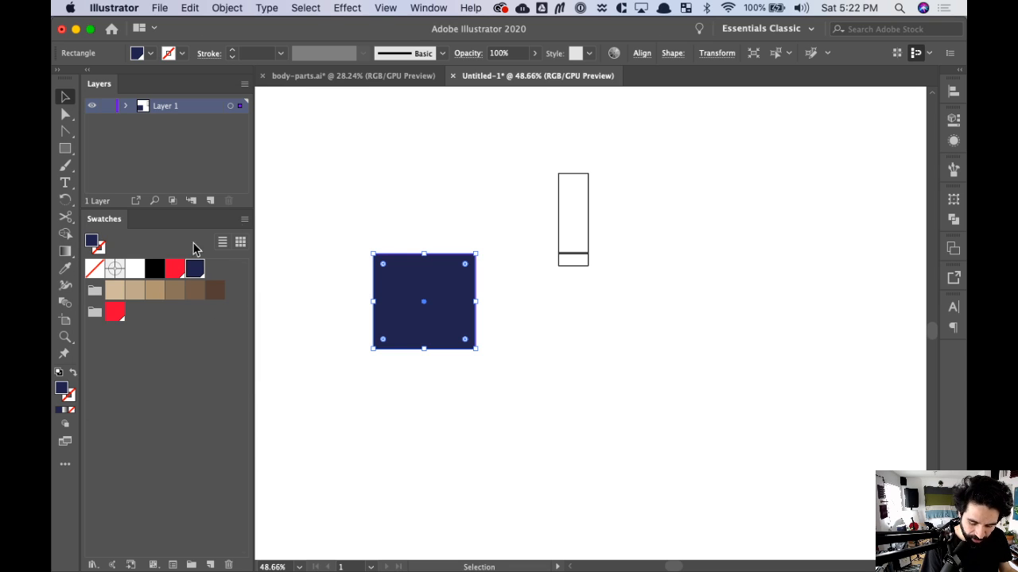
- Move the loose dark blue and red swatches into the new color group and delete the duplicate red swatch
left_click_drag(195, 274, 145, 320)
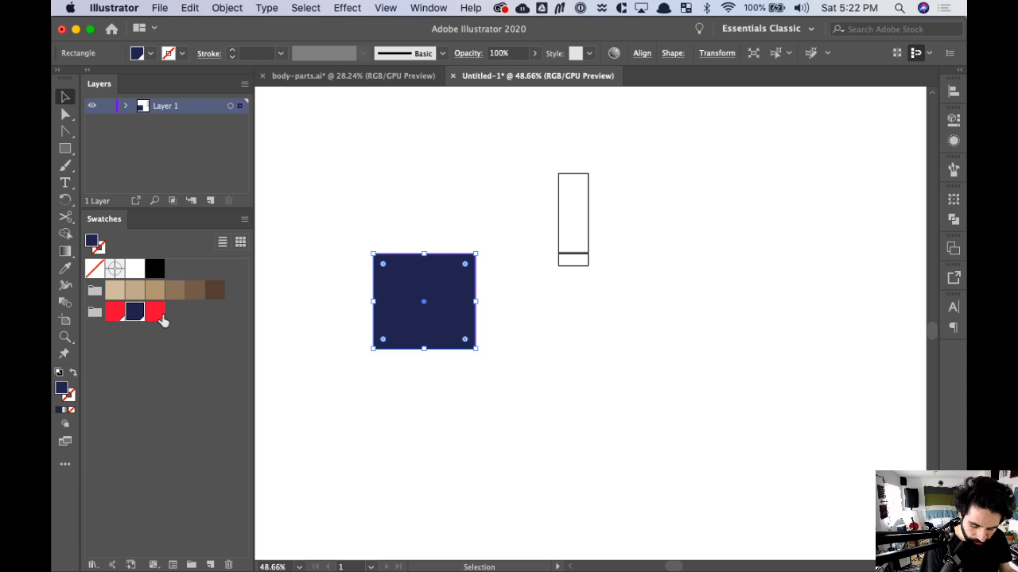
left_click(156, 318)
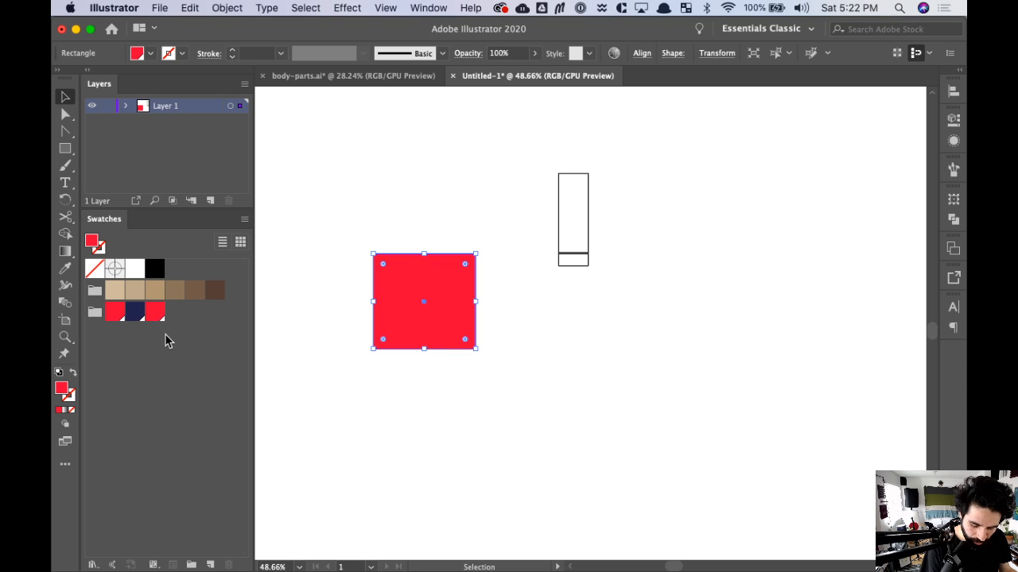
left_click(229, 564)
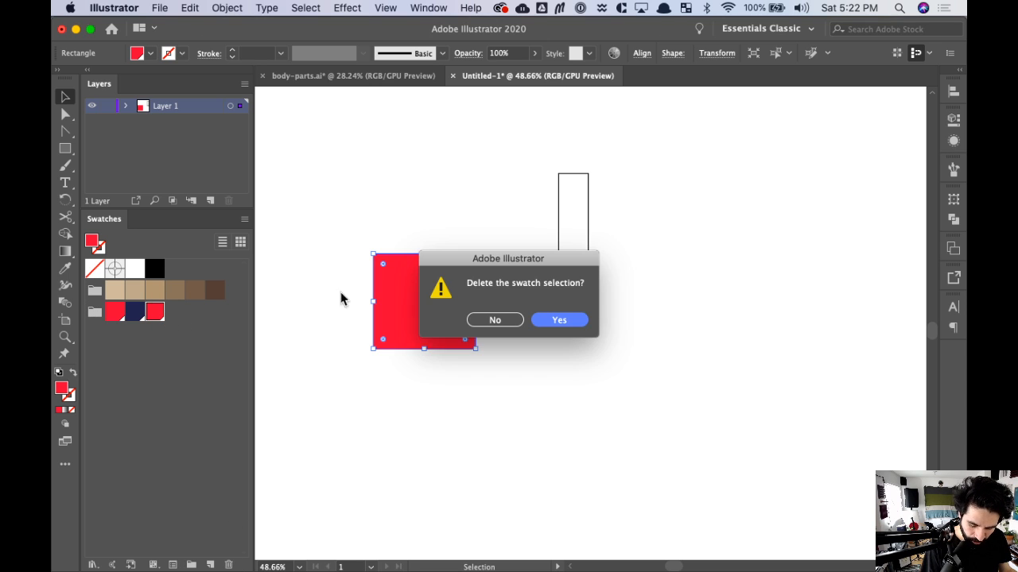
left_click(560, 320)
- Change the rectangle's fill to a bright yellow with RGB values 242, 230, 83
left_click(95, 312)
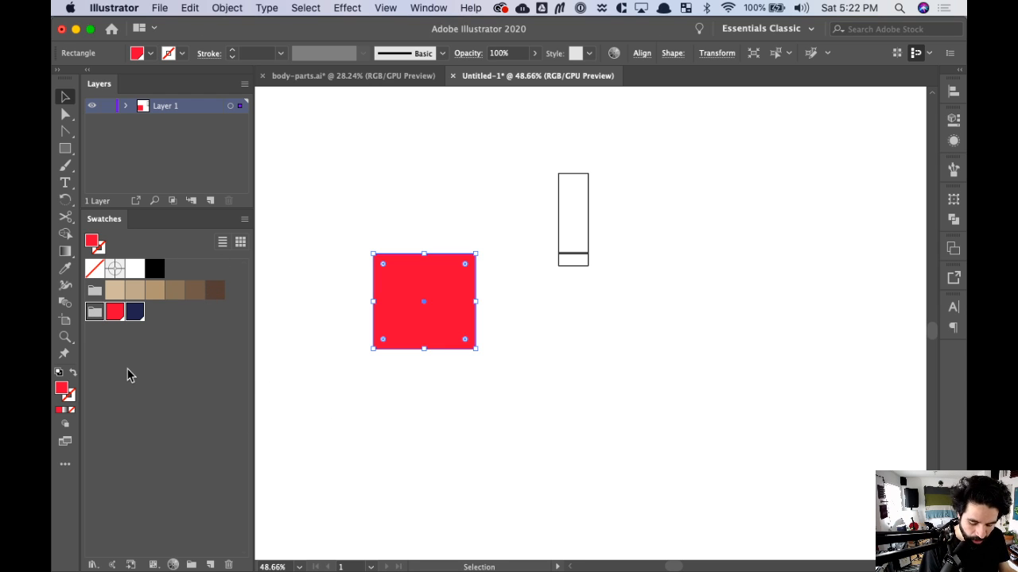
double_click(63, 391)
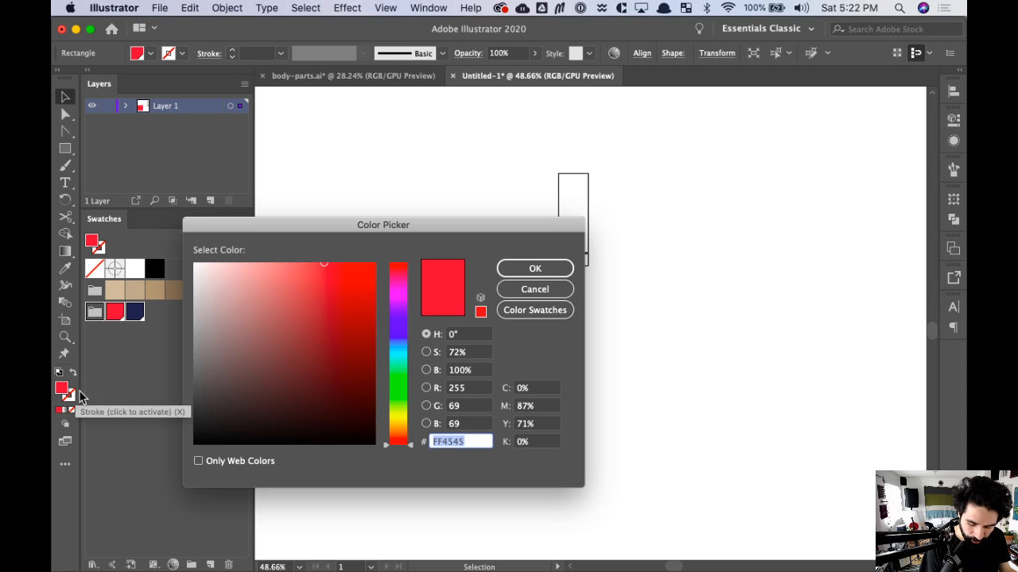
left_click_drag(400, 225, 401, 236)
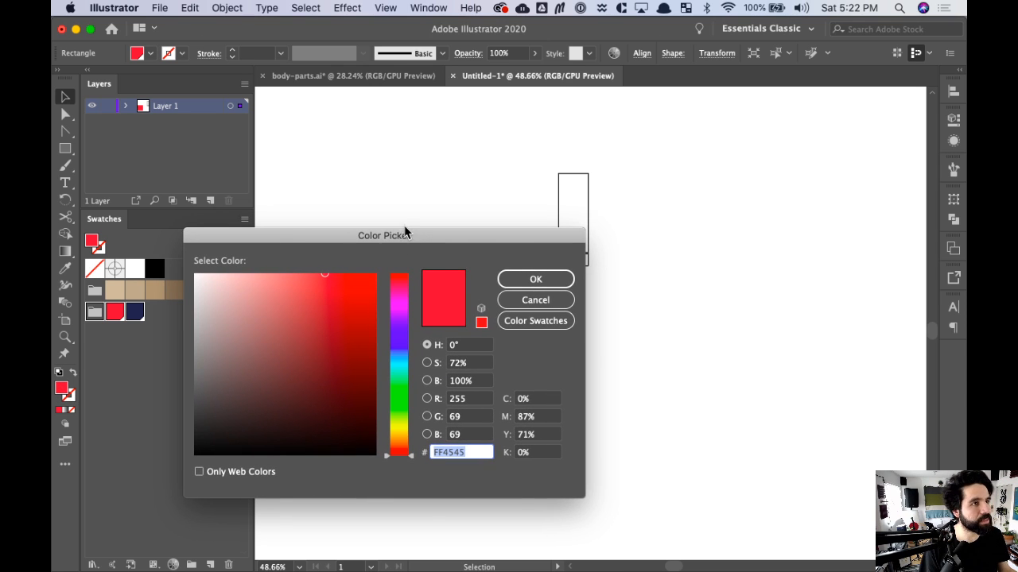
left_click_drag(399, 449, 399, 430)
left_click_drag(317, 286, 315, 282)
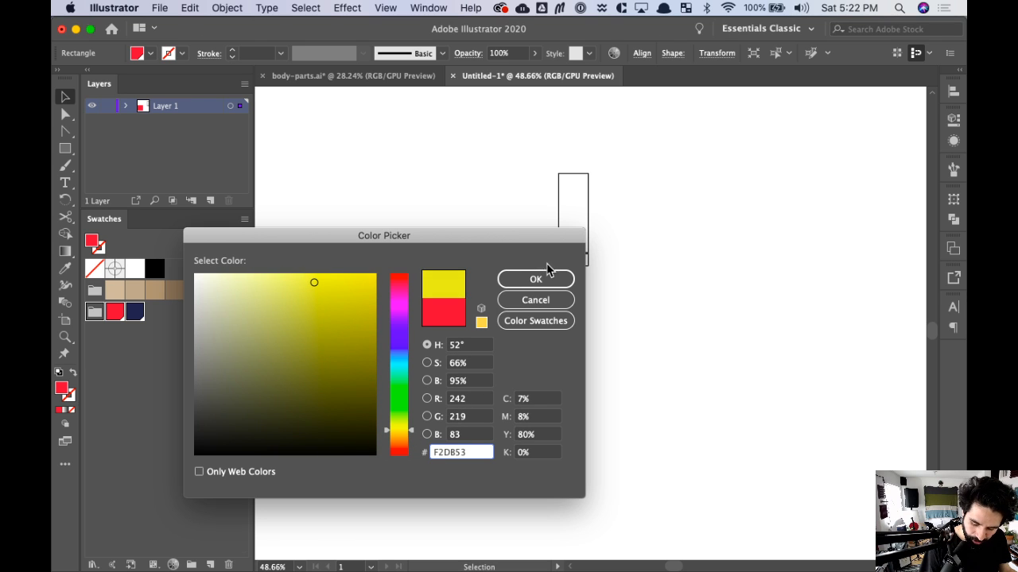
left_click(413, 435)
left_click_drag(414, 436, 413, 429)
left_click(536, 280)
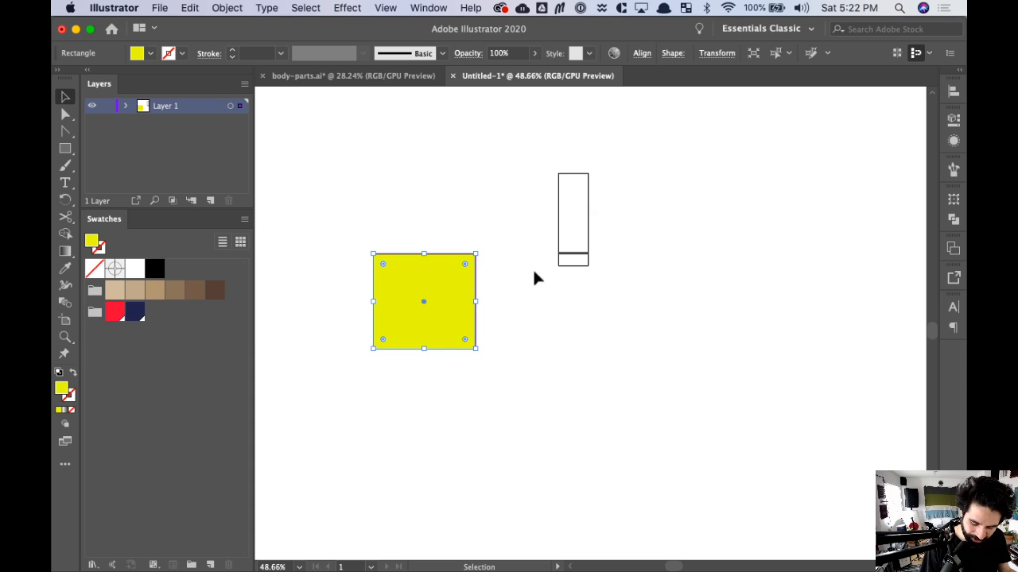
- Save the fill as a global HSB swatch named "yellow" and place it first in the red and dark blue color group
left_click(210, 565)
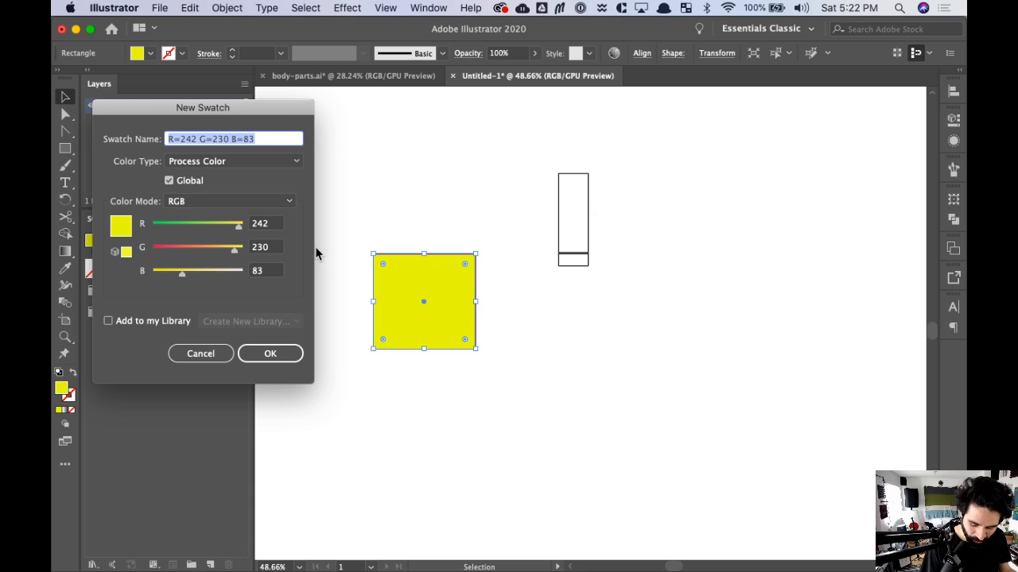
type("yellow")
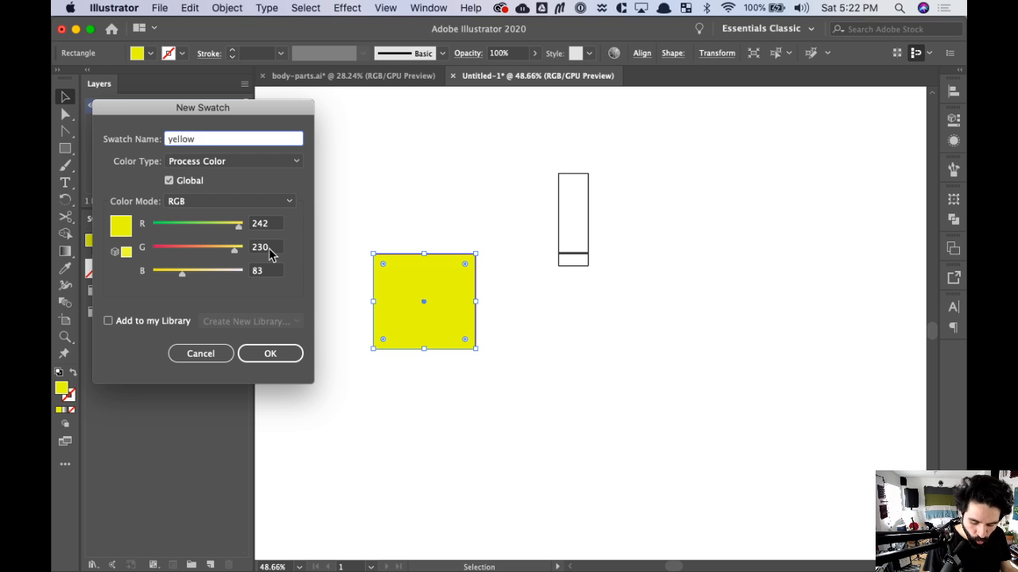
left_click(238, 202)
left_click(201, 243)
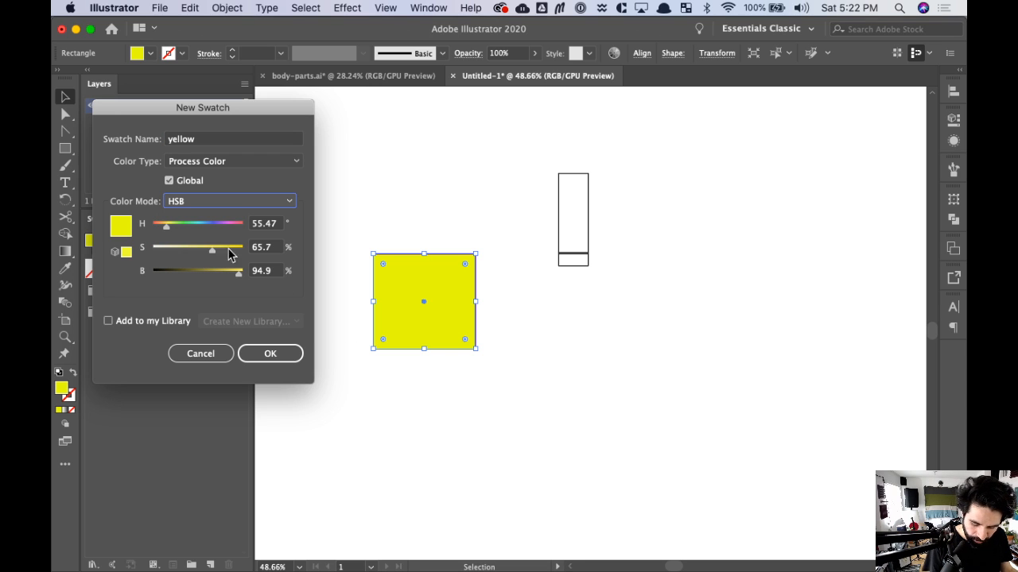
left_click(271, 354)
left_click_drag(175, 269, 111, 313)
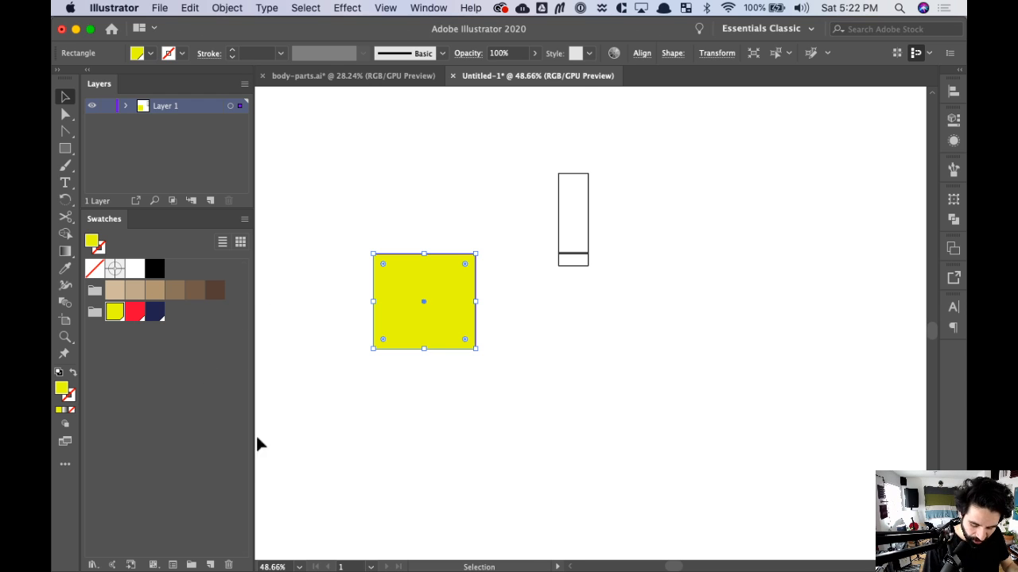
- Change the rectangle's fill to a light sky blue with RGB values 94, 203, 221
double_click(62, 390)
left_click_drag(400, 381, 409, 360)
left_click(298, 296)
left_click_drag(298, 296, 298, 297)
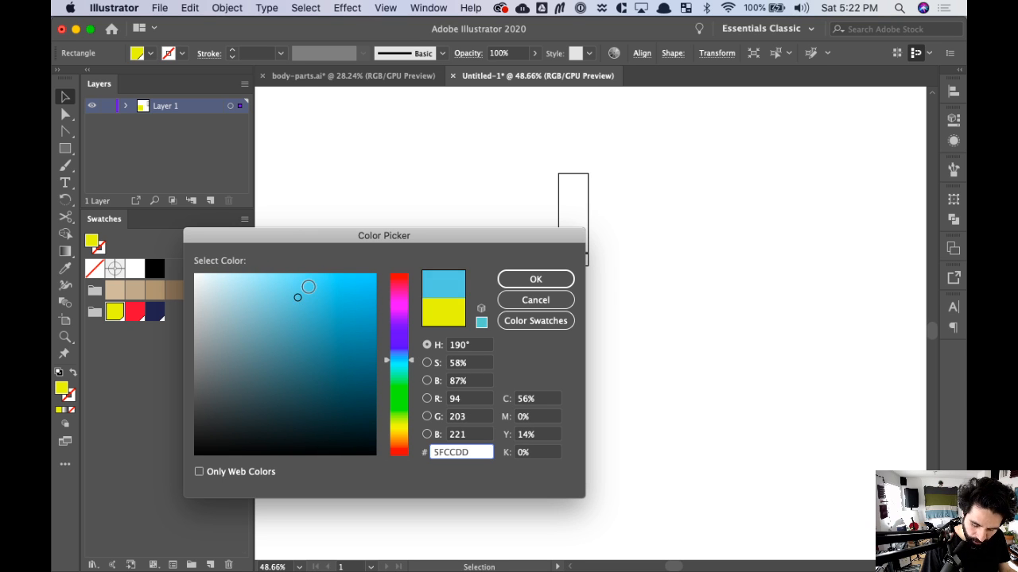
left_click(537, 279)
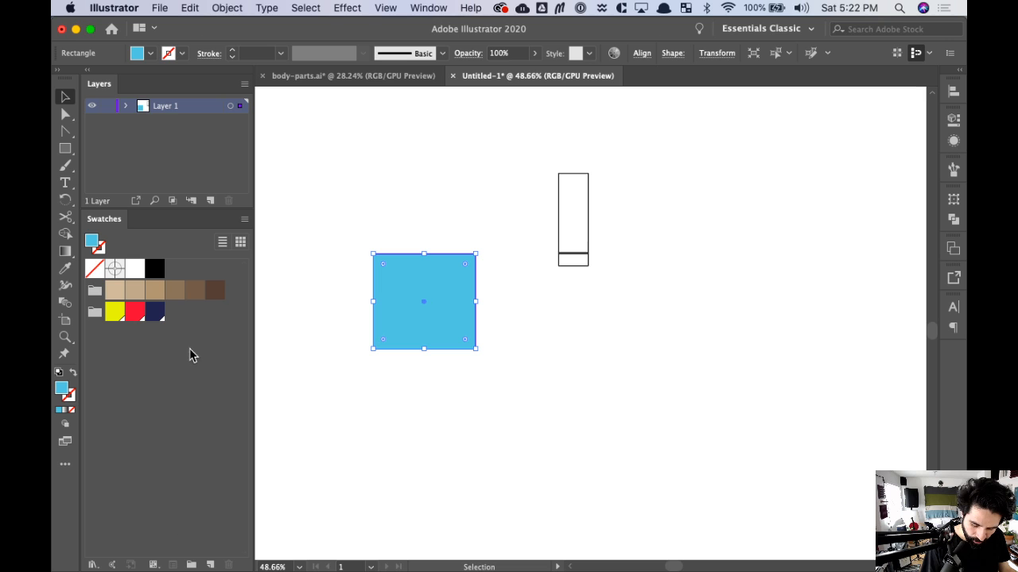
- Save the light blue fill as a global HSB swatch named "blueeee" directly in the clothing color group
left_click(95, 313)
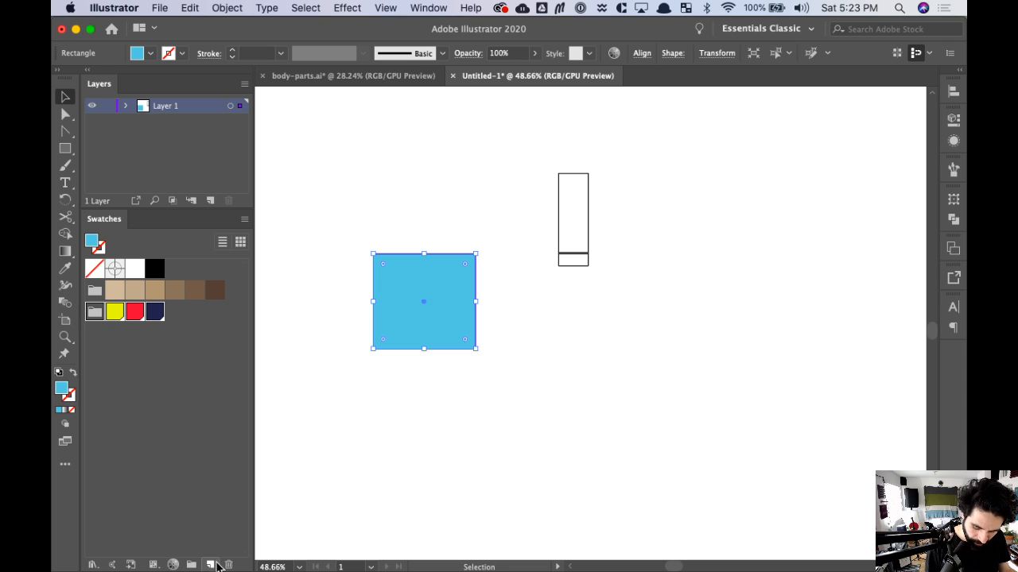
left_click(210, 565)
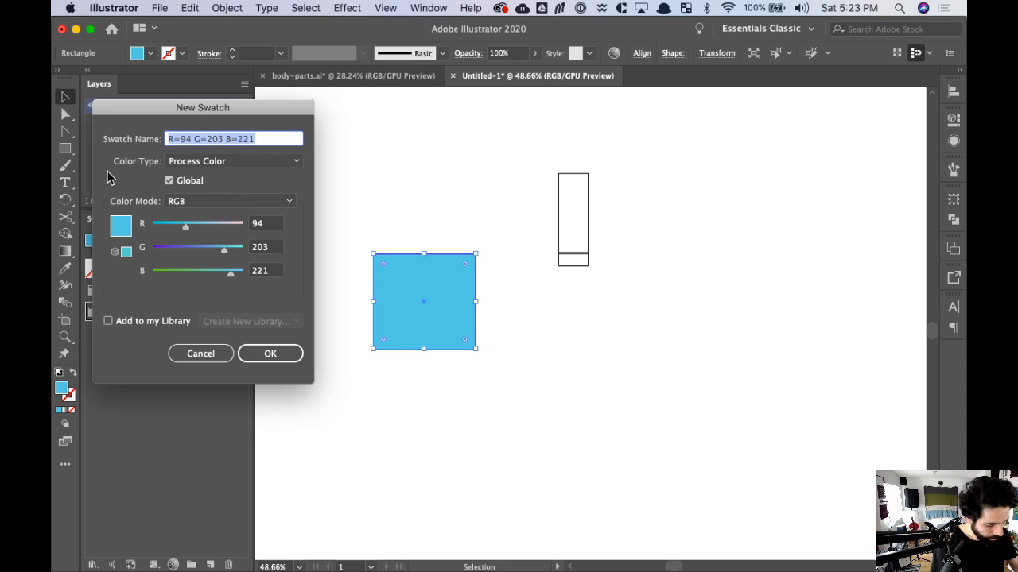
type("blueeee")
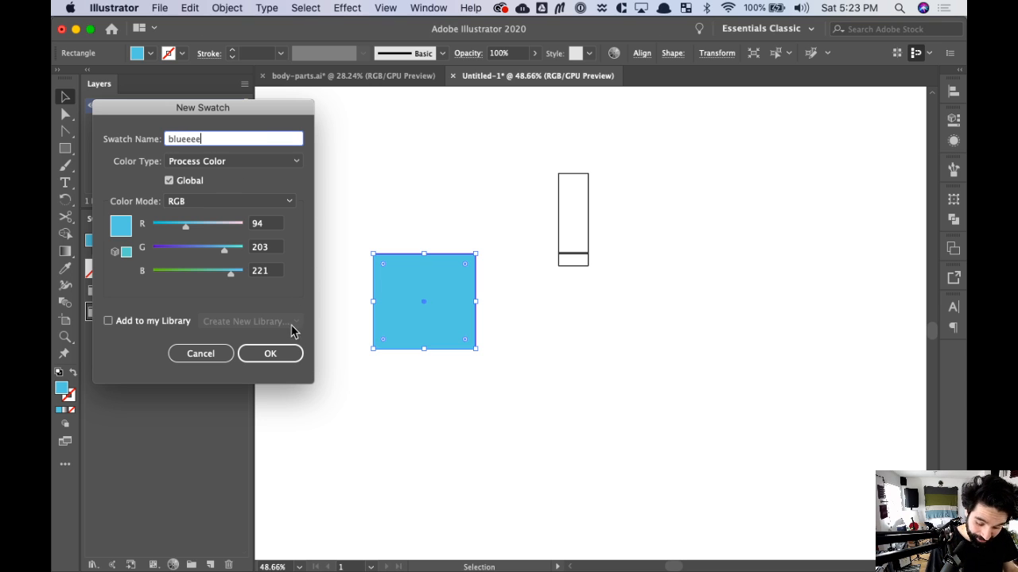
left_click(291, 201)
left_click(241, 243)
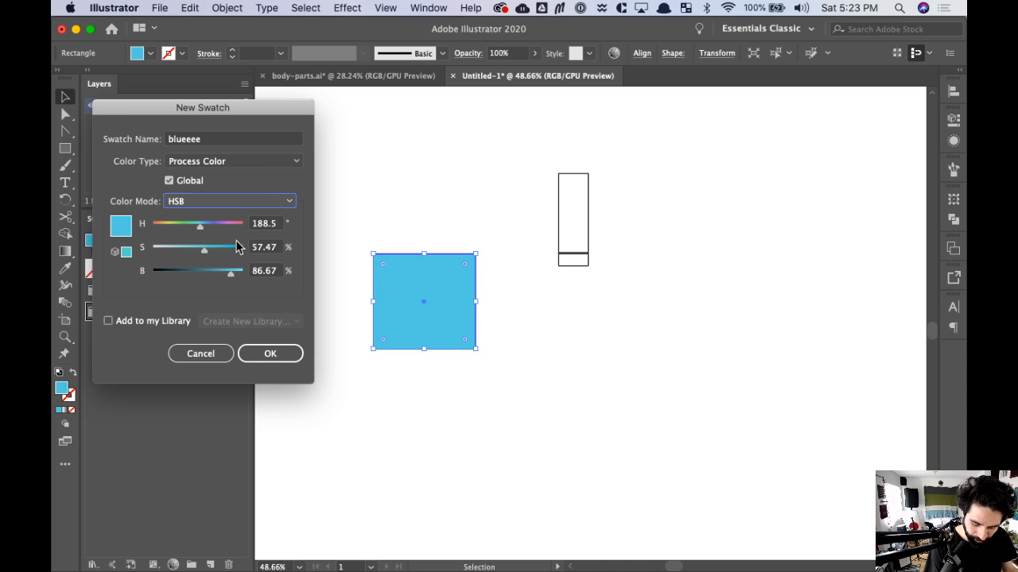
left_click(289, 352)
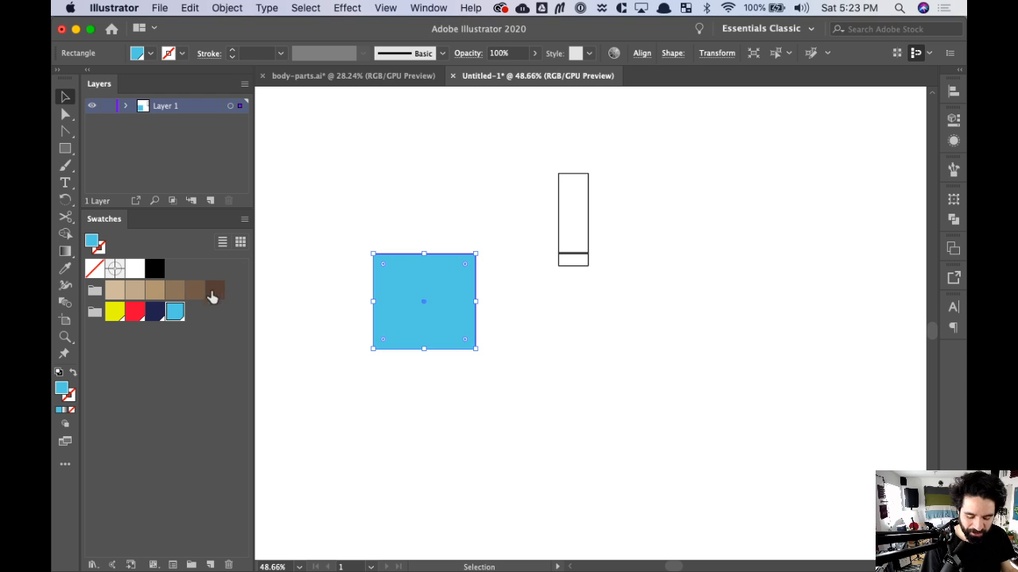
left_click(95, 319)
left_click(118, 373)
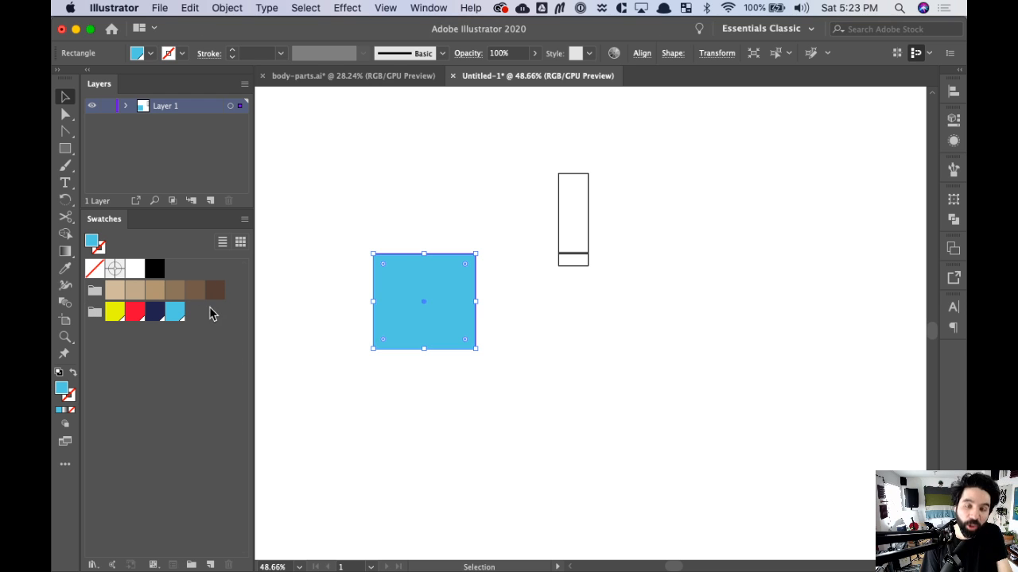
- Switch the yellow clothing swatch to HSB color mode and lower its saturation to 59%
double_click(112, 316)
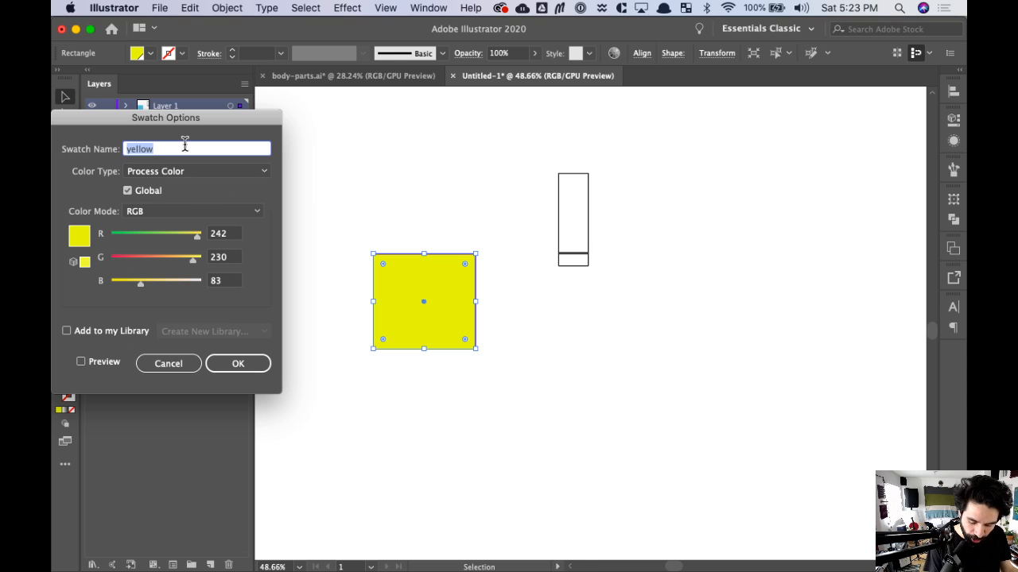
left_click(186, 211)
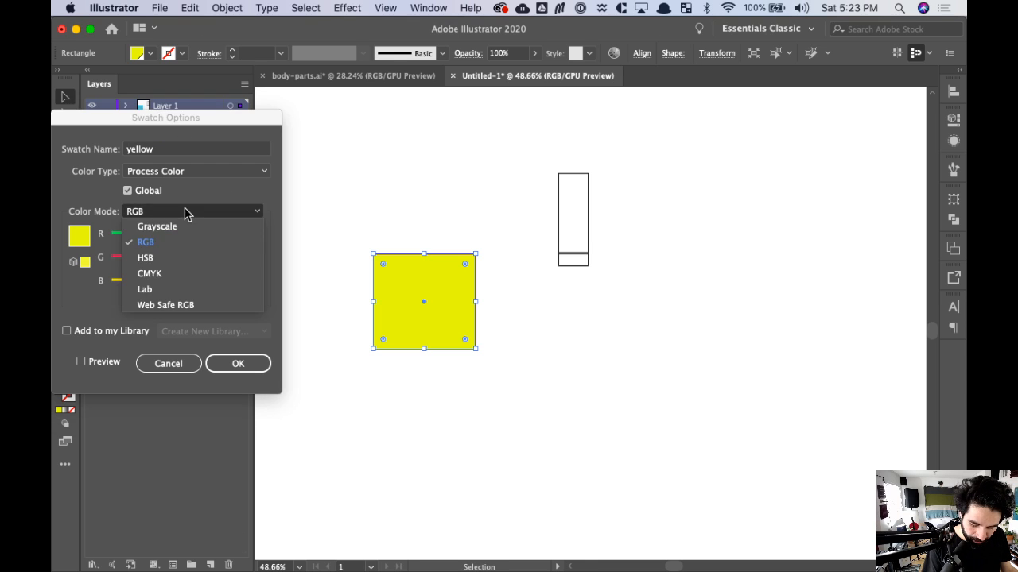
left_click(182, 256)
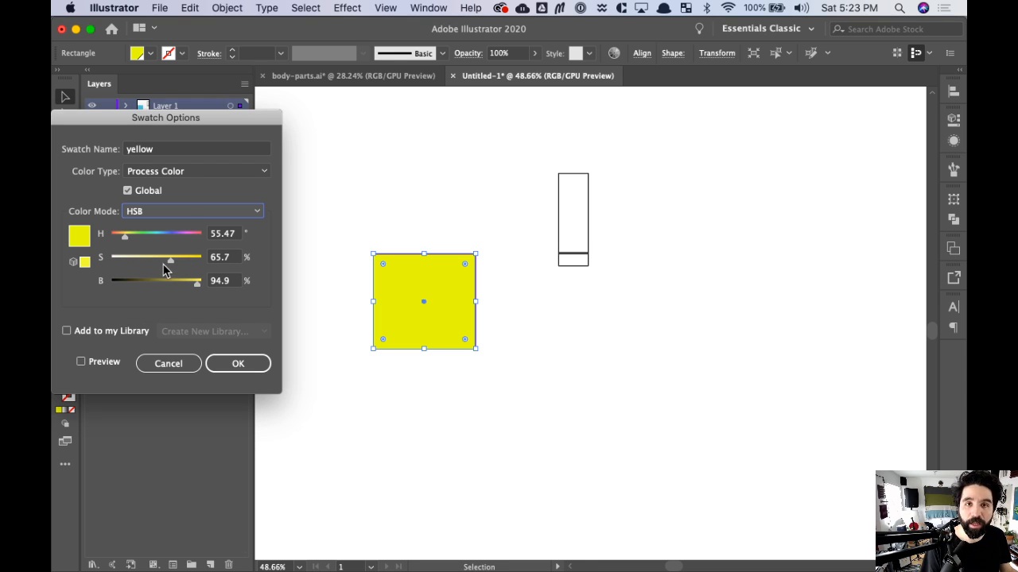
left_click_drag(173, 266, 167, 268)
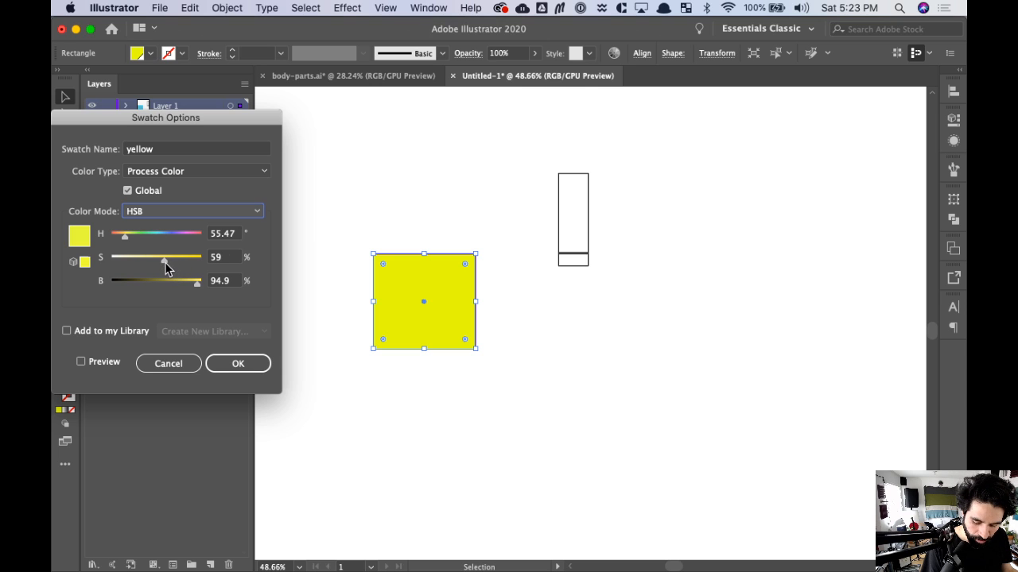
left_click(256, 362)
- Delete the yellow sample rectangle from the artboard
left_click(614, 366)
left_click(455, 263)
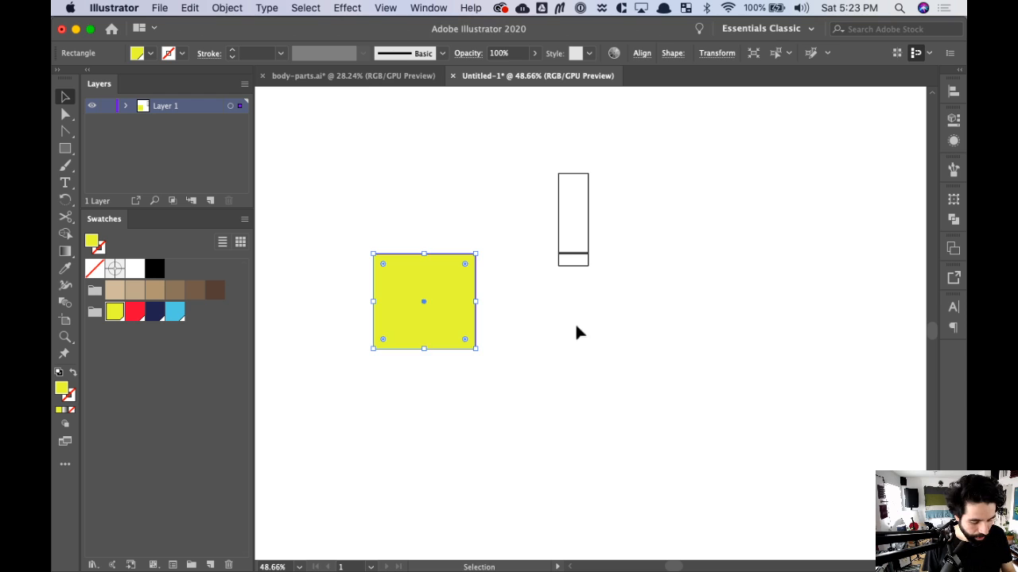
key("Delete")
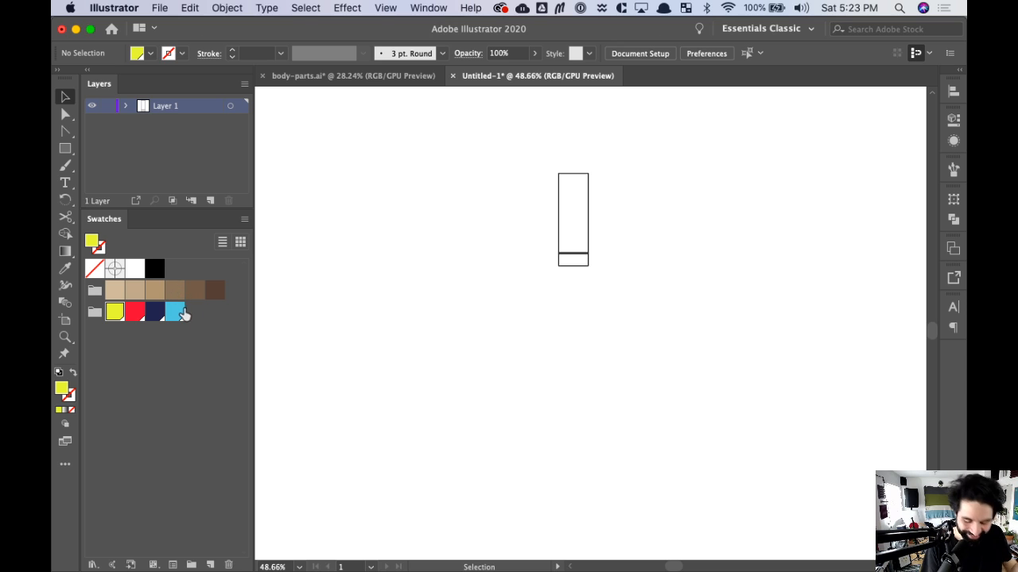
- Make the fourth skin-tone swatch global and raise its saturation to 53%
left_click(154, 291)
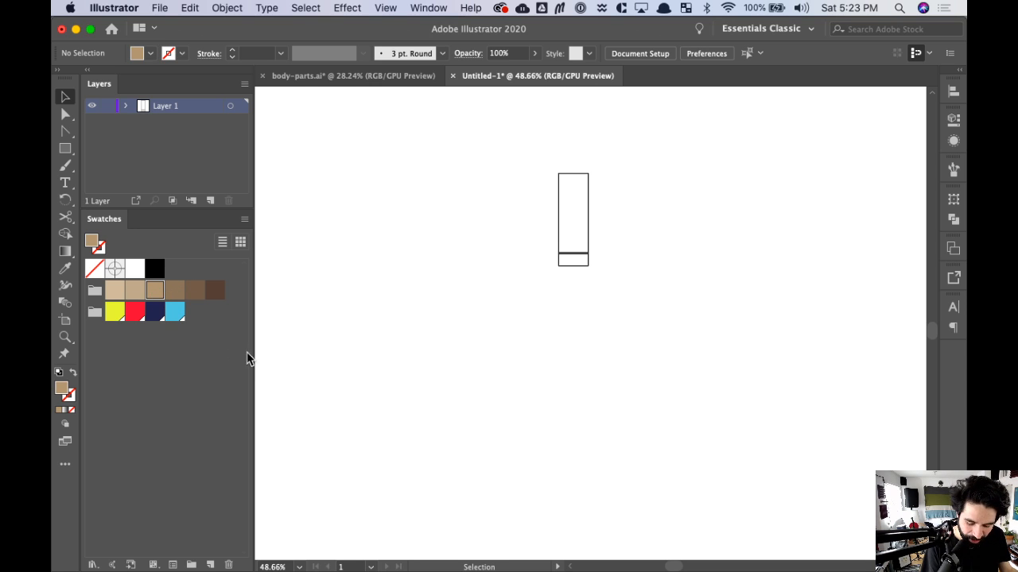
left_click(176, 292)
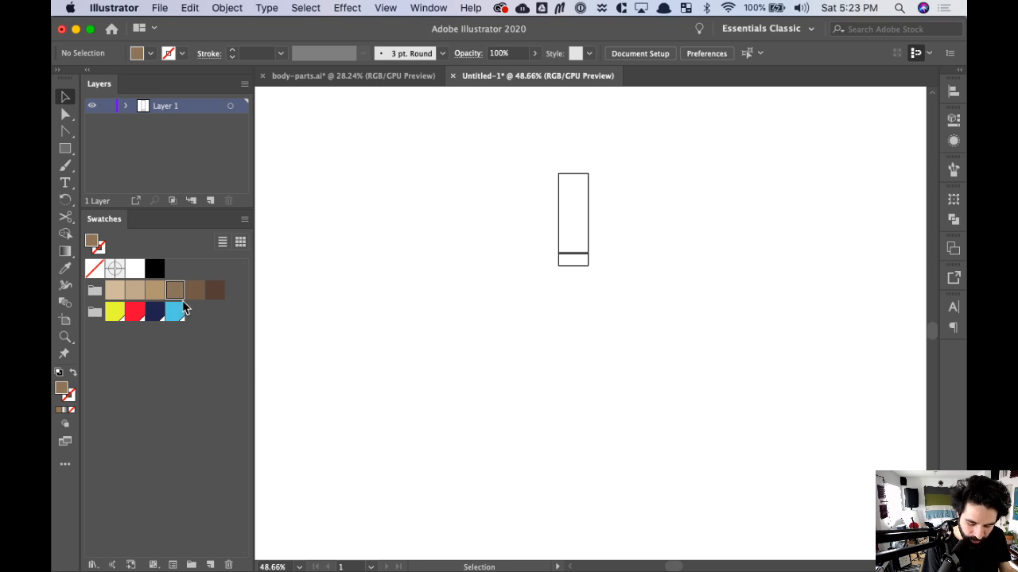
double_click(176, 293)
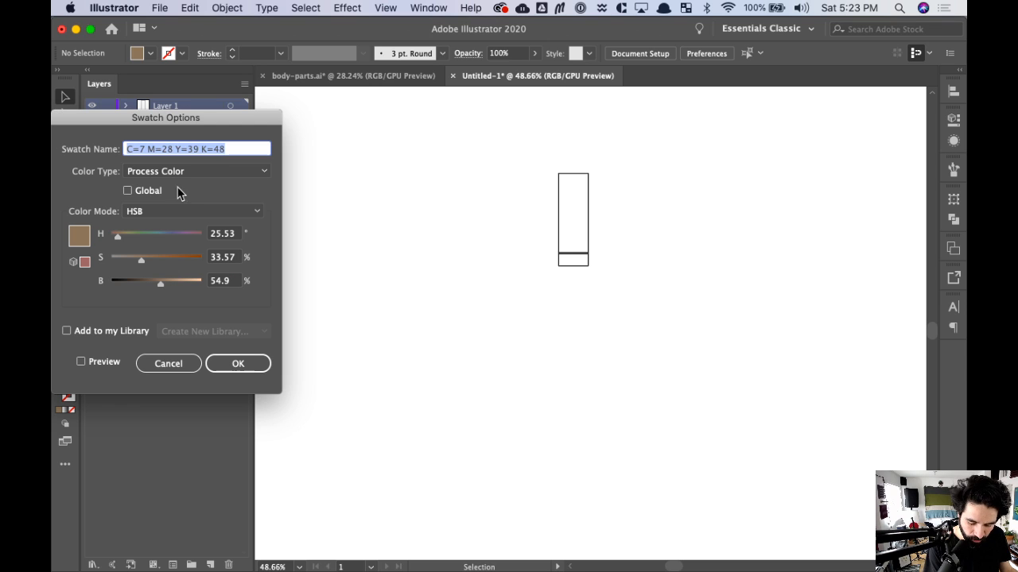
left_click(129, 190)
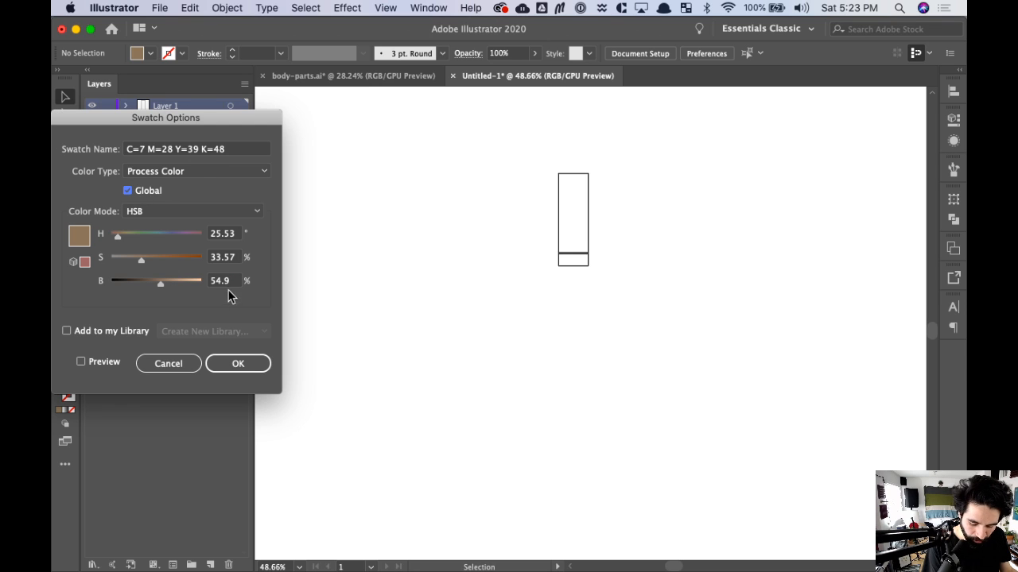
left_click(159, 261)
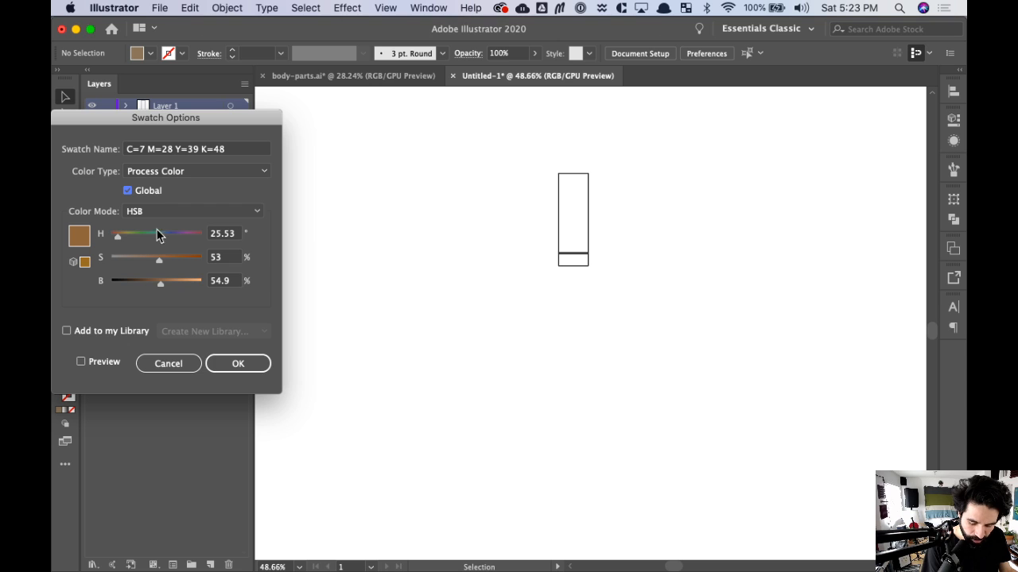
left_click(248, 367)
left_click(239, 363)
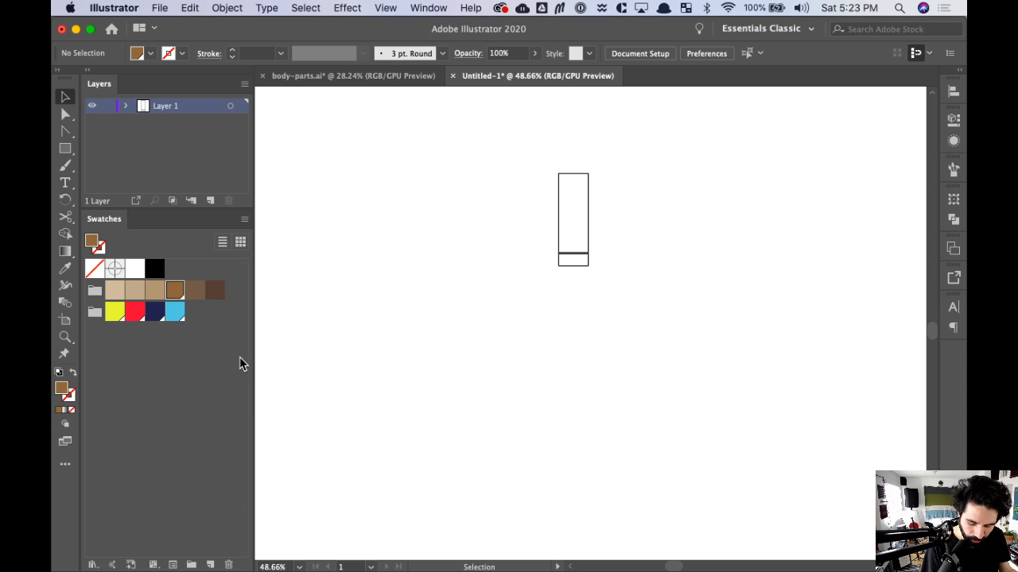
- Raise the saturation of the fifth skin-tone swatch to 53%
left_click(196, 293)
double_click(195, 294)
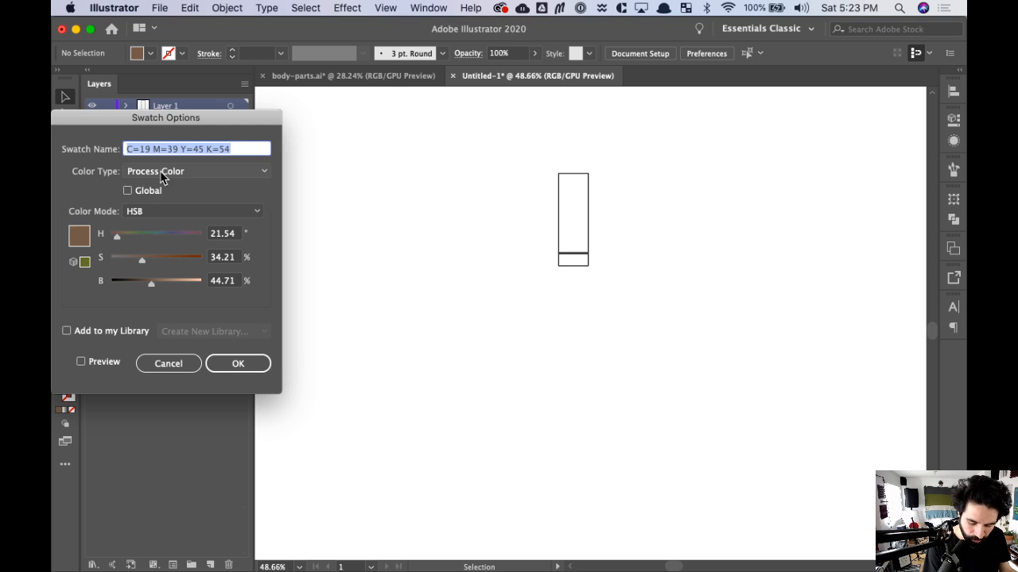
left_click(163, 261)
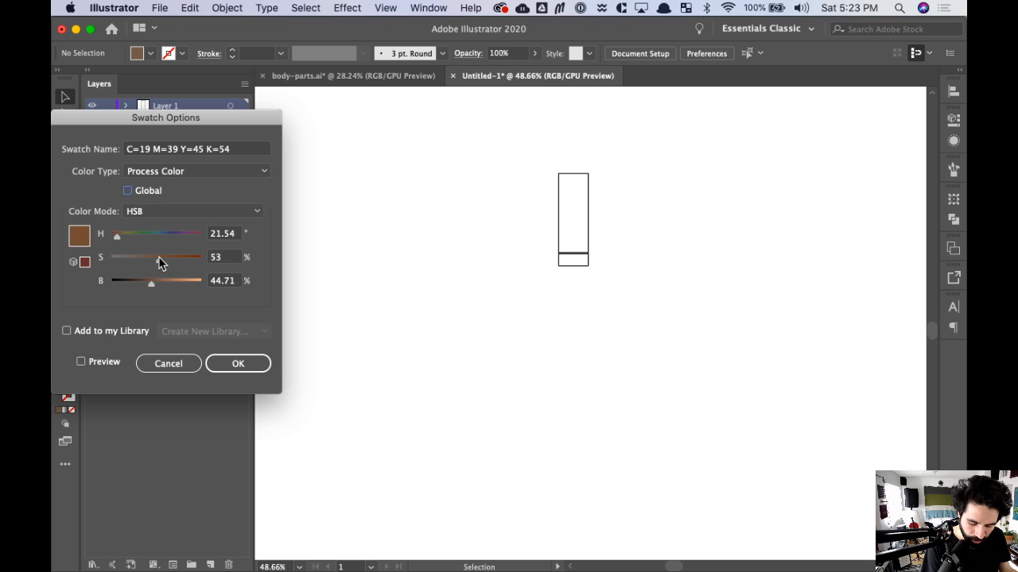
left_click(251, 363)
- Make the third skin-tone swatch global and increase its saturation for a warmer tan
double_click(155, 291)
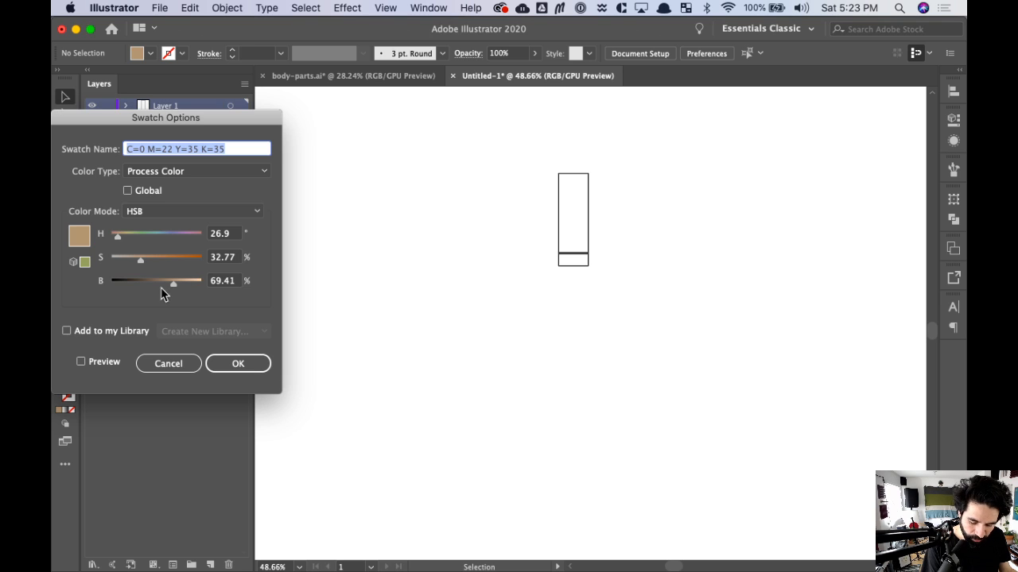
left_click(150, 192)
left_click(158, 260)
left_click(235, 363)
- Make the second skin-tone swatch global and increase its saturation for a richer light tan
double_click(135, 294)
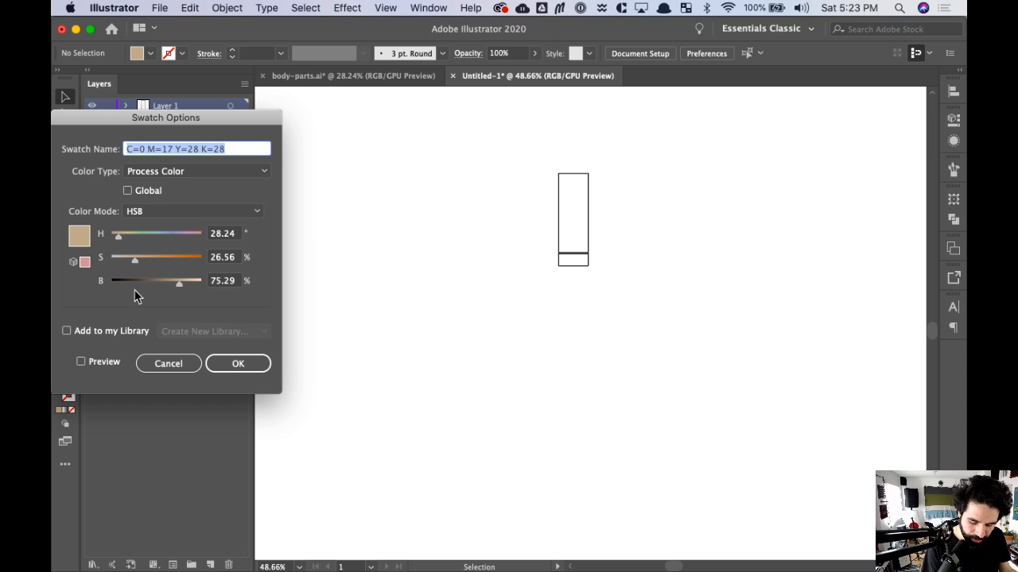
left_click(156, 194)
left_click(156, 261)
left_click(233, 365)
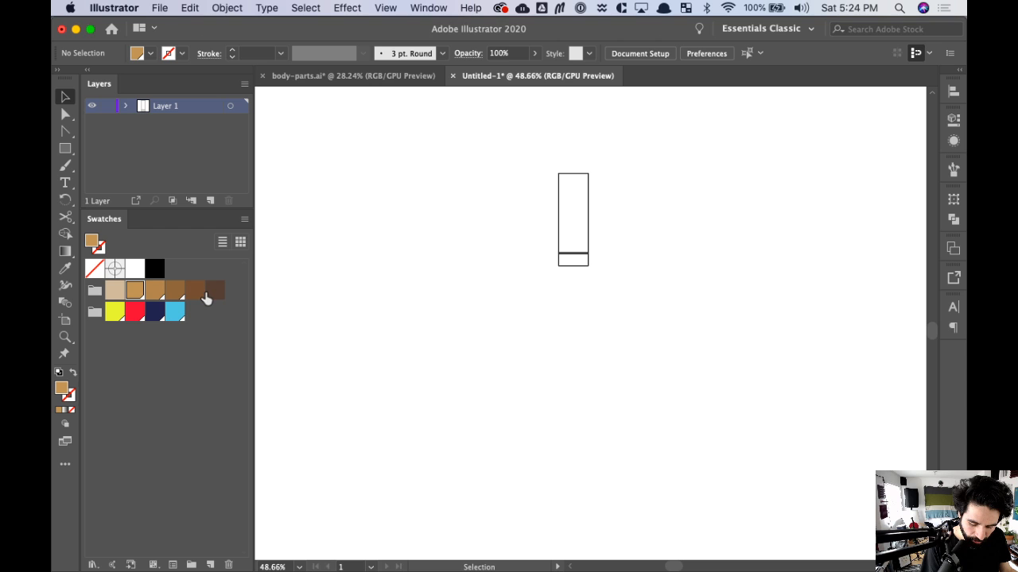
- Make the fifth skin-tone swatch global and set its saturation to 61%
left_click(195, 291)
double_click(195, 291)
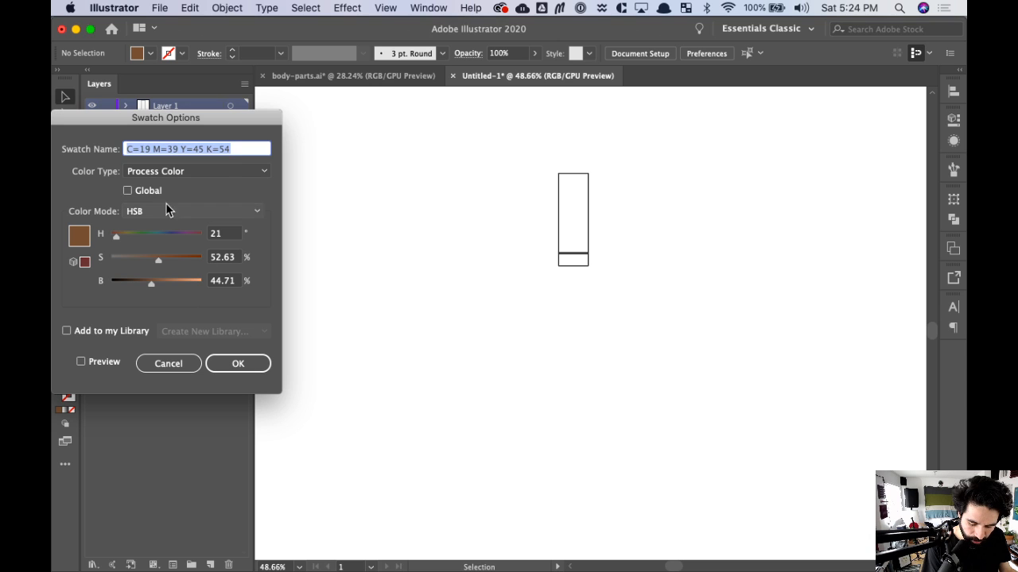
left_click_drag(161, 268, 167, 268)
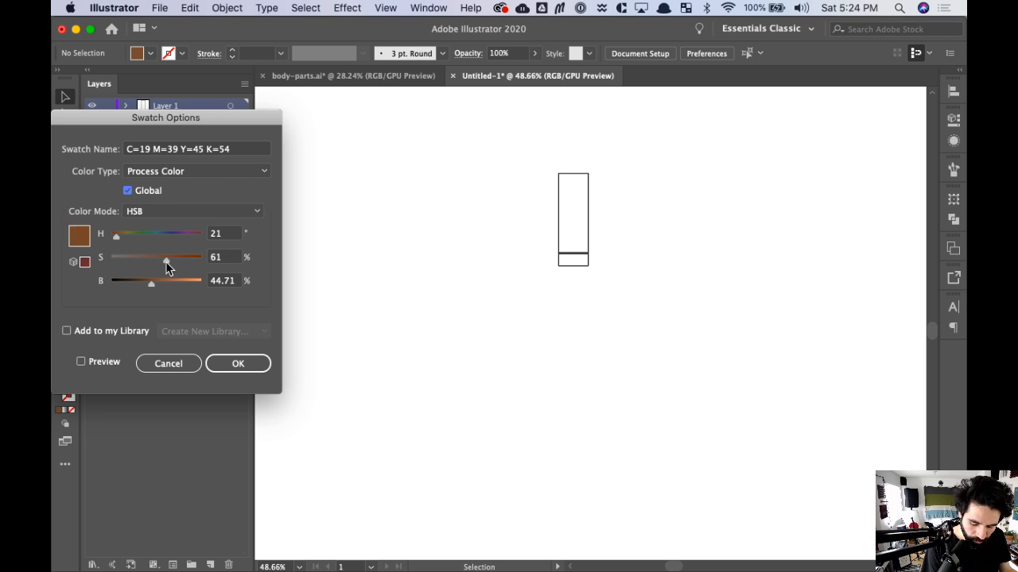
left_click(257, 355)
- Make the darkest skin-tone swatch global and set its saturation to 49%
double_click(209, 291)
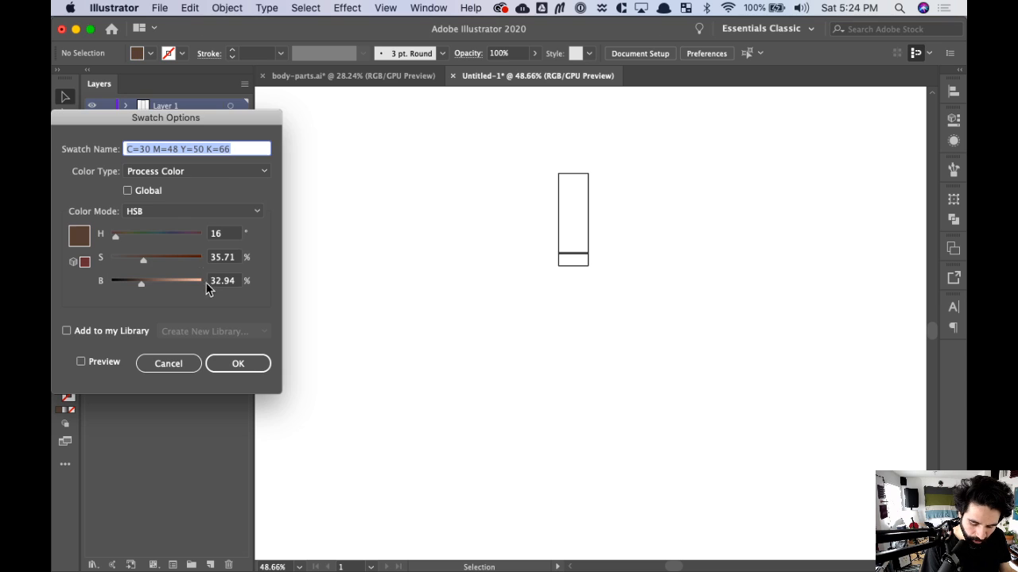
left_click_drag(151, 259, 157, 267)
left_click(128, 191)
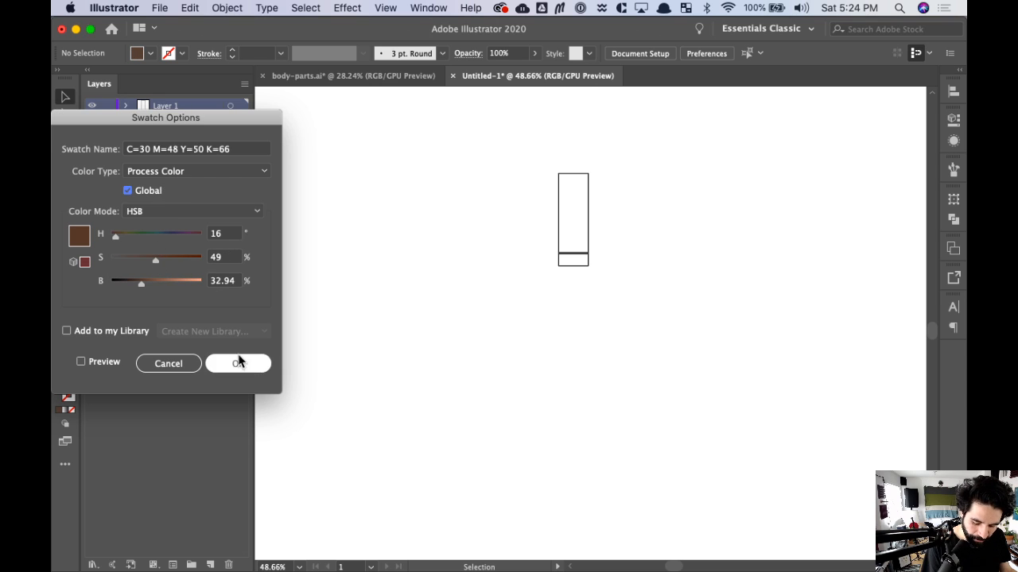
left_click(240, 363)
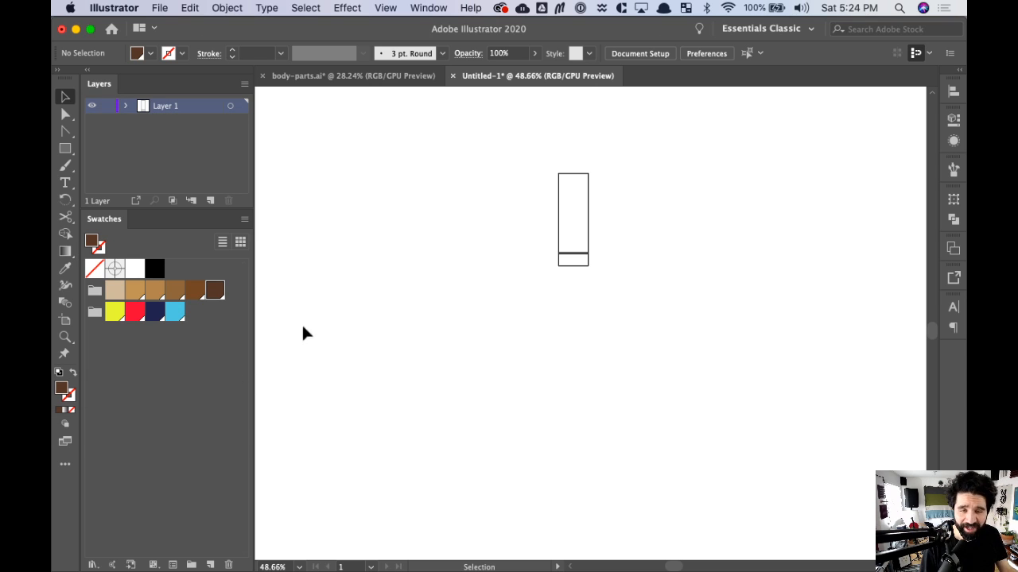
- Make the lightest skin-tone swatch global with 39% saturation and 83% brightness
double_click(114, 291)
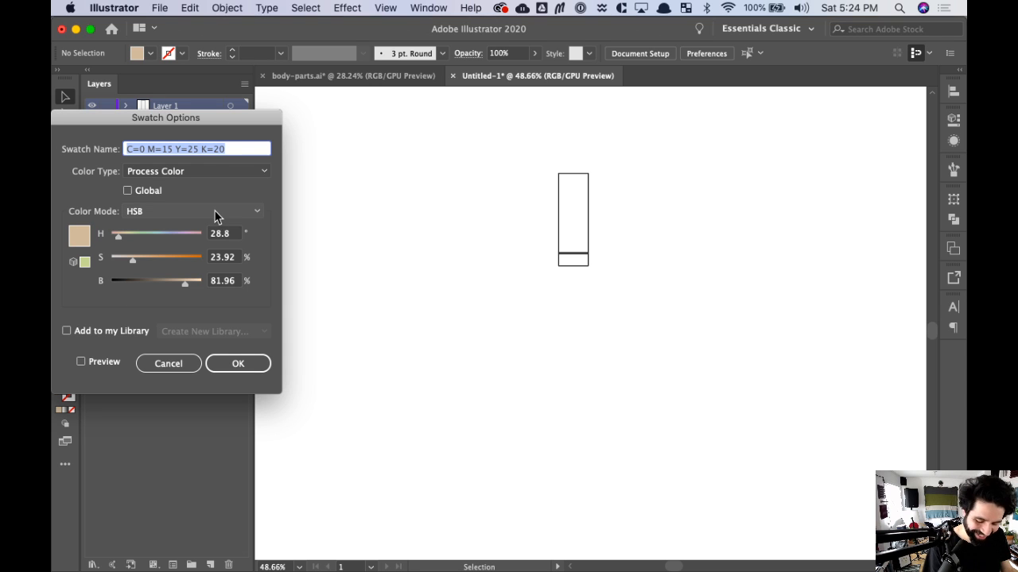
left_click_drag(151, 263, 146, 260)
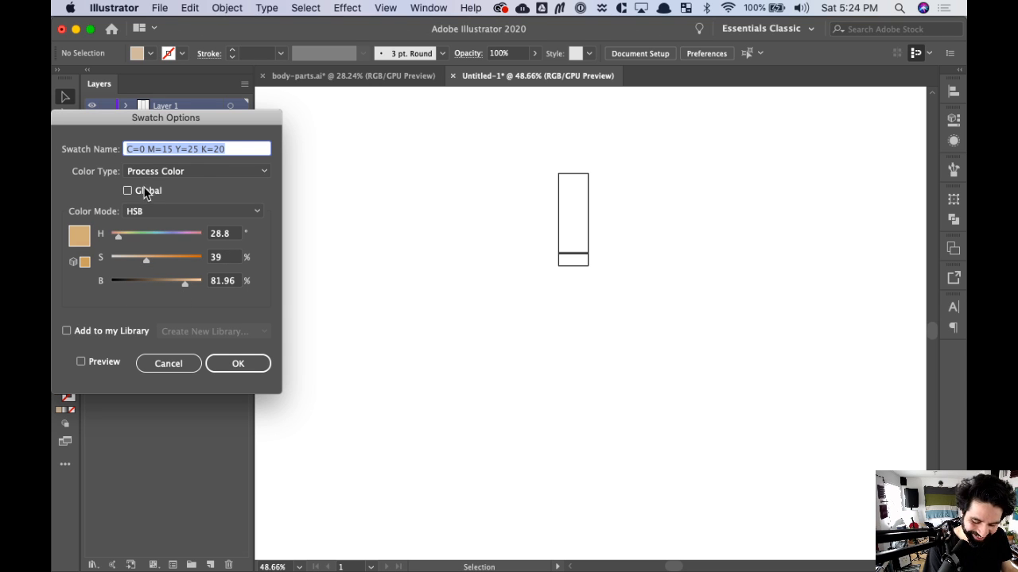
left_click(148, 191)
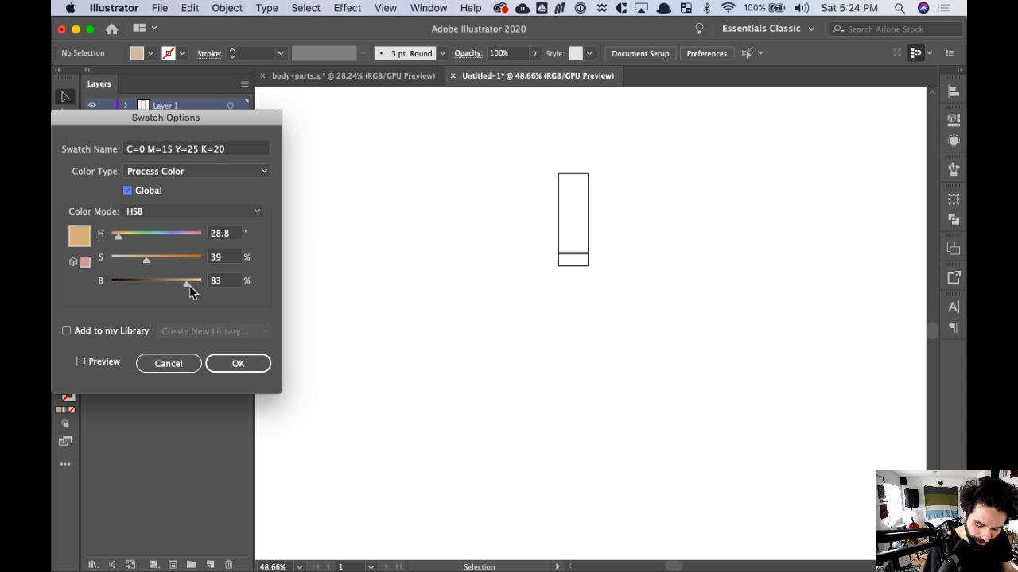
left_click(238, 363)
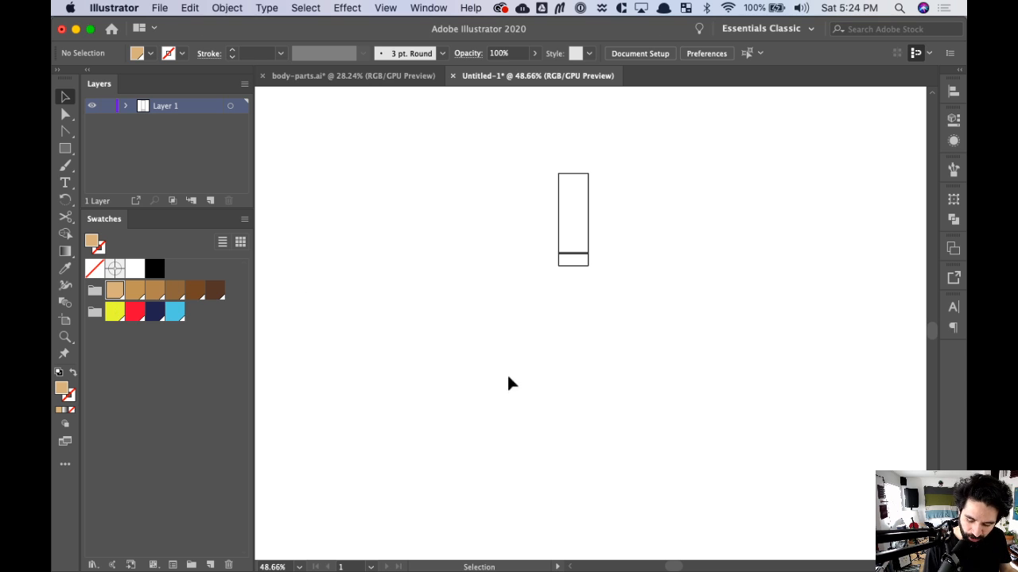
- Draw a white rectangle with a 1 px black stroke beside the existing narrow shapes, about twice as wide as the tall one
scroll(656, 288, "right", 5)
left_click_drag(576, 188, 339, 385)
left_click(438, 319)
key("z")
left_click_drag(382, 153, 584, 420)
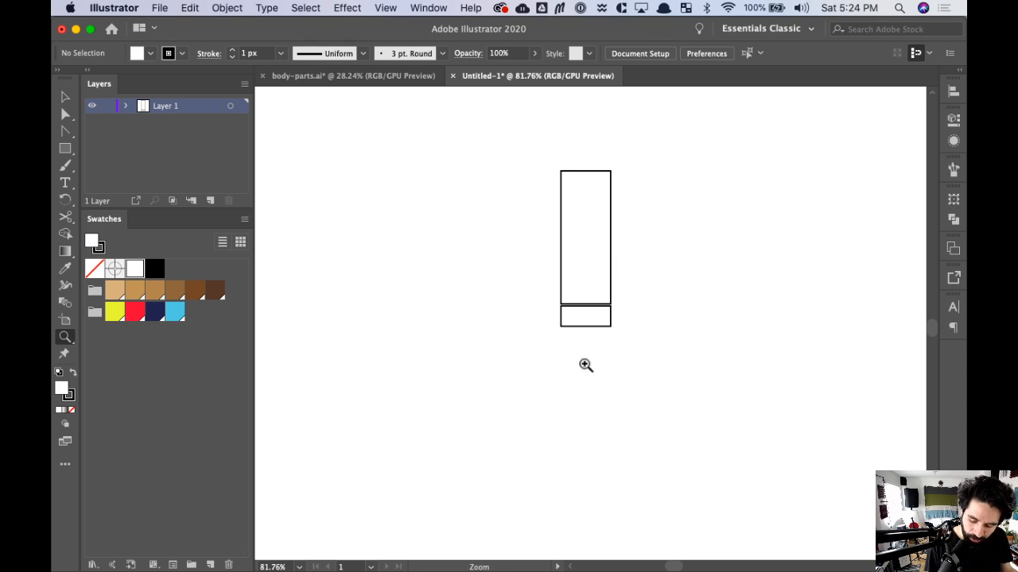
key("v")
left_click_drag(676, 280, 582, 296)
left_click_drag(652, 220, 489, 333)
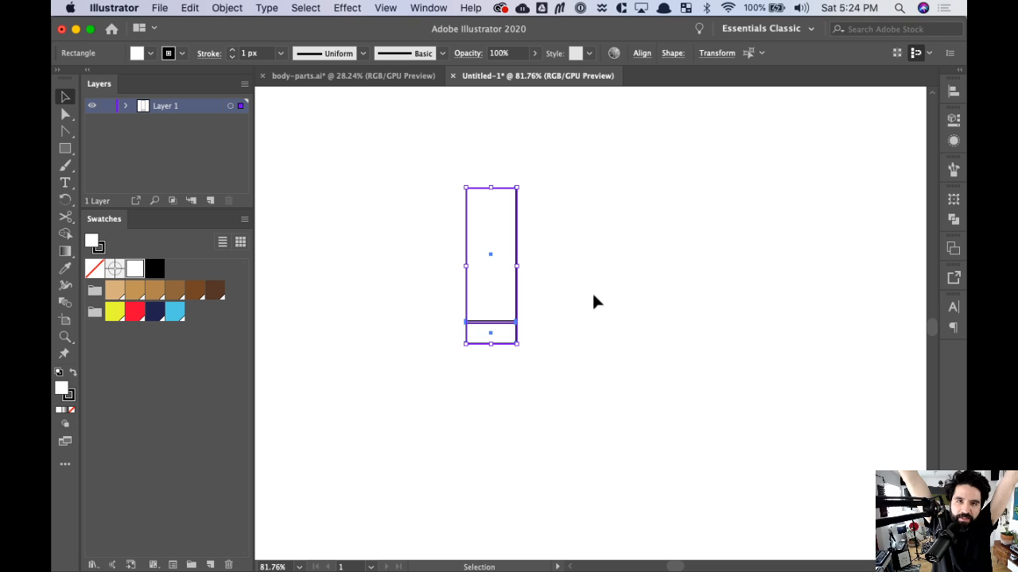
left_click(632, 359)
key("m")
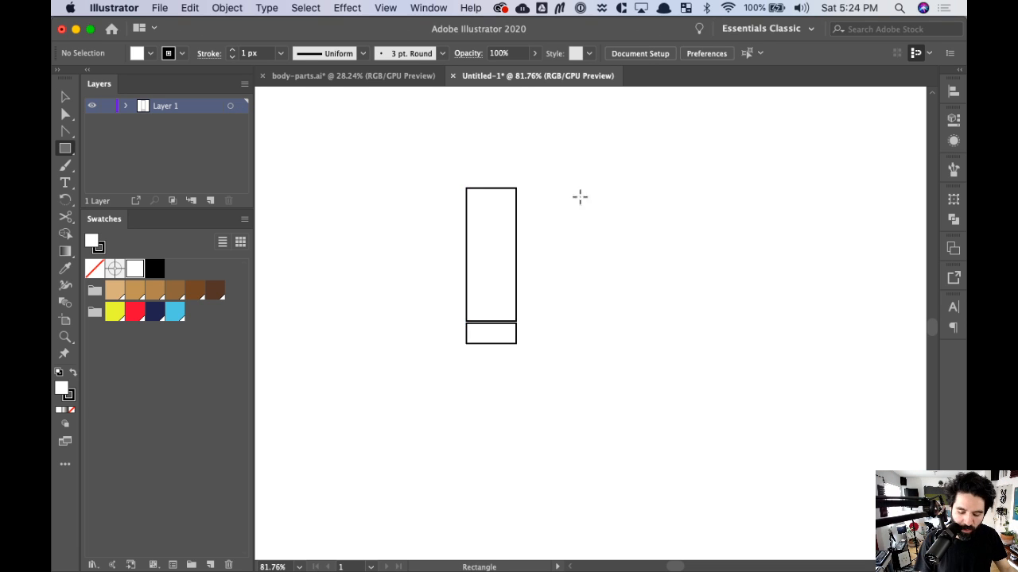
left_click_drag(567, 183, 667, 321)
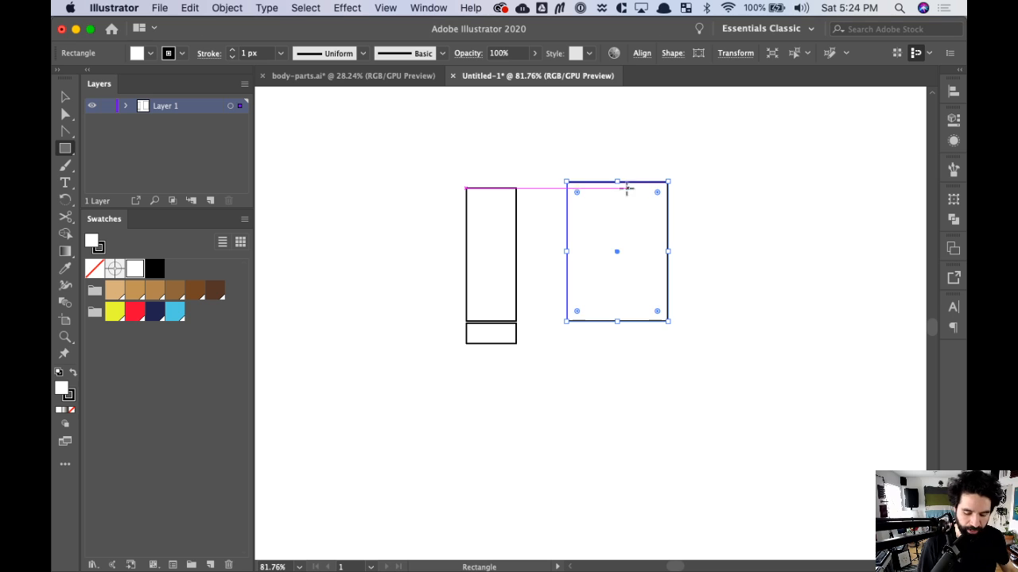
- Round all four corners of the new wide rectangle to a radius of about 25 px
key("w")
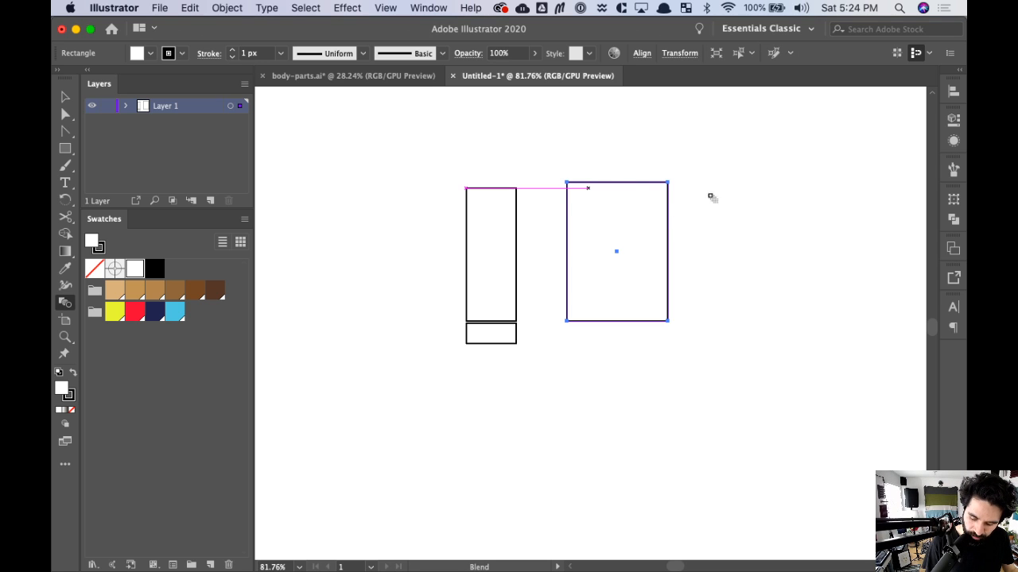
key("super+equal")
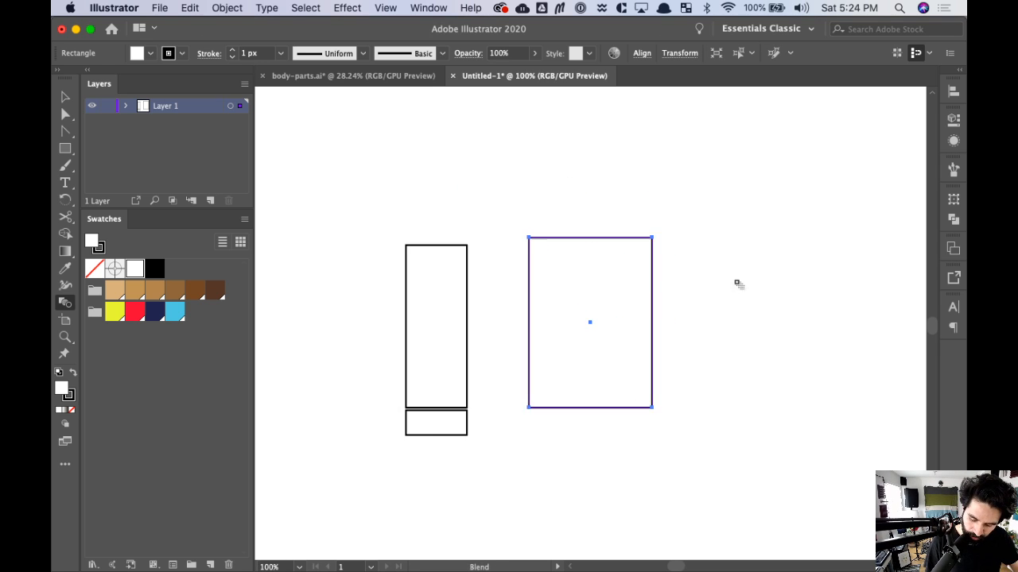
left_click_drag(708, 318, 674, 264)
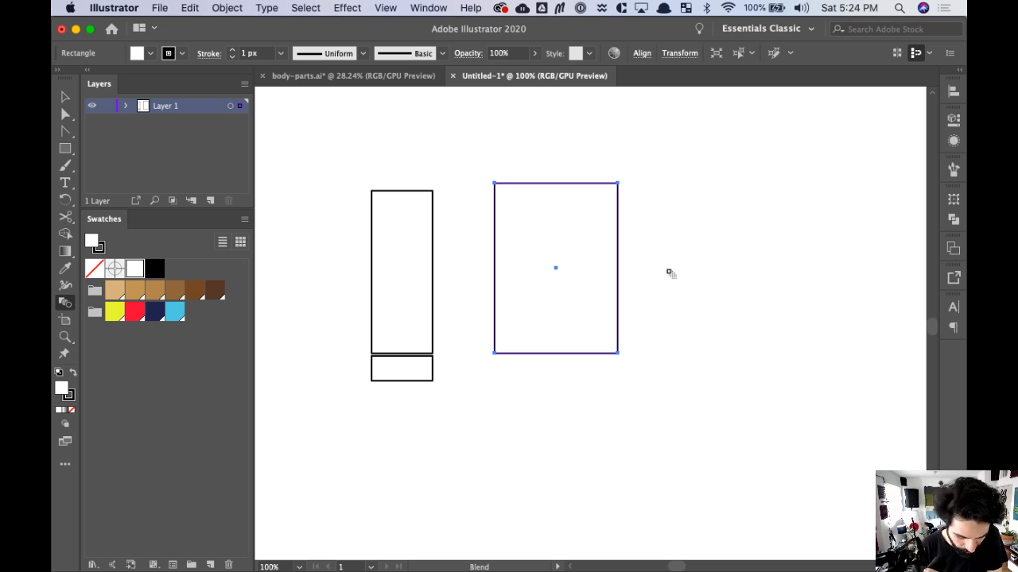
key("v")
left_click_drag(667, 235, 476, 343)
left_click_drag(510, 196, 527, 214)
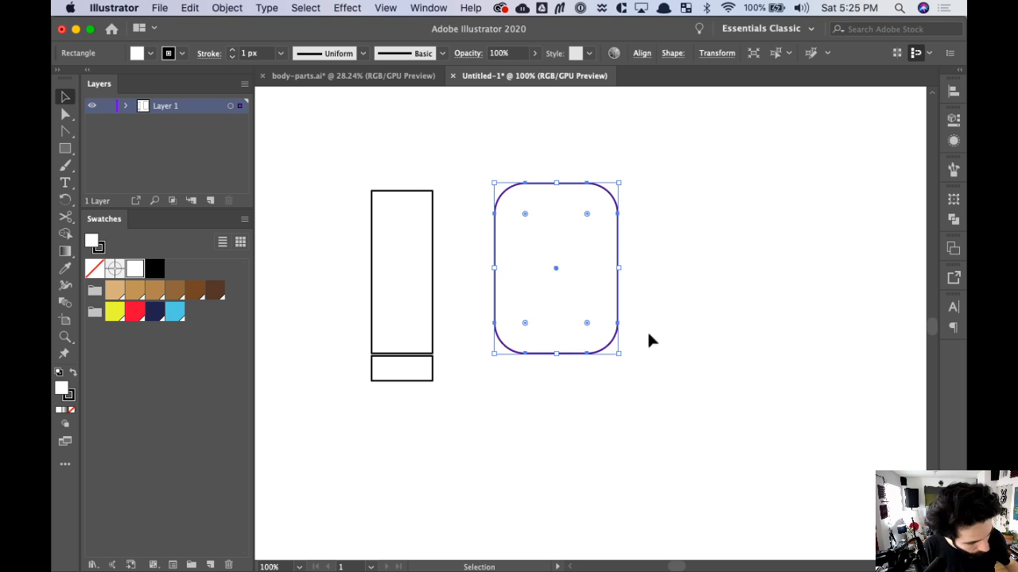
key("a")
left_click_drag(674, 303, 469, 381)
left_click(713, 344)
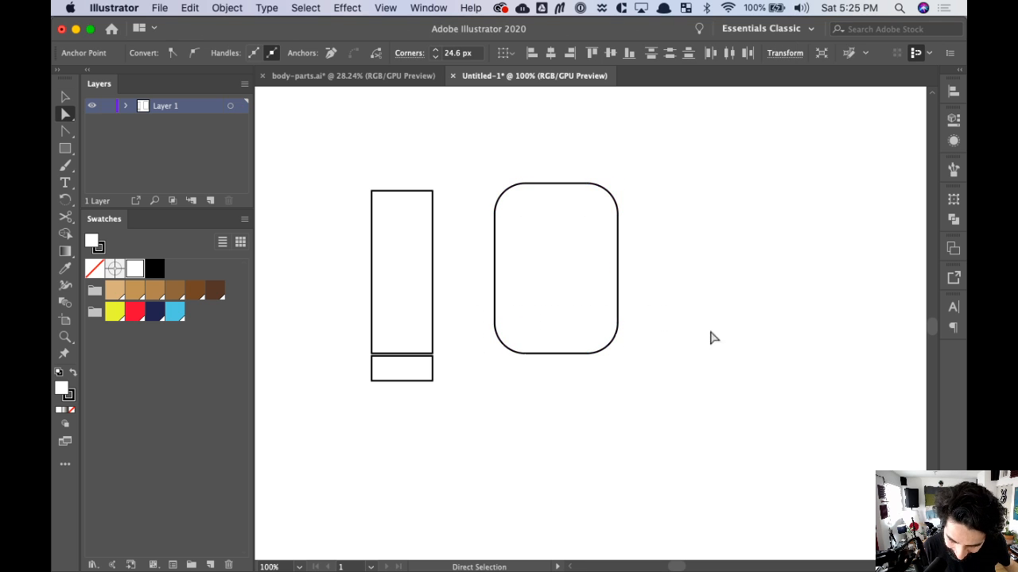
- Round the two bottom corners of the wide head shape to the maximum radius of about 49 px
left_click_drag(680, 303, 448, 393)
left_click_drag(671, 299, 499, 370)
left_click_drag(524, 323, 555, 292)
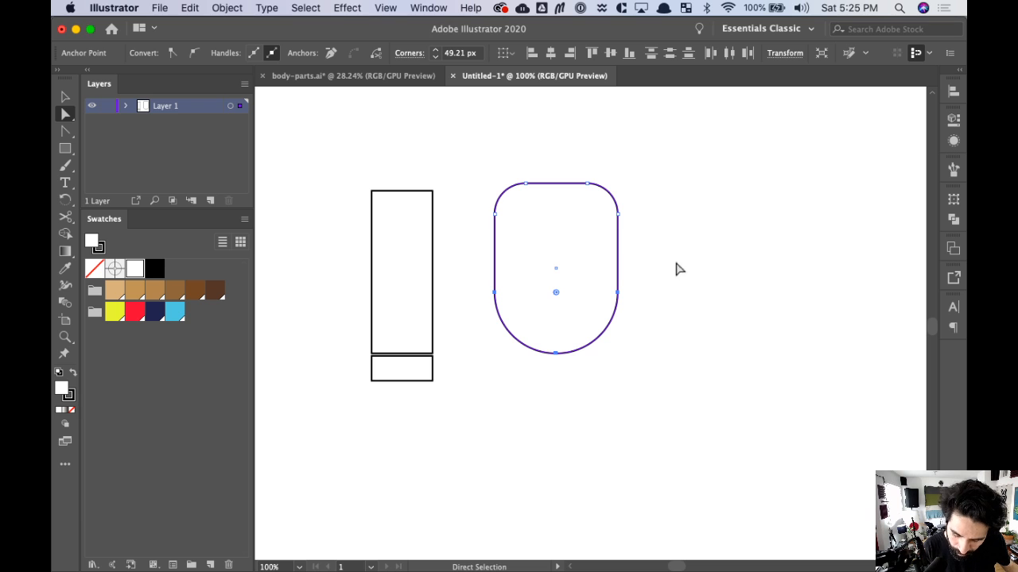
- Round the two top corners of the head shape further, leaving a short flat edge between them
left_click_drag(479, 185, 659, 234)
mouse_move(529, 216)
left_mouse_down()
mouse_move(534, 227)
mouse_move(532, 215)
left_mouse_up()
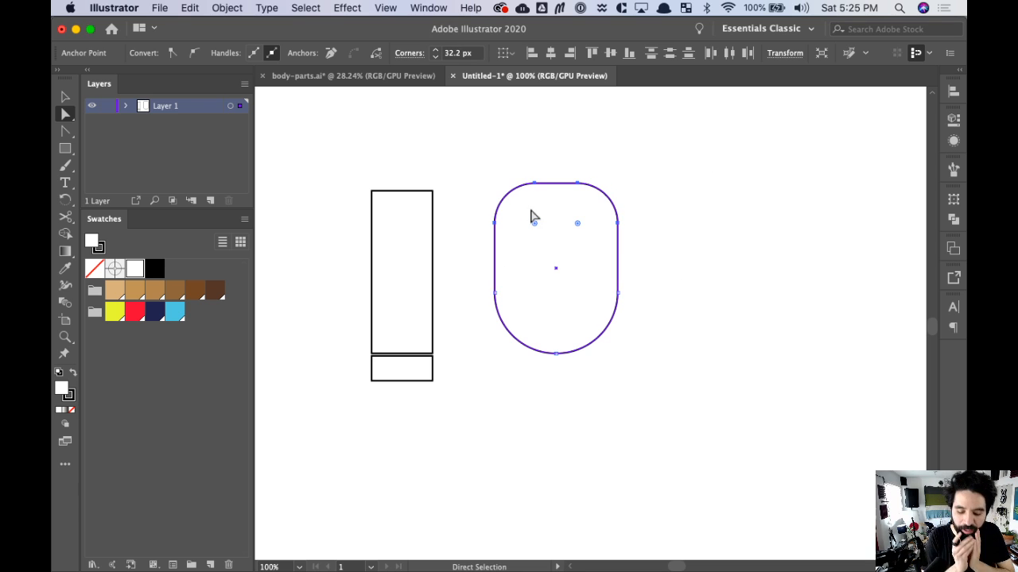
left_click_drag(534, 223, 539, 221)
left_click(725, 280)
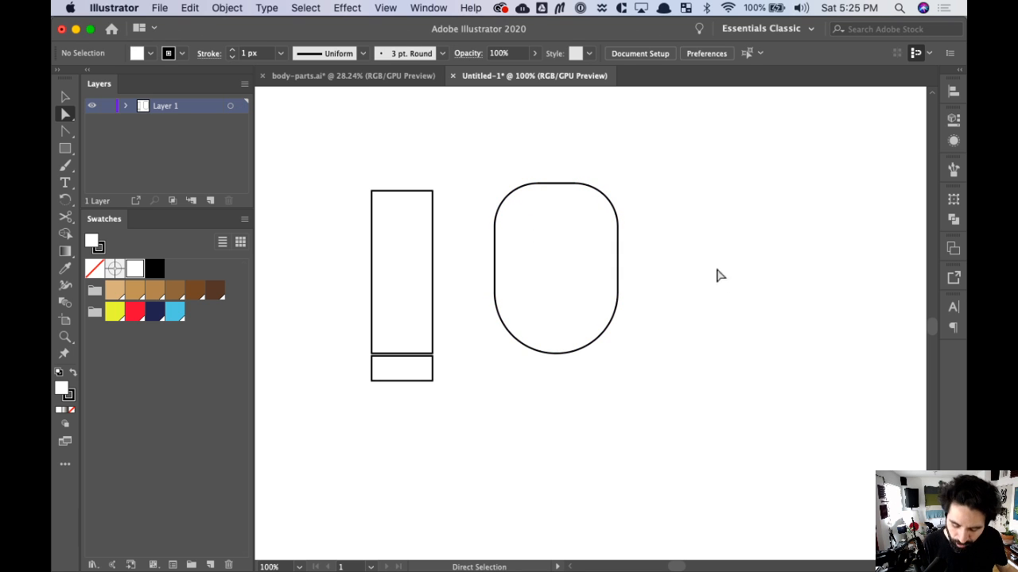
left_click(586, 341)
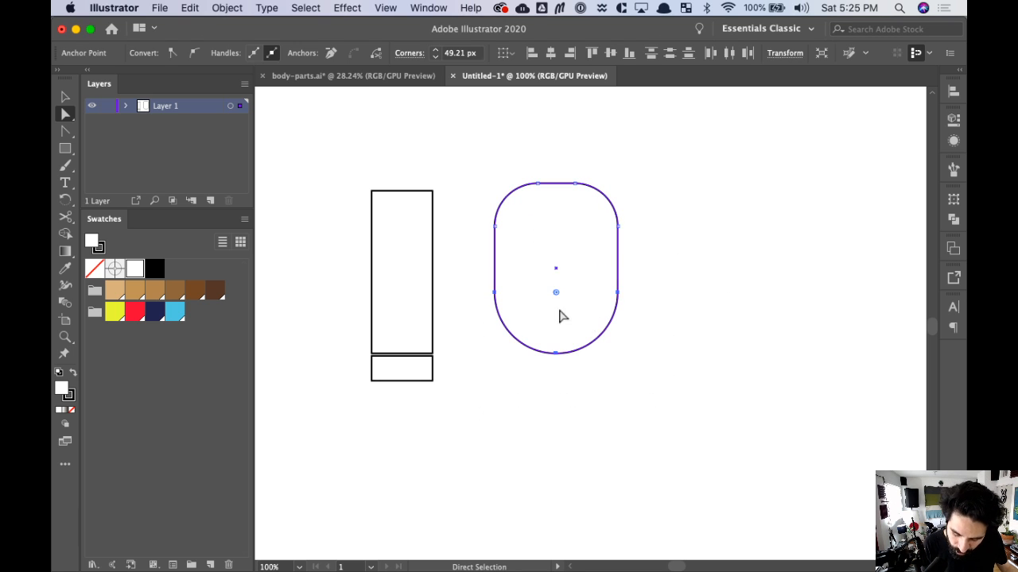
left_click(720, 296)
key("v")
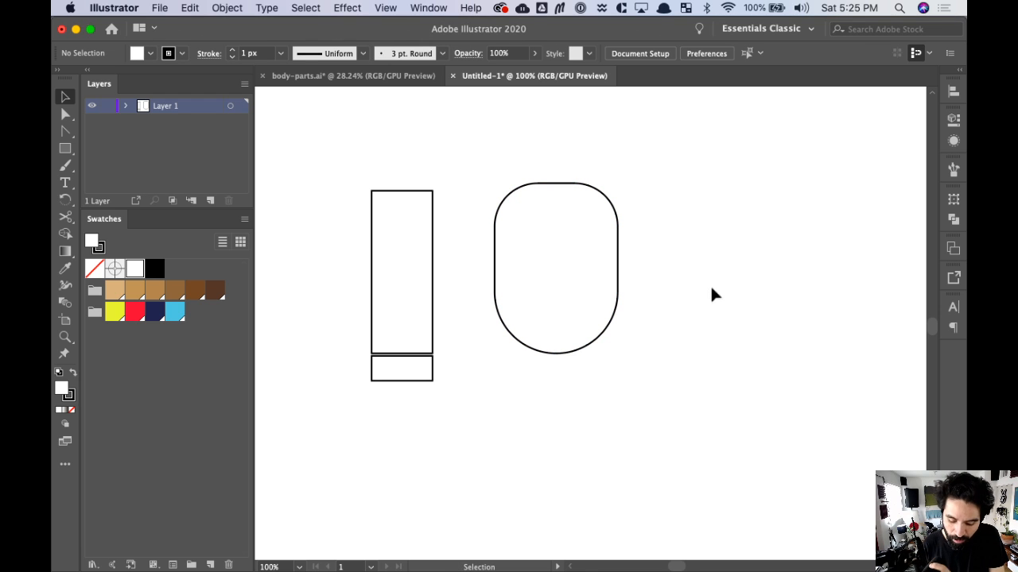
left_click_drag(705, 202, 470, 411)
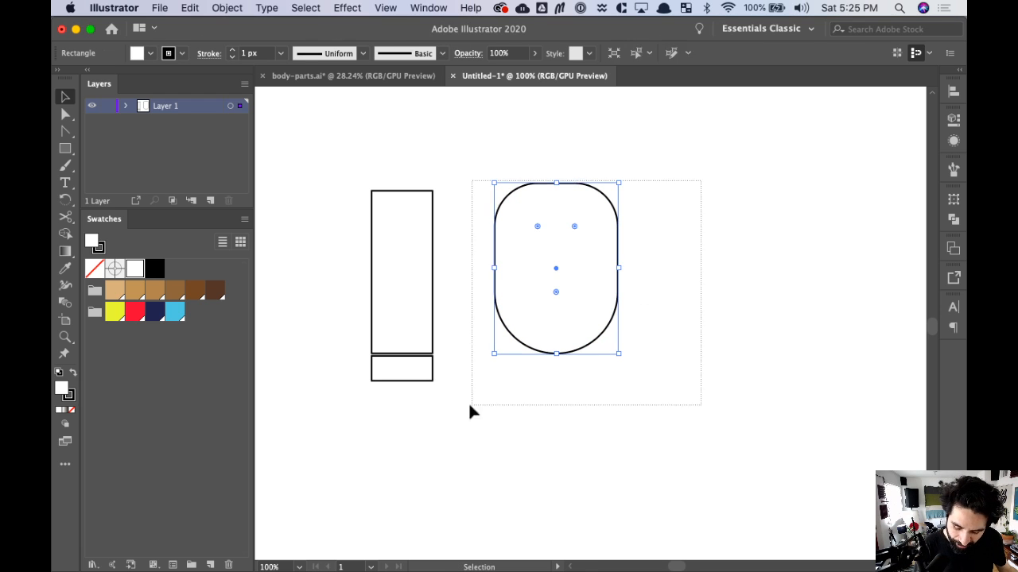
left_click(672, 325)
- Draw a small neck rectangle overlapping the head's lower edge and round its two bottom corners to 18 px
key("m")
left_click_drag(529, 324, 575, 377)
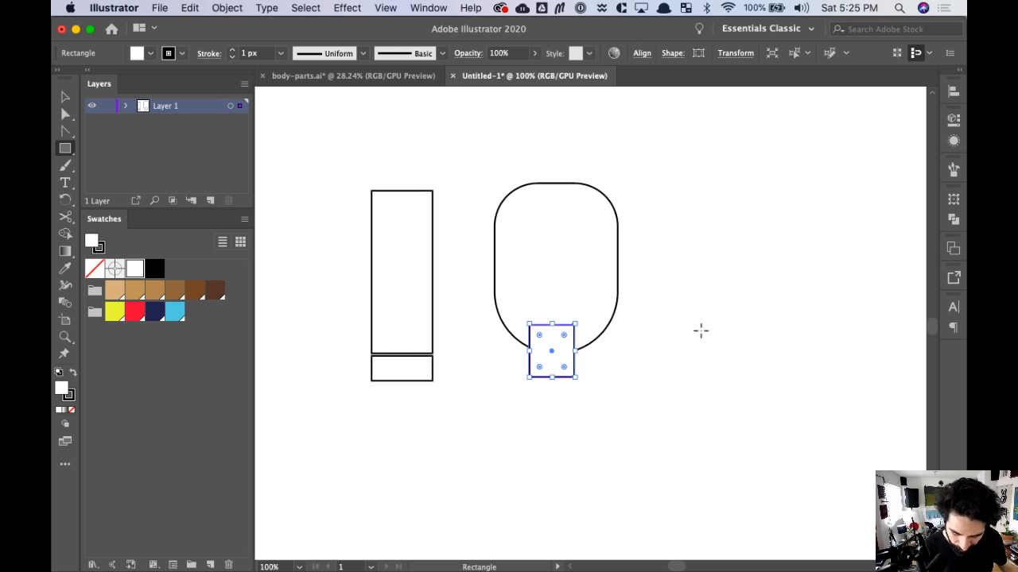
key("a")
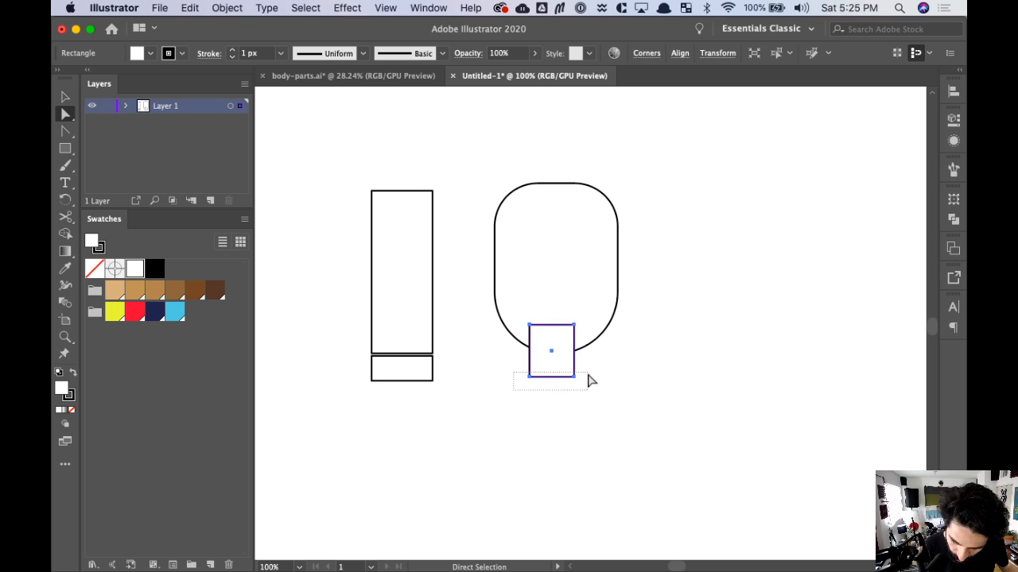
left_click(555, 378)
left_click_drag(545, 372, 568, 343)
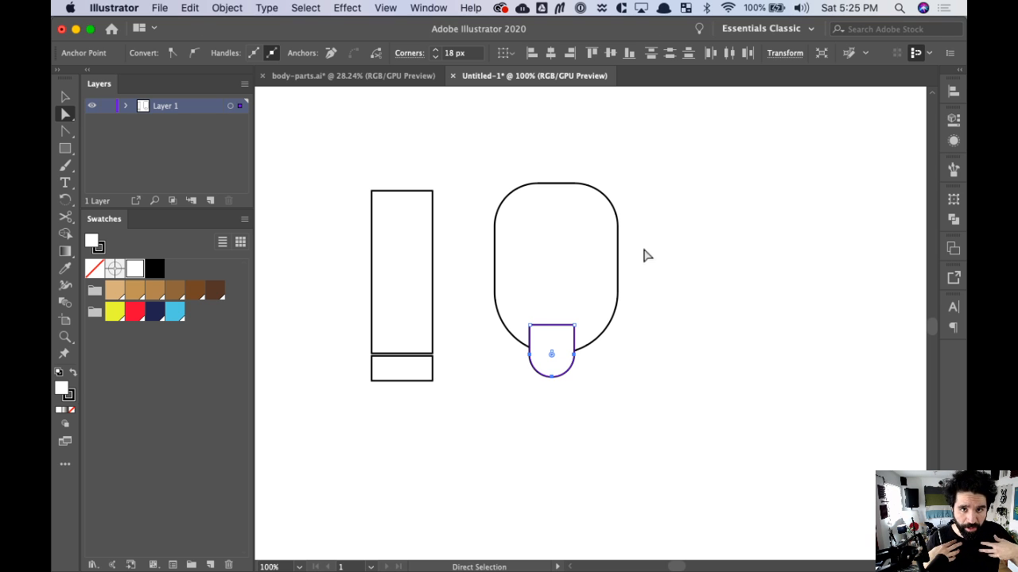
- Align the horizontal centres of the neck and head shapes
left_click_drag(668, 180, 479, 441)
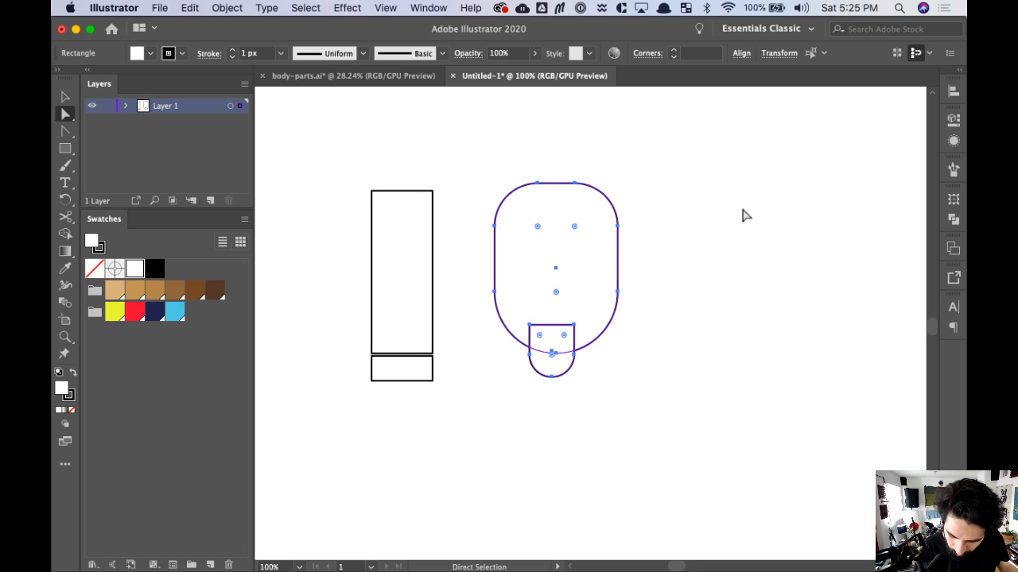
left_click(954, 91)
left_click(805, 123)
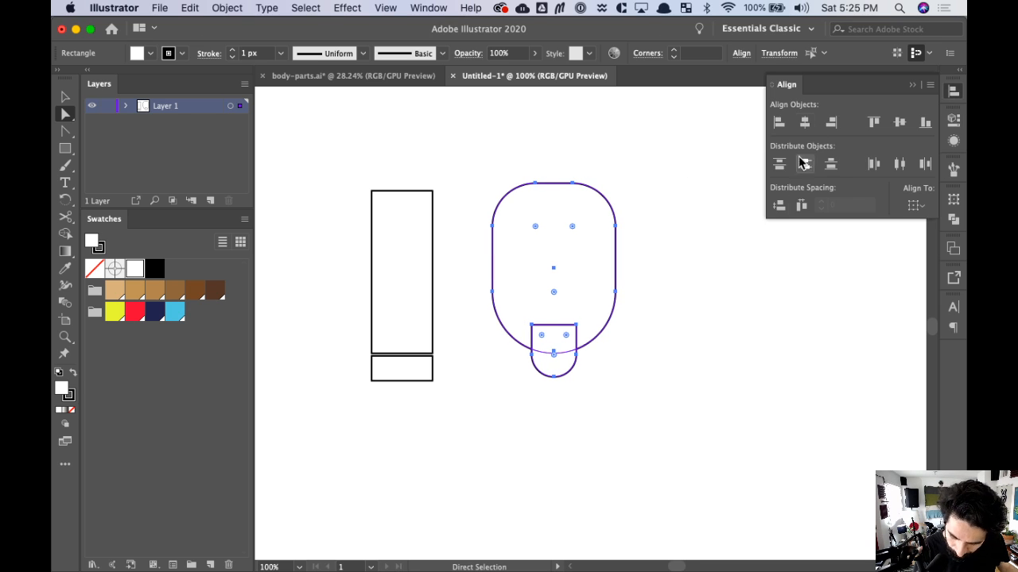
left_click(686, 374)
- Send the neck shape to the back, behind the head
left_click_drag(725, 285, 714, 275)
left_click(554, 362)
key("super+shift+bracketleft")
left_click(733, 237)
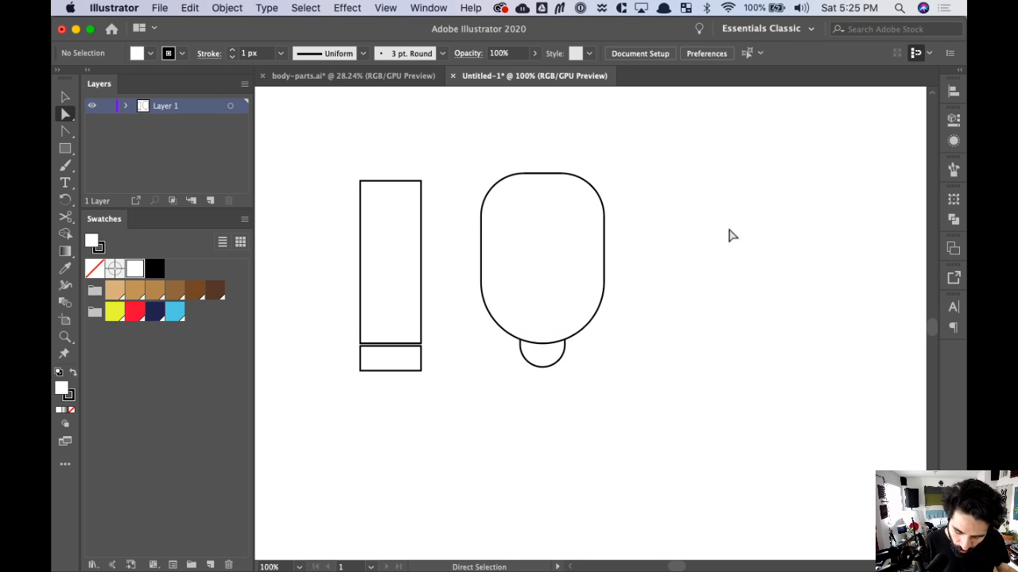
- Fill the head and neck with the third skin-tone swatch and remove their stroke
left_click_drag(648, 202, 415, 425)
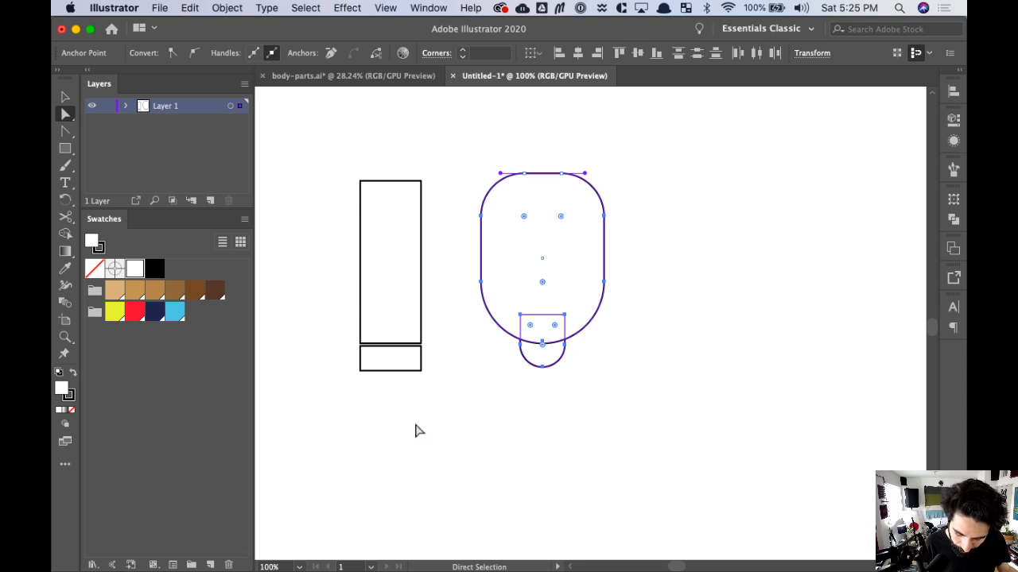
left_click(175, 291)
left_click(153, 291)
left_click(728, 310)
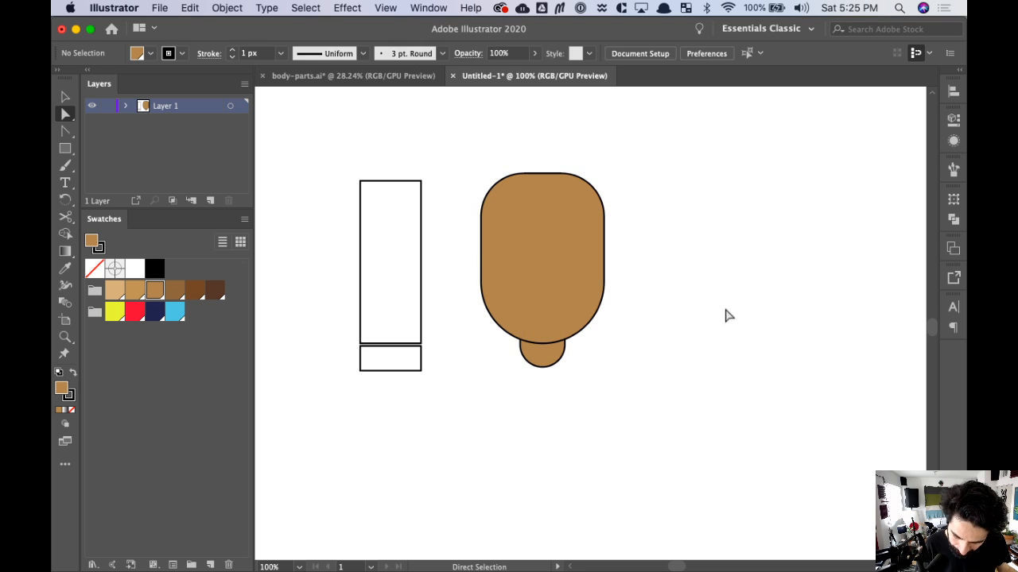
key("super+z")
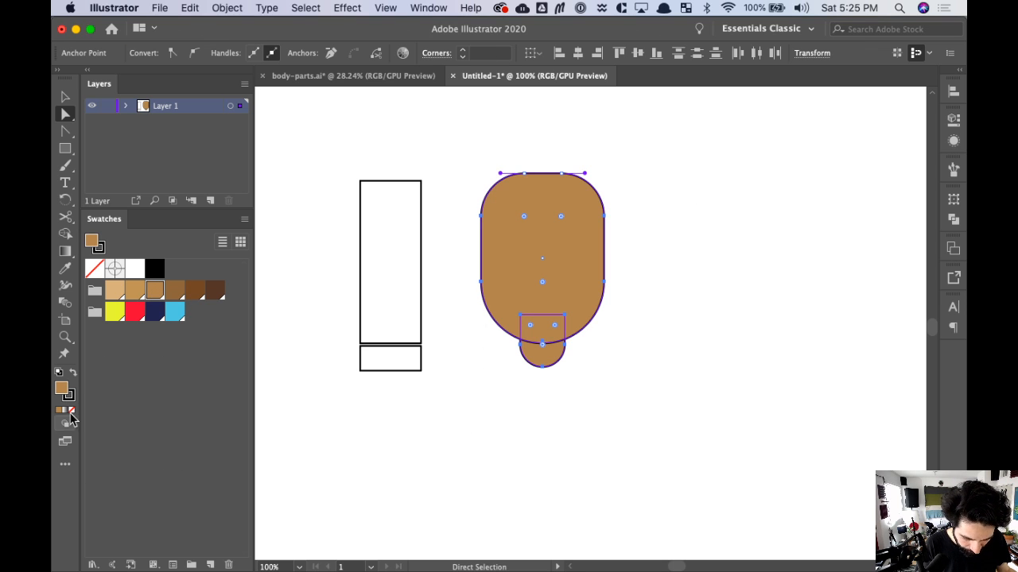
left_click(70, 399)
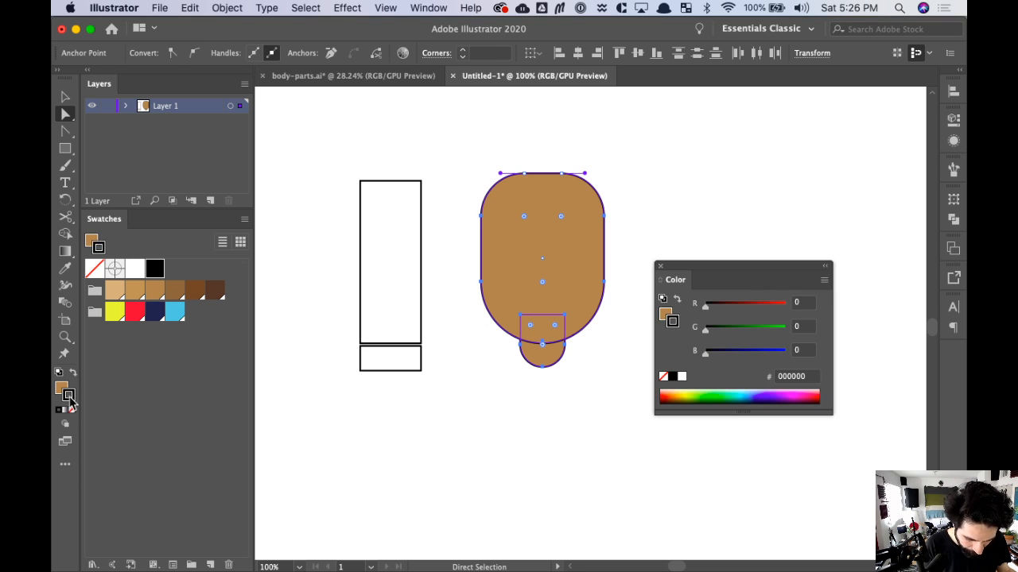
left_click(658, 268)
left_click(71, 409)
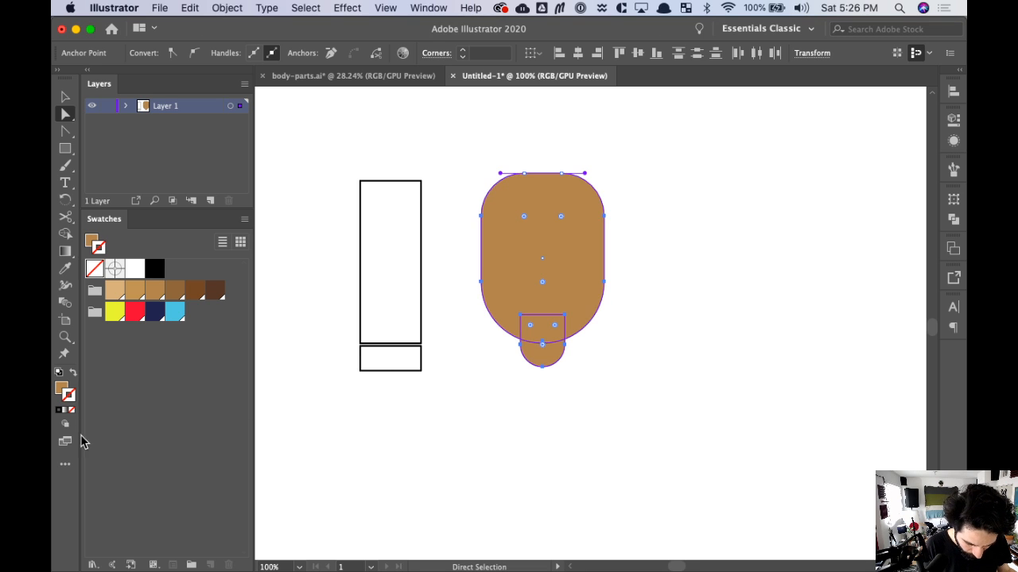
left_click(728, 289)
- Fill the neck with the fourth, darker skin-tone swatch, leaving its stroke set to none
left_click(563, 360)
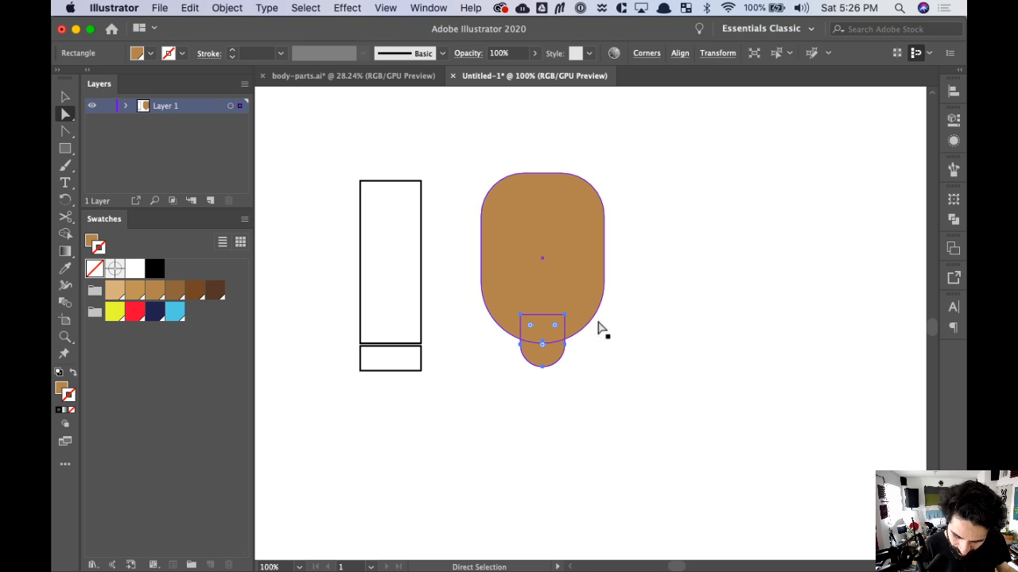
left_click(175, 290)
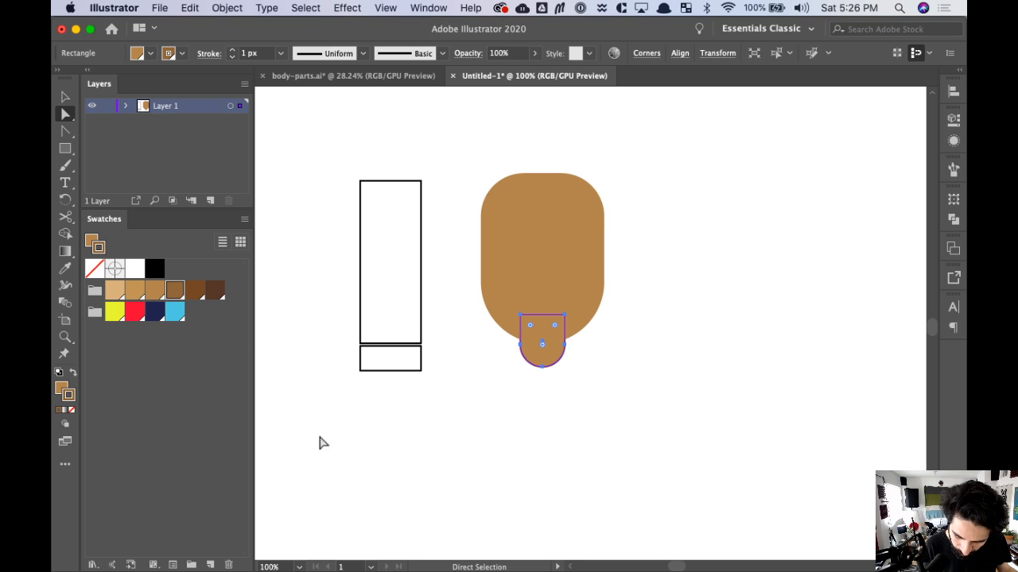
key("super+z")
left_click(64, 388)
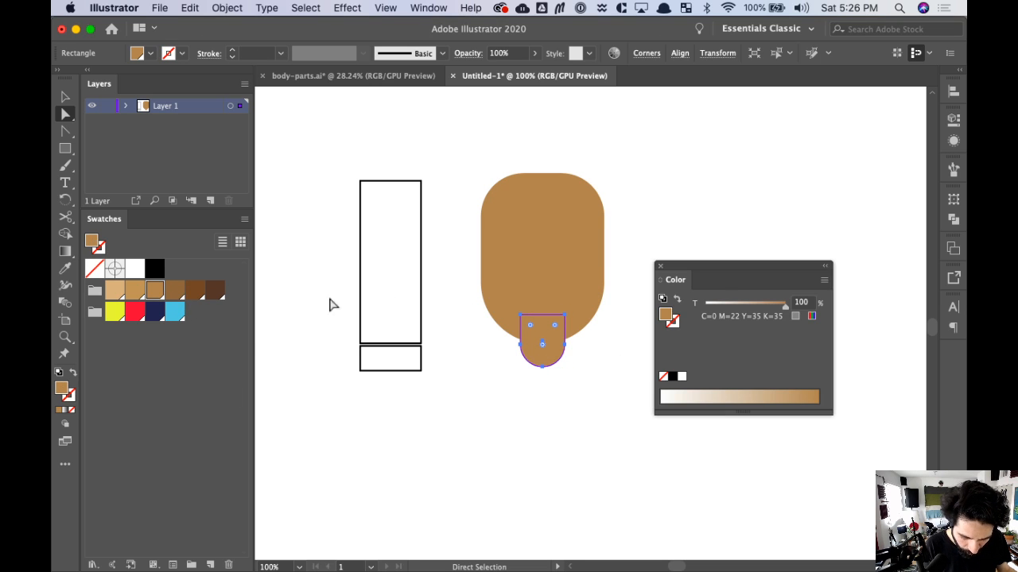
left_click(658, 267)
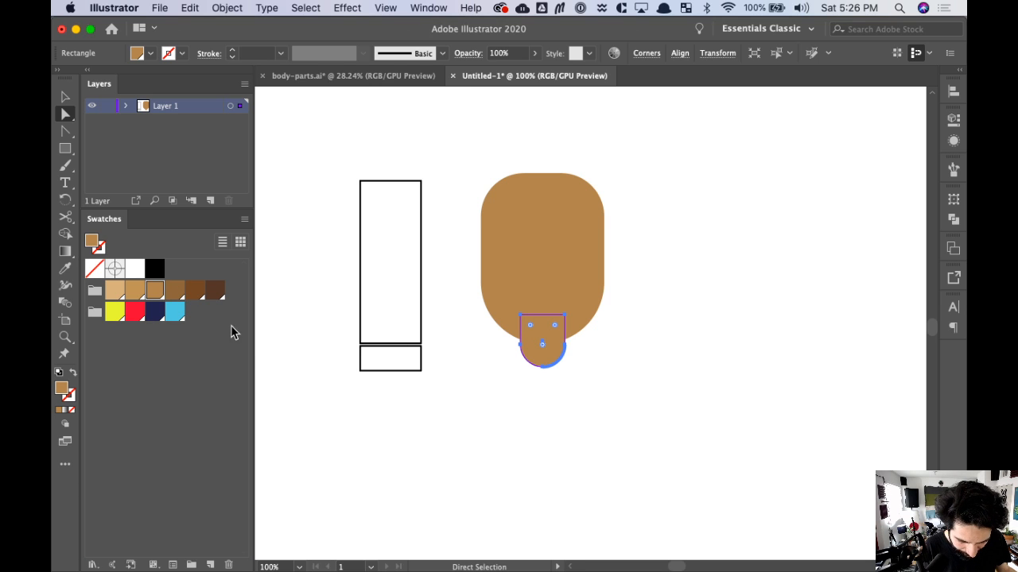
left_click(175, 290)
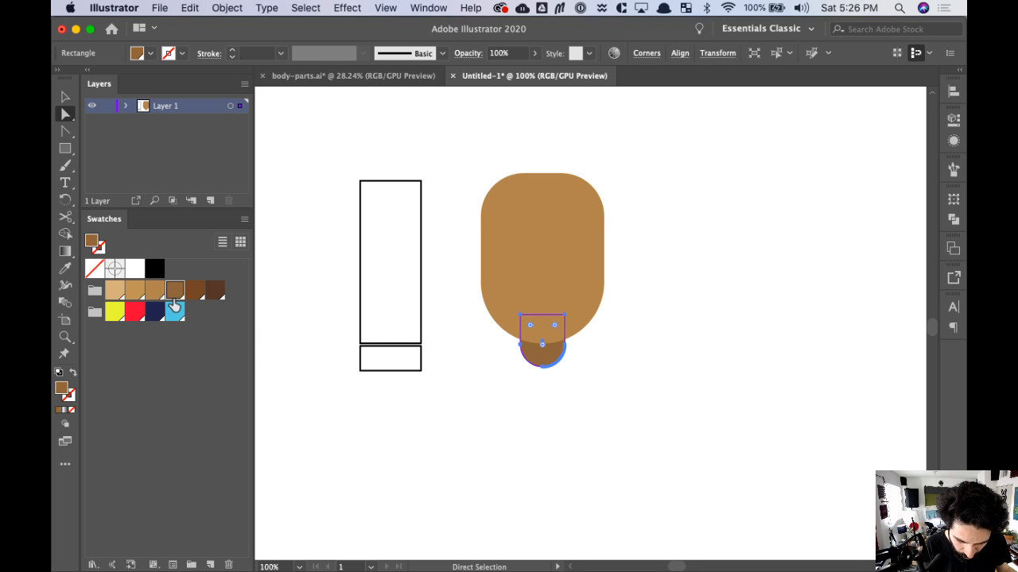
left_click(648, 367)
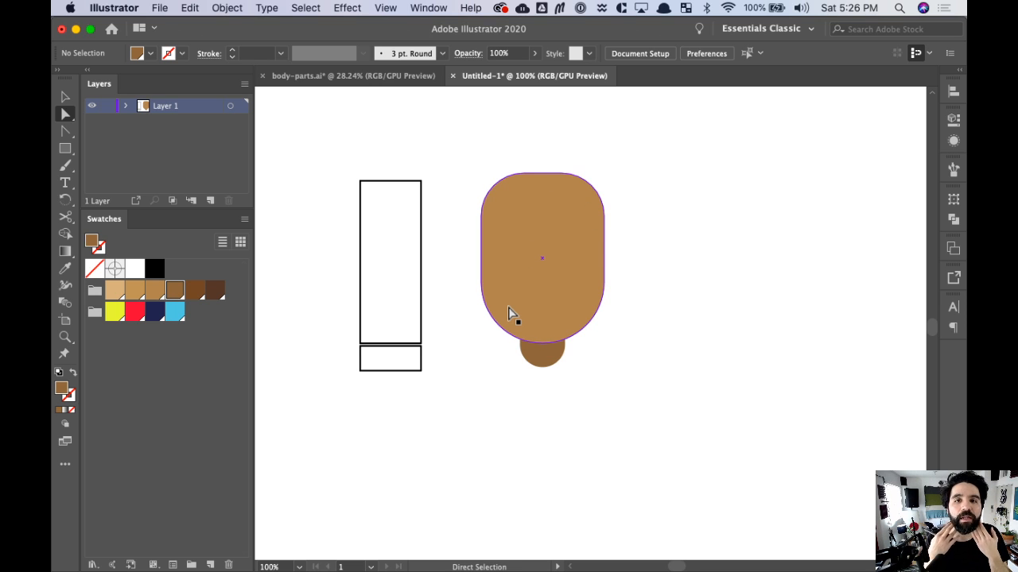
- Lengthen the neck by nudging its rounded end slightly down and extending its hidden upper edge behind the head
left_click_drag(595, 350, 523, 375)
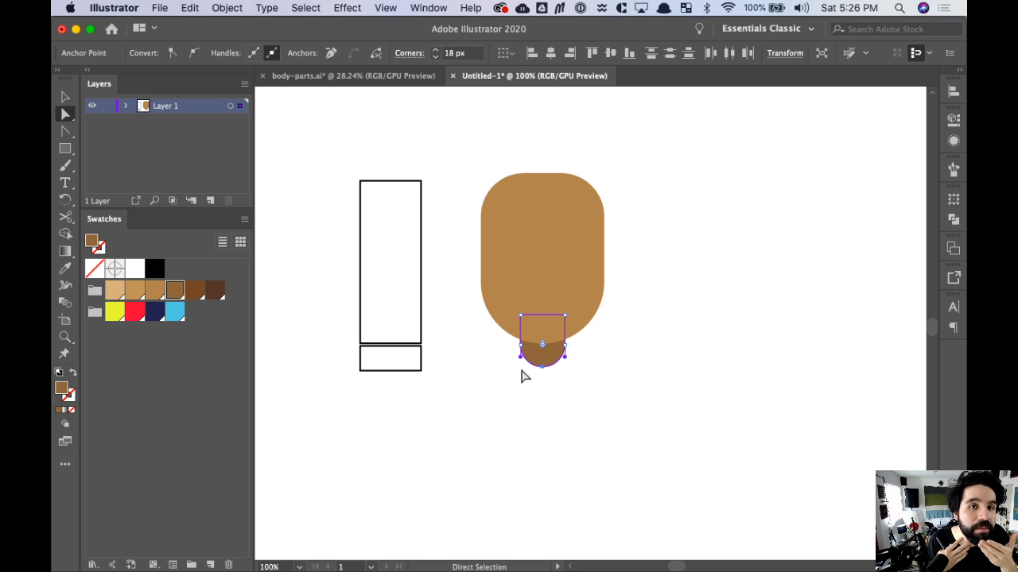
key("Down")
key("Down")
key("Down")
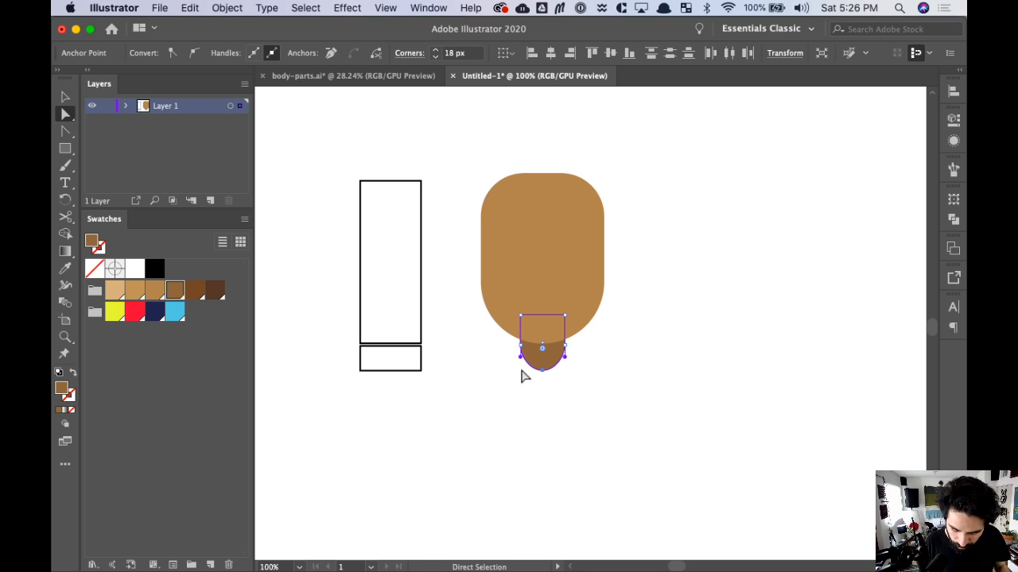
left_click(683, 331)
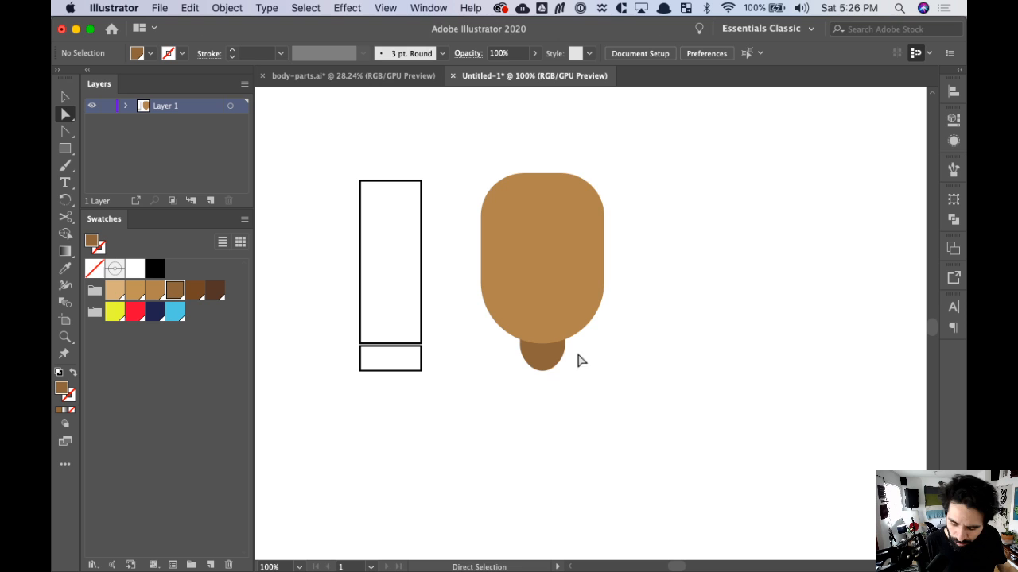
left_click(547, 320)
key("v")
left_click_drag(545, 315, 544, 312)
left_click(682, 308)
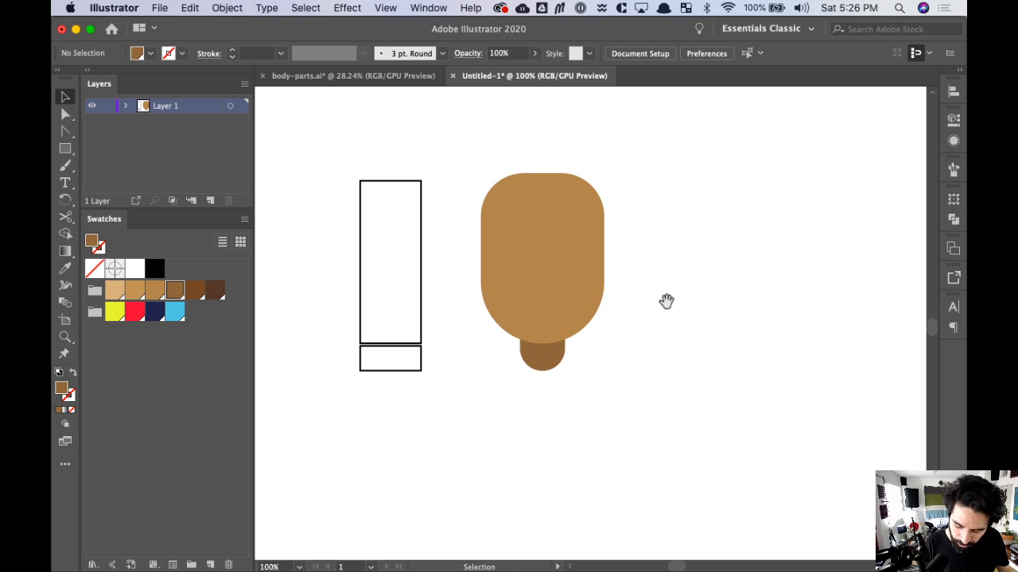
- Draw a circular ear in the darker skin tone, centred on the head's left edge around mid-height
left_click_drag(670, 258, 698, 295)
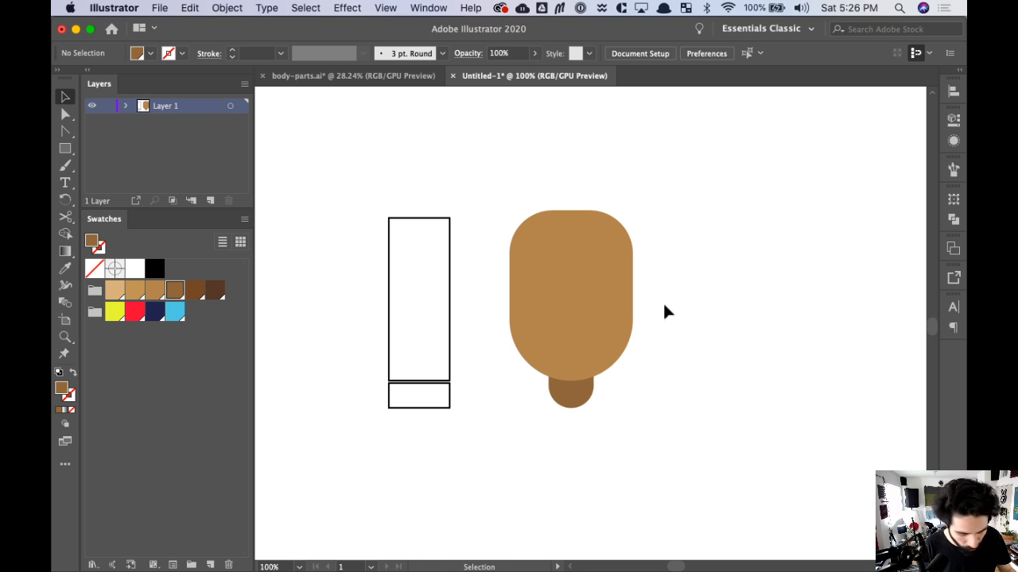
key("l")
left_click_drag(498, 286, 517, 305)
key("v")
- Duplicate the ear circle horizontally so that the copy is centred on the head's right edge
key("super+equal")
key("super+equal")
left_click_drag(768, 355, 685, 228)
left_click_drag(522, 209, 790, 258)
left_click(791, 387)
- Send the ear circle on the head's right edge to the back, behind the head
scroll(799, 374, "right", 3)
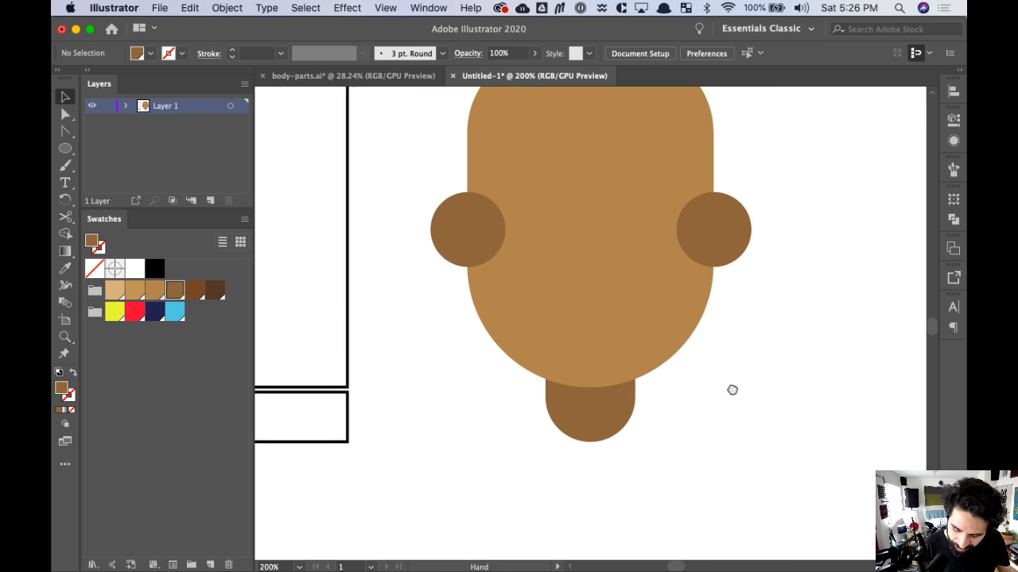
left_click(732, 243)
left_click(732, 244)
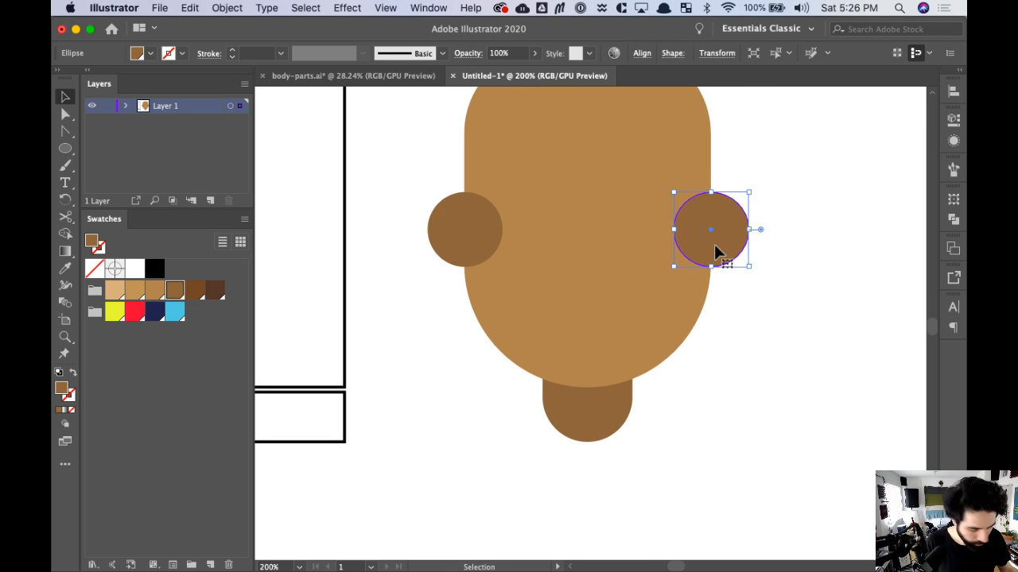
key("super+shift+bracketleft")
left_click(805, 367)
scroll(801, 373, "up", 3)
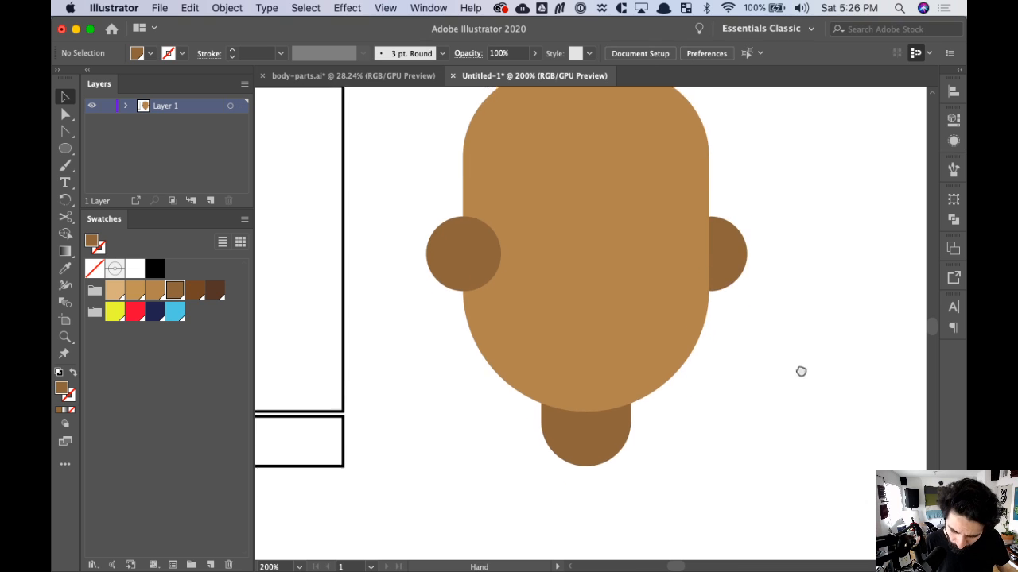
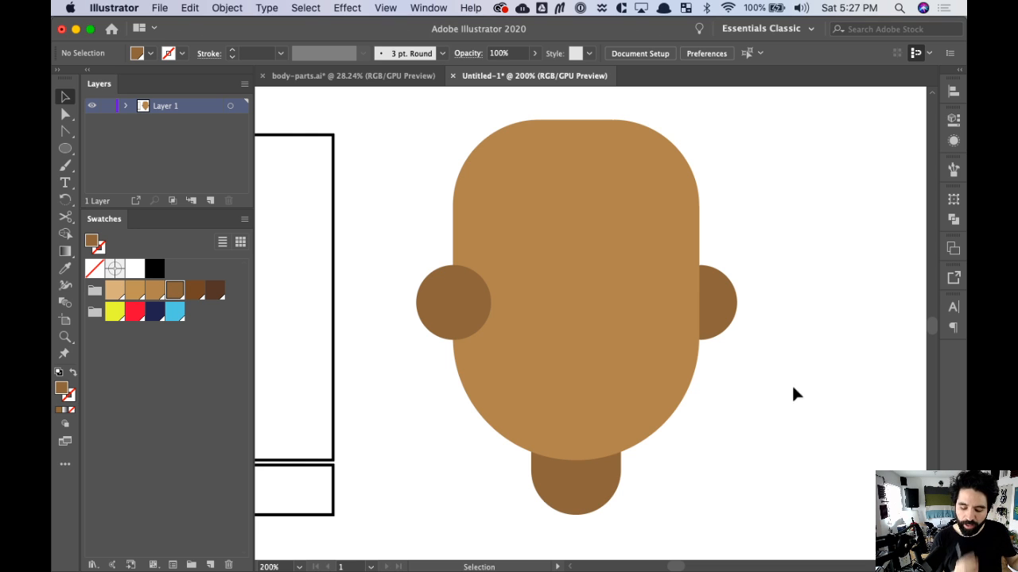
- Recolour the ear circle on the head's left edge to match the head's skin tone, sampling the head with the Eyedropper
left_click(450, 302)
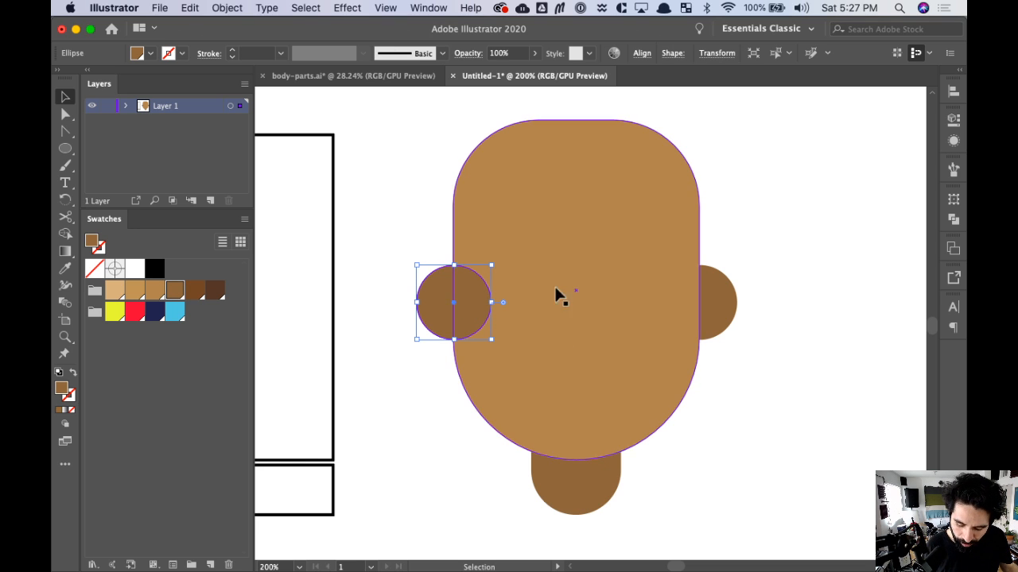
left_click(792, 320)
left_click(730, 306)
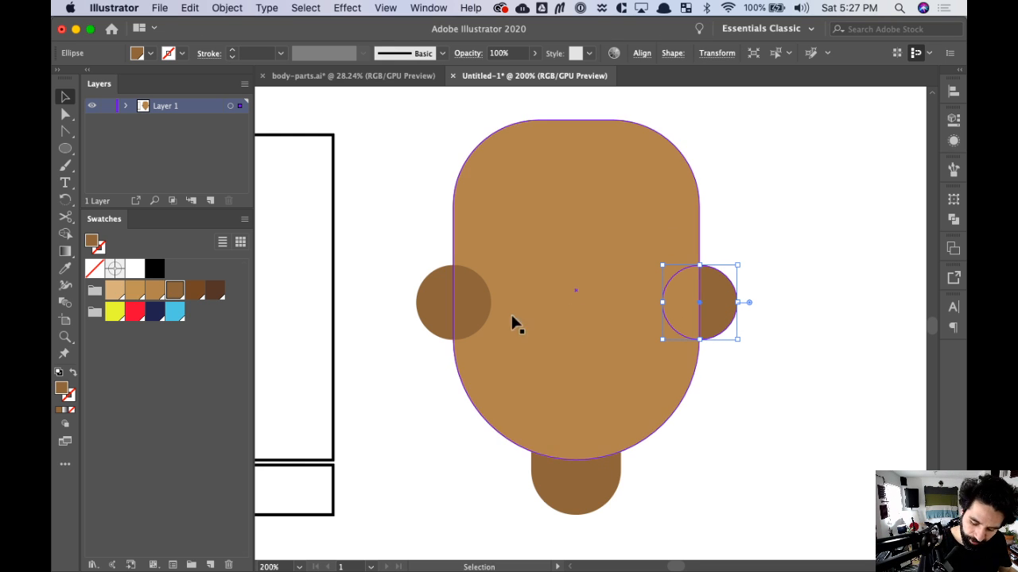
left_click(477, 321)
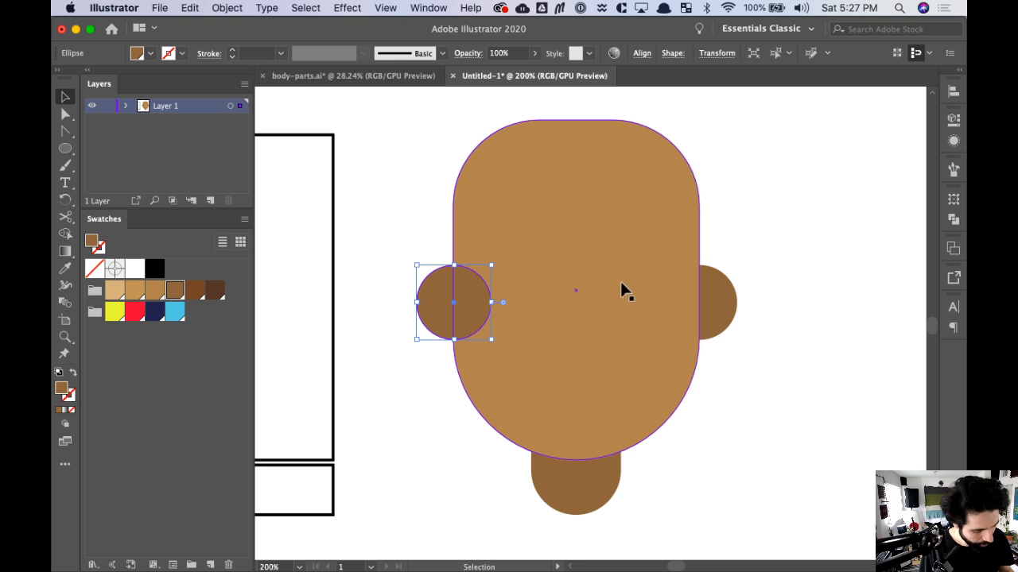
key("i")
left_click(547, 224)
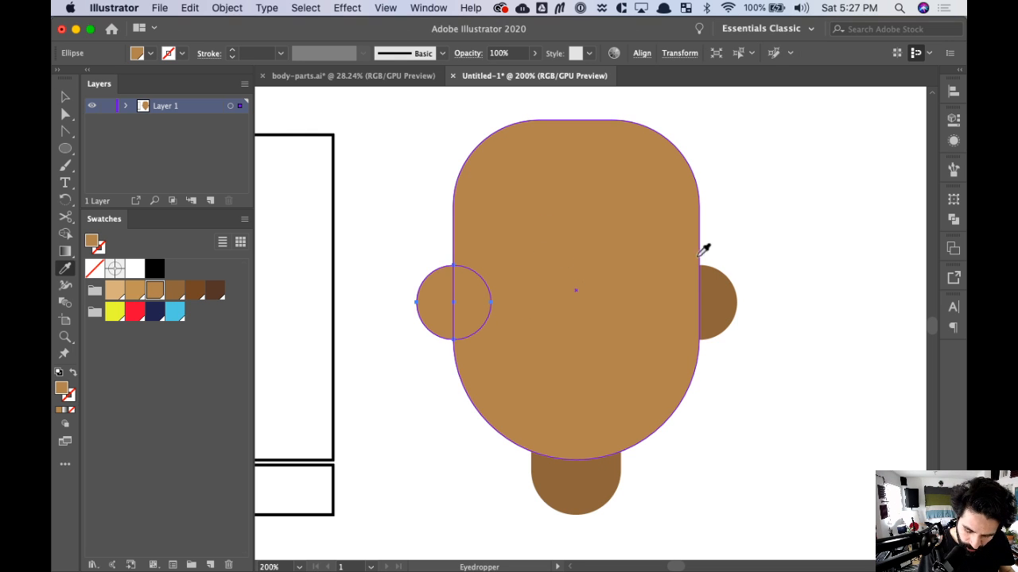
- Match the ear circle on the head's right edge to the head's skin tone with the Eyedropper and deselect it
key("v")
left_click(710, 301)
key("i")
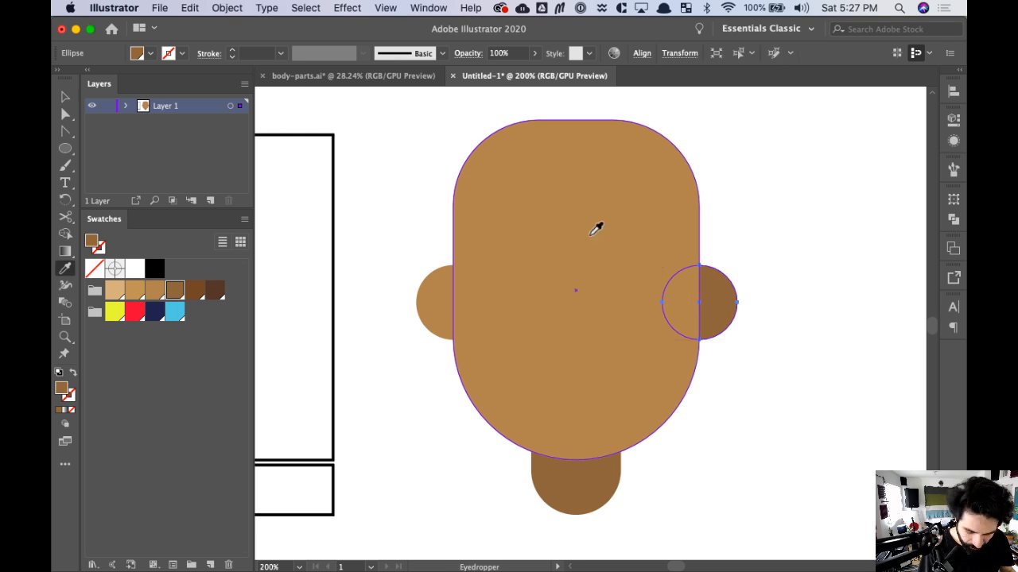
left_click(594, 237)
key("v")
left_click(771, 301)
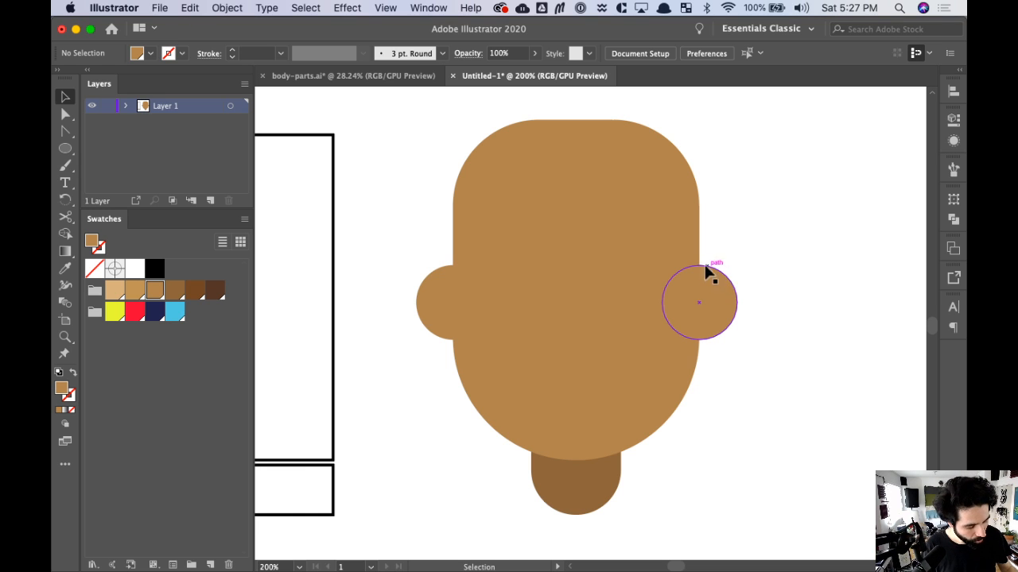
key("o")
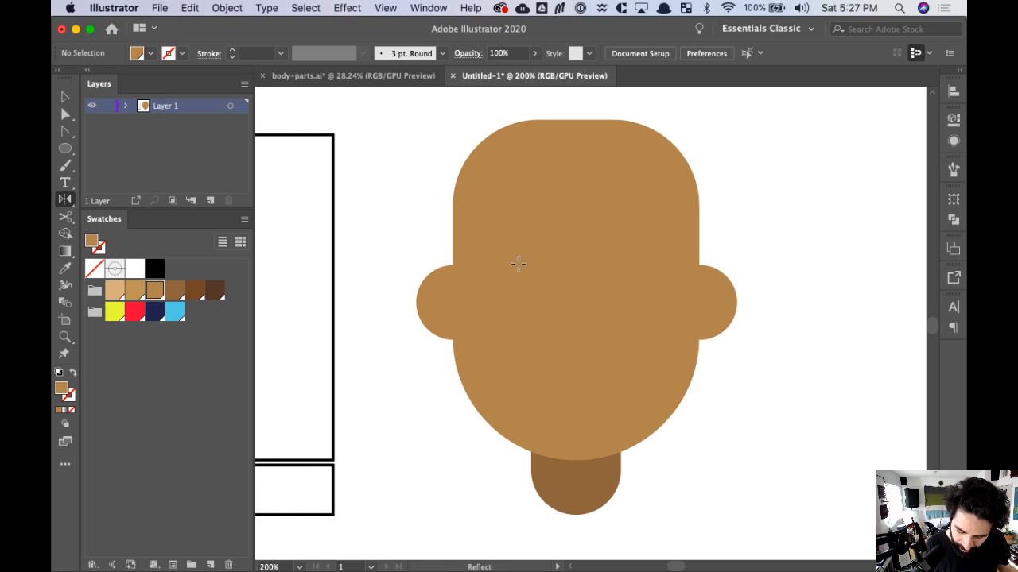
left_click(543, 292)
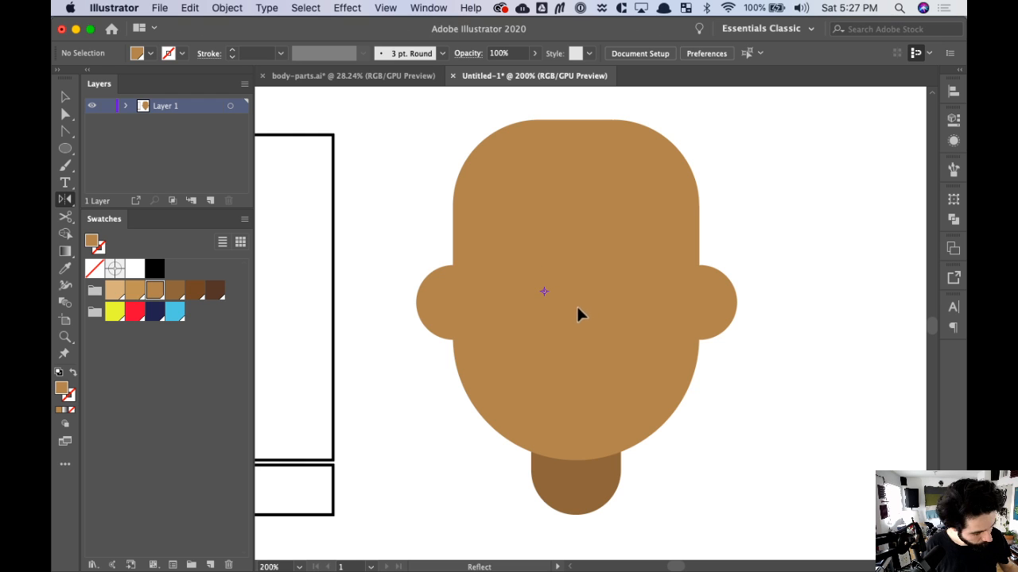
key("v")
left_click(534, 287)
left_click(744, 232)
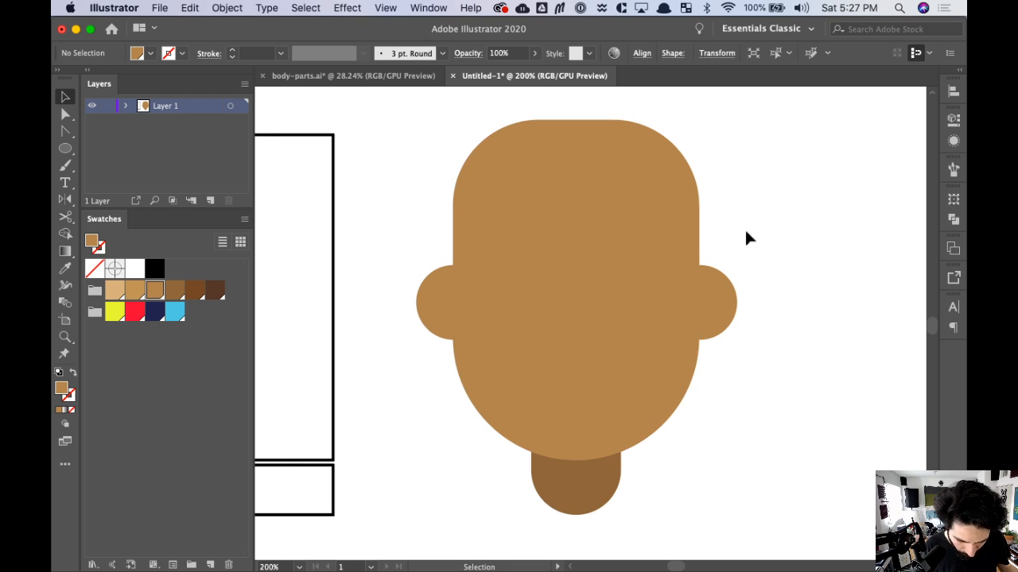
- Draw a small upright oval for an eye on the face, just left of centre and slightly above ear mid-height
key("l")
left_click_drag(525, 255, 555, 297)
key("v")
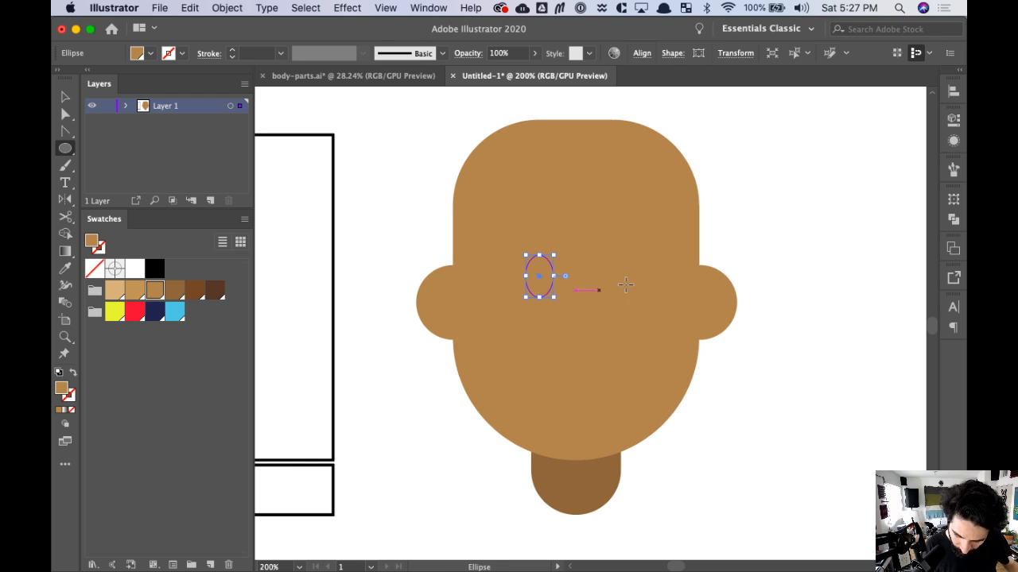
- Fill the small eye ellipse on the face with the black swatch
key("super+a")
left_click(766, 347)
key("super+y")
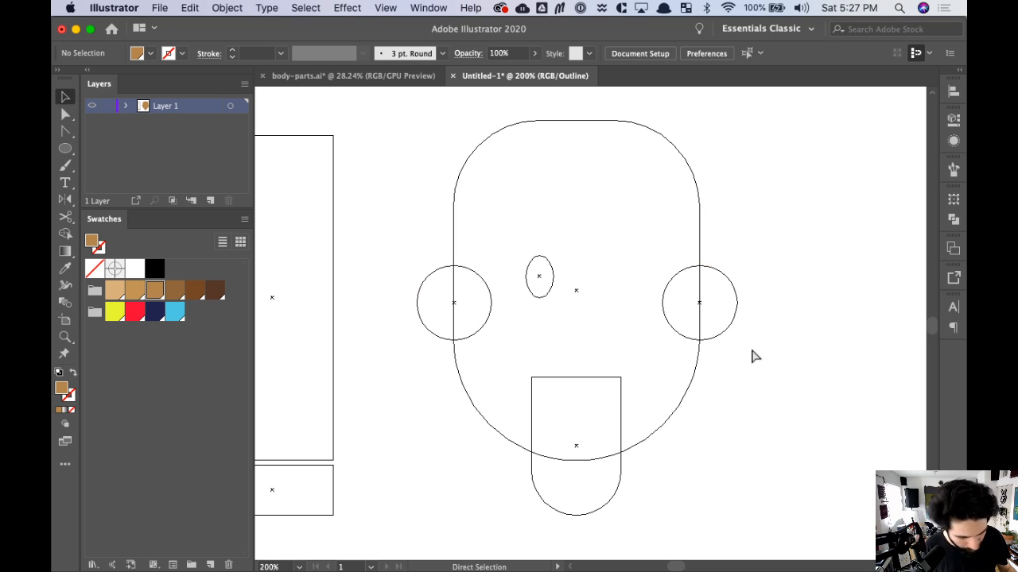
key("super+y")
left_click(546, 285)
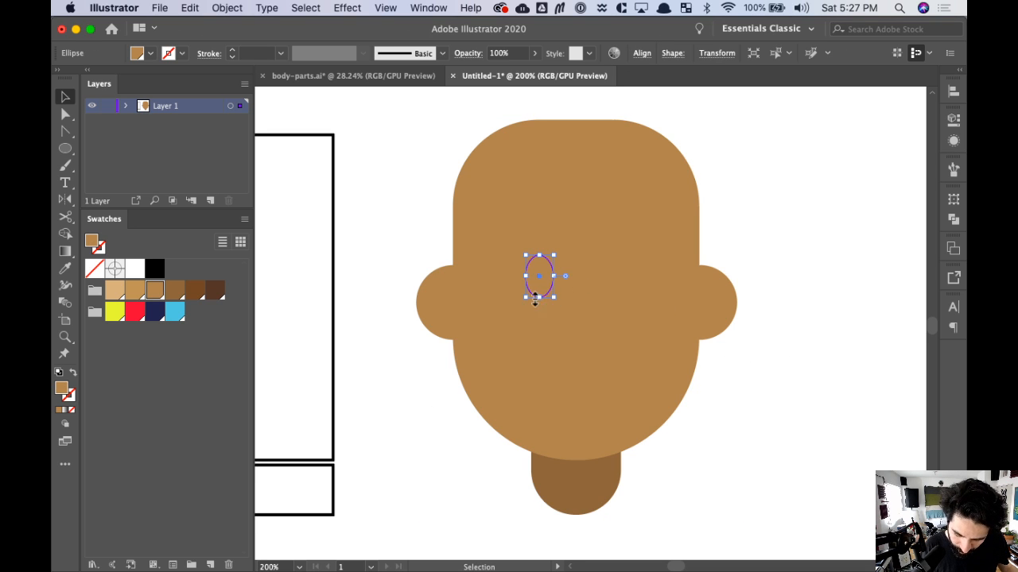
left_click(162, 269)
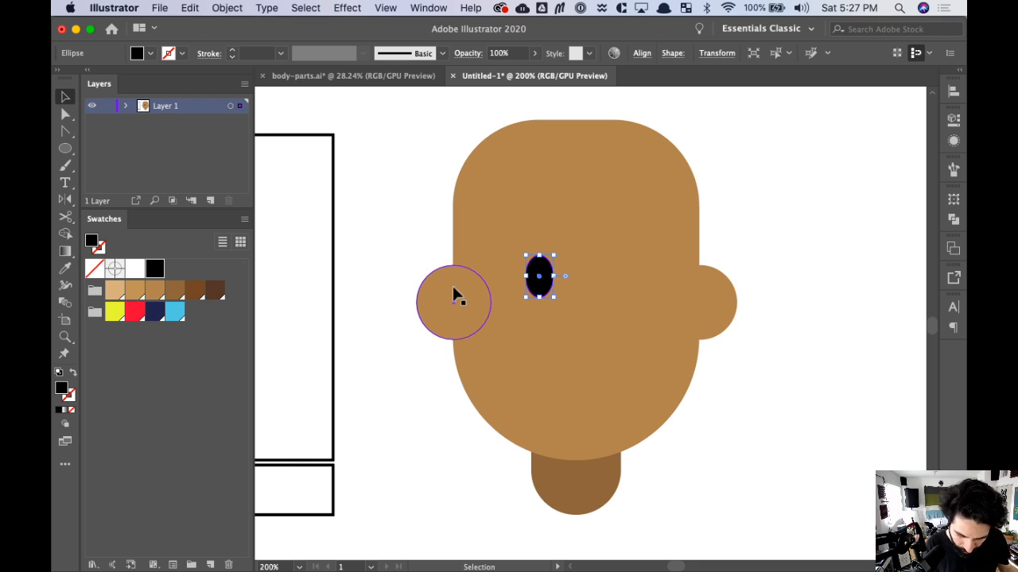
- Edit the black swatch to a very dark blue with HSB values of hue 214, saturation 58 and brightness 12
double_click(154, 274)
left_click_drag(222, 120, 398, 198)
left_click(344, 267)
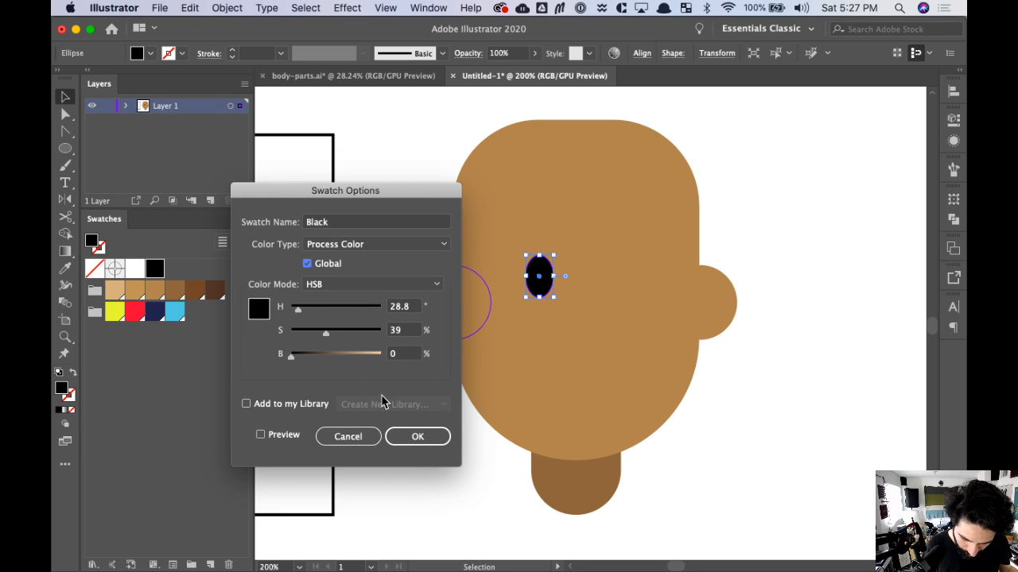
left_click(310, 354)
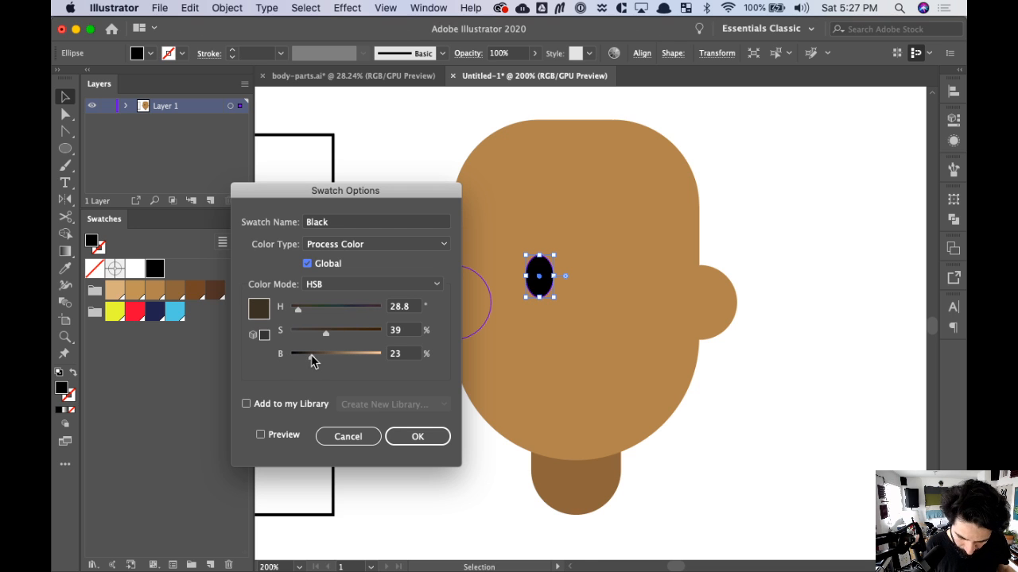
left_click_drag(314, 361, 302, 359)
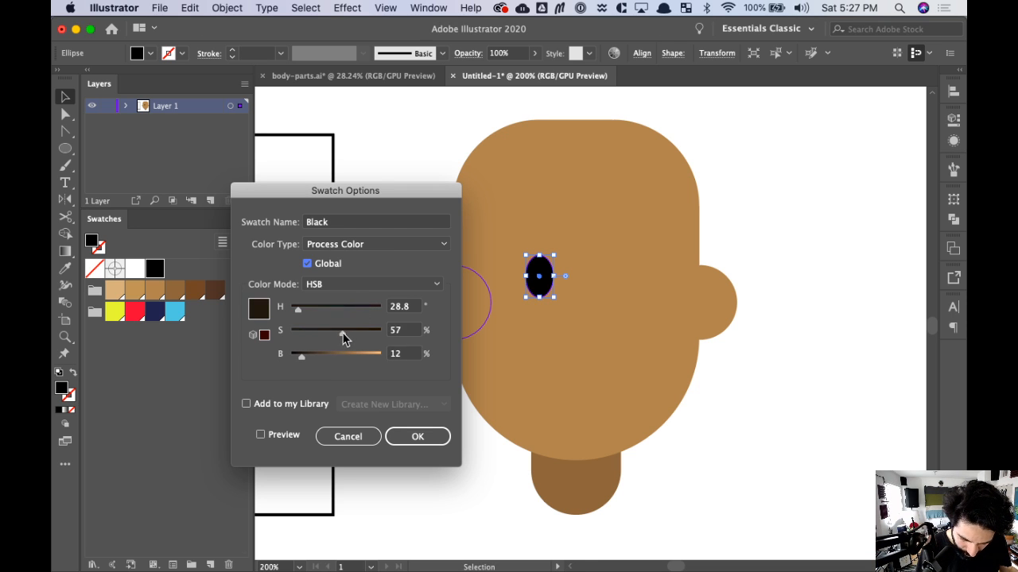
left_click_drag(317, 312, 342, 321)
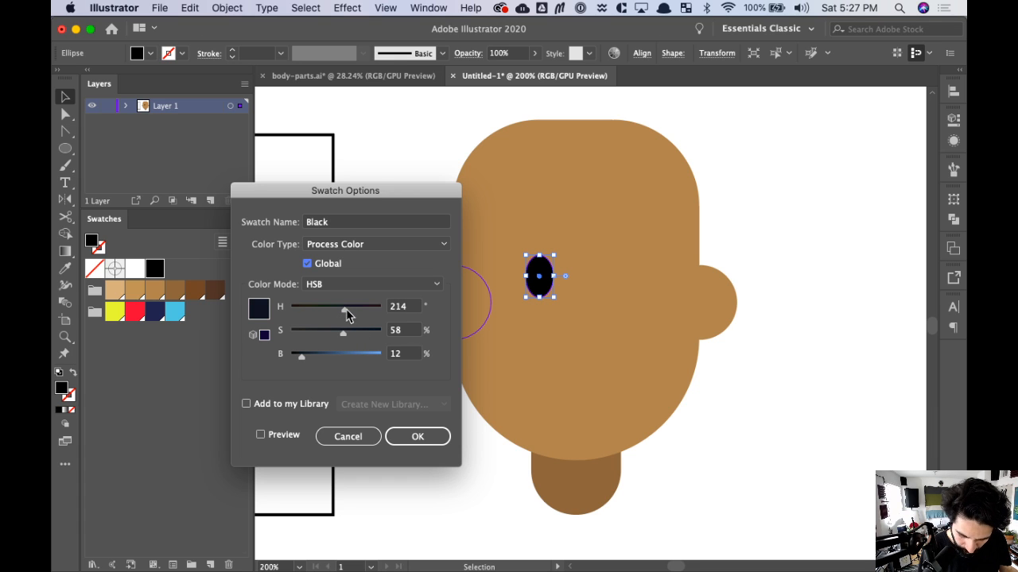
left_click(417, 437)
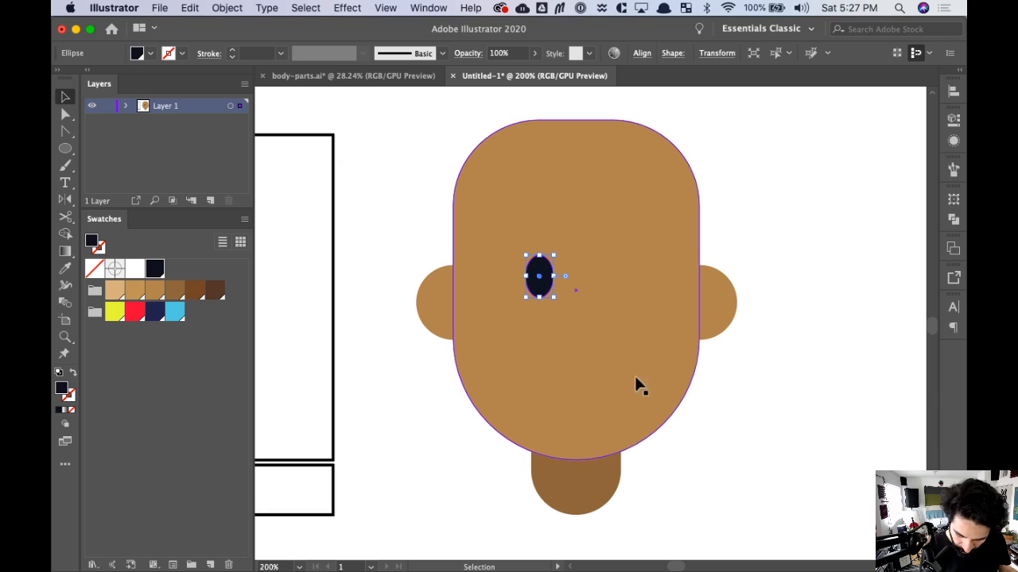
- Edit the dark blue swatch again to make it a slightly brighter navy, and deselect the eye
double_click(157, 272)
left_click(366, 356)
left_click_drag(362, 363, 354, 339)
left_click(416, 437)
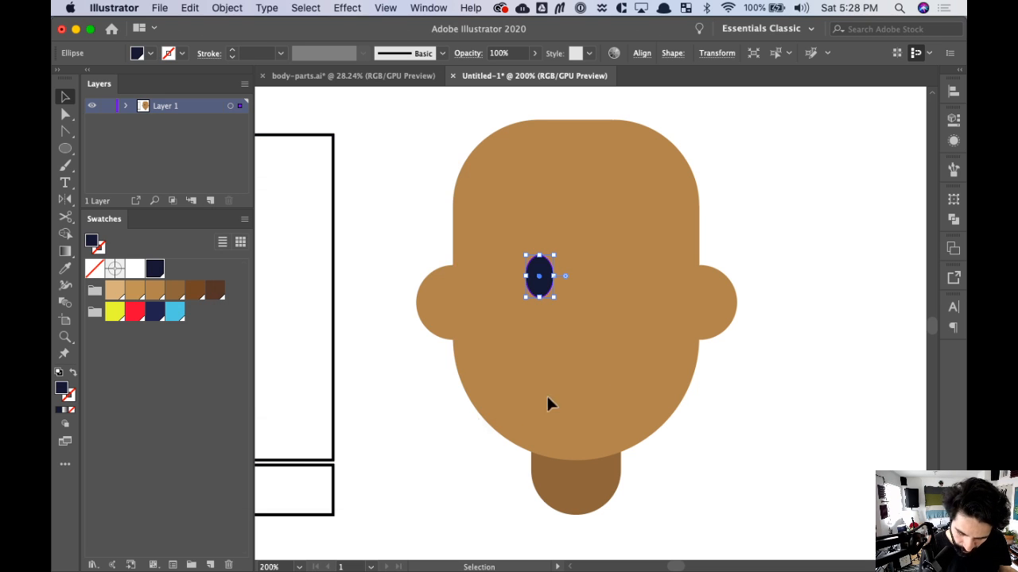
left_click(779, 283)
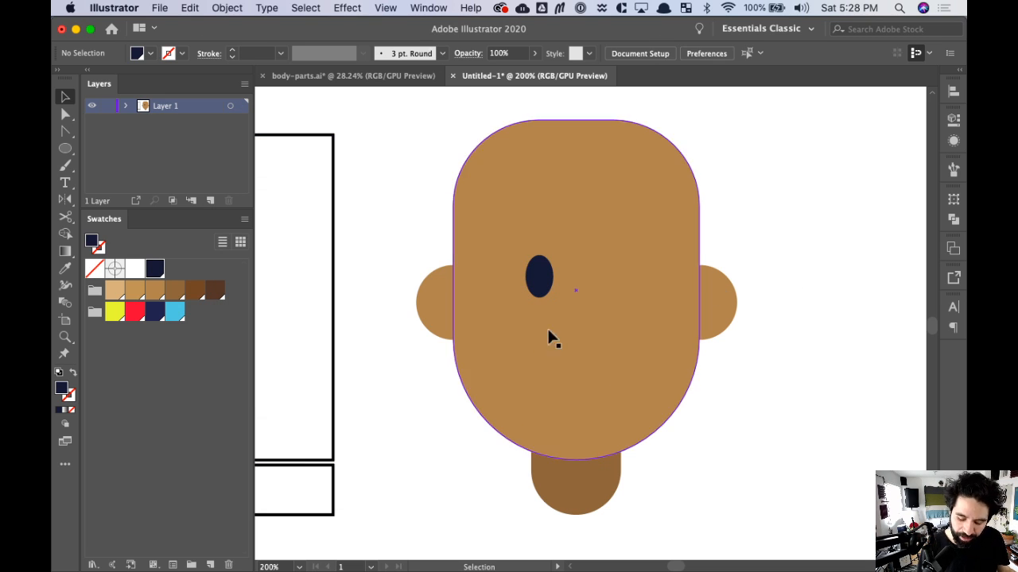
- Place a copy of the navy eye level with the original on the right half of the face
scroll(572, 306, "right", 2)
scroll(573, 306, "down", 1)
left_click(512, 282)
left_click_drag(514, 285, 615, 288)
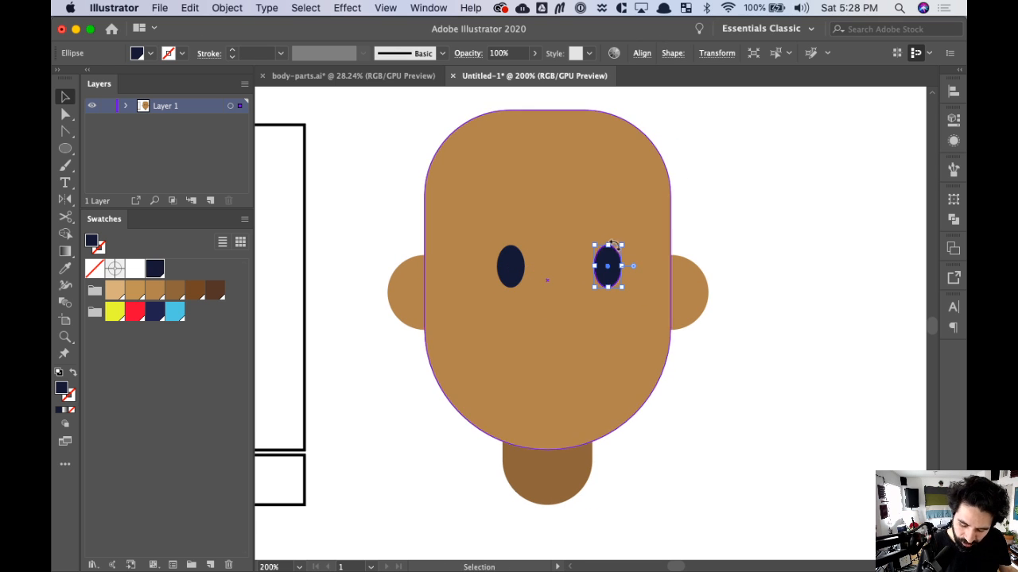
- Nudge the right eye horizontally to widen the gap between the two eyes slightly, and deselect it
key("super+equal")
key("super+equal")
scroll(668, 359, "left", 3)
scroll(668, 359, "down", 2)
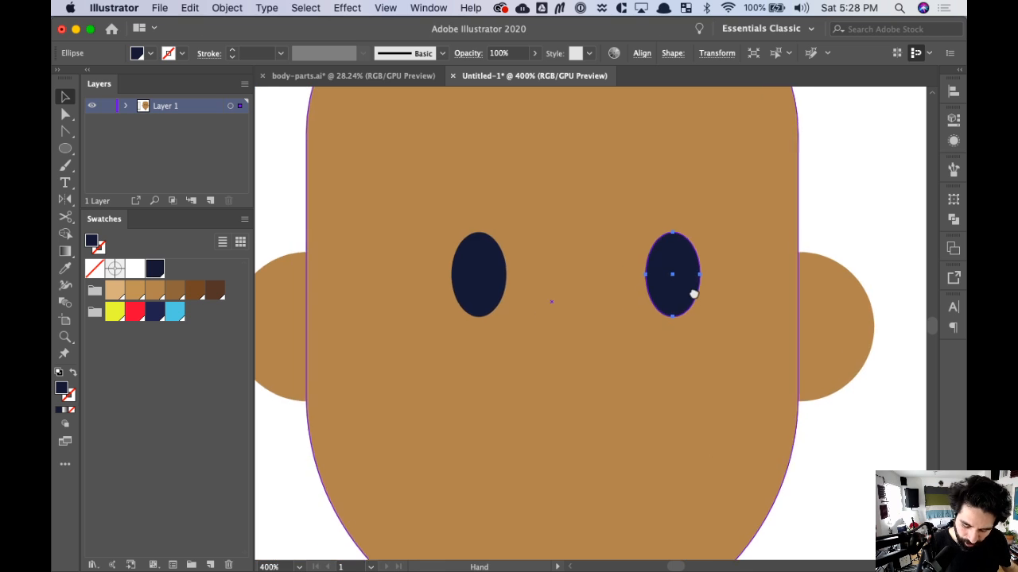
key("super+minus")
key("super+minus")
left_click(498, 333)
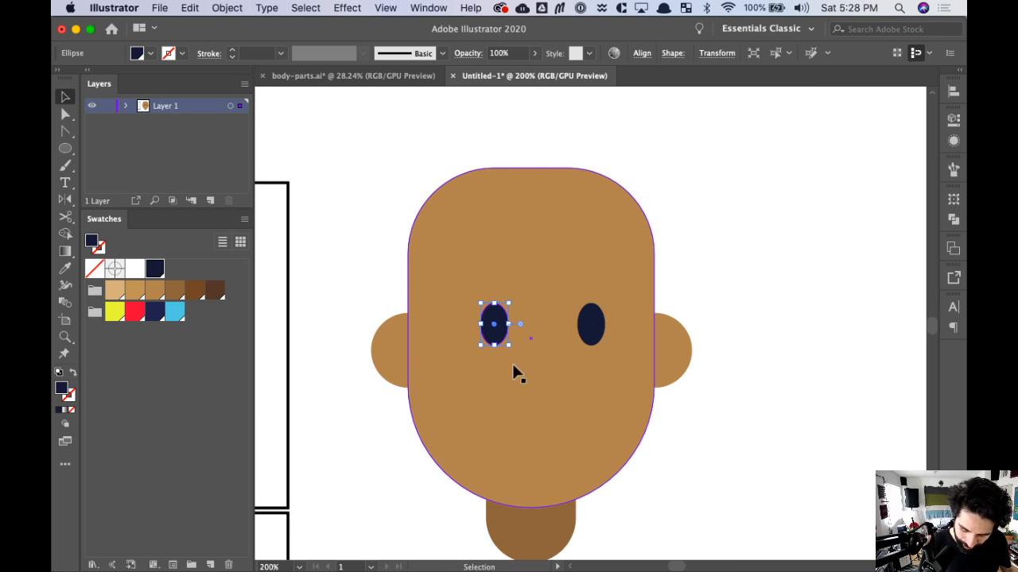
key("super+equal")
left_click_drag(710, 388, 586, 304)
left_click(588, 288)
key("shift+Right")
key("shift+Right")
key("Left")
key("Left")
key("Left")
key("Left")
key("Left")
key("Left")
key("Left")
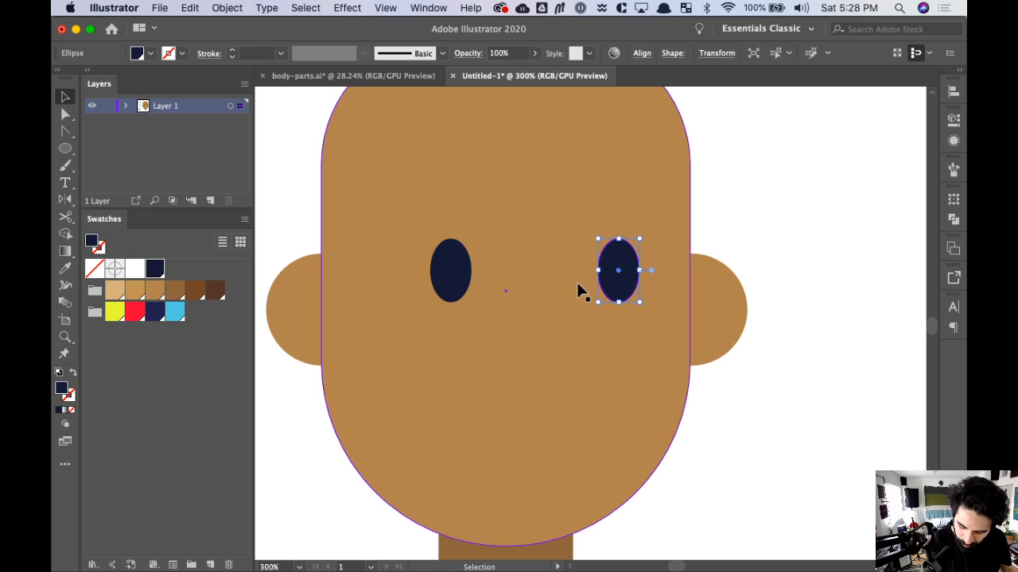
left_click(721, 214)
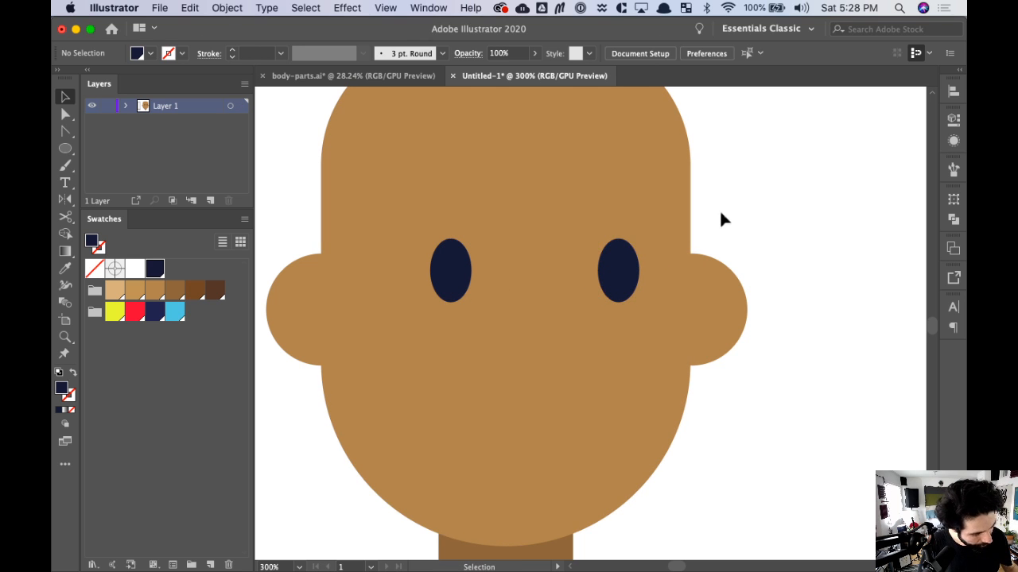
- Draw a vertical three-point Pen path about 32 px tall between the eyes and curve its lower segment outward to the right as a nose
key("p")
left_click(546, 239)
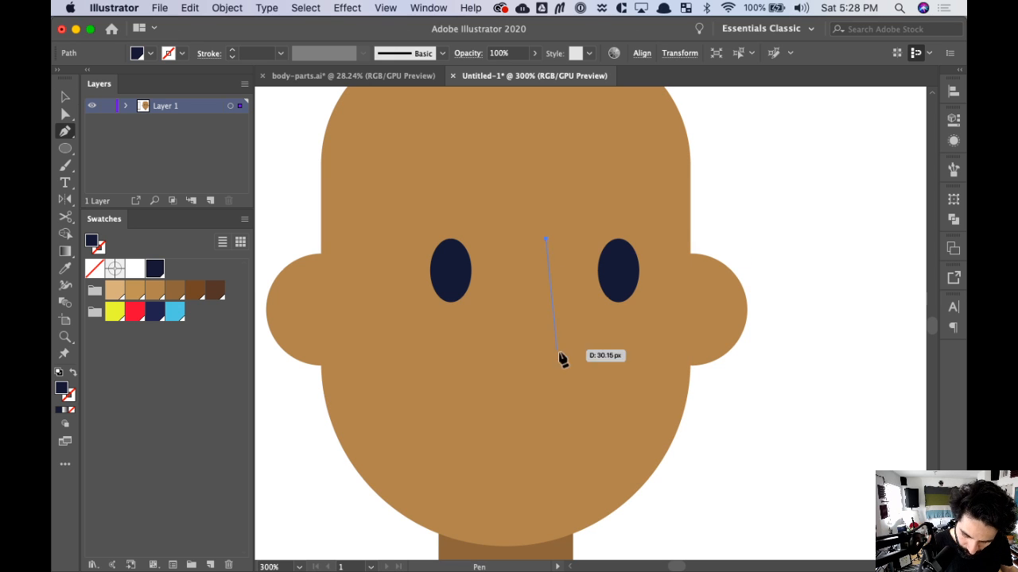
left_click(546, 316)
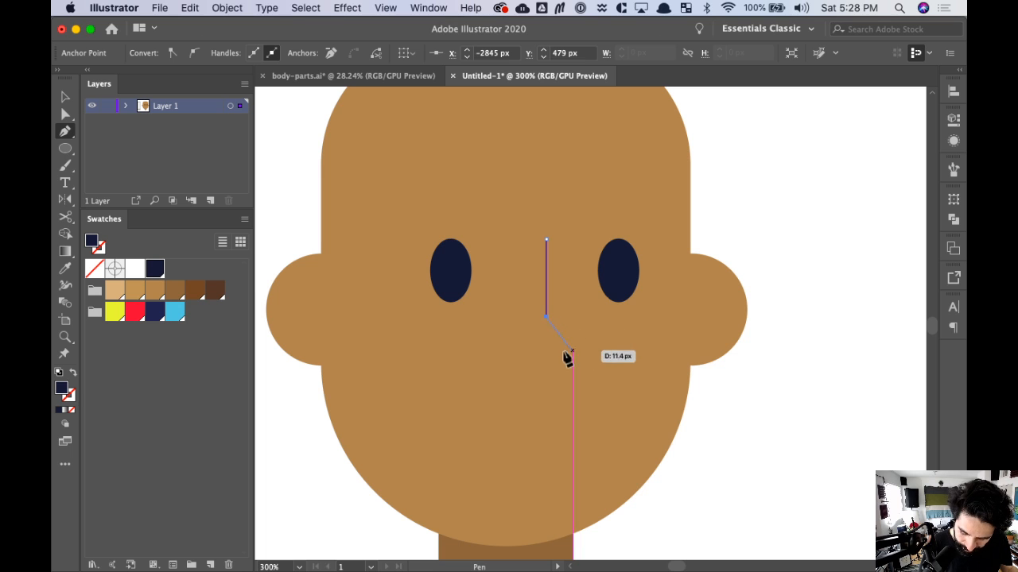
left_click(546, 357)
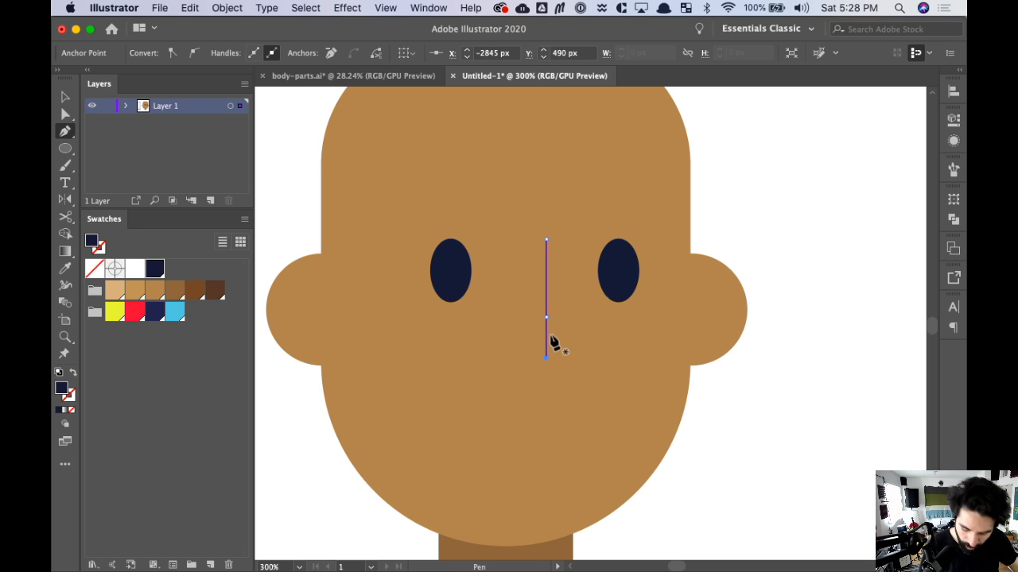
key("shift+c")
left_click_drag(554, 346, 570, 341)
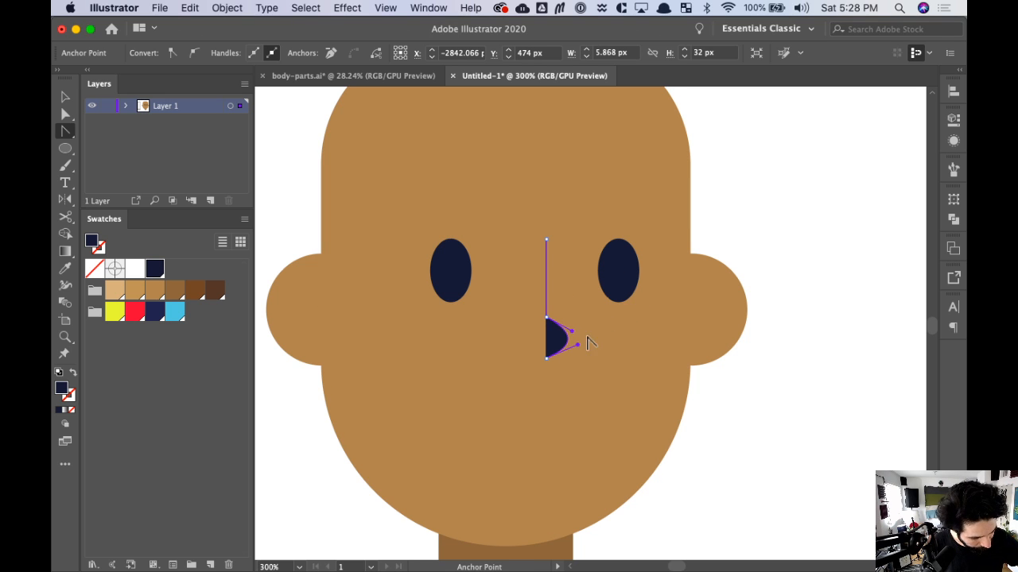
- Swap the nose path's fill and stroke so that it has a navy outline and no fill
key("super+equal")
key("super+equal")
scroll(636, 354, "right", 2)
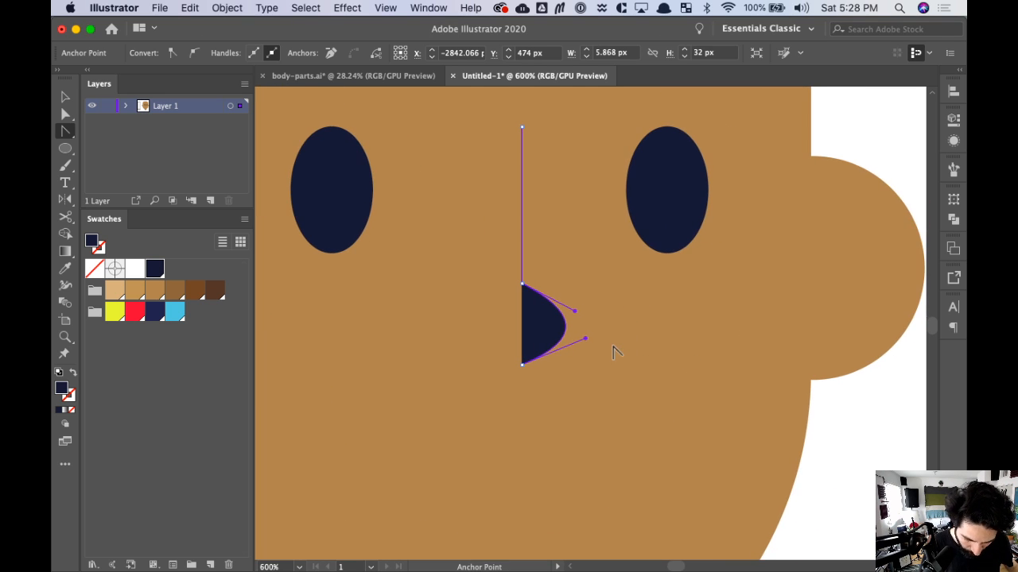
left_click(71, 373)
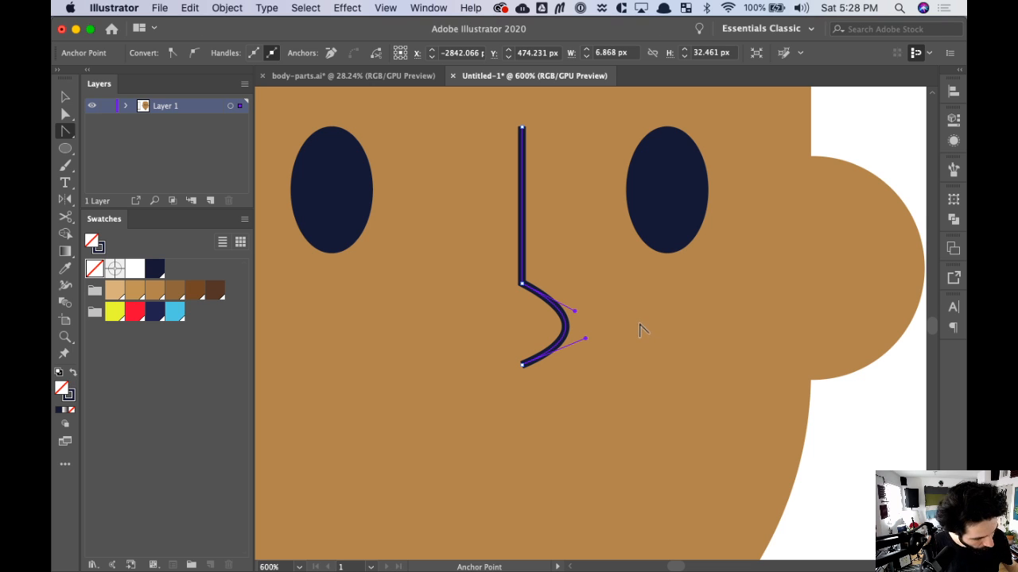
- Adjust both curve handles of the nose's lower segment to form an even half-round nose tip, and deselect the path
key("a")
left_click_drag(574, 310, 586, 286)
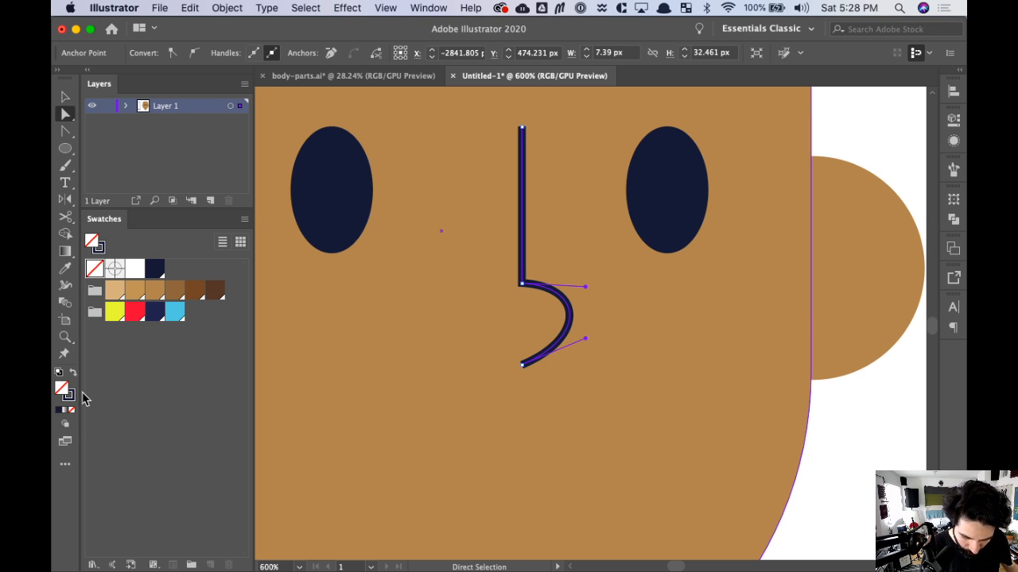
left_click_drag(585, 338, 593, 366)
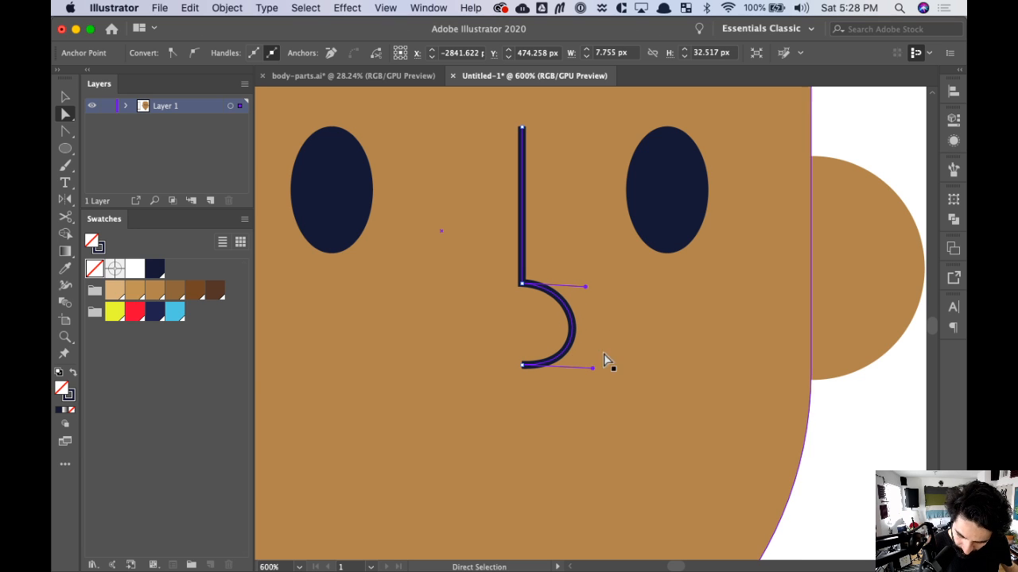
left_click_drag(586, 287, 587, 280)
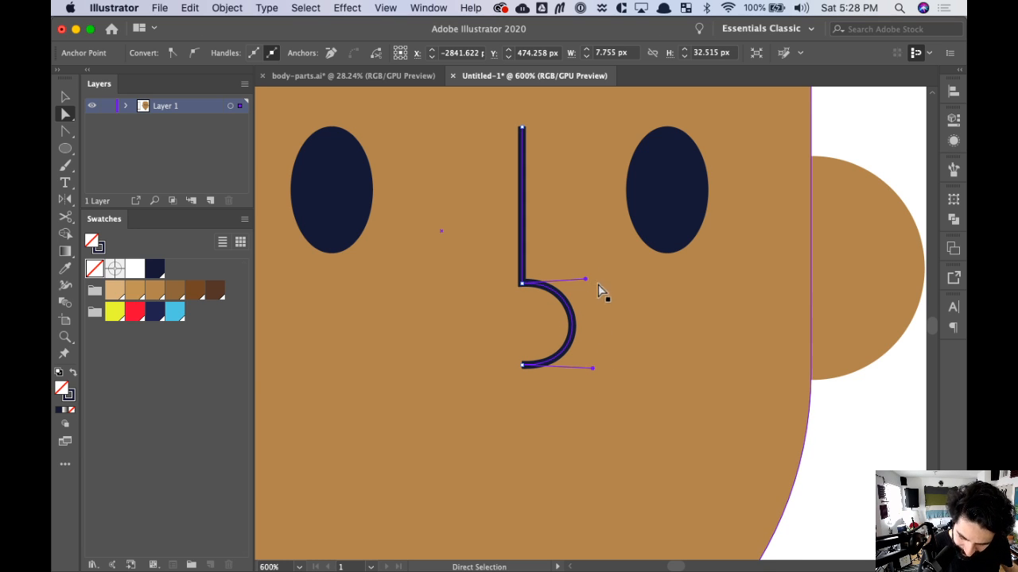
key("super+minus")
key("super+minus")
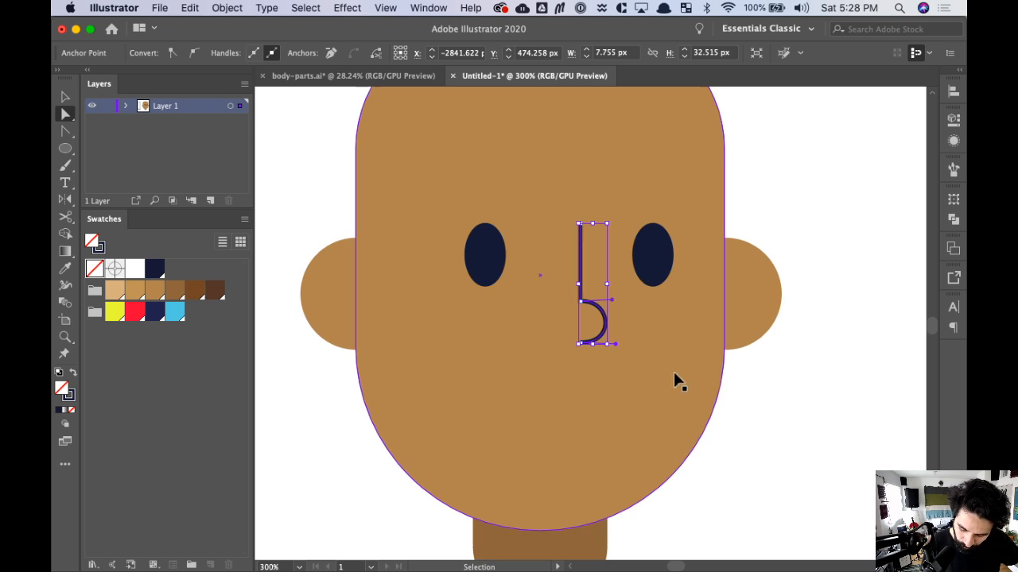
left_click(780, 377)
left_click_drag(779, 379, 757, 390)
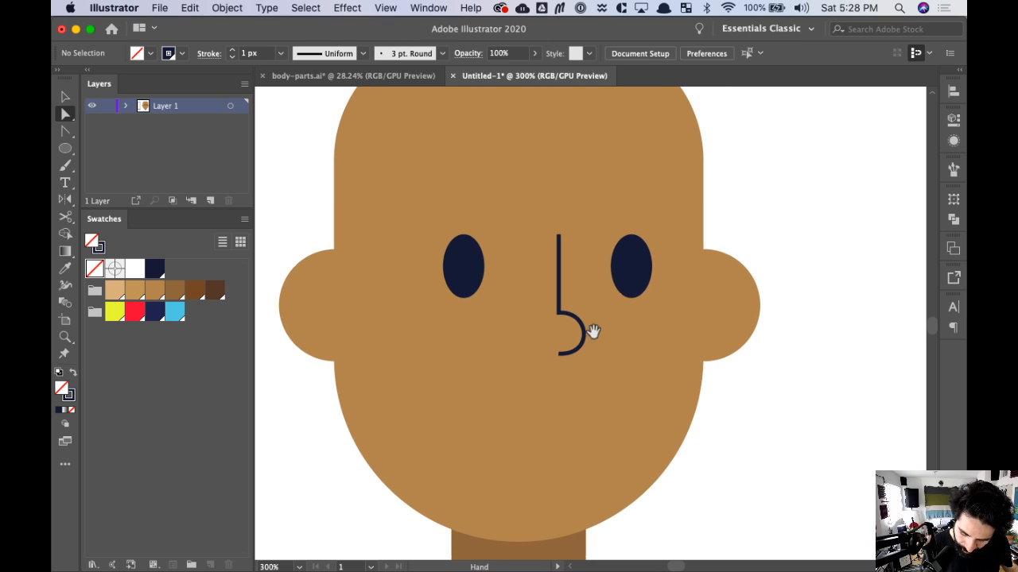
- Draw a navy Pen line above the left eye and bend it upward into an arched eyebrow about 26 px wide and 10 px high
left_click(558, 274)
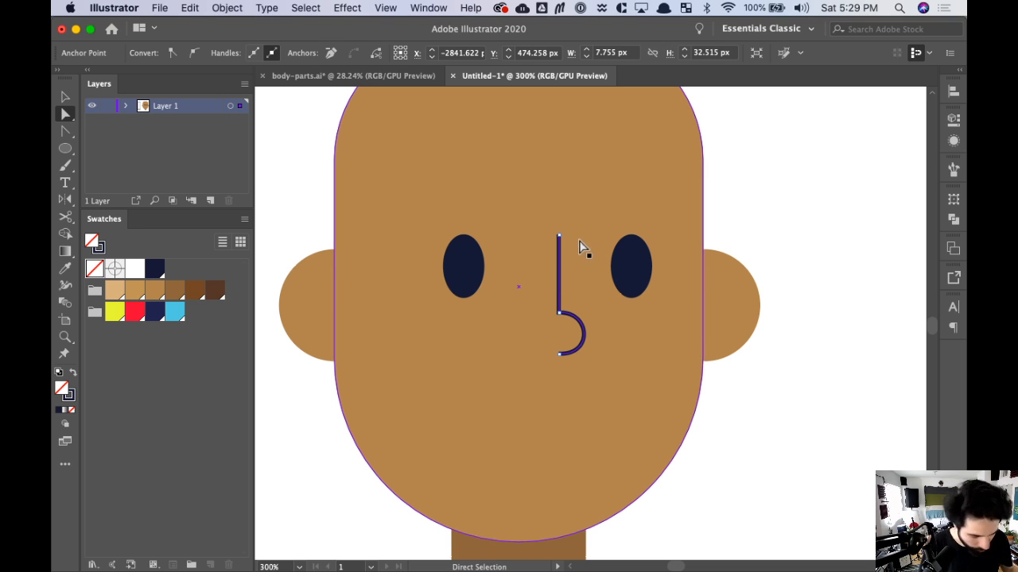
key("p")
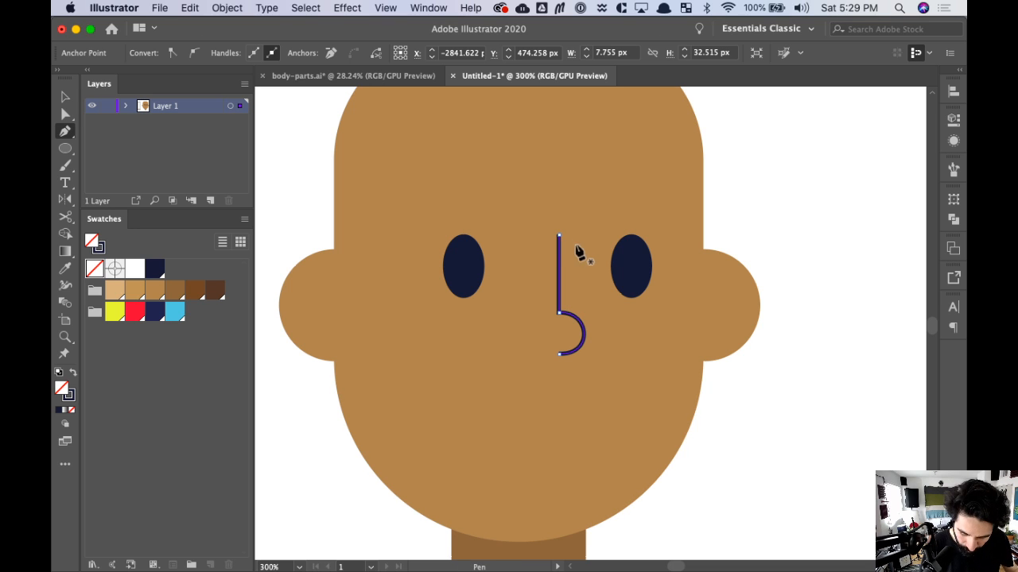
left_click(420, 205)
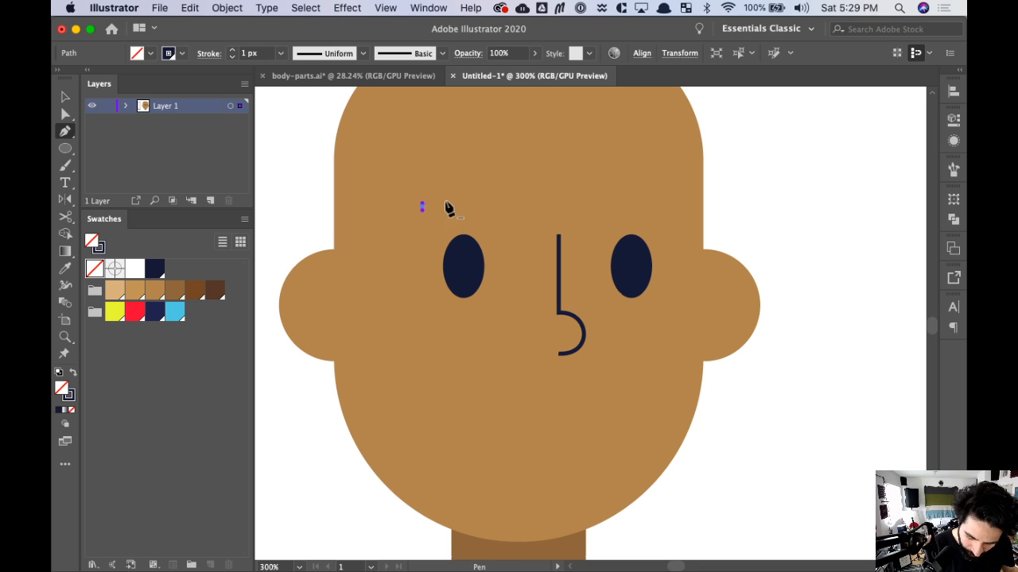
left_click(515, 206)
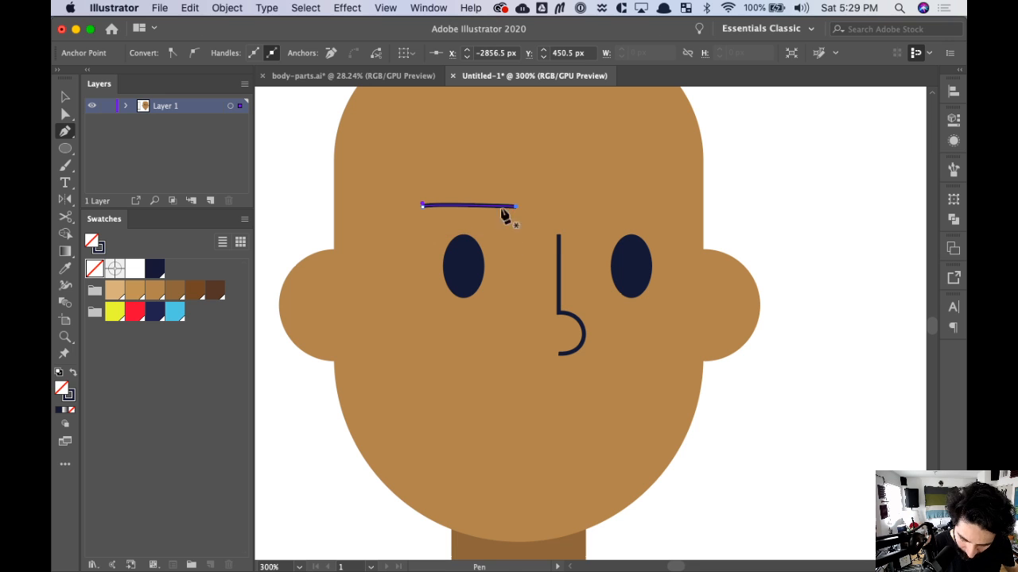
key("shift+c")
left_click_drag(468, 213, 442, 159)
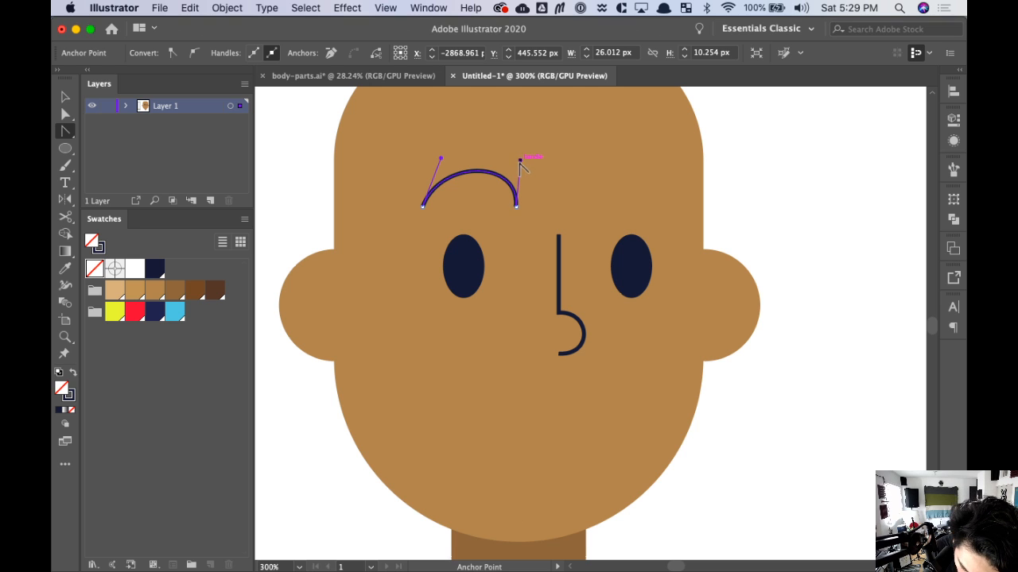
left_click_drag(520, 160, 512, 163)
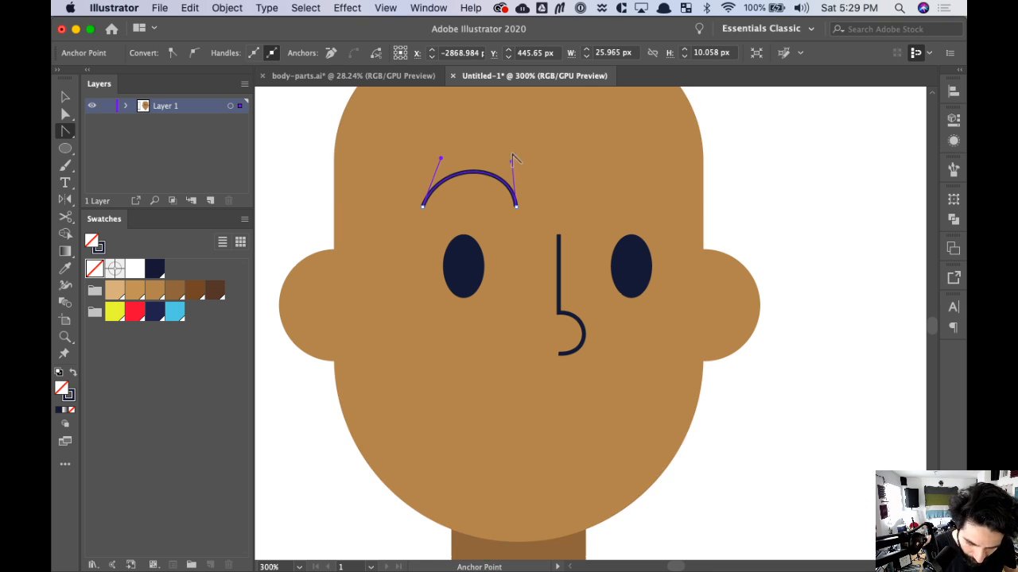
left_click(232, 107)
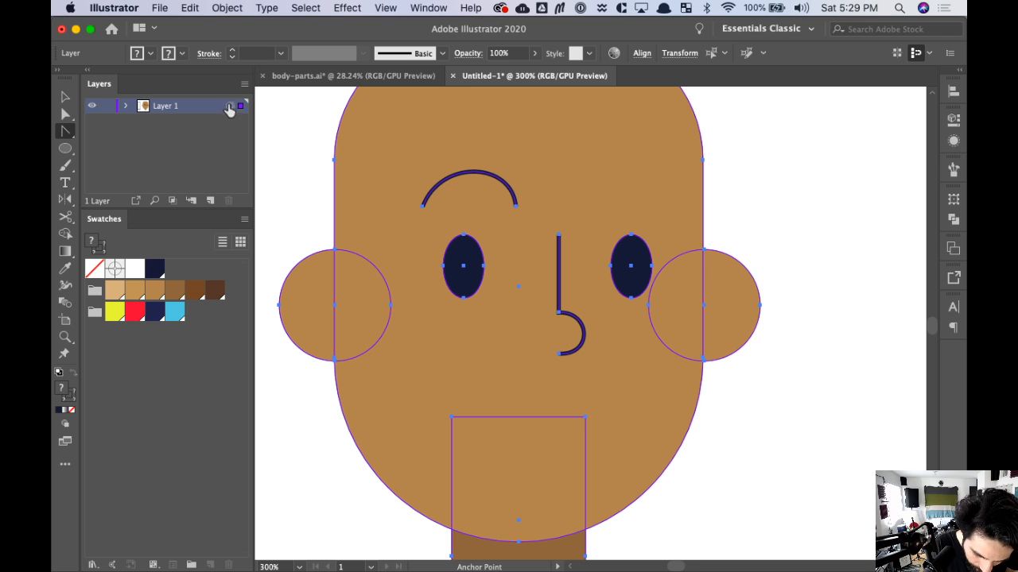
double_click(176, 109)
left_click(242, 109)
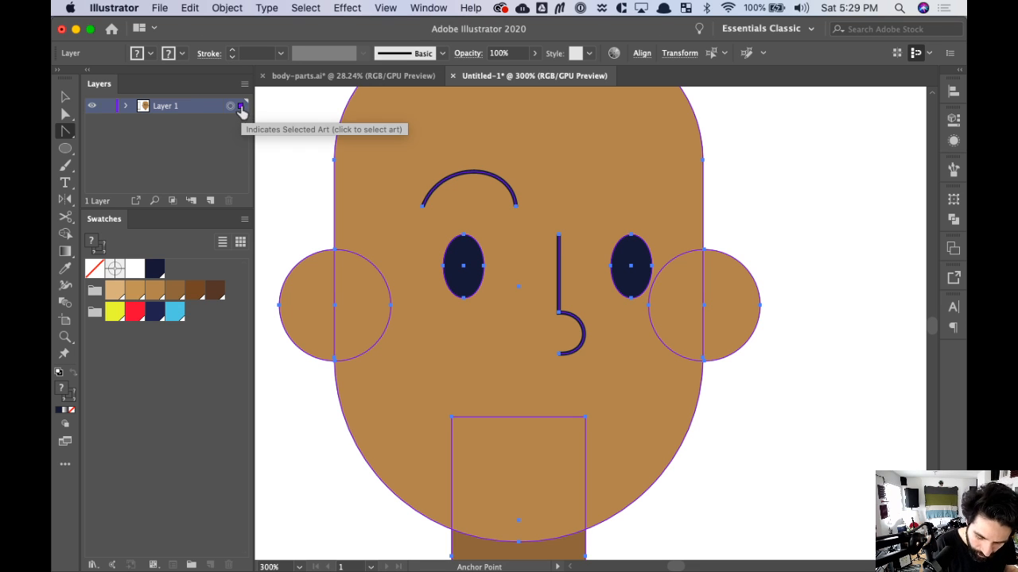
left_click(244, 83)
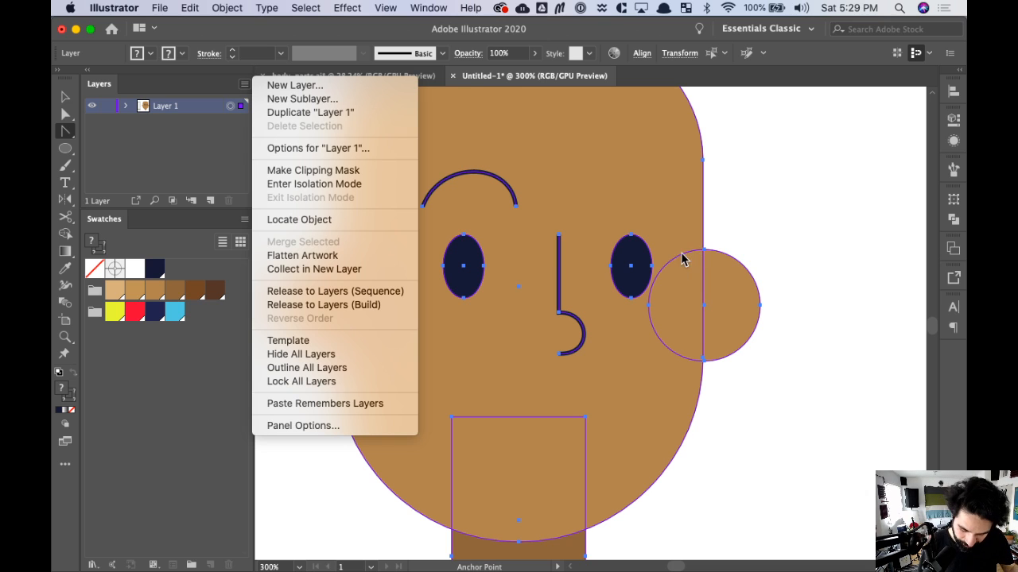
left_click(215, 147)
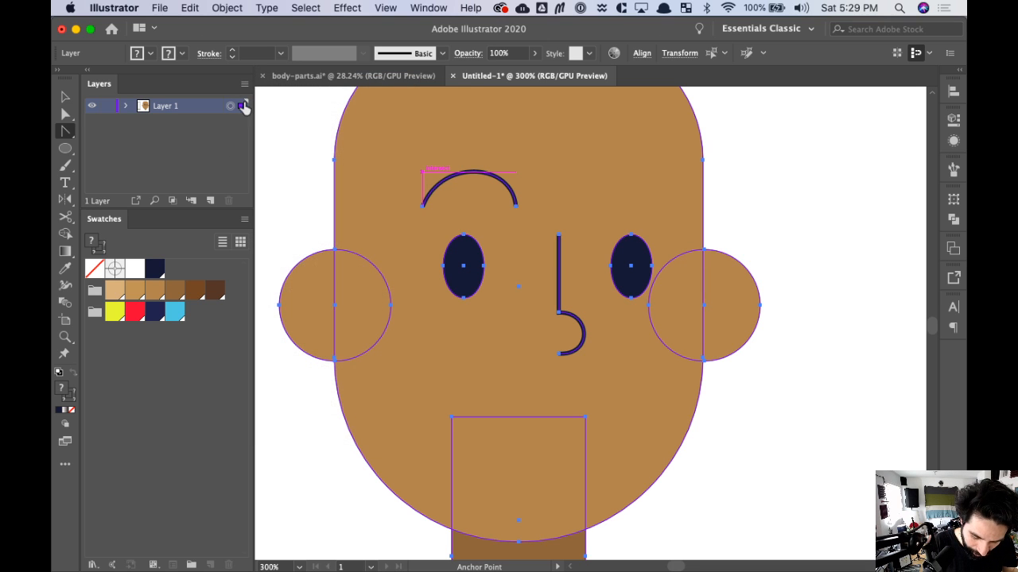
left_click(242, 106)
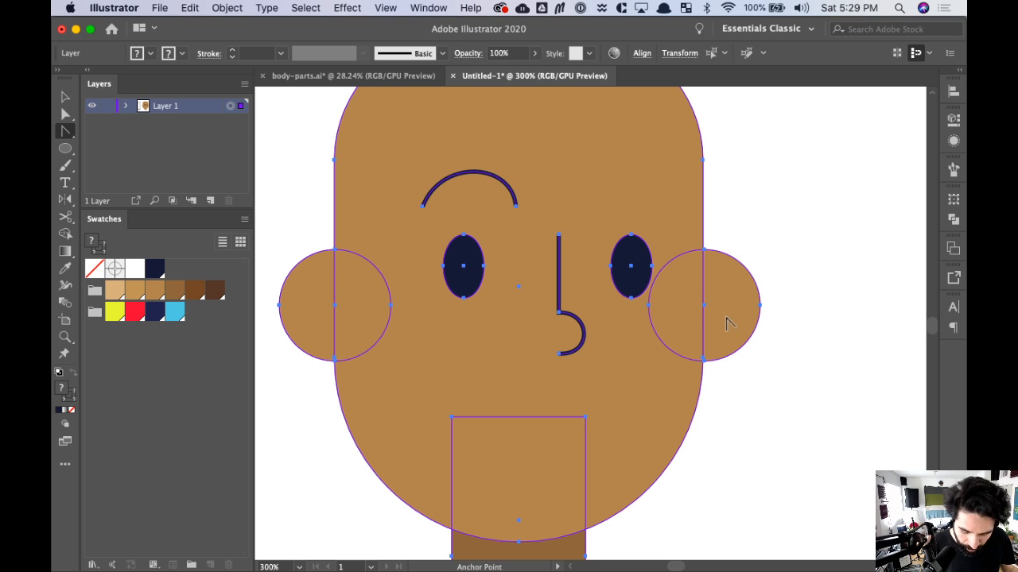
left_click_drag(749, 337, 695, 324)
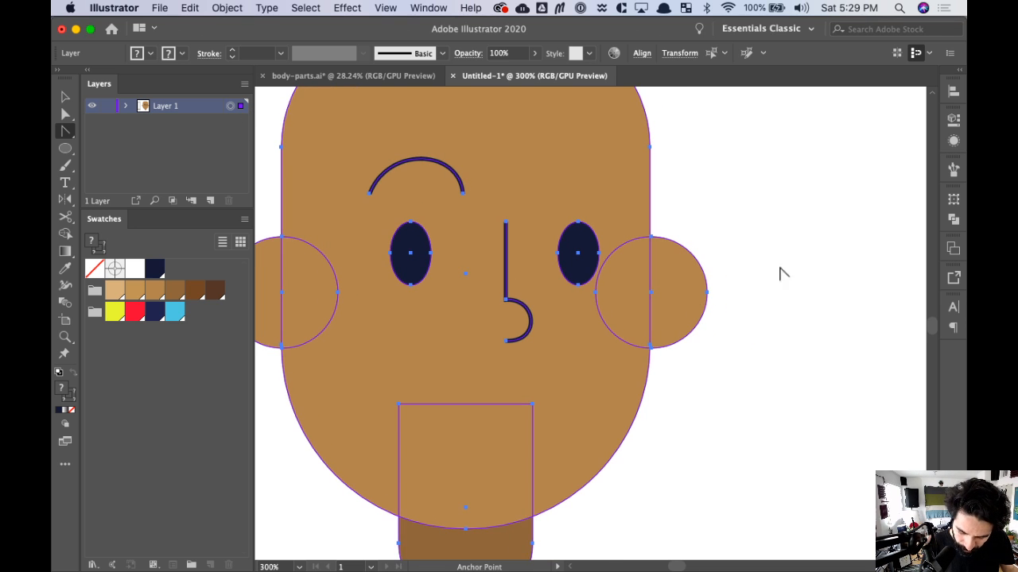
key("v")
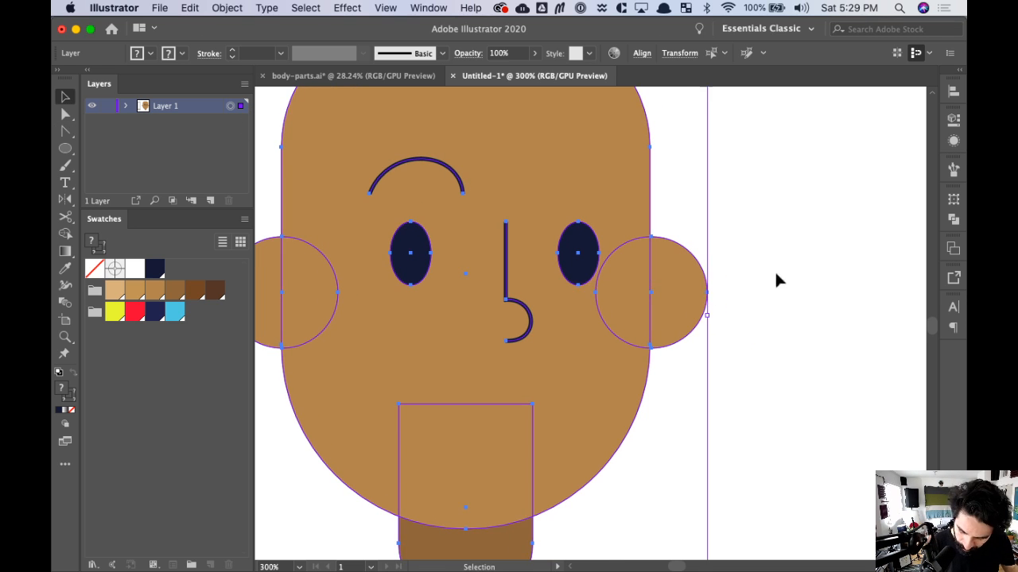
left_click(782, 280)
- Lower the left eyebrow slightly and place a copy of it level with it above the right eye
key("super+minus")
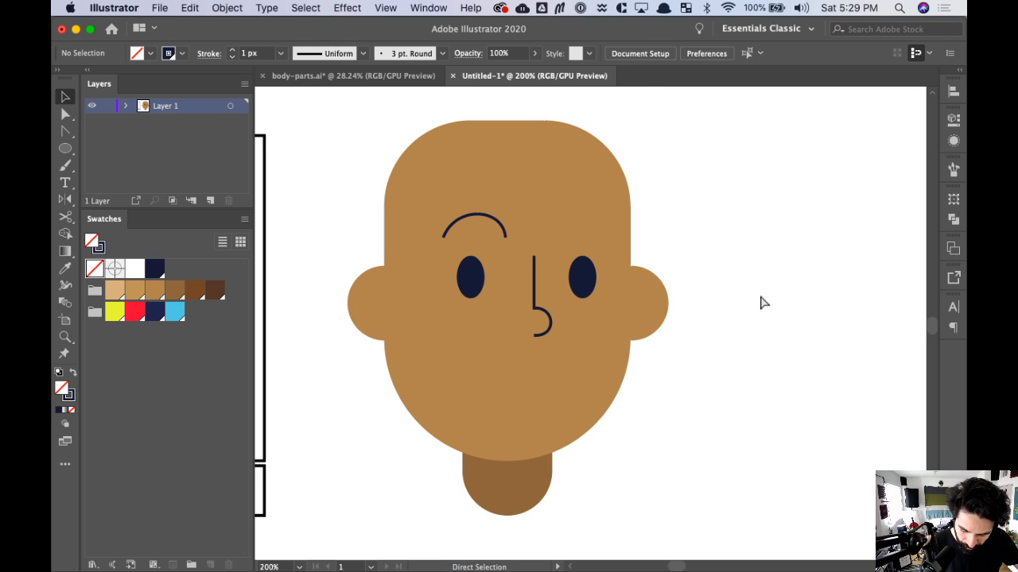
left_click(496, 228)
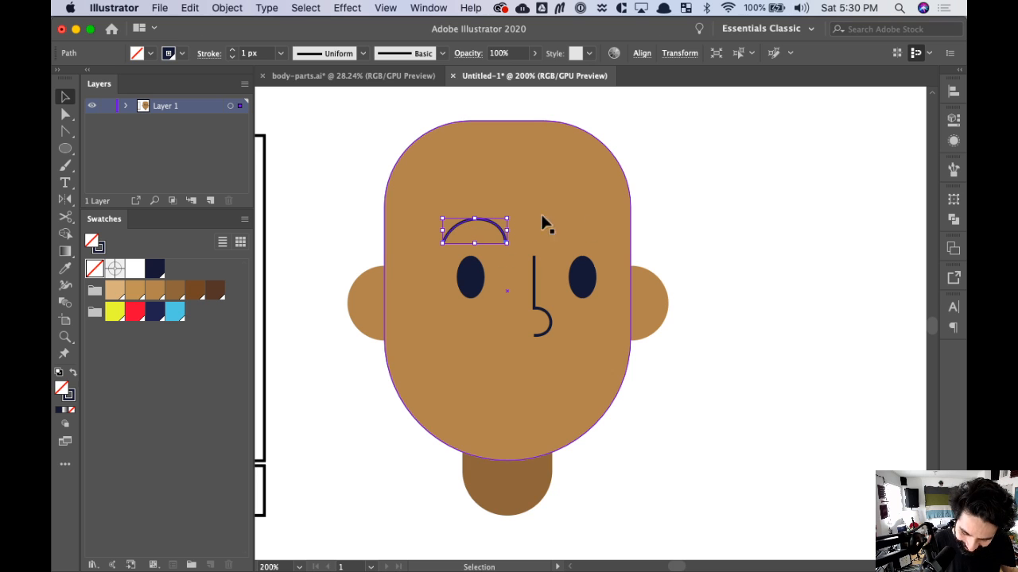
left_click_drag(493, 232, 605, 243)
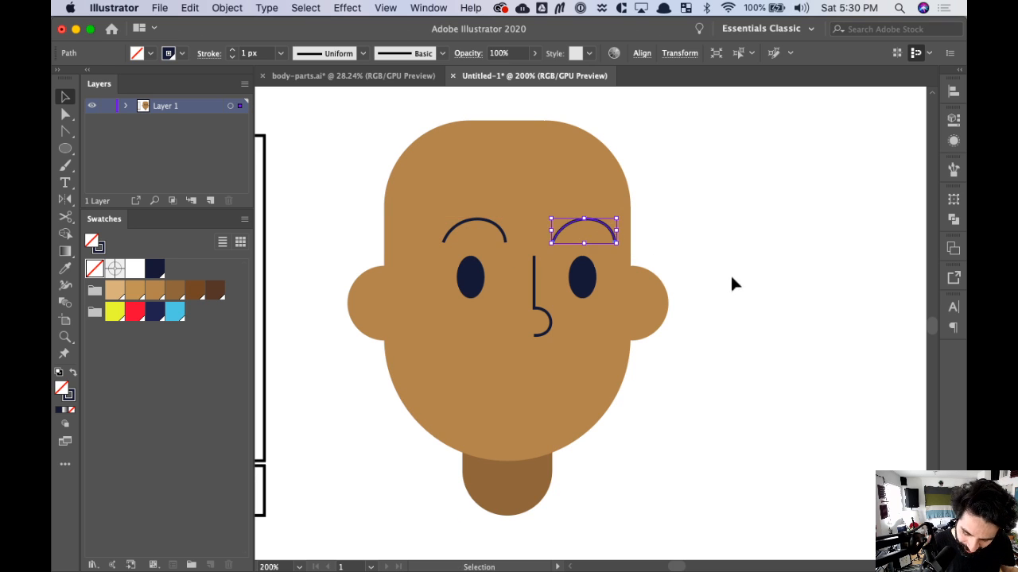
left_click(731, 284)
- Place a copy of the right eyebrow below the nose as the mouth line
key("z")
left_click_drag(476, 233, 695, 452)
key("v")
left_click(674, 181)
left_click_drag(673, 181, 612, 398)
key("space")
left_click_drag(703, 331, 675, 321)
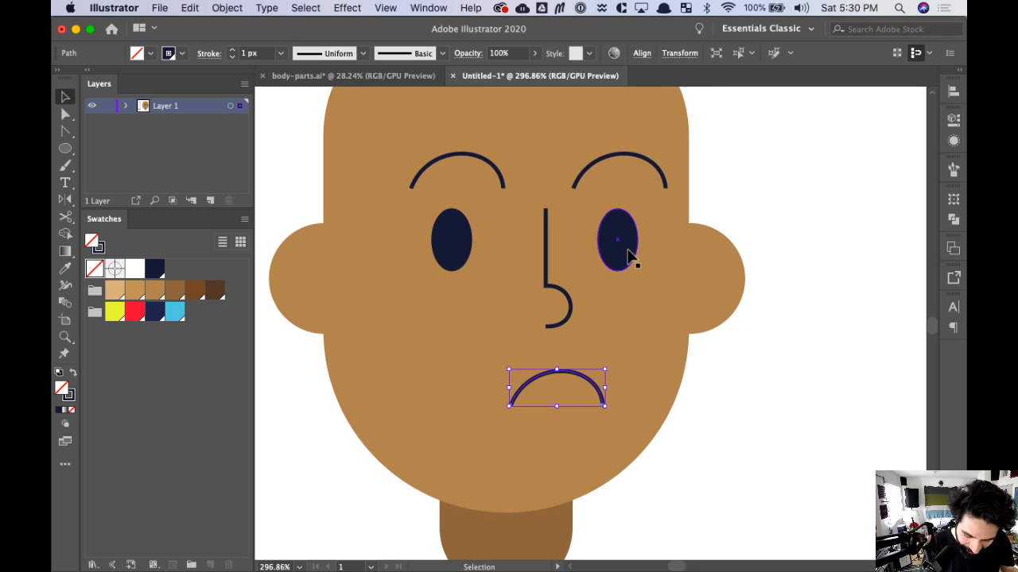
left_click_drag(732, 342, 678, 318)
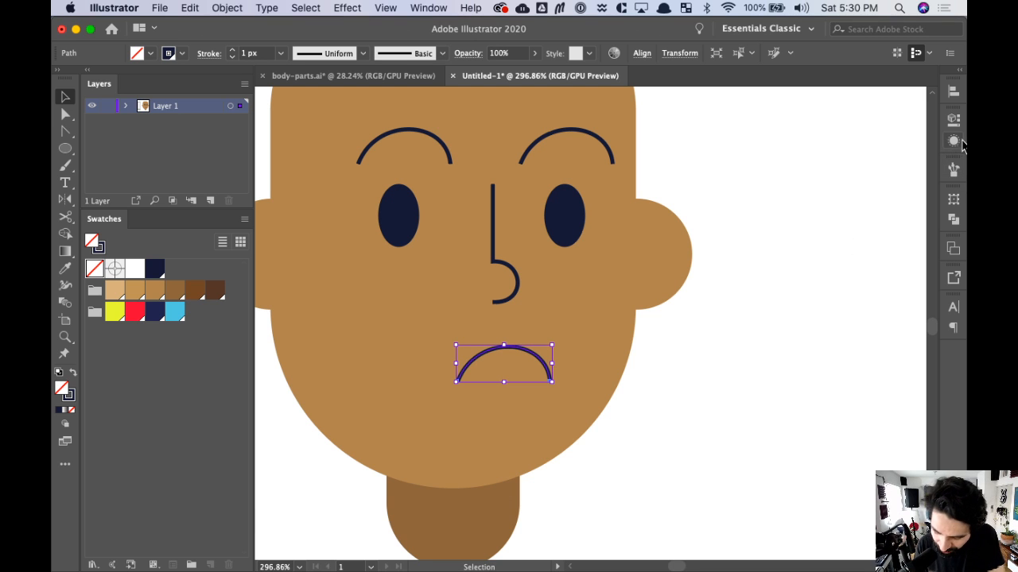
- Flip the mouth curve vertically so that it forms a smile
left_click(953, 200)
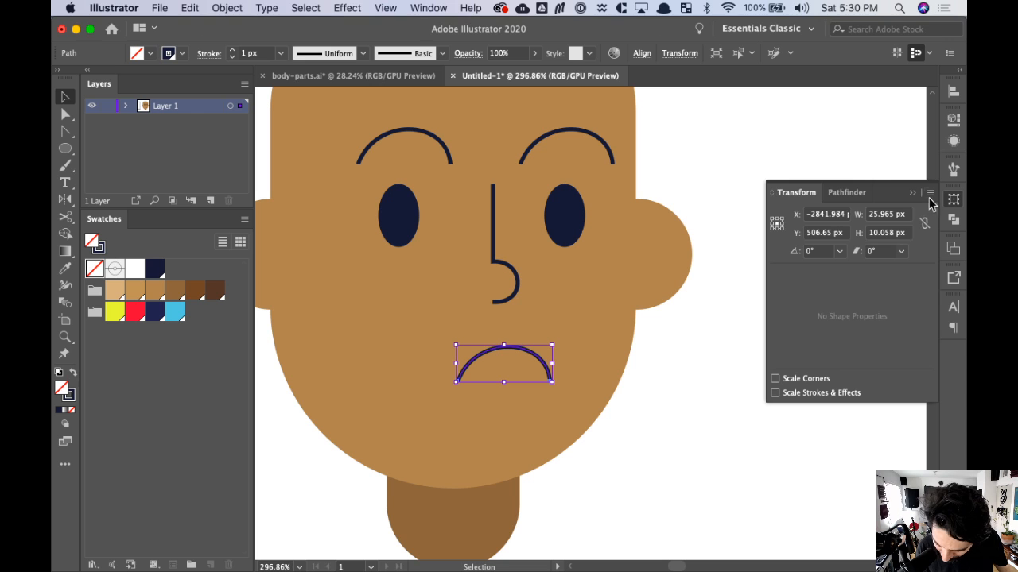
left_click(931, 194)
left_click(837, 244)
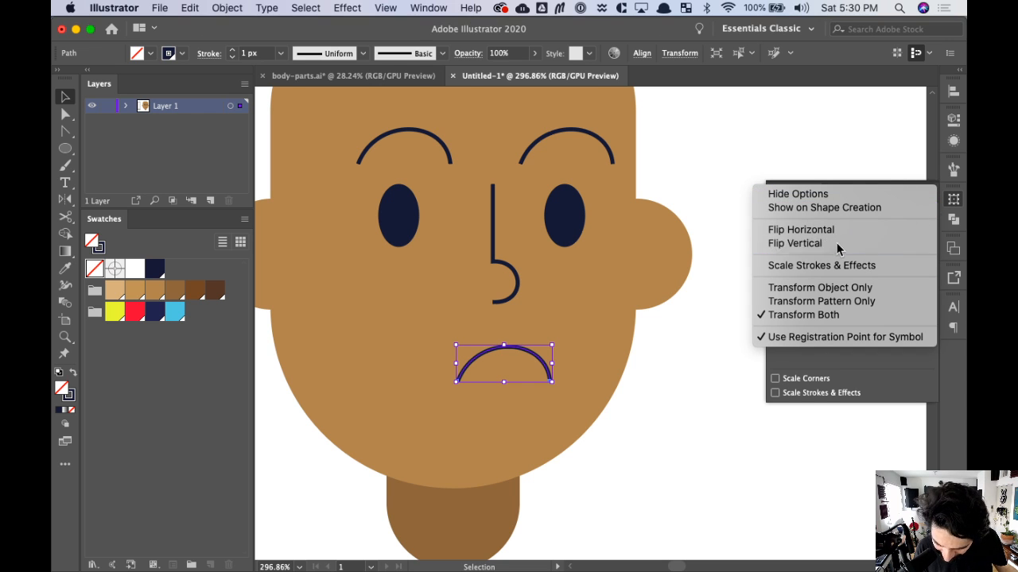
left_click(953, 201)
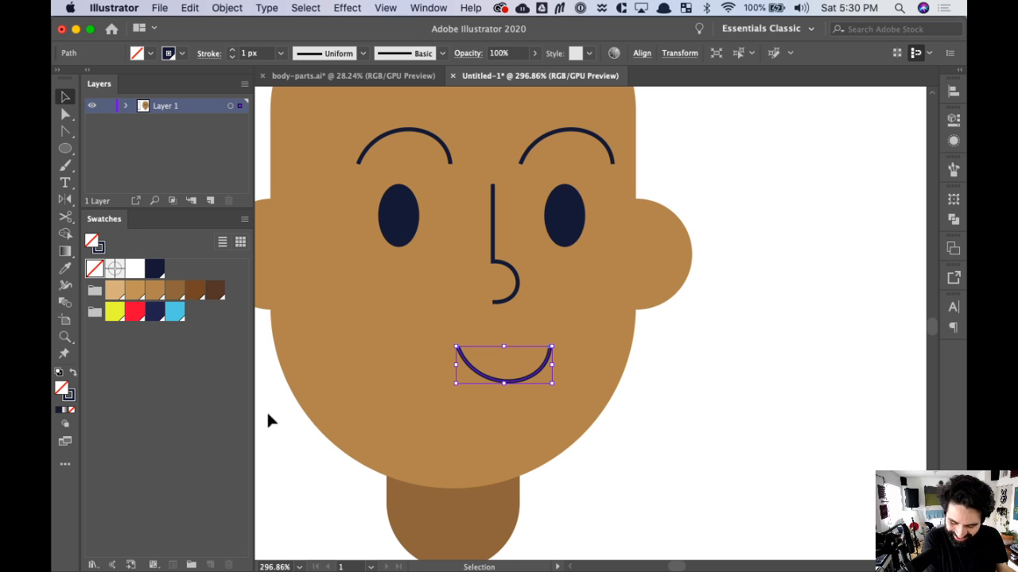
- Nudge the smile left and slightly up until it is centred under the nose's vertical line, and deselect it
key("shift+Left")
key("Right")
key("Right")
key("Right")
key("Right")
key("Right")
key("Right")
key("Up")
key("Up")
key("Up")
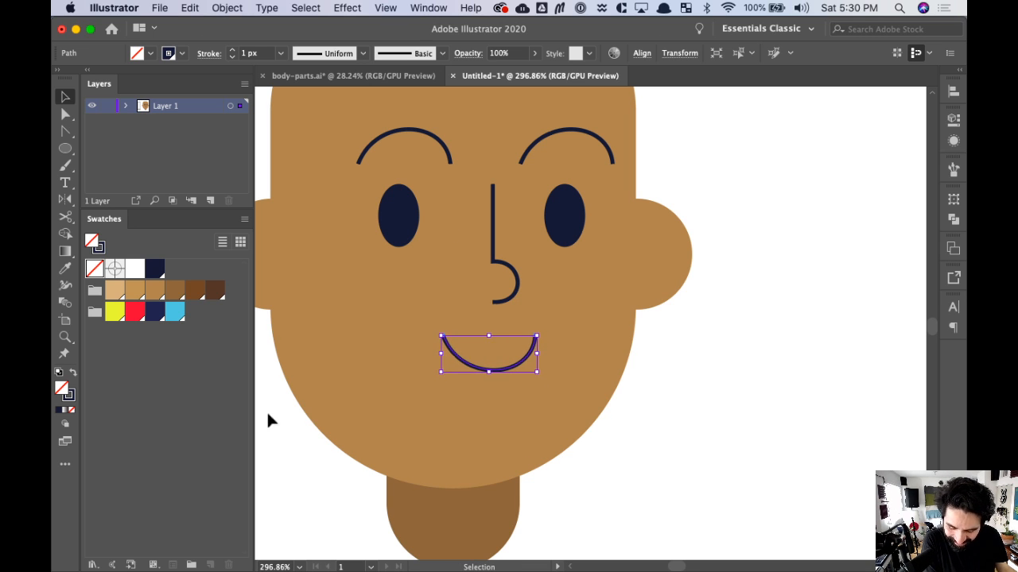
left_click(762, 288)
left_click_drag(748, 297, 812, 311)
key("super+minus")
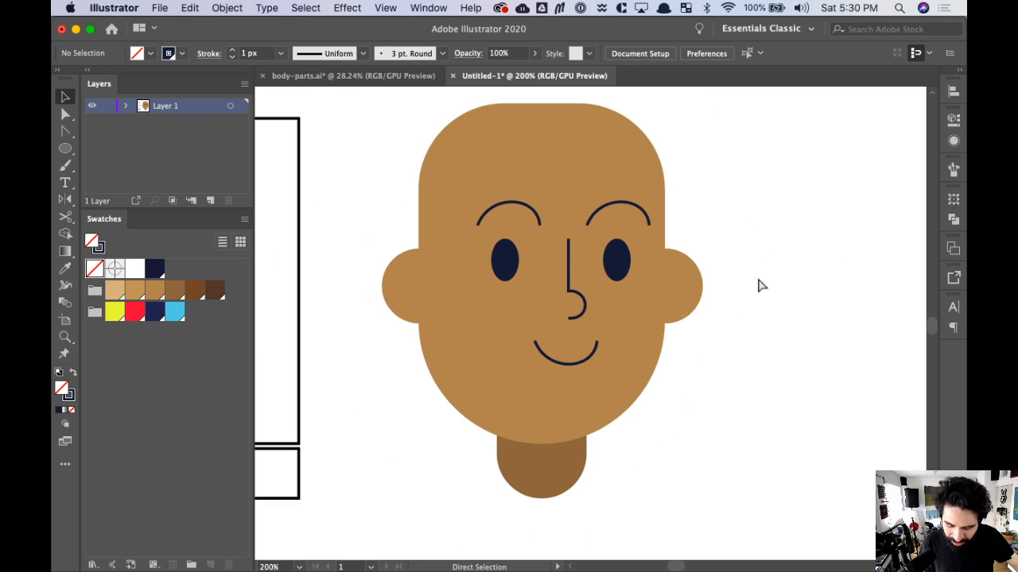
- Reshape the left eyebrow with its inner end raised above the outer one, about 26 px wide and 12 px high
key("super+plus")
left_click(612, 126)
left_click(511, 163)
key("a")
left_click(518, 174)
left_click(515, 174)
left_click_drag(516, 174, 428, 133)
key("v")
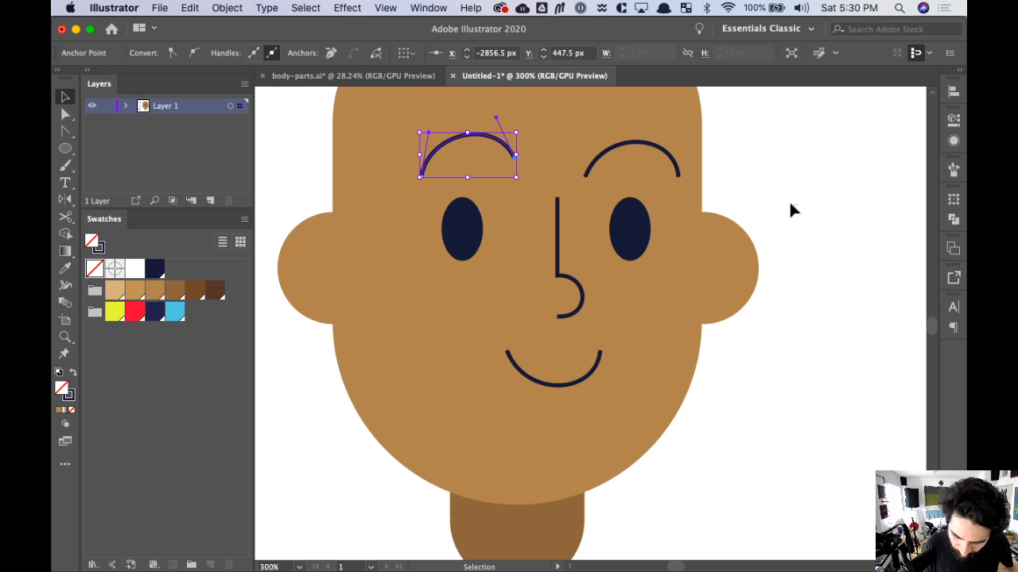
left_click(795, 213)
- Delete the right eyebrow and replace it with a copy of the reshaped left eyebrow at the same height
left_click(643, 147)
key("BackSpace")
left_click(504, 145)
left_click_drag(504, 146, 646, 158)
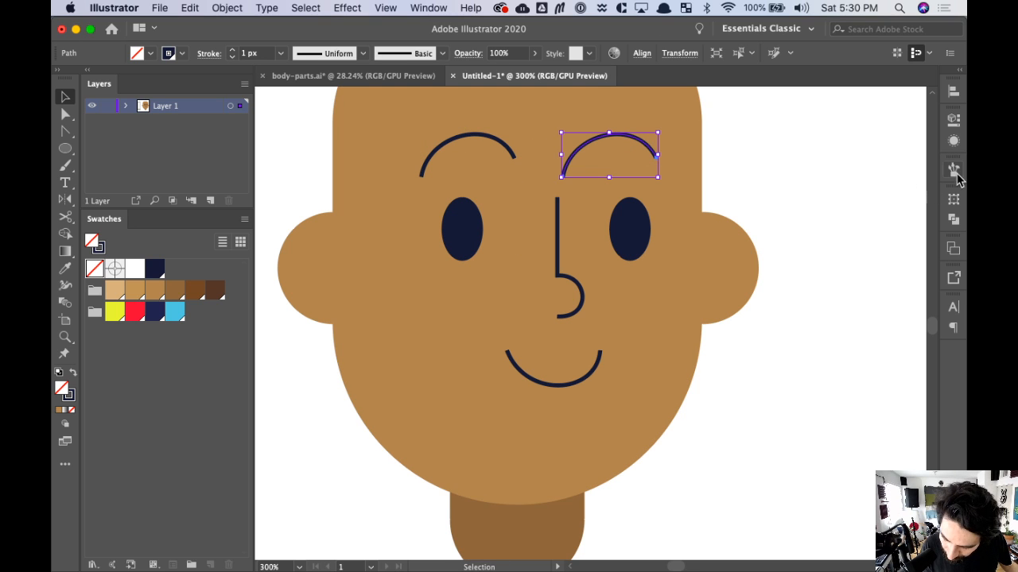
- Flip the copied right eyebrow horizontally so that it mirrors the left one, and deselect it
left_click(953, 198)
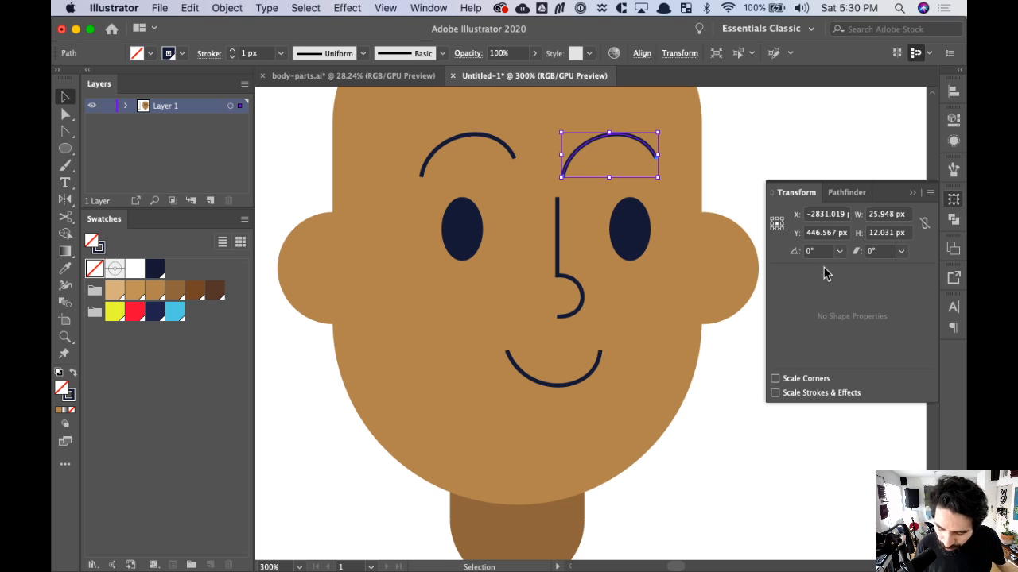
left_click(930, 196)
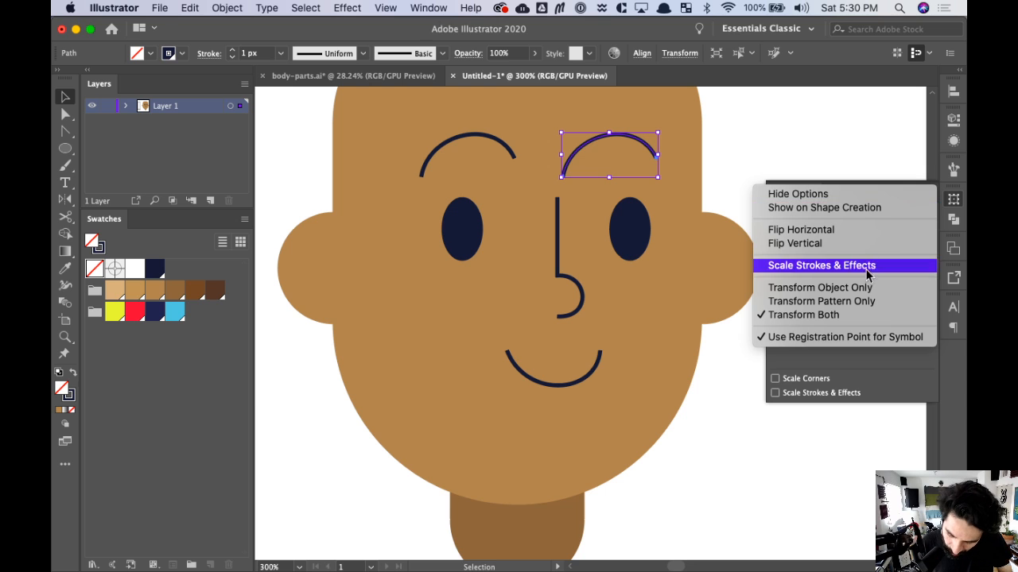
left_click(850, 230)
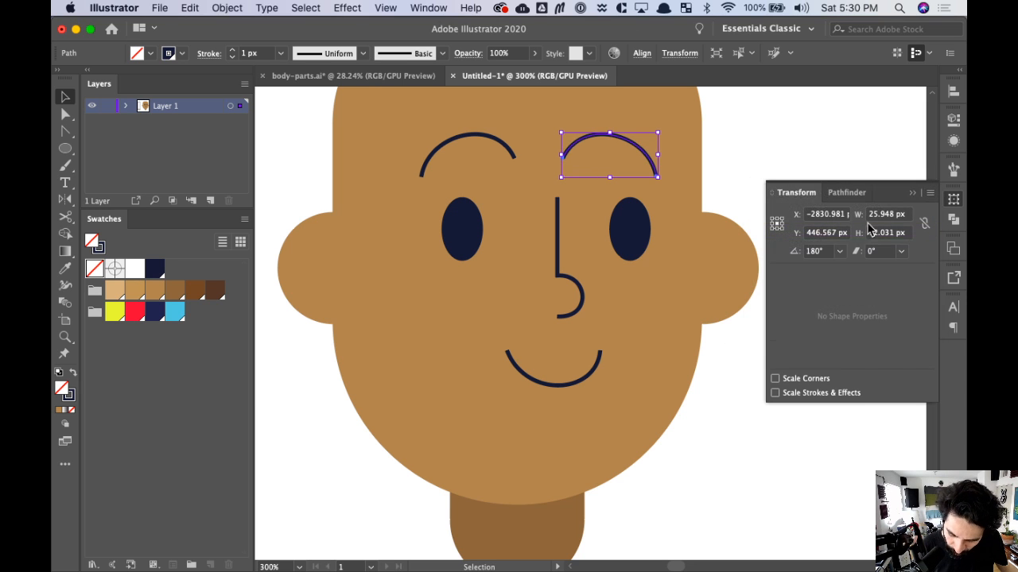
left_click(953, 201)
left_click(823, 239)
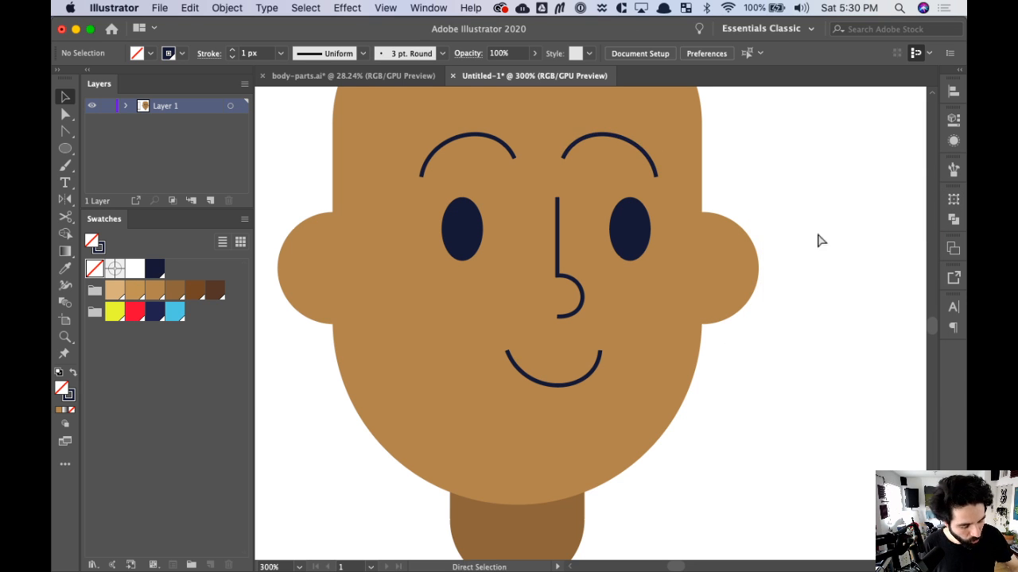
- Nudge the mirrored eyebrow to the right until it sits centred above the right eye
key("super+minus")
key("super+minus")
key("super+equal")
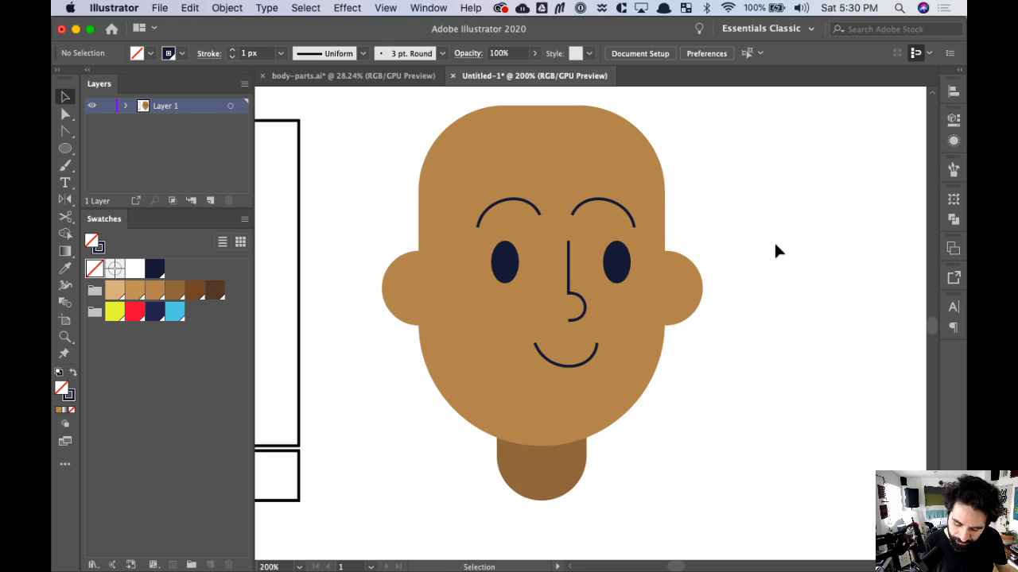
left_click(615, 208)
key("Right")
key("Right")
key("Right")
key("Right")
key("Right")
key("Right")
key("Right")
key("Right")
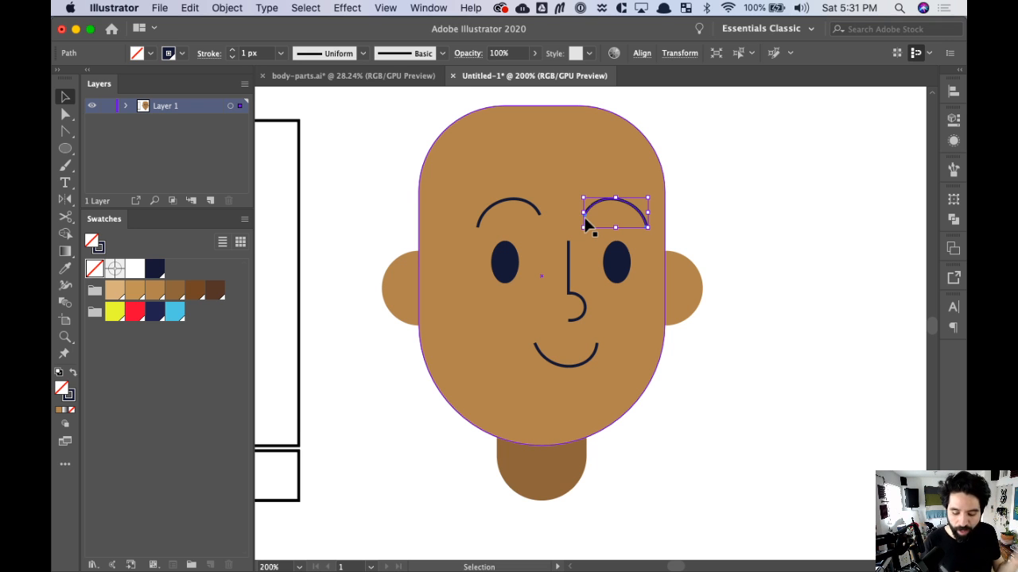
key("Right")
key("Right")
key("Right")
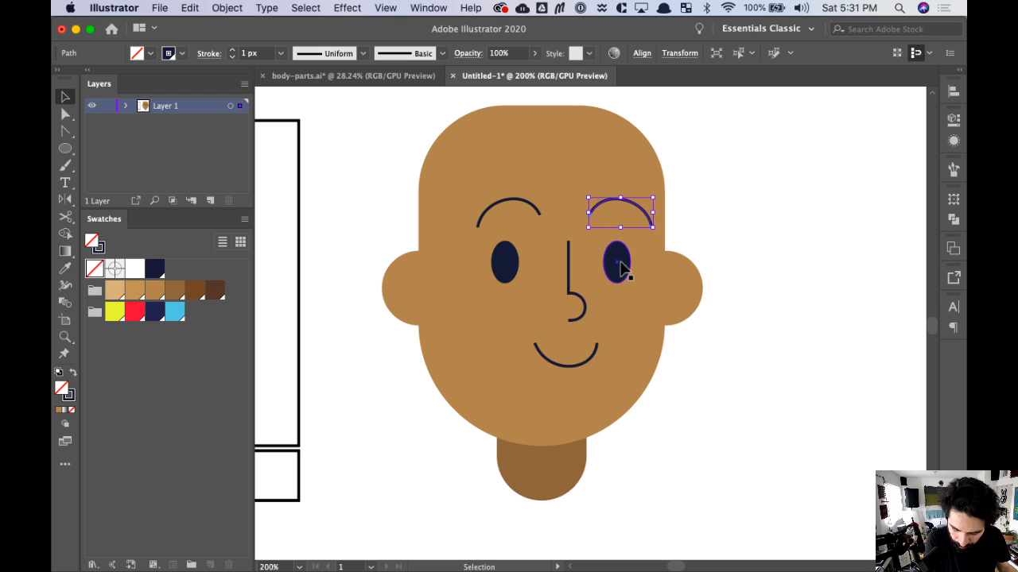
key("Left")
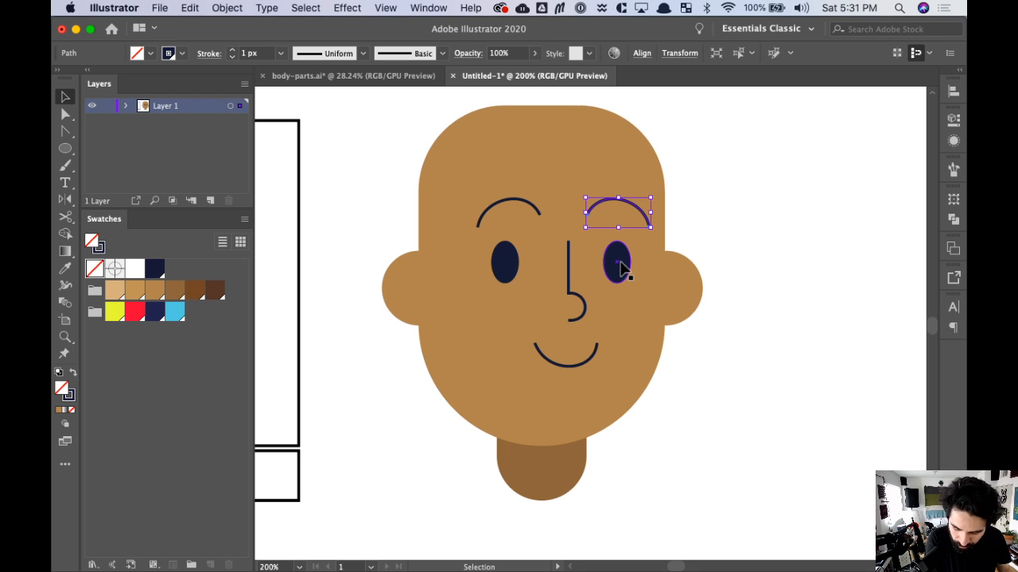
- Select only the eyebrows, eyes, nose and mouth and nudge them together slightly to the right on the face
key("super+a")
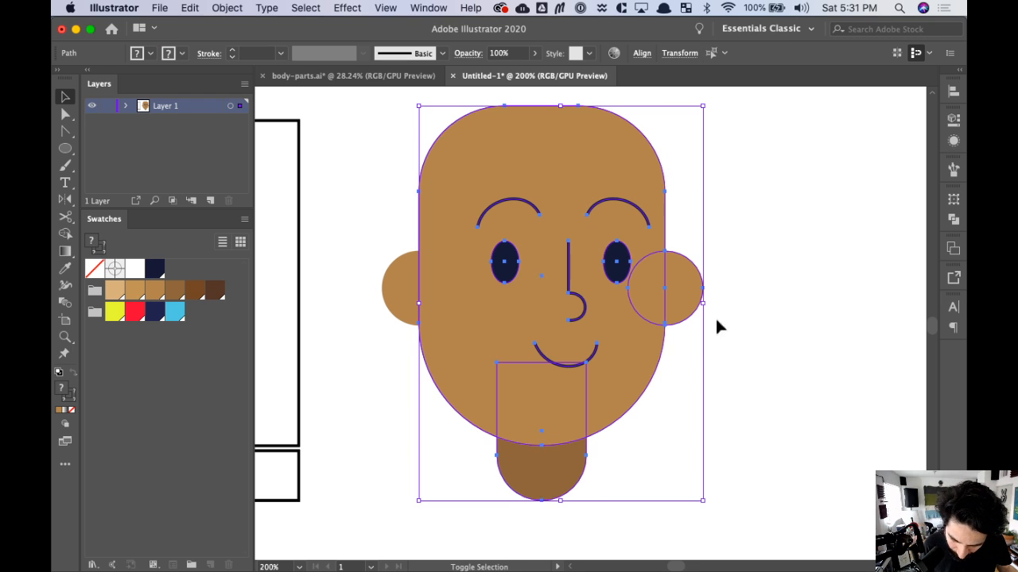
left_click_drag(684, 341, 680, 345)
left_click(633, 377, "shift")
left_click(542, 475, "shift")
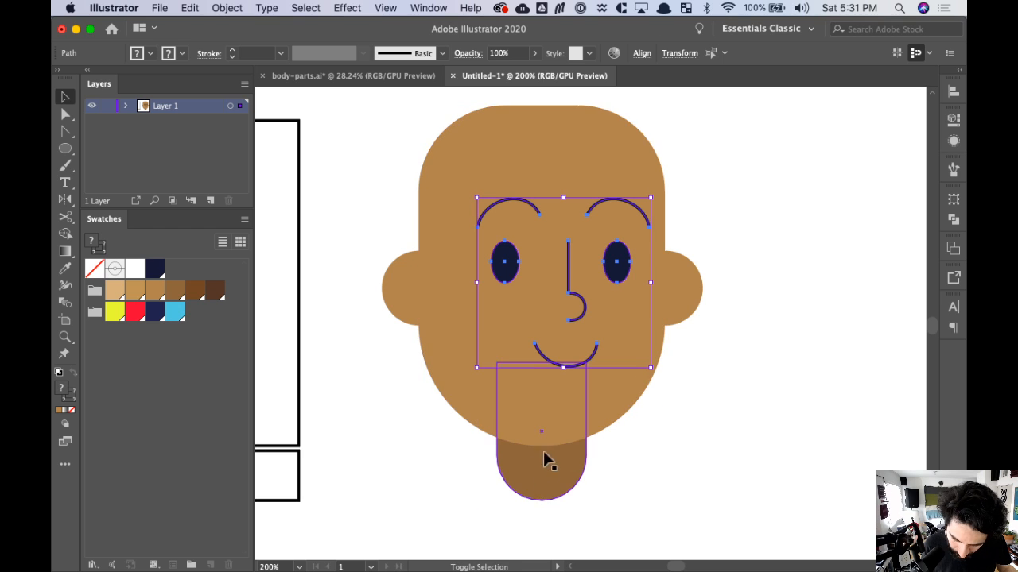
key("Right")
key("Right")
key("Right")
key("Right")
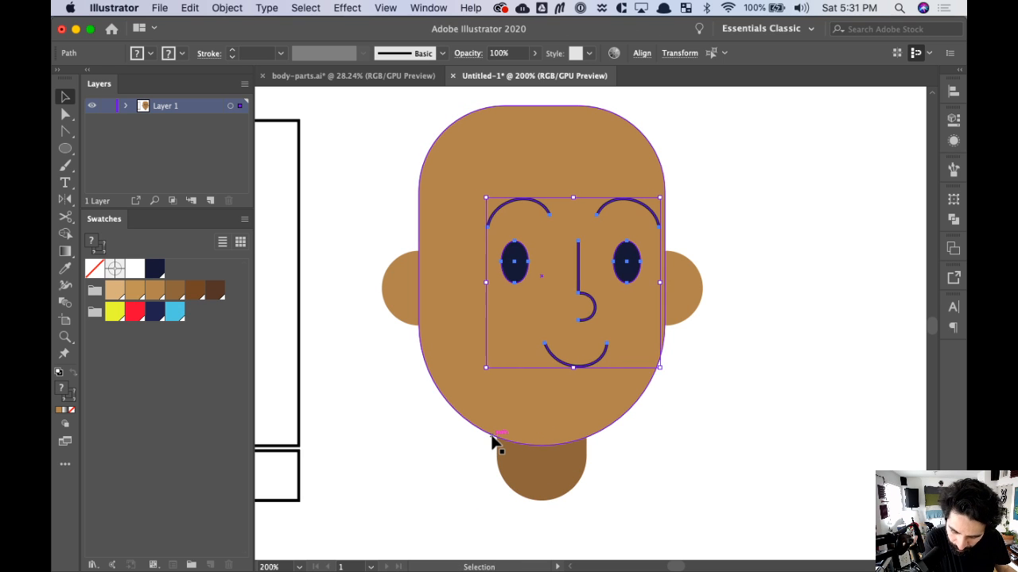
left_click(740, 374)
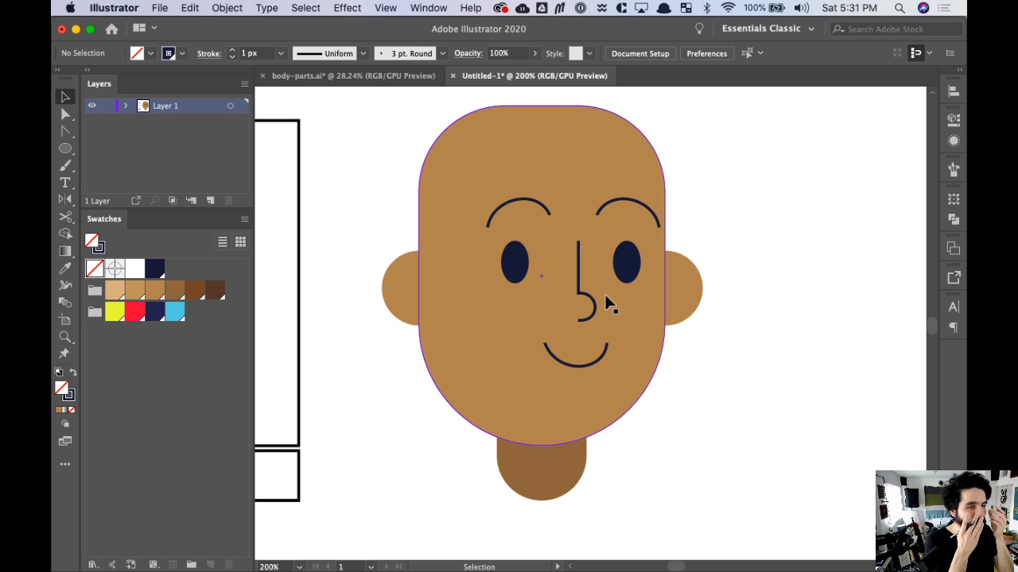
- Nudge the nose alone slightly to the right, closer to the right eye
left_click(579, 290)
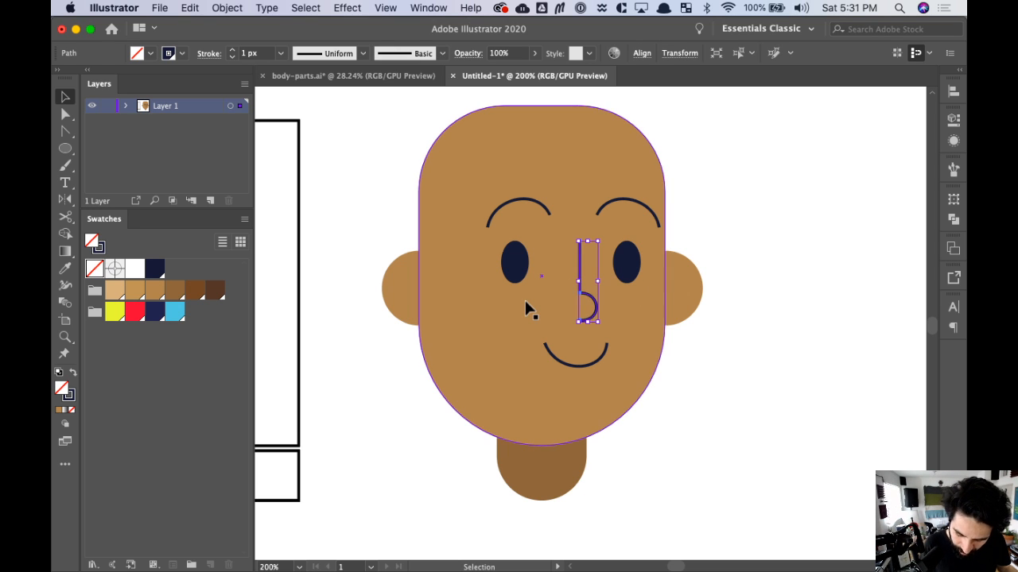
key("Right")
key("Right")
key("Right")
key("Right")
- Nudge the right eyebrow slightly left, move it and the right eye together a little further left, and clear the selection
left_click(645, 203)
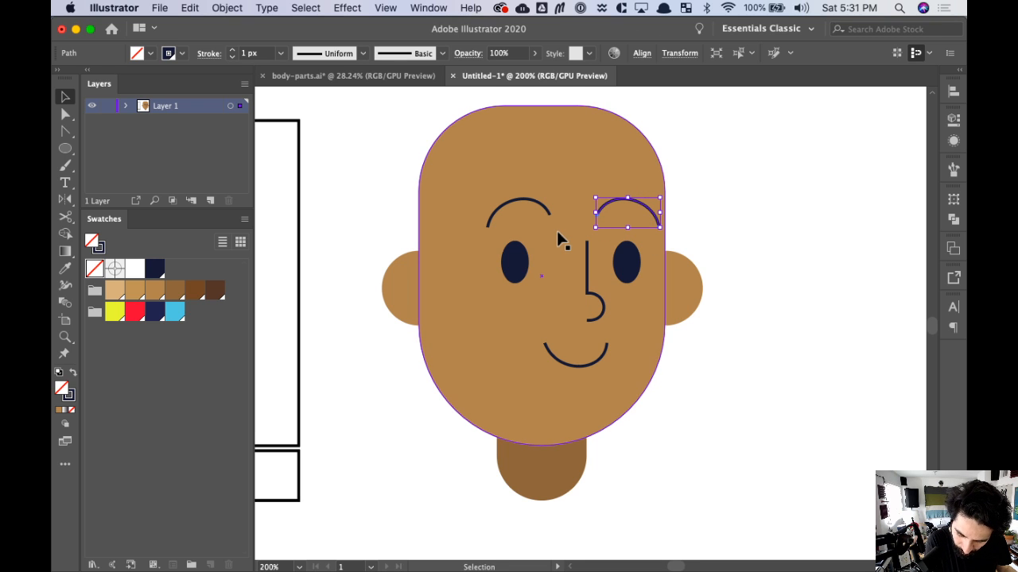
key("Left")
left_click(628, 261, "shift")
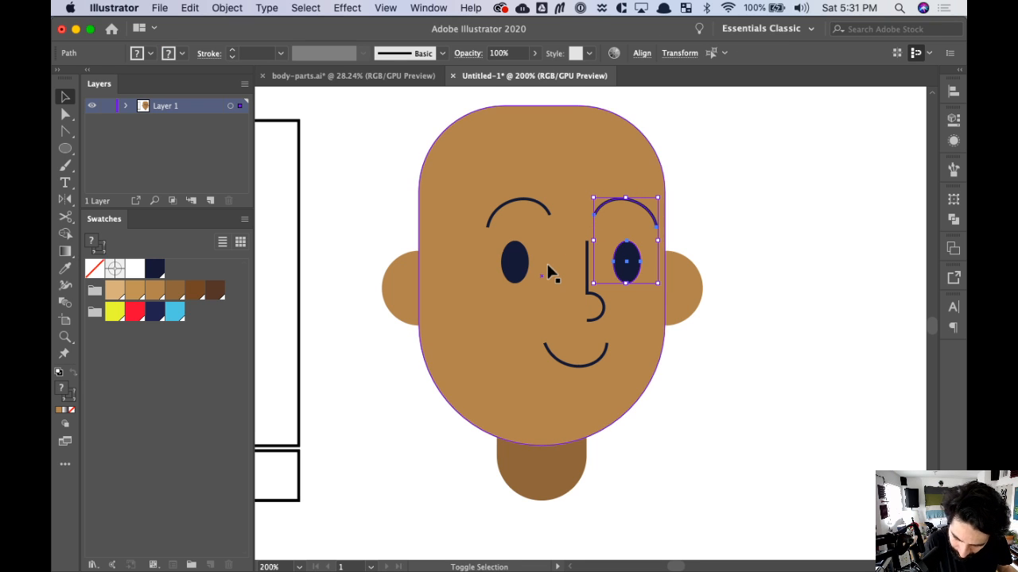
key("Left")
key("super+shift+a")
left_click(522, 384)
left_click(732, 367)
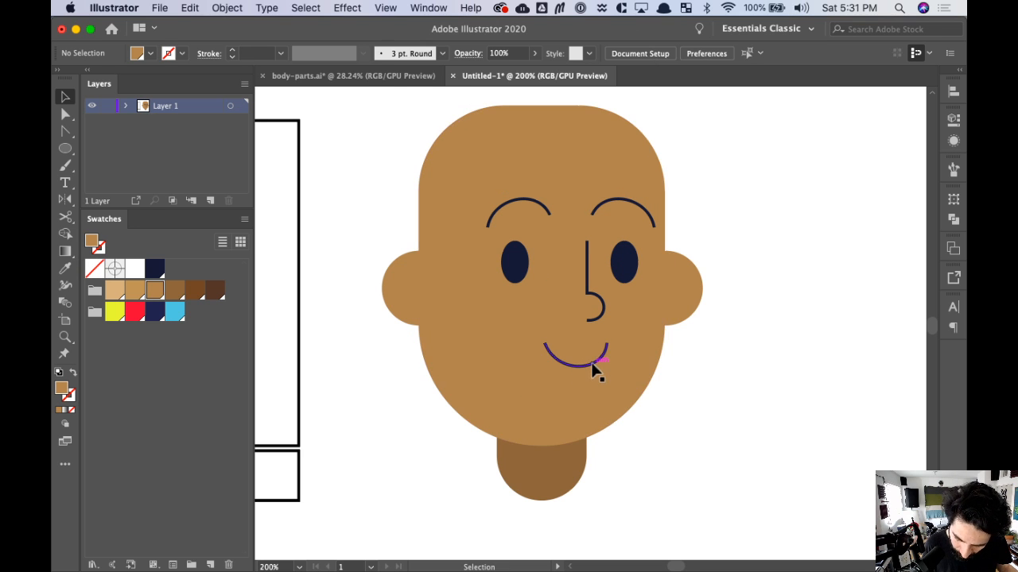
- Nudge the smile slightly left and down on the face, and clear the selection
left_click(597, 364)
key("Left")
key("Left")
key("Down")
left_click(749, 402)
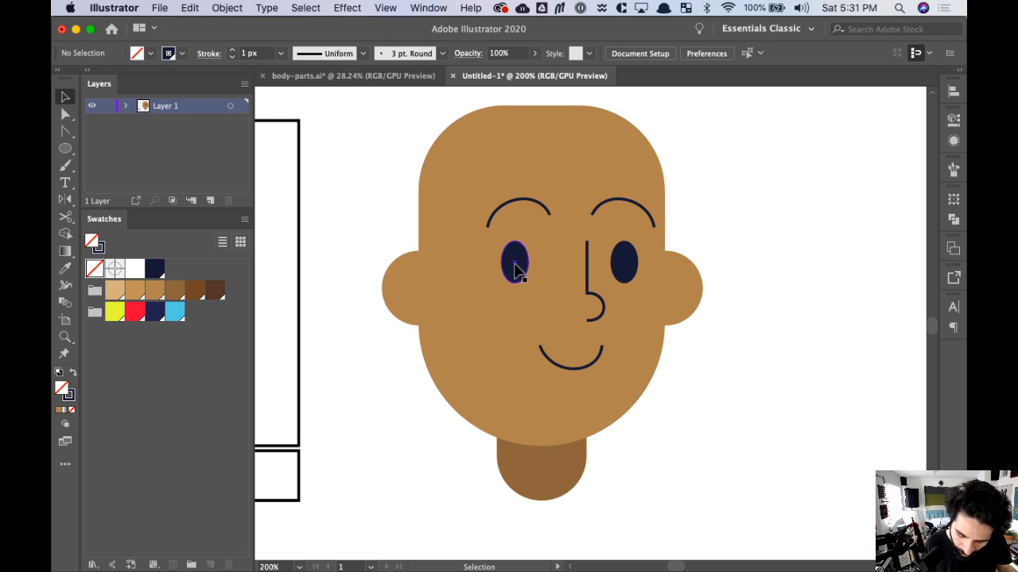
- Scale the left eye down to a narrower, shorter ellipse and shift it slightly right under its eyebrow
left_click(514, 265)
key("a")
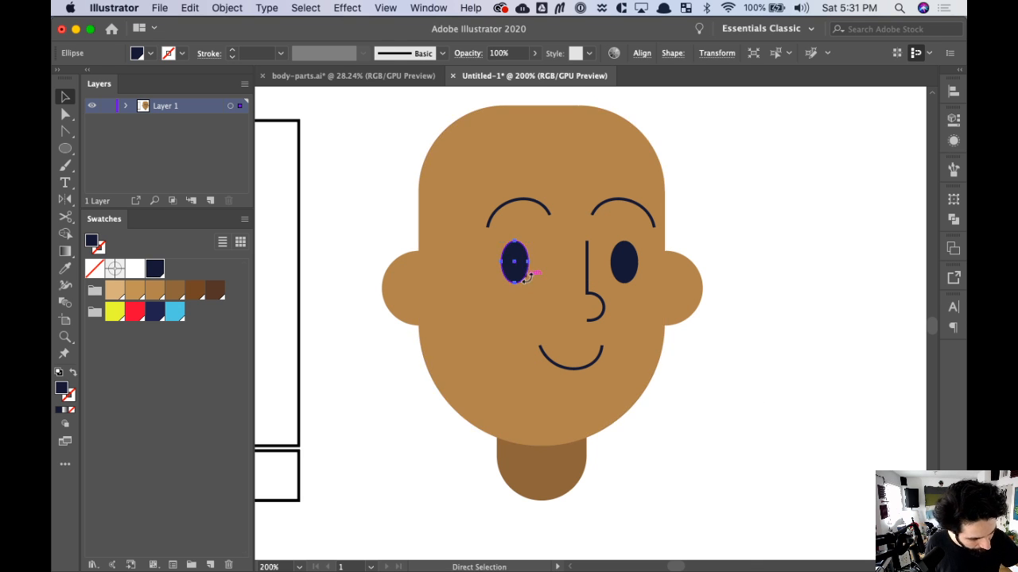
key("super+equal")
key("super+equal")
left_click_drag(727, 338, 607, 257)
key("v")
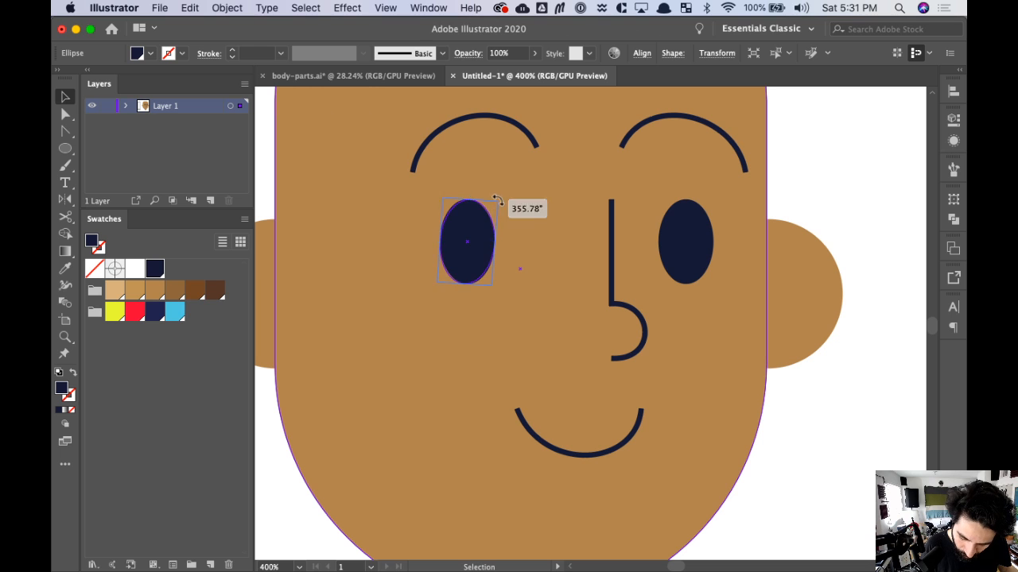
left_click_drag(494, 200, 480, 210)
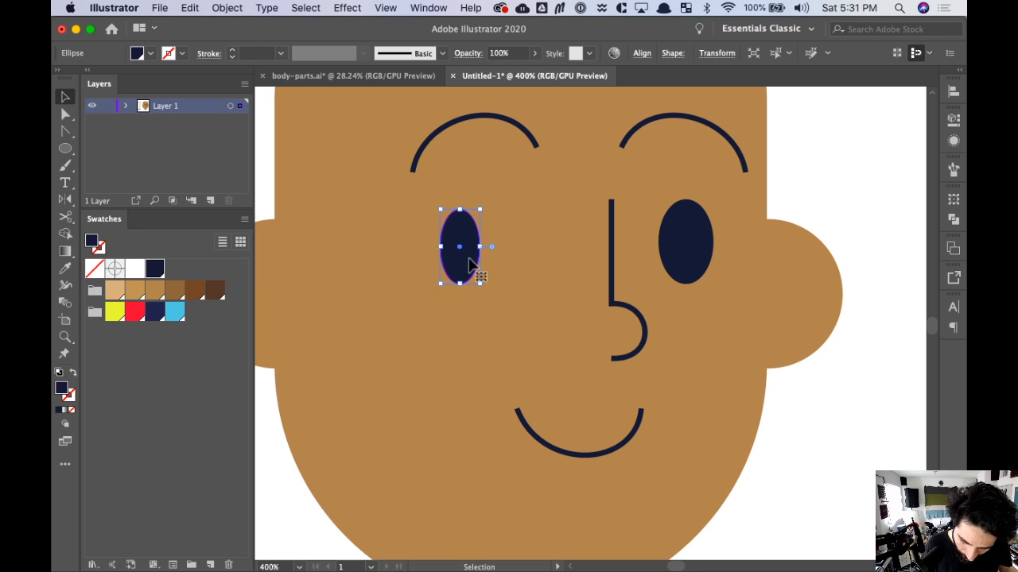
left_click_drag(473, 269, 489, 269)
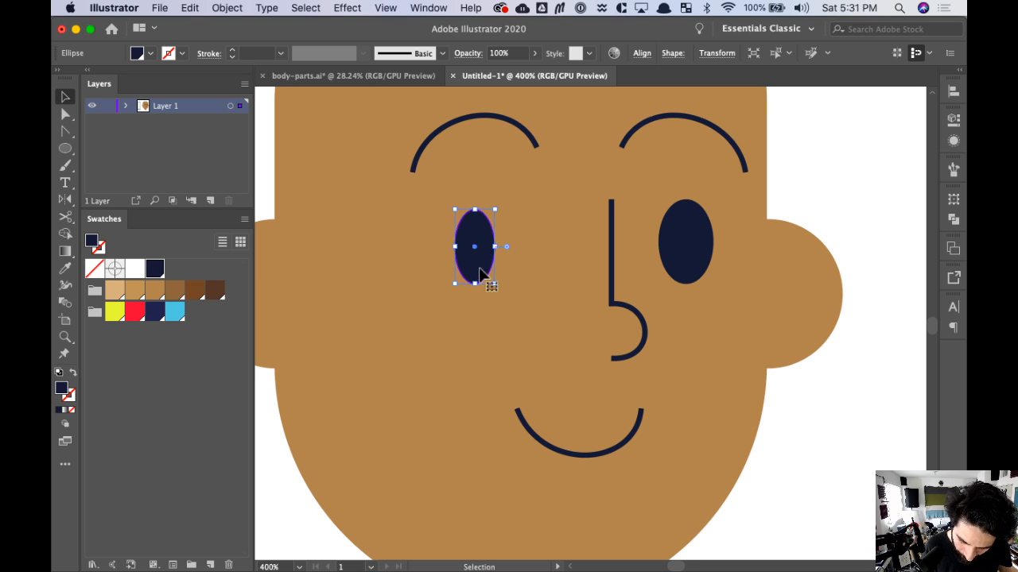
- Delete the old right eye and replace it with a level copy of the resized left eye
left_click(693, 256)
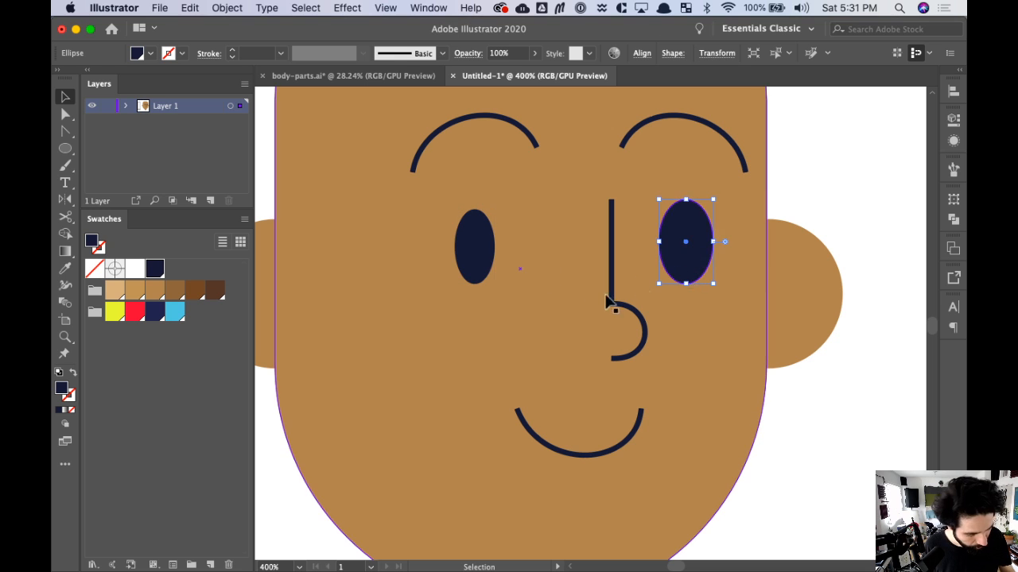
key("Delete")
left_click_drag(479, 267, 715, 279)
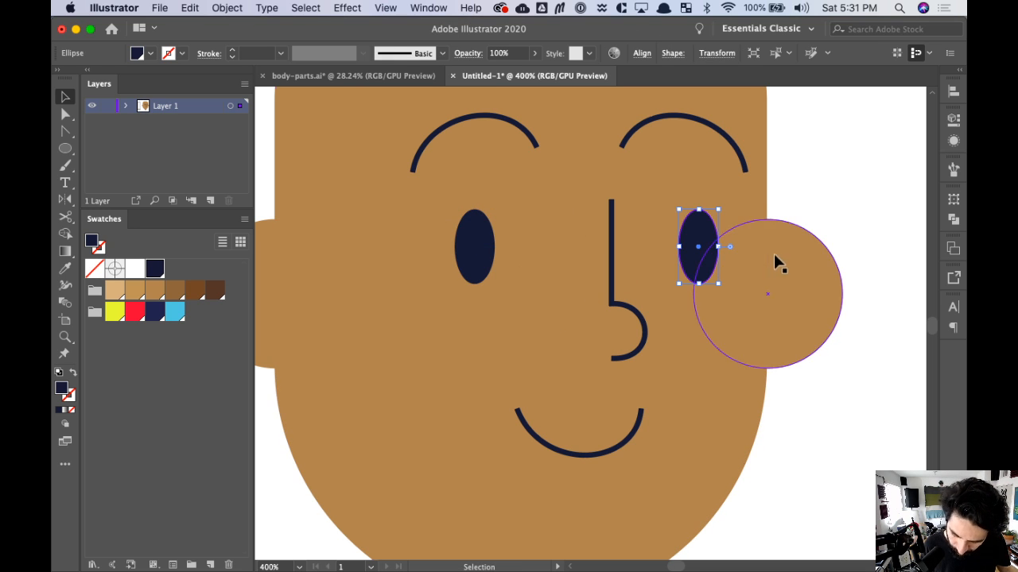
- Fill the right ear with the neck's darker brown and send it to the back behind the head
key("super+minus")
key("super+minus")
left_click(740, 288)
left_click_drag(676, 295, 768, 250)
key("super+space")
left_click_drag(480, 109, 787, 474)
left_click(723, 316)
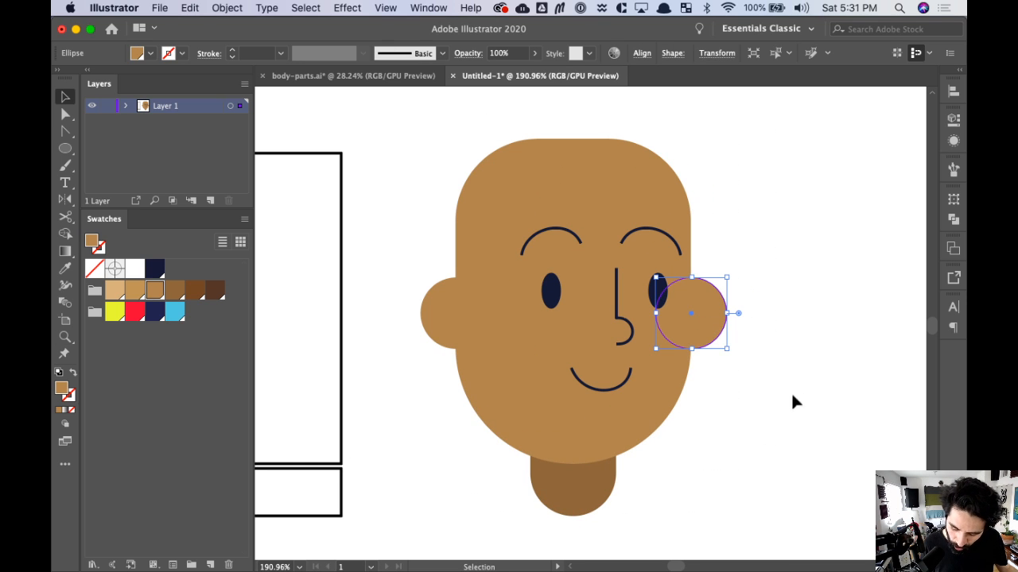
key("i")
left_click(597, 482)
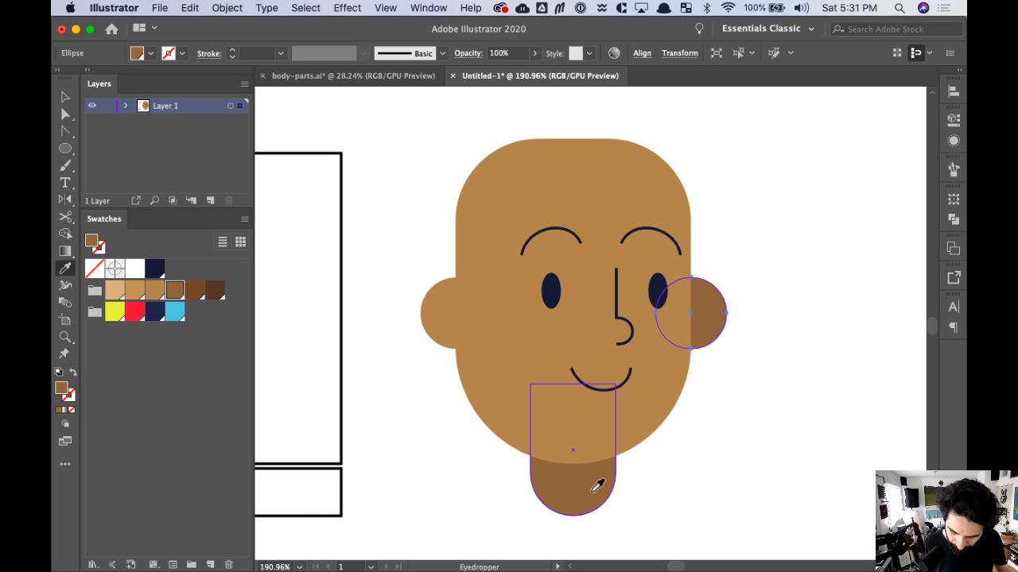
key("v")
key("super+shift+bracketleft")
left_click(777, 314)
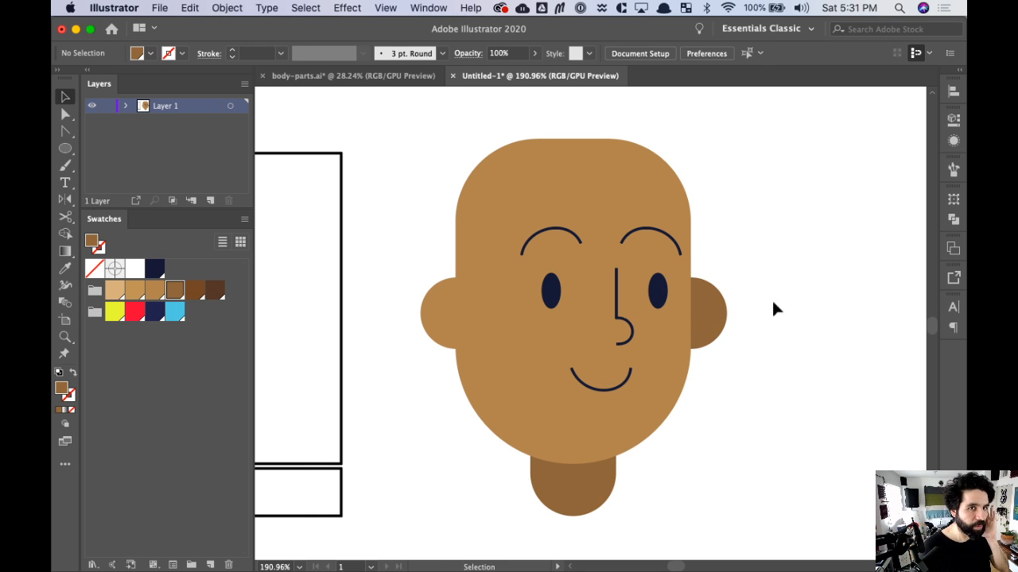
- Nudge the right ear left so more of it tucks behind the head
left_click(713, 334)
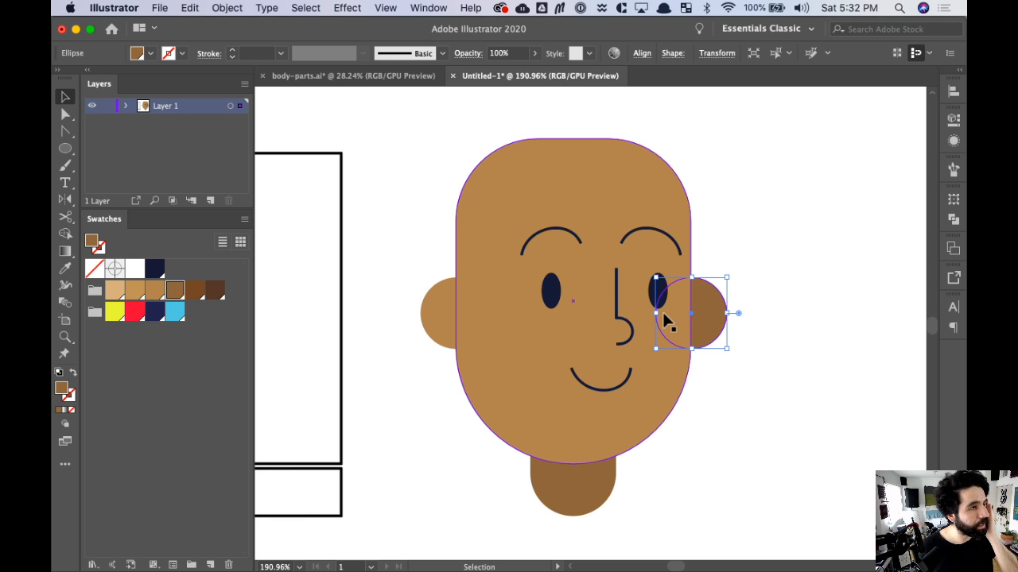
key("Left")
key("Left")
key("Left")
key("Left")
key("Left")
key("Left")
key("Left")
key("Left")
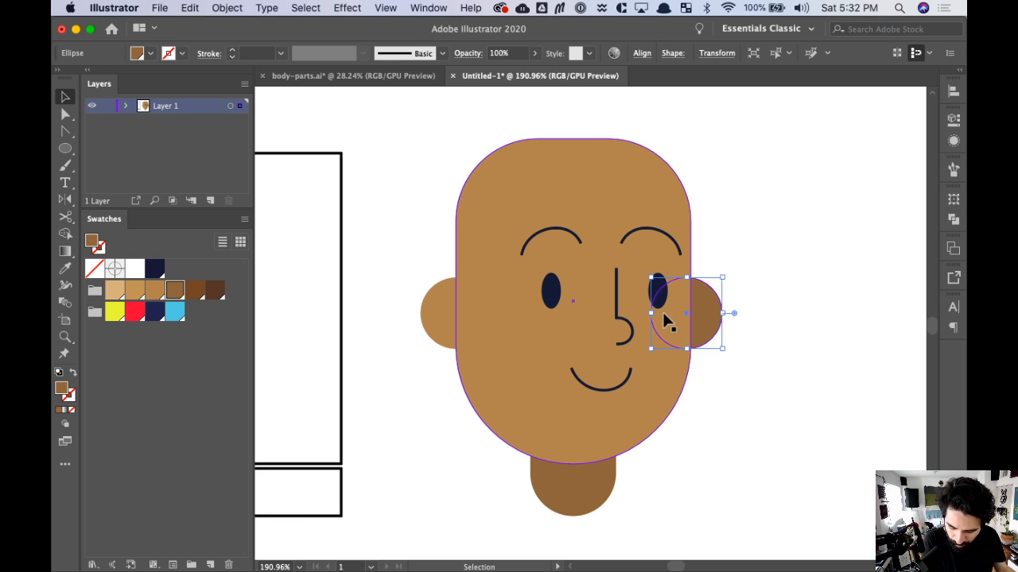
key("Left")
key("Left")
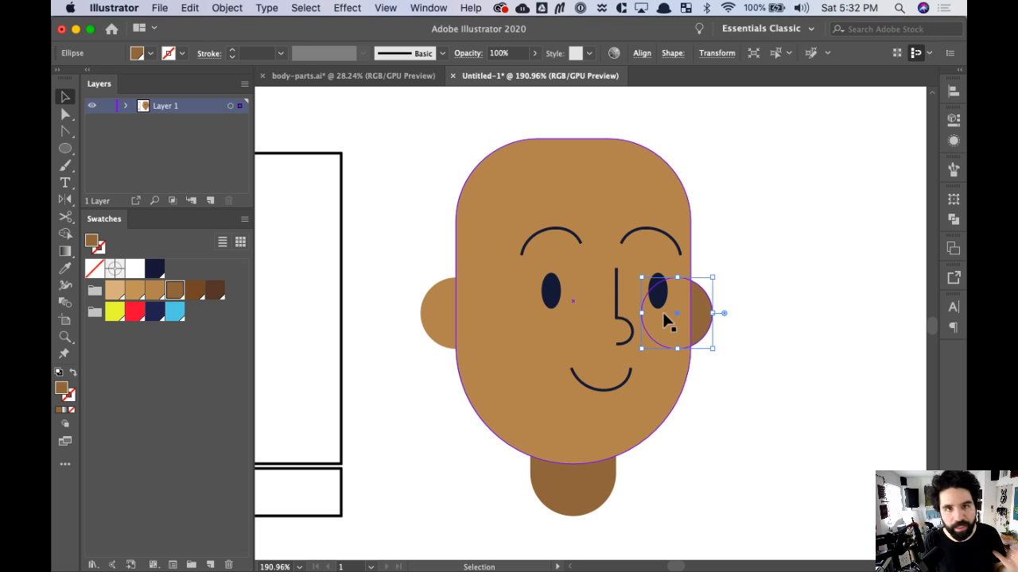
- Nudge the left ear slightly right toward the face, and clear the selection
left_click(447, 317)
key("Right")
key("Right")
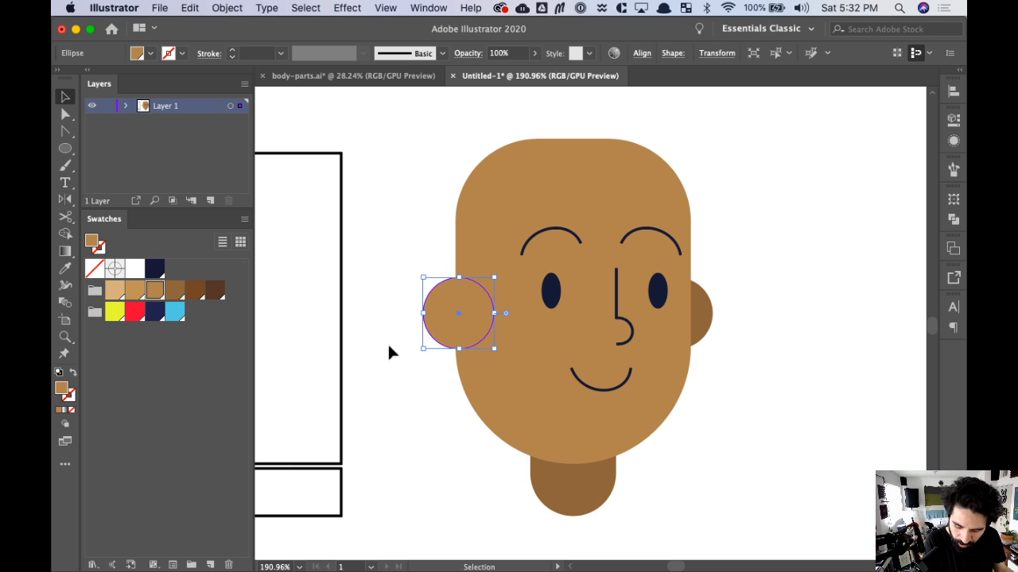
left_click(768, 318)
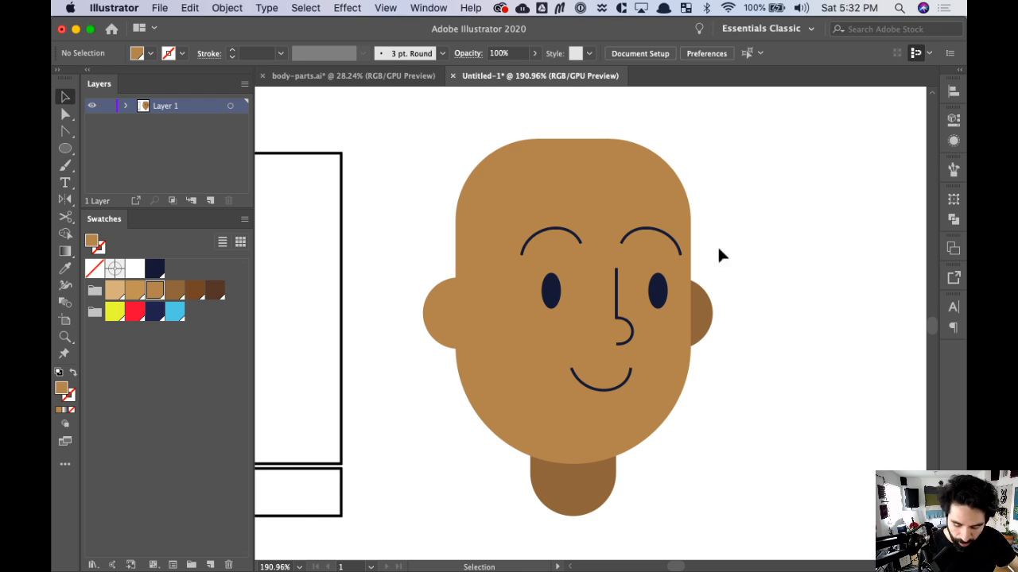
- Select only the eyebrows, nose and mouth and set their stroke weight to 2 px
left_click(650, 232)
left_click(558, 233, "shift")
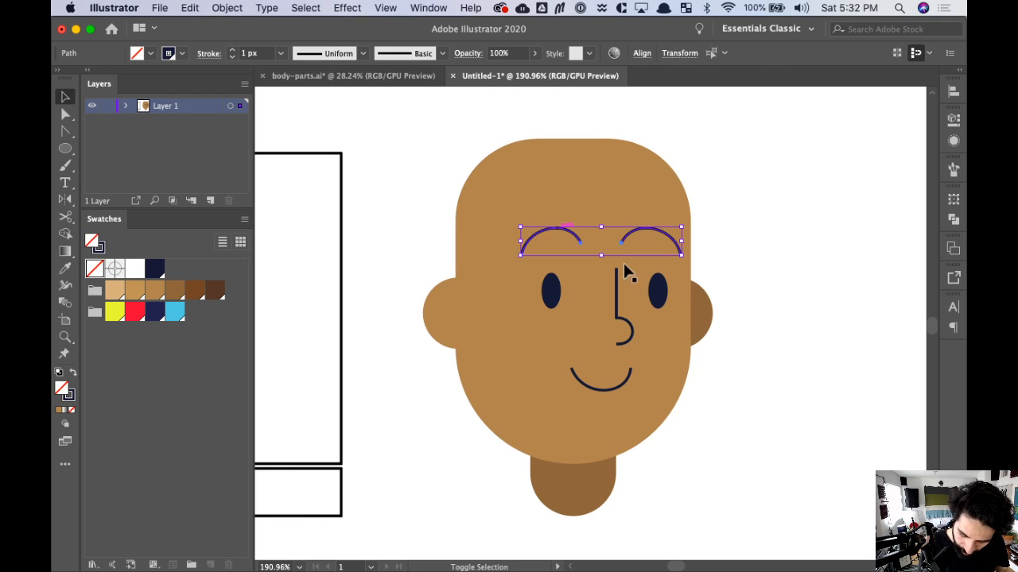
left_click(626, 328, "shift")
left_click(616, 386, "shift")
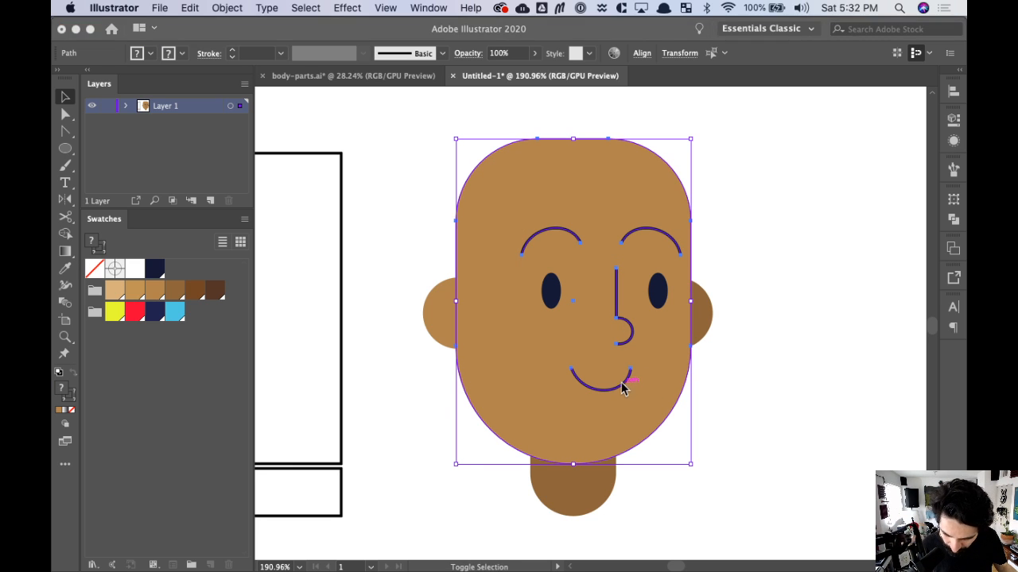
left_click(657, 398, "shift")
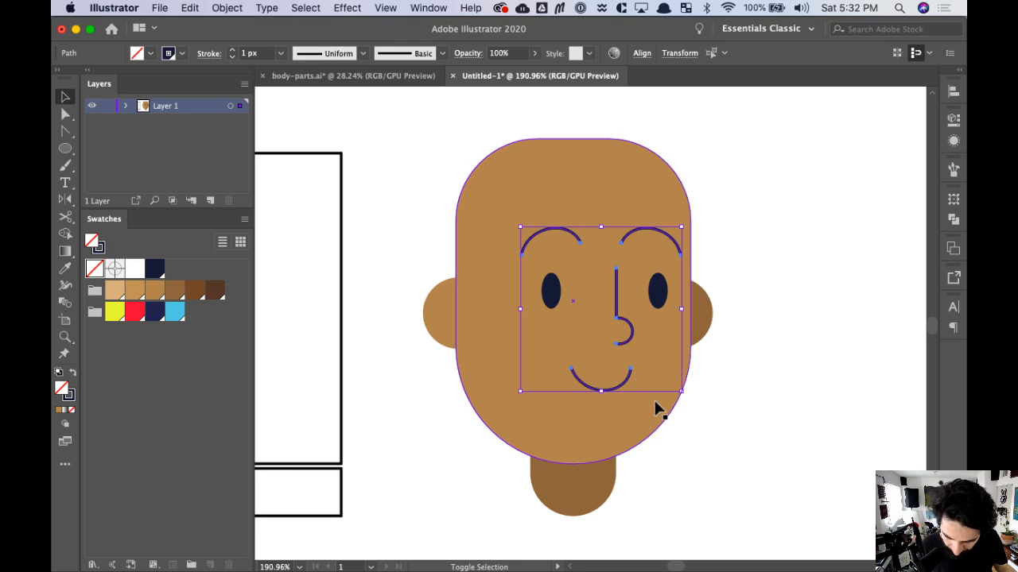
left_click(232, 50)
left_click(638, 293, "shift")
- Give the selected facial lines round caps and round corner joins, and clear the selection
left_click(209, 54)
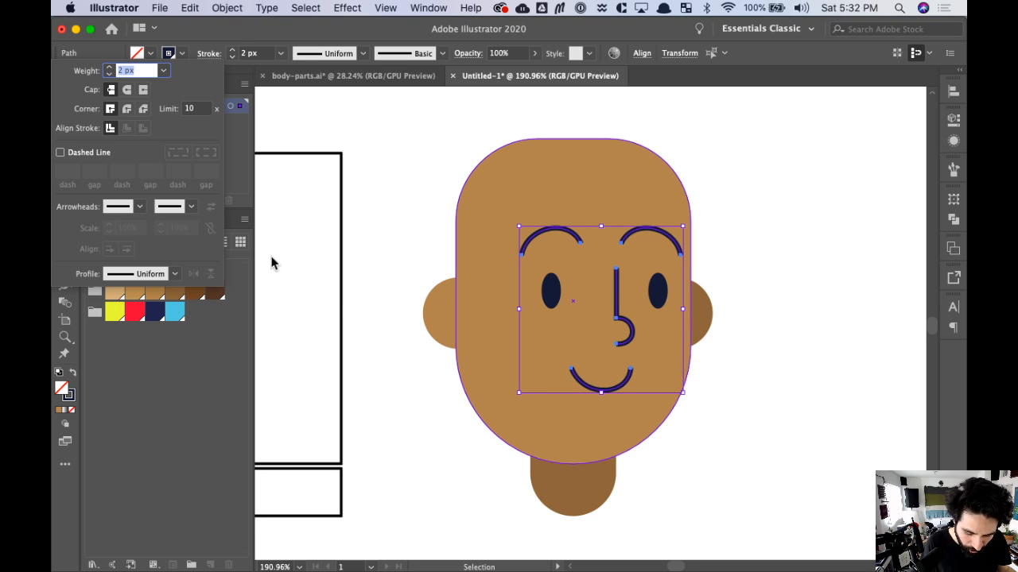
left_click(128, 91)
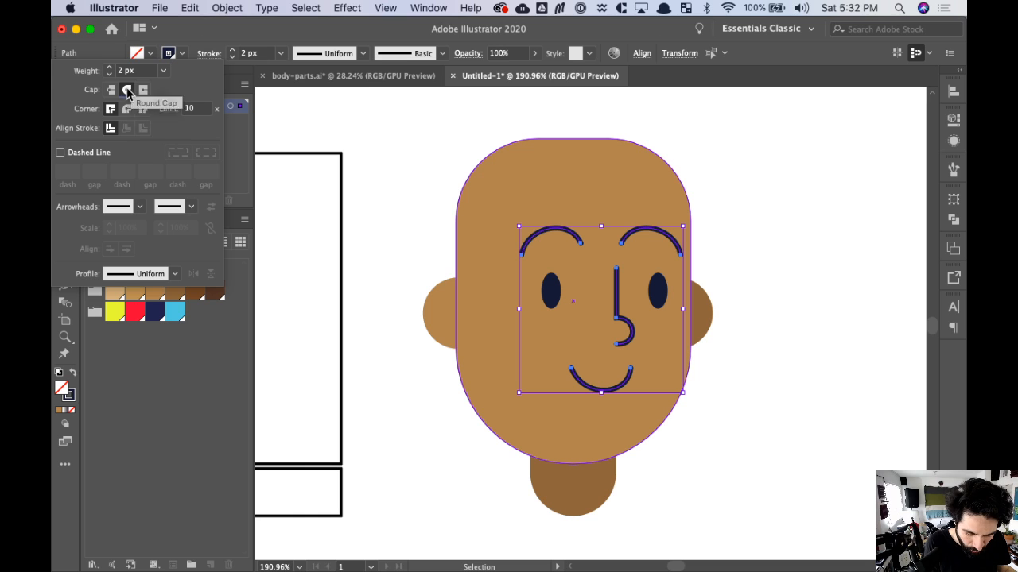
left_click(127, 109)
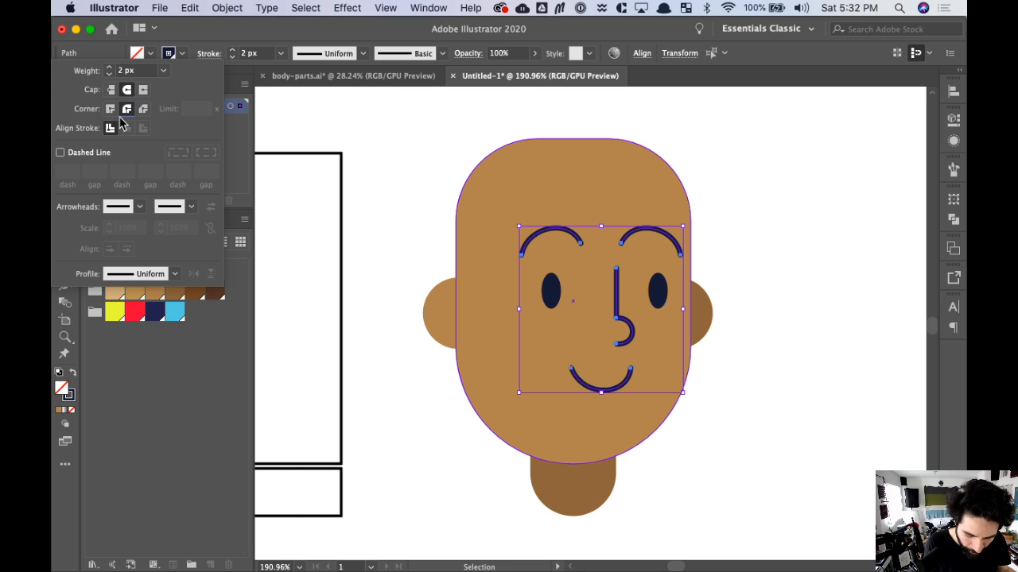
left_click(794, 323)
left_click(788, 316)
- Compare the facial lines close up with and without their round caps and corners
key("z")
left_click_drag(485, 210, 724, 401)
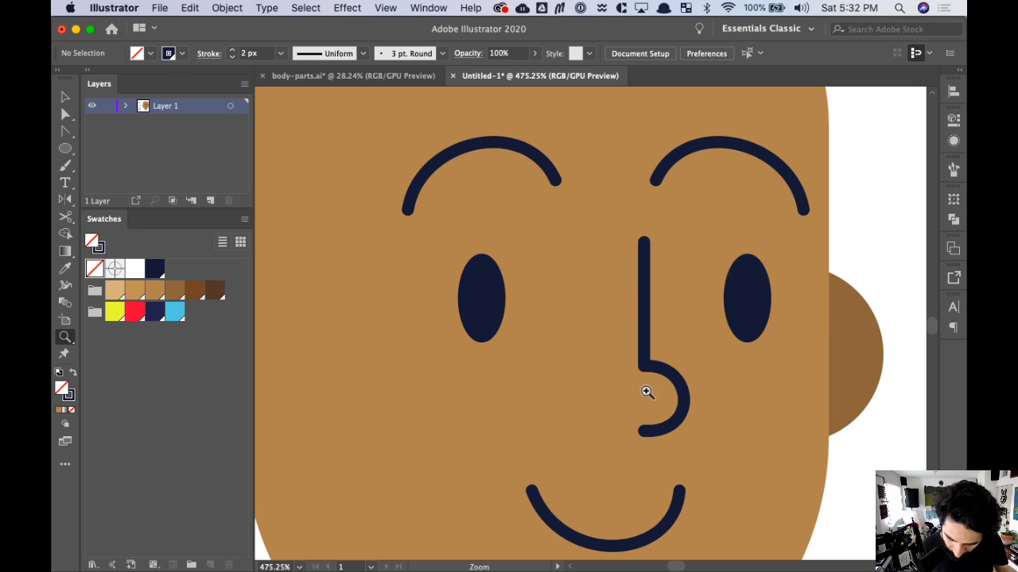
left_click(683, 402, "super")
key("v")
left_click(869, 282)
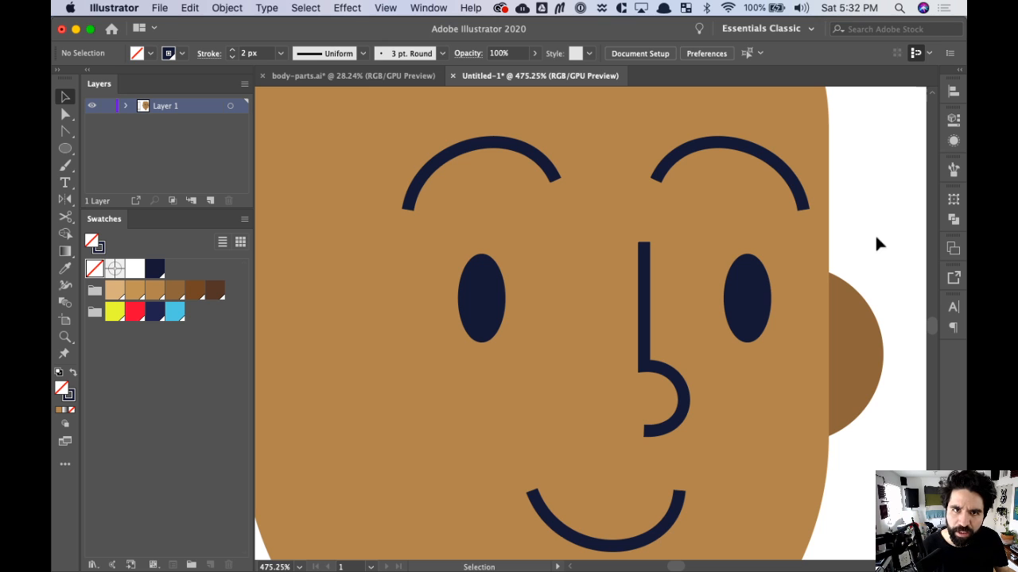
key("super+z")
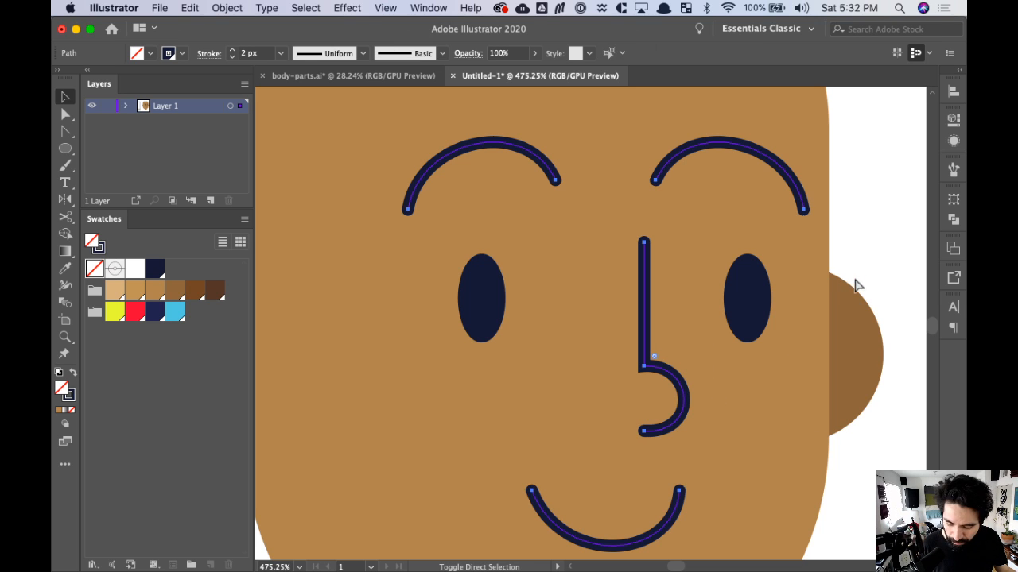
left_click(869, 270)
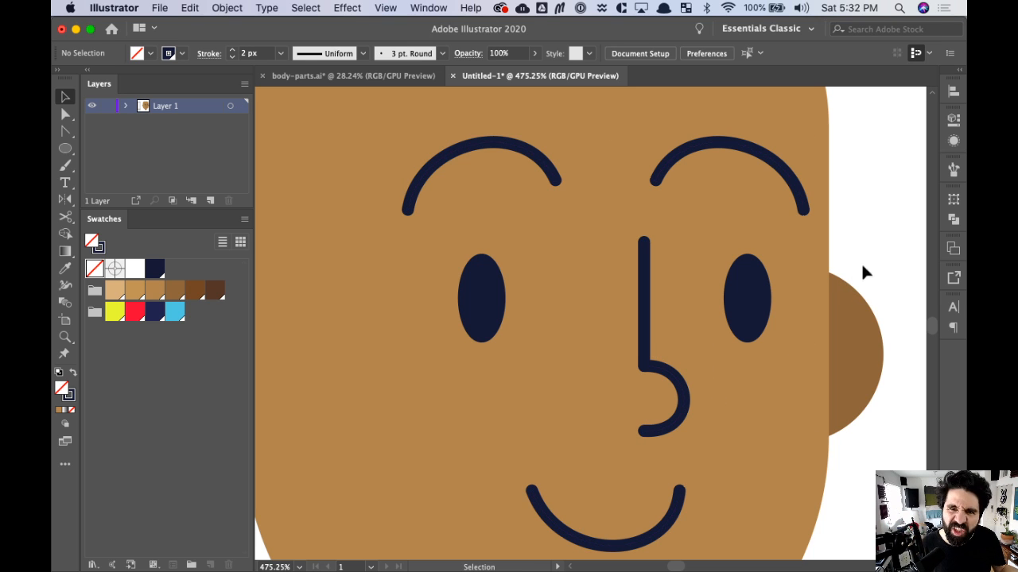
- Draw a short, curved 2 px navy line with the Pen tool across the left ear as inner-ear detail
key("super+minus")
key("super+minus")
key("super+minus")
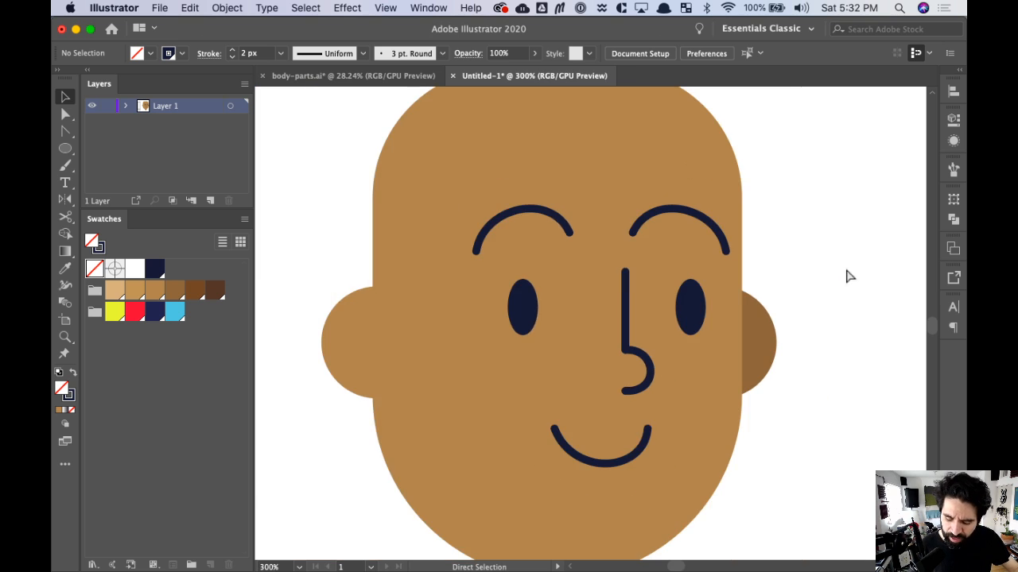
key("super+plus")
scroll(819, 318, "left", 2)
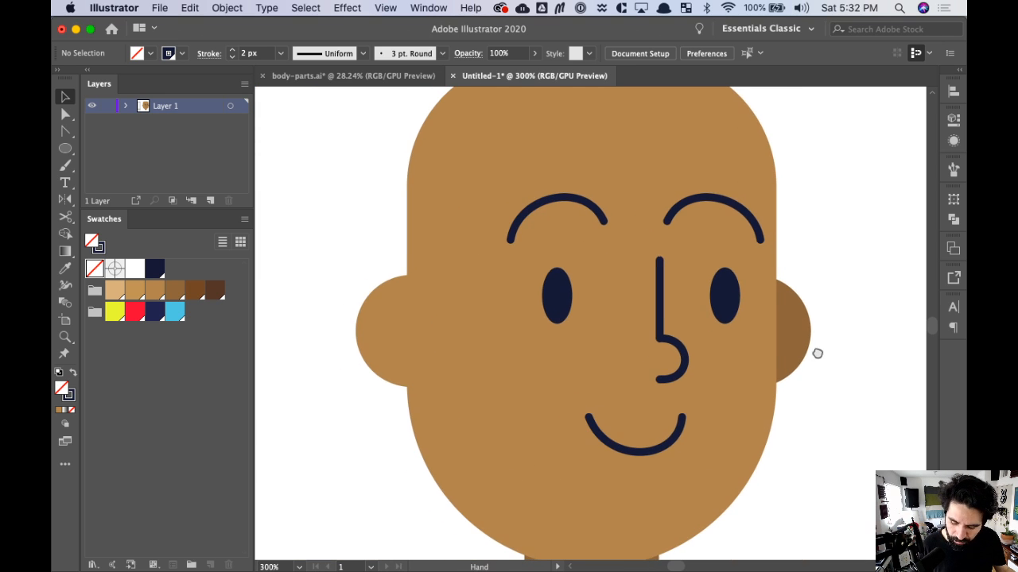
key("super+minus")
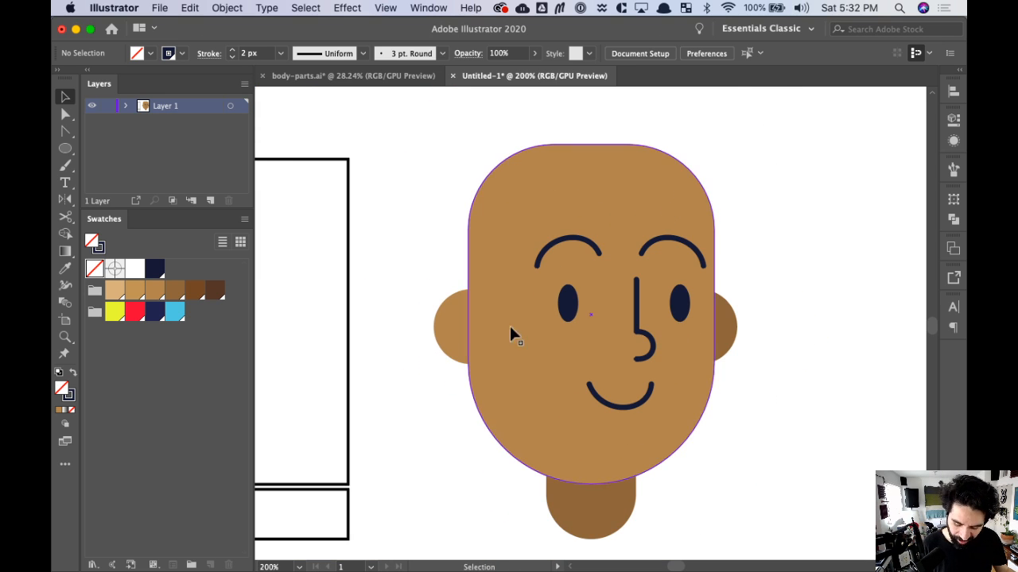
key("super+plus")
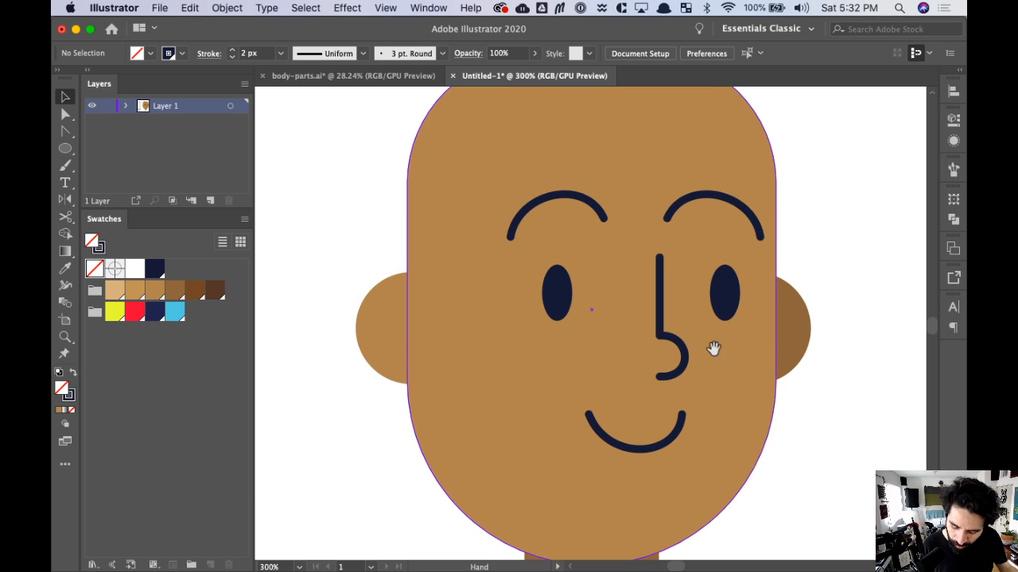
left_click_drag(703, 340, 756, 345)
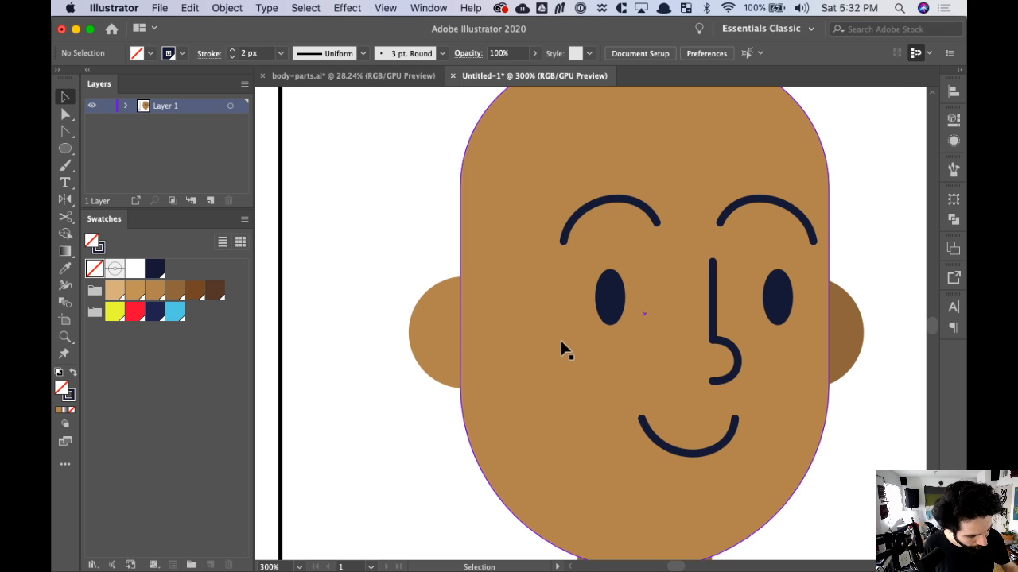
key("super+plus")
key("p")
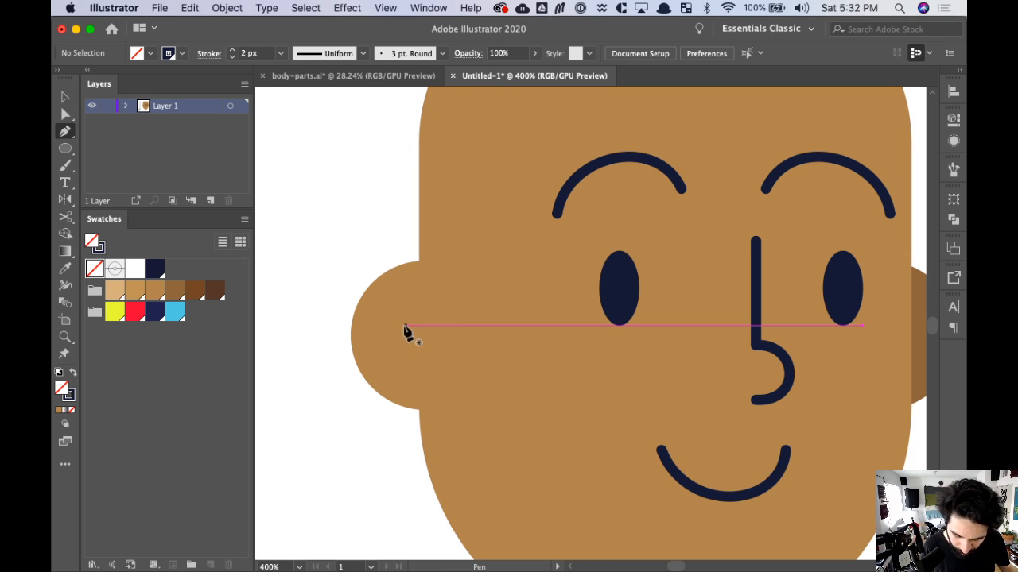
left_click(396, 321)
left_click_drag(449, 341, 463, 373)
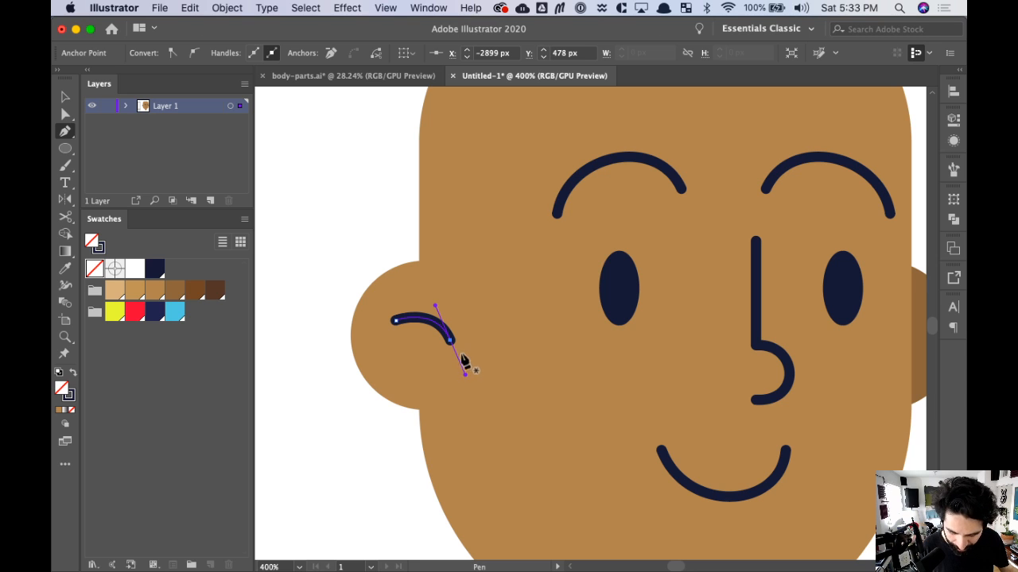
key("v")
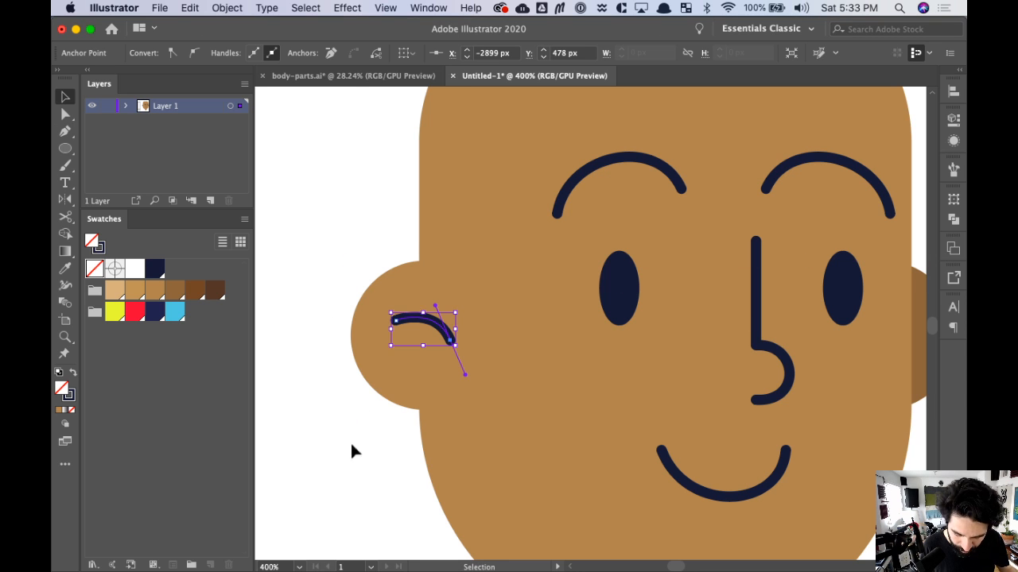
left_click(350, 446)
key("super+1")
key("super+equal")
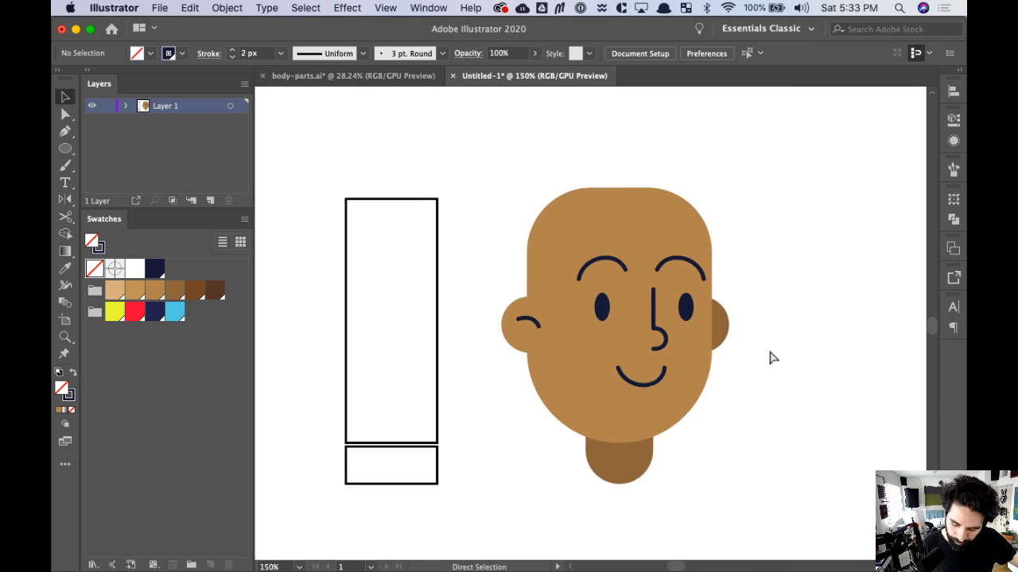
left_click_drag(801, 345, 766, 345)
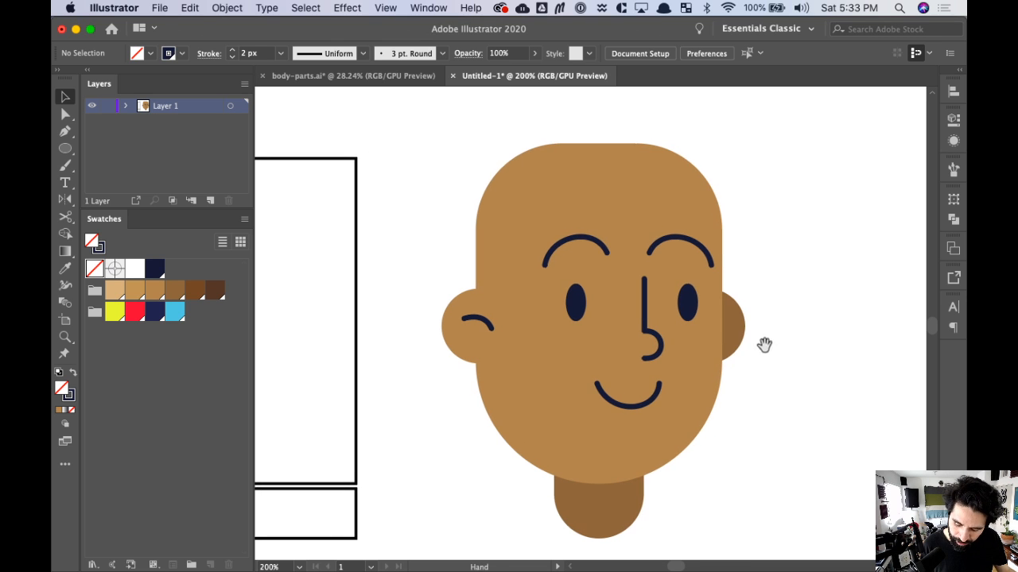
- Paint a navy hairline with the Paintbrush from above the left ear up to the temple and across the forehead to the head's right edge
left_click_drag(791, 313, 787, 321)
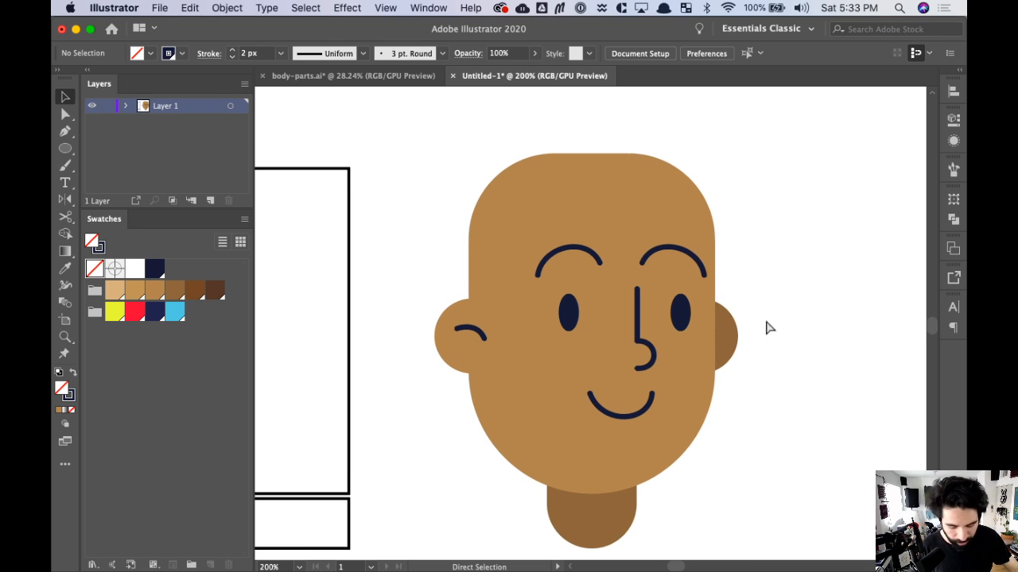
scroll(759, 318, "up", 2)
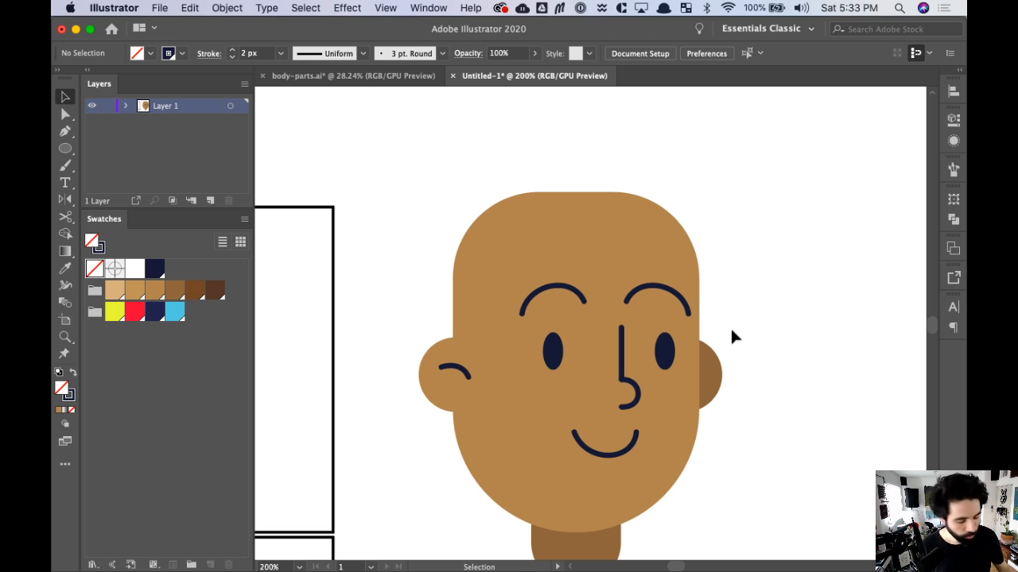
key("b")
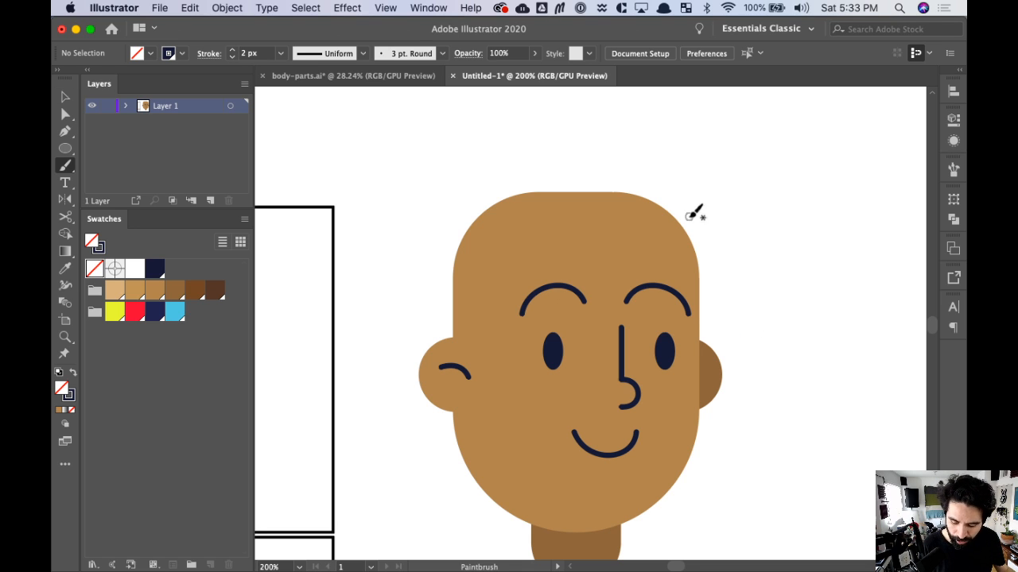
mouse_move(465, 326)
left_mouse_down()
mouse_move(542, 245)
mouse_move(659, 208)
left_mouse_up()
key("super+z")
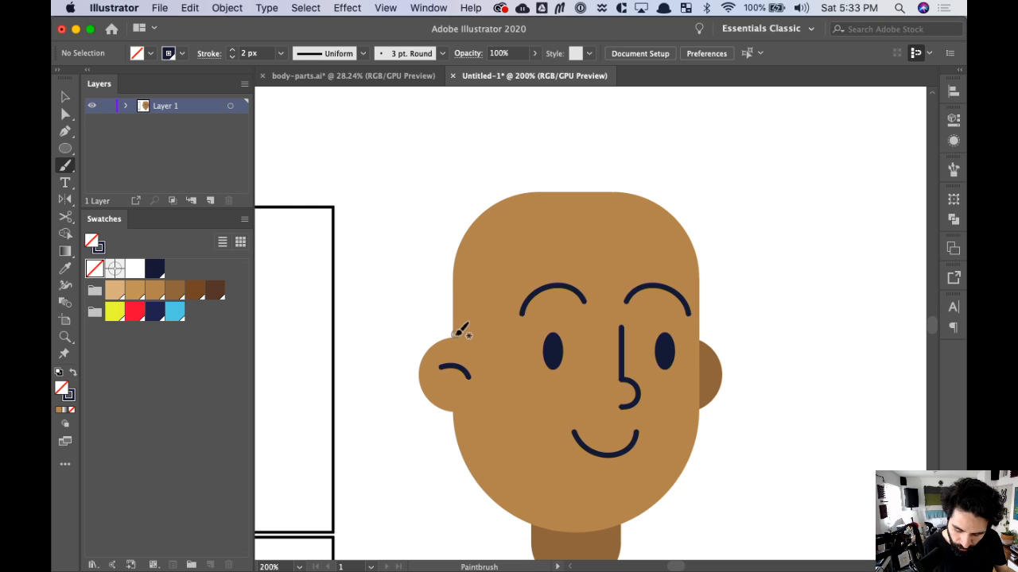
mouse_move(452, 337)
left_mouse_down()
mouse_move(491, 278)
mouse_move(491, 224)
mouse_move(617, 228)
mouse_move(658, 204)
left_mouse_up()
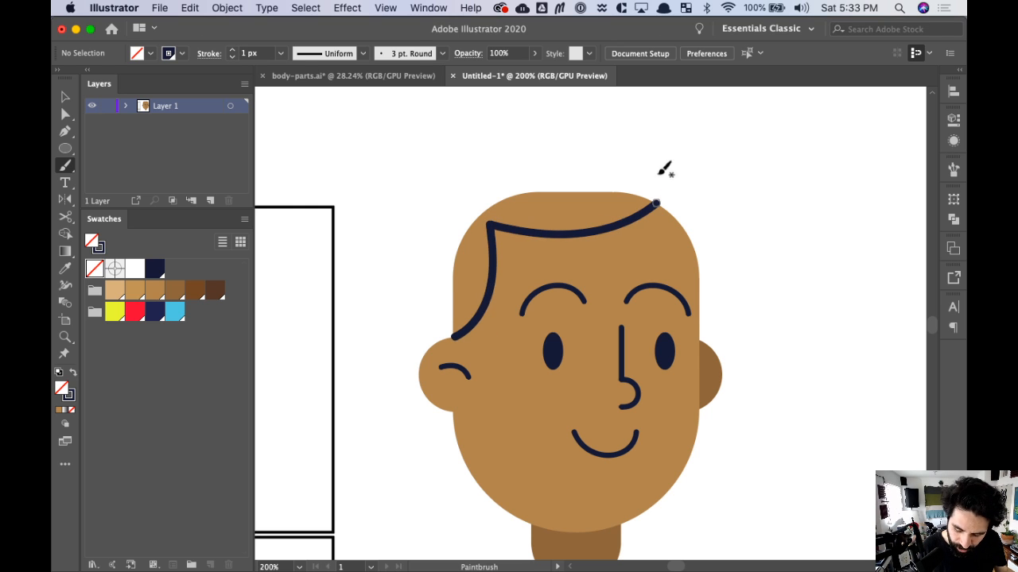
- Paint the outer hair outline over the head from ear to ear and a scalloped hair tuft outline below the left ear
mouse_move(440, 333)
left_mouse_down()
mouse_move(433, 213)
mouse_move(477, 167)
mouse_move(646, 144)
mouse_move(690, 170)
mouse_move(690, 200)
mouse_move(727, 266)
mouse_move(697, 321)
left_mouse_up()
left_click_drag(755, 318, 752, 319)
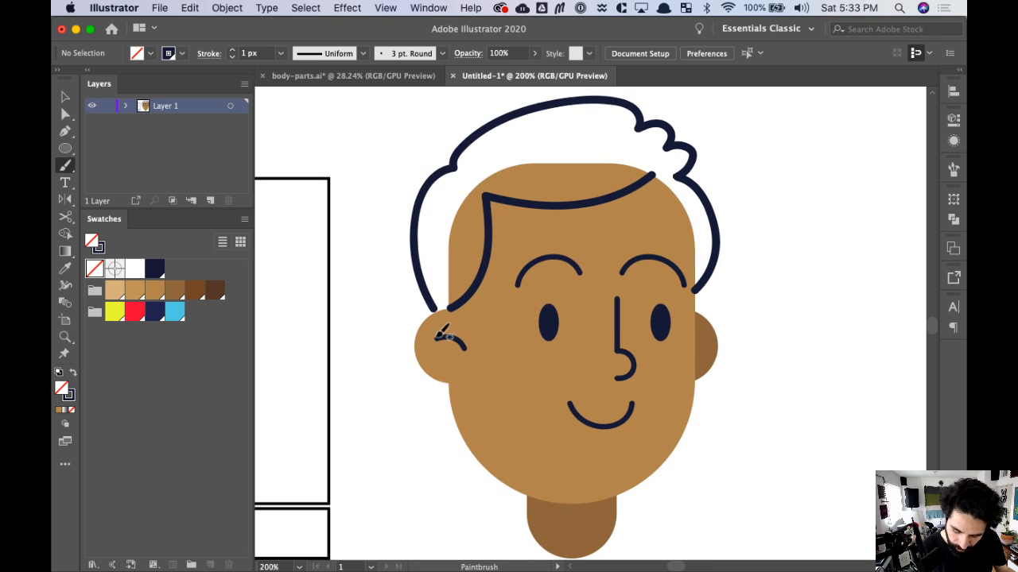
mouse_move(442, 377)
left_mouse_down()
mouse_move(422, 404)
mouse_move(461, 432)
left_mouse_up()
key("ctrl+z")
mouse_move(442, 378)
left_mouse_down()
mouse_move(419, 416)
mouse_move(464, 442)
left_mouse_up()
left_click_drag(783, 364, 782, 375)
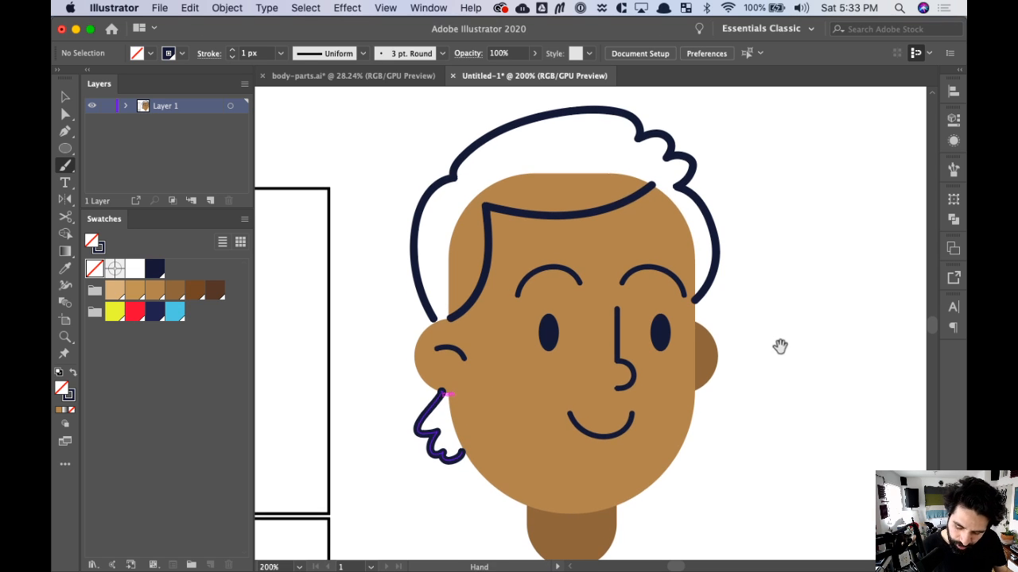
- Paint a curved lock outline down the right side of the head, joining the hairline to the hair's outer edge
key("v")
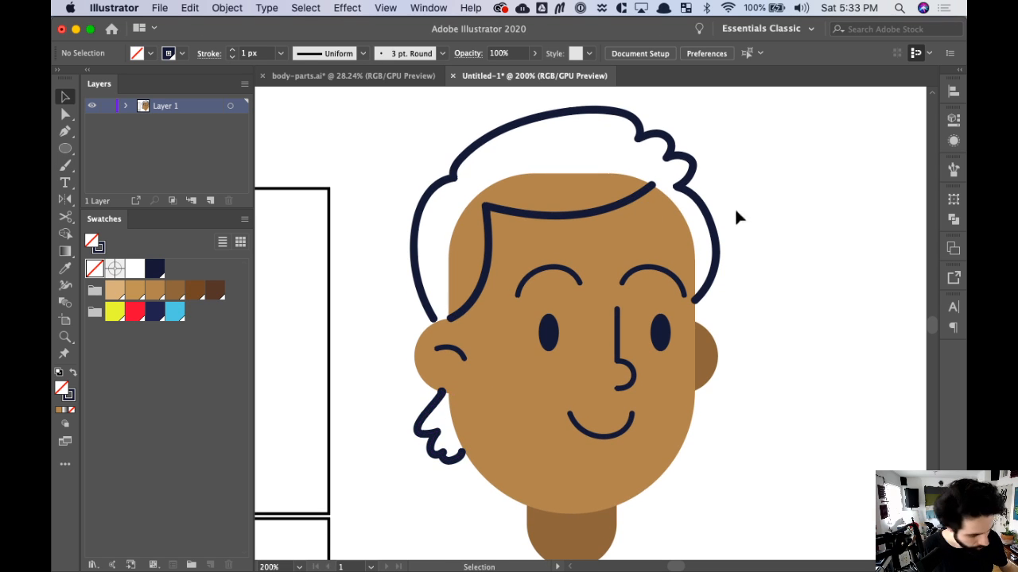
key("b")
mouse_move(660, 171)
left_mouse_down()
mouse_move(658, 213)
mouse_move(688, 269)
left_mouse_up()
key("super+z")
mouse_move(661, 170)
left_mouse_down()
mouse_move(698, 263)
mouse_move(697, 296)
mouse_move(711, 236)
mouse_move(692, 191)
mouse_move(665, 167)
mouse_move(651, 176)
left_mouse_up()
key("v")
- Select the hair outline strokes together with the tuft, expand them into filled shapes and unite them with Pathfinder
left_click_drag(714, 209, 713, 201)
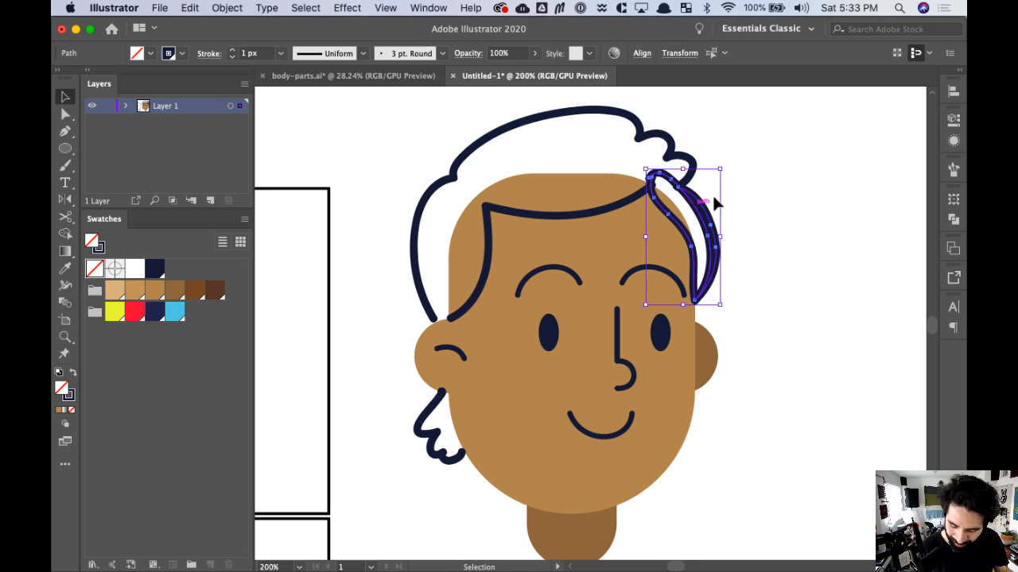
left_click(545, 222, "shift")
left_click(793, 211)
left_click(572, 214)
left_click(746, 185)
left_click(678, 182)
left_click(640, 184, "shift")
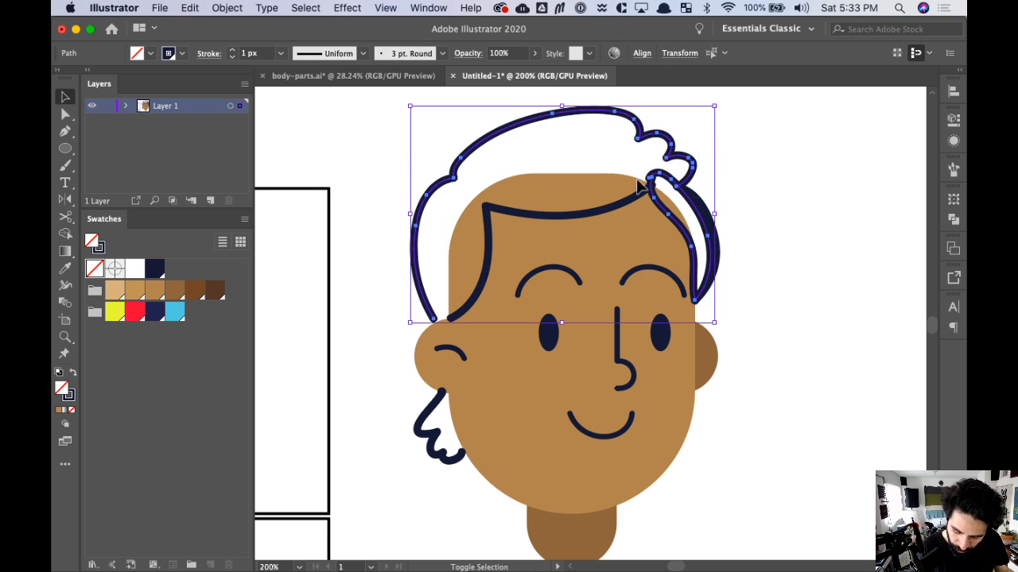
left_click(431, 410, "shift")
left_click(578, 215, "shift")
left_click(582, 204, "shift")
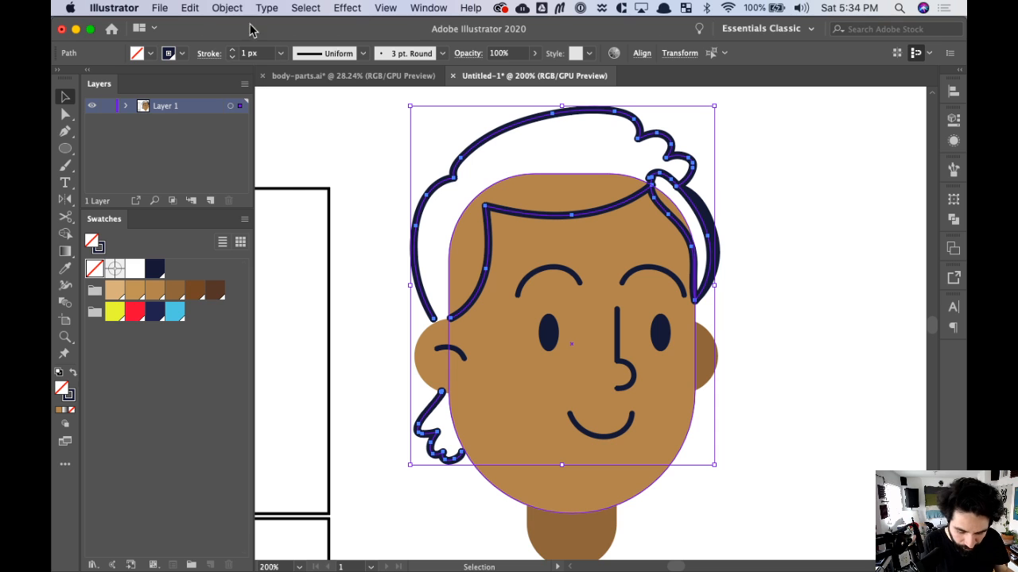
left_click(228, 8)
left_click(301, 185)
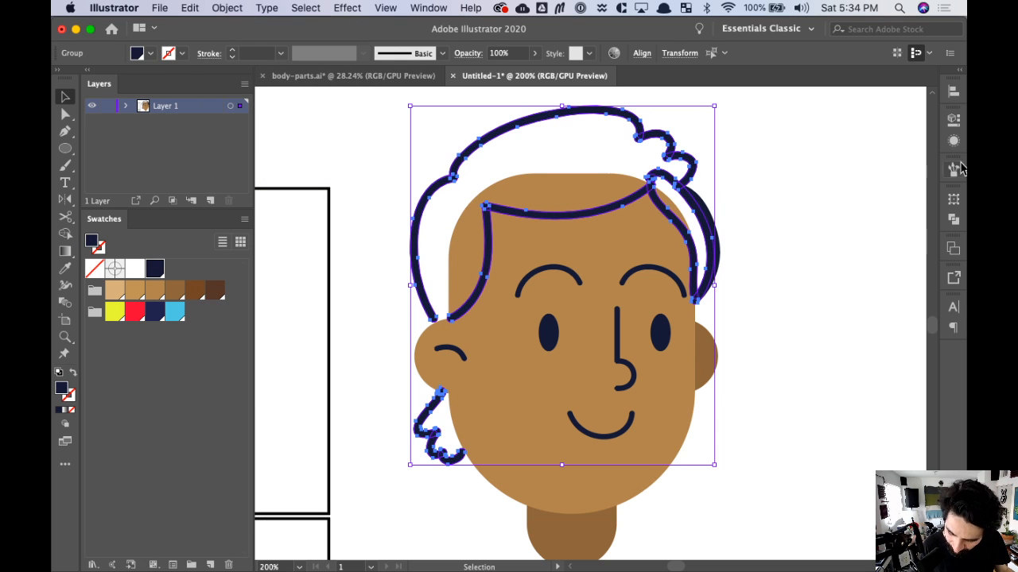
left_click(953, 220)
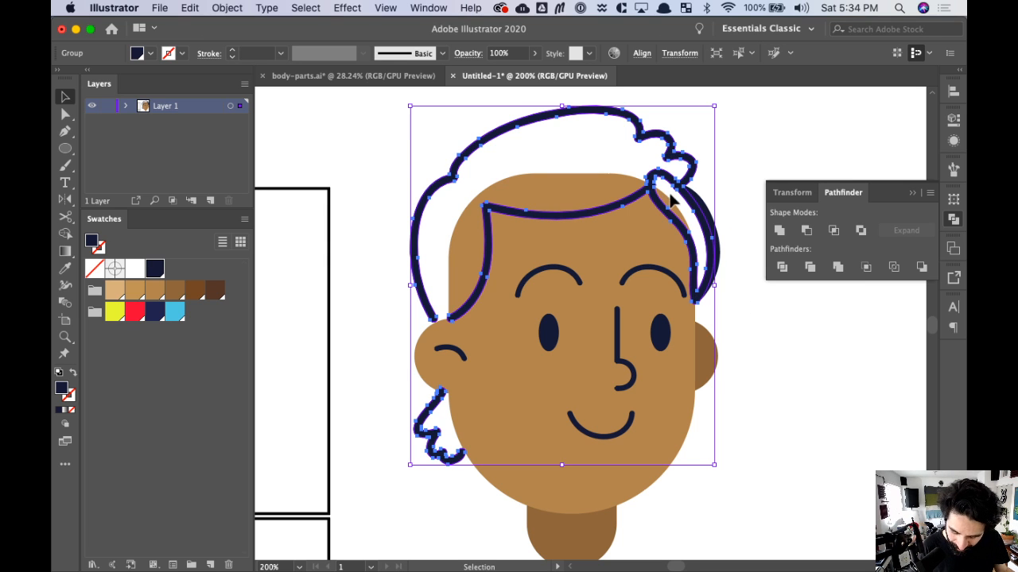
left_click(953, 222)
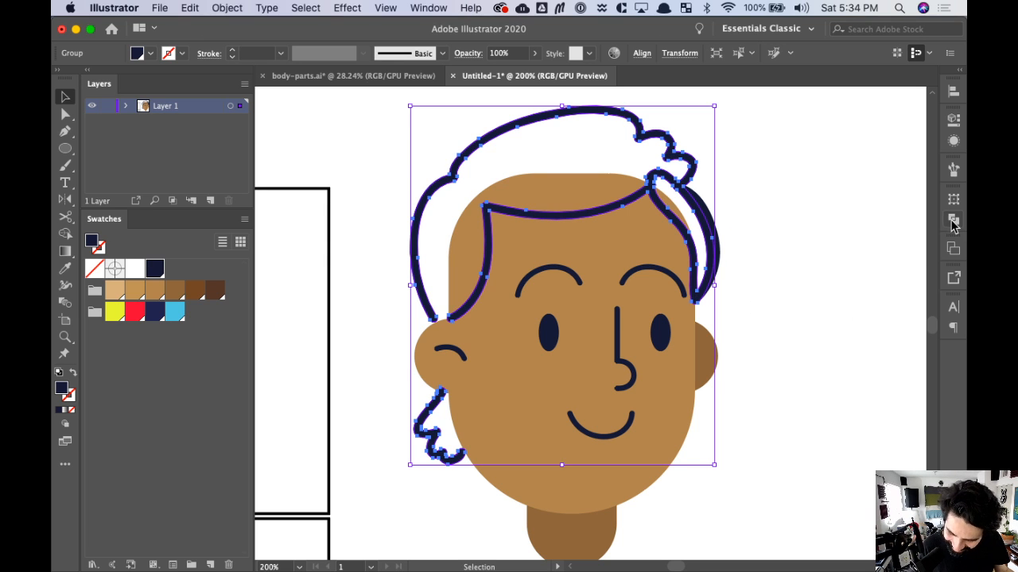
- Isolate the united main hair shape and close its gap above the left ear with the Blob Brush
double_click(566, 219)
left_click(564, 216)
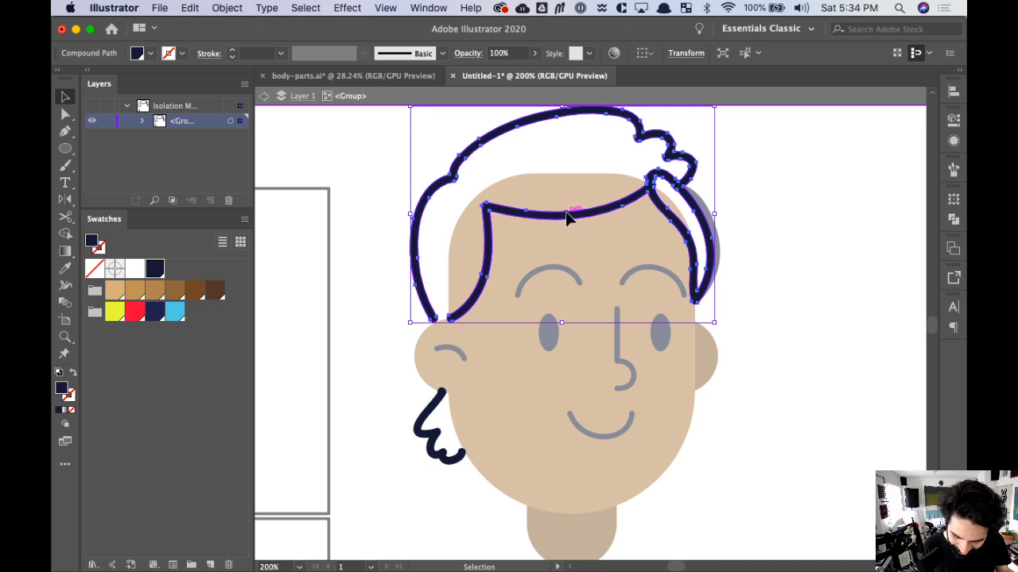
double_click(566, 220)
left_click(567, 221)
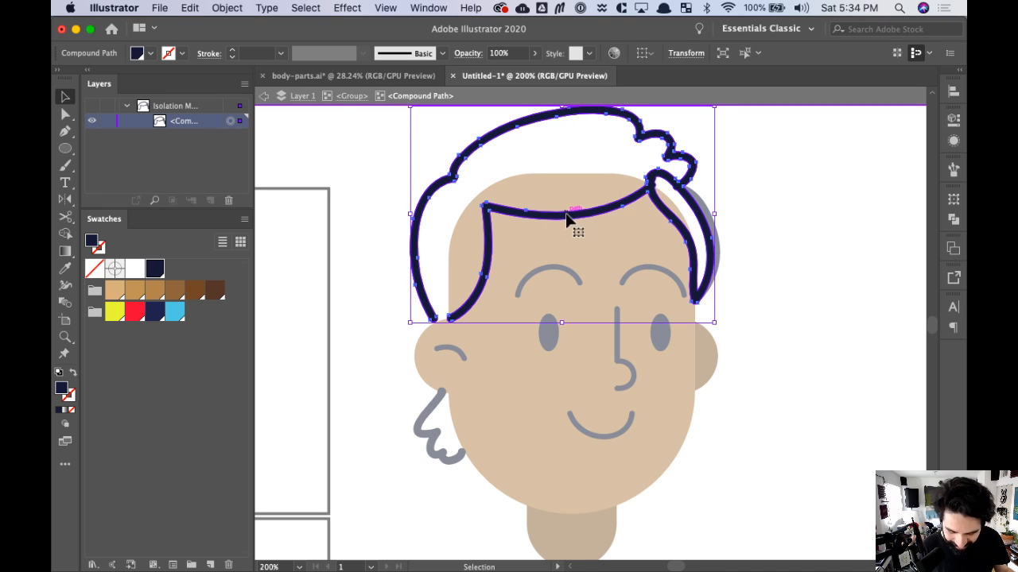
left_click(777, 218)
scroll(748, 290, "up", 4)
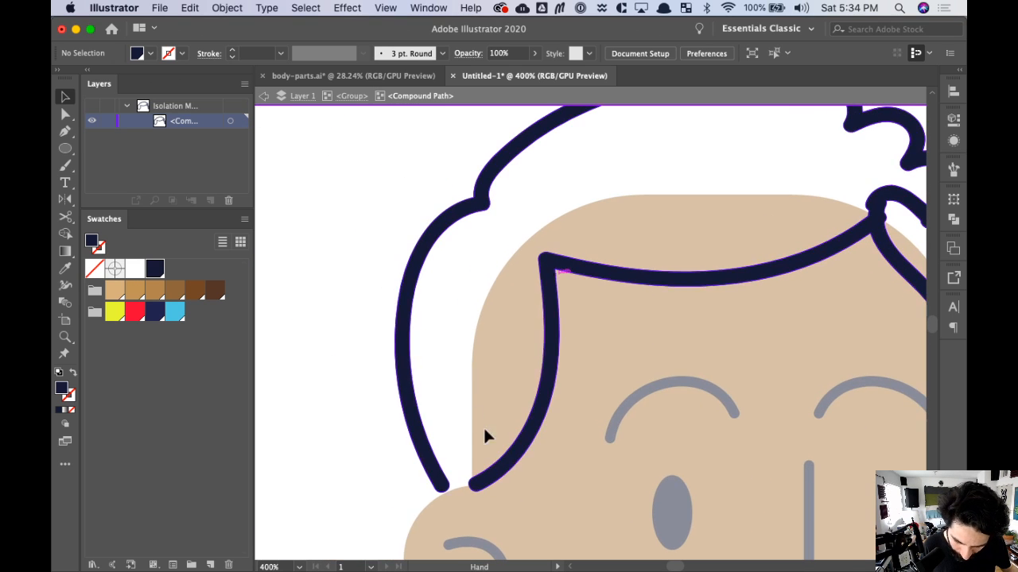
left_click(509, 465)
left_click_drag(518, 454, 533, 337)
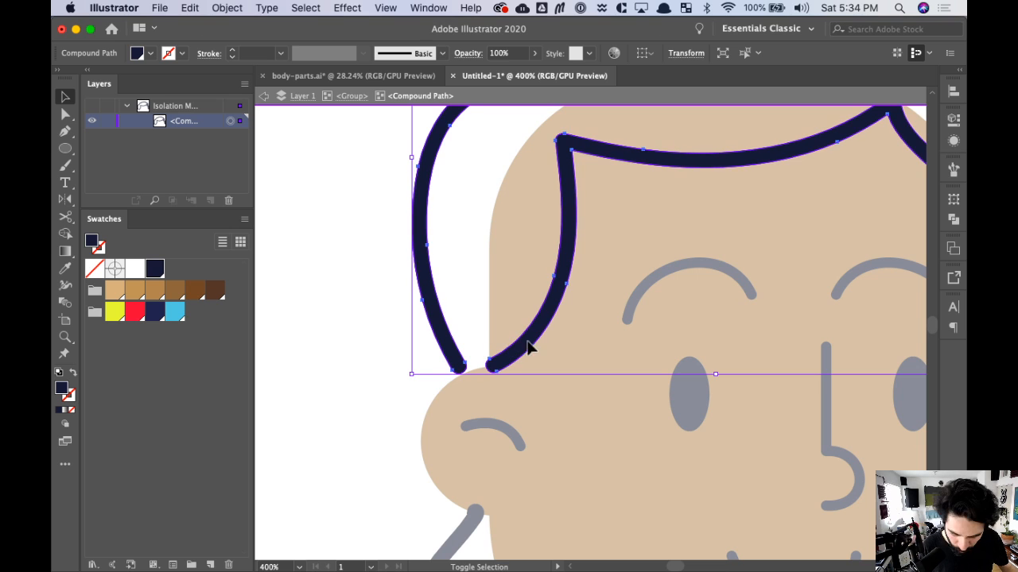
key("shift+b")
mouse_move(477, 337)
left_mouse_down()
mouse_move(498, 344)
mouse_move(504, 331)
left_mouse_up()
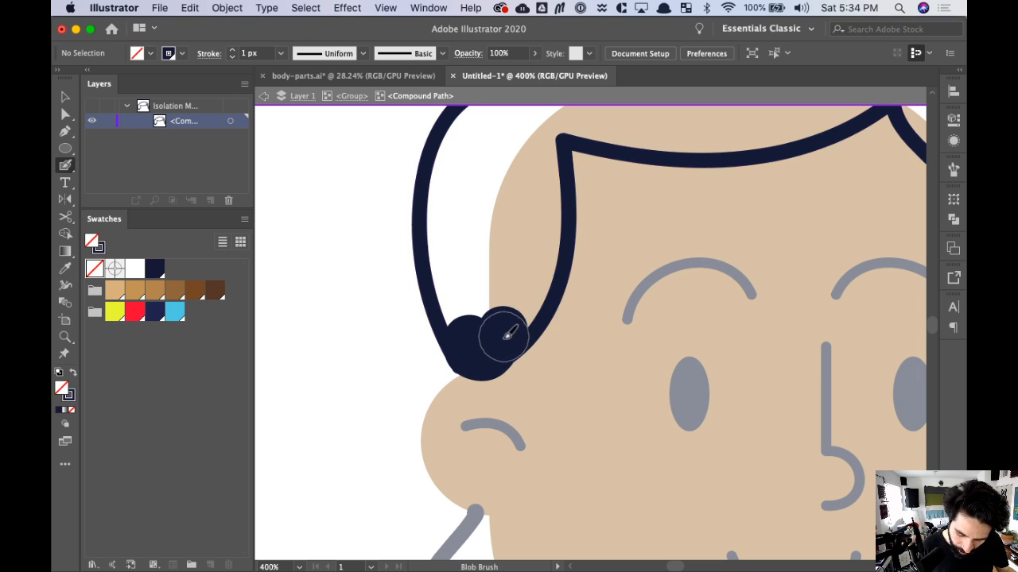
left_click_drag(557, 355, 526, 392)
- Delete the inner cutouts of the main hair and of the right lock to make the hair solid navy
key("v")
left_click(506, 357)
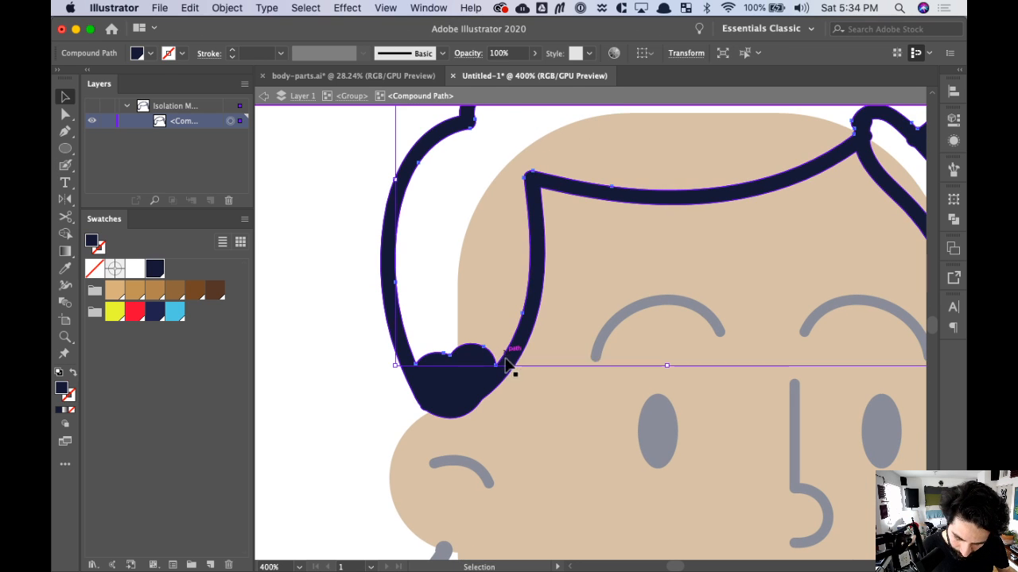
key("Delete")
left_click_drag(773, 334, 409, 383)
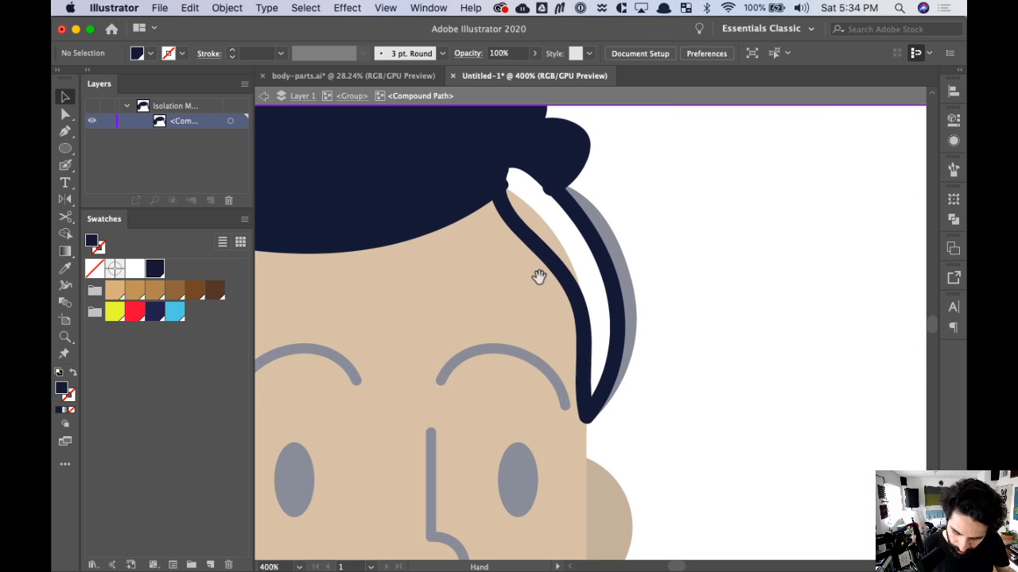
left_click(543, 187)
key("Delete")
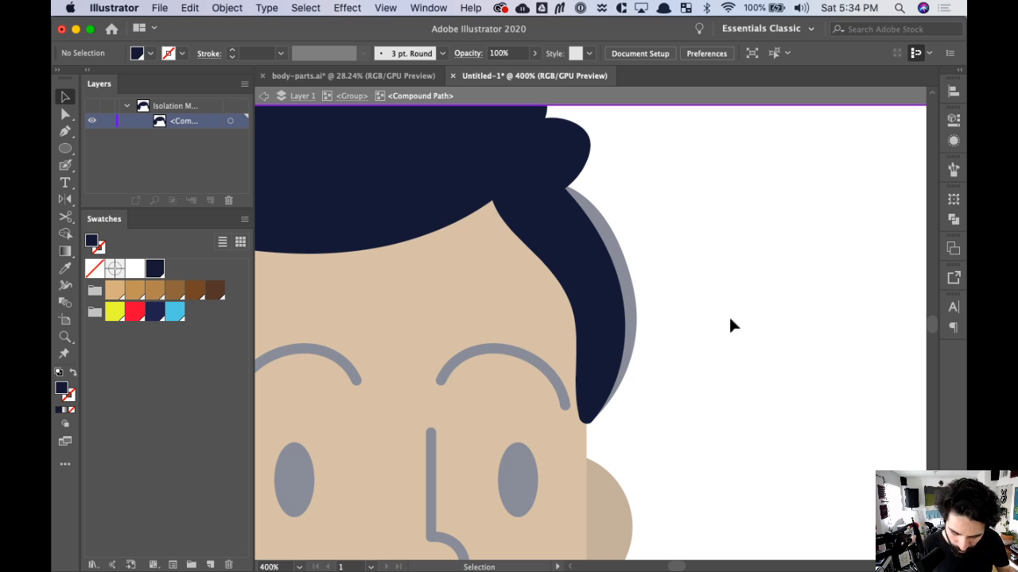
- Step back to the hair group and cut the tuft outline below the left ear out of it
key("super+minus")
key("super+minus")
key("super+minus")
key("super+equal")
left_click_drag(542, 382, 716, 236)
double_click(503, 406)
double_click(503, 355)
key("z")
left_click_drag(470, 288, 581, 427)
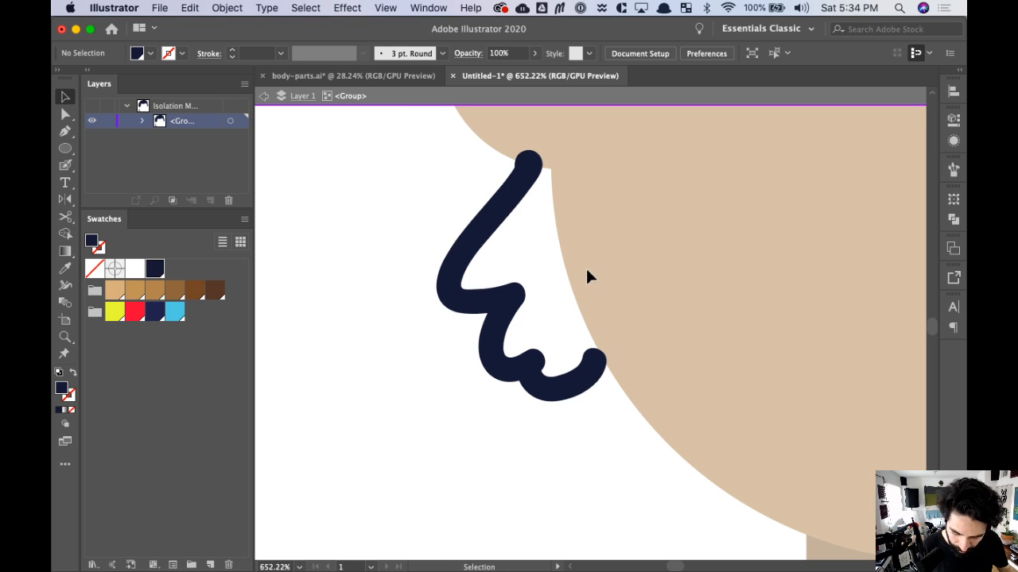
key("b")
left_click_drag(593, 272, 585, 328)
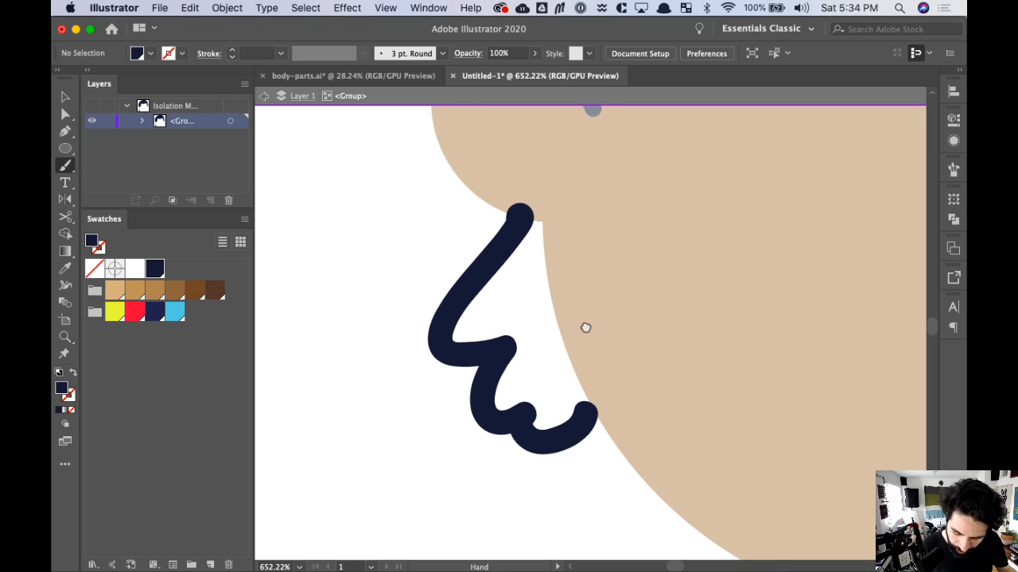
key("v")
left_click(503, 268)
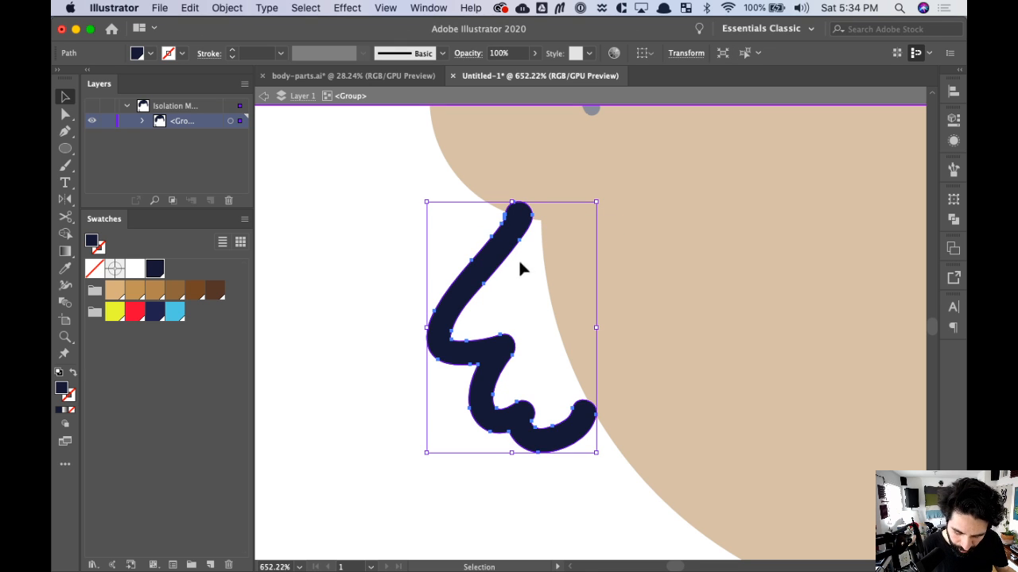
key("Delete")
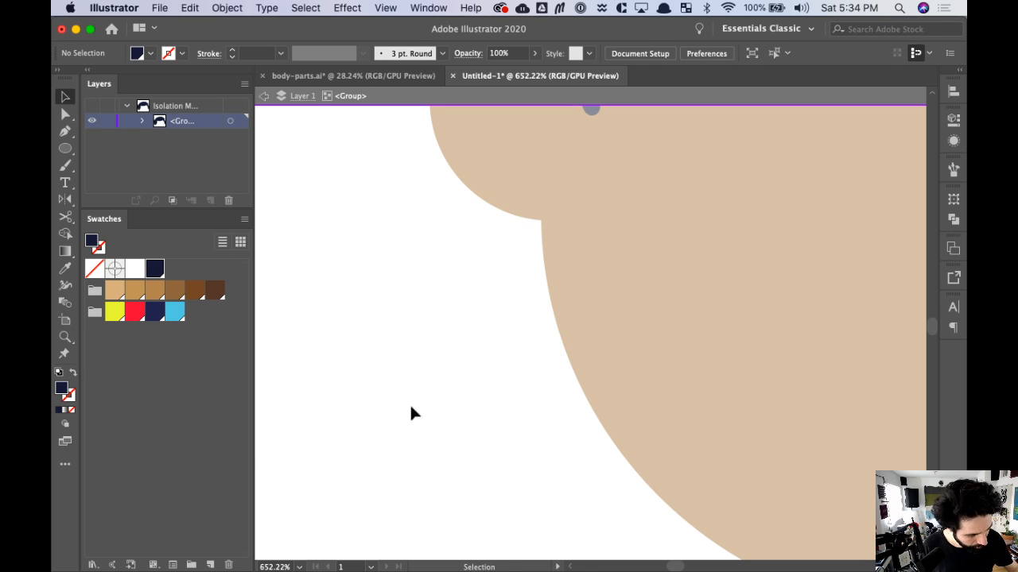
- Leave isolation mode, paste the tuft outline as a separate object and nudge it against the left ear and jaw
key("a")
key("super+minus")
key("super+minus")
key("super+minus")
key("Escape")
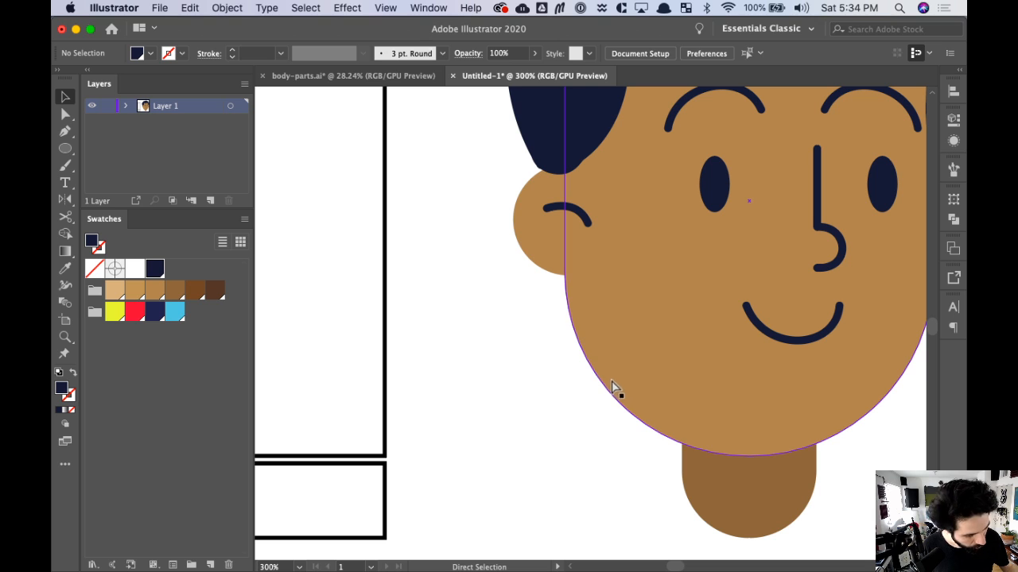
key("super+v")
key("shift+Left")
key("shift+Left")
key("shift+Right")
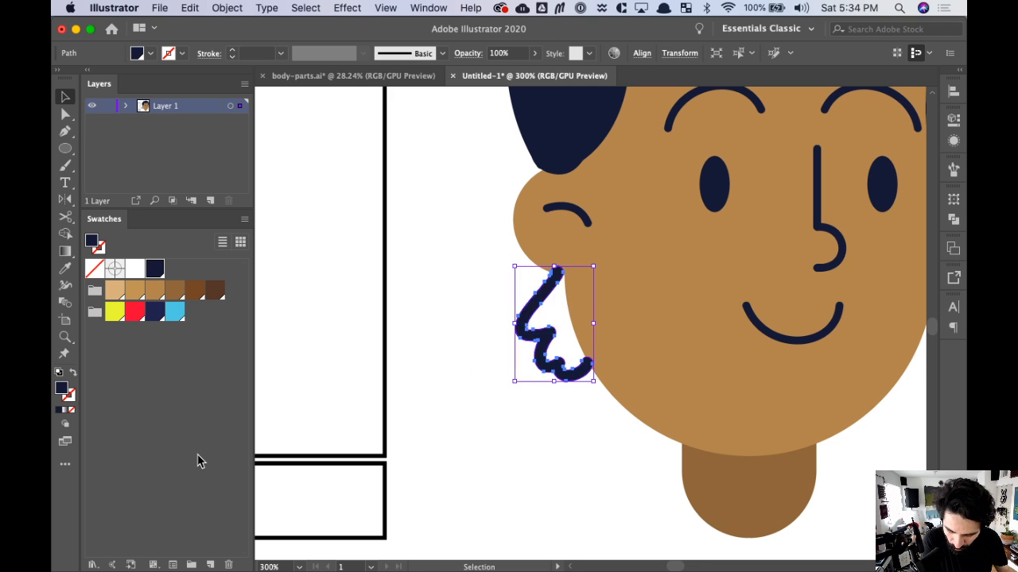
key("shift+Right")
key("Left")
key("Left")
key("Left")
key("Left")
key("Left")
key("Left")
- Close the open side of the tuft outline with a thick Blob Brush stroke over the cheek
key("shift+b")
left_click_drag(568, 273, 609, 292)
key("super+z")
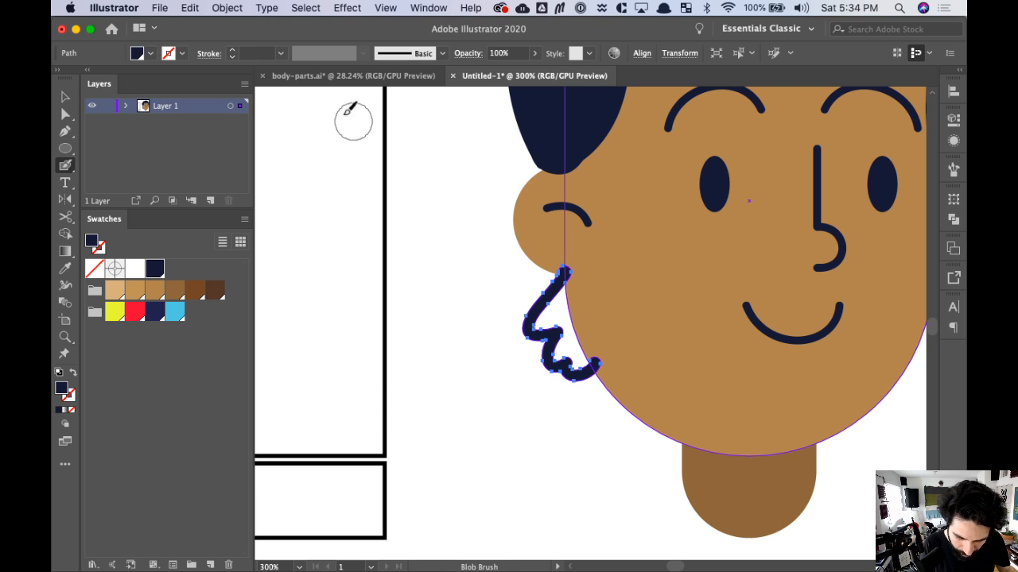
mouse_move(588, 275)
left_mouse_down()
mouse_move(567, 273)
mouse_move(606, 280)
mouse_move(615, 323)
mouse_move(607, 340)
left_mouse_up()
key("super+z")
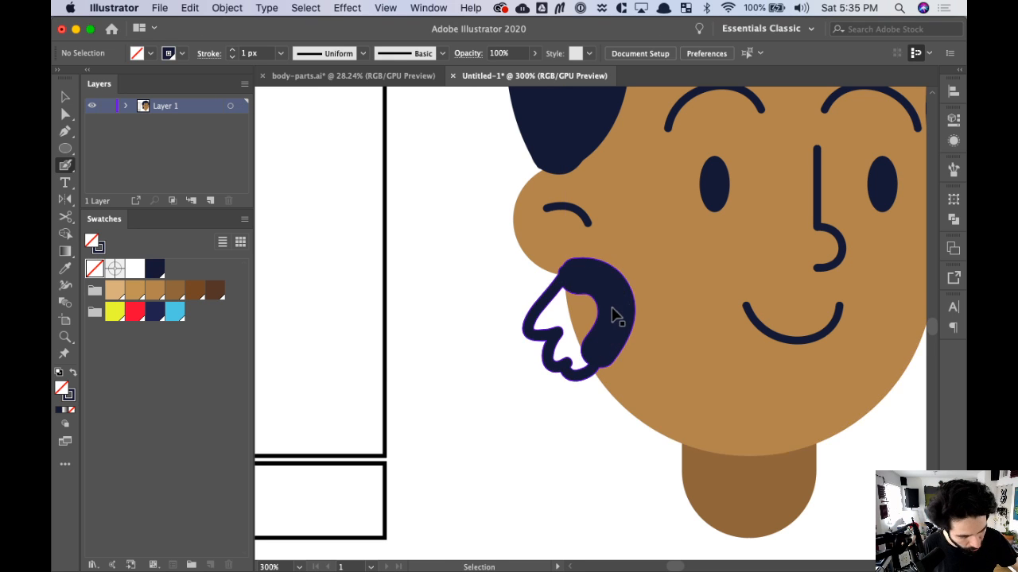
- Isolate the closed tuft shape, delete its inner cutout to make it solid navy, and leave isolation
key("super+equal")
key("v")
left_click(609, 347)
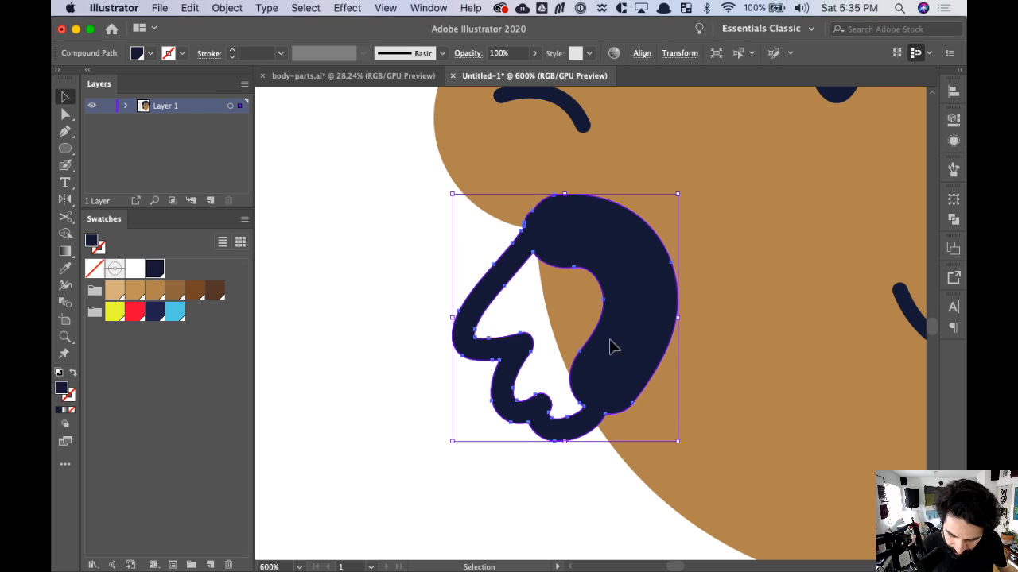
double_click(596, 338)
left_click(603, 339)
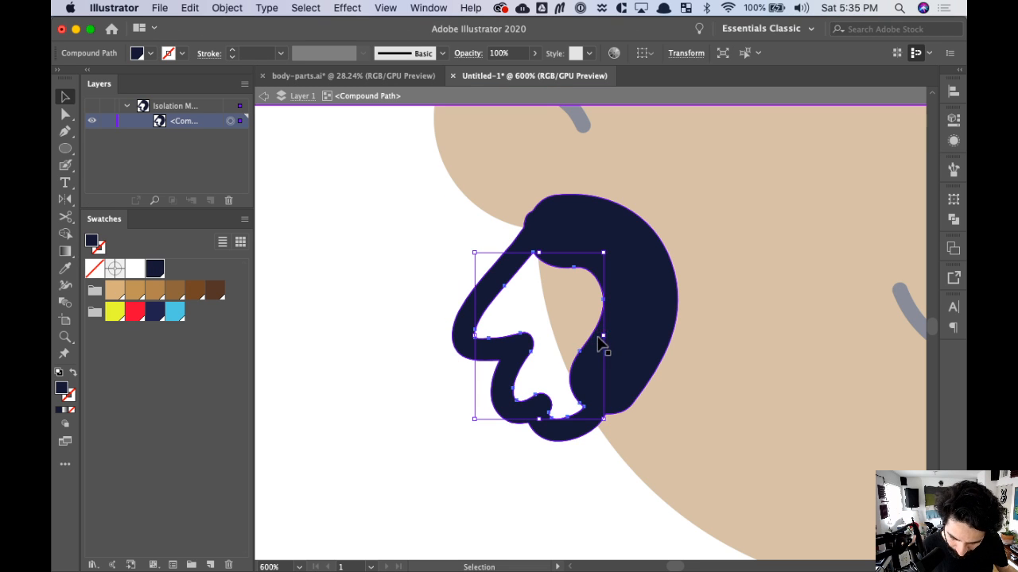
key("Delete")
double_click(403, 424)
- Send the solid hair tuft to the back, behind the head and ear, and clear the selection
key("a")
key("super+minus")
key("super+minus")
key("super+minus")
key("super+minus")
left_click(582, 325)
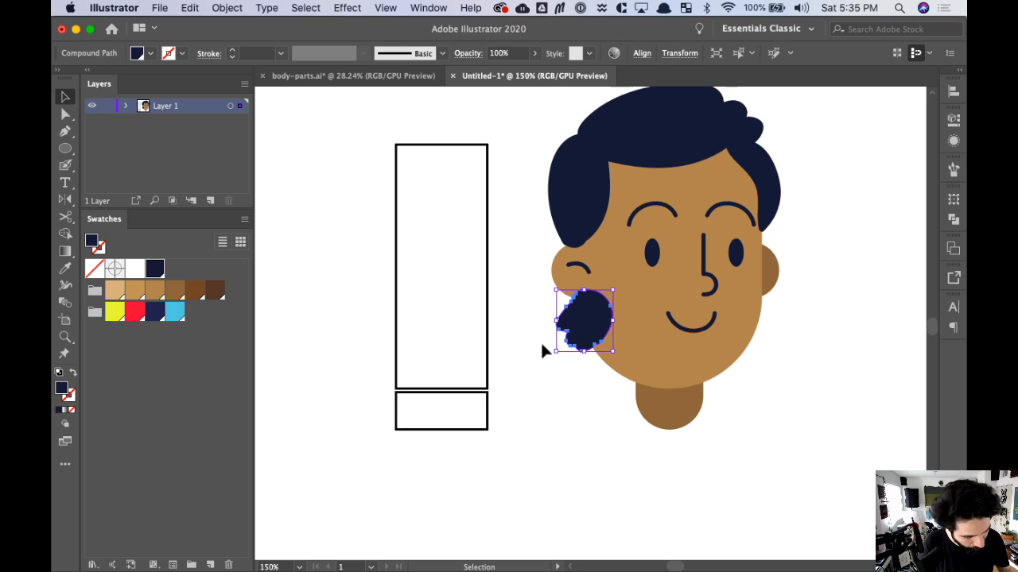
key("shift+super+bracketleft")
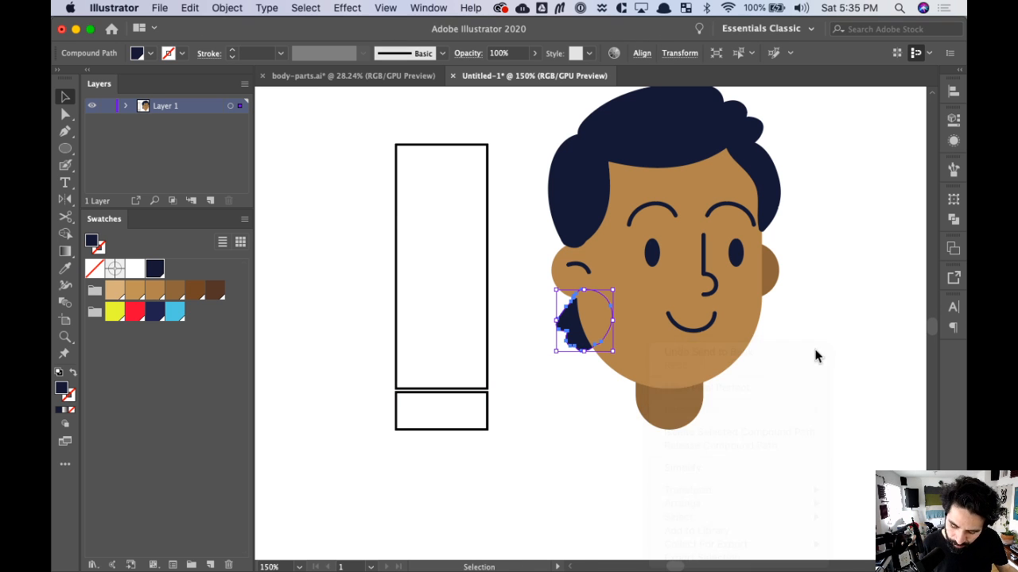
left_click_drag(878, 286, 781, 330)
left_click(785, 352)
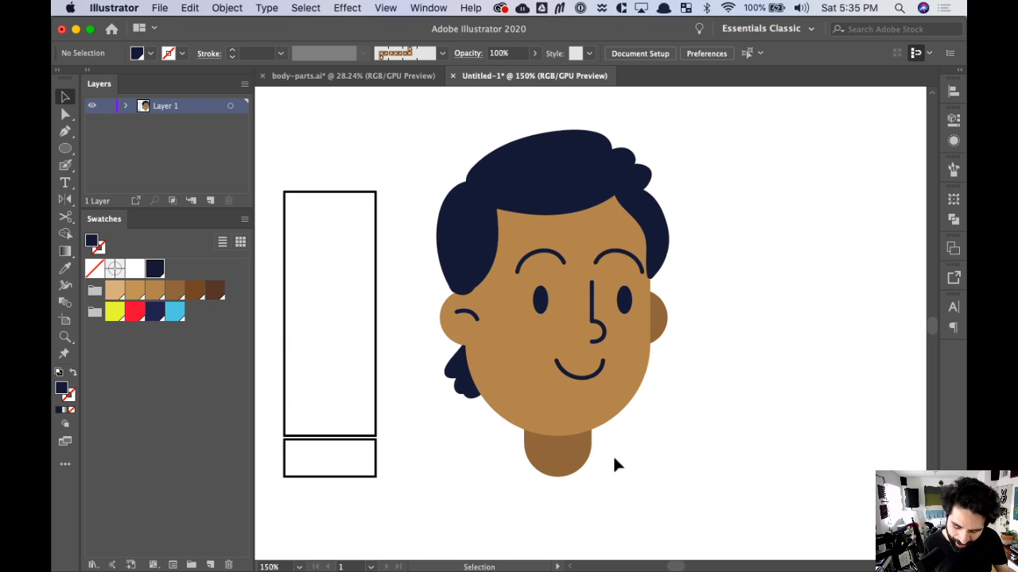
- Nudge the brown neck shape slightly to the left beneath the chin, then clear the selection
left_click(562, 468)
key("Left")
key("Left")
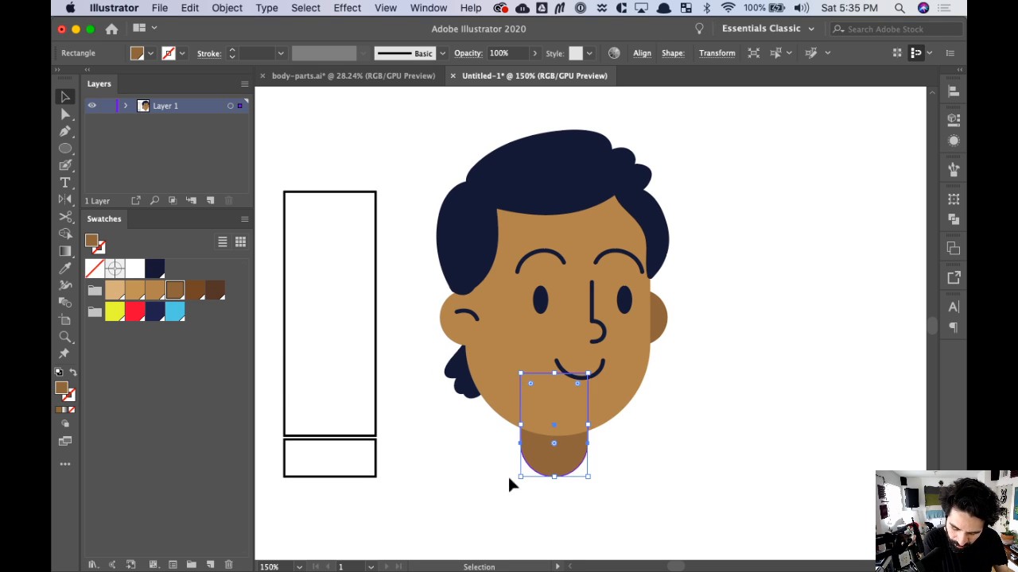
left_click(777, 314)
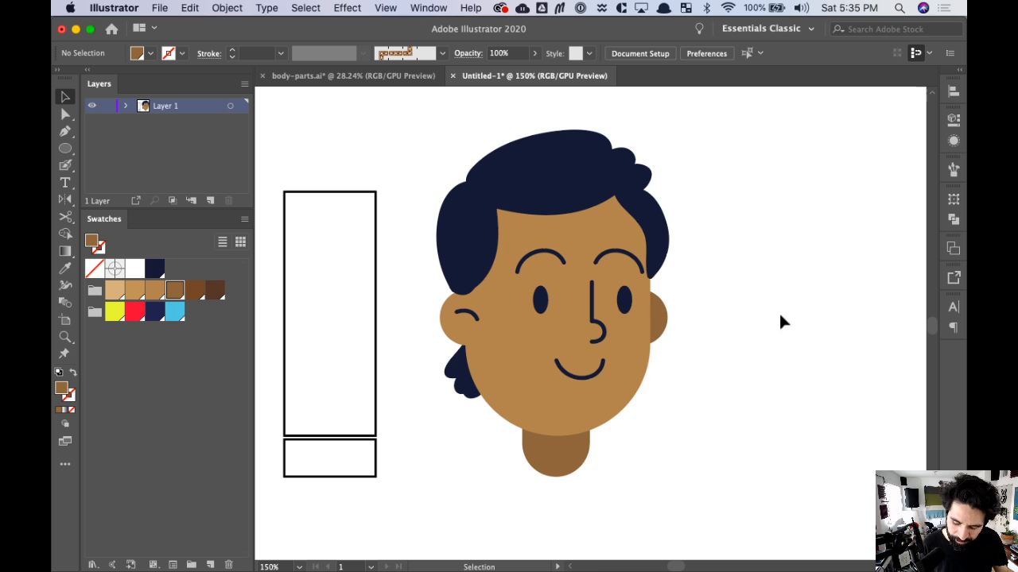
left_click(624, 297)
left_click(778, 374)
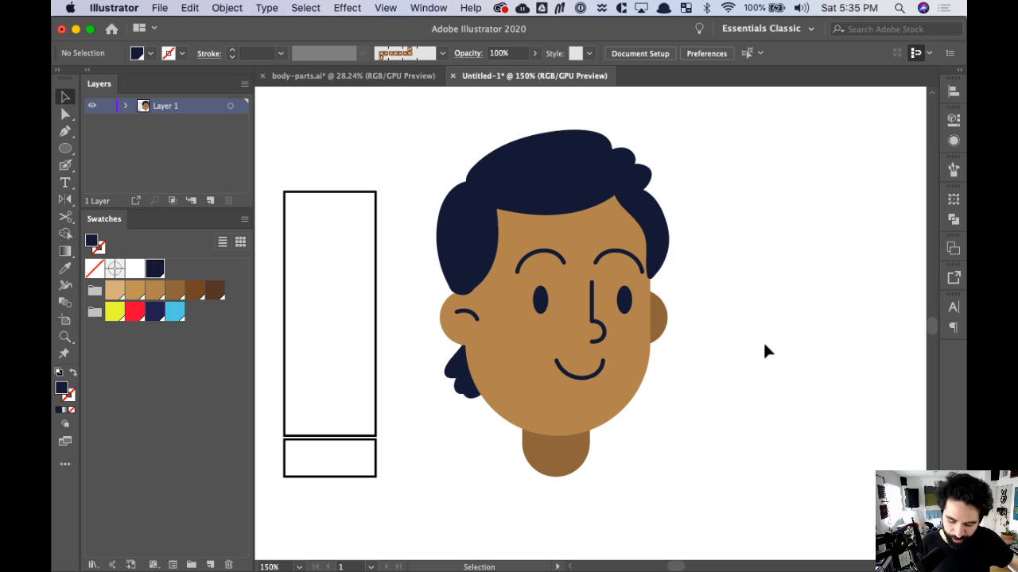
- Nudge the main hair group slightly down and delete the stray curved path beside the hair above the darker ear
left_click(584, 195)
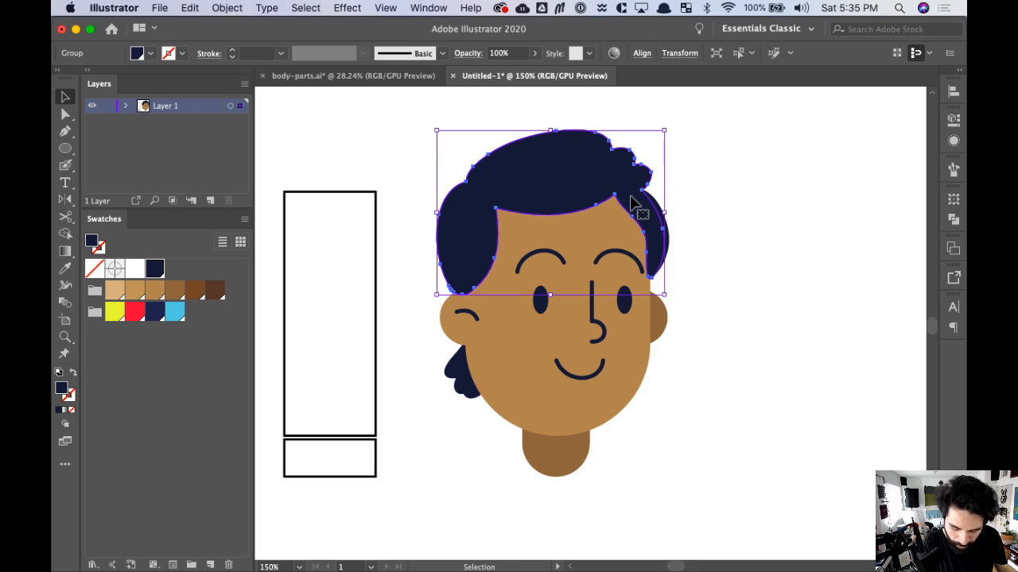
left_click(751, 285)
left_click(666, 215)
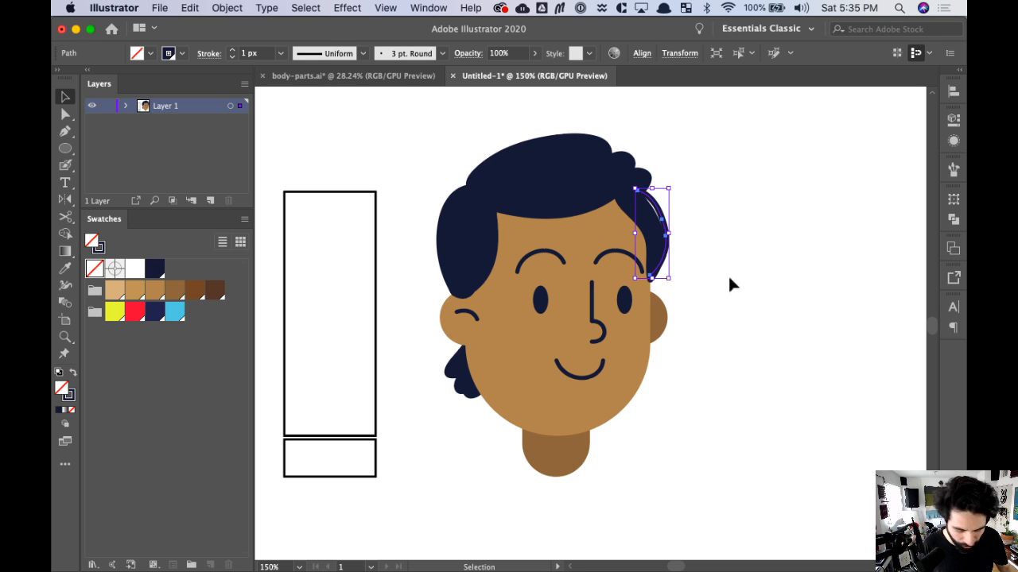
key("Delete")
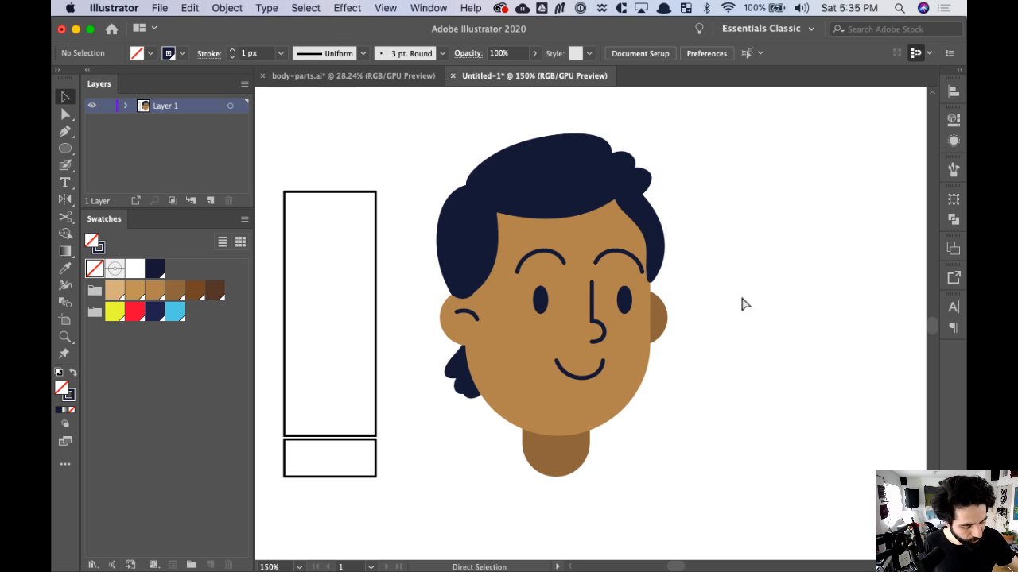
- Delete the two outlined proportion rectangles beside the head
key("super+minus")
key("super+minus")
key("super+minus")
left_click_drag(525, 432, 526, 434)
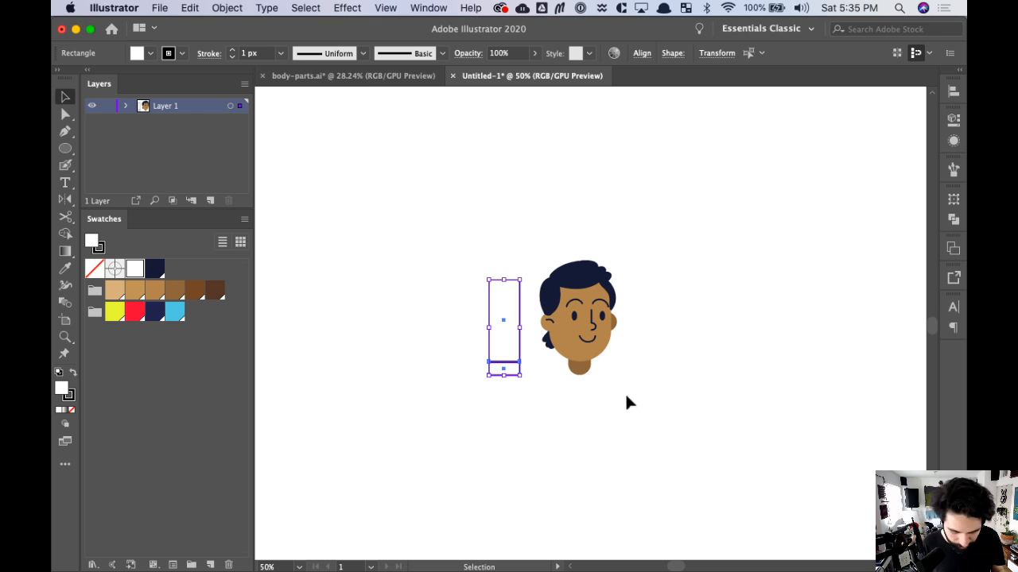
key("Delete")
- Draw a white rectangle with a 1 px black stroke below the head as the torso
key("z")
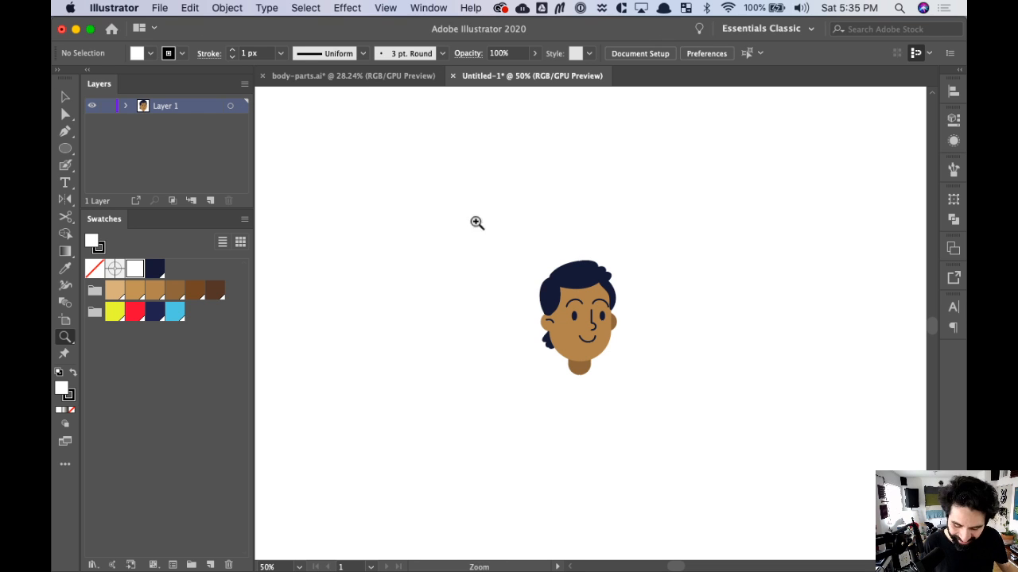
left_click_drag(479, 246, 716, 484)
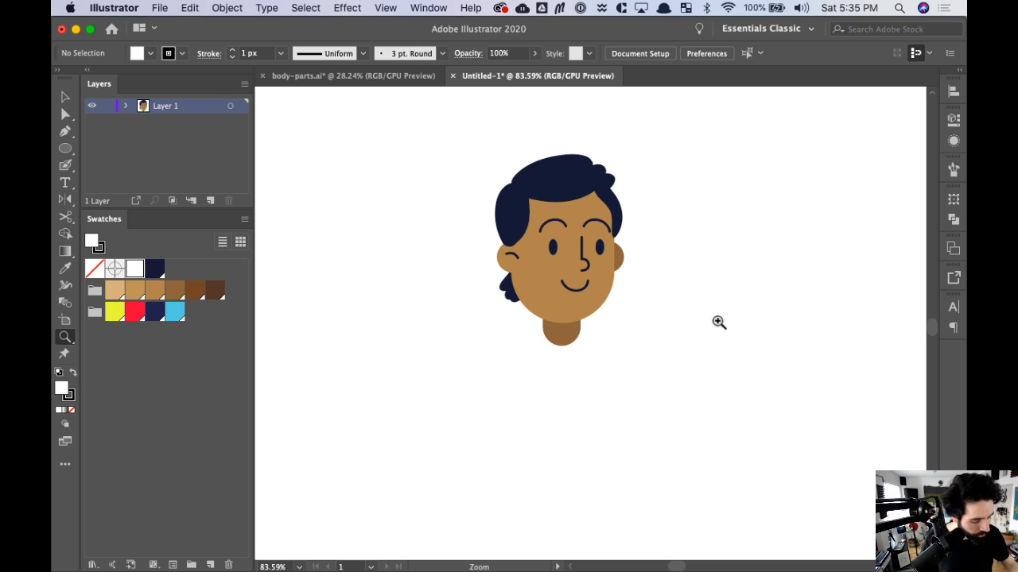
key("super+minus")
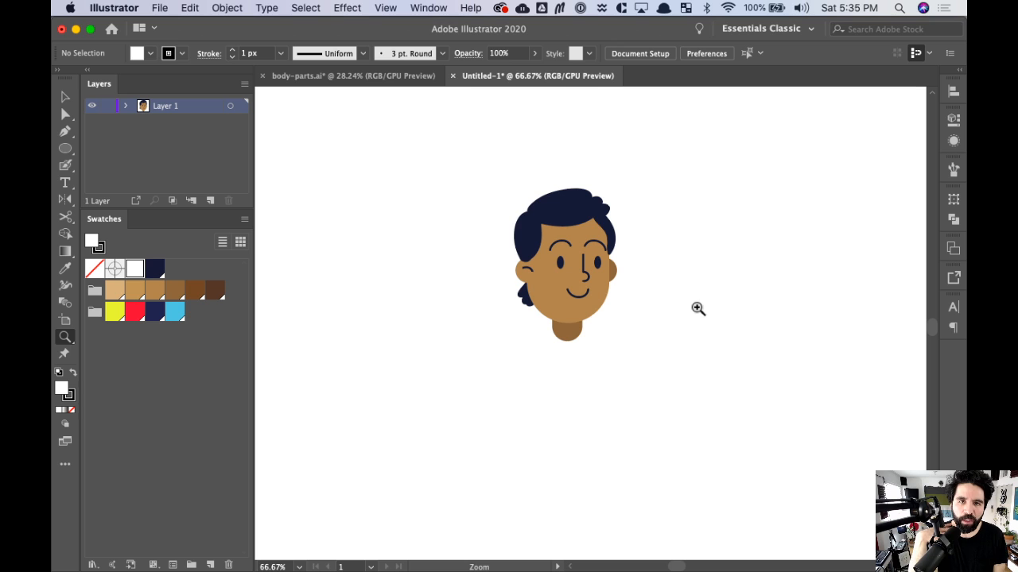
key("super+minus")
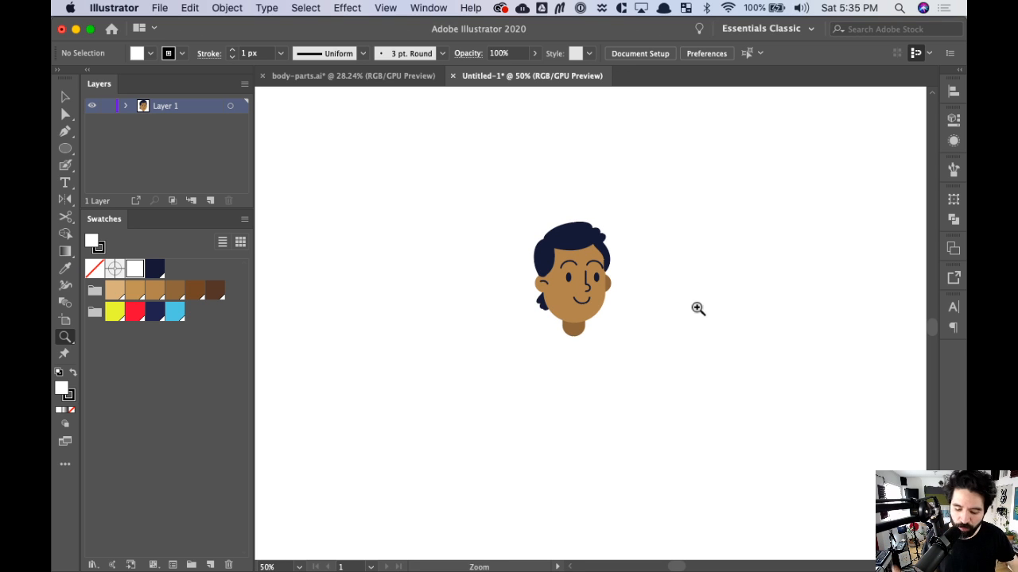
left_click_drag(673, 326, 653, 211)
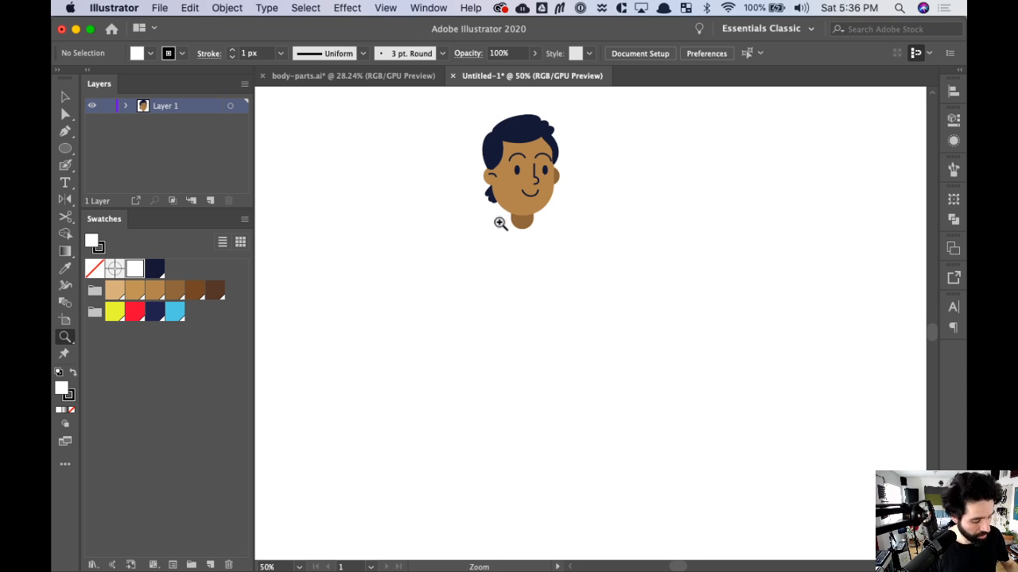
key("m")
left_click_drag(470, 211, 593, 348)
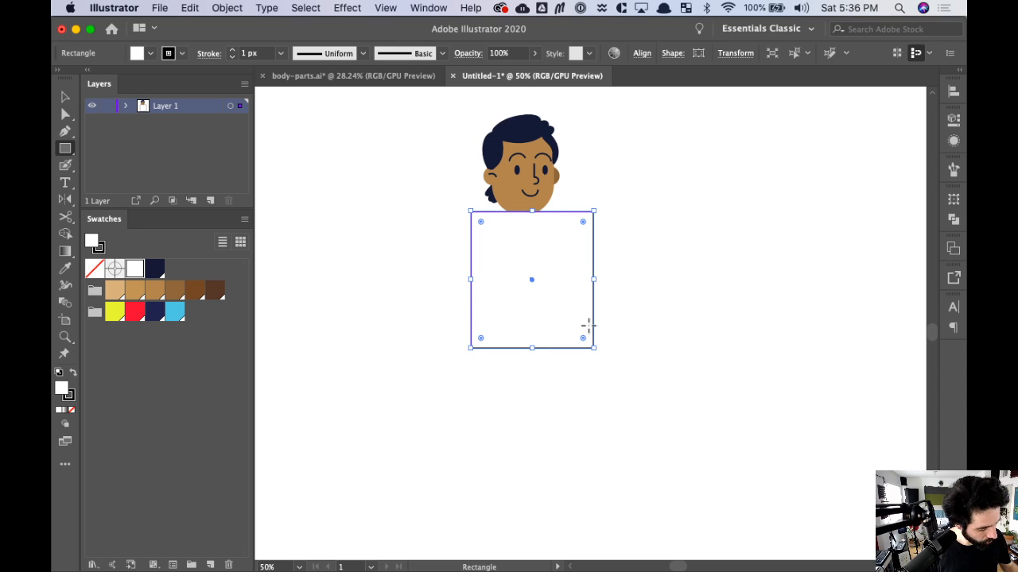
- Widen the torso rectangle to the left, send it behind the neck and head, and clear the selection
key("v")
left_click_drag(470, 279, 455, 279)
key("super+shift+bracketleft")
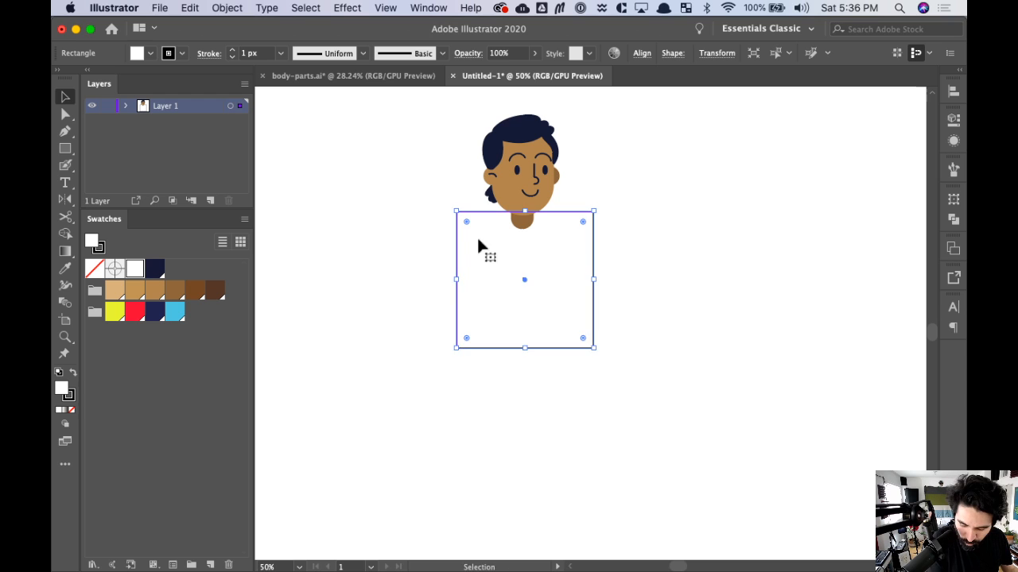
left_click(702, 279)
- Nudge the torso rectangle left until it is centered under the neck, then deselect it
key("z")
left_click_drag(488, 174, 709, 313)
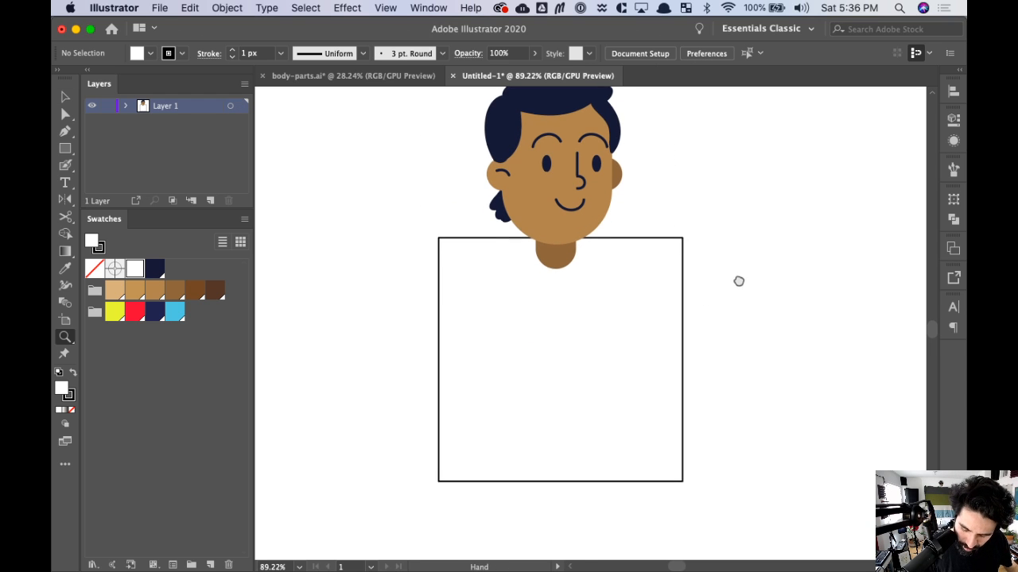
key("v")
left_click(654, 324)
key("Left")
key("Left")
key("Left")
key("Left")
key("Left")
key("Left")
key("Left")
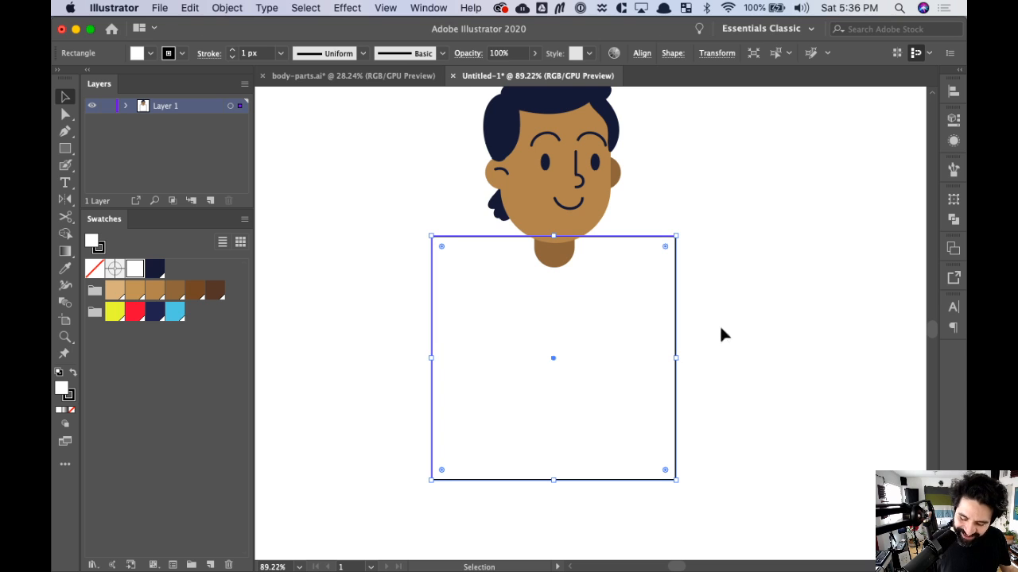
left_click(744, 302)
- Round all four corners of the torso rectangle to about 22 px
left_click_drag(747, 300, 772, 257)
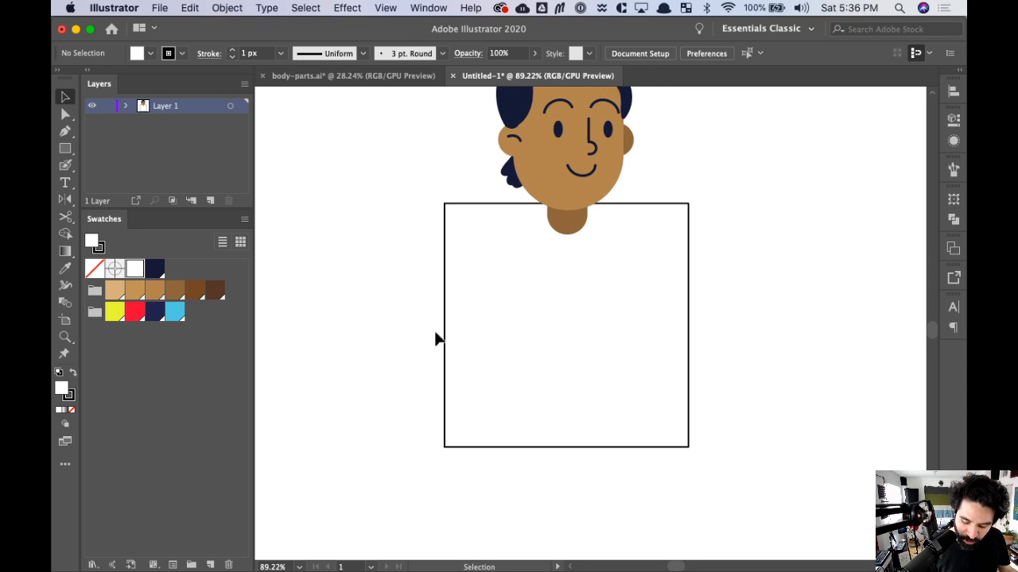
left_click_drag(418, 406, 477, 397)
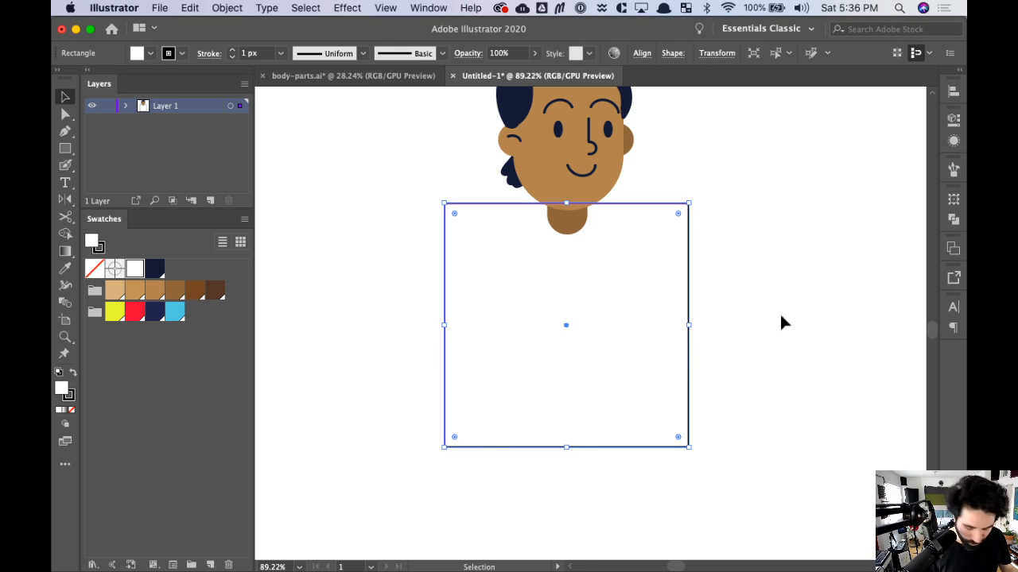
key("a")
left_click_drag(454, 437, 757, 455)
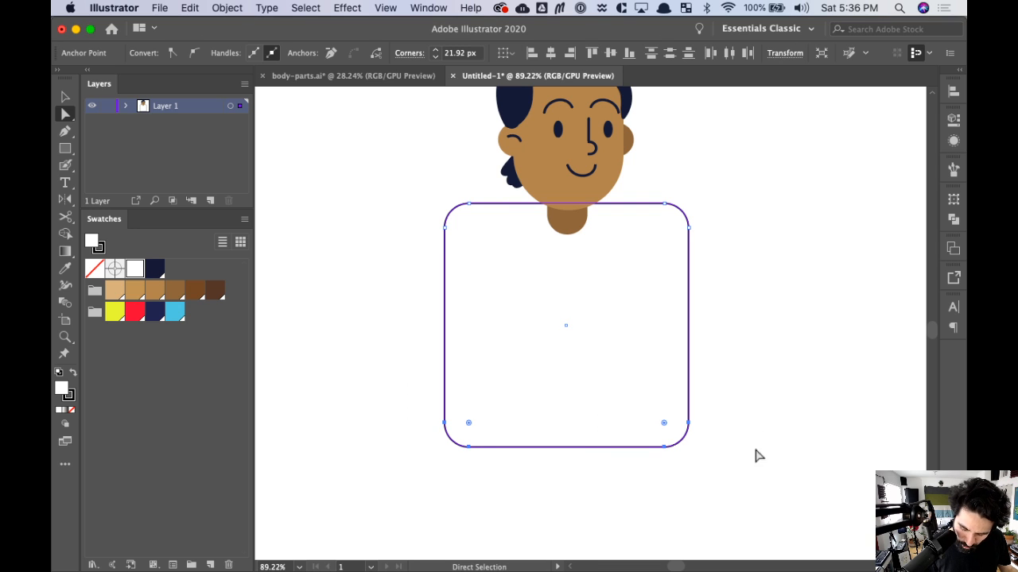
- Round only the two lower corners of the torso further, to about 64 px, and clear the selection
left_click_drag(468, 424, 526, 356)
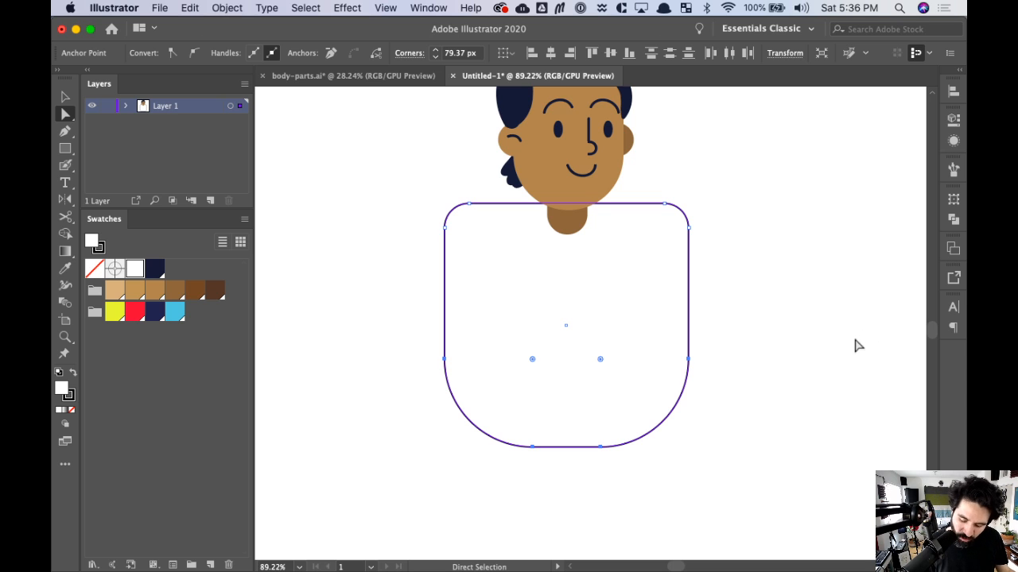
left_click_drag(409, 310, 726, 433)
left_click_drag(534, 366, 520, 388)
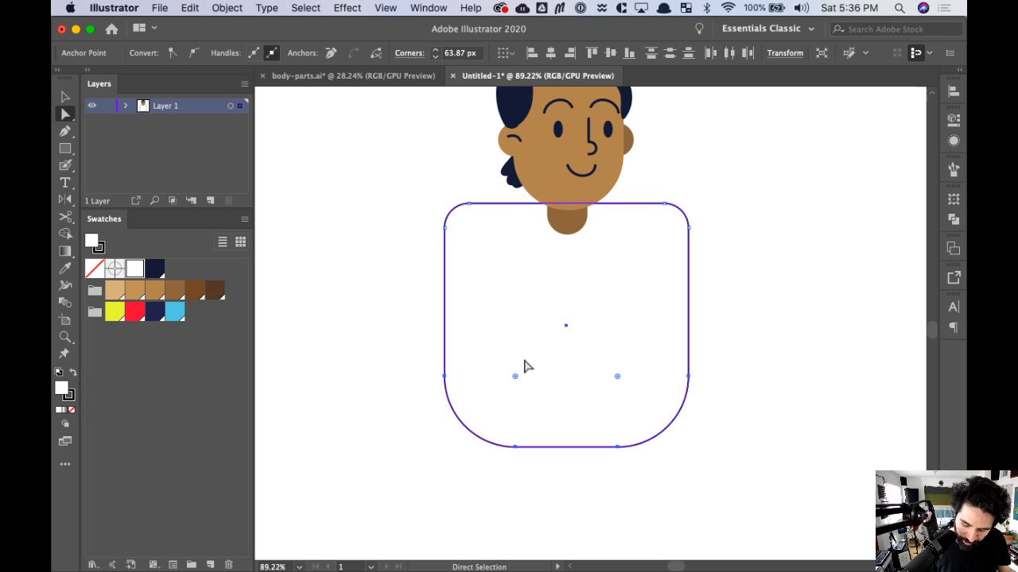
left_click(771, 348)
- Fill the torso with the red swatch and remove its black stroke
key("v")
left_click(572, 365)
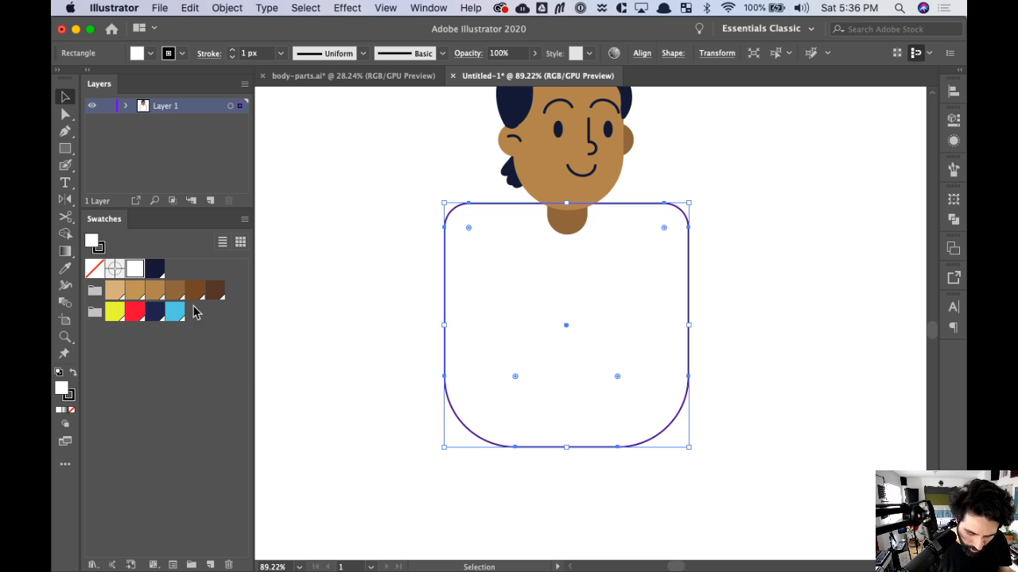
left_click(135, 312)
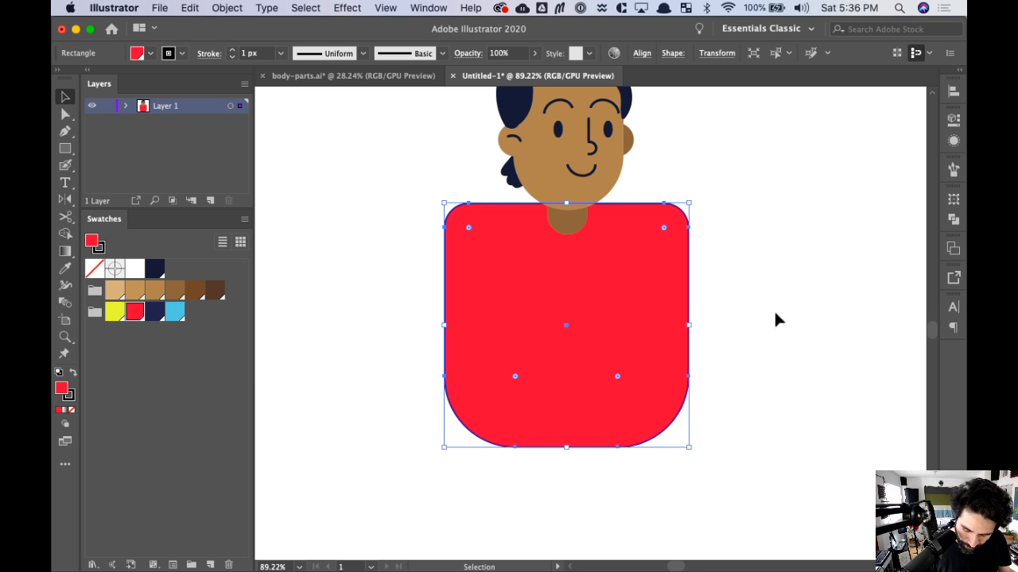
key("super")
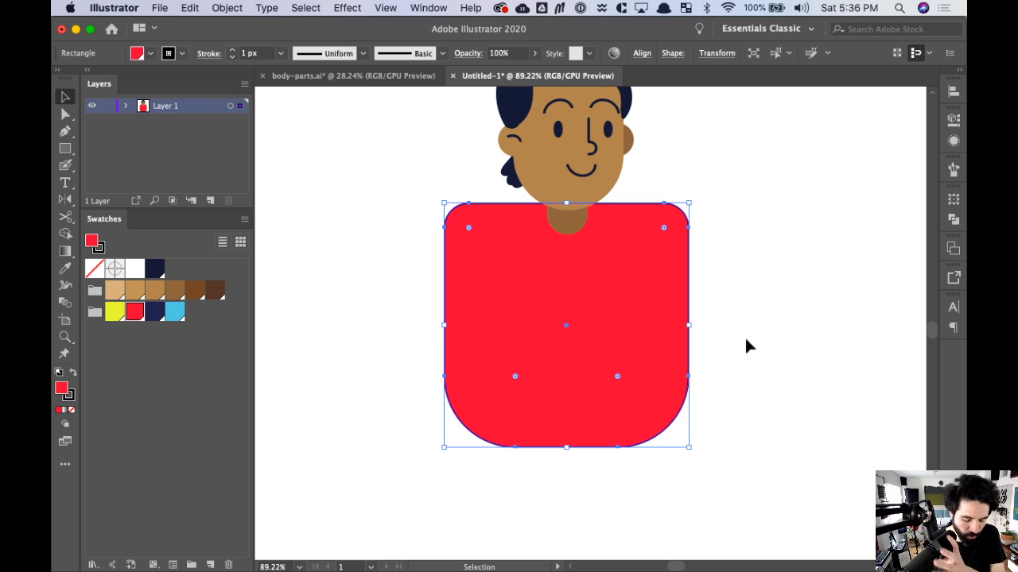
left_click(72, 373)
left_click(71, 411)
left_click(73, 373)
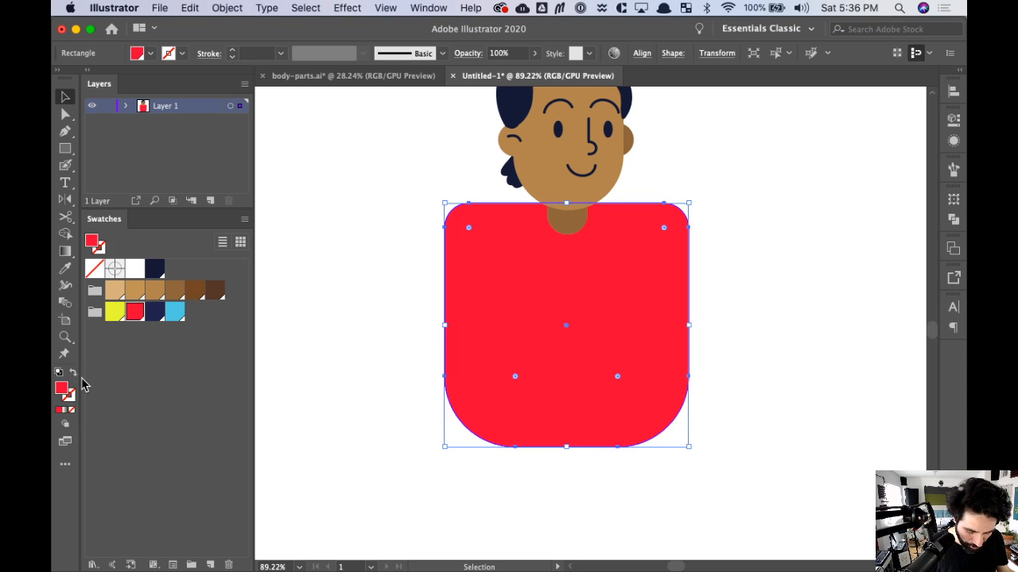
left_click(780, 337)
- Examine how the red torso fits with the head and neck, both as a whole and up close
left_click_drag(781, 338, 751, 344)
left_click(558, 334)
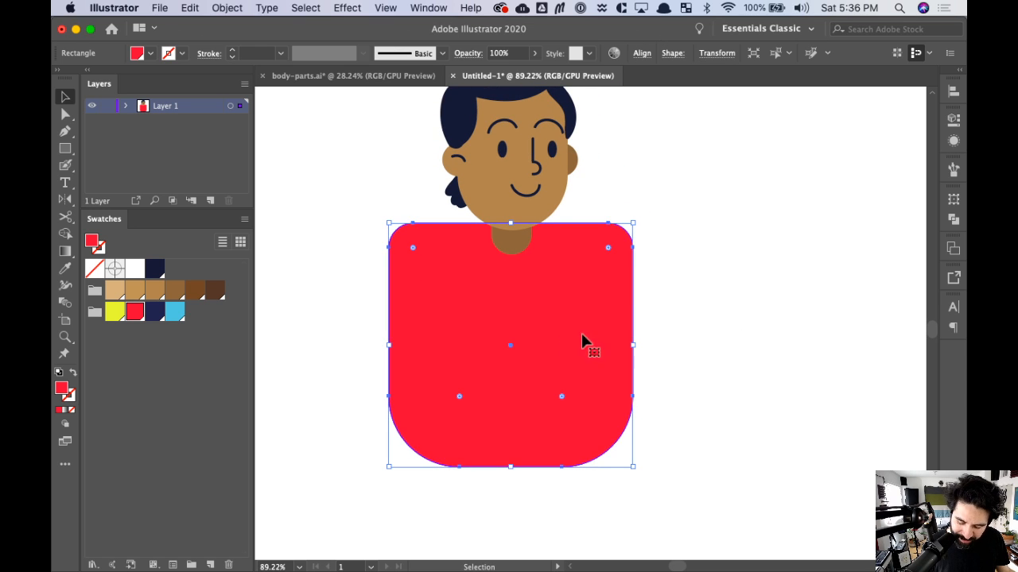
key("super+minus")
left_click(741, 316)
left_click_drag(769, 322, 716, 337)
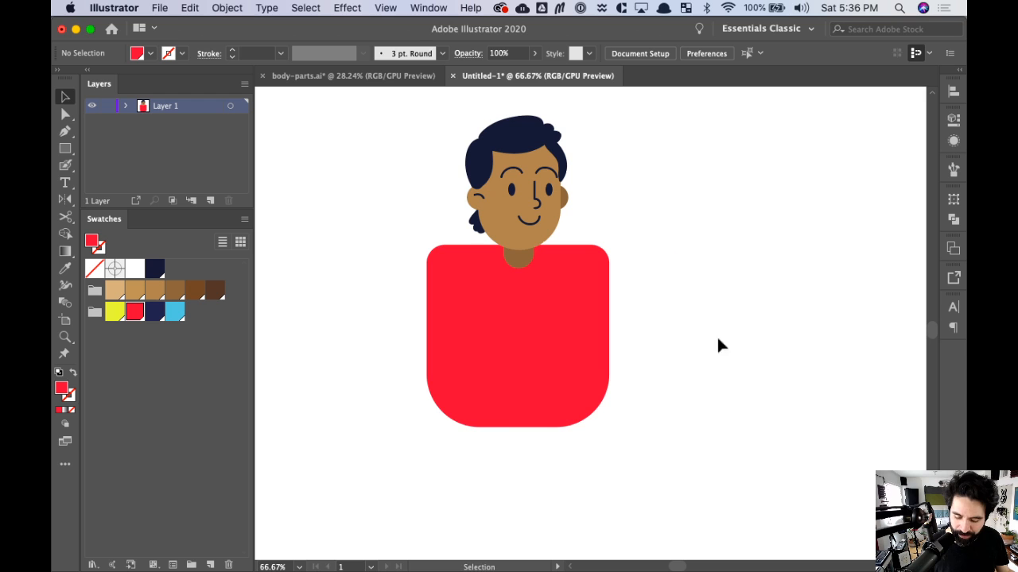
key("z")
left_click_drag(372, 138, 694, 471)
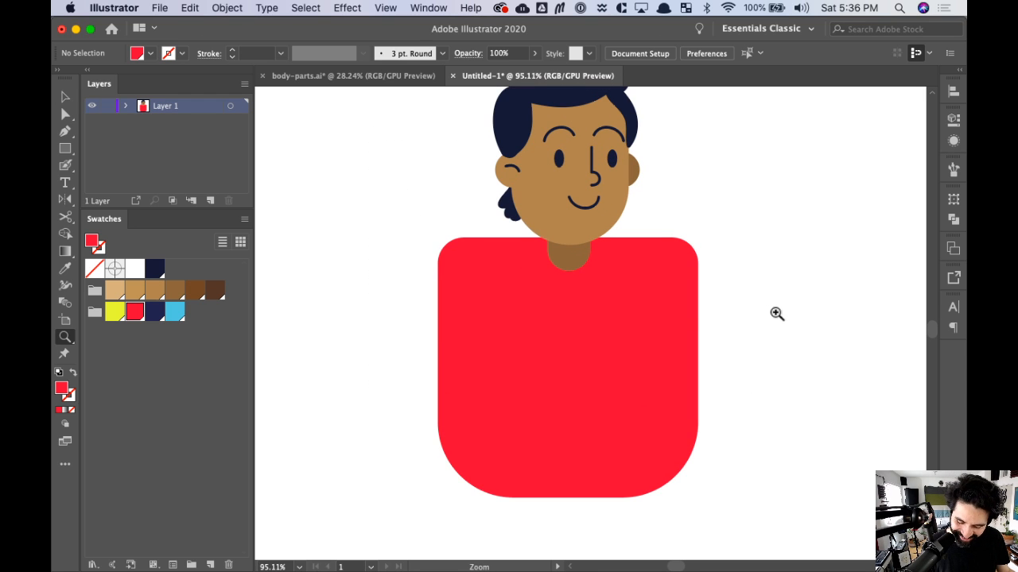
key("v")
left_click(577, 257)
left_click(754, 314)
left_click_drag(747, 340, 724, 339)
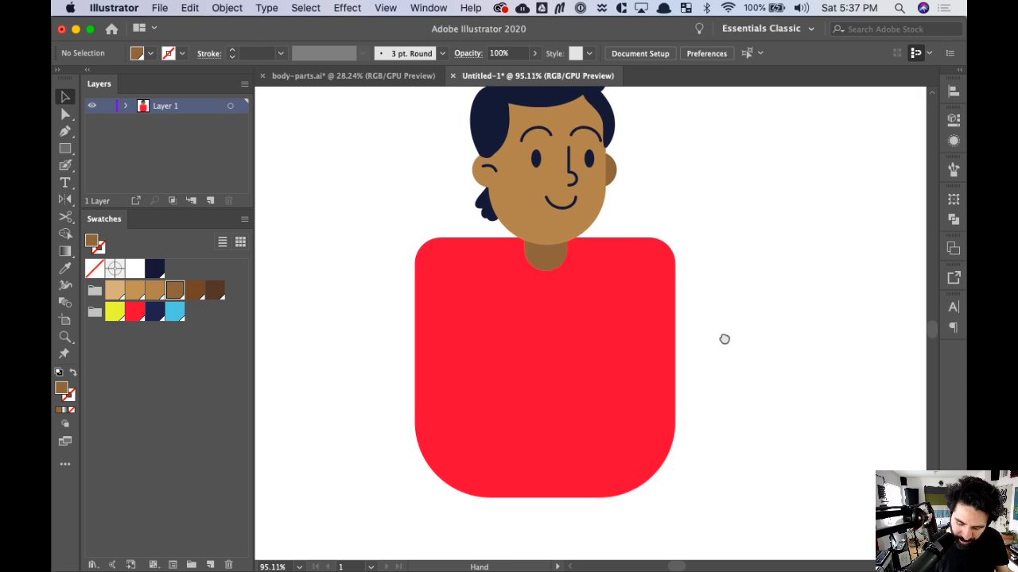
- Duplicate the red torso in place and shorten the copy from its upper edge so it covers only the torso's lower part
left_click(572, 360)
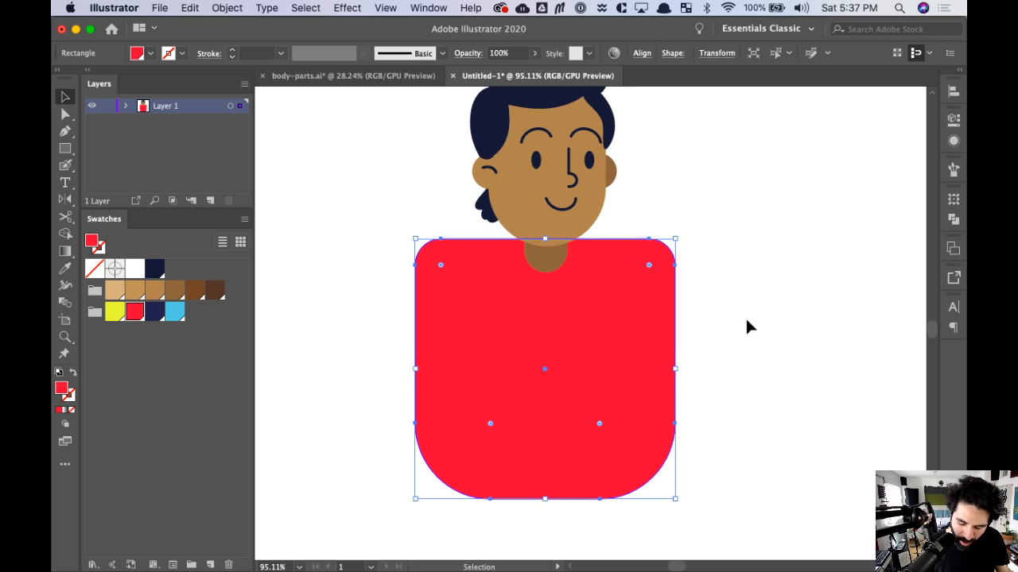
left_click_drag(752, 320, 756, 293)
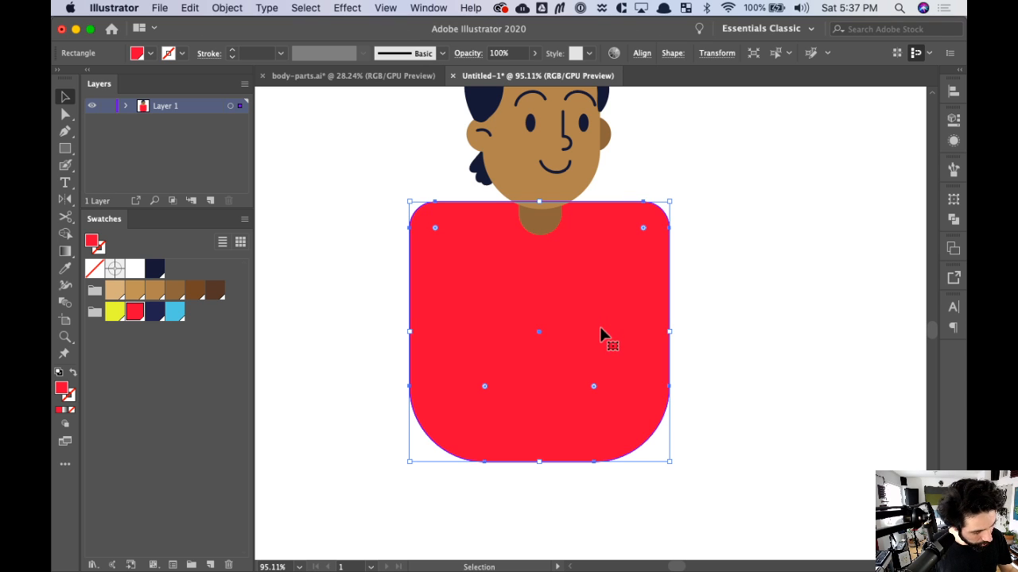
key("a")
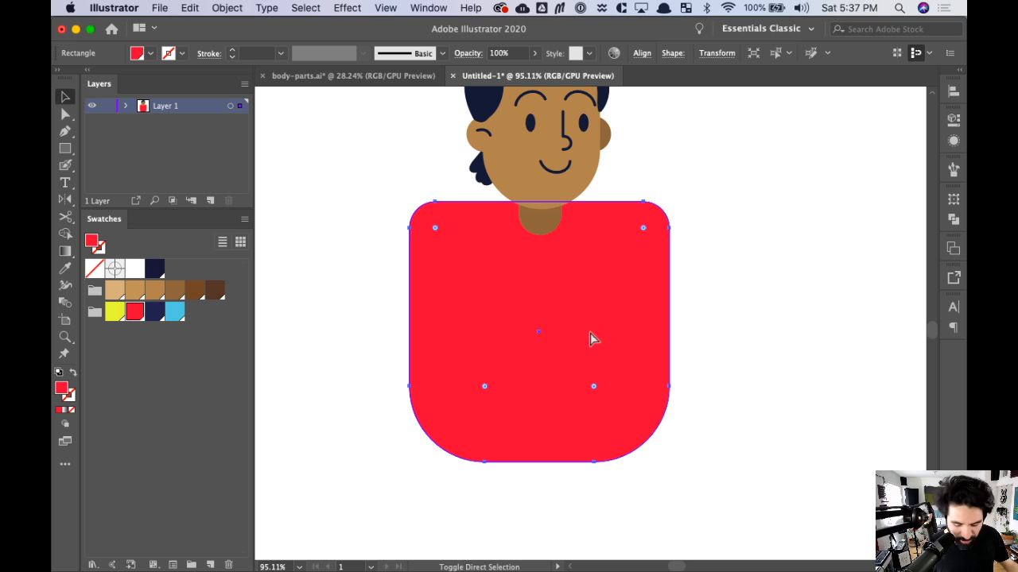
key("v")
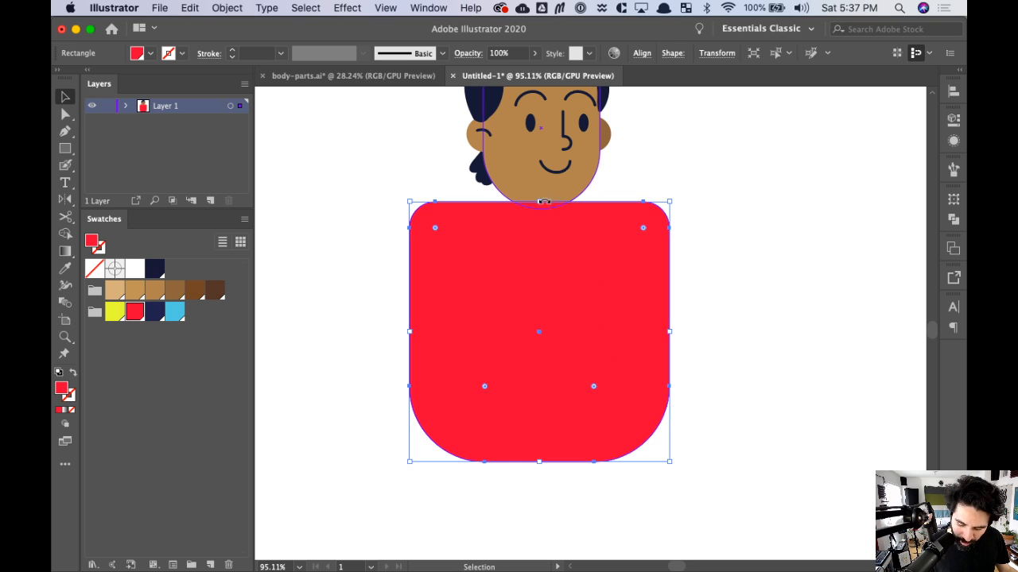
left_click_drag(543, 202, 557, 316)
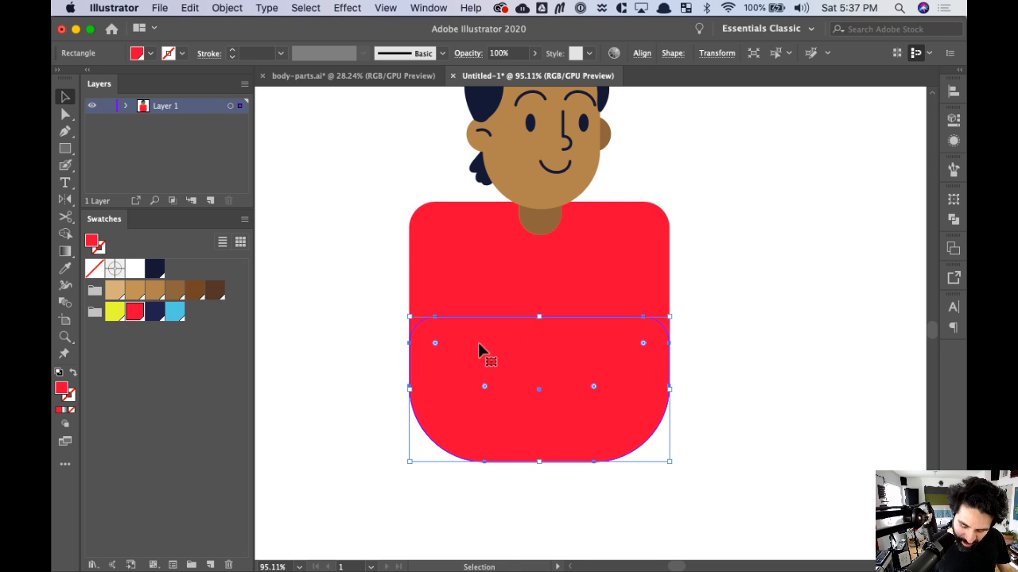
- Isolate the shortened torso copy and reduce the rounding of its two upper corners until they are square
key("a")
left_click(411, 318)
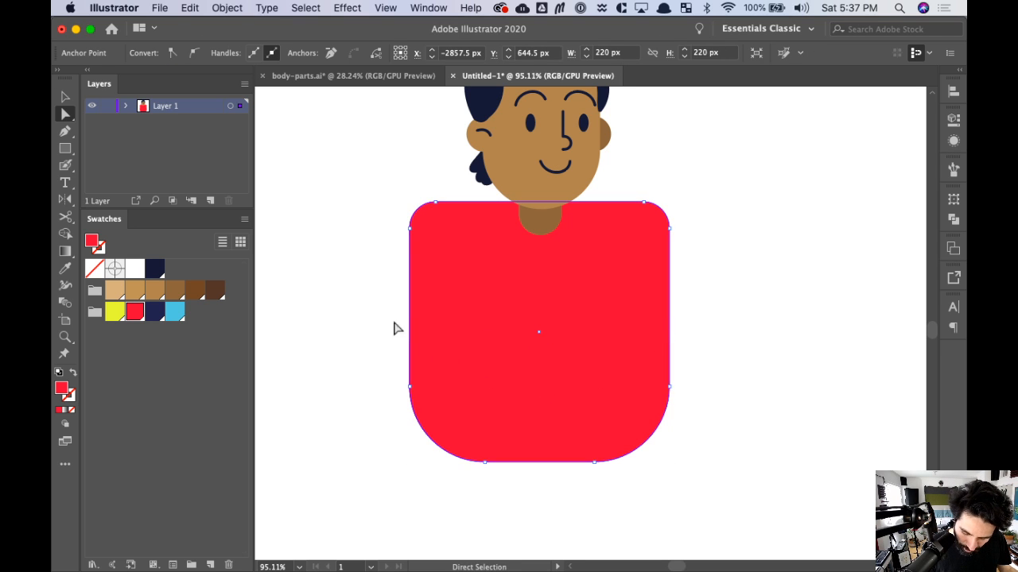
key("v")
left_click(738, 339)
double_click(554, 368)
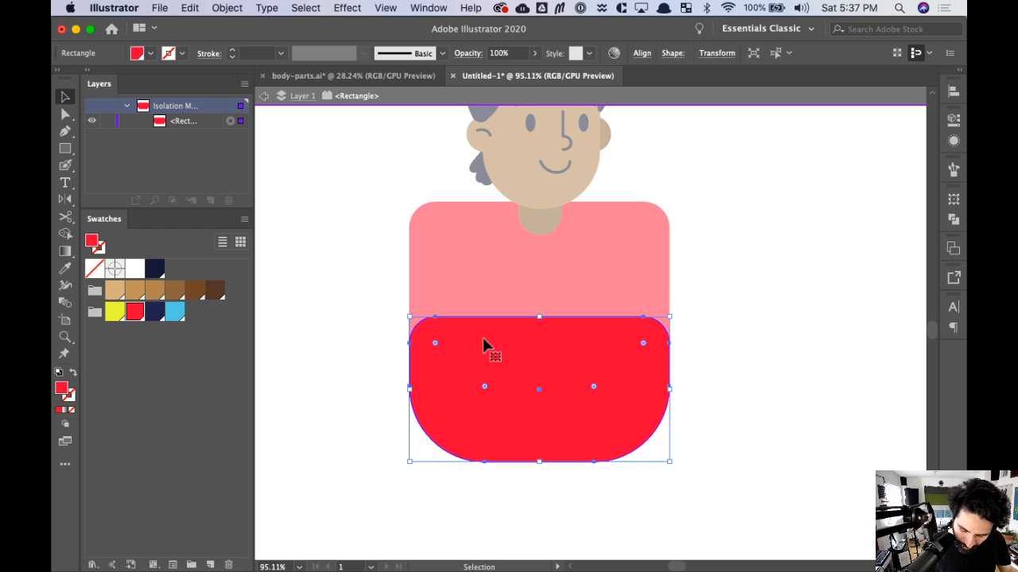
key("a")
left_click_drag(712, 371, 711, 370)
left_click_drag(439, 343, 727, 361)
key("super+z")
left_click_drag(438, 345, 395, 264)
key("v")
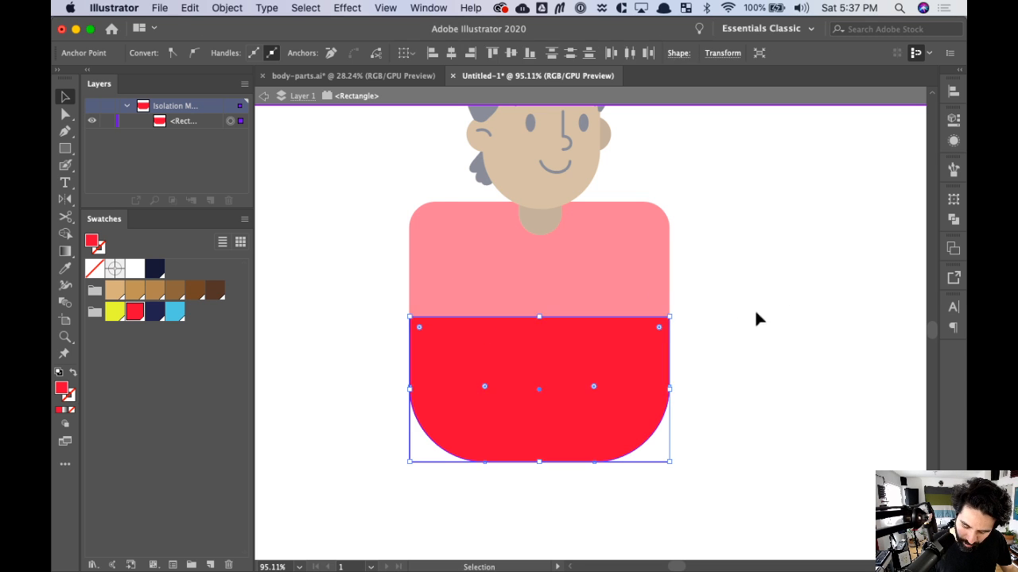
- Lower the upper edge of the shortened copy further to waist height and leave isolation mode
left_click(753, 307)
left_click(551, 353)
left_click_drag(539, 318, 539, 355)
double_click(730, 364)
- Fill the lower-body shape with the navy swatch from the clothing colour group and clear the selection
left_click(449, 397)
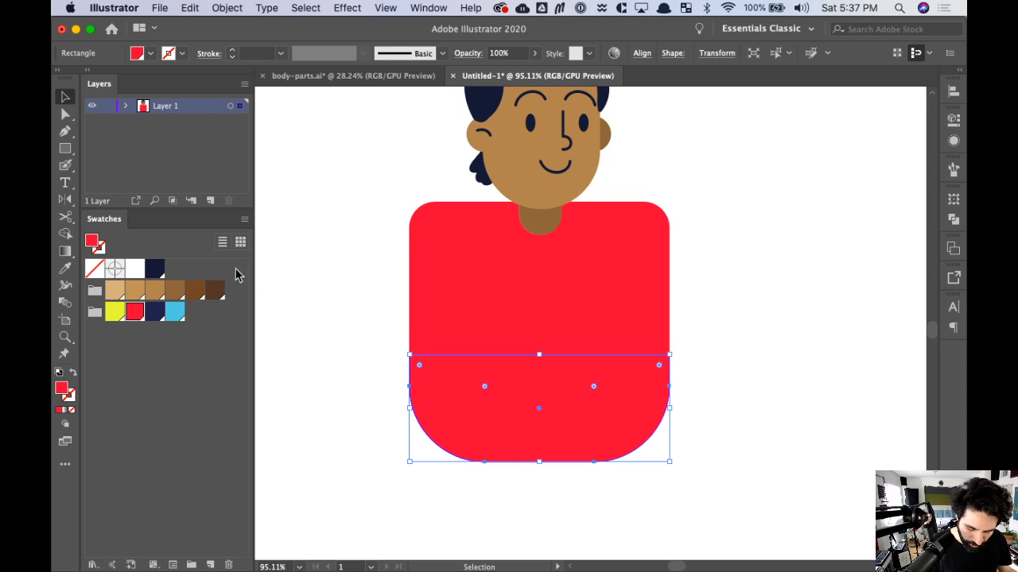
left_click(155, 313)
left_click(789, 347)
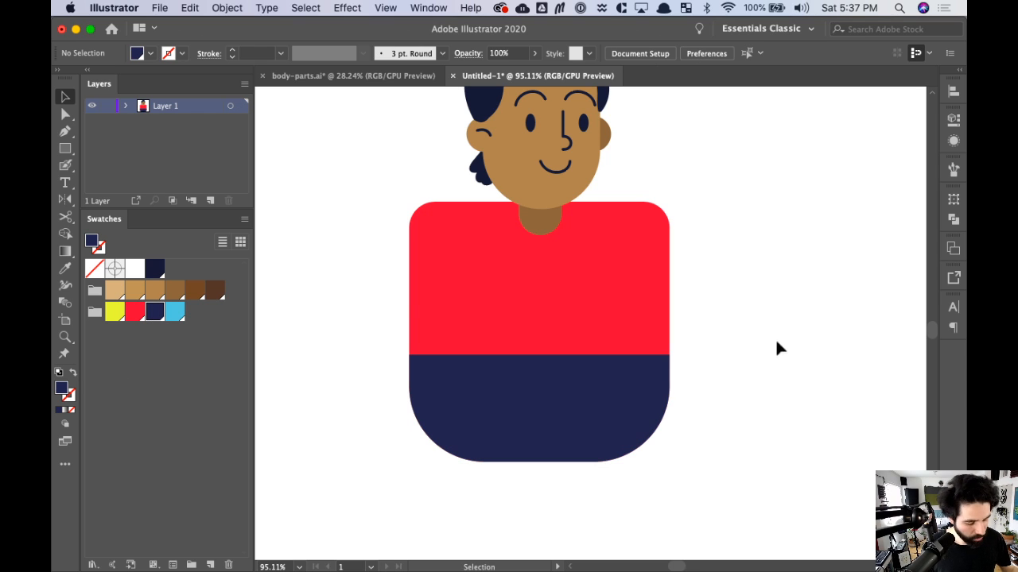
- Draw a thin rectangle across the waist as a belt, directly above the navy lower-body shape
key("super+minus")
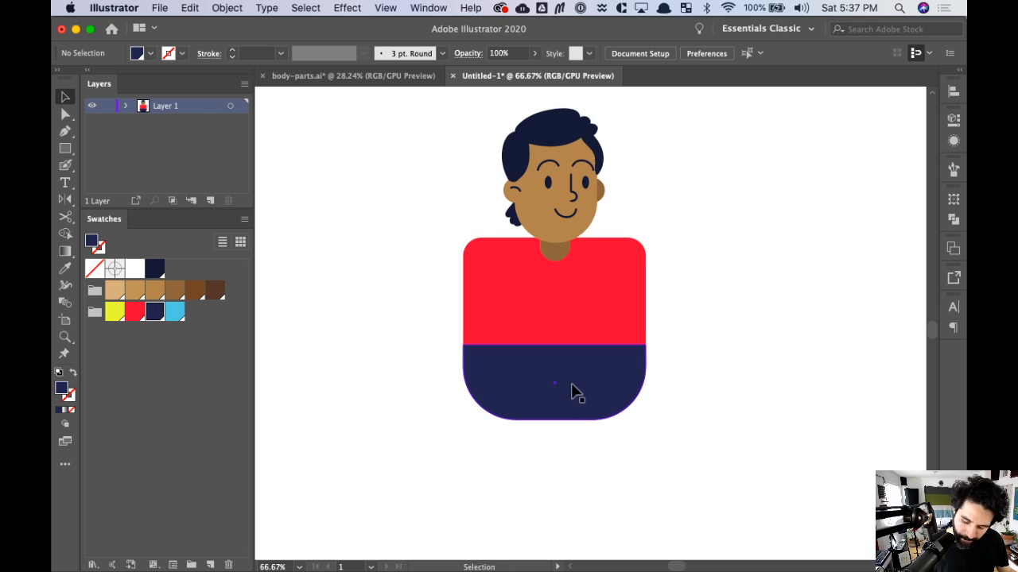
left_click(576, 392)
left_click(777, 345)
mouse_move(755, 340)
left_mouse_down()
mouse_move(779, 347)
mouse_move(772, 327)
mouse_move(757, 340)
left_mouse_up()
key("z")
left_click_drag(418, 183, 733, 441)
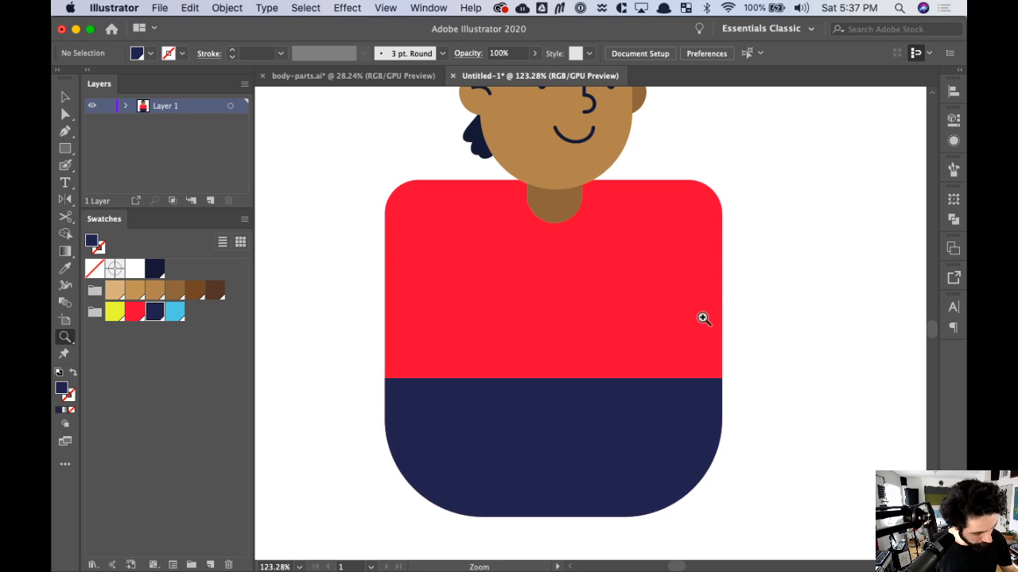
key("m")
left_click_drag(392, 378, 719, 356)
- Extend the left end of the waist strip to the torso's left edge
key("z")
left_click_drag(316, 279, 764, 459)
key("v")
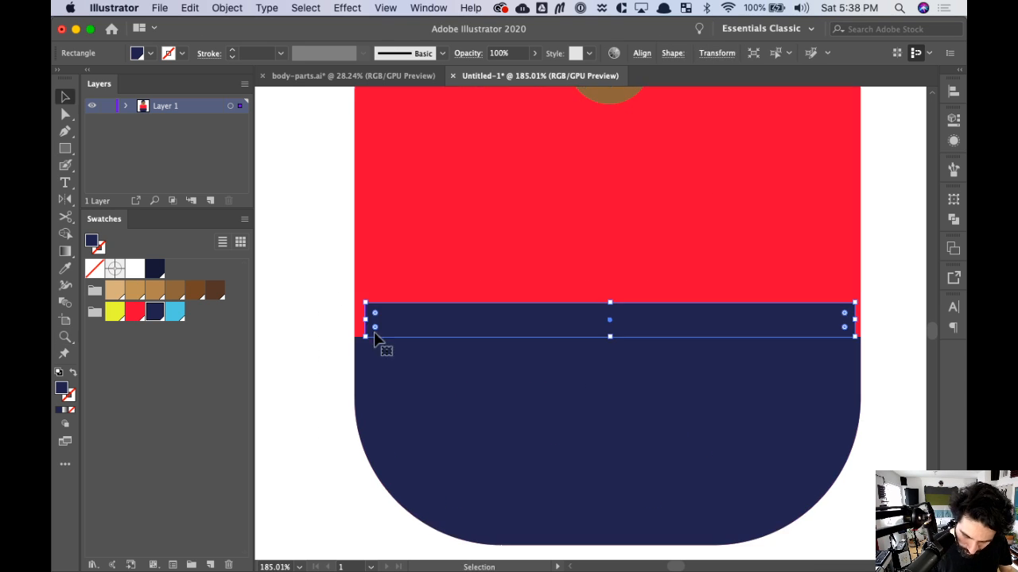
left_click_drag(365, 320, 353, 319)
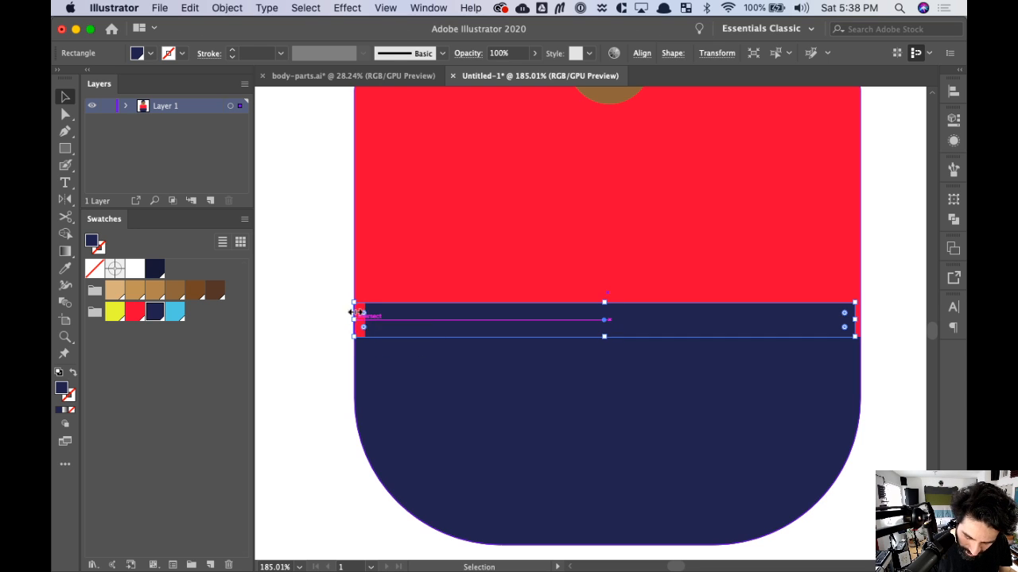
key("super+1")
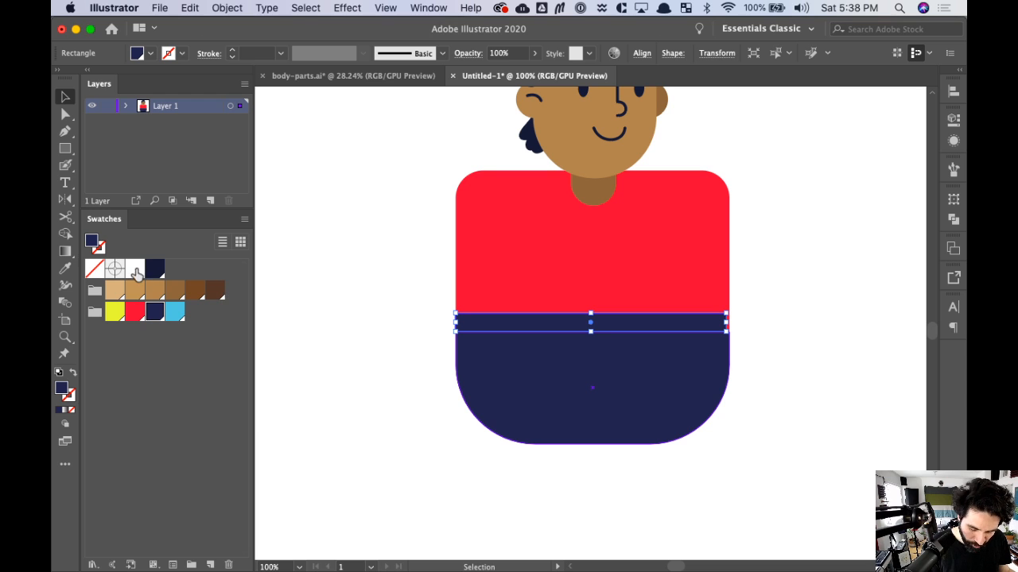
- Fill the waist strip with the darkest navy swatch and clear the selection
left_click(135, 270)
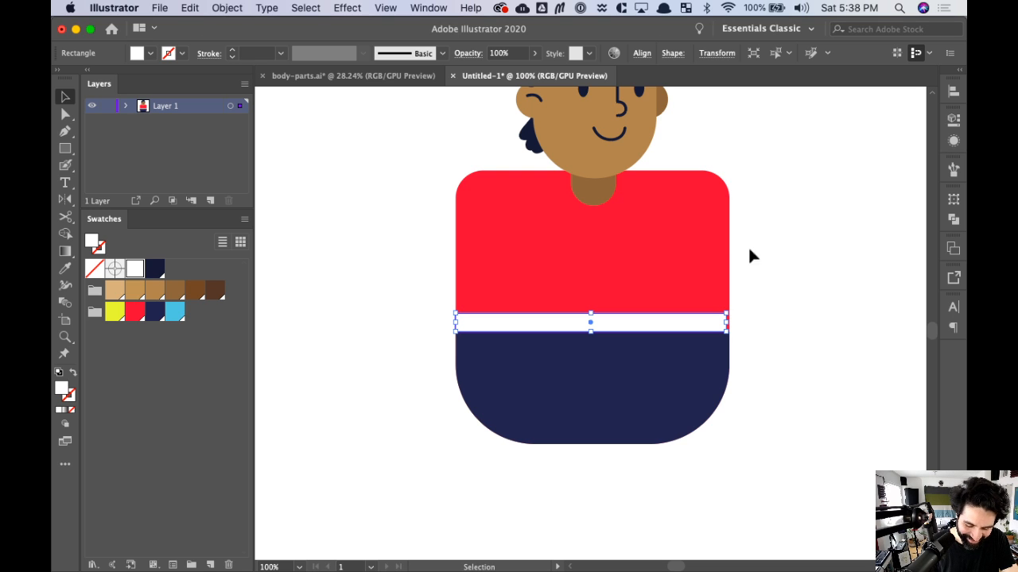
left_click(155, 272)
left_click(777, 341)
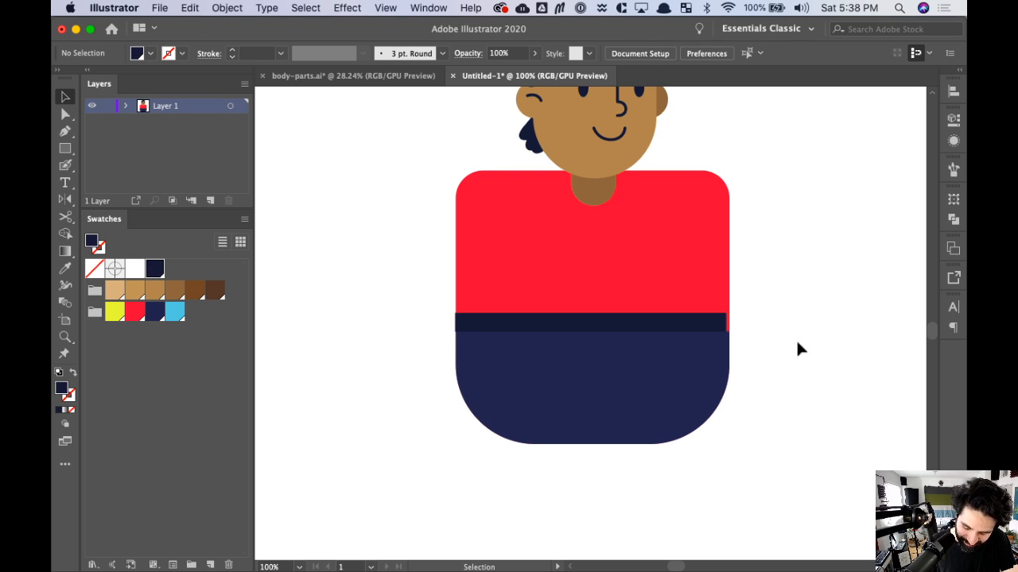
- Draw a tall, narrow rectangle for a leg, running down from the left side of the hips
key("super+minus")
left_click_drag(741, 297, 705, 297)
key("super+minus")
left_click_drag(684, 384, 669, 283)
left_click(670, 286)
key("z")
left_click_drag(514, 250, 709, 428)
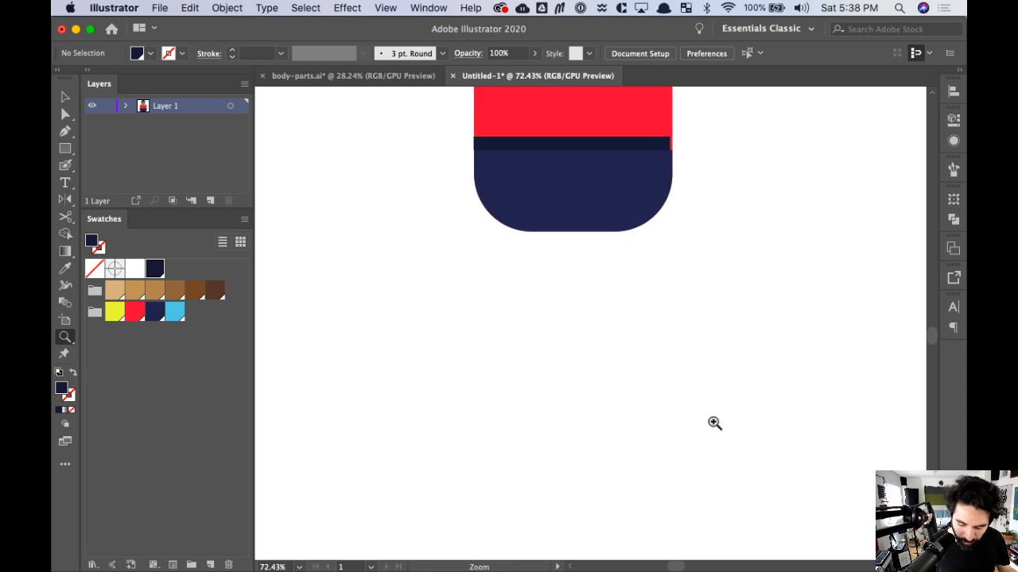
key("m")
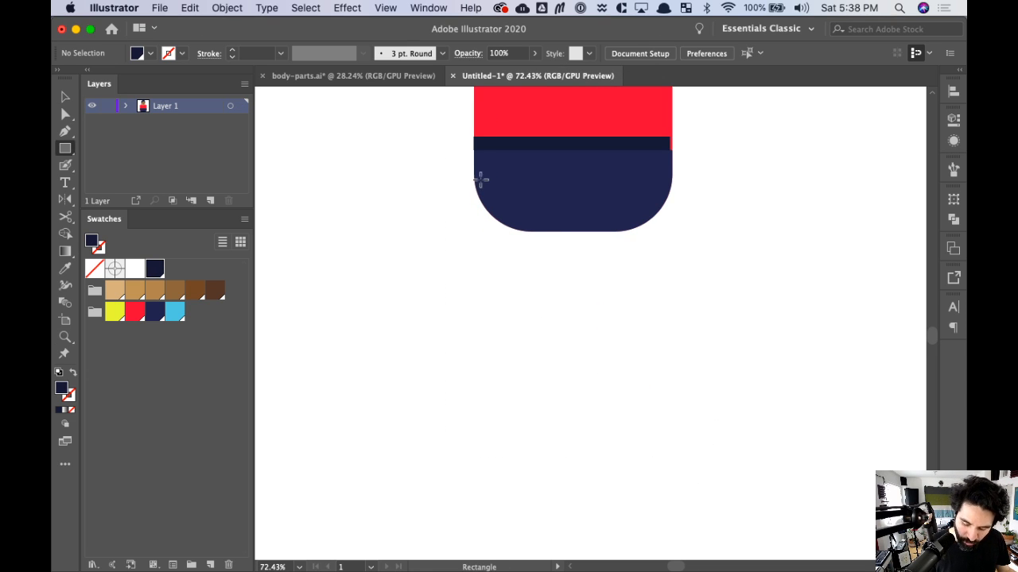
left_click_drag(474, 173, 551, 533)
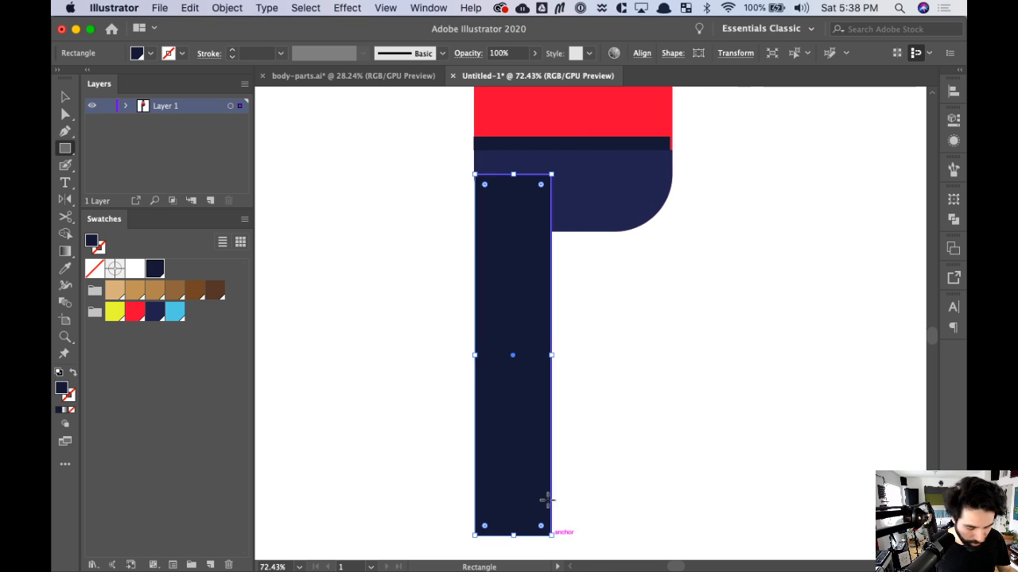
- Move the leg rectangle away from the hips to the empty area left of the body
key("super+minus")
left_click_drag(686, 371, 625, 400)
key("z")
left_click_drag(459, 215, 659, 482)
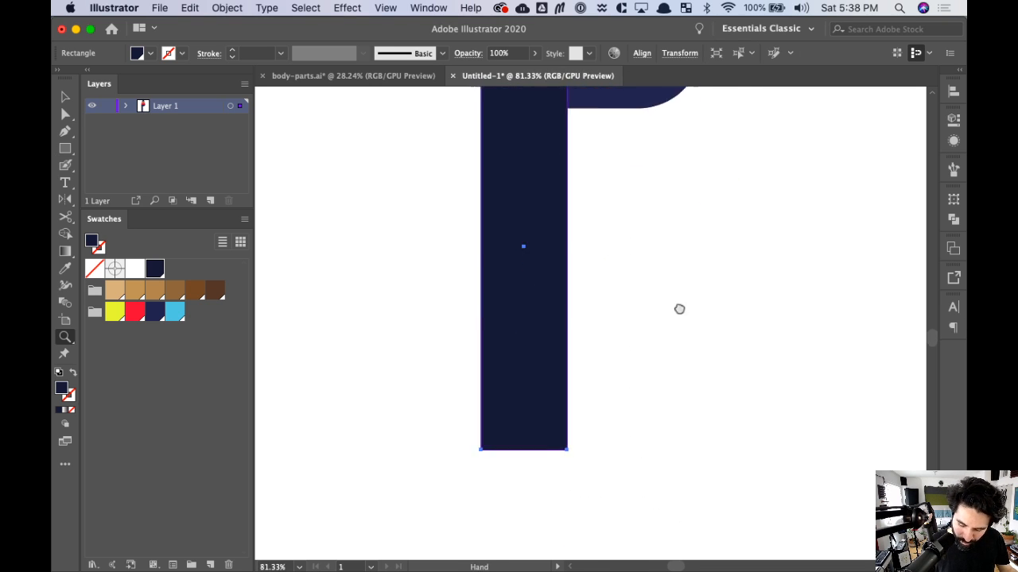
key("v")
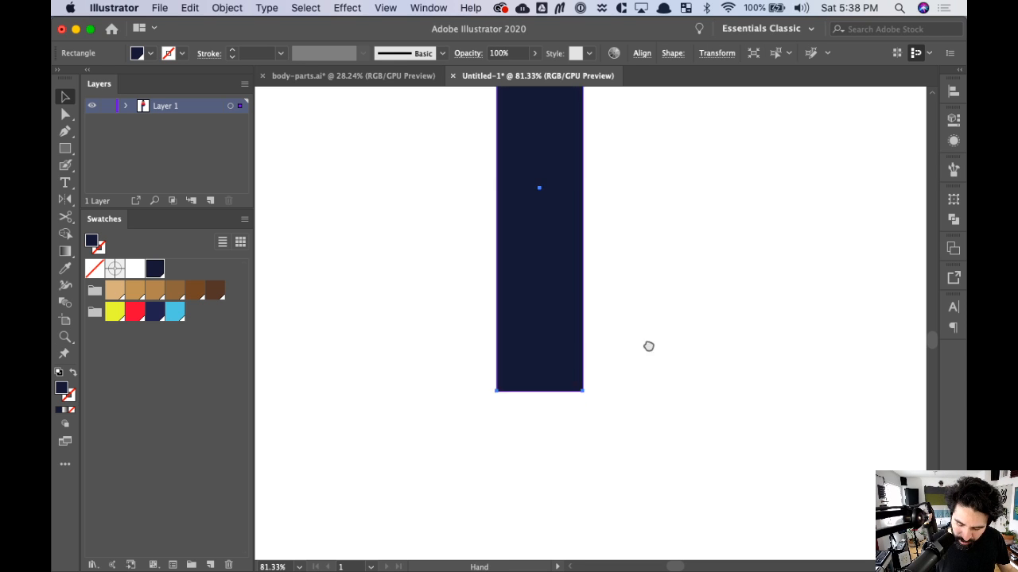
left_click_drag(648, 345, 639, 407)
left_click_drag(604, 374, 450, 384)
left_click_drag(618, 346, 652, 291)
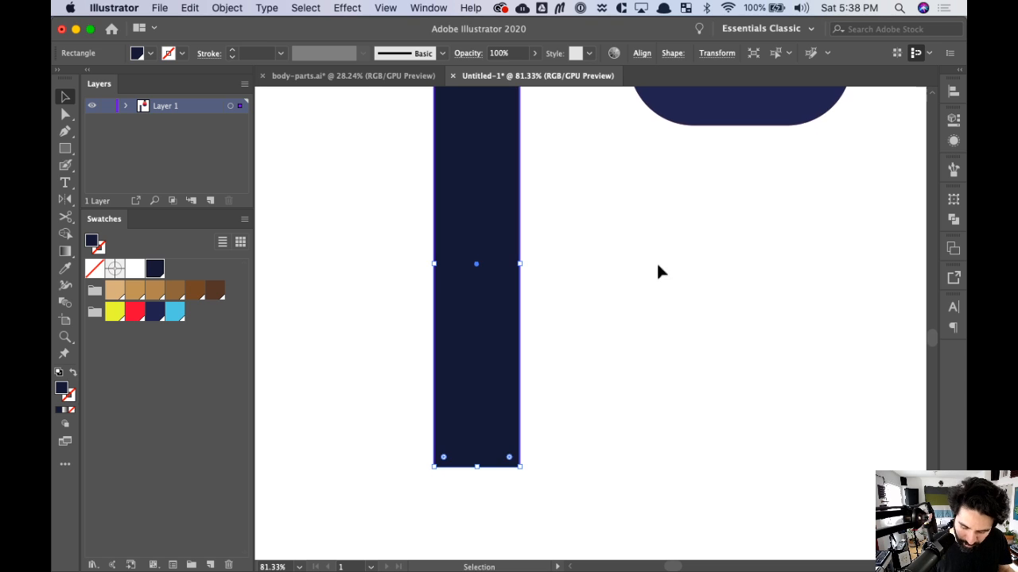
- Close the body-parts.ai document and return to the character document
left_click(263, 76)
left_click(668, 336)
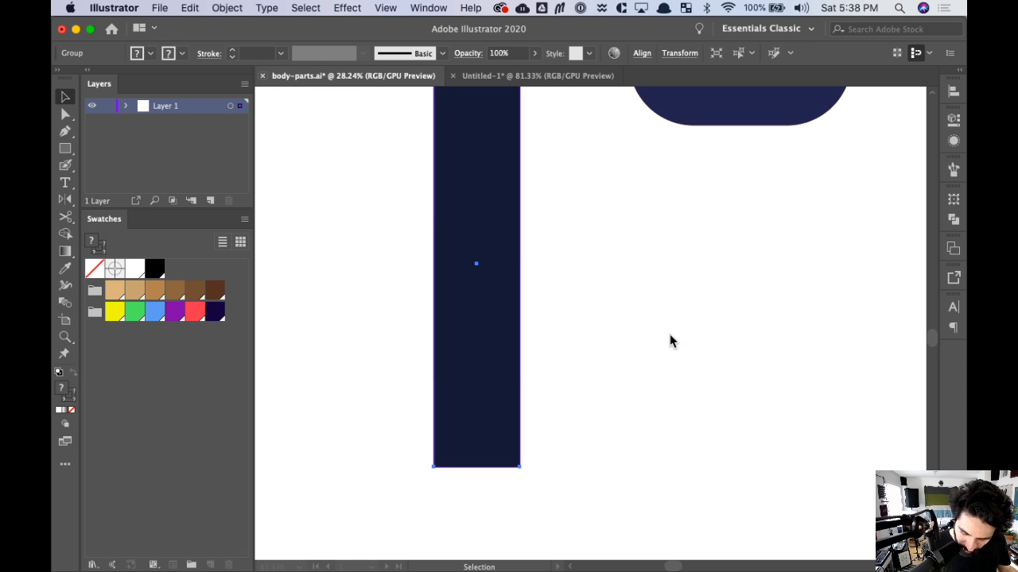
left_click_drag(632, 322, 620, 358)
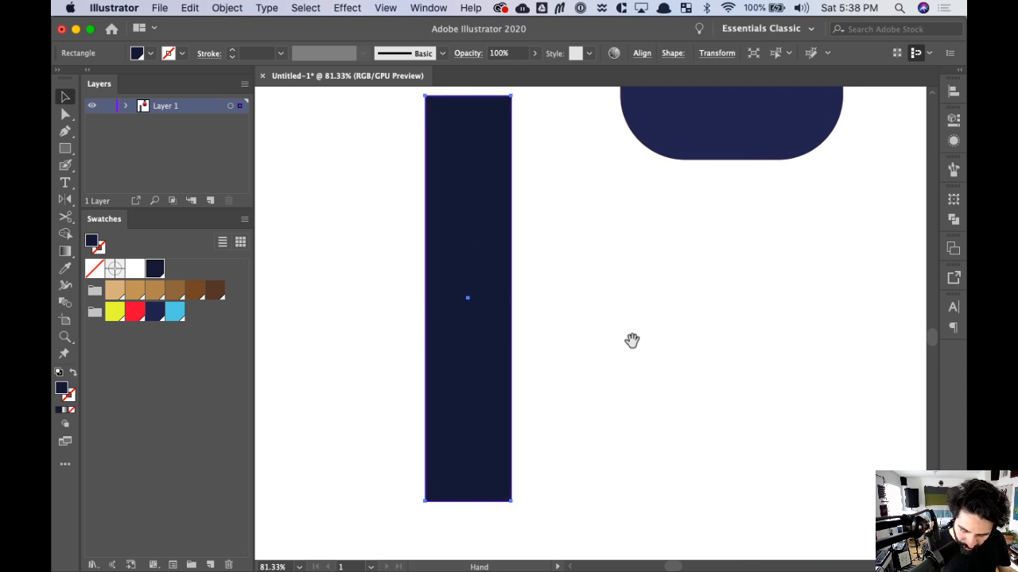
left_click_drag(632, 341, 636, 347)
- Round only the two upper corners of the leg rectangle to about 37 px
key("a")
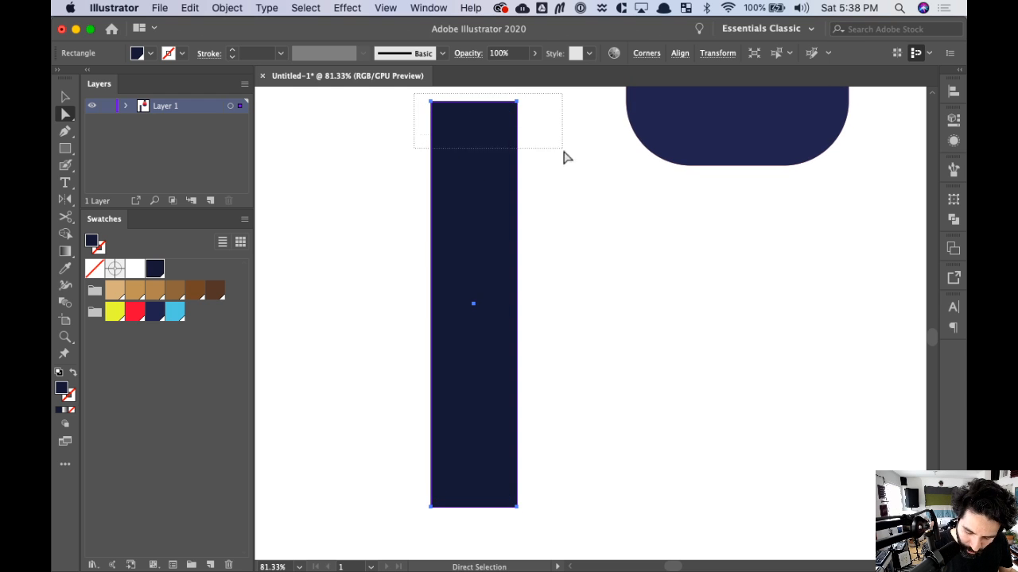
left_click_drag(563, 157, 563, 152)
left_click_drag(495, 163, 508, 238)
left_click_drag(454, 188, 483, 218)
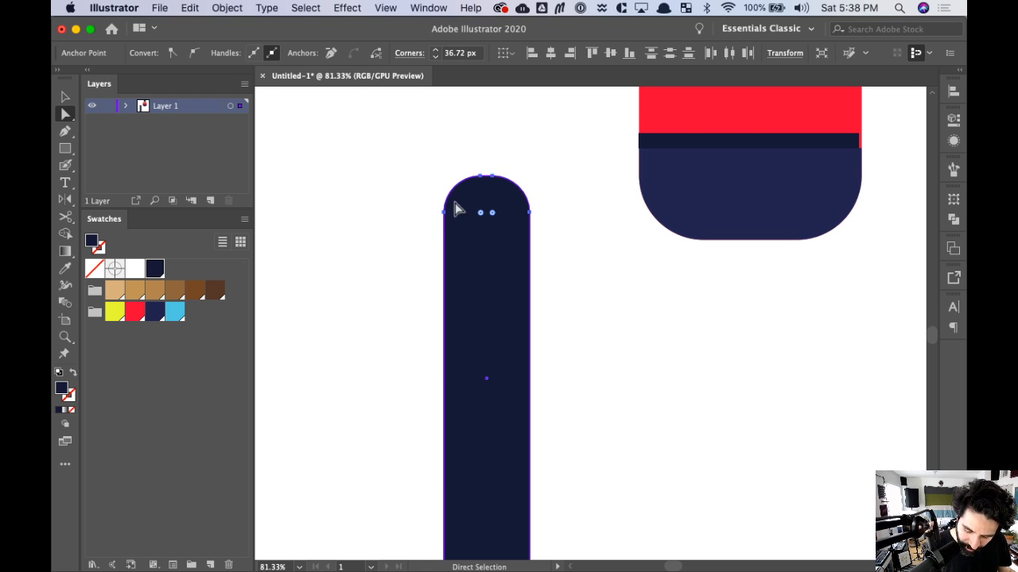
- Examine the leg's full length and its lower end up close, and compare it with the body
left_click_drag(665, 233, 653, 51)
left_click_drag(635, 284, 660, 357)
left_click_drag(603, 438, 609, 349)
left_click(629, 376)
key("z")
left_click_drag(390, 291, 647, 467)
left_click_drag(686, 334, 640, 343)
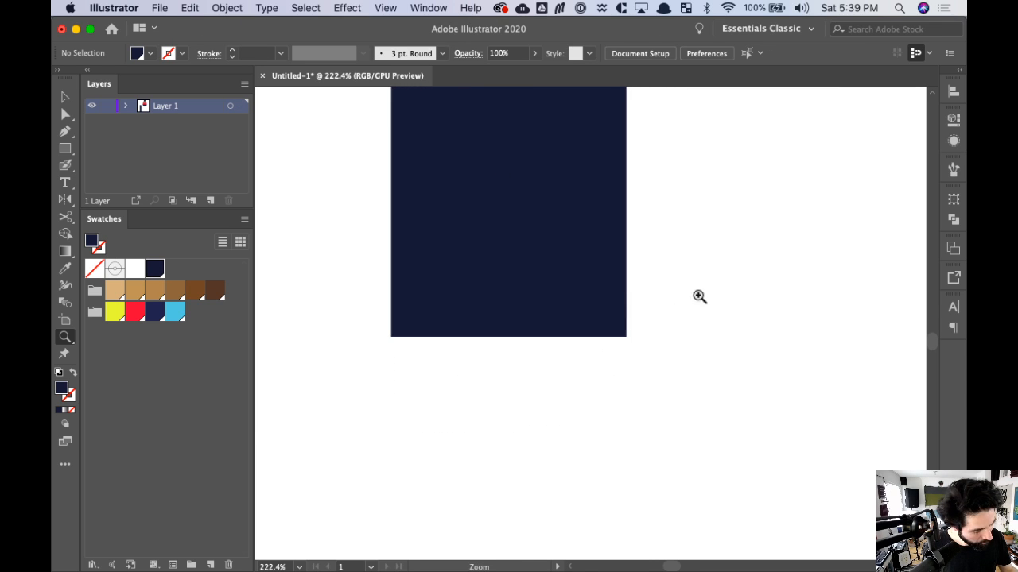
key("super+minus")
key("super+minus")
key("super+minus")
key("super+minus")
key("super+minus")
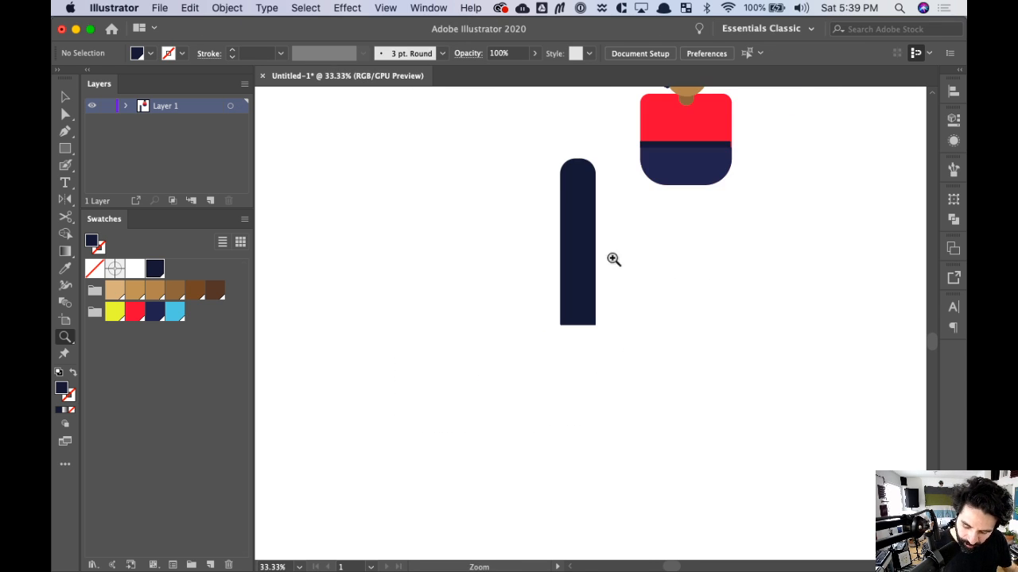
- Enlarge the leg slightly from its lower right corner and clear the selection
key("v")
left_click(582, 287)
left_click_drag(595, 325, 610, 350)
left_click(669, 301)
- Position the leg under the left side of the hips, place a duplicate on the right side, and select both legs
key("z")
left_click_drag(521, 143, 664, 408)
key("space")
left_click_drag(704, 295, 636, 296)
key("v")
left_click_drag(536, 325, 737, 335)
key("space")
left_click_drag(913, 216, 790, 204)
left_click_drag(709, 268, 464, 348)
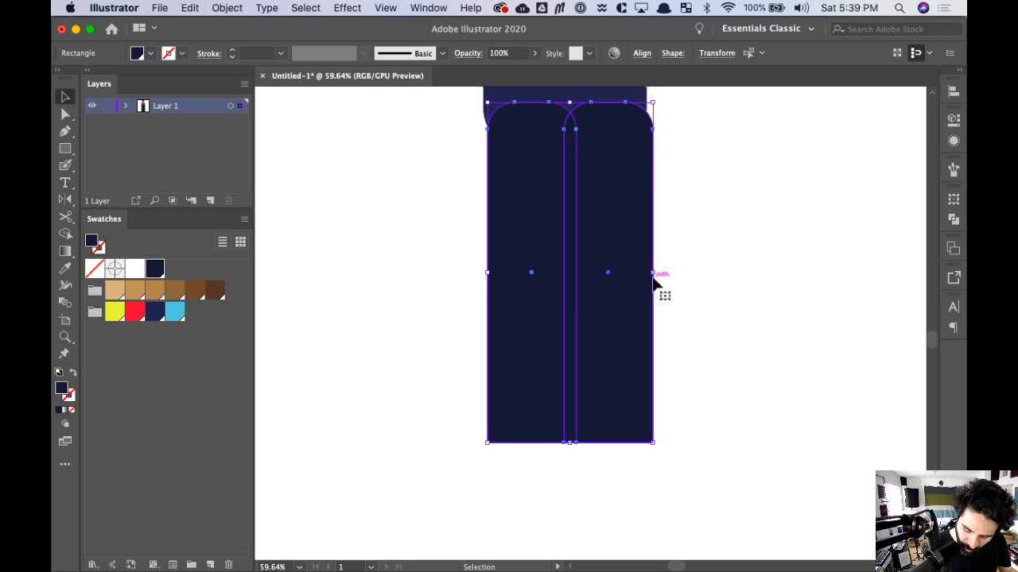
- Narrow the two legs together to fit the width of the hips and clear the selection
left_click_drag(652, 273, 648, 291)
left_click(697, 266)
key("super+z")
left_click(546, 311, "shift")
key("super+shift+a")
- Delete the right leg and move the remaining leg out to the left of the body
left_click(626, 314)
key("Delete")
left_click_drag(560, 343, 402, 369)
left_click_drag(515, 313, 674, 341)
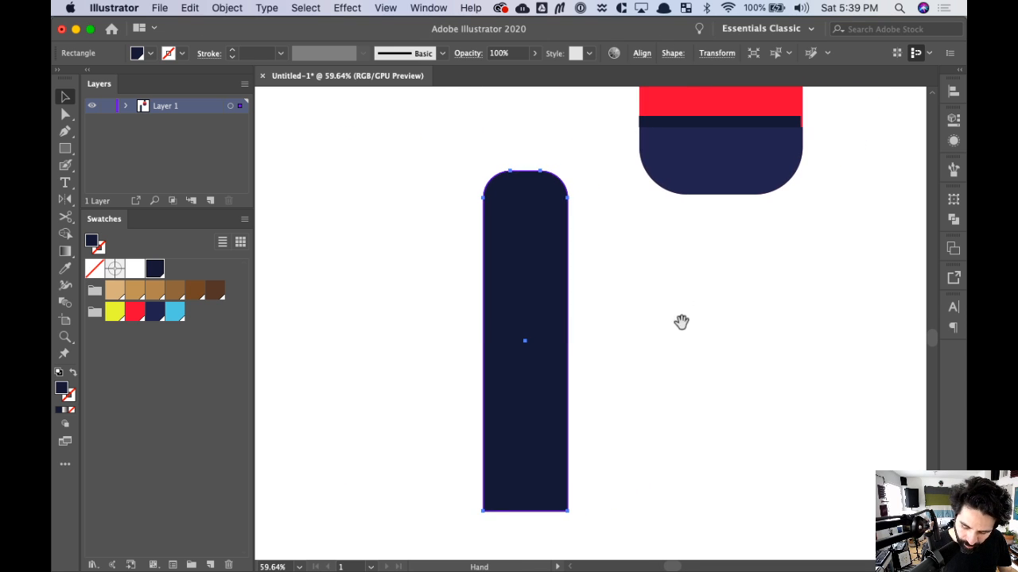
- Fill the leg with the same navy swatch as the lower-body shape and clear the selection
left_click(157, 314)
left_click_drag(694, 393, 587, 521)
key("super+shift+a")
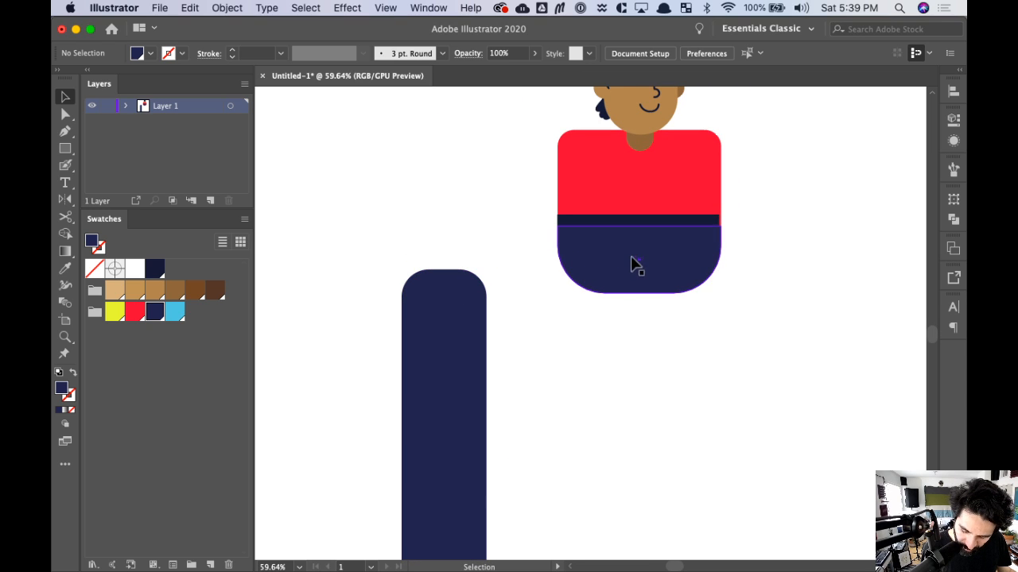
- Draw a narrow upright rectangle for the ankle, overlapping the lower edge of the navy leg
left_click_drag(631, 274, 635, 272)
left_click_drag(591, 347, 654, 189)
key("z")
left_click_drag(487, 479, 611, 484)
left_click_drag(704, 378, 657, 321)
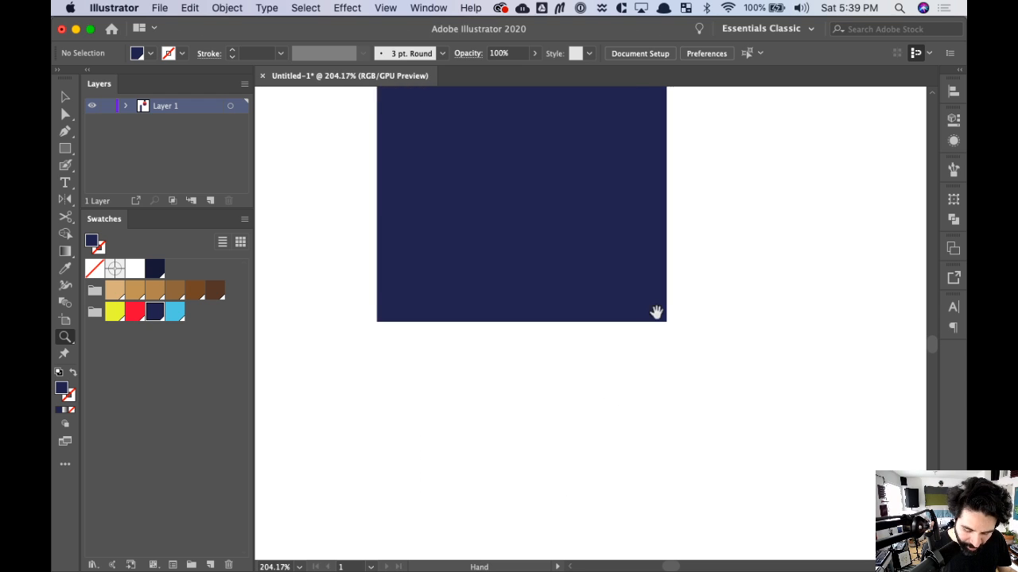
key("super+minus")
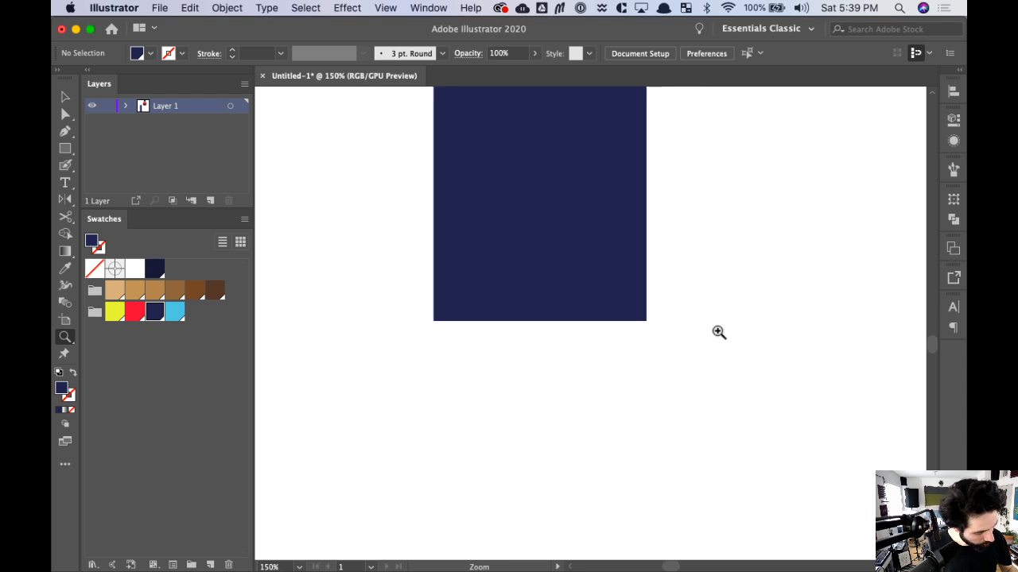
key("m")
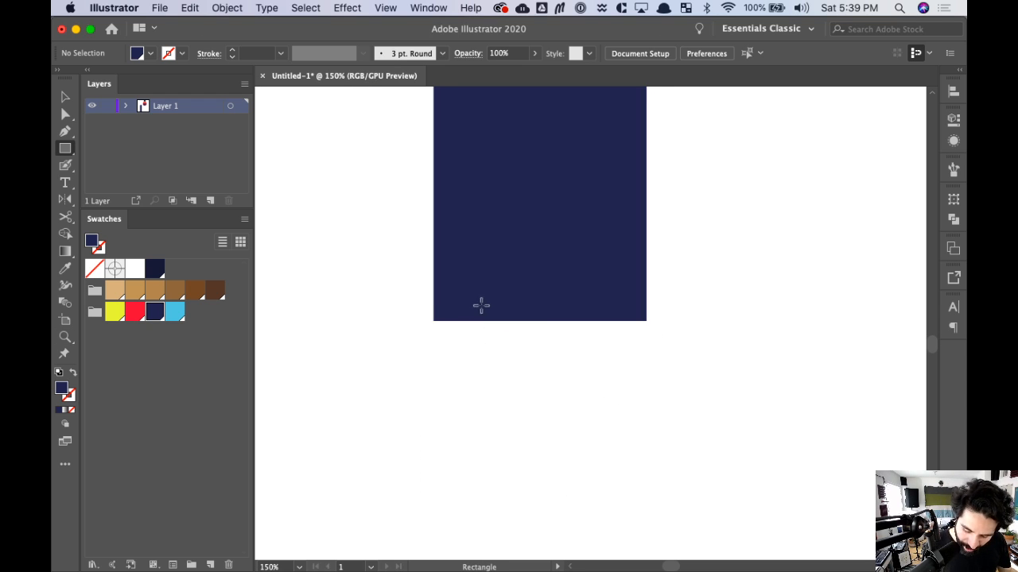
left_click_drag(495, 231, 595, 418)
key("super+minus")
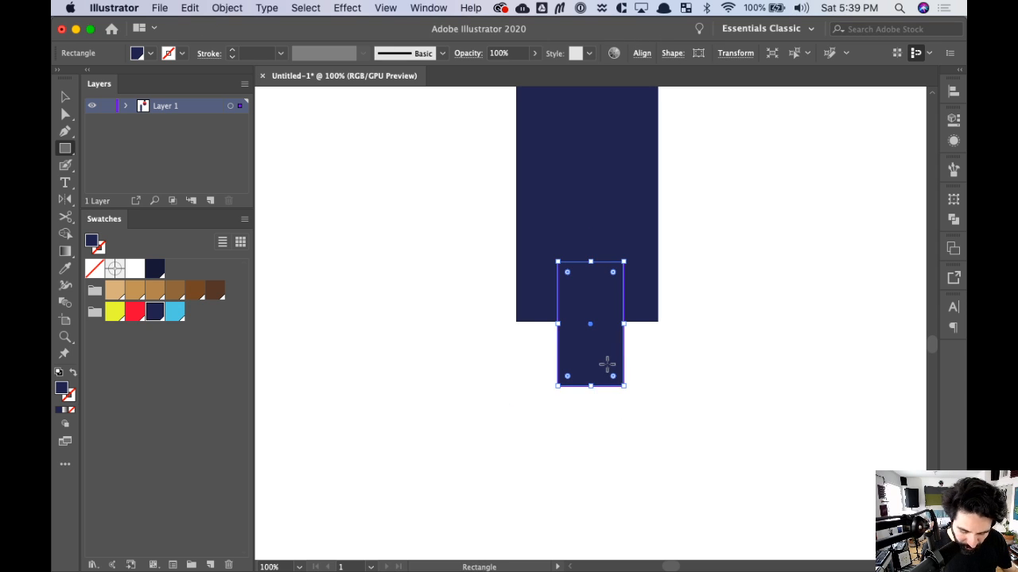
- Fill the ankle rectangle with the darker brown skin swatch and send it behind the navy leg
key("v")
left_click(155, 293)
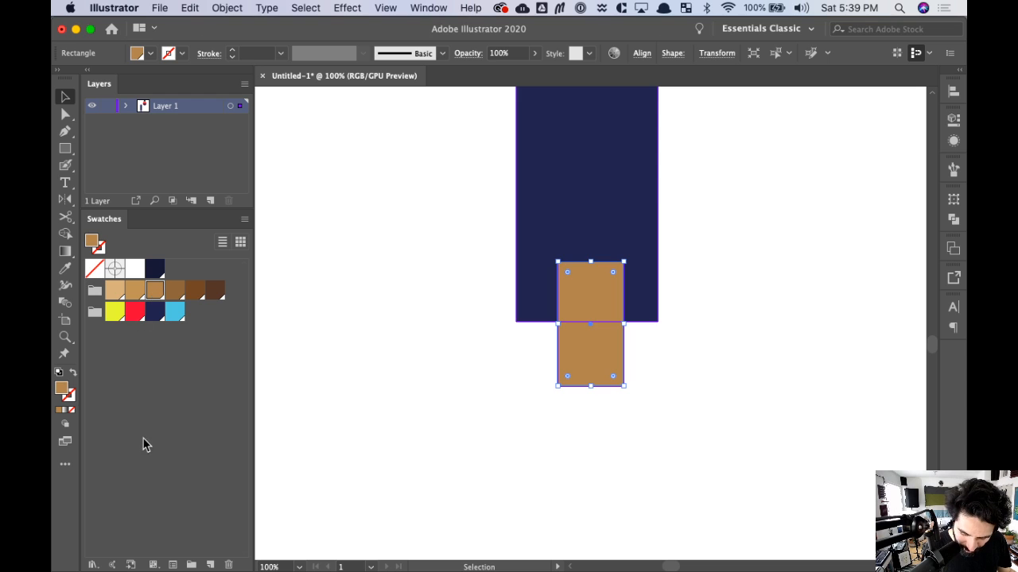
left_click(176, 295)
key("space")
left_click_drag(641, 311, 413, 548)
key("super+shift+bracketleft")
- Recolour the ankle with the skin tone sampled from the character's face
key("space")
left_click_drag(557, 215, 547, 445)
left_click_drag(604, 193, 526, 440)
left_click_drag(606, 292, 594, 312)
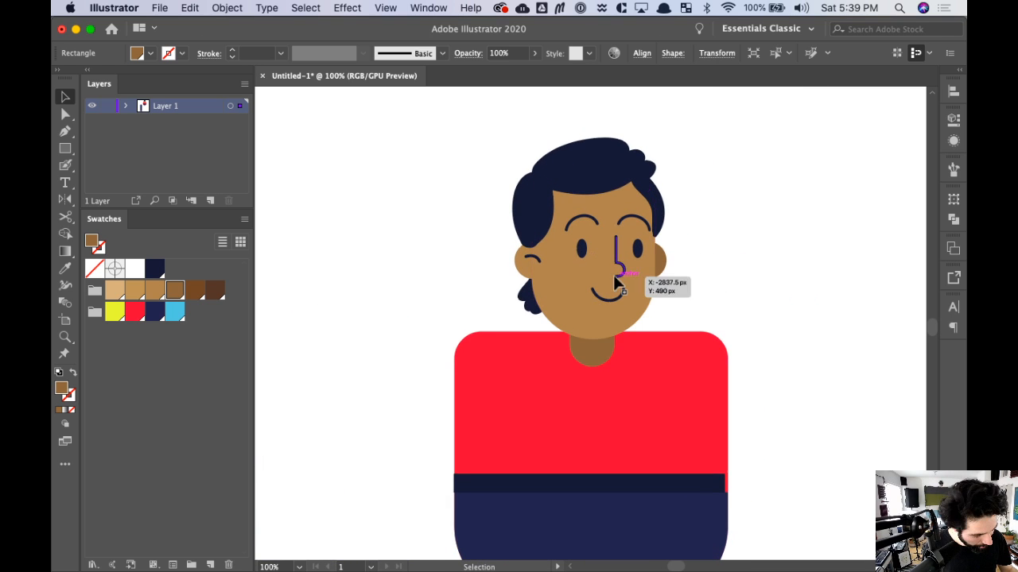
key("i")
left_click(563, 277)
key("space")
left_click_drag(501, 443, 619, 175)
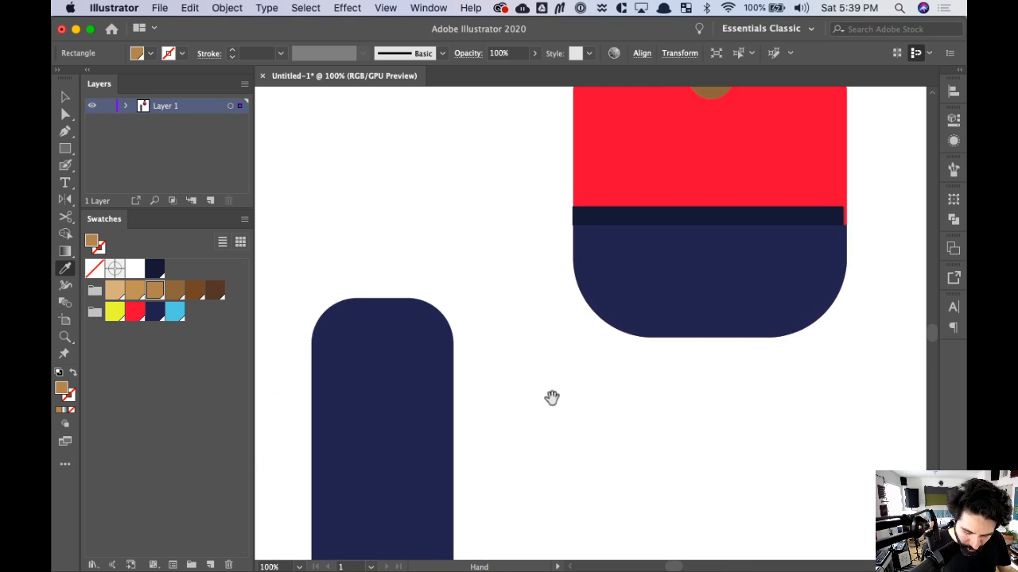
left_click_drag(559, 342, 623, 143)
left_click_drag(602, 381, 672, 154)
left_click_drag(675, 321, 651, 264)
- Select the ankle and the navy leg, centre them horizontally on each other, and clear the selection
key("v")
left_click(640, 324)
key("super+space")
left_click_drag(638, 217, 348, 428)
left_click(589, 377)
left_click_drag(797, 227, 522, 376)
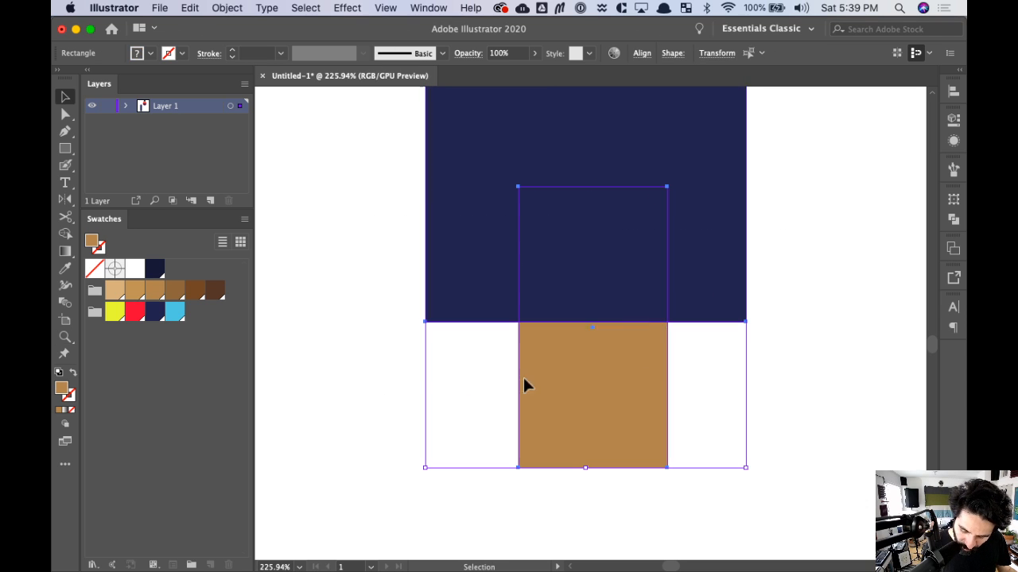
left_click(954, 93)
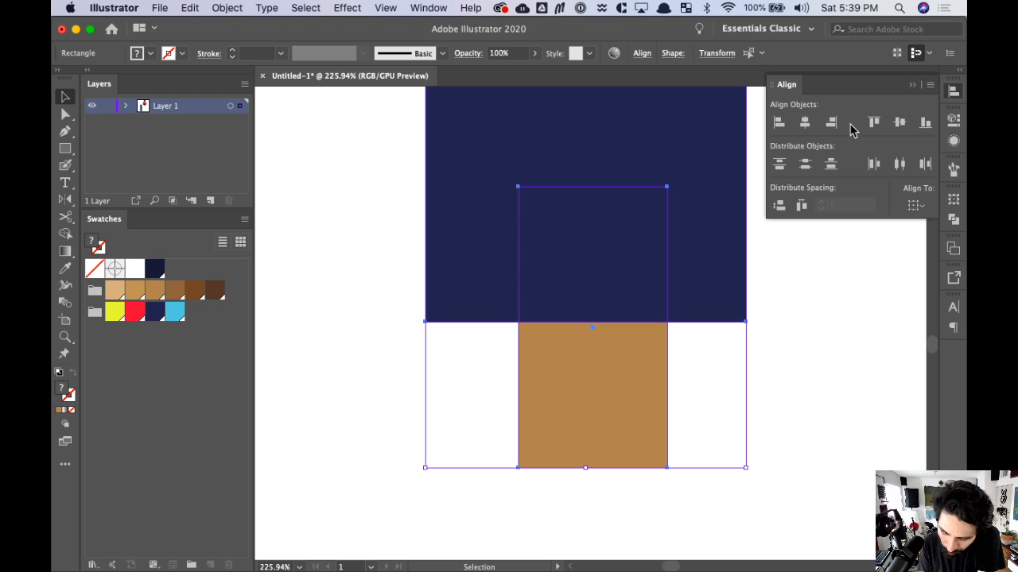
left_click(806, 125)
left_click(808, 350)
- Draw a wide rectangle for the shoe over the lower ankle, extending out to the right from the ankle's left edge
left_click_drag(739, 362, 684, 327)
key("m")
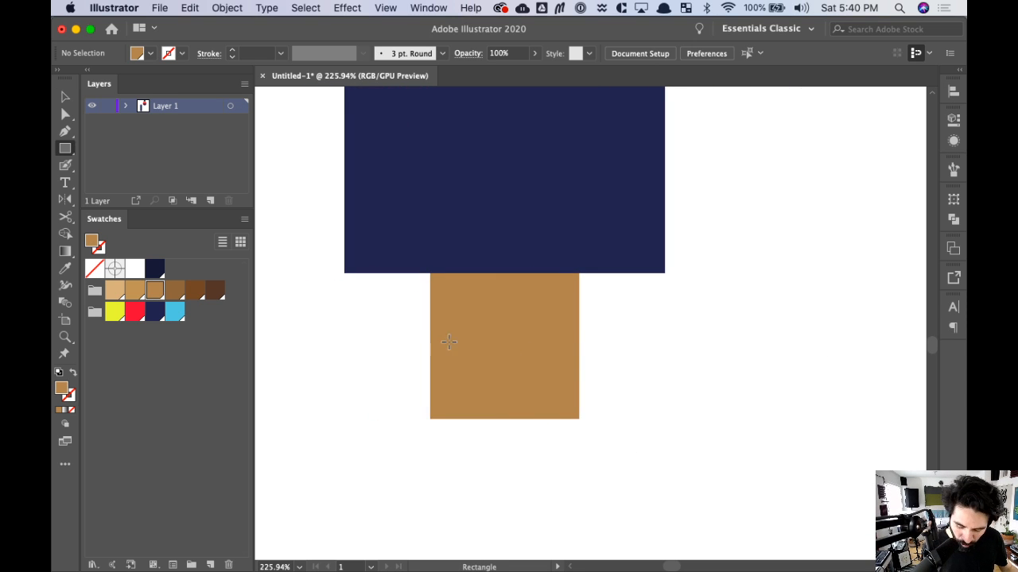
left_click_drag(431, 332, 681, 462)
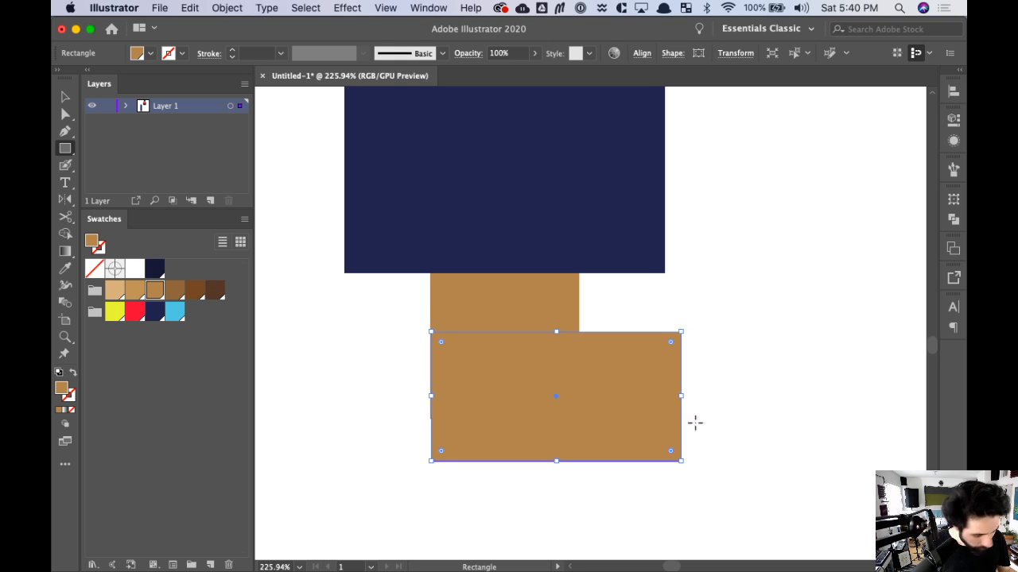
- Add an anchor point low on the shoe's right edge and move its upper-right corner to the ankle's edge, forming a sloped front
key("a")
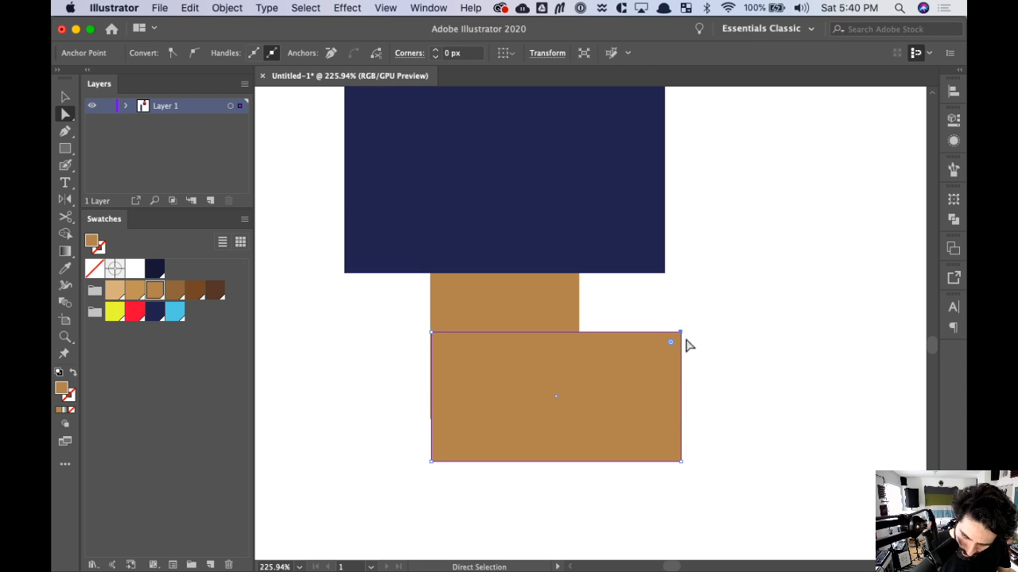
left_click(681, 425)
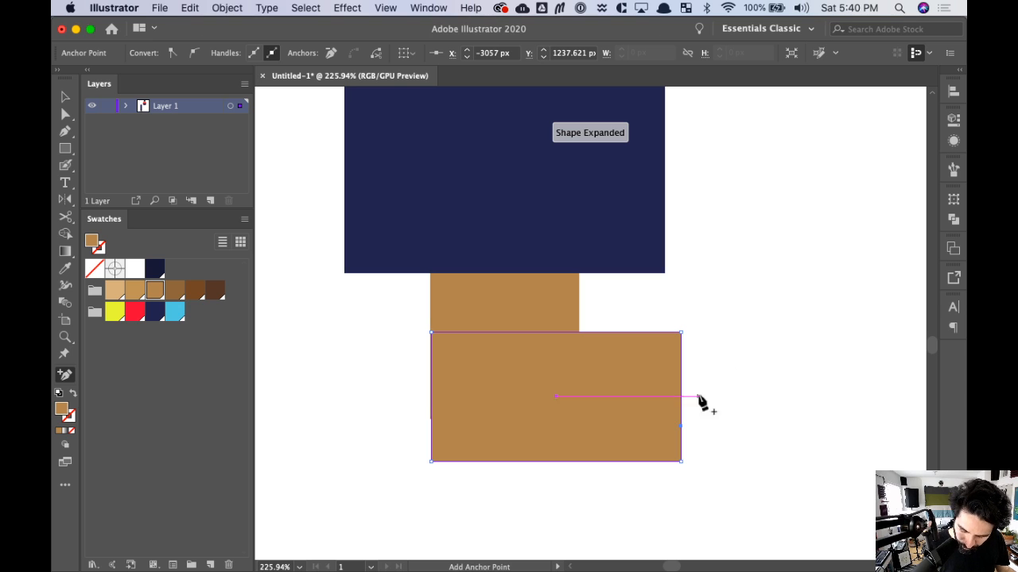
key("a")
left_click_drag(680, 333, 579, 344)
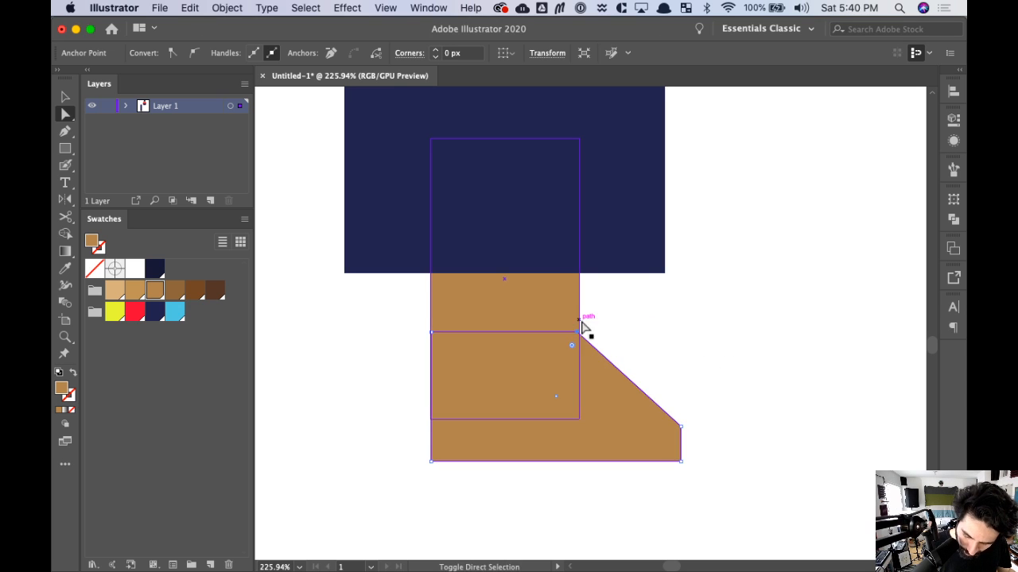
left_click(738, 395)
left_click_drag(731, 387, 742, 385)
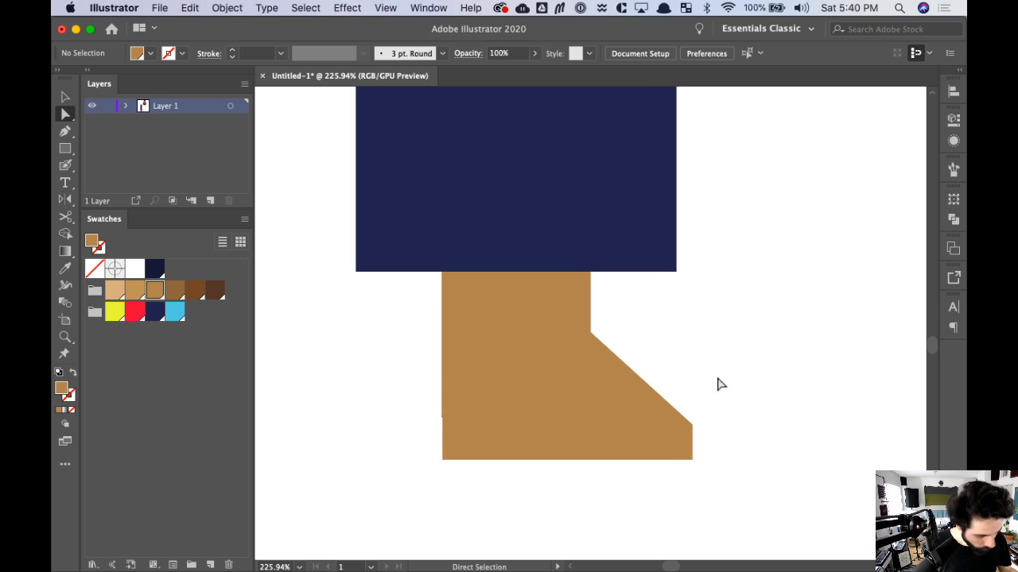
- Fill the shoe shape with the light blue swatch and clear the selection
key("v")
left_click(606, 431)
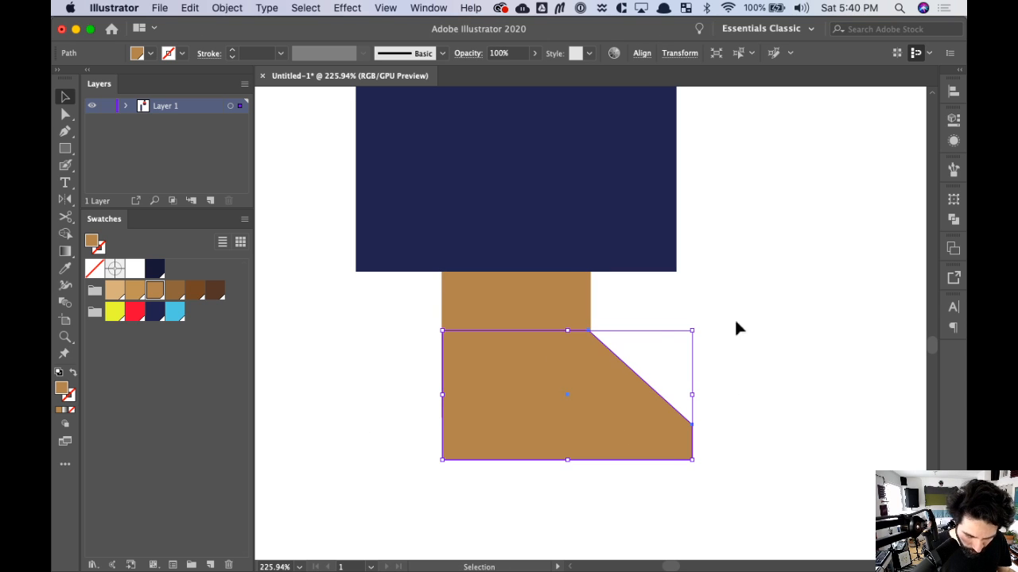
left_click(175, 313)
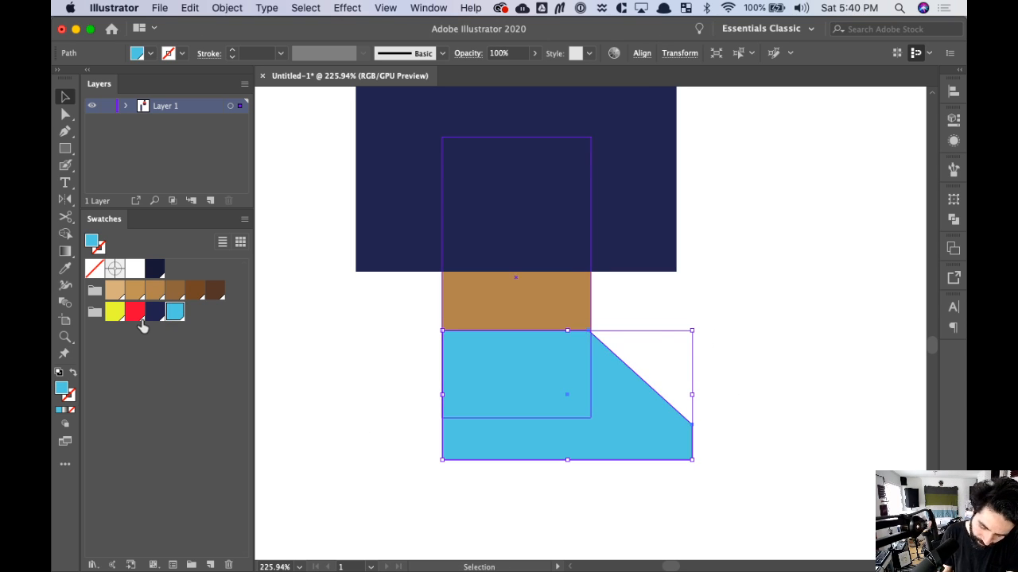
left_click(752, 321)
- Draw a thin sock rectangle across the ankle directly above the shoe and fill it with white
key("m")
left_click_drag(442, 333, 592, 302)
left_click(136, 269)
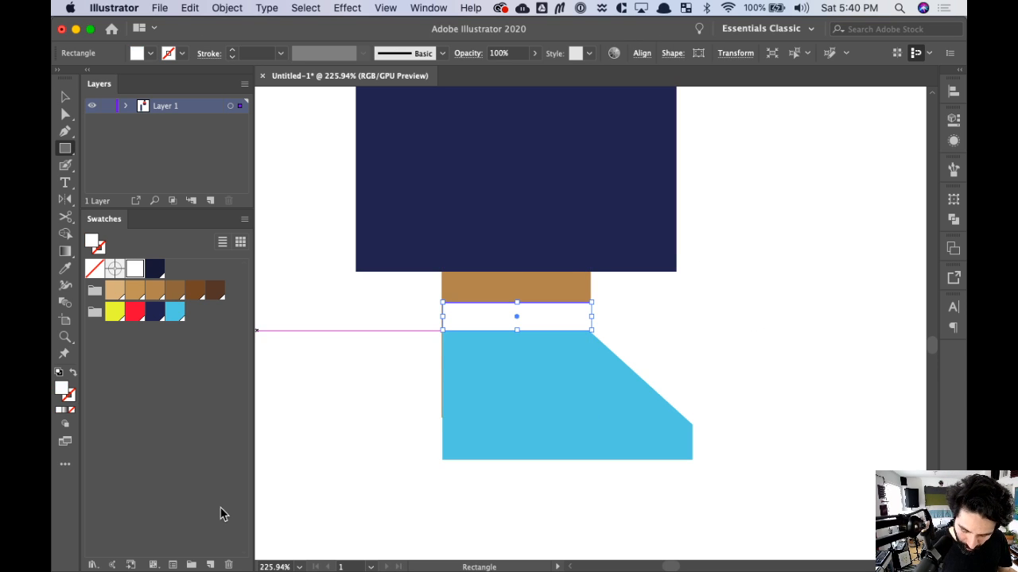
- Move the white sock rectangle up by 1 px, away from the shoe
key("v")
key("super+equal")
key("super+equal")
key("super+equal")
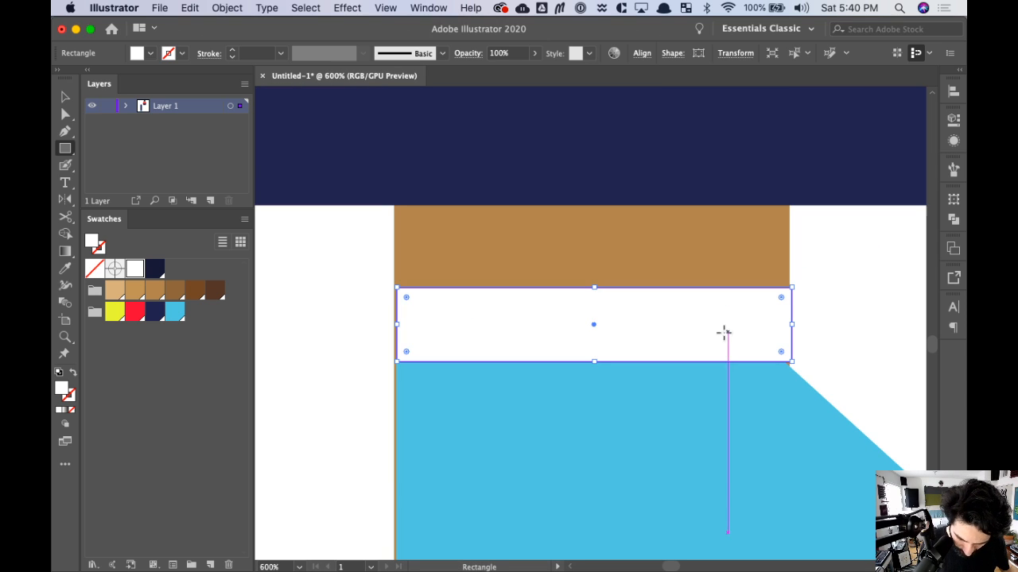
left_click(336, 350)
left_click(472, 325)
mouse_move(396, 324)
left_mouse_down()
mouse_move(441, 324)
mouse_move(396, 324)
left_mouse_up()
left_click_drag(552, 390, 561, 324)
left_click(374, 308)
left_click(466, 258)
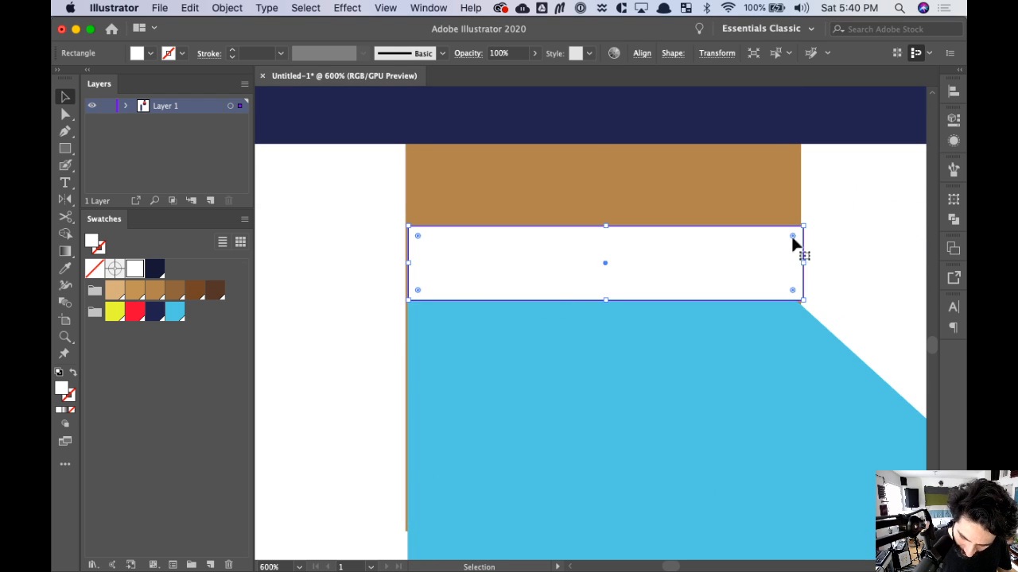
left_click(690, 245)
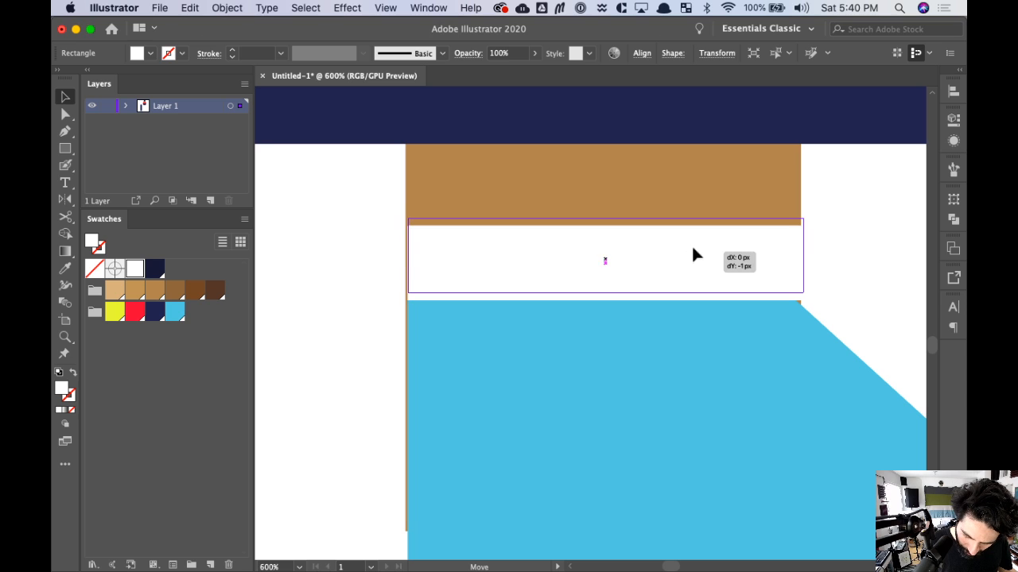
mouse_move(697, 264)
left_mouse_down()
mouse_move(682, 264)
mouse_move(704, 251)
left_mouse_up()
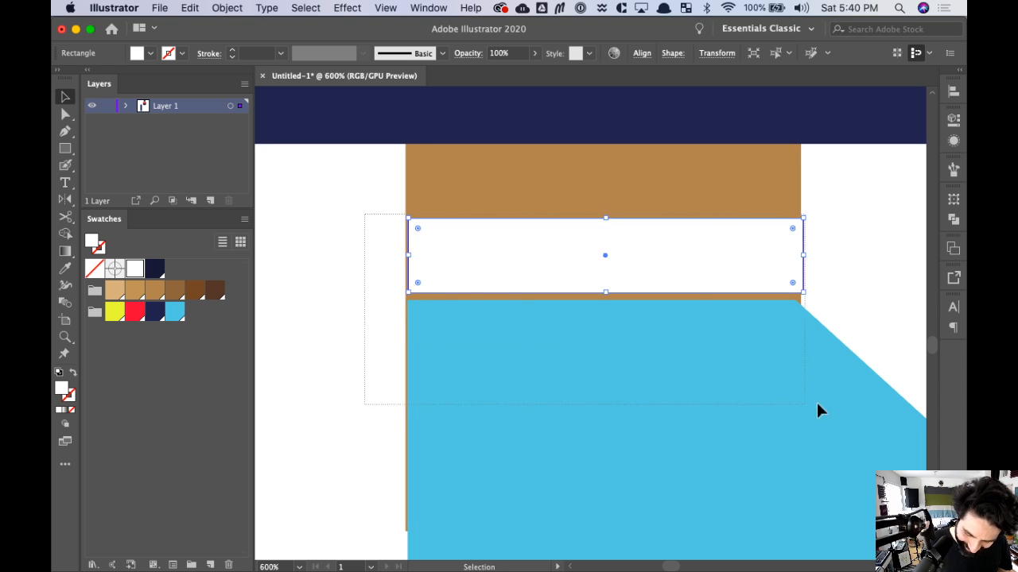
- Align the left edges of the sock and shoe to the ankle as key object, then clear the selection
left_click_drag(819, 409, 781, 398)
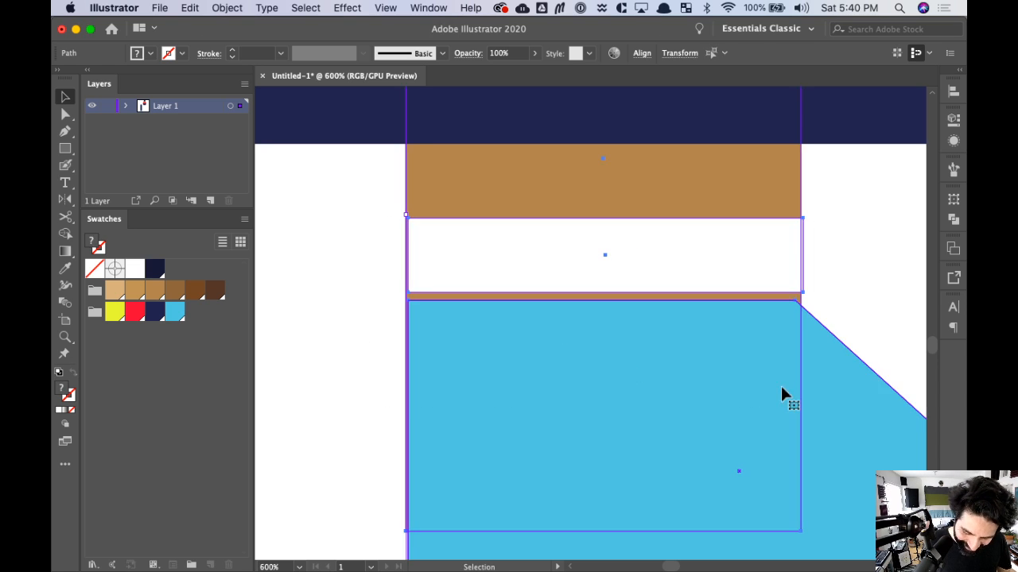
left_click(469, 8)
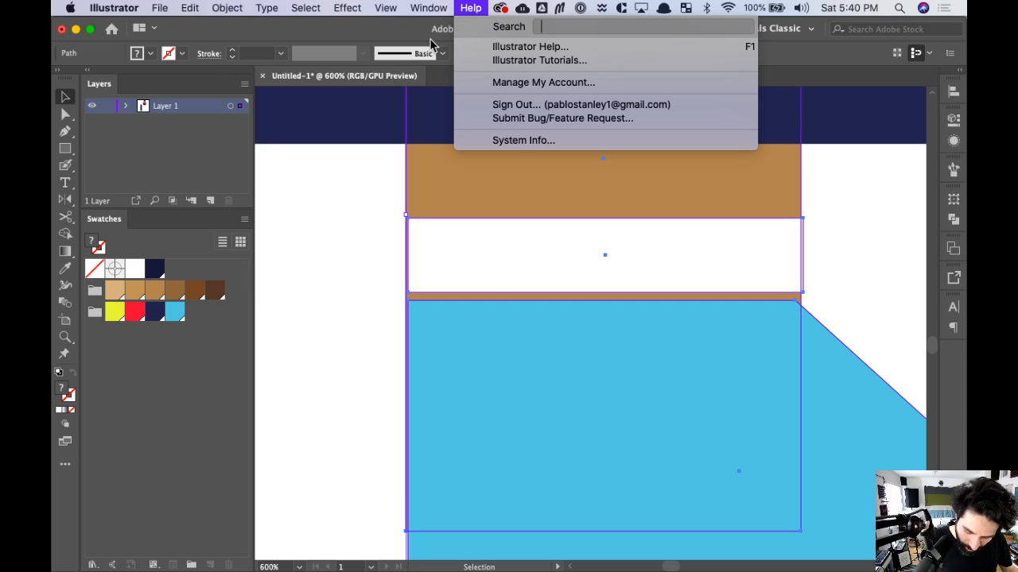
left_click(345, 306)
left_click_drag(737, 303, 680, 306)
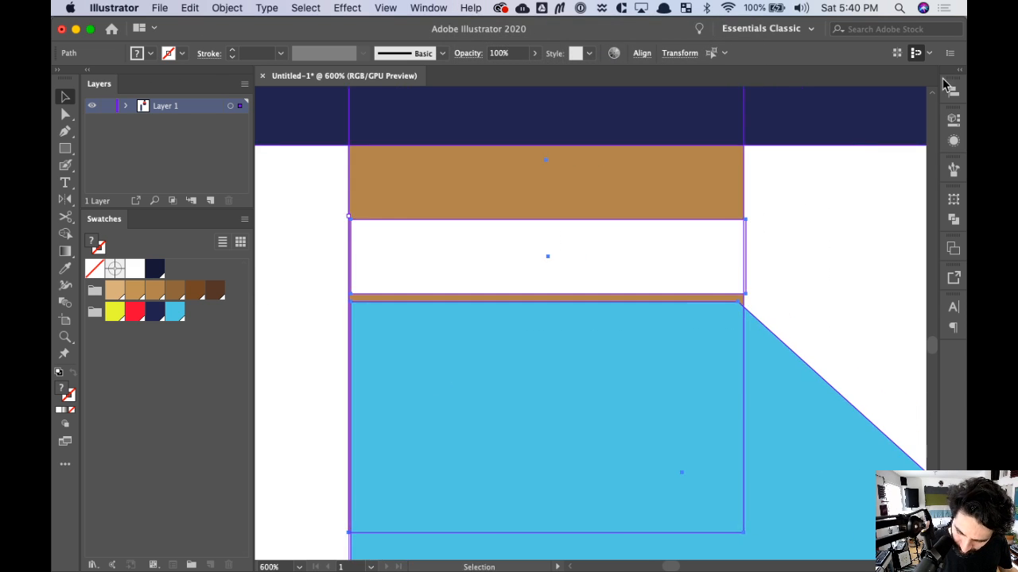
left_click(593, 195)
left_click(953, 91)
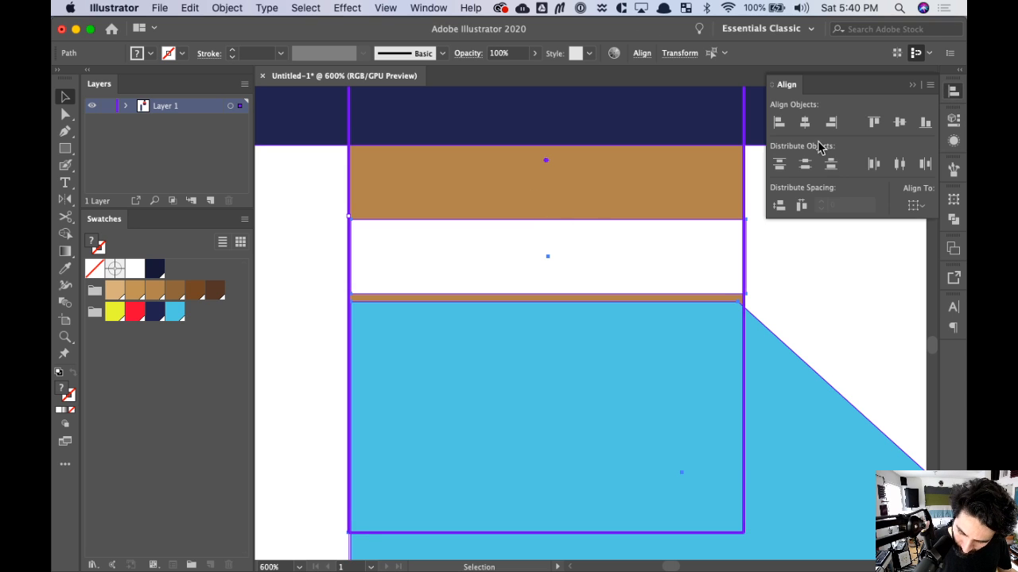
left_click(833, 300)
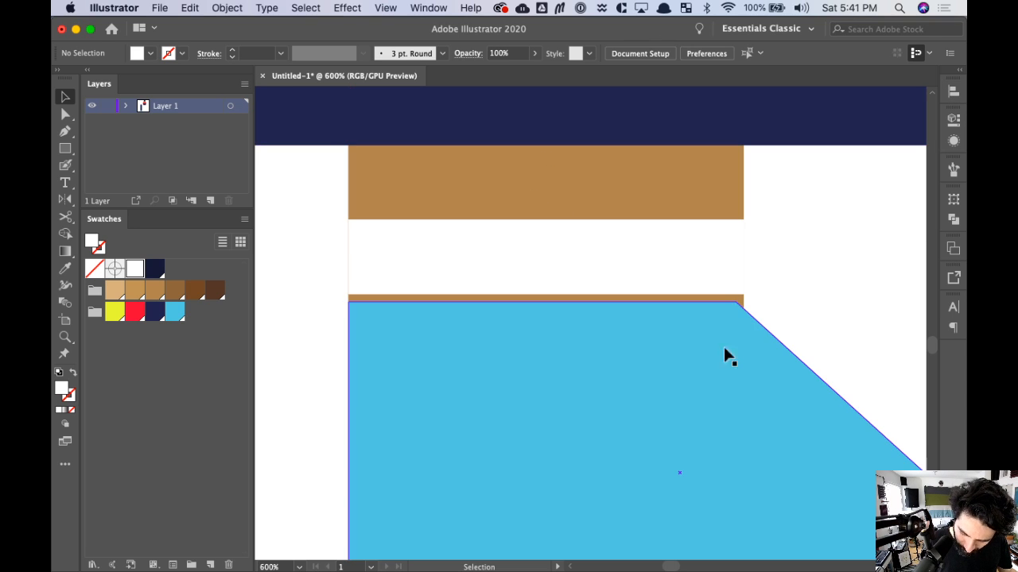
- Nudge the shoe's upper-right corner point to the right to meet the ankle's right edge, and deselect it
left_click(747, 315)
key("a")
left_click(741, 311)
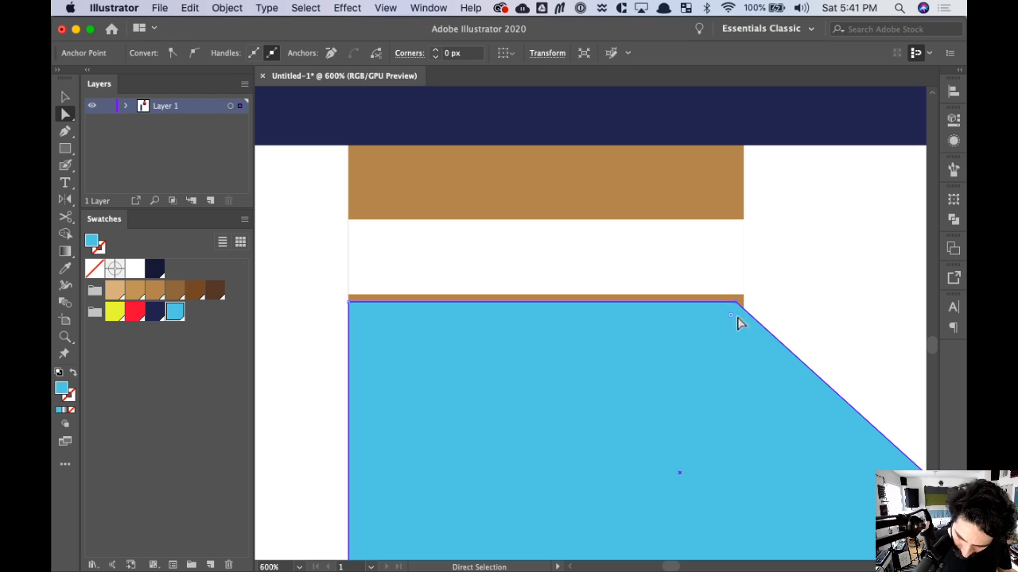
key("Right")
key("Right")
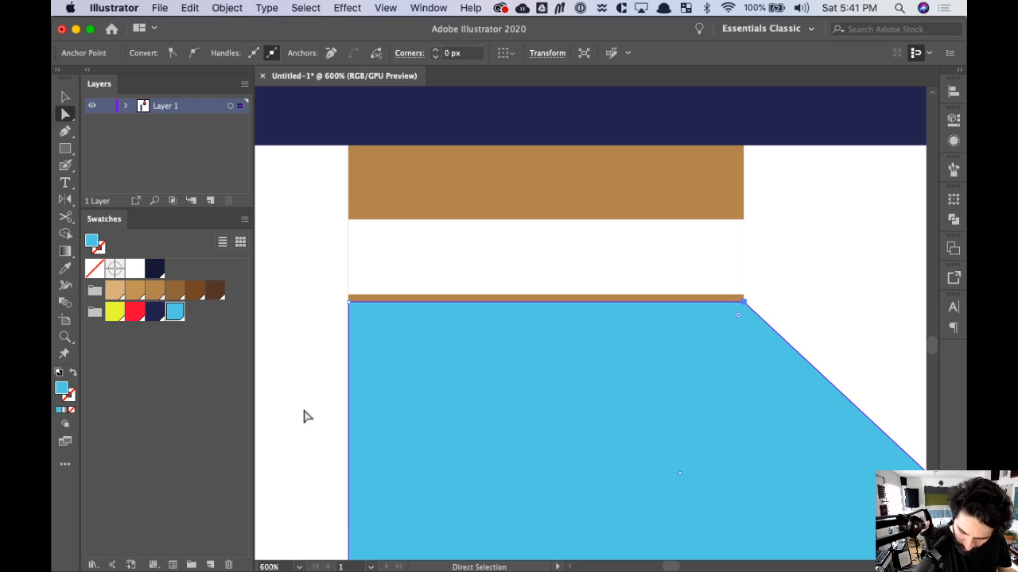
left_click(846, 264)
- Nudge the white sock down onto the top of the blue shoe and clear the selection
key("v")
left_click(614, 250)
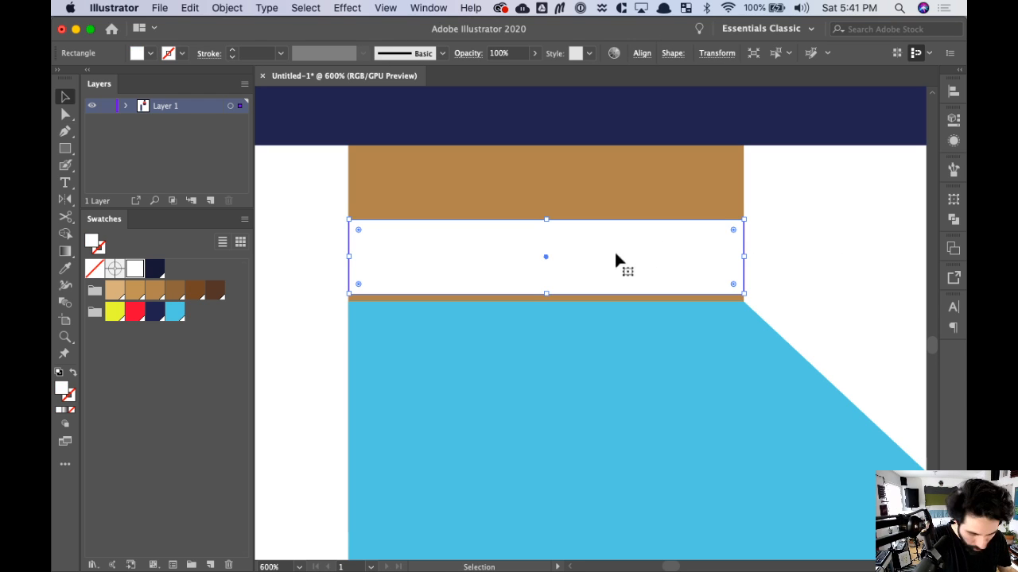
key("Down")
key("Down")
left_click(802, 266)
- Reduce the height of the blue shoe slightly by raising its bottom edge
key("super+minus")
key("super+minus")
key("super+minus")
key("super+minus")
key("super+minus")
key("super+equal")
key("super+equal")
key("super+equal")
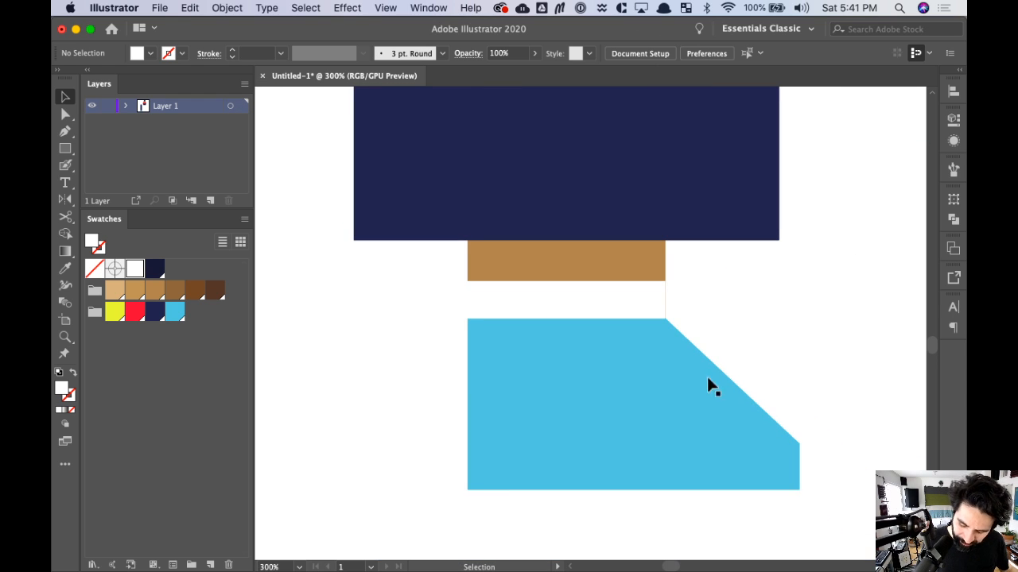
left_click(659, 429)
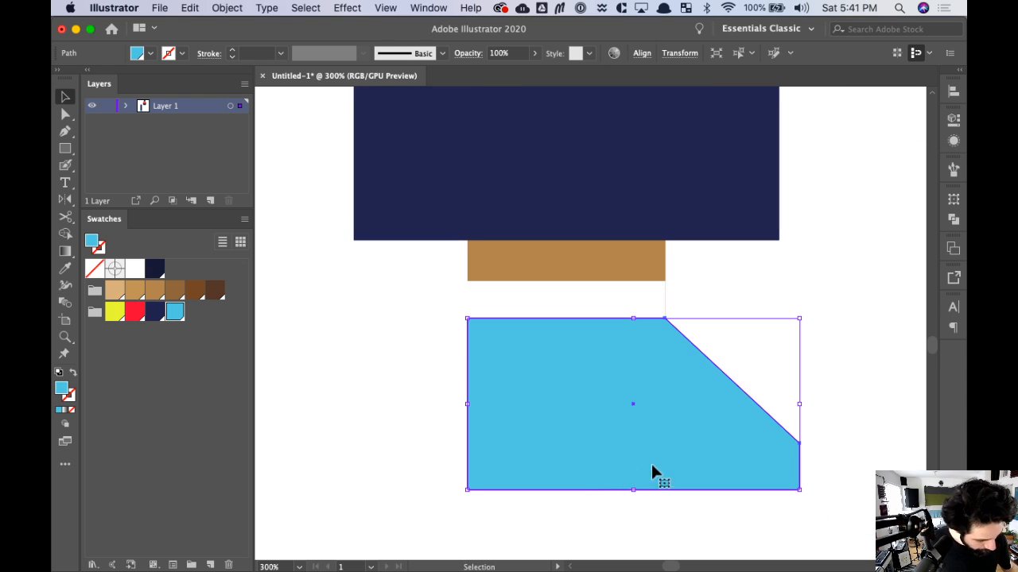
left_click_drag(633, 490, 633, 475)
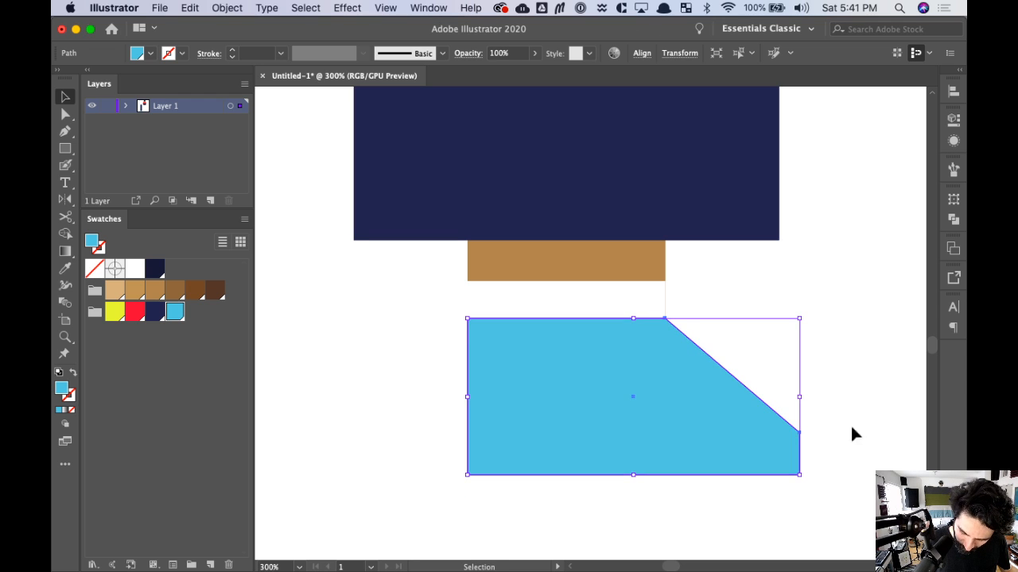
- Bend the shoe's sloped front edge inward into a concave curve with the Anchor Point tool
left_click_drag(851, 425, 786, 413)
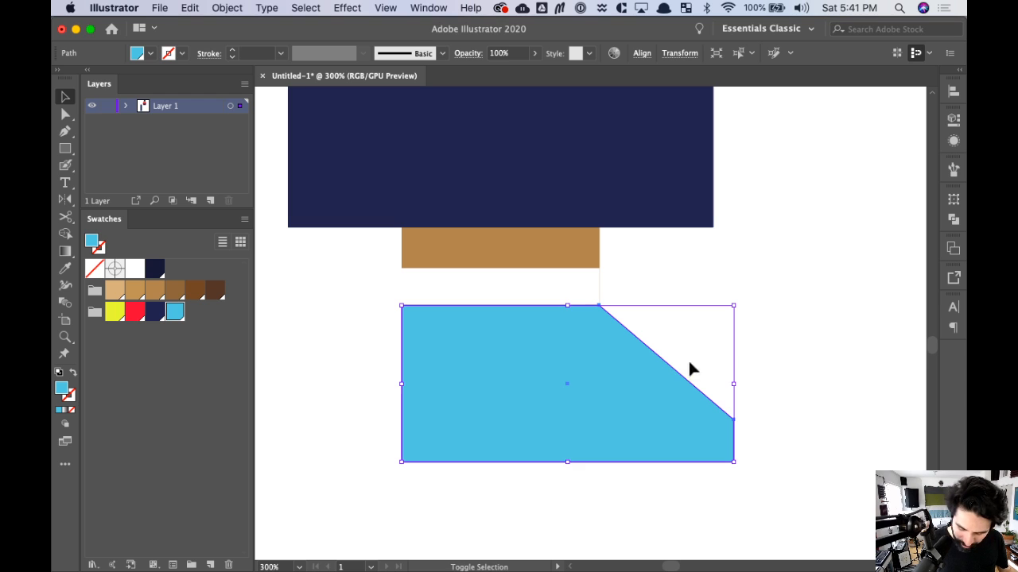
key("shift+c")
left_click_drag(674, 381, 697, 362)
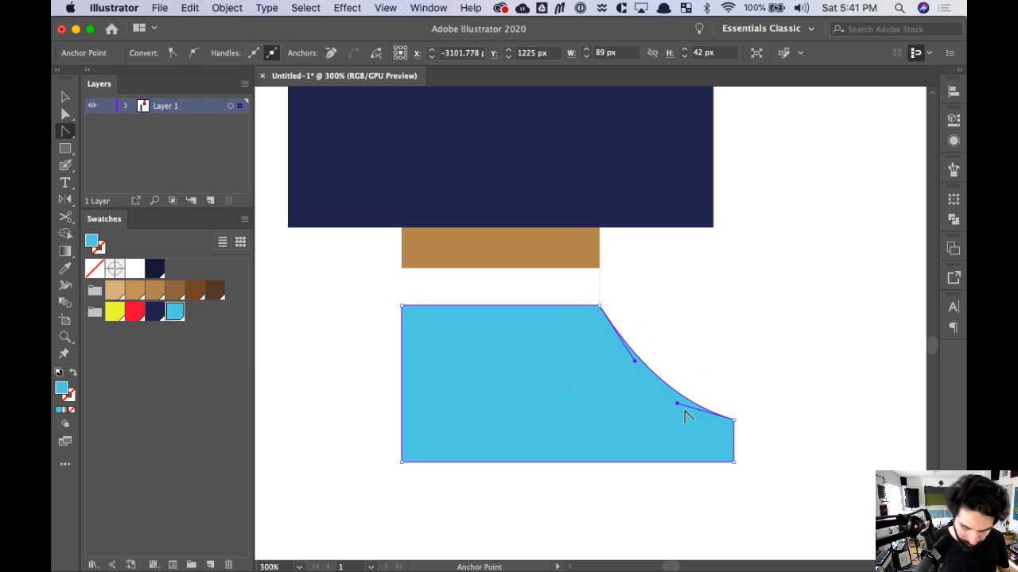
- Reshape the shoe's front edge into an S-curve with a rounded toe by adjusting its curve handles, and deselect the shoe
key("a")
left_click_drag(677, 404, 630, 380)
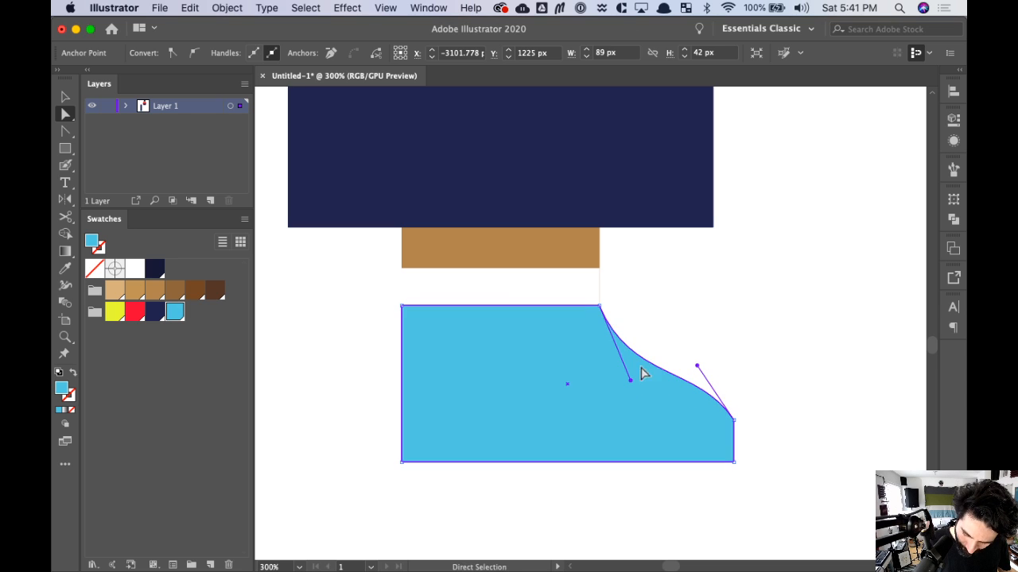
key("v")
left_click(789, 388)
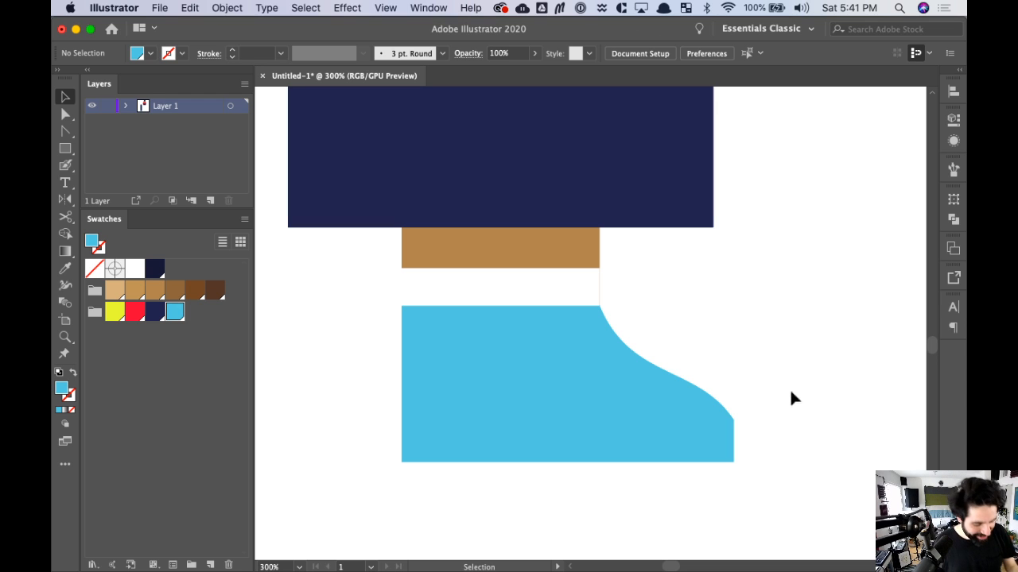
- Draw a circle on the heel side of the blue shoe, fill it white and deselect it
key("l")
left_click_drag(432, 339, 511, 416)
key("v")
left_click(135, 269)
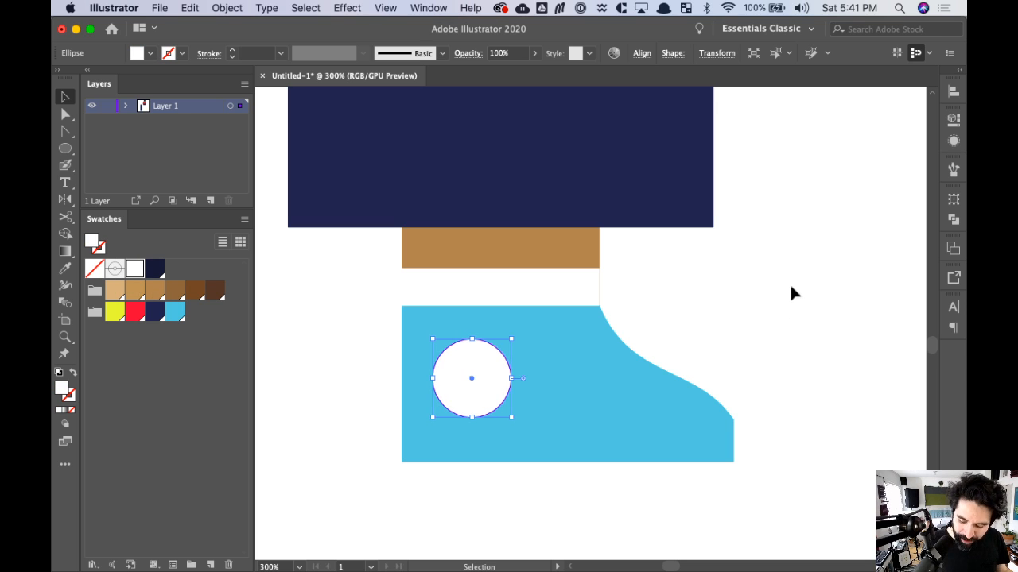
key("super+minus")
key("super+minus")
key("super+minus")
key("super+minus")
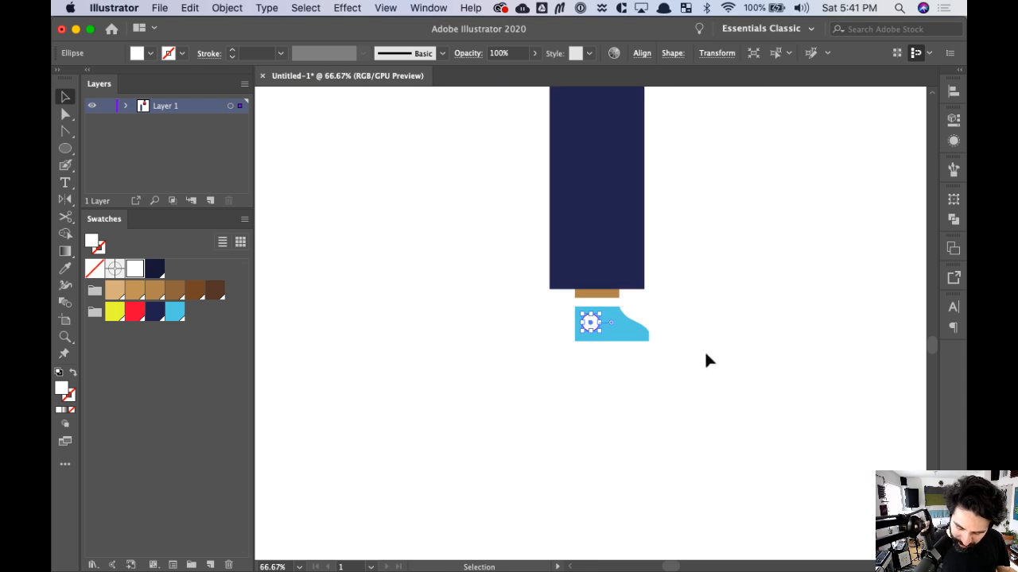
left_click(706, 355)
- Try the ankle, sock and shoe slightly farther right and left beneath the navy leg, and return them to the centre
key("space")
left_click_drag(785, 143, 705, 261)
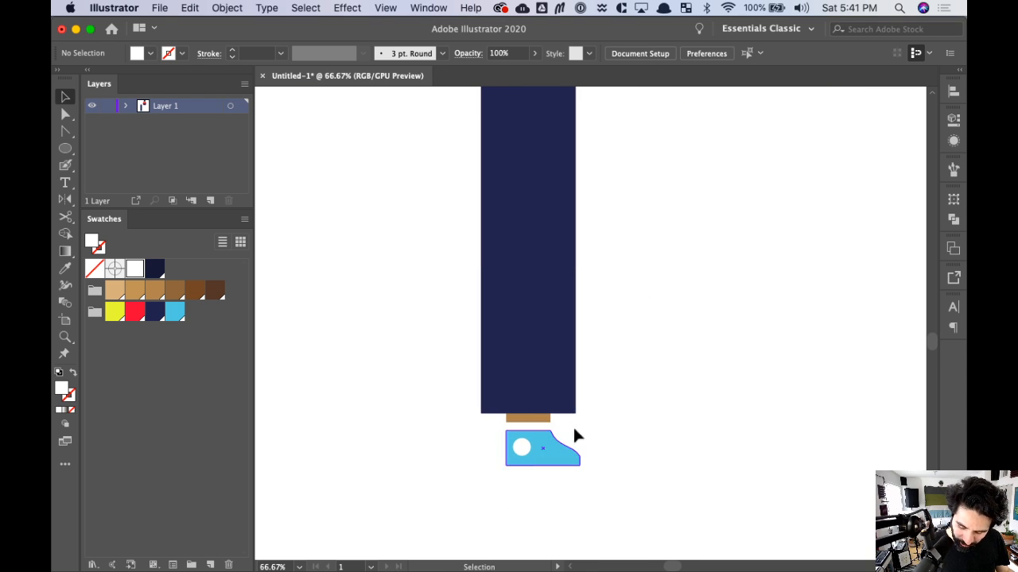
left_click_drag(605, 434, 606, 406)
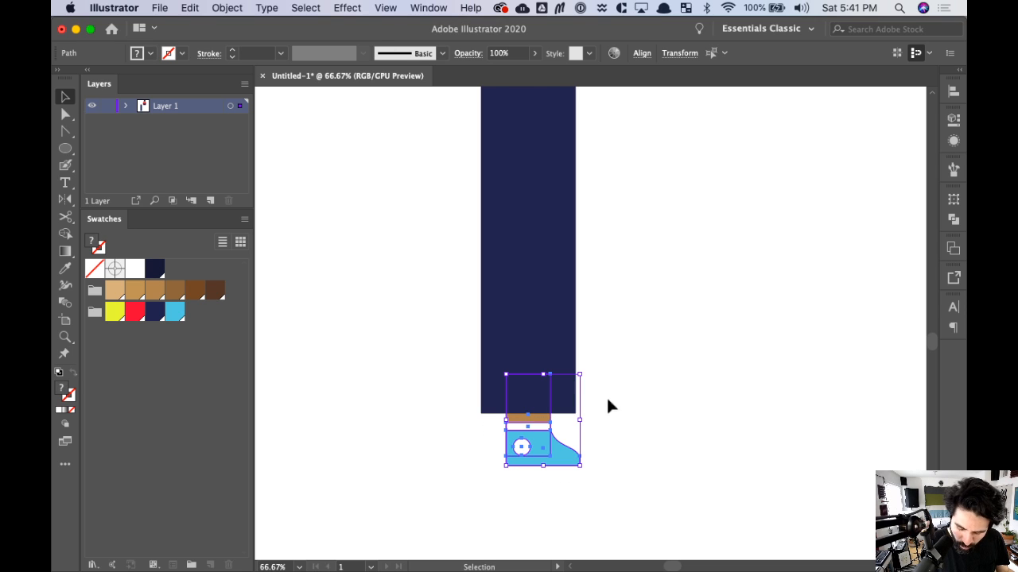
key("shift+Right")
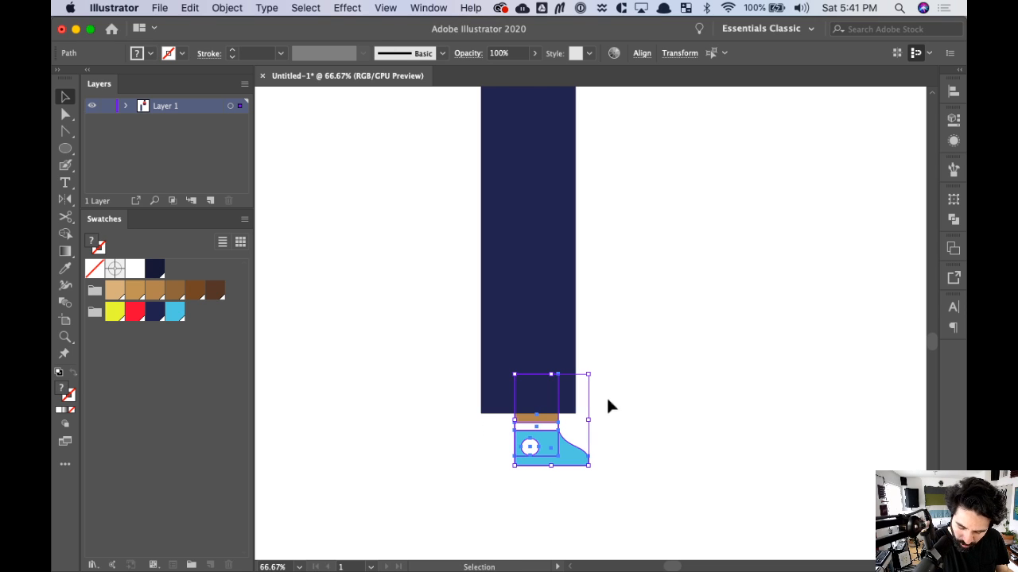
key("shift+Left")
key("shift+Left")
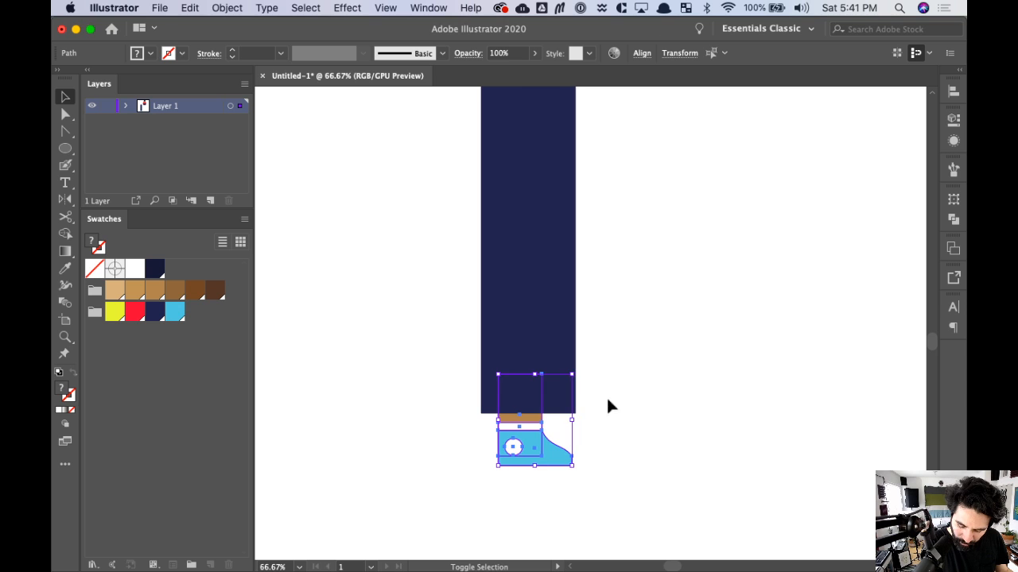
key("shift+Right")
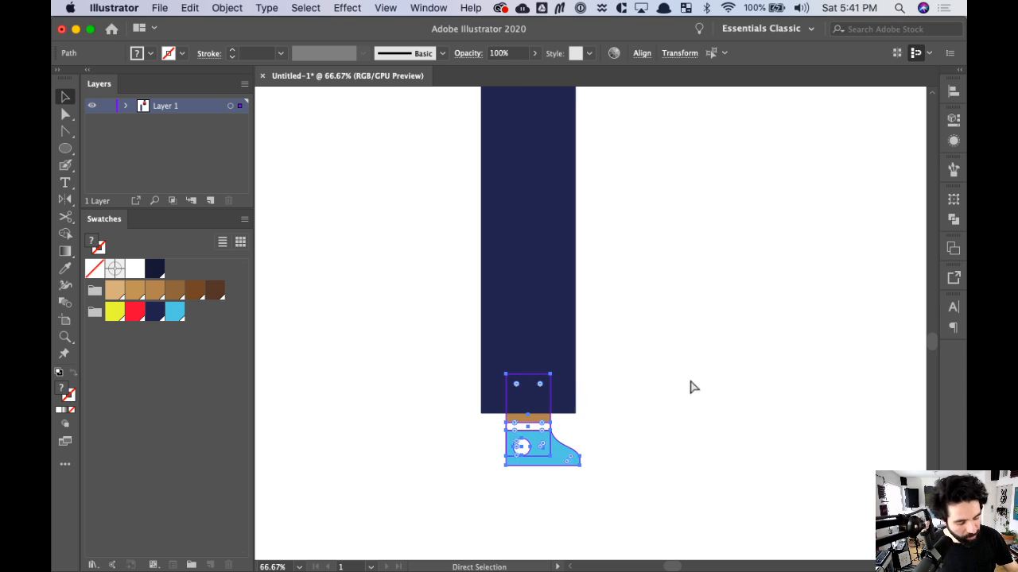
- Try nudging the ankle, sock and shoe toward the leg's right edge, undo the nudge and clear the selection
key("super+minus")
left_click_drag(704, 256, 613, 377)
left_click_drag(420, 504, 592, 280)
left_click_drag(536, 449, 535, 447)
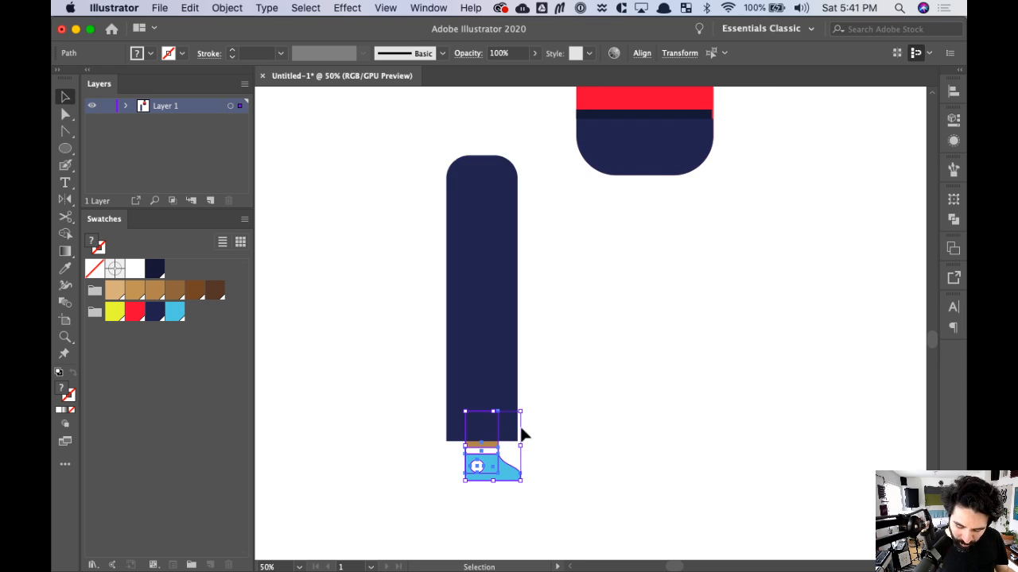
key("shift+Right")
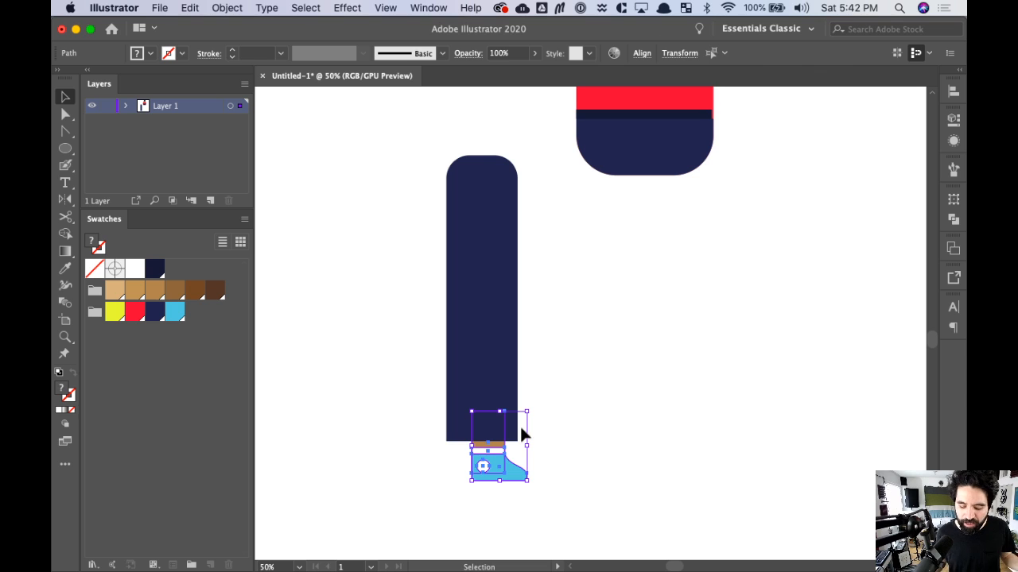
key("super+z")
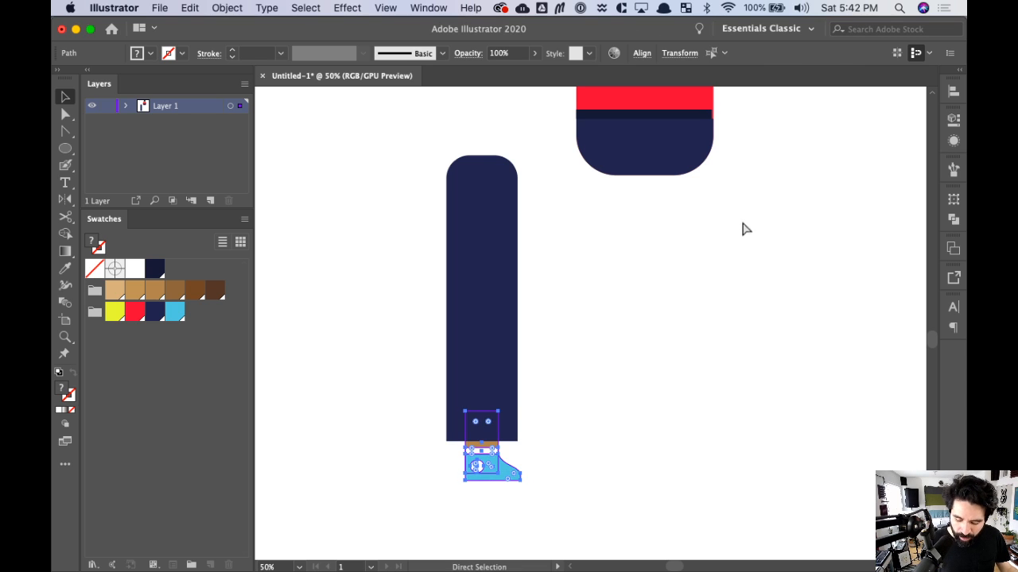
left_click(663, 325)
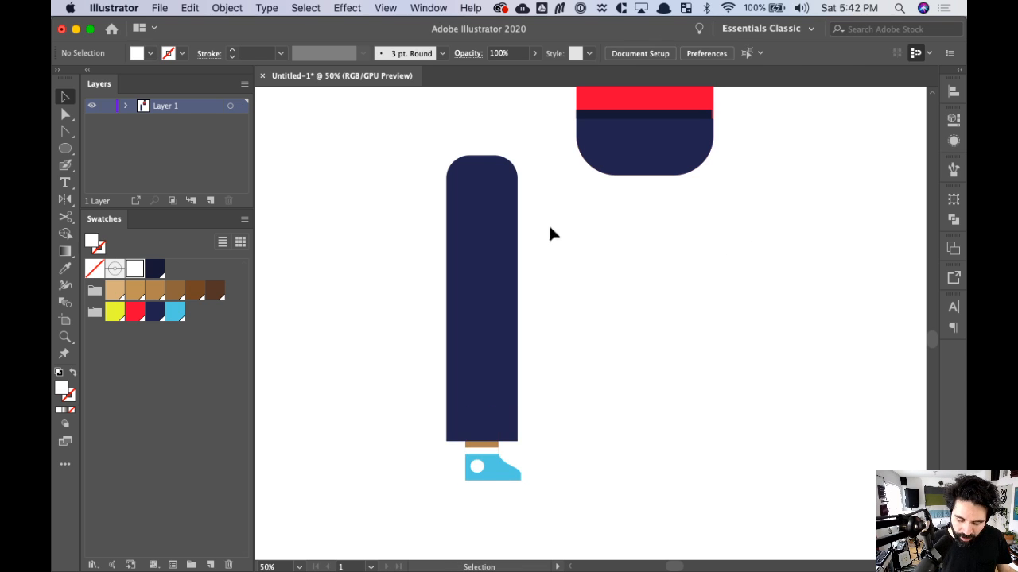
left_click(468, 458)
left_click(685, 339)
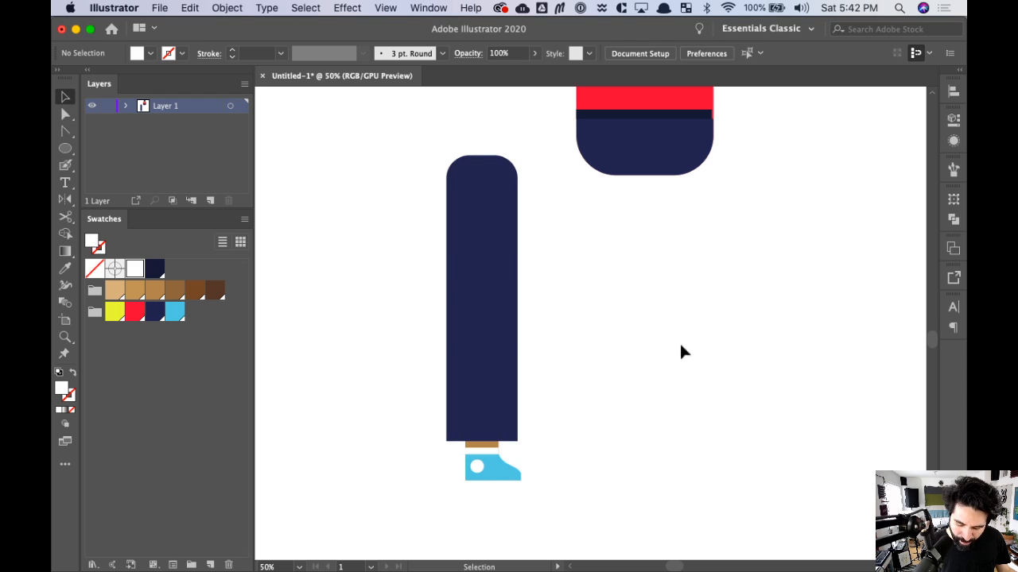
- Group the navy leg with its ankle, sock and shoe, move the group to the right of the torso and deselect it
left_click_drag(677, 344, 345, 515)
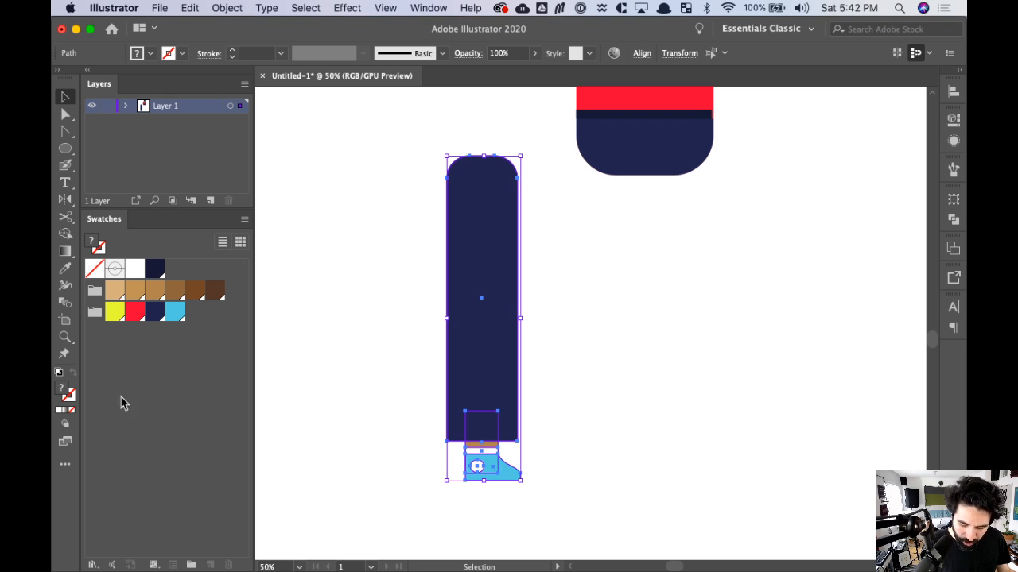
key("super+g")
left_click_drag(708, 294, 629, 451)
left_click_drag(423, 409, 471, 286)
left_click_drag(762, 347, 730, 343)
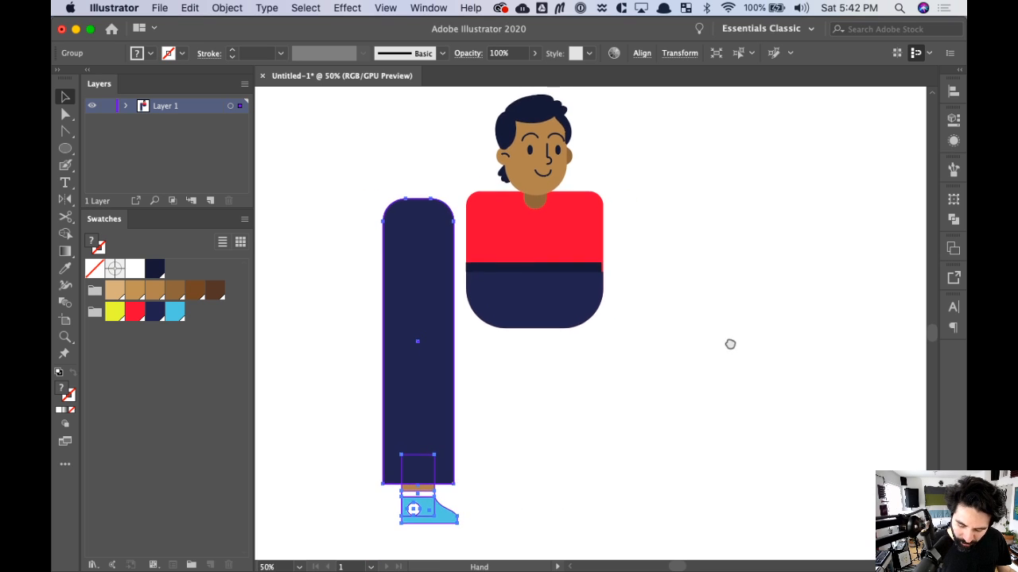
left_click_drag(405, 391, 685, 350)
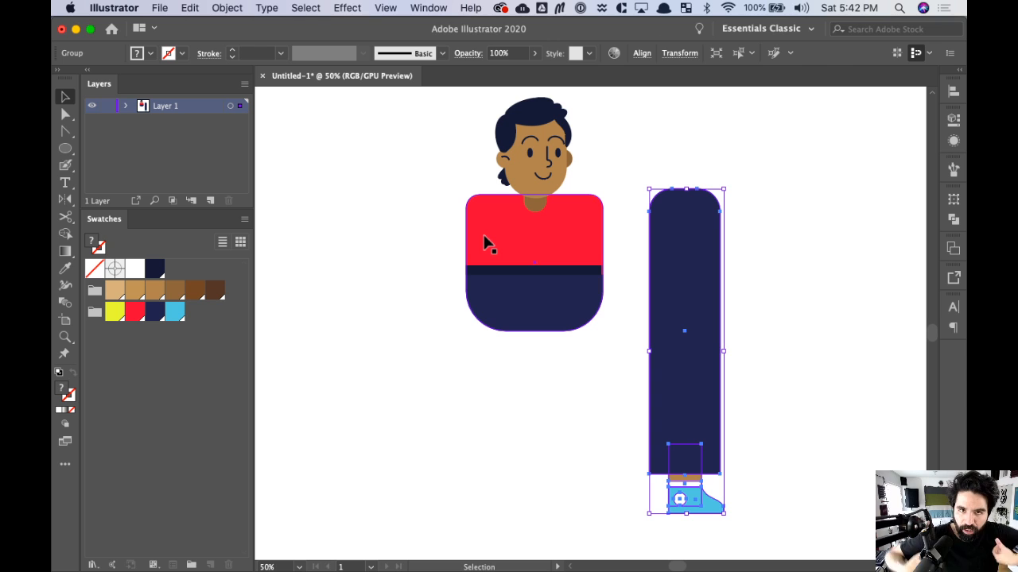
left_click_drag(593, 391, 676, 348)
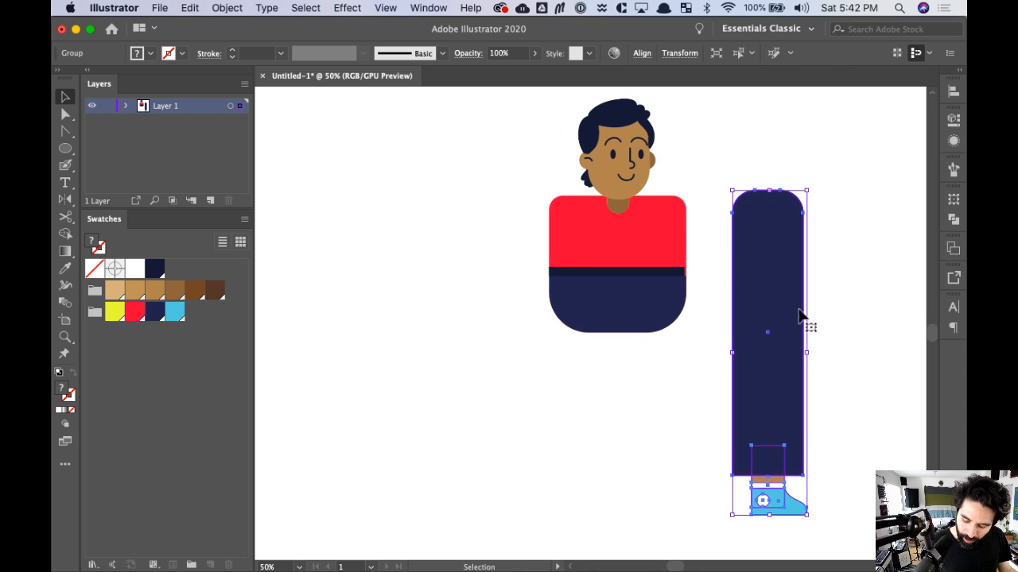
left_click(489, 365)
- Draw an upright rectangle to the left of the torso, fill it with the shirt's red and shorten it to sleeve length
key("z")
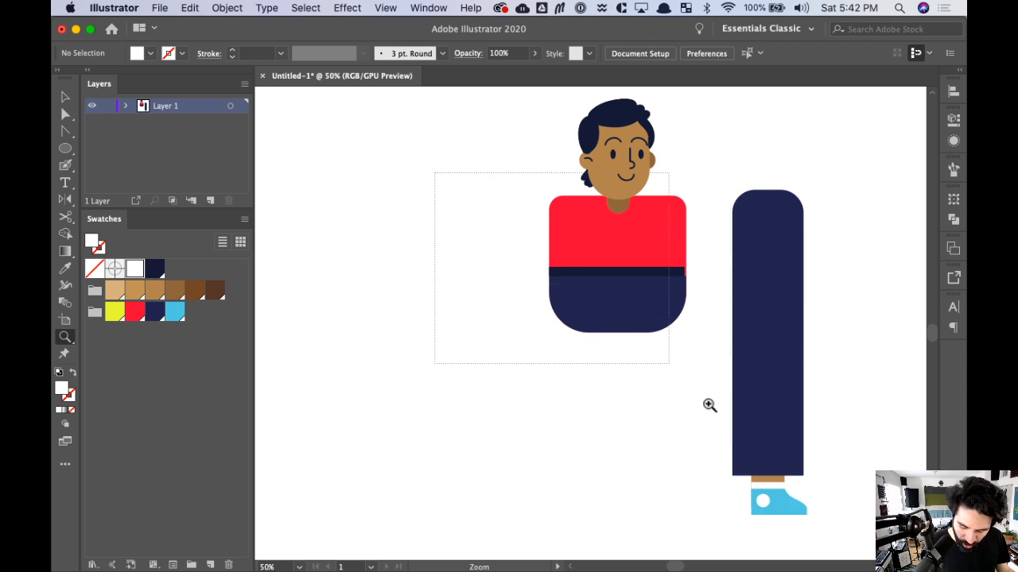
left_click_drag(627, 334, 689, 394)
key("m")
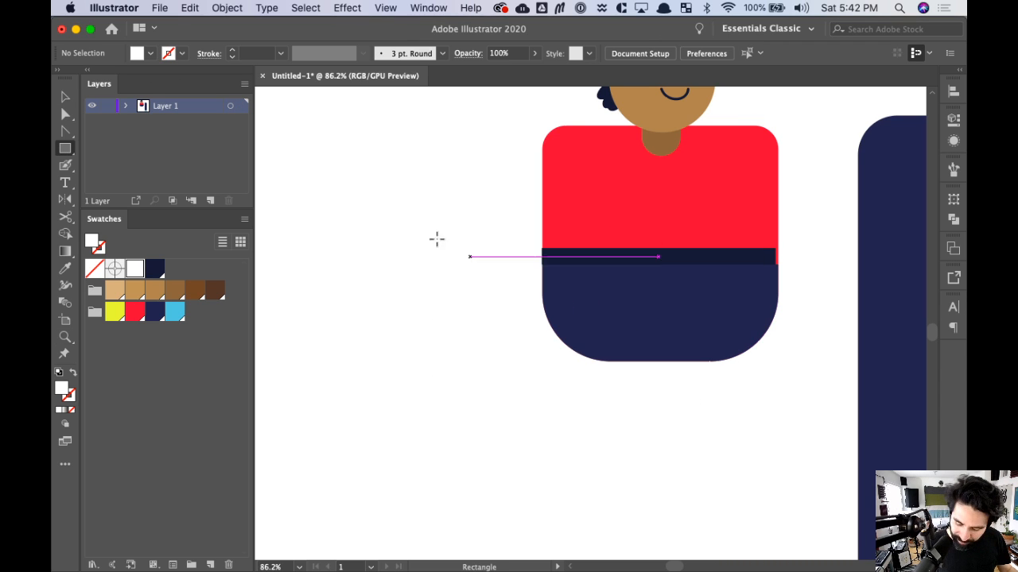
left_click_drag(325, 139, 392, 425)
scroll(611, 363, "left", 5)
key("v")
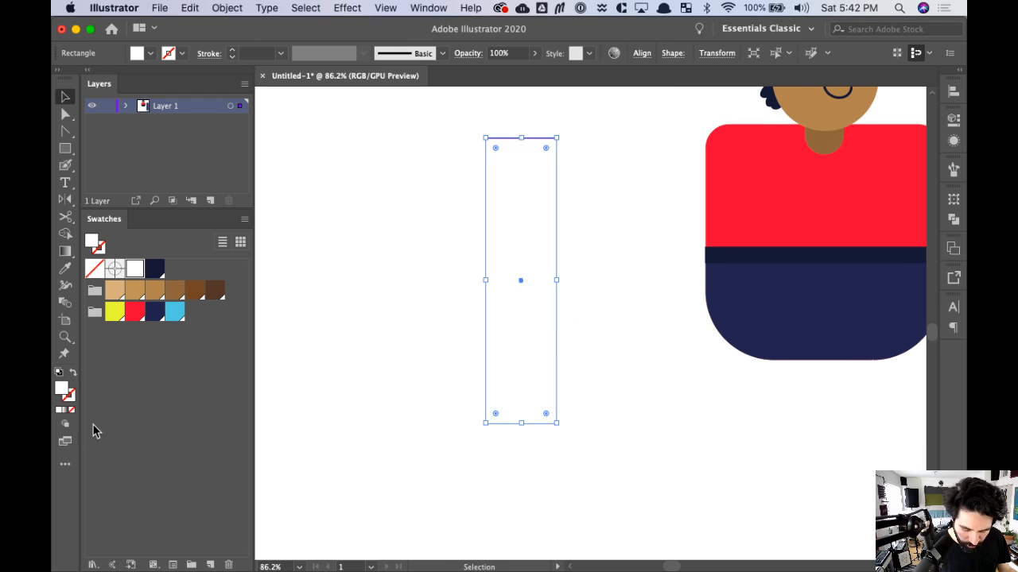
left_click(135, 312)
left_click_drag(636, 367, 609, 379)
left_click_drag(494, 436, 518, 239)
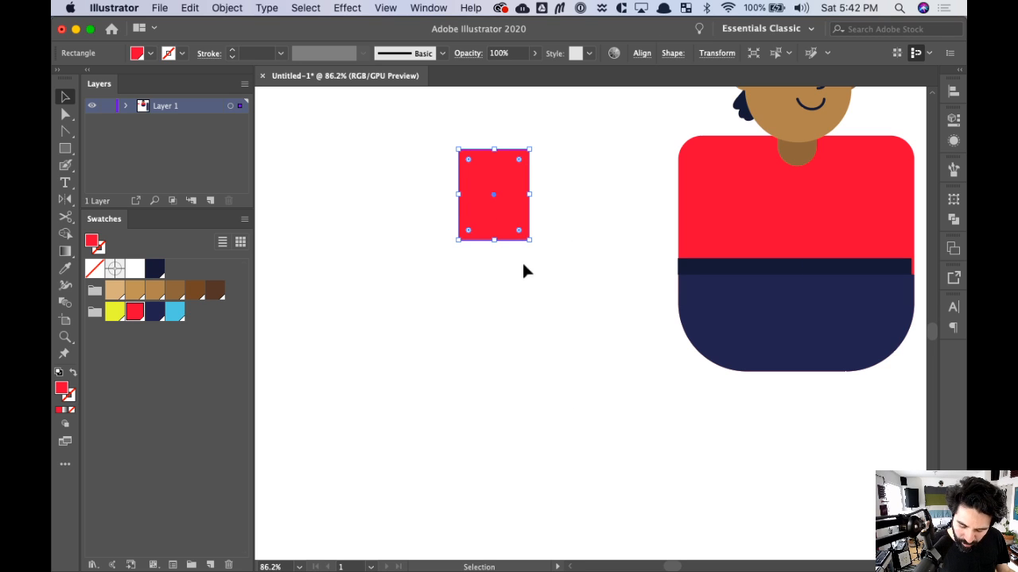
- Round the two top corners of the red sleeve fully into a semicircular shoulder and deselect it
key("a")
left_click_drag(434, 138, 576, 203)
key("v")
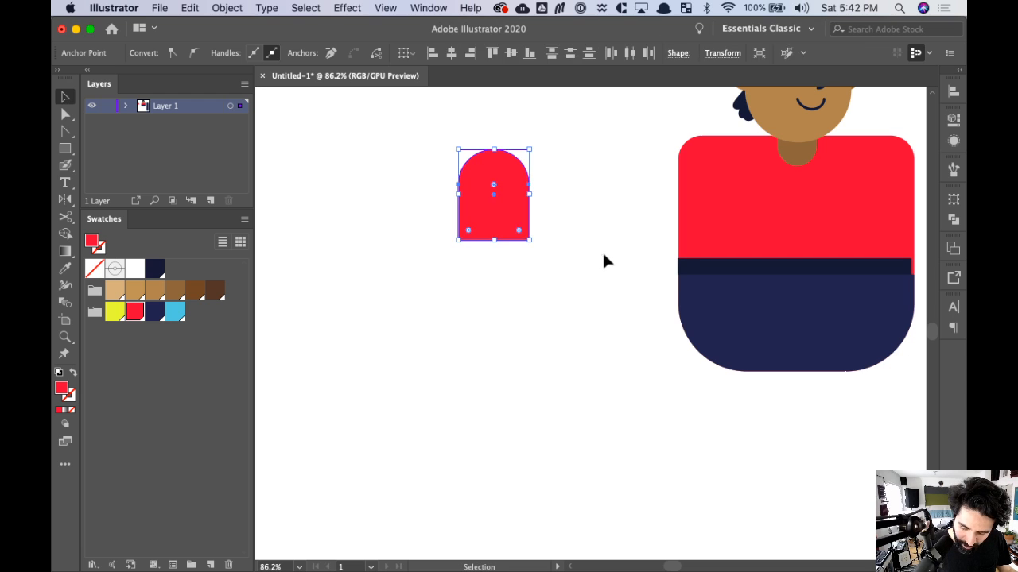
left_click(593, 248)
- Draw a narrower, long arm rectangle overlapping the sleeve, fill it with the face's skin tone and send it behind the sleeve
key("m")
left_click_drag(468, 210, 521, 494)
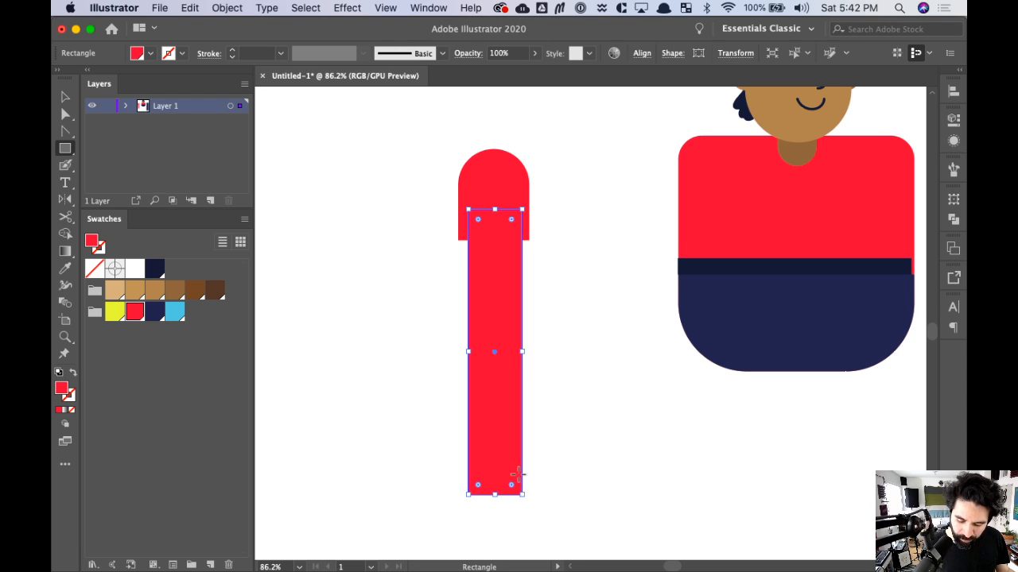
key("v")
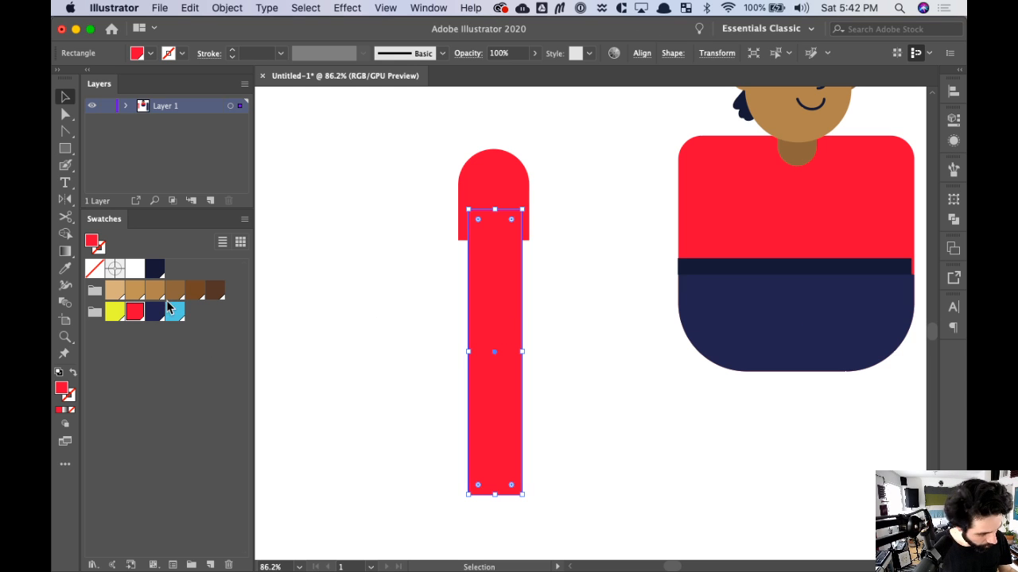
left_click(155, 291)
left_click(589, 345)
left_click_drag(589, 345, 377, 411)
key("super+[")
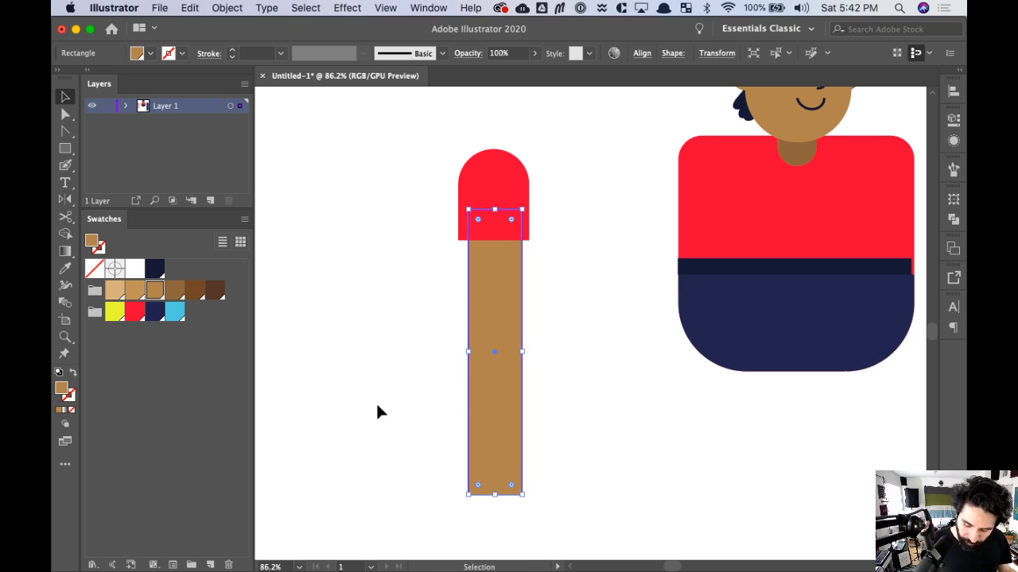
left_click(619, 339)
left_click_drag(590, 156, 379, 381)
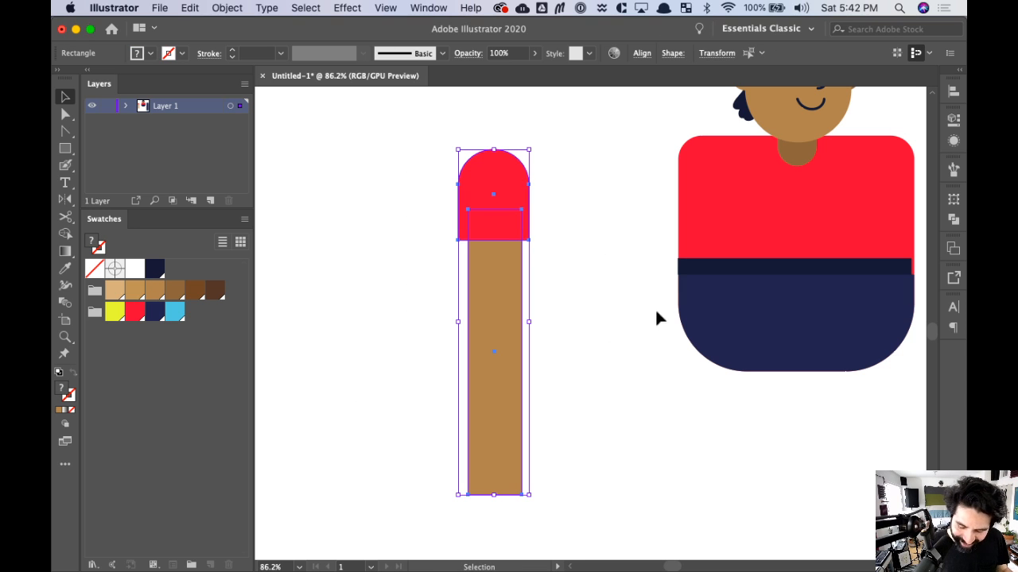
left_click(612, 350)
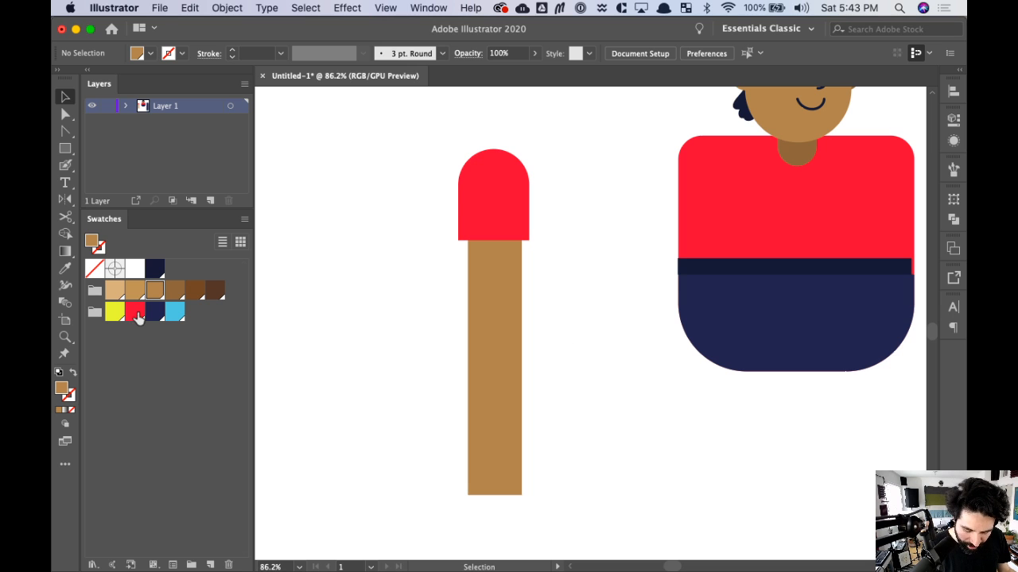
- Darken the shirt's global red swatch with preview enabled, lowering its brightness to R=168 G=46 B=46
scroll(761, 250, "up", 5)
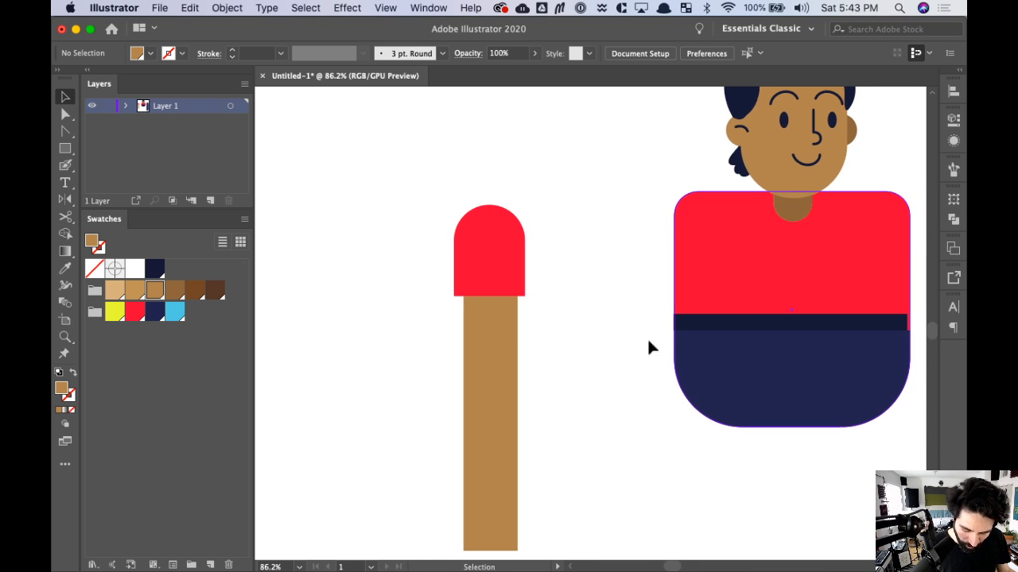
double_click(135, 311)
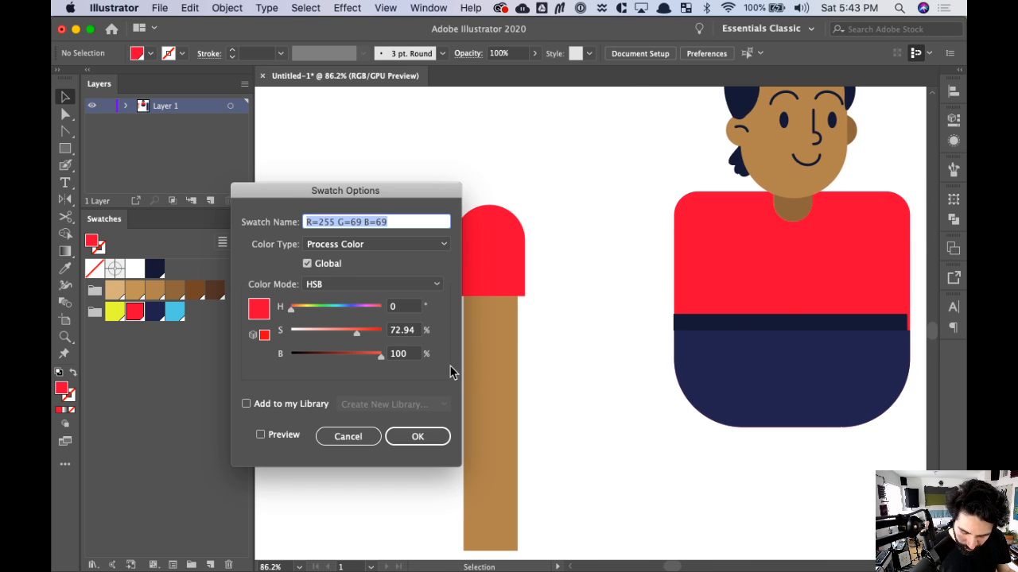
left_click_drag(421, 200, 759, 213)
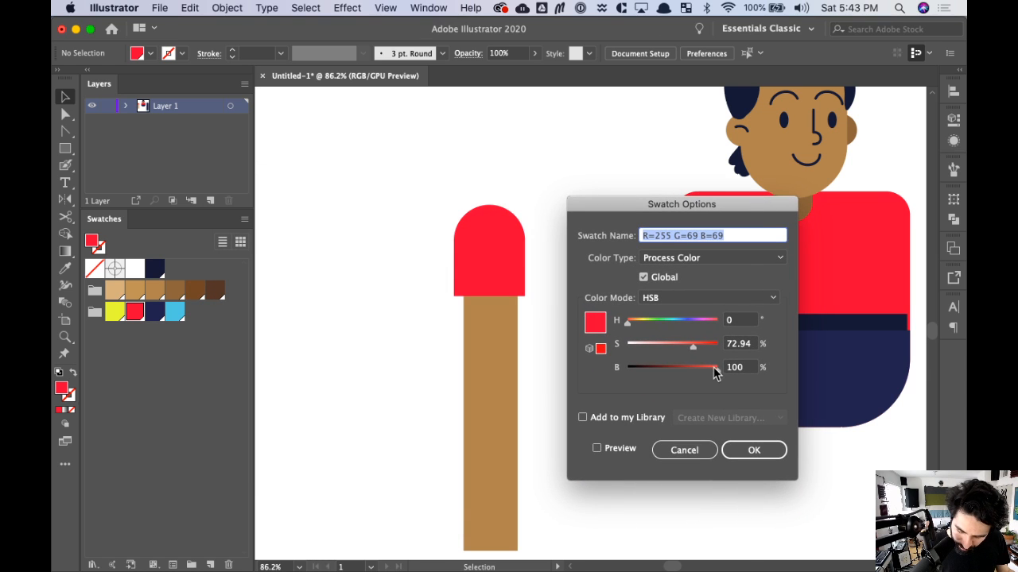
left_click_drag(716, 370, 707, 371)
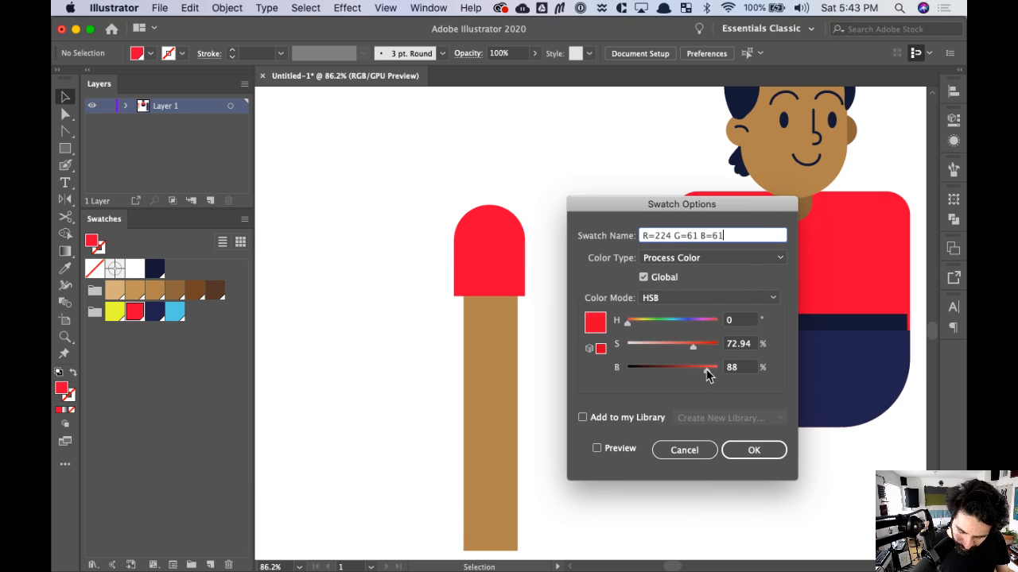
left_click(619, 448)
left_click_drag(715, 209, 337, 237)
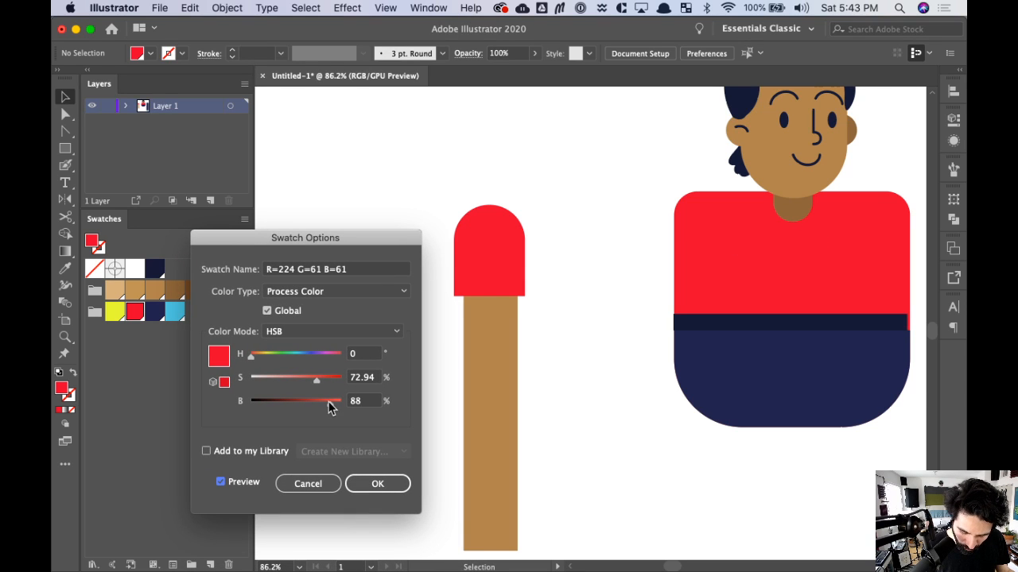
left_click_drag(328, 406, 318, 405)
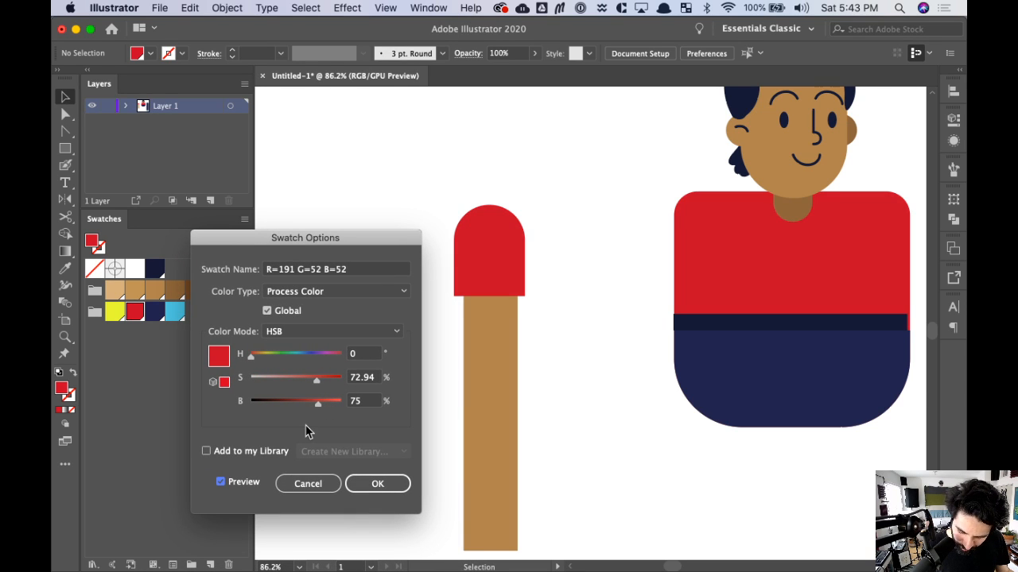
left_click_drag(318, 409, 311, 413)
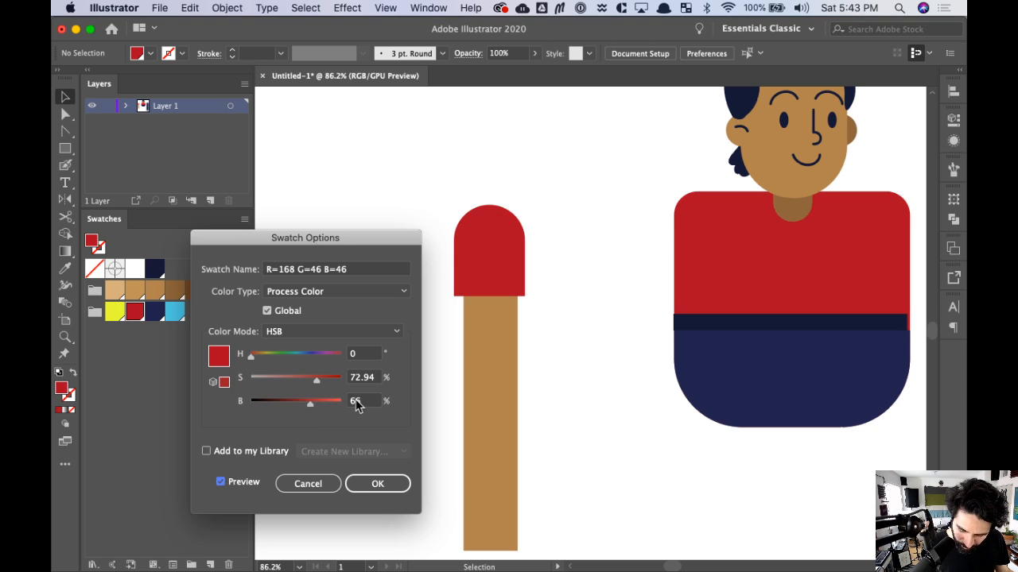
left_click(392, 483)
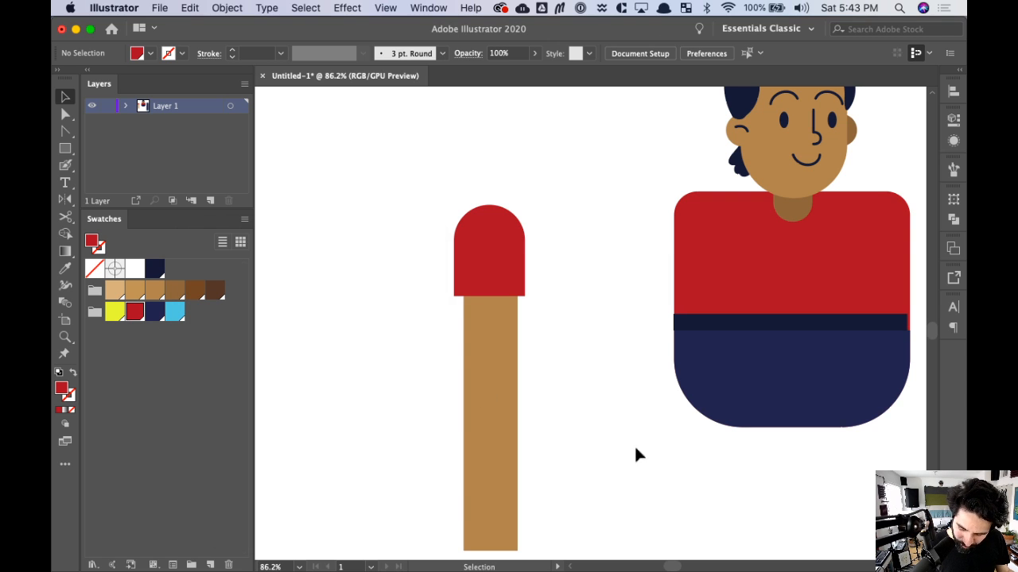
- Align the red sleeve and the arm rectangle on their horizontal centers and deselect them
scroll(636, 455, "right", 3)
left_click_drag(502, 235, 455, 292)
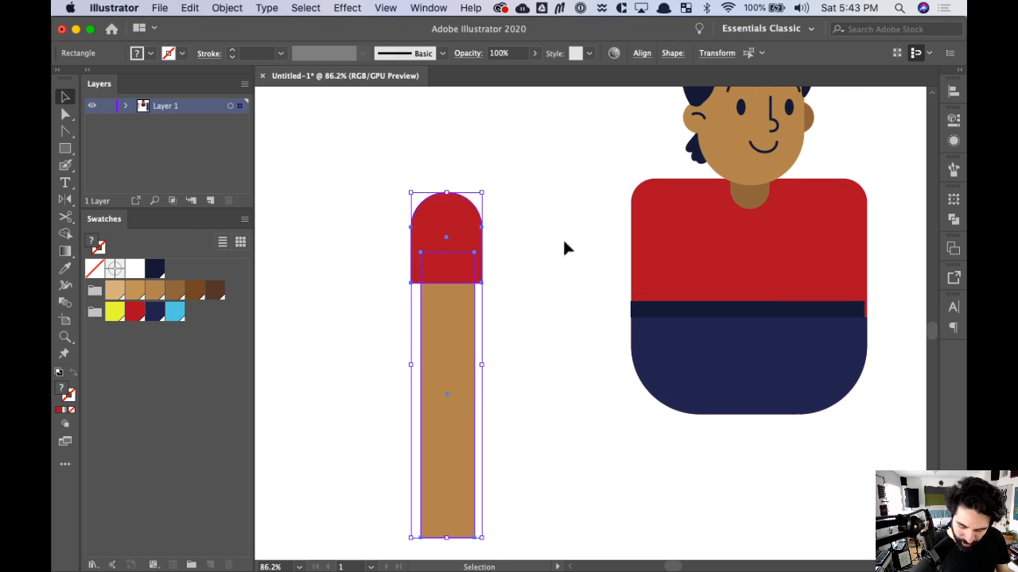
left_click(953, 92)
key("space")
left_click_drag(554, 399, 577, 270)
left_click(522, 350)
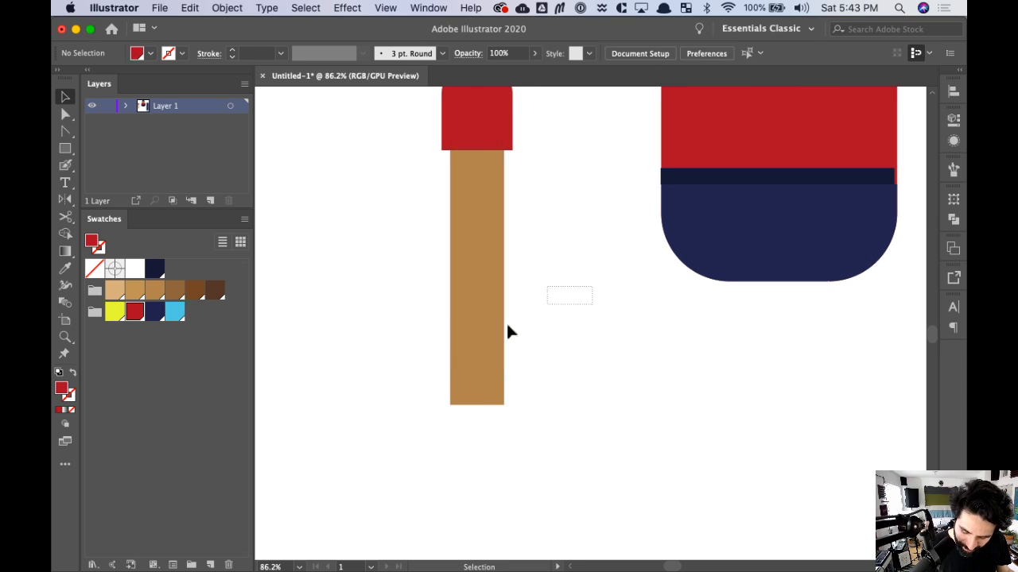
- Shorten the skin-tone arm rectangle from its lower end and deselect it
left_click(481, 393)
left_click_drag(477, 405, 477, 363)
left_click(579, 313)
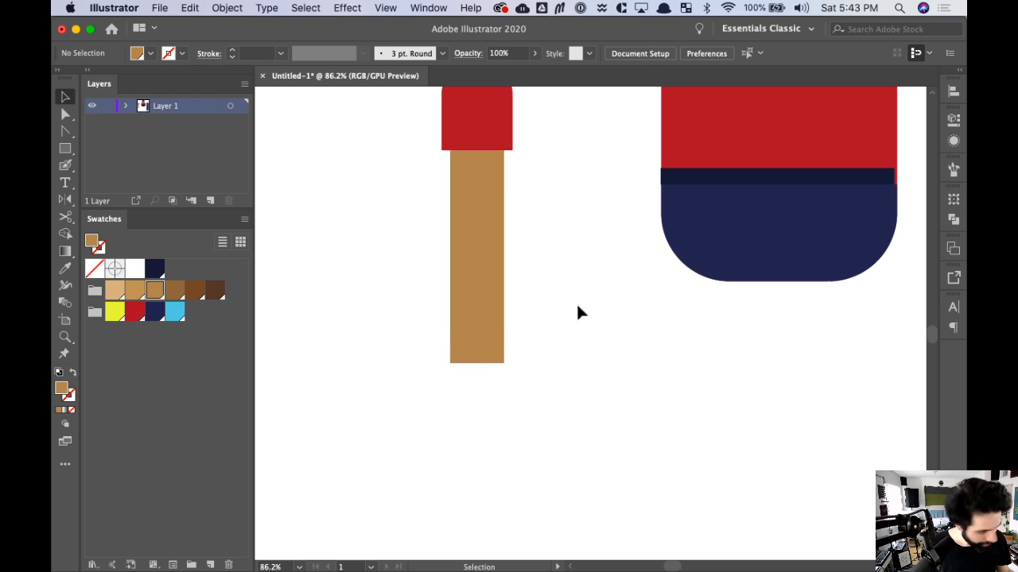
- Draw a narrow upright skin-tone rectangle as a finger near the arm's lower end and round its ends fully
key("z")
left_click_drag(414, 237, 594, 467)
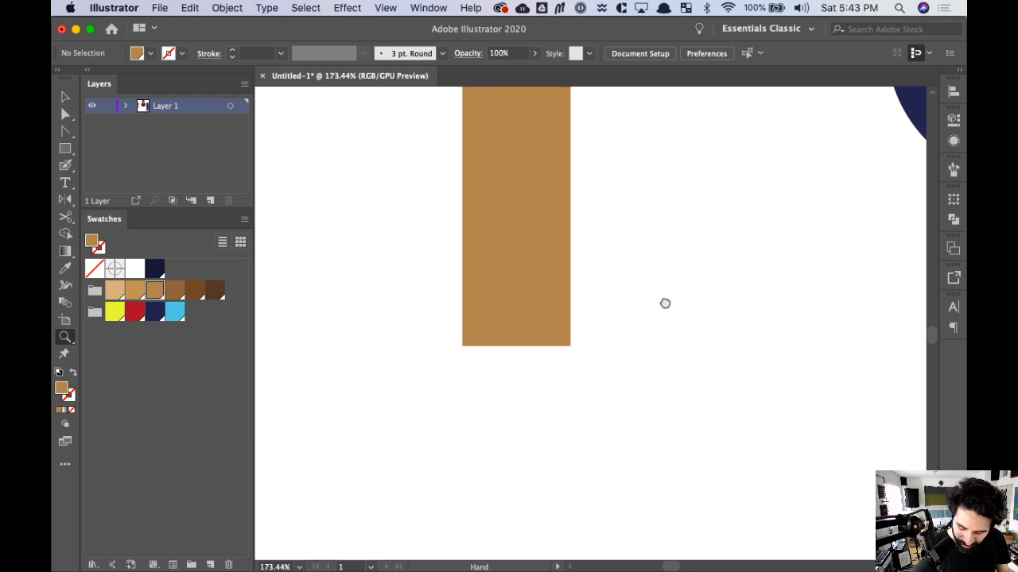
left_click_drag(664, 303, 654, 305)
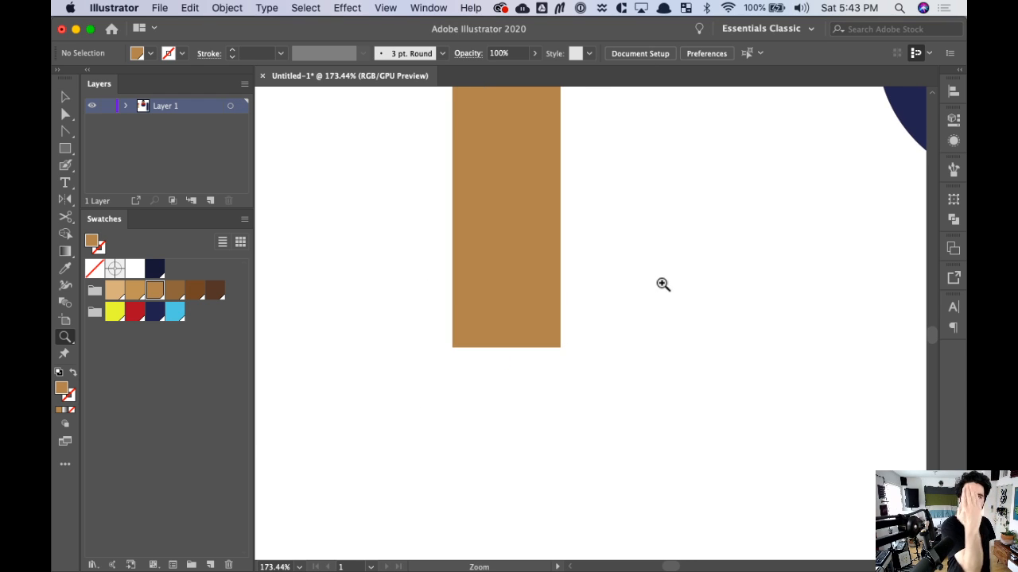
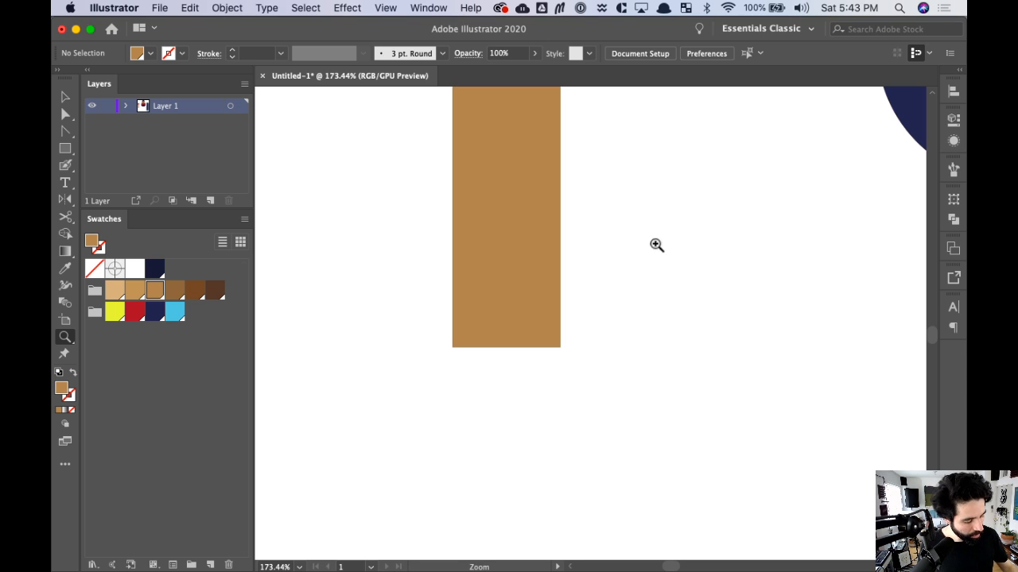
key("m")
mouse_move(458, 303)
left_mouse_down()
mouse_move(489, 416)
mouse_move(476, 386)
mouse_move(395, 398)
left_mouse_up()
key("v")
key("a")
left_click_drag(390, 333, 571, 381)
- Arrange four rounded fingers in a staggered row and scale the row to the width of the arm's lower end
key("v")
left_click_drag(619, 358, 468, 439)
left_click_drag(575, 360, 559, 360)
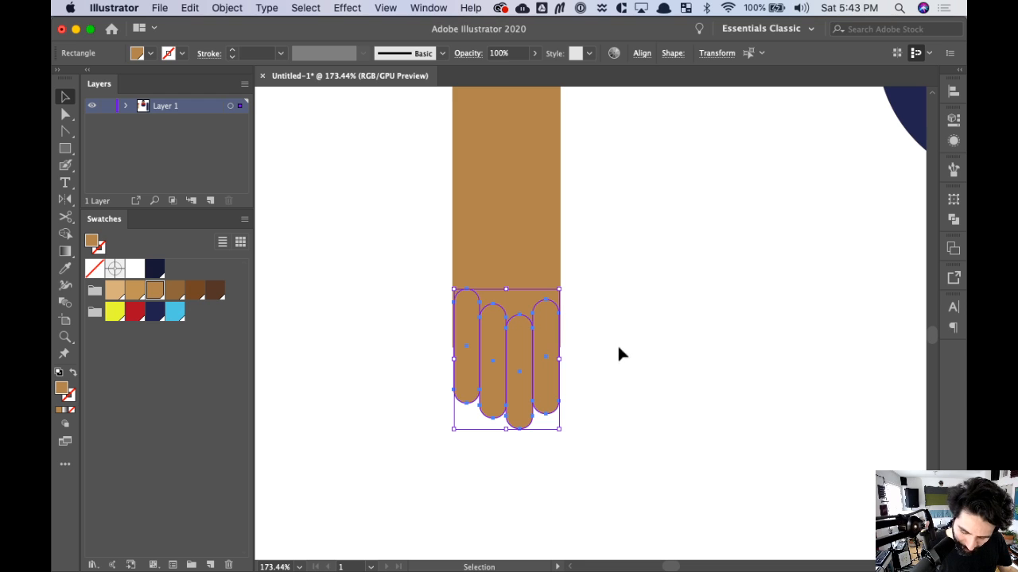
left_click(669, 350)
- Copy a finger onto the arm's right edge as a thumb, then make it shorter and wider
left_click_drag(543, 389, 569, 321)
left_click_drag(561, 229, 561, 280)
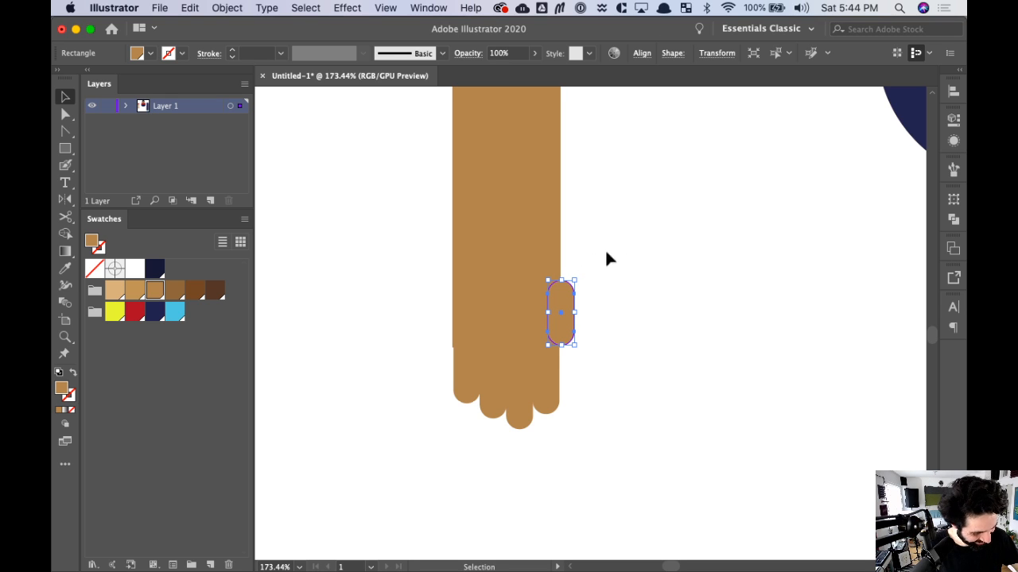
key("super+equal")
mouse_move(609, 285)
left_mouse_down()
mouse_move(621, 278)
mouse_move(606, 300)
left_mouse_up()
left_click(639, 282)
- Round the thumb's corners fully and move it slightly left so it protrudes less from the arm
left_click(594, 305)
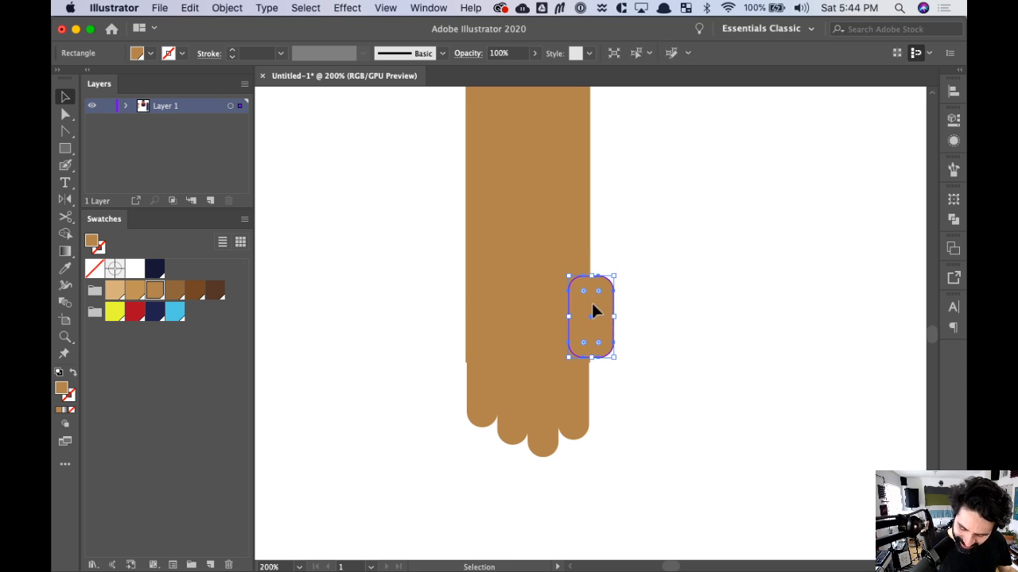
key("a")
left_click_drag(585, 291, 592, 306)
key("v")
left_click(682, 281)
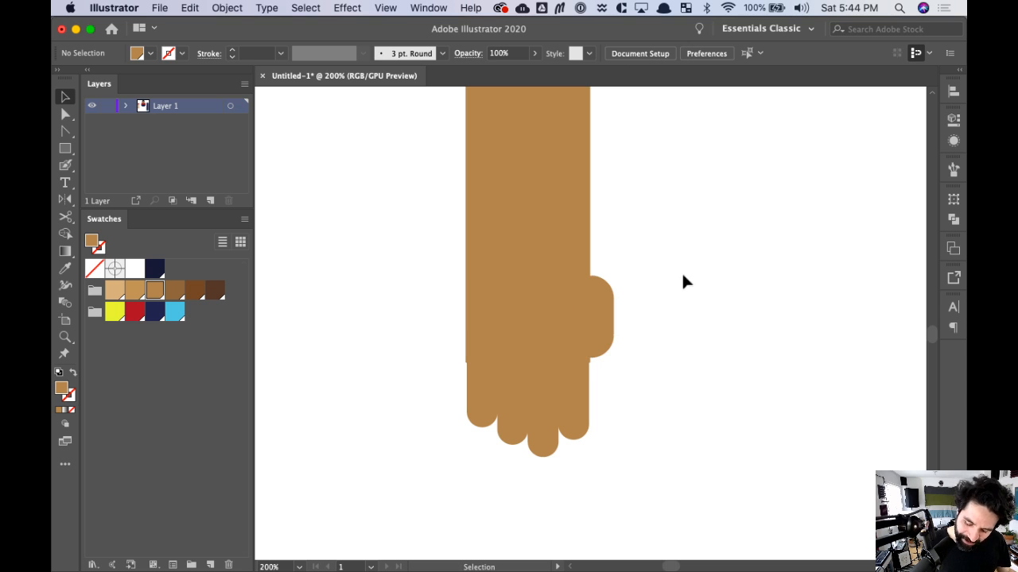
left_click(593, 324)
left_click_drag(590, 324, 590, 324)
left_click(690, 326)
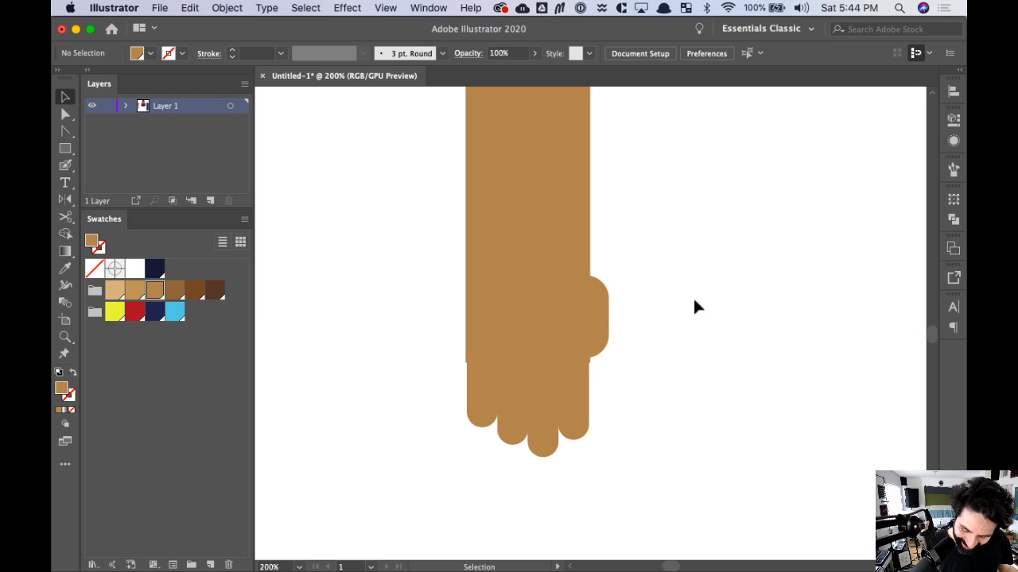
- Align the leftmost finger to the arm's left edge, using the arm as the key object
left_click(487, 334)
left_click(543, 189, "shift")
left_click(953, 92)
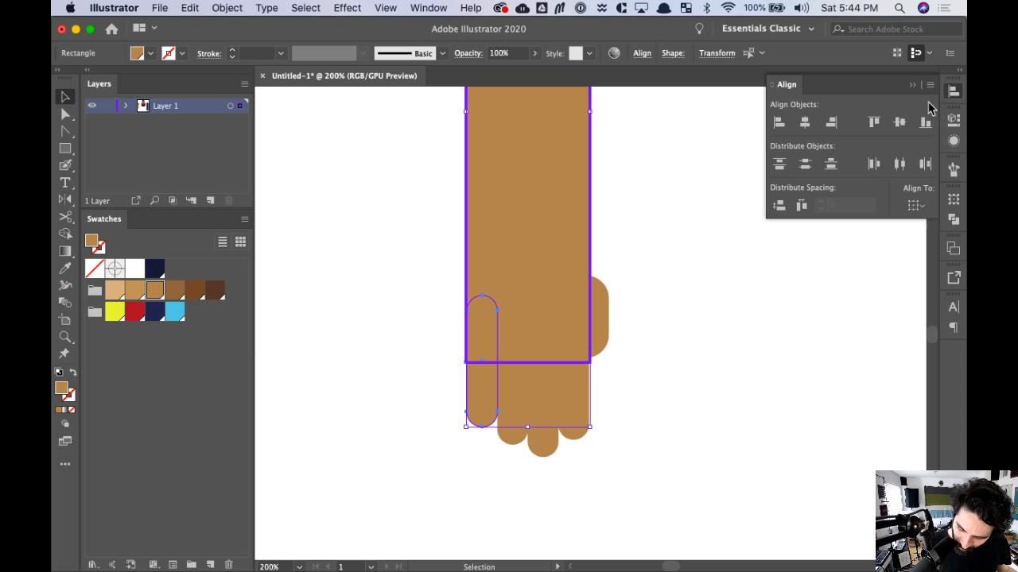
left_click(602, 402)
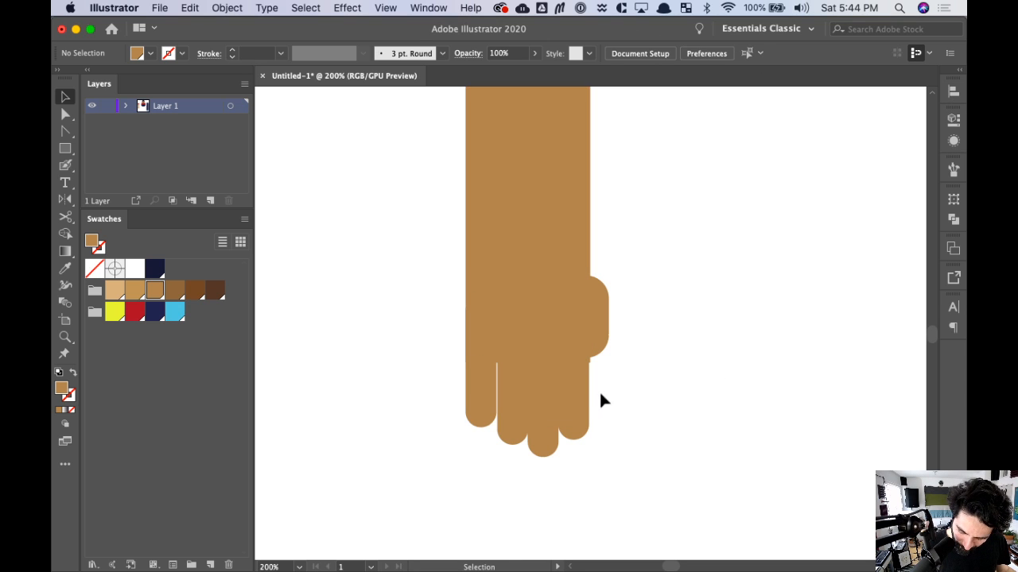
- Align the rightmost finger to the arm's right edge, using the arm as the key object
left_click(583, 397)
left_click(564, 204, "shift")
left_click(583, 196)
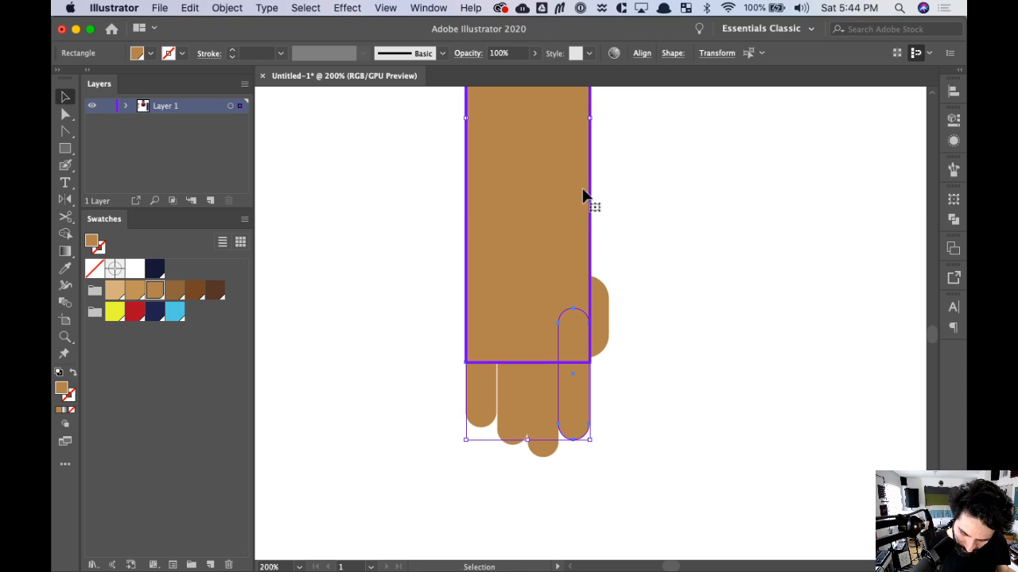
left_click(954, 119)
left_click(953, 91)
left_click(829, 124)
- Select all four fingers at the arm's lower end
left_click_drag(659, 384, 376, 471)
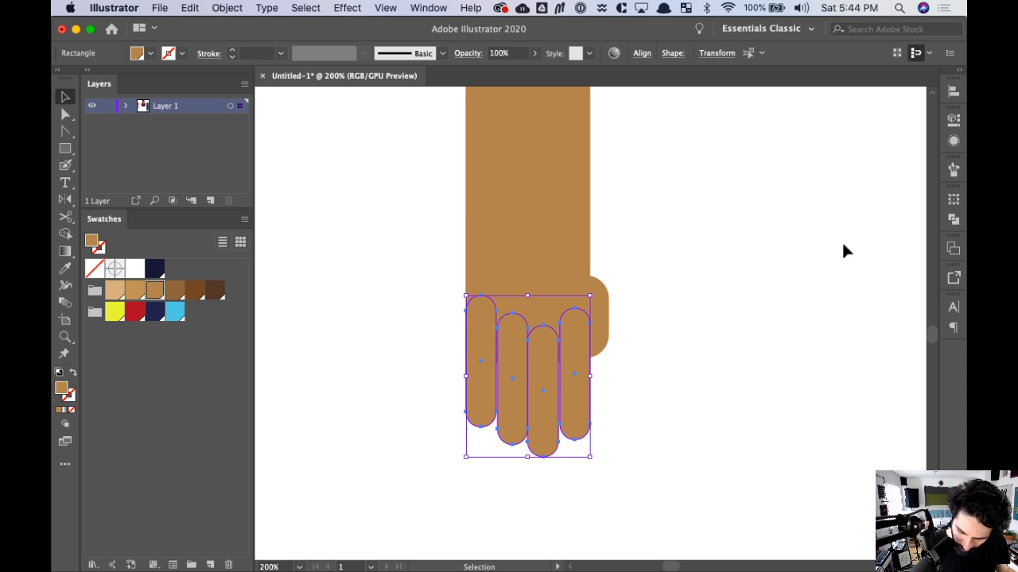
- Space the four fingers evenly across the hand and widen them together slightly
left_click(954, 92)
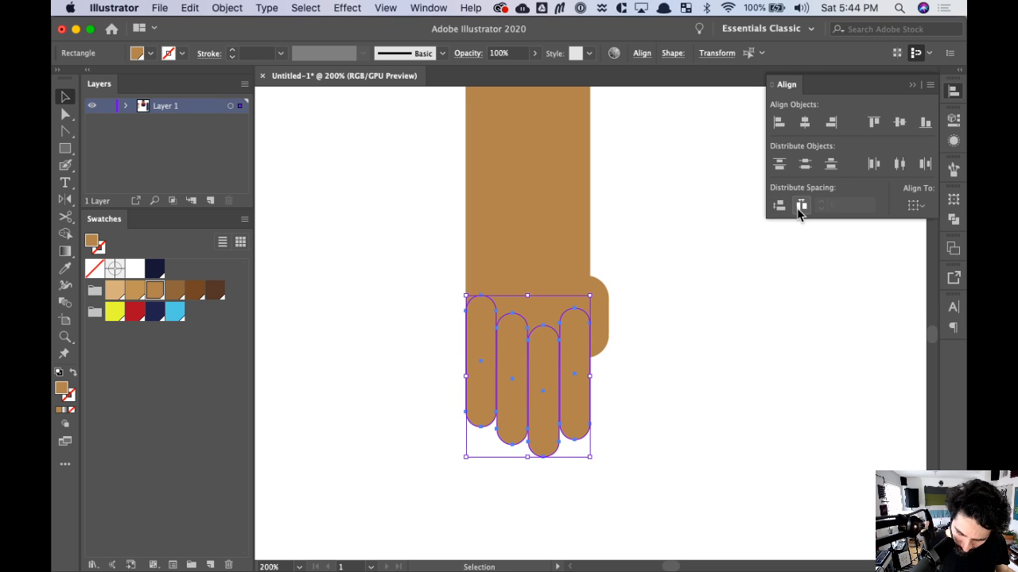
left_click(688, 382)
key("z")
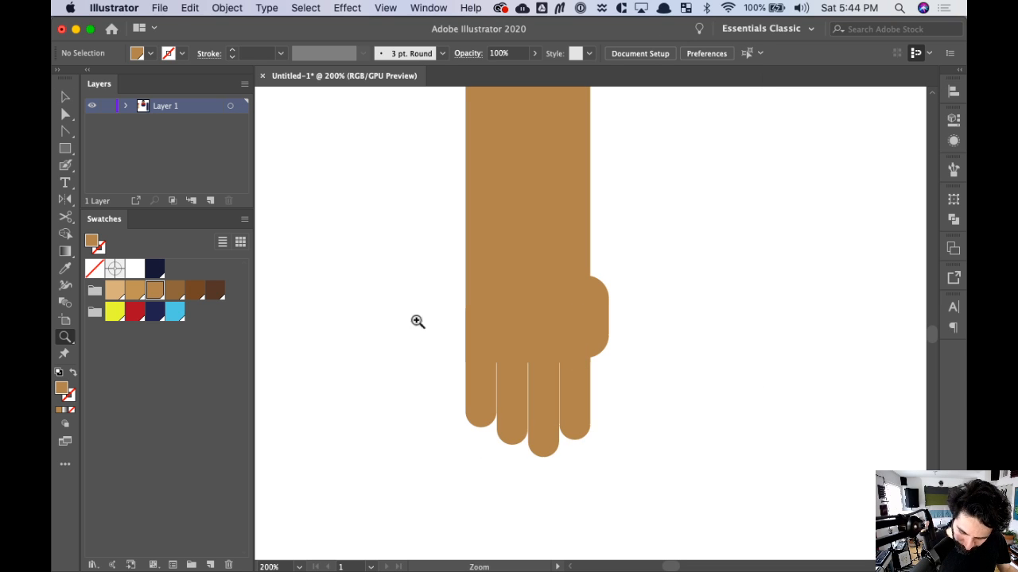
left_click_drag(439, 328, 638, 459)
key("v")
left_click(448, 345)
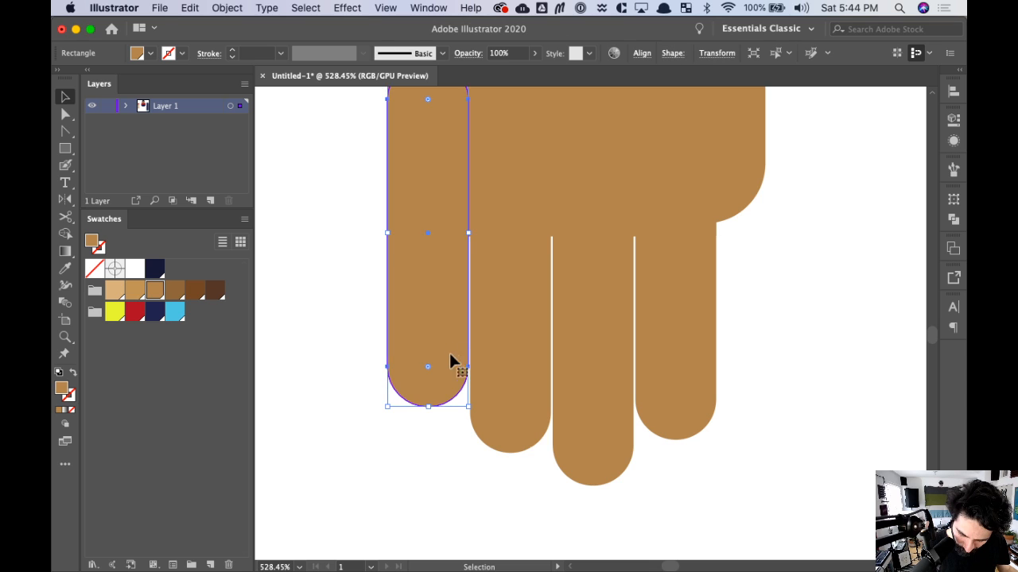
left_click_drag(346, 322, 676, 374)
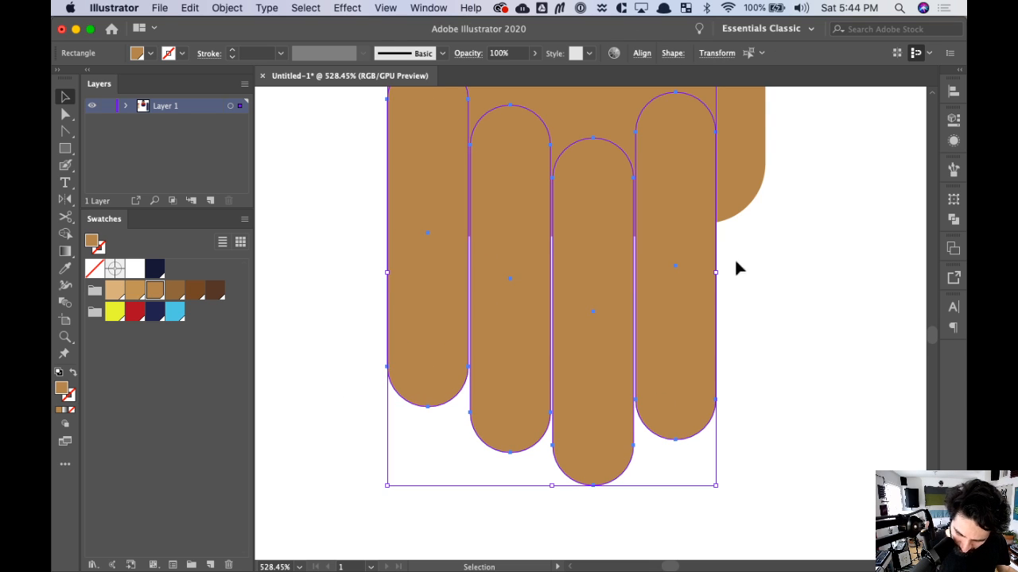
left_click_drag(717, 272, 726, 272)
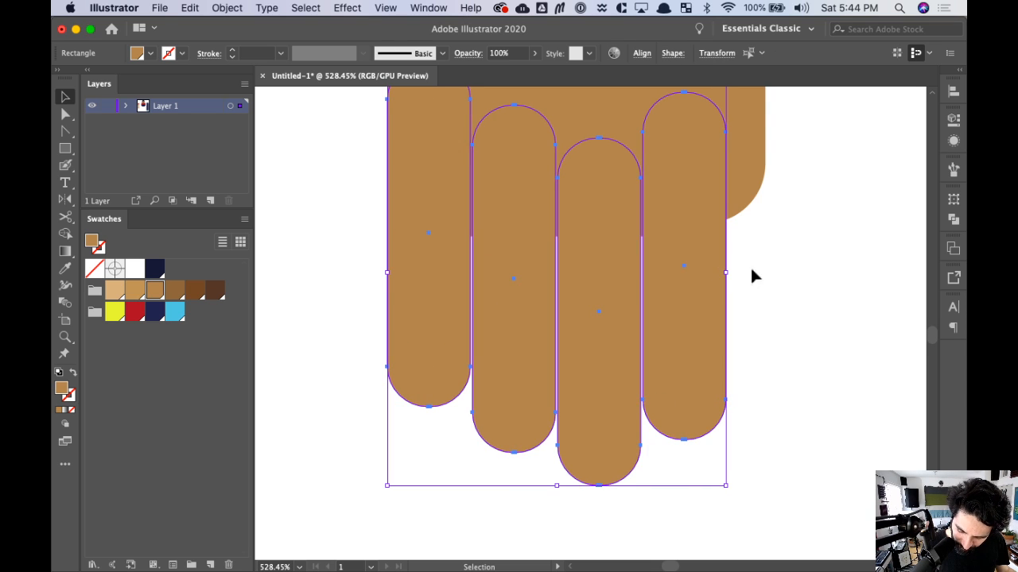
left_click(736, 285)
- Lower the finger nearest the thumb slightly and align its right edge with the arm's right edge
left_click_drag(703, 330, 650, 330)
left_click_drag(650, 292, 667, 310)
left_click(710, 234, "shift")
left_click(712, 235)
left_click(954, 93)
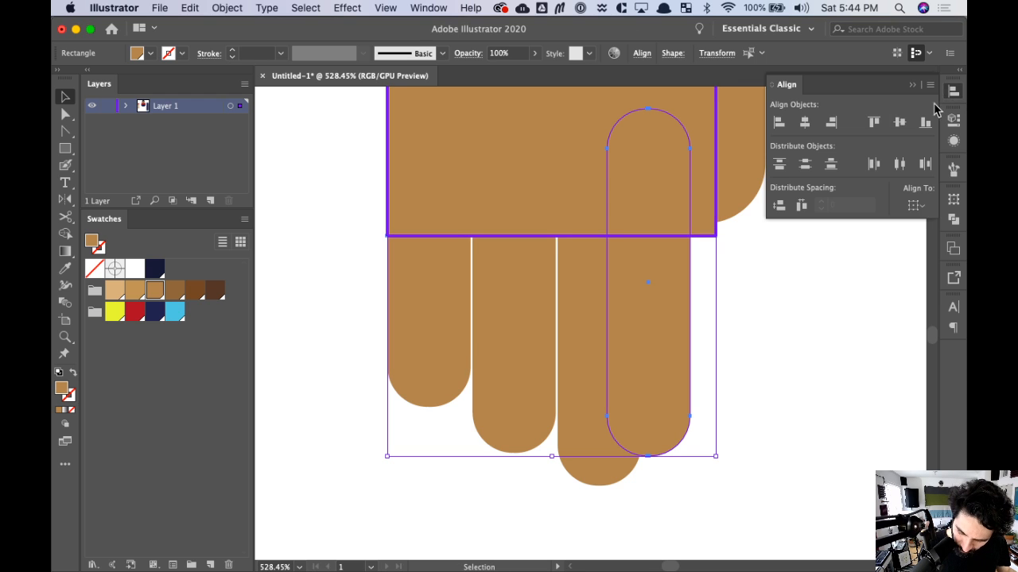
left_click(830, 124)
left_click(798, 322)
- Distribute the four fingers with equal horizontal spacing across the arm's width
left_click_drag(816, 284, 354, 439)
left_click(953, 93)
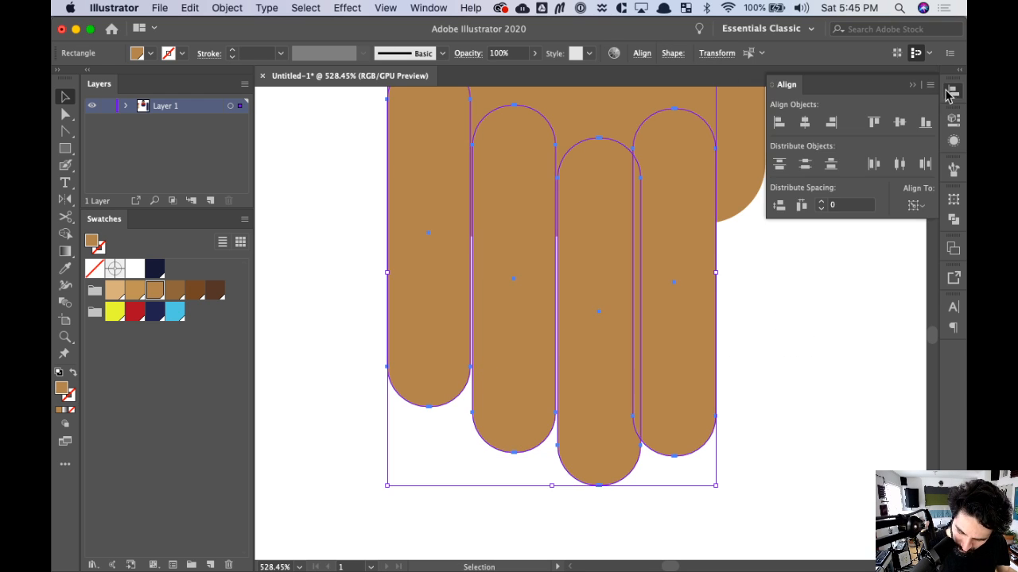
left_click(802, 206)
left_click(805, 374)
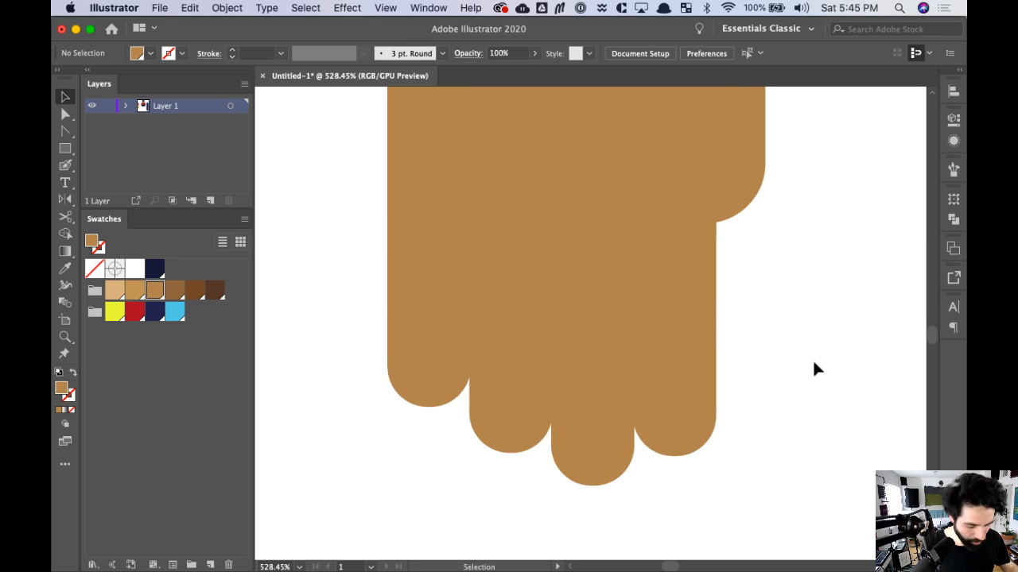
- Examine the finger outline of the hand from further out and up close
key("super+minus")
key("super+minus")
key("super+minus")
key("super+minus")
key("super+minus")
key("super+minus")
key("super+equal")
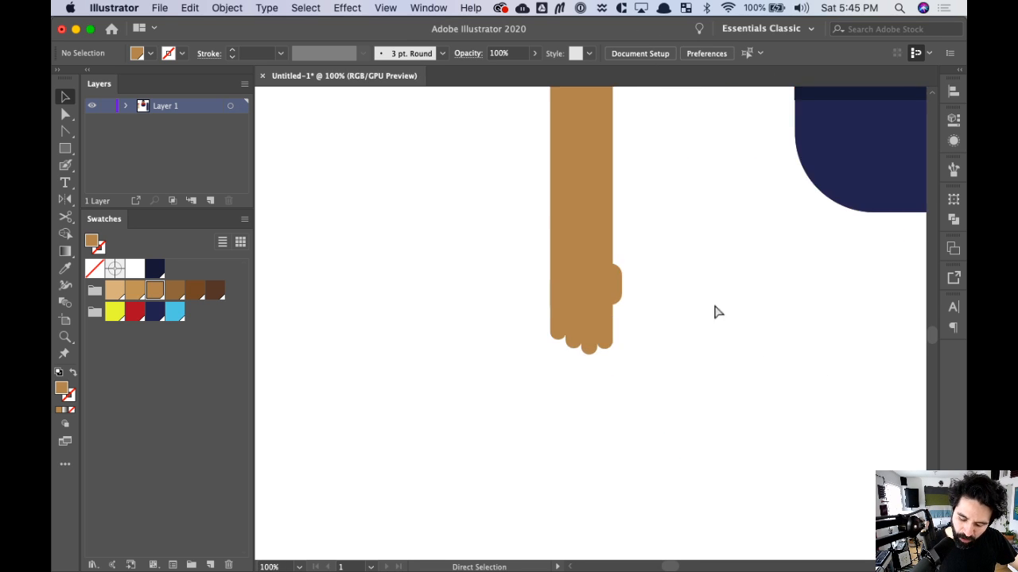
key("super+equal")
key("super+equal")
key("super+equal")
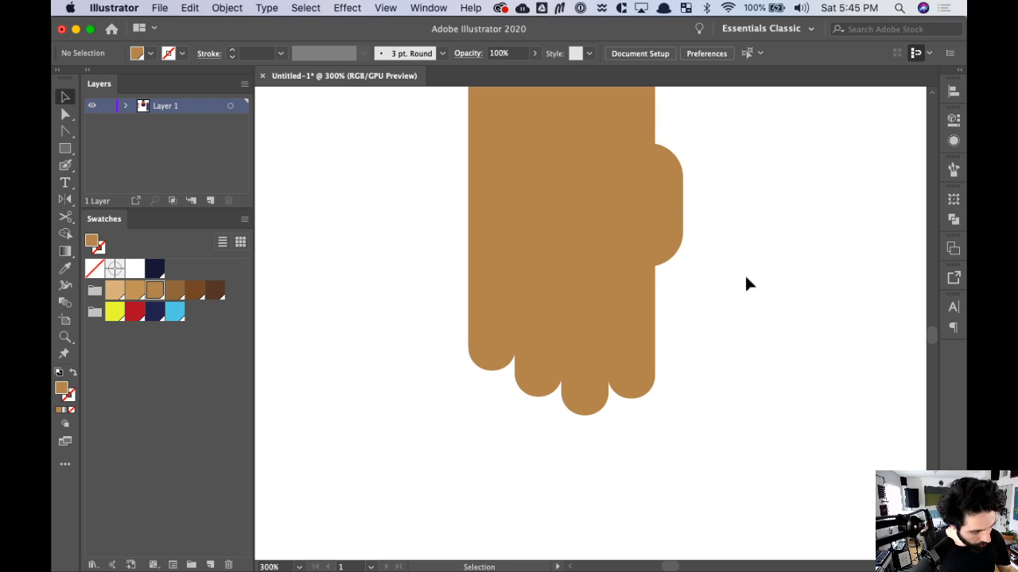
- Paint a short vertical test stroke beside the hand with the Paintbrush in the skin color
key("b")
key("shift+x")
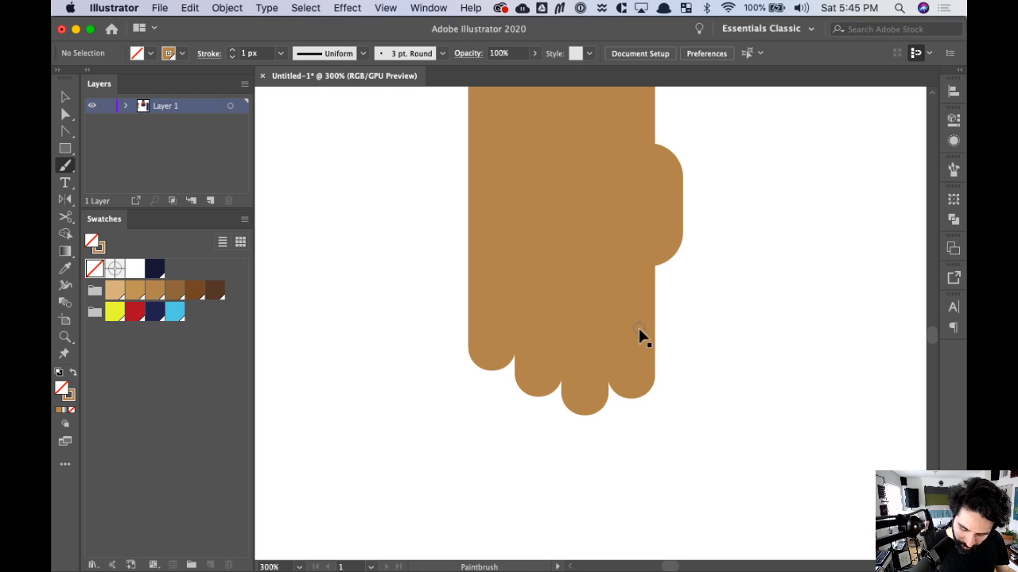
key("v")
key("shift+x")
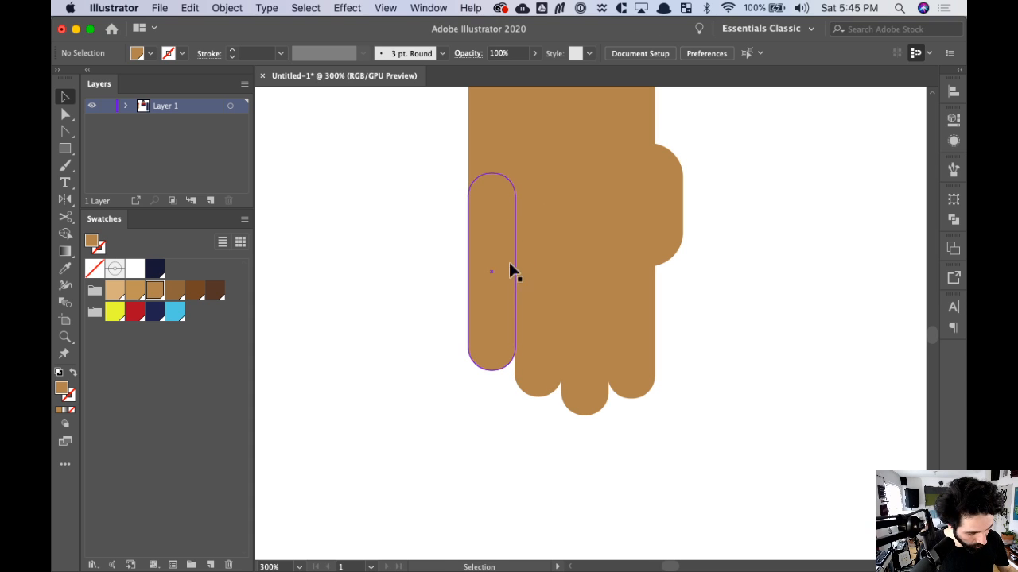
key("b")
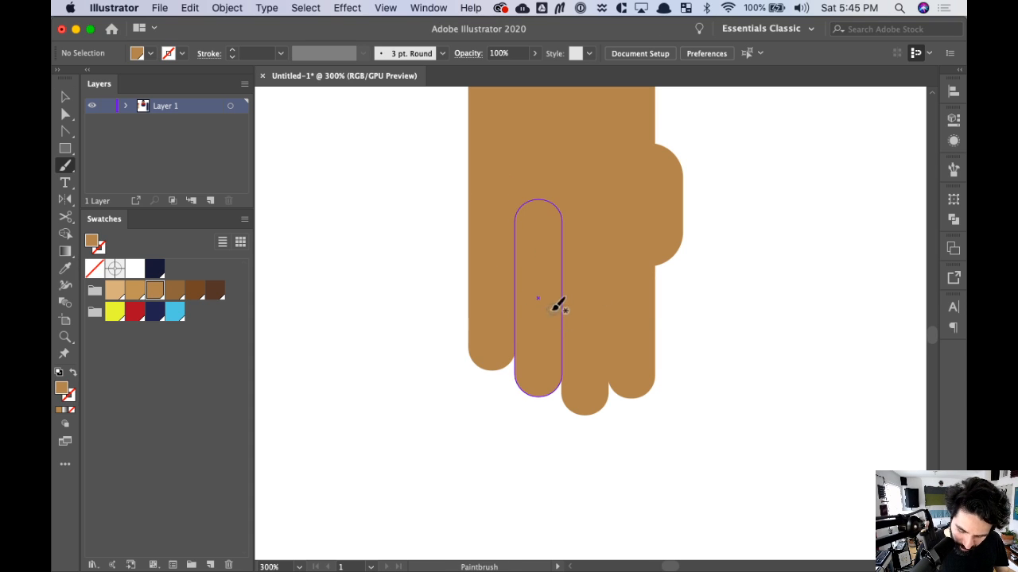
key("v")
key("b")
left_click_drag(382, 337, 396, 240)
key("v")
- Set the test stroke's color to the dark navy swatch and delete the stroke
left_click_drag(345, 282, 434, 298)
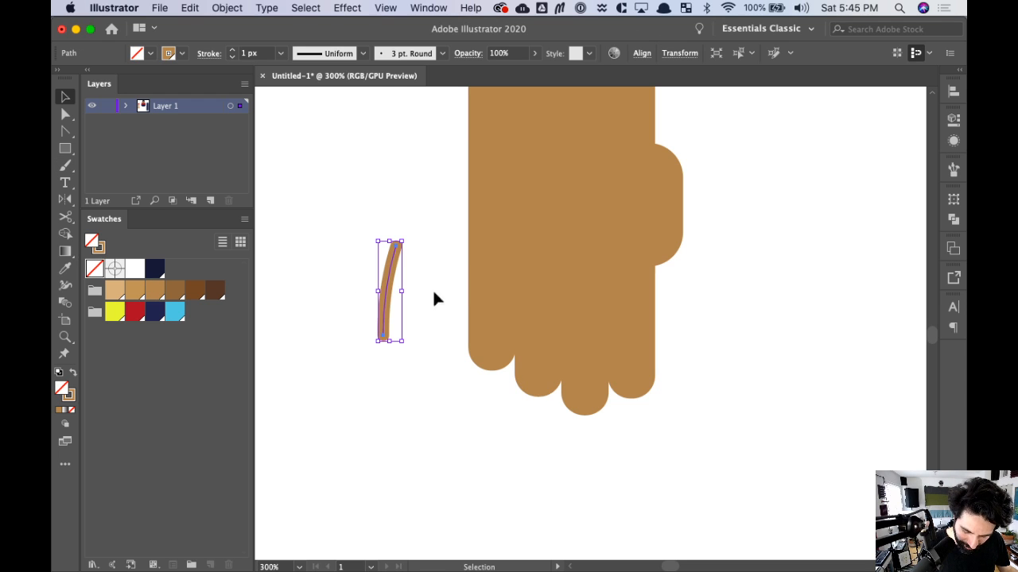
left_click(71, 395)
left_click(157, 272)
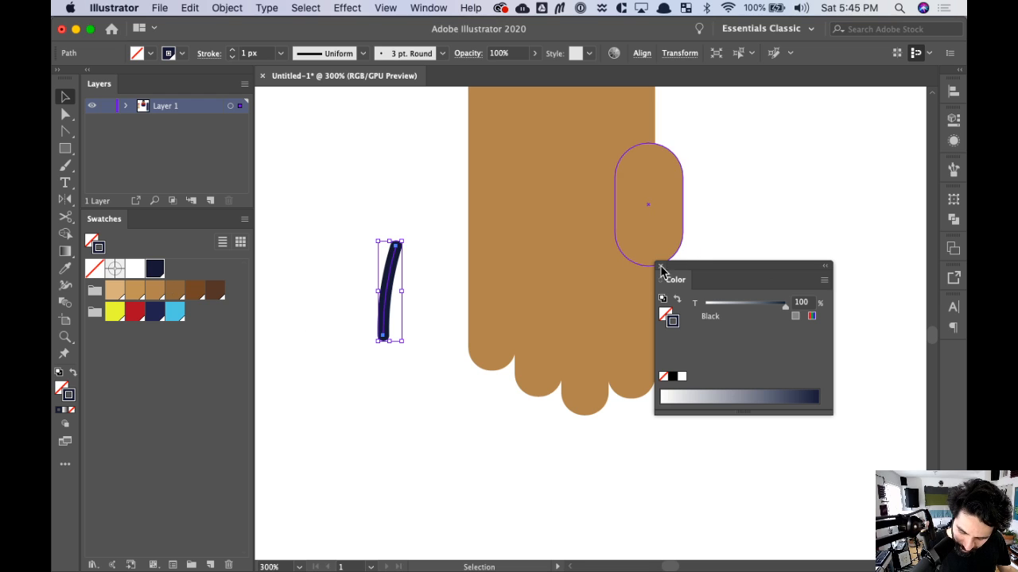
left_click(660, 266)
key("Delete")
- Try painting three dark navy lines between the fingers with the Paintbrush
key("b")
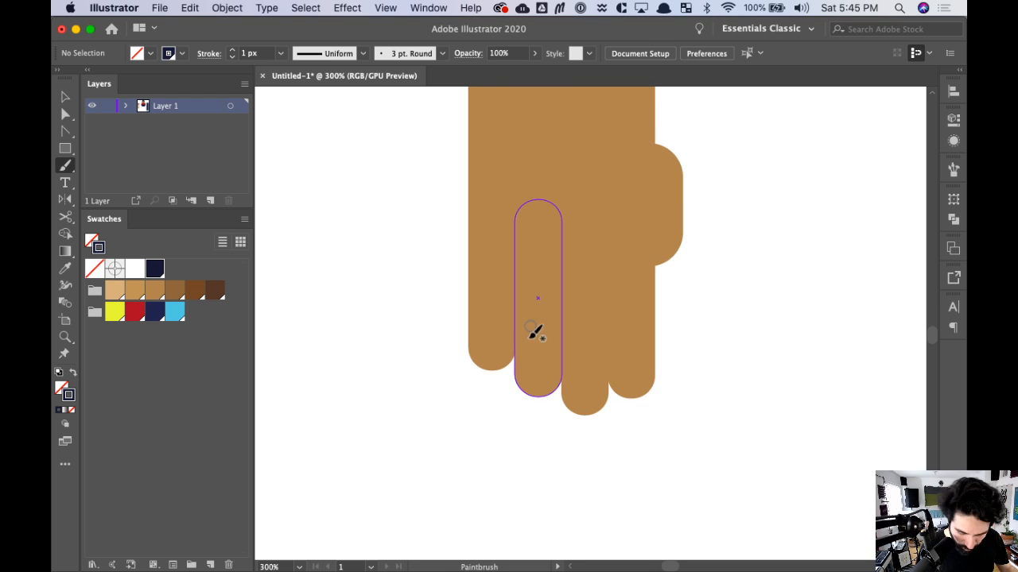
left_click_drag(515, 337, 517, 247)
left_click_drag(561, 370, 560, 278)
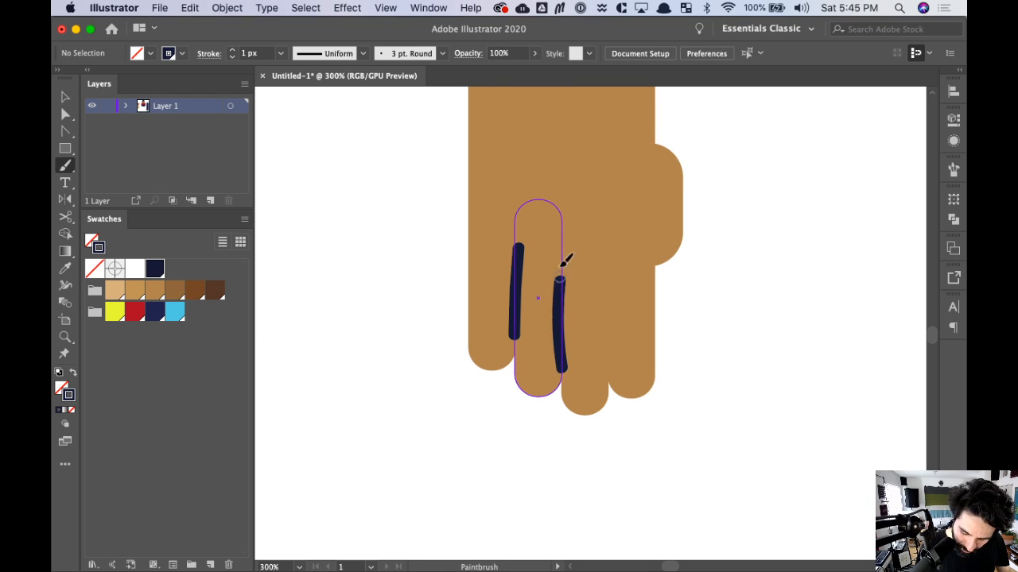
left_click_drag(605, 369, 596, 270)
mouse_move(675, 206)
left_mouse_down()
mouse_move(712, 308)
mouse_move(707, 340)
left_mouse_up()
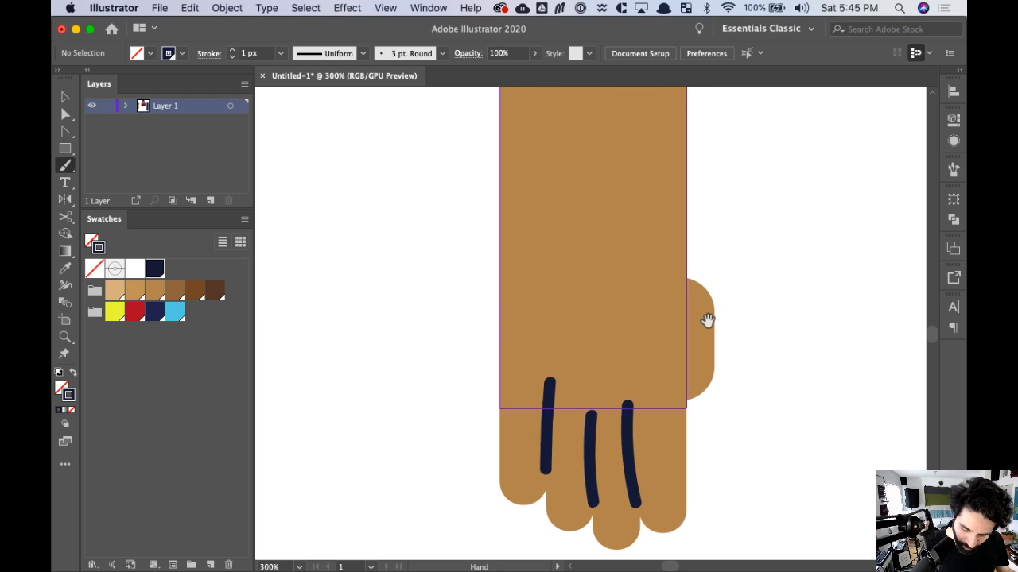
key("super+1")
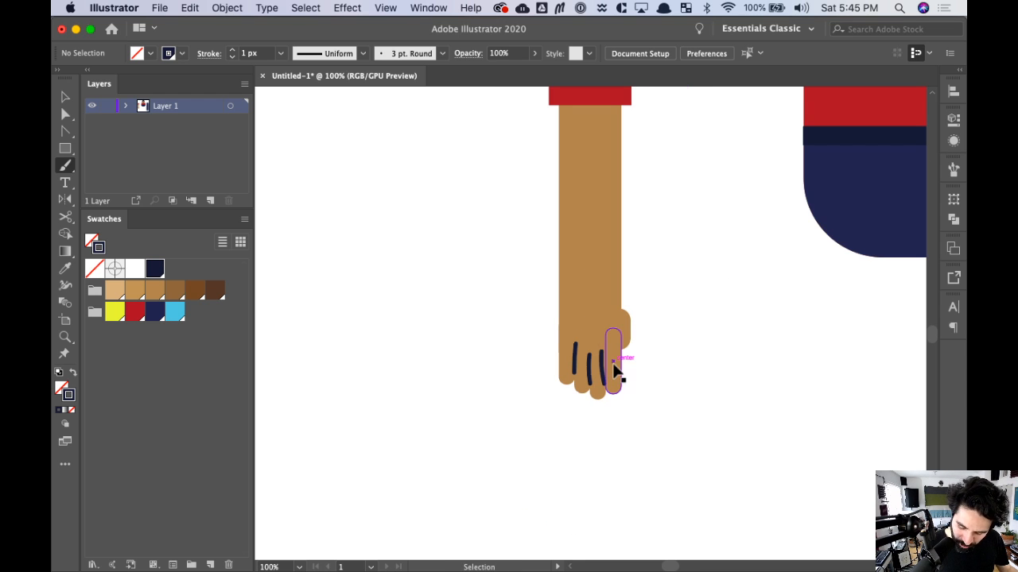
key("super+z")
- Move the forearm and hand up a little so the arm tucks further under the red sleeve
scroll(620, 397, "right", 5)
scroll(620, 398, "up", 4)
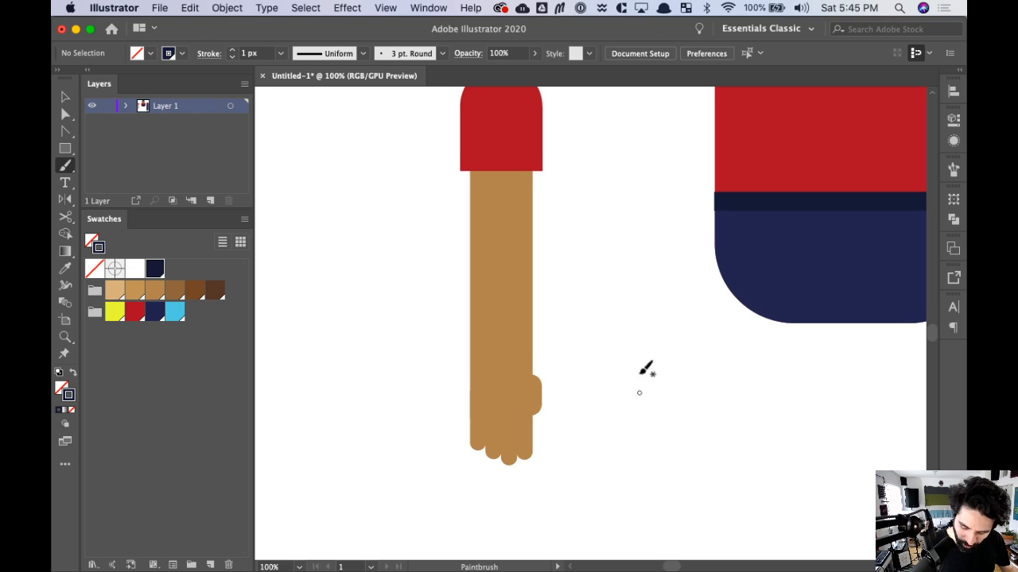
key("v")
left_click_drag(627, 321, 290, 485)
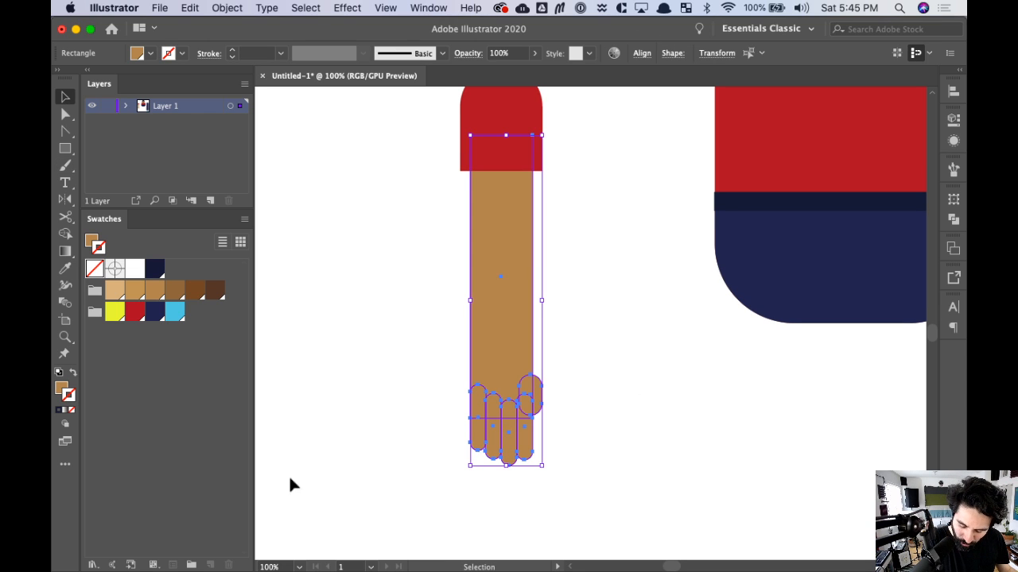
key("shift+Up")
key("shift+Up")
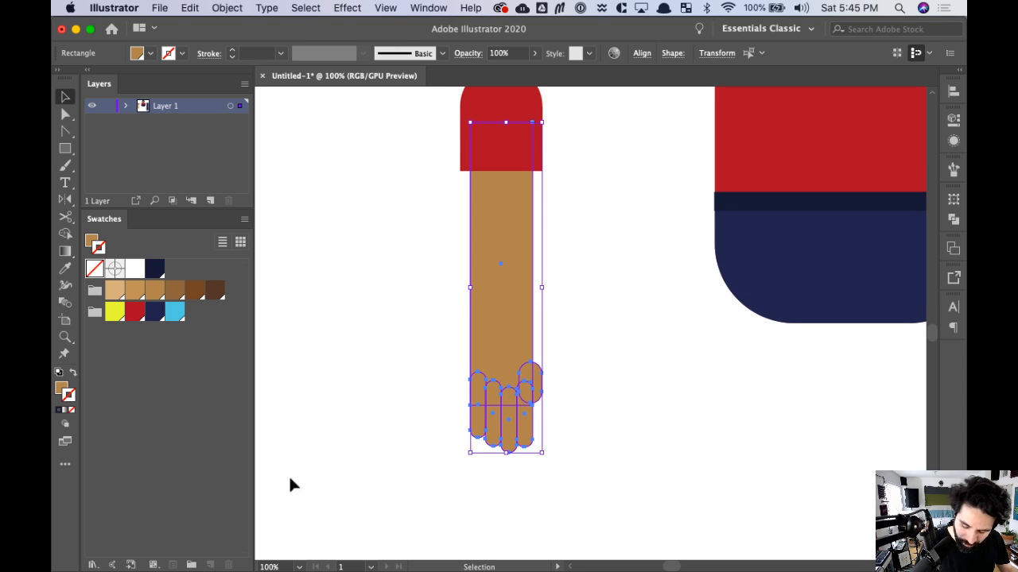
left_click(644, 337)
- Place the whole arm, including the red sleeve, against the side of the torso
key("super+minus")
key("super+minus")
key("super+minus")
key("space")
left_click_drag(790, 318, 697, 298)
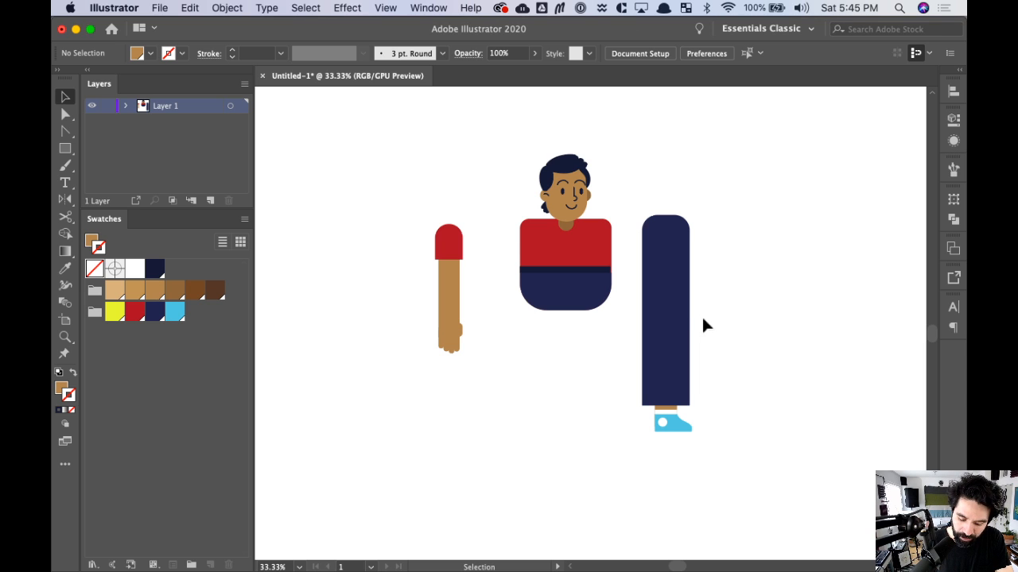
left_click_drag(408, 213, 515, 330)
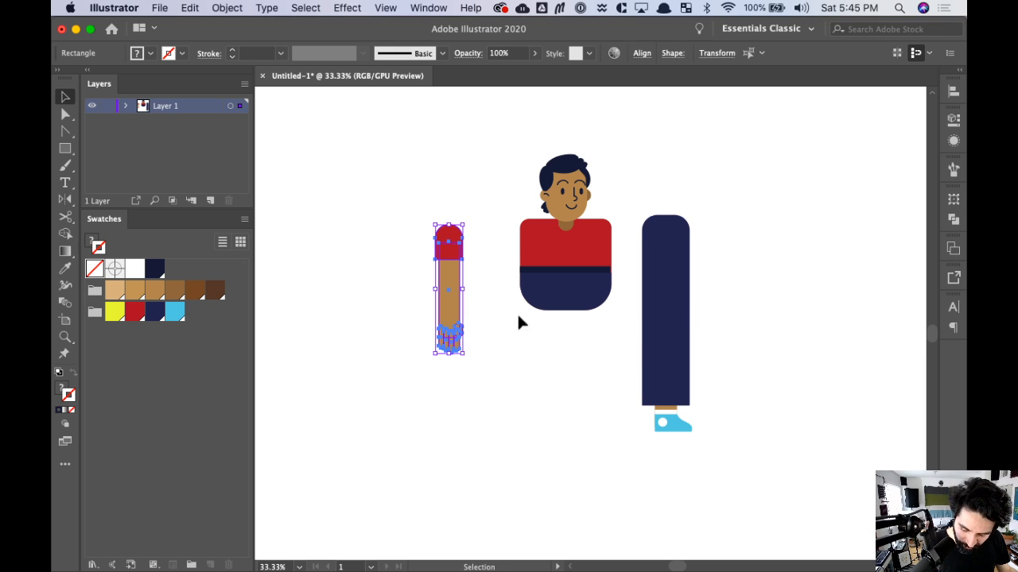
key("z")
left_click_drag(404, 200, 608, 401)
key("v")
left_click_drag(472, 280, 623, 272)
- Widen the whole arm slightly and move it clear of the torso
left_click_drag(643, 445, 671, 465)
key("super+z")
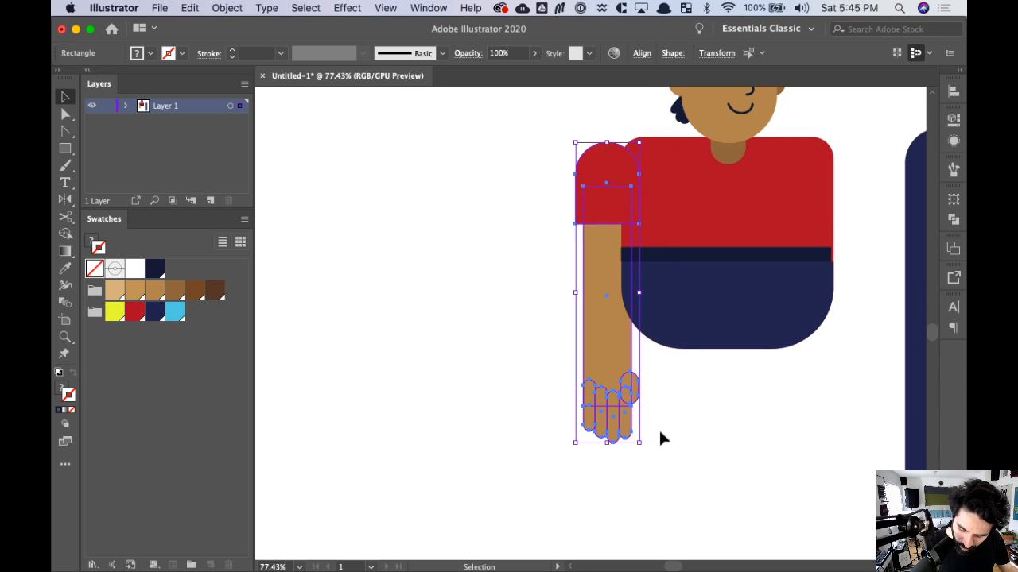
left_click_drag(617, 359, 518, 362)
left_click(747, 425)
- Try scaling the torso, belt and hips down proportionally around their center
left_click(697, 311)
left_click_drag(834, 348, 811, 330)
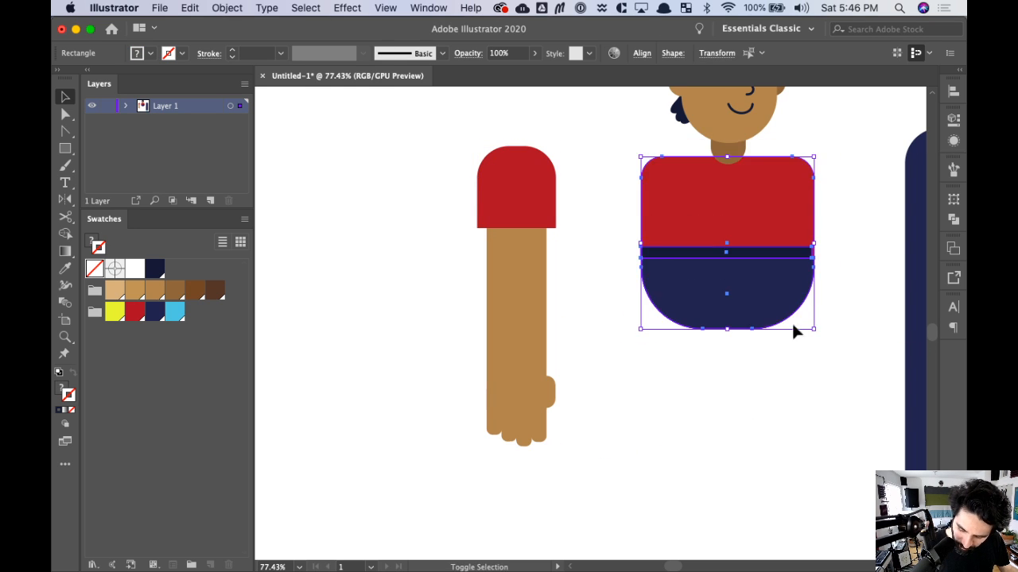
key("cmd+z")
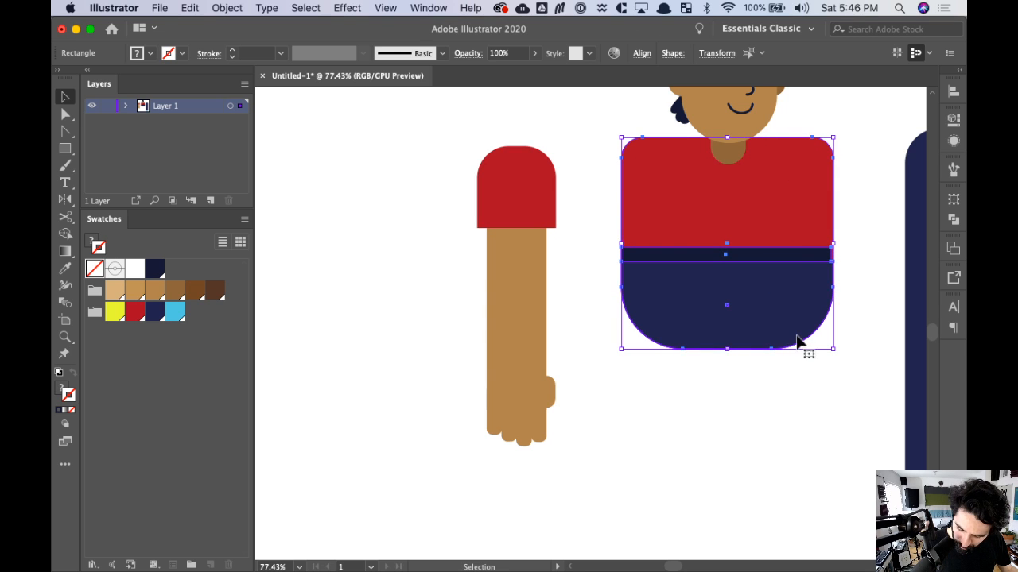
- Check the widened arm against the torso's shoulder and move it back out beside the torso
scroll(613, 511, "up", 3)
scroll(612, 511, "left", 4)
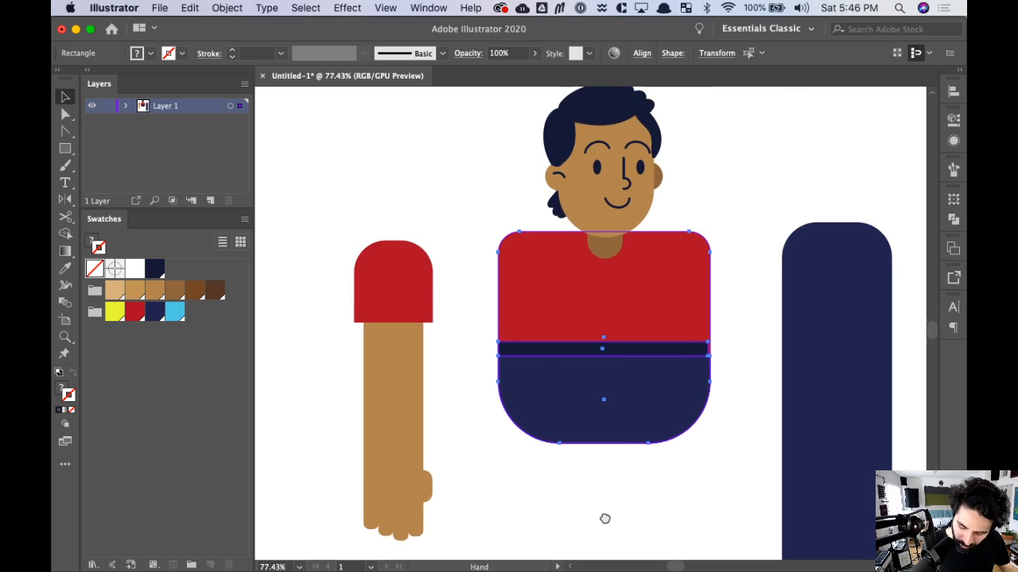
left_click_drag(334, 194, 490, 389)
key("cmd+minus")
key("cmd+minus")
key("cmd+minus")
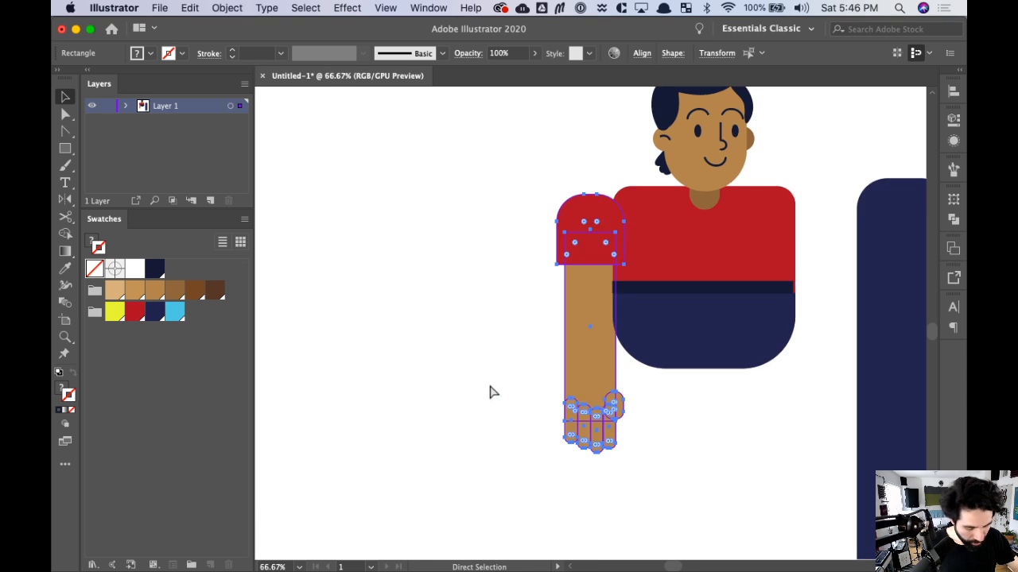
key("v")
left_click_drag(602, 337, 532, 334)
- Move the leg next to the arm and place the torso on the arm's other side
left_click(688, 291)
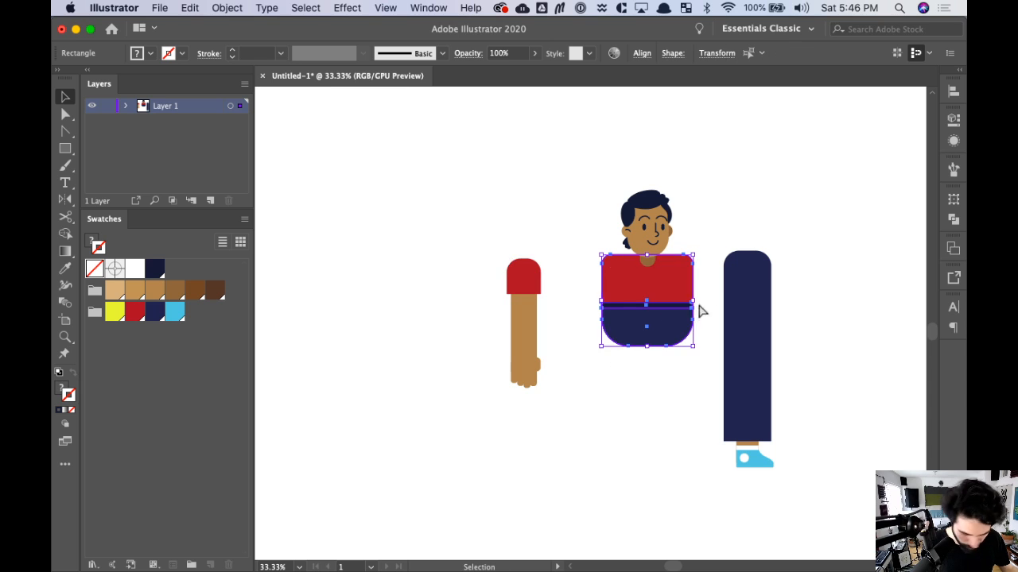
left_click(771, 369)
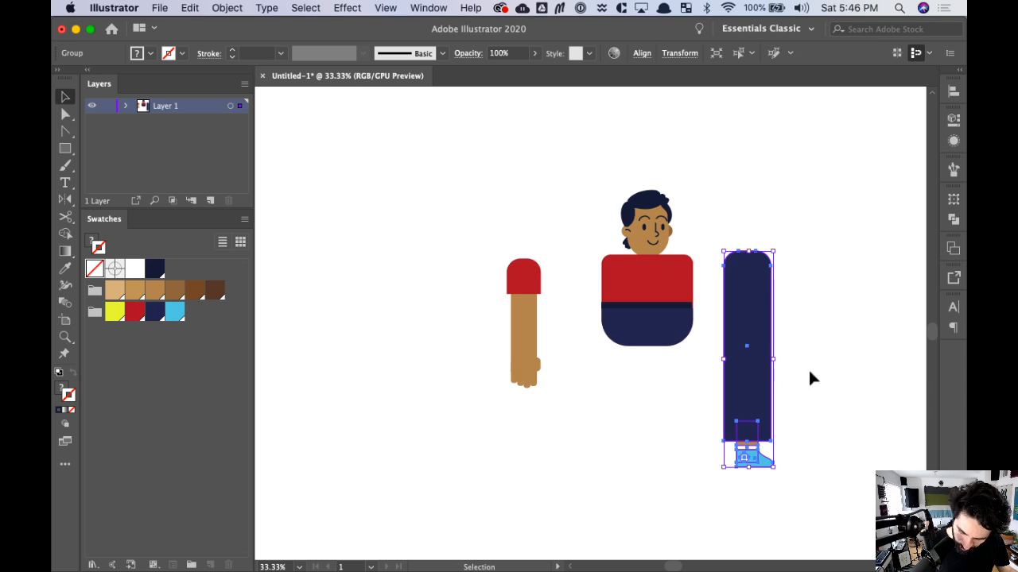
left_click_drag(750, 405, 577, 407)
left_click_drag(662, 314, 464, 315)
- Group the head pieces and place the head beside the torso at the start of the row
left_click_drag(754, 165, 617, 287)
key("super+g")
left_click_drag(660, 231, 358, 299)
- Align the head, torso, arm and leg by their top edges and distribute them with equal horizontal spacing
key("space")
left_click_drag(705, 331, 782, 293)
left_click_drag(753, 182, 523, 257)
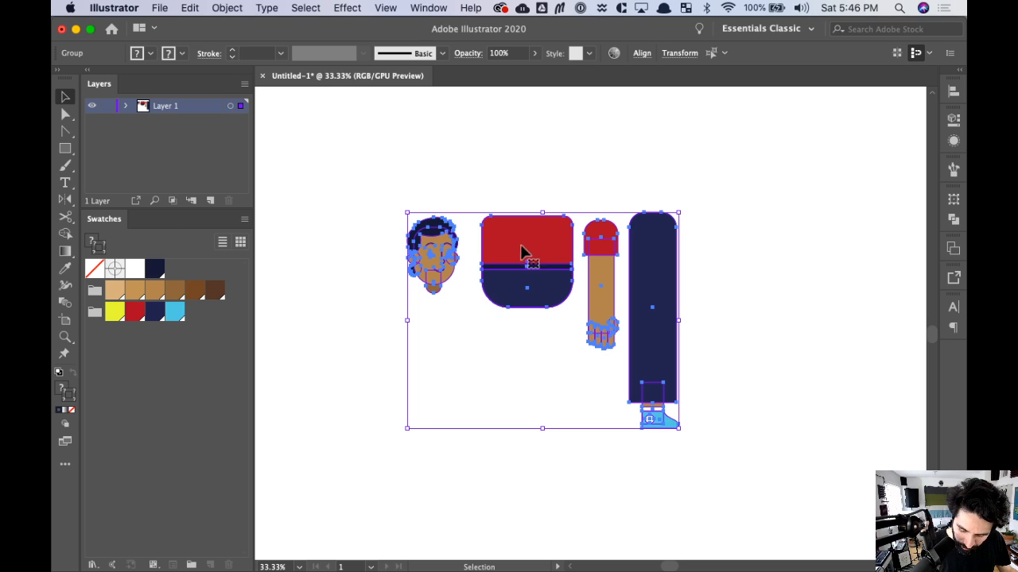
left_click(947, 93)
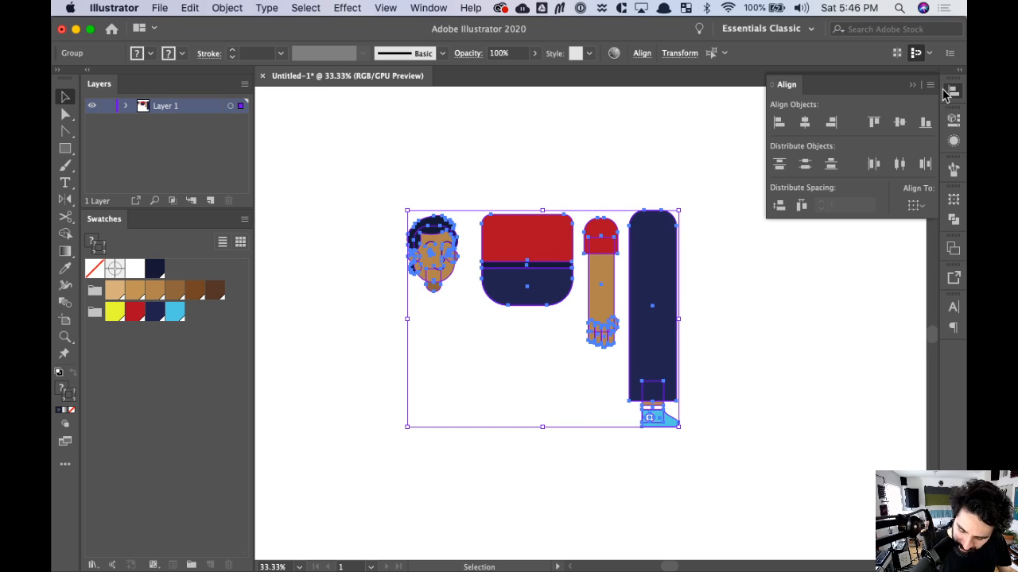
left_click(874, 121)
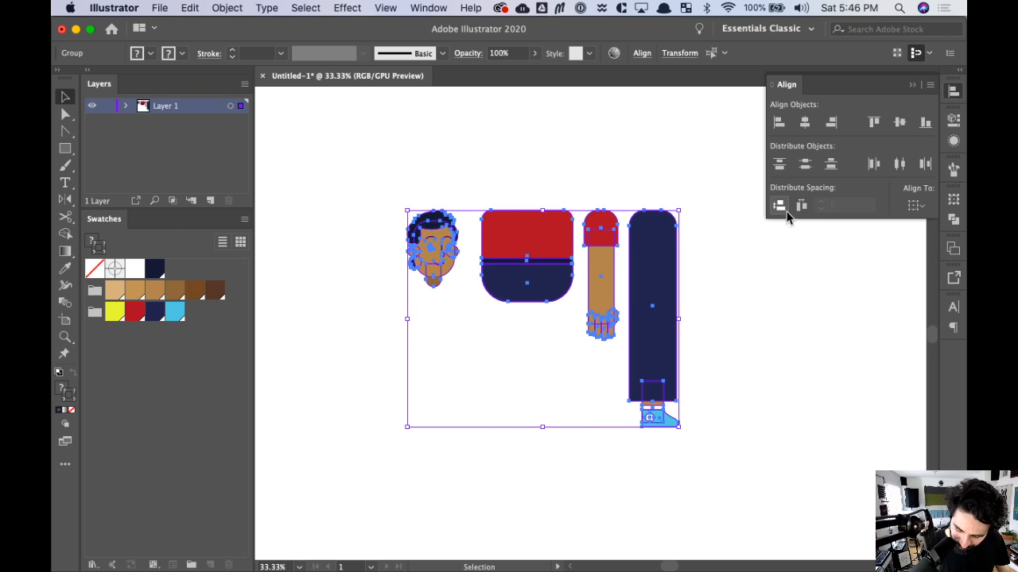
left_click(781, 207)
left_click(779, 313)
key("space")
left_click_drag(795, 311, 750, 313)
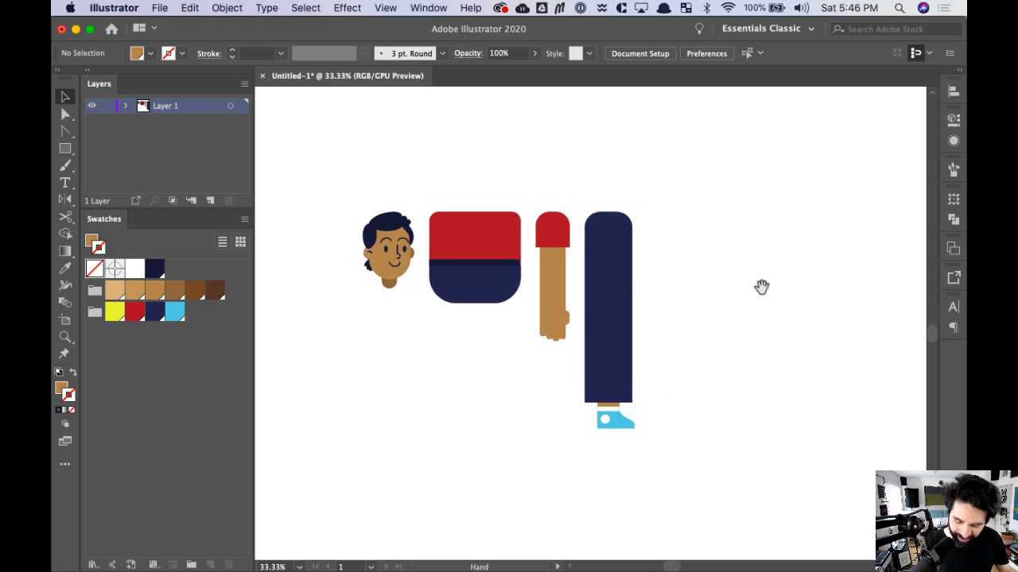
left_click_drag(667, 331, 761, 306)
key("z")
left_click_drag(420, 140, 798, 415)
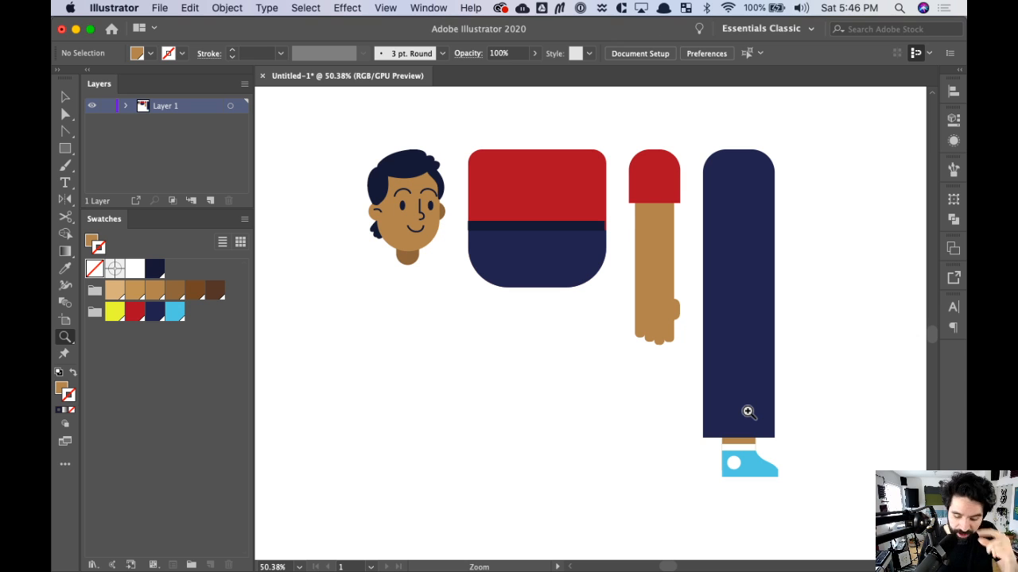
key("super+minus")
key("super+minus")
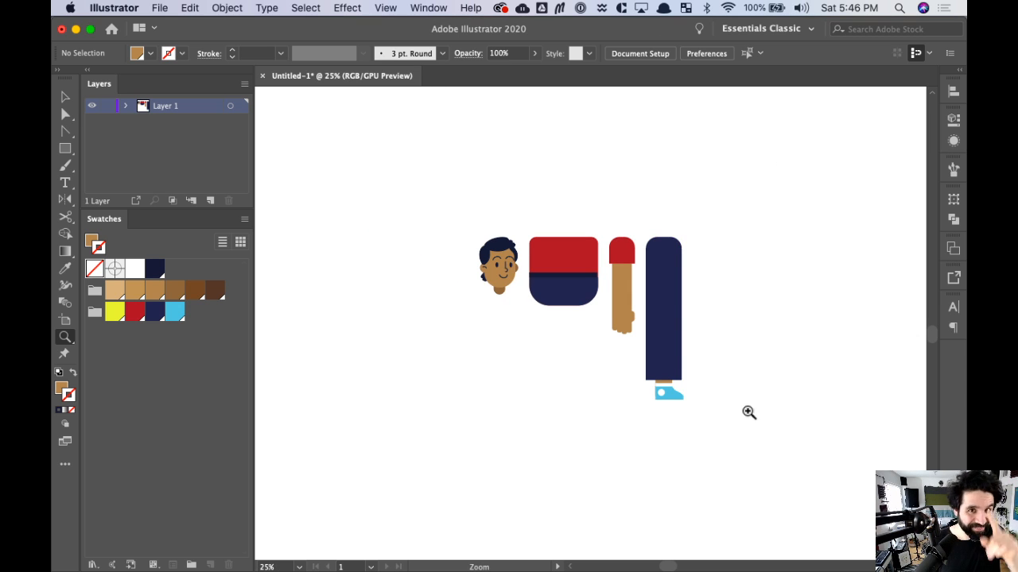
key("super+plus")
key("super+plus")
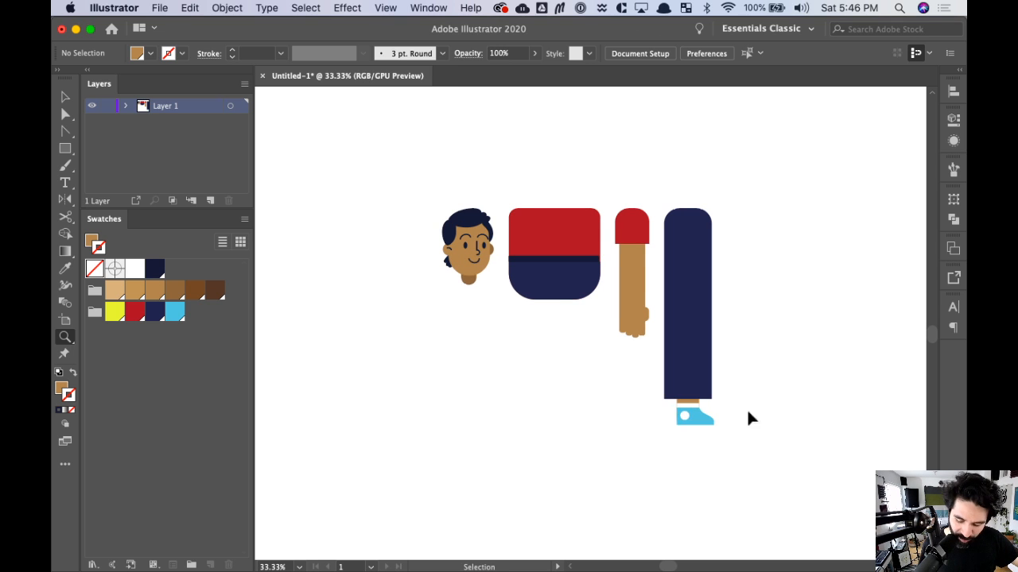
left_click_drag(805, 273, 740, 269)
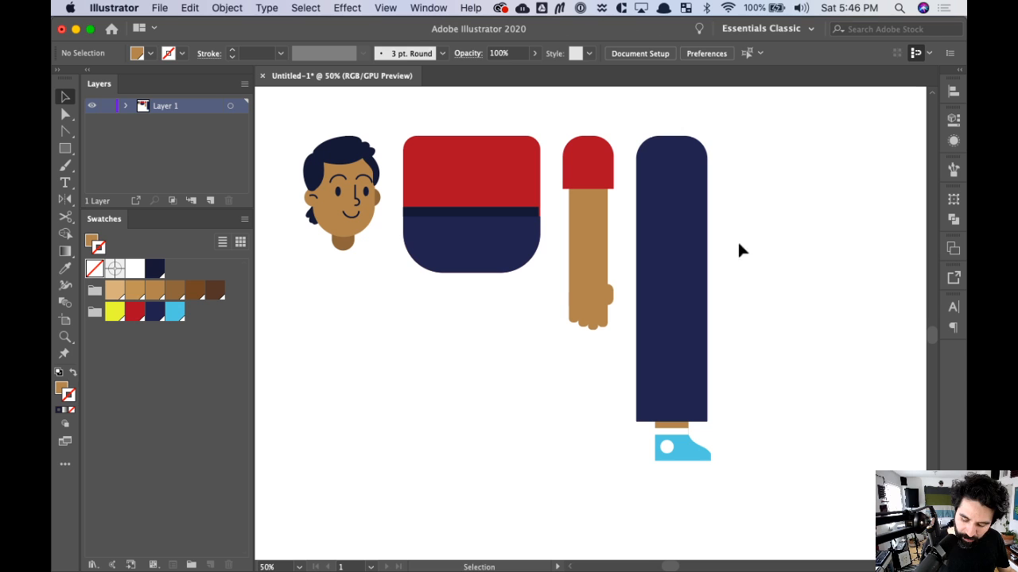
left_click_drag(742, 120, 642, 469)
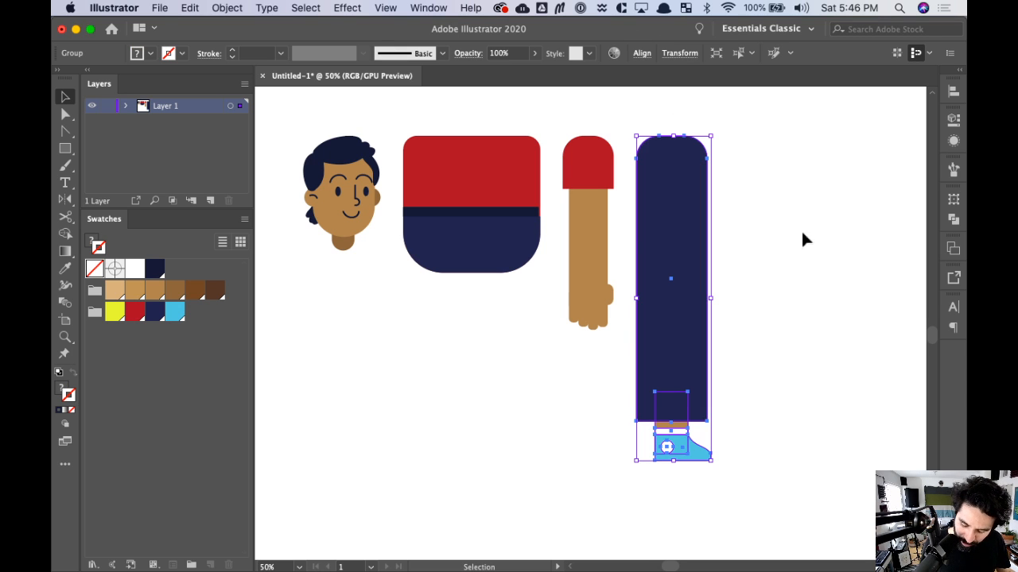
left_click(953, 169)
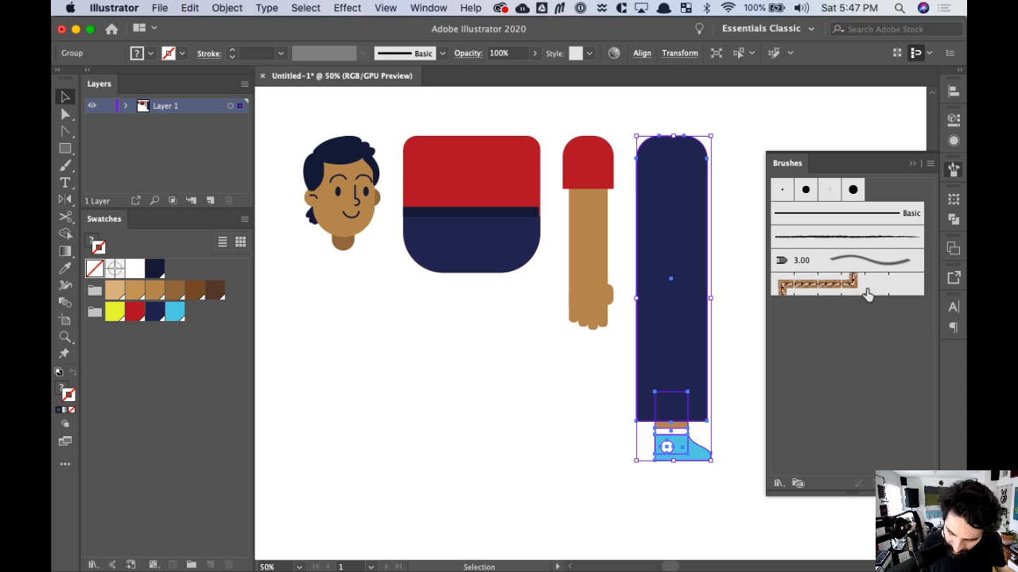
left_click(742, 348)
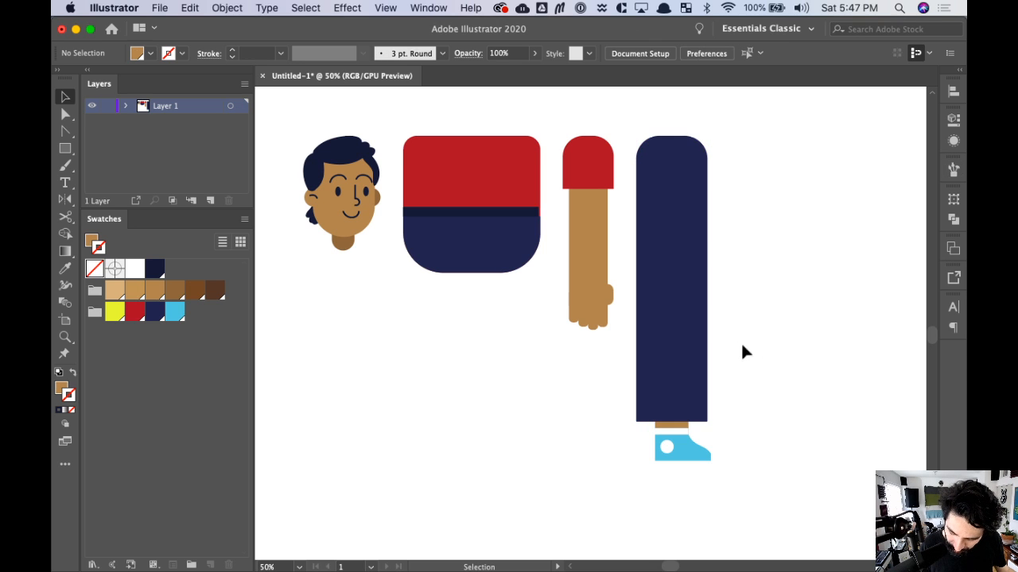
- Delete the decorative pattern brush, the bristle brush and the charcoal-style art brush from the document's brushes
left_click(953, 169)
left_click(857, 294)
left_click(915, 483)
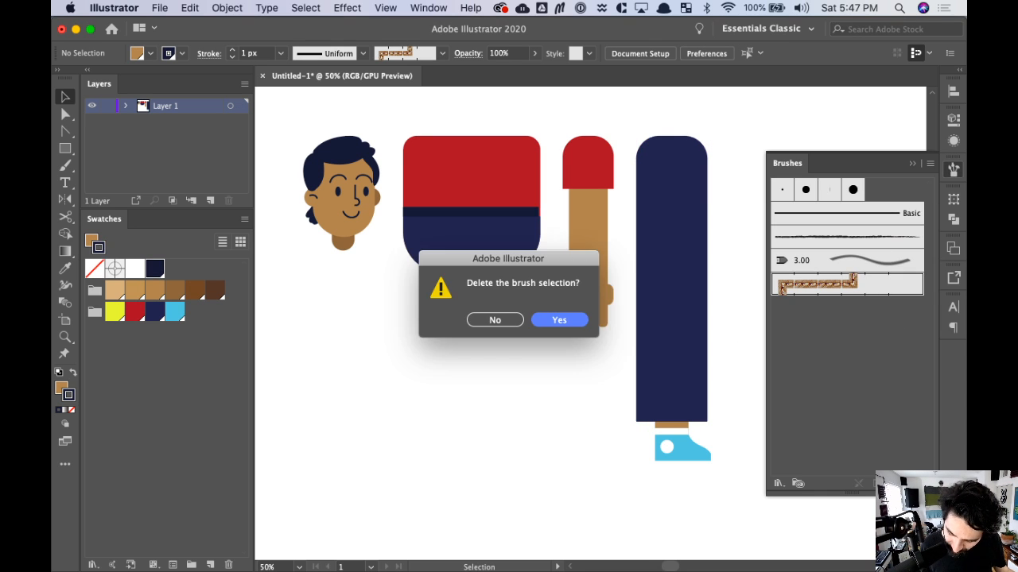
left_click(561, 320)
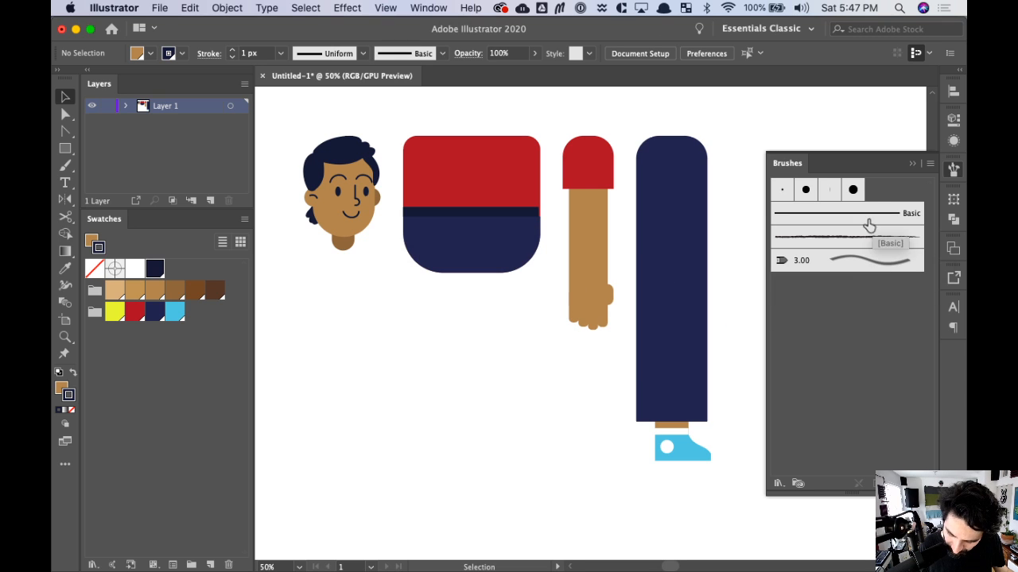
left_click(884, 244)
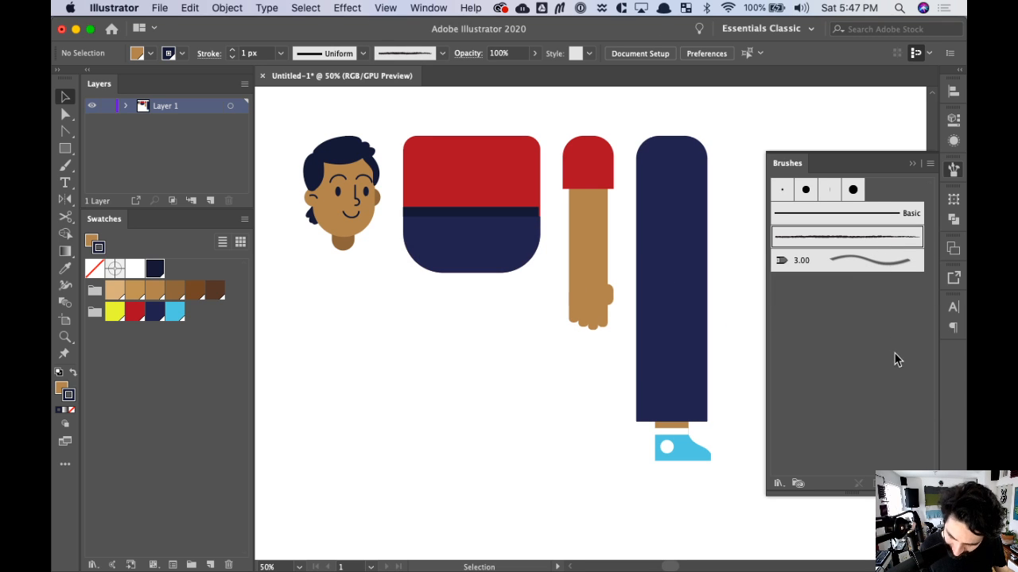
left_click(880, 265)
left_click(919, 484)
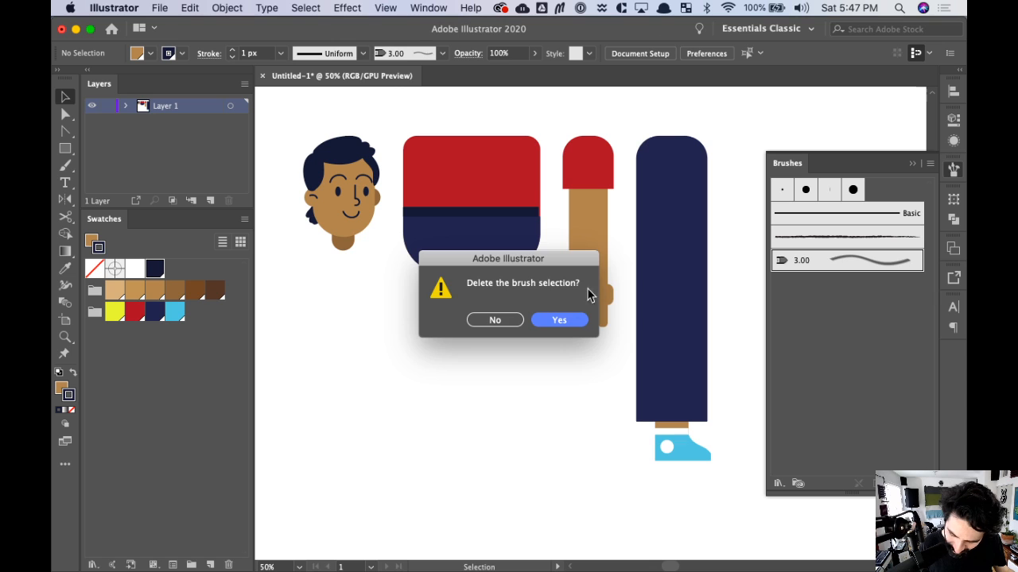
left_click(563, 320)
left_click(877, 241)
left_click(919, 484)
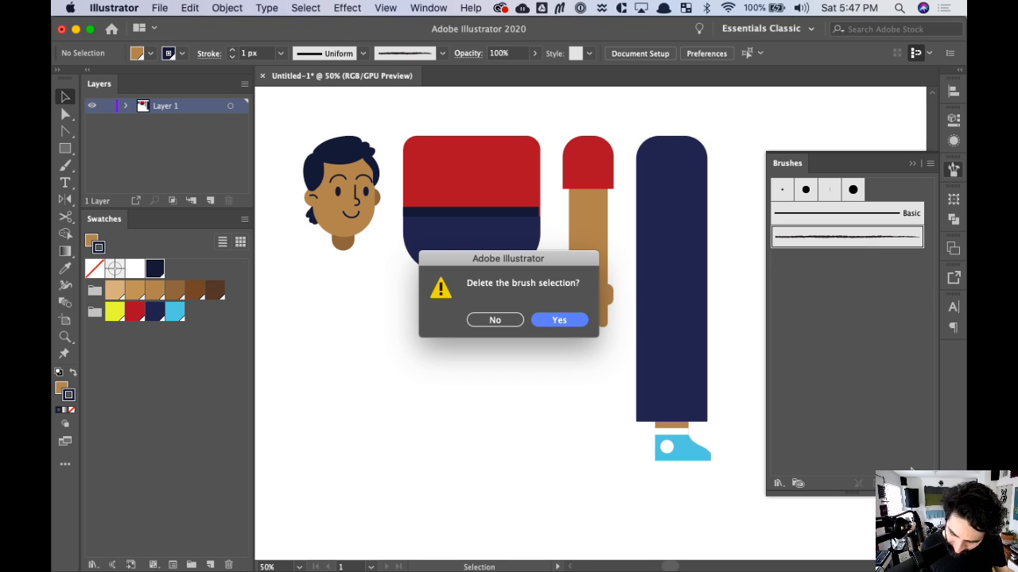
left_click(563, 320)
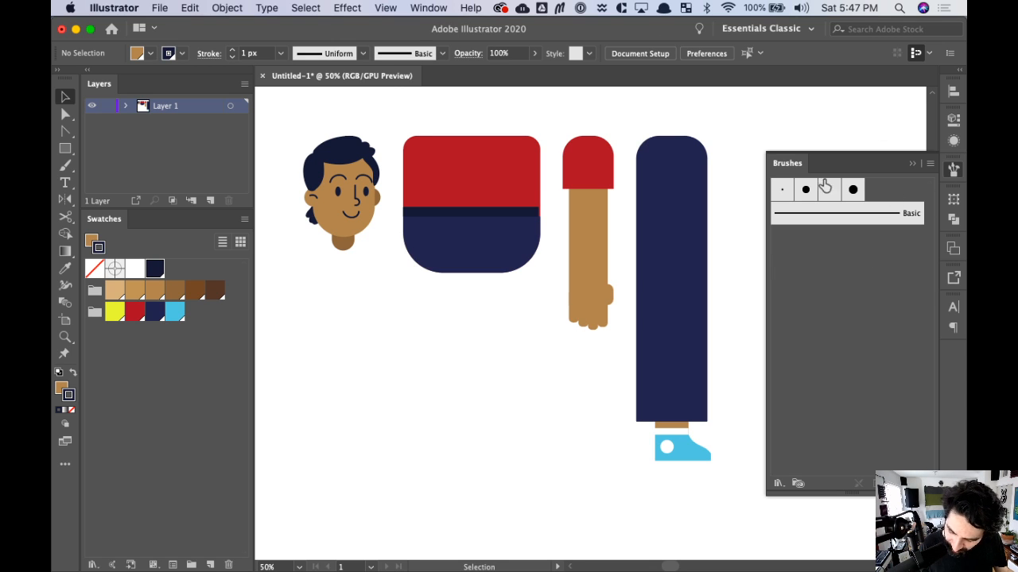
key("F5")
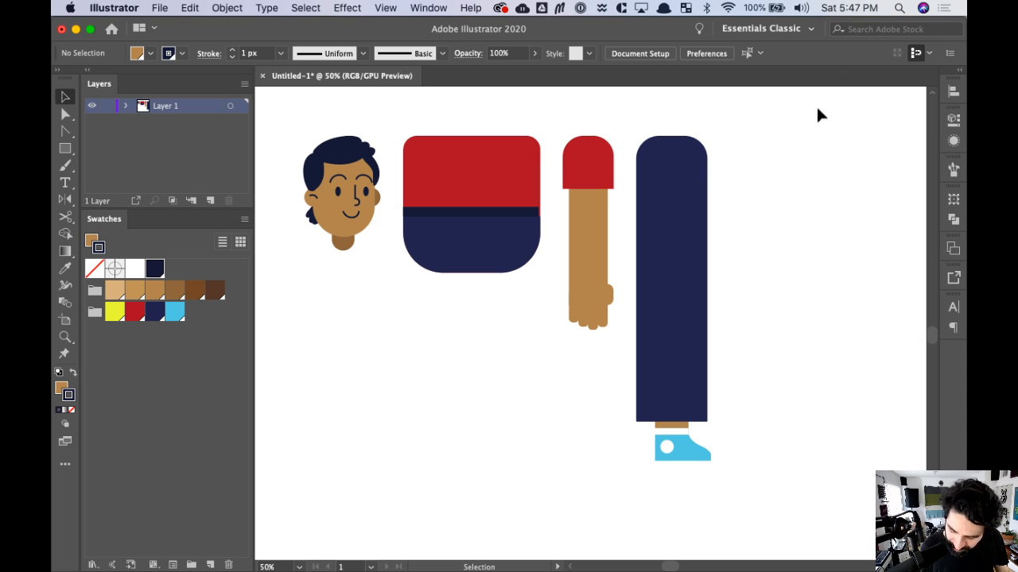
- Start a new Art Brush from the leg group only, leaving the arm out of the selection
left_click_drag(805, 233, 606, 473)
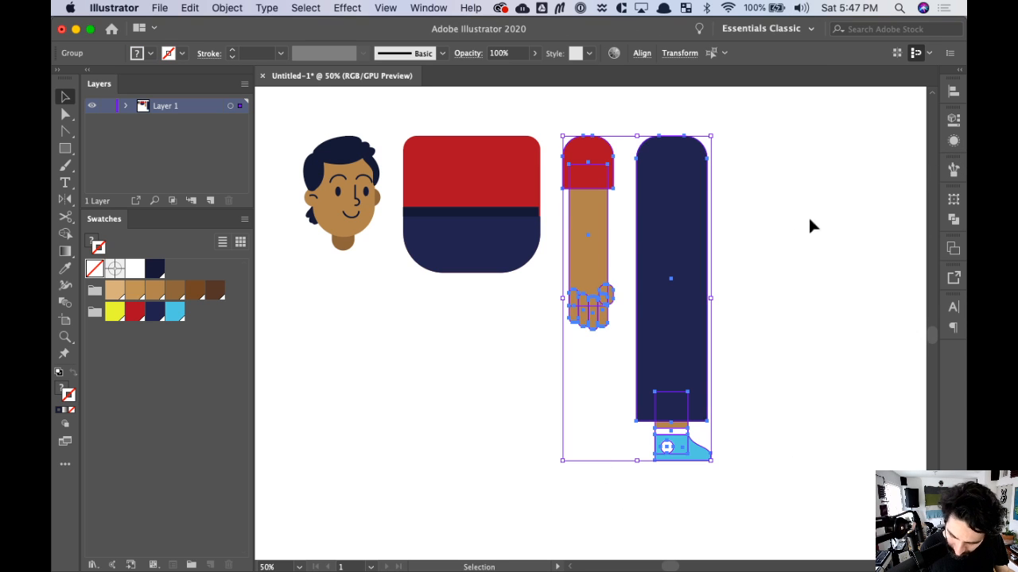
left_click_drag(807, 229, 621, 457)
left_click(954, 171)
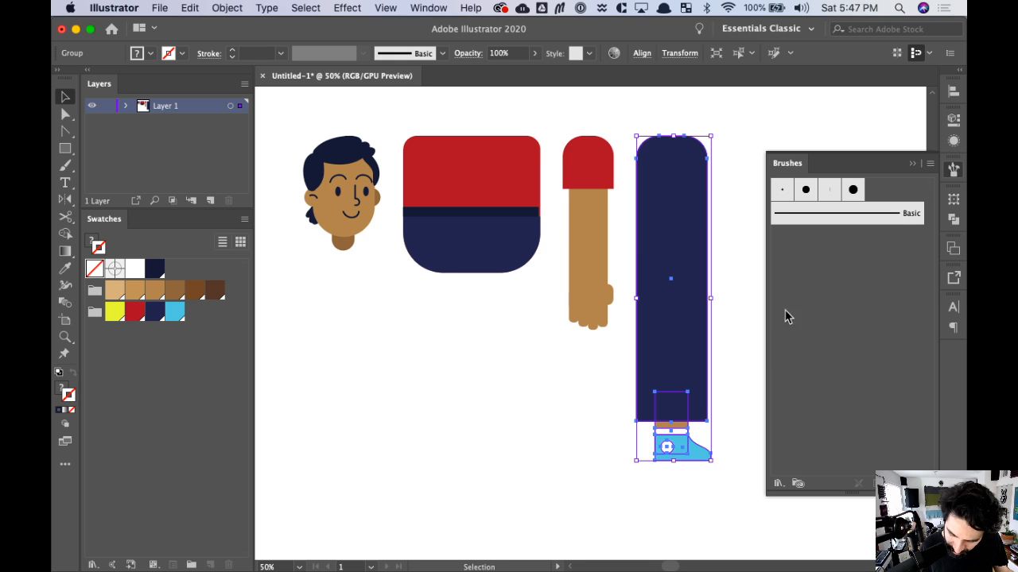
left_click(930, 164)
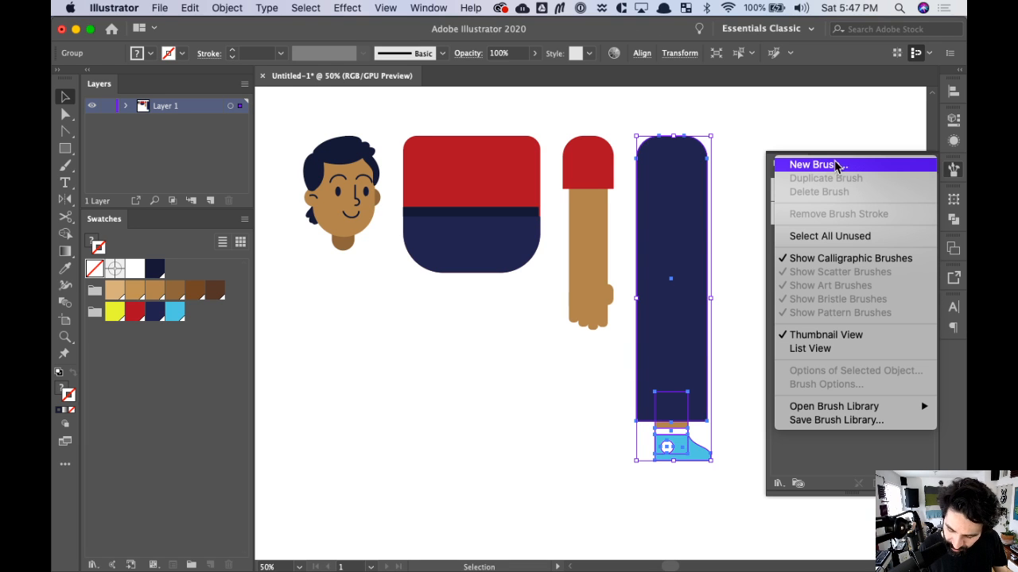
left_click(855, 168)
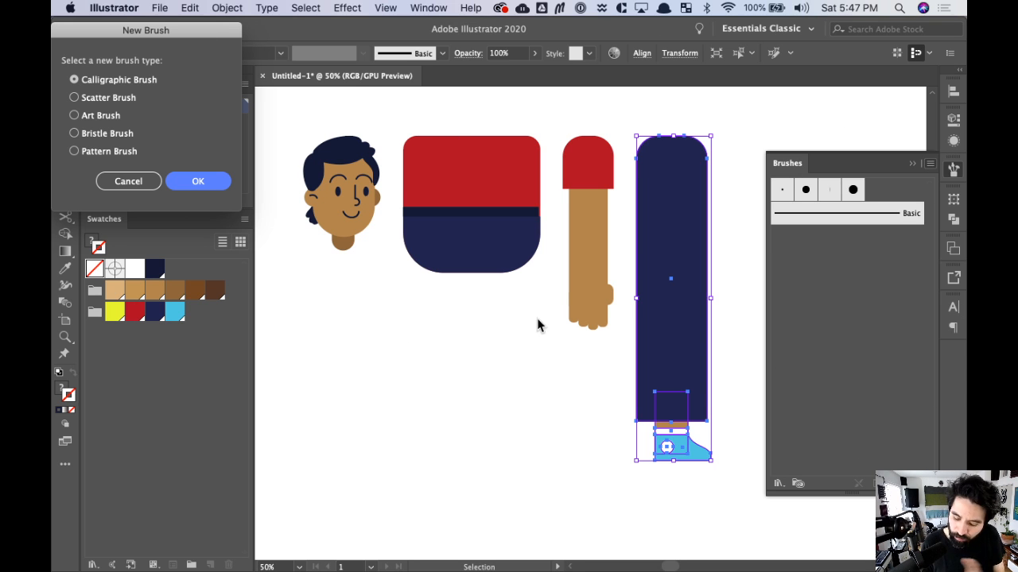
left_click(114, 119)
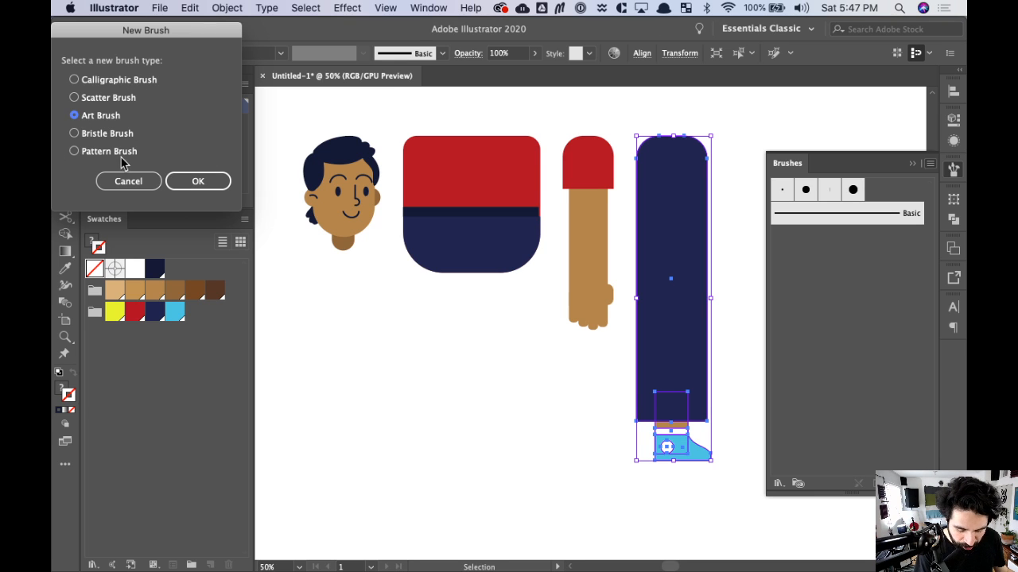
left_click(198, 182)
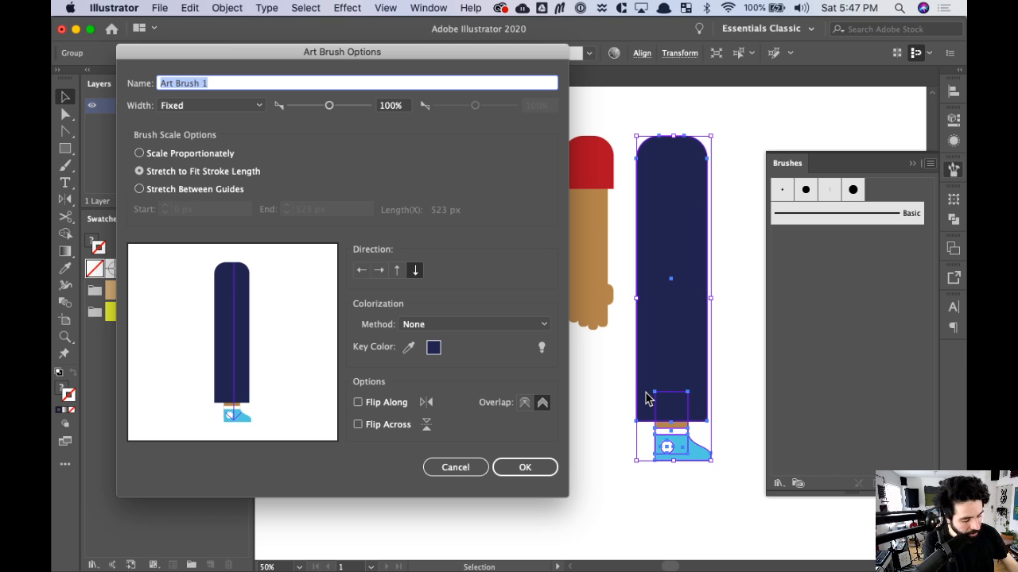
- Name the art brush "Alex- Leg" and keep its width option at Fixed
type("Alex- Leg")
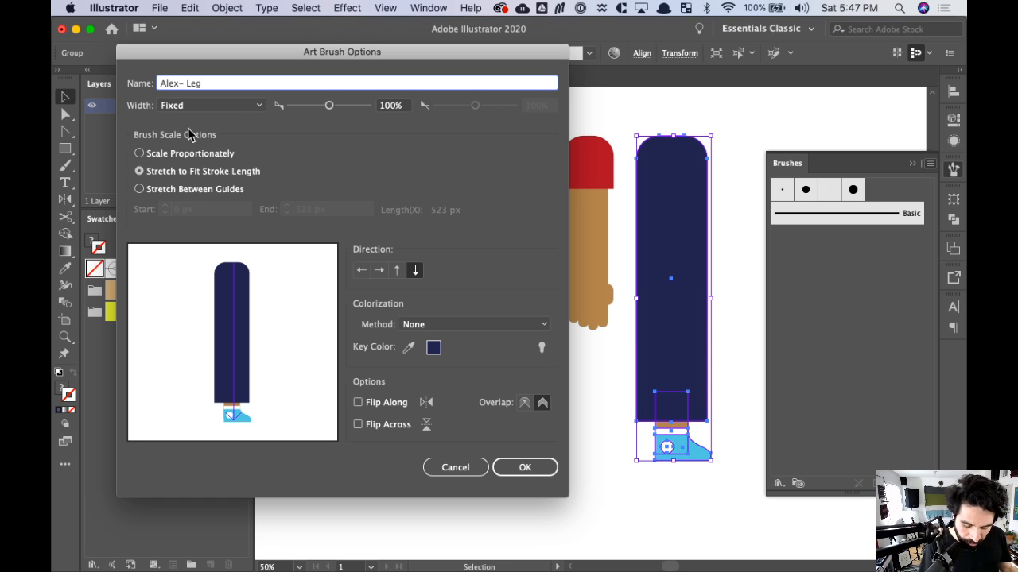
left_click(257, 106)
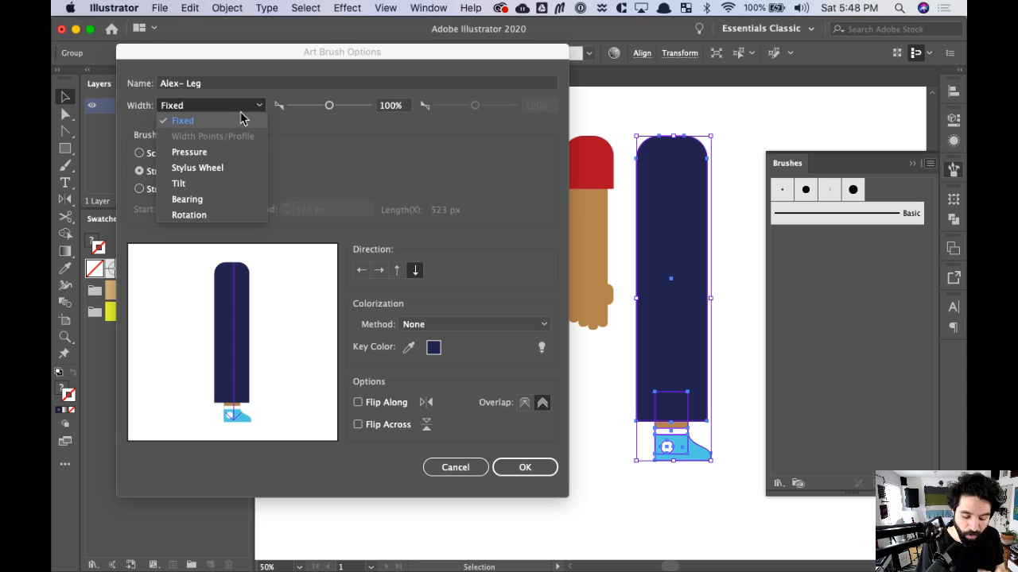
left_click(318, 143)
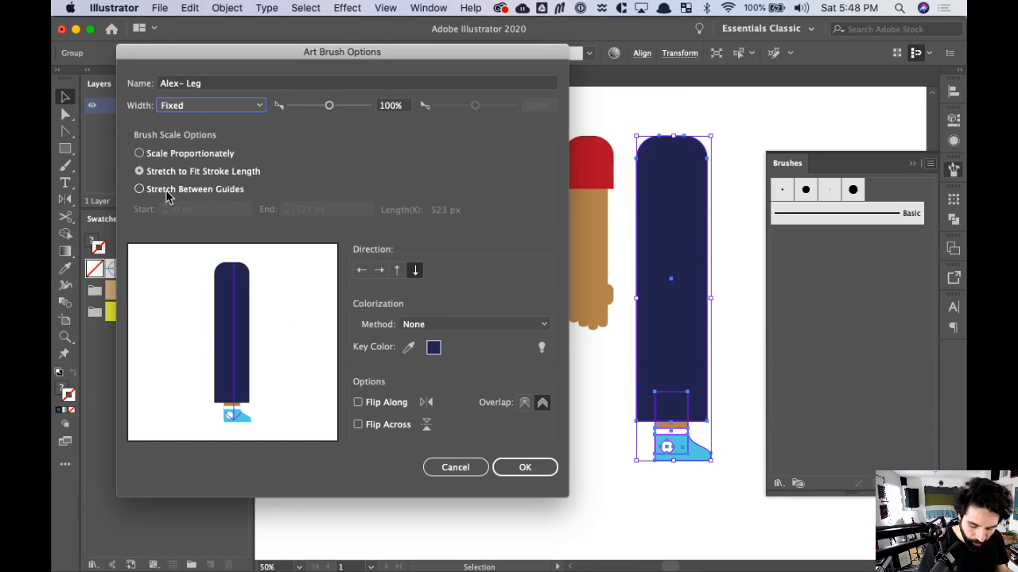
- Try the brush scale options Stretch Between Guides, Stretch to Fit Stroke Length and Scale Proportionately
left_click(217, 210)
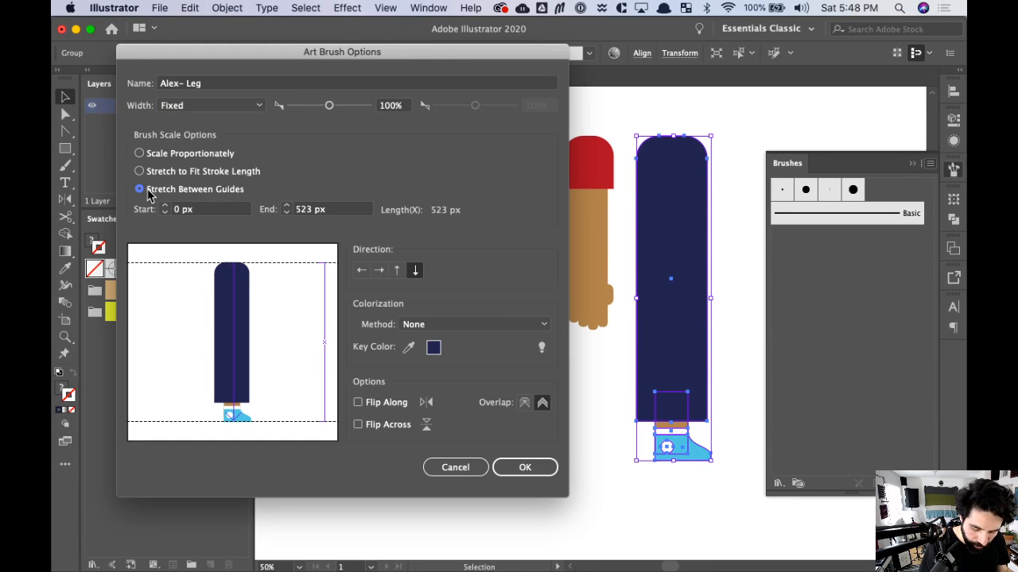
left_click(216, 172)
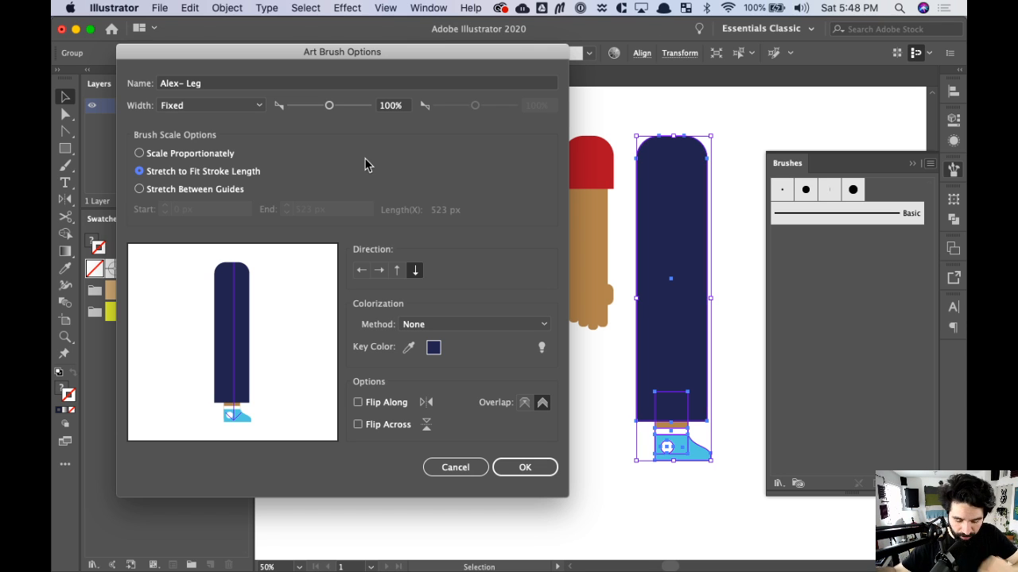
left_click(217, 156)
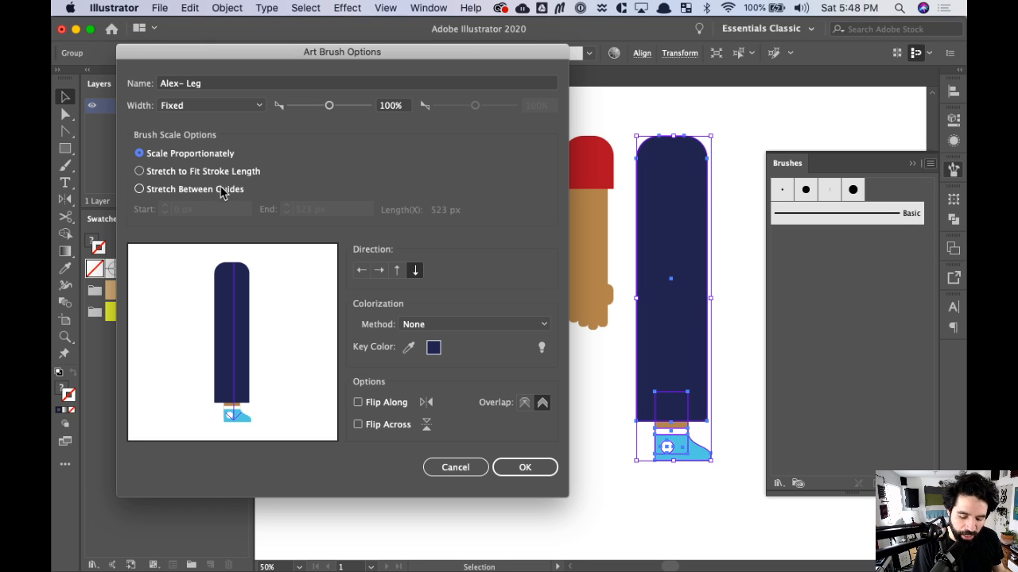
- Set the leg brush to Stretch Between Guides with start 21 px and end 451 px, and create it
left_click(223, 192)
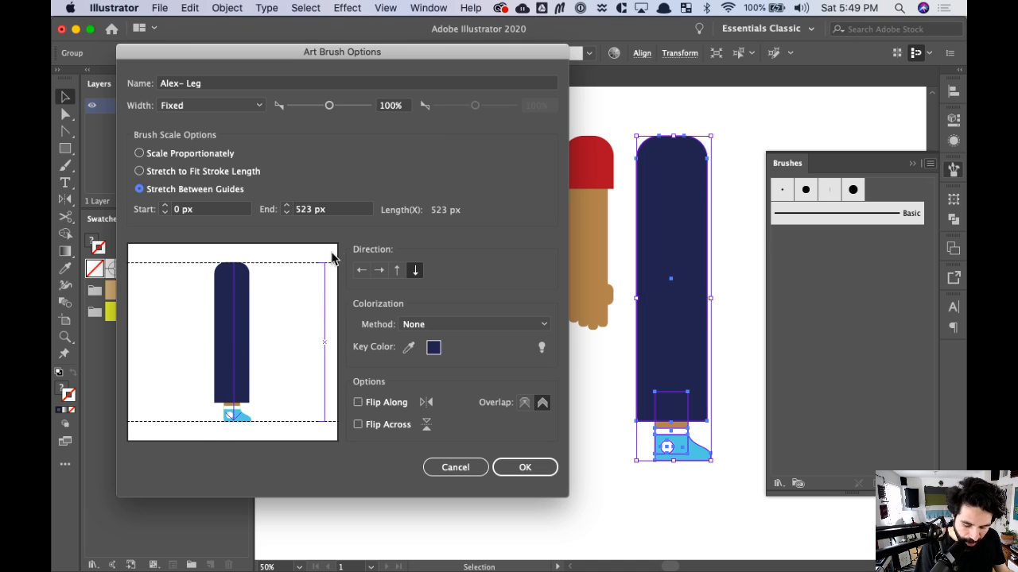
left_click(286, 212)
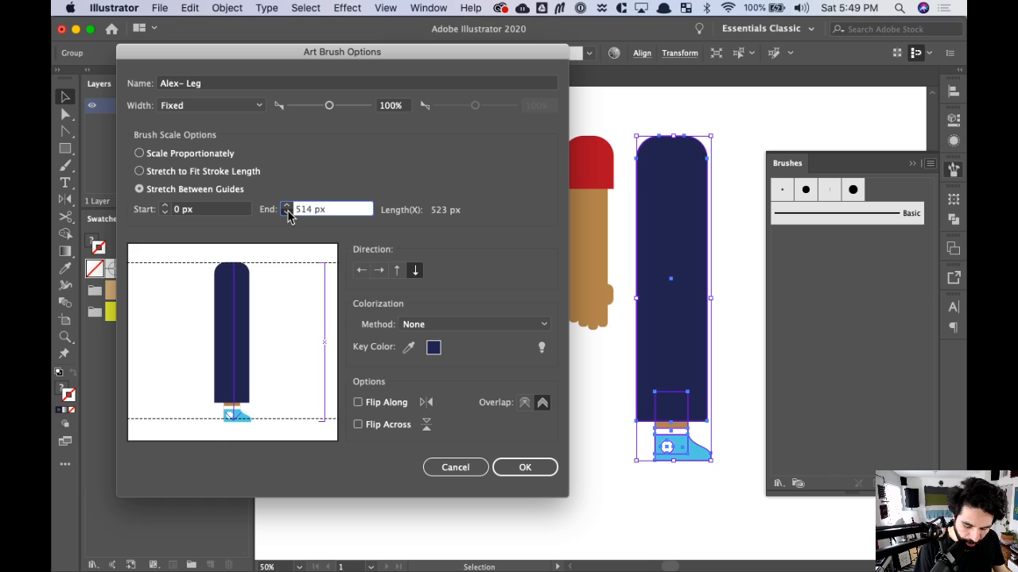
left_click_drag(287, 212, 294, 217)
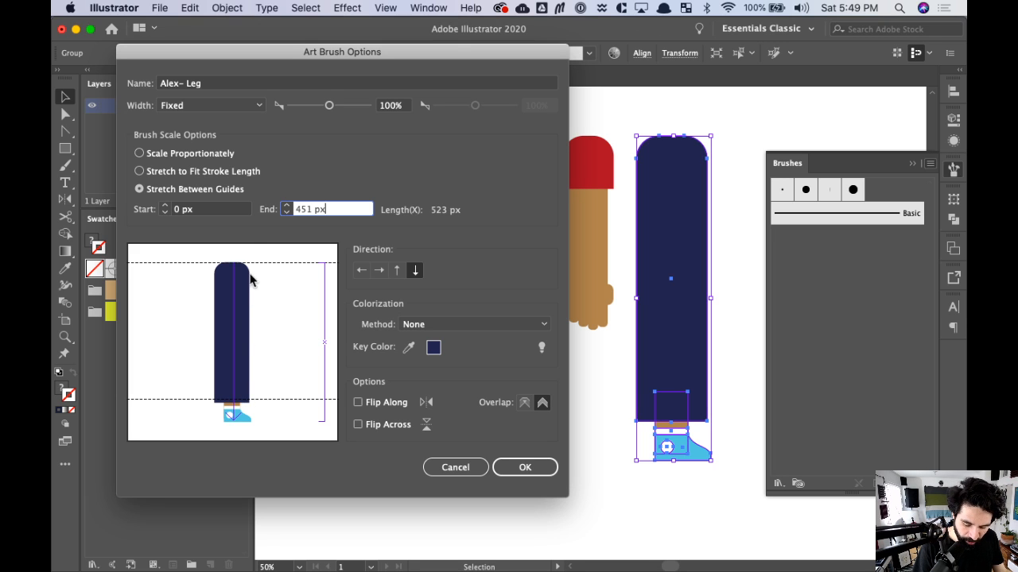
left_click(166, 205)
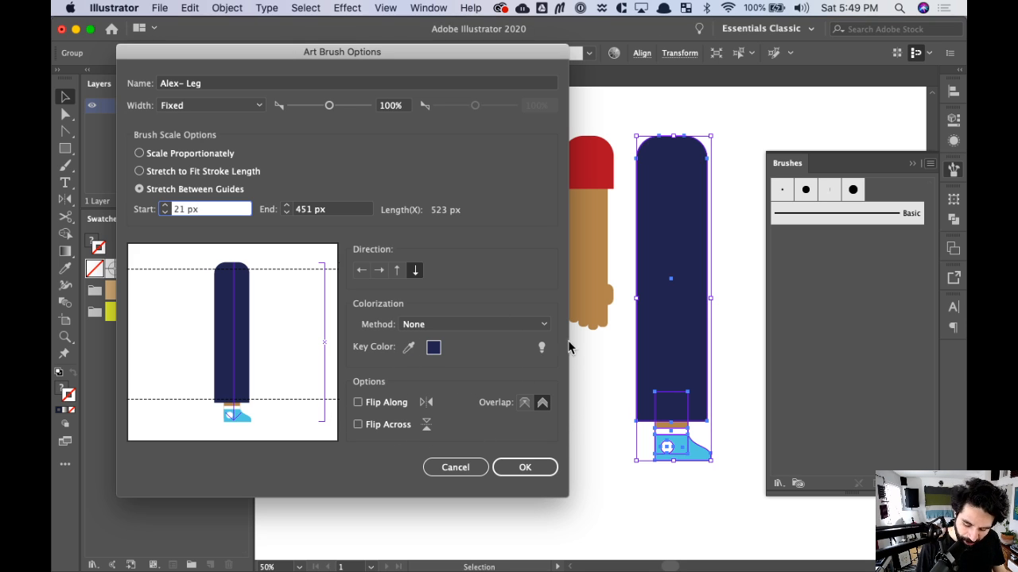
left_click(531, 468)
left_click(551, 442)
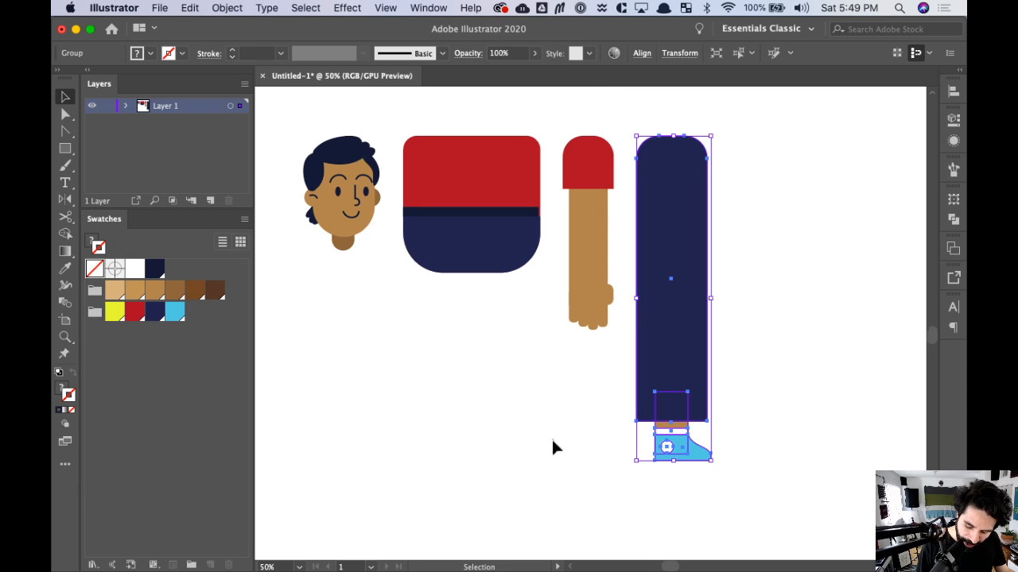
- Test the leg brush with freehand Paintbrush strokes in the empty area beside the leg, undoing each one
key("space")
left_click_drag(677, 411, 400, 407)
key("b")
left_click_drag(596, 163, 681, 438)
key("ctrl+z")
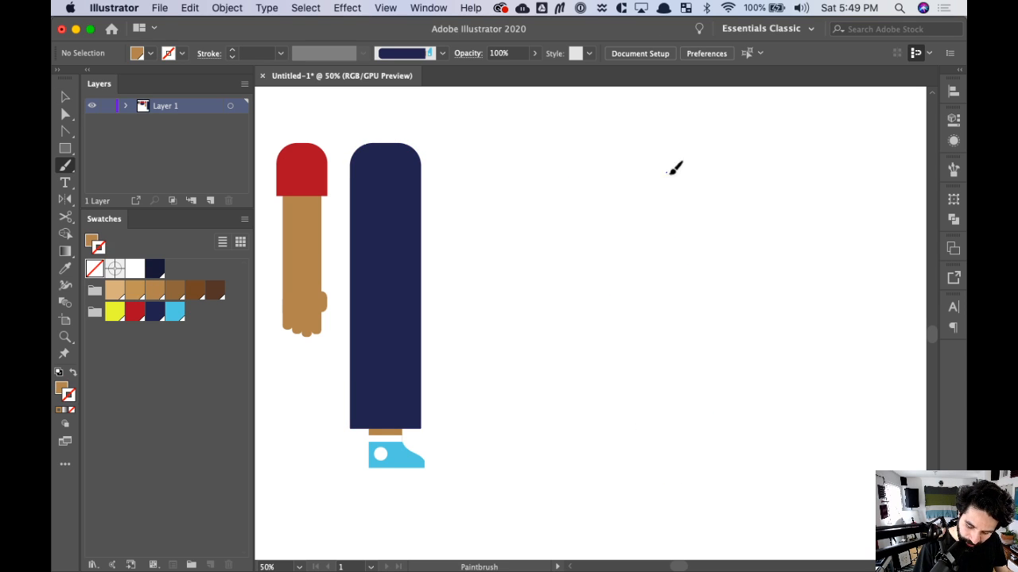
left_click_drag(673, 166, 557, 362)
key("ctrl+z")
mouse_move(725, 163)
left_mouse_down()
mouse_move(736, 241)
mouse_move(548, 291)
left_mouse_up()
key("ctrl+z")
- Paint a long S-shaped leg stroke and a nearly straight vertical one with the leg brush, undoing both
mouse_move(768, 159)
left_mouse_down()
mouse_move(779, 189)
mouse_move(597, 401)
mouse_move(732, 489)
left_mouse_up()
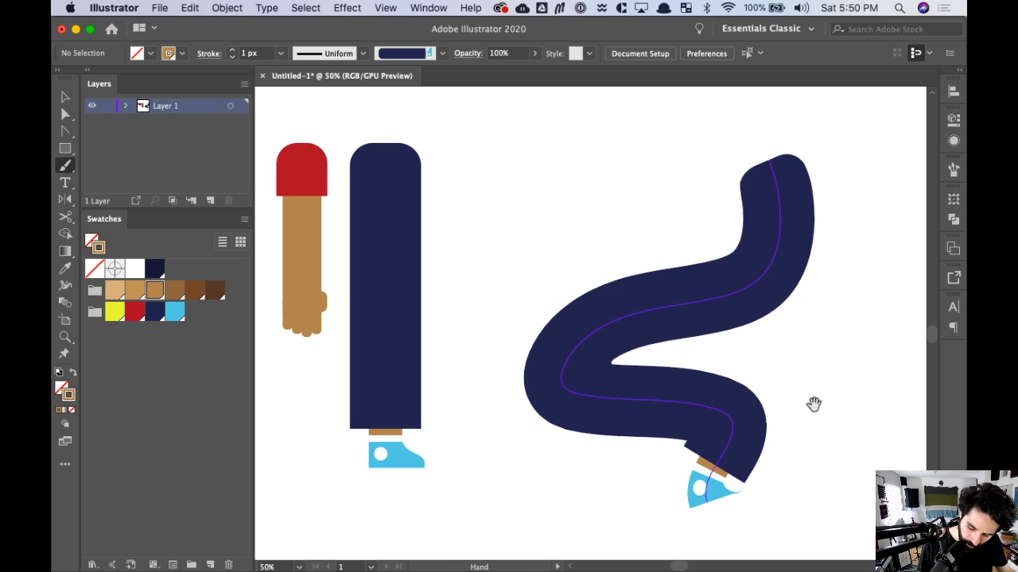
scroll(763, 374, "right", 5)
key("ctrl+z")
left_click_drag(555, 136, 608, 433)
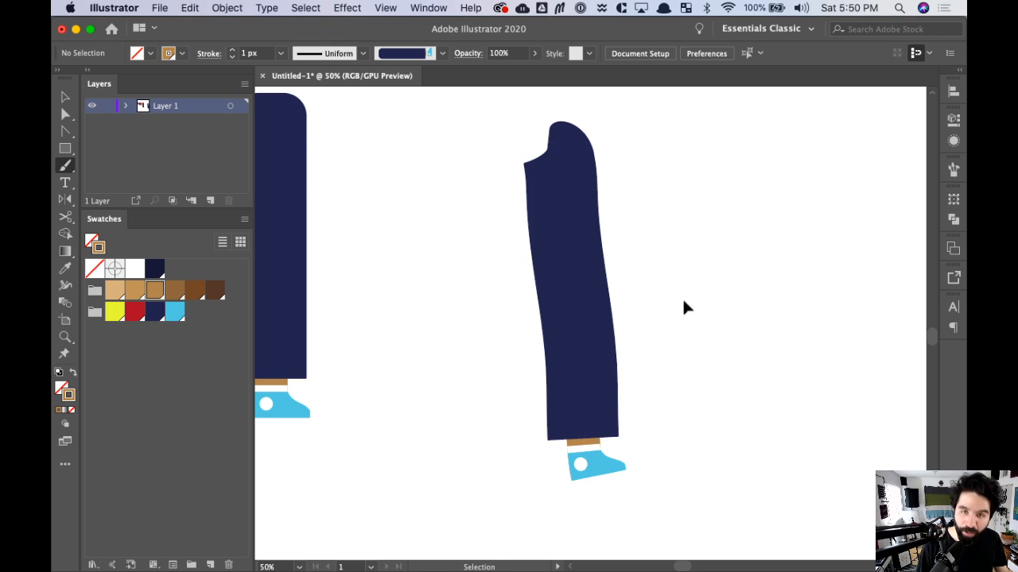
key("super+z")
mouse_move(480, 295)
left_mouse_down()
mouse_move(771, 358)
mouse_move(765, 347)
left_mouse_up()
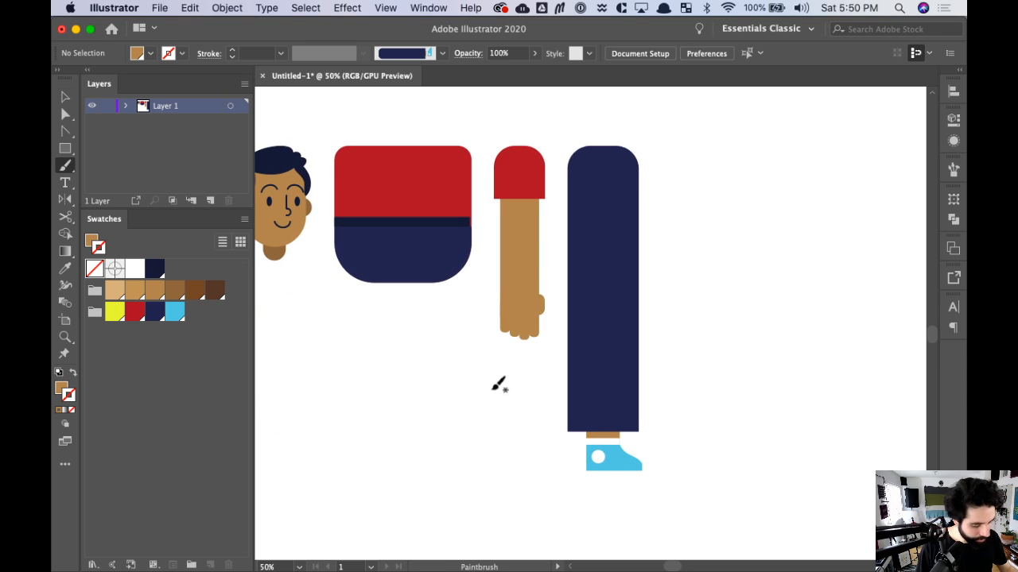
- Start a new art brush from the arm group and name it Alex-Arm
key("v")
left_click(538, 335)
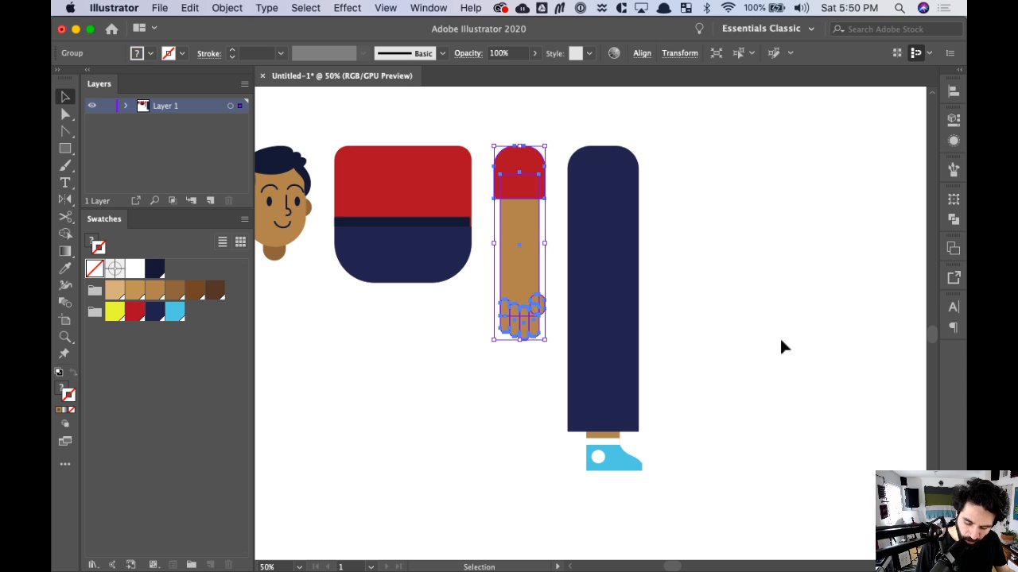
left_click(954, 121)
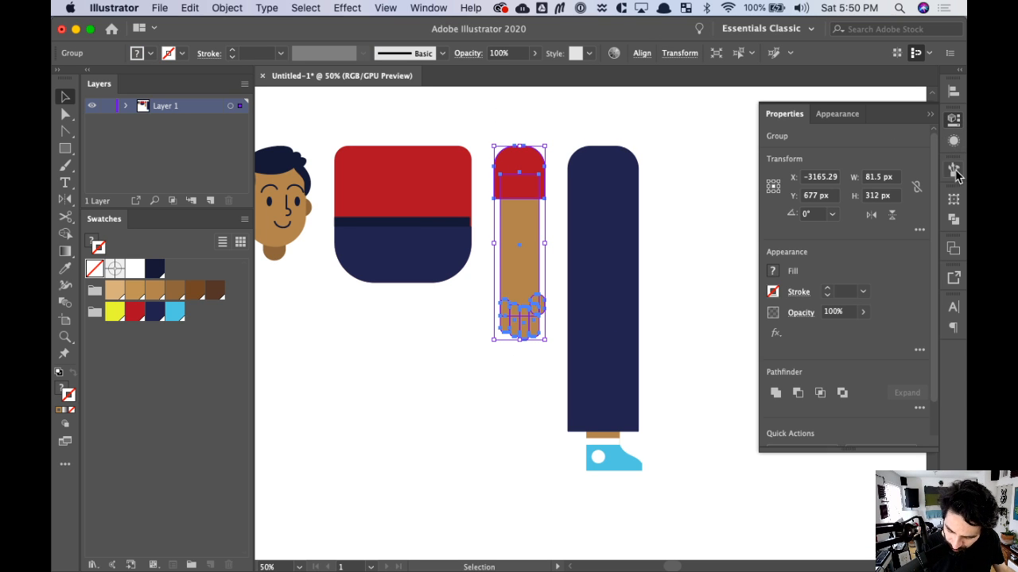
left_click(954, 168)
left_click(929, 163)
left_click(927, 165)
left_click(103, 114)
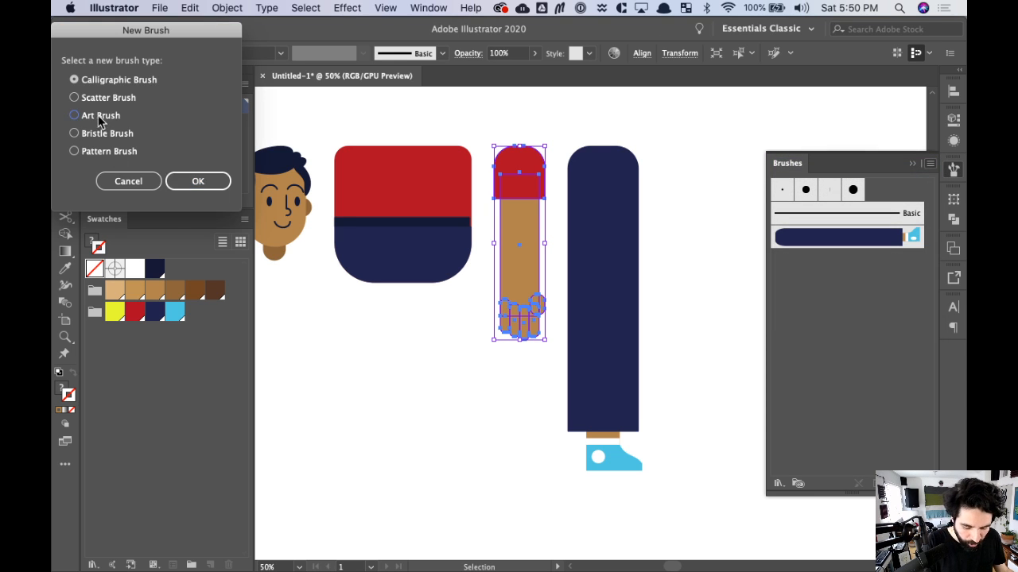
left_click(201, 178)
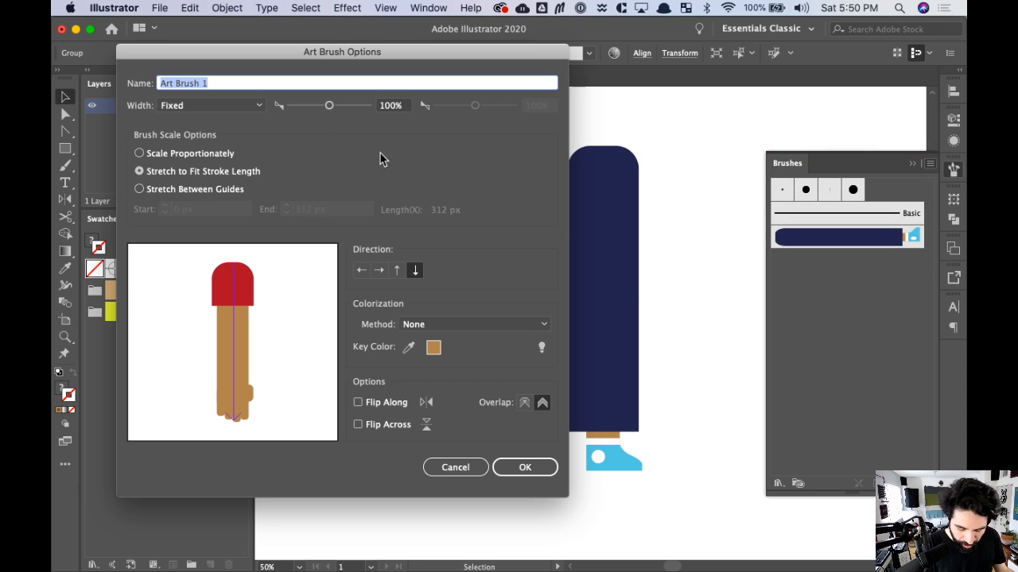
type("Alex-Arm")
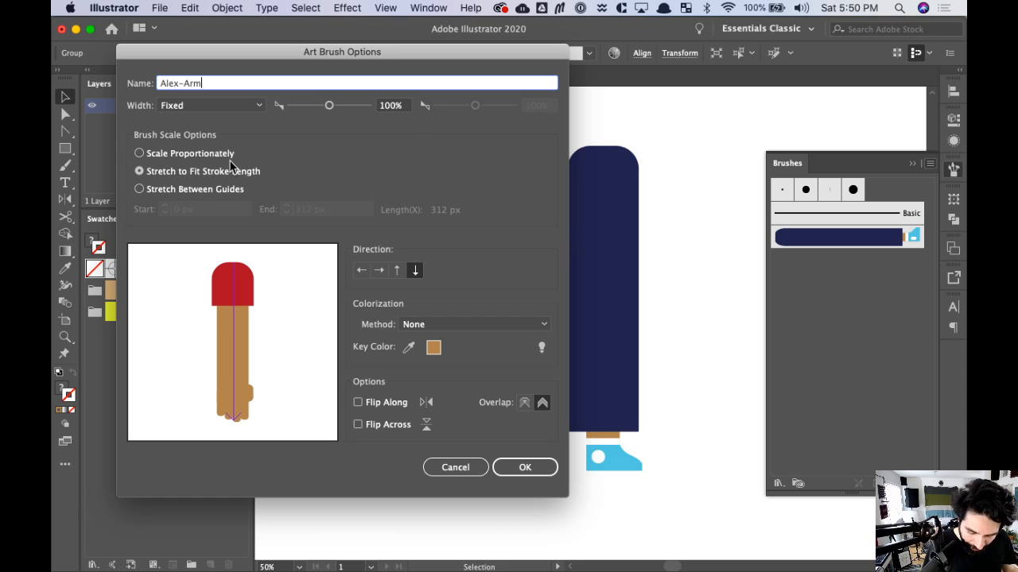
- Set the arm brush to Stretch Between Guides with start 88 px and end 236 px, and create it
left_click(212, 188)
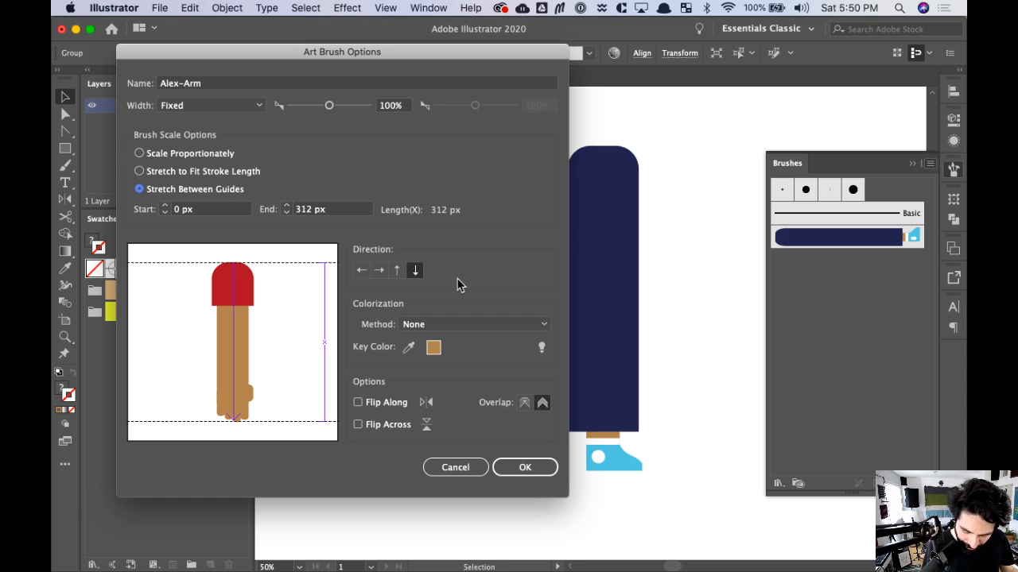
left_click(194, 209)
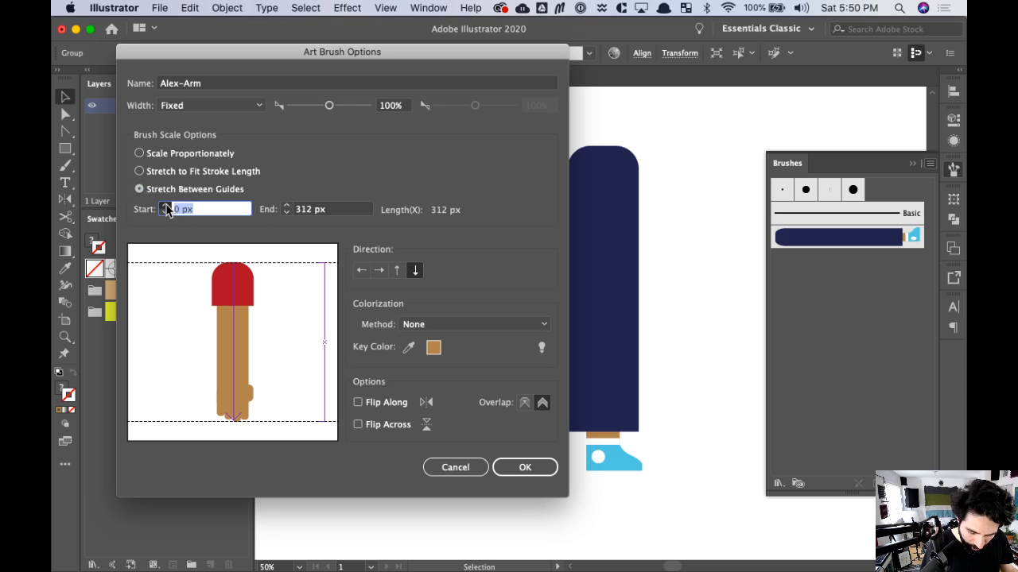
left_click(165, 206)
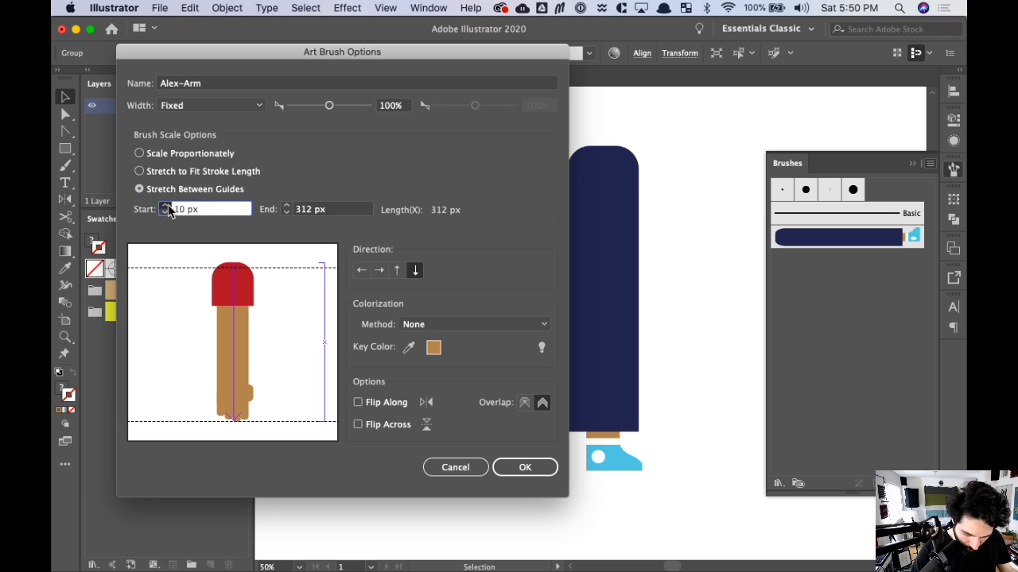
left_click_drag(168, 210, 169, 215)
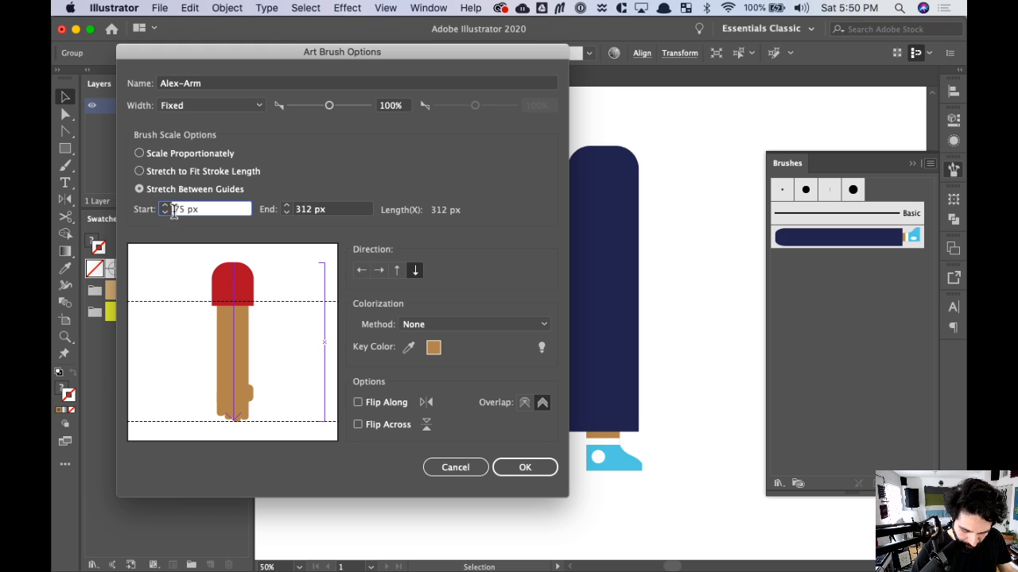
left_click(166, 206)
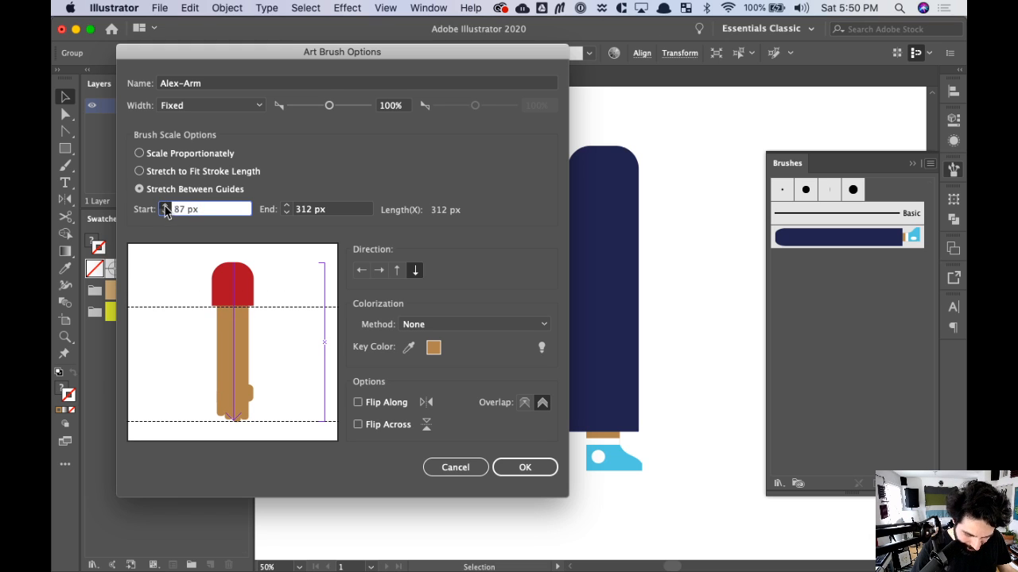
left_click(286, 213)
left_click_drag(286, 213, 286, 213)
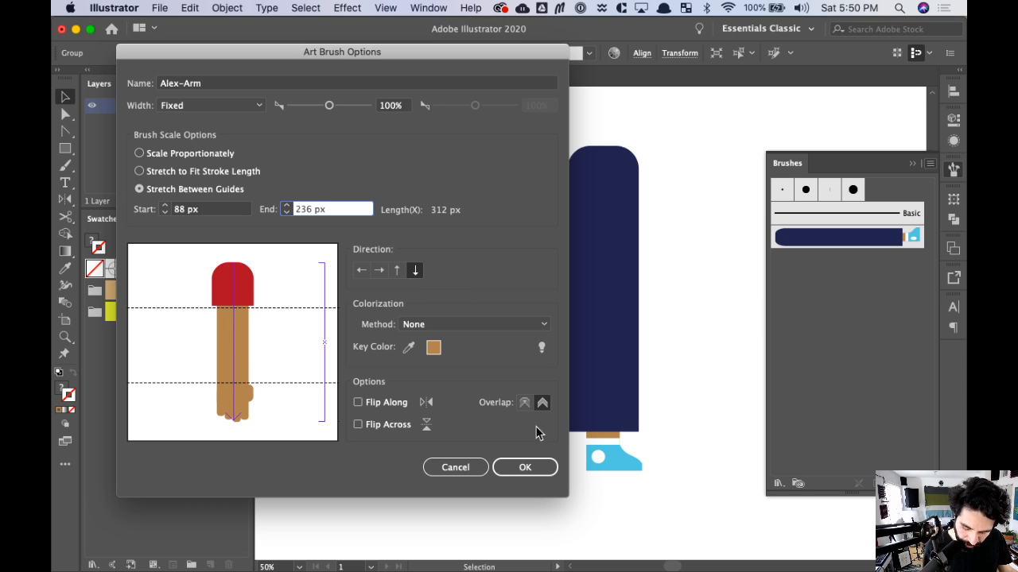
left_click(527, 469)
left_click(472, 436)
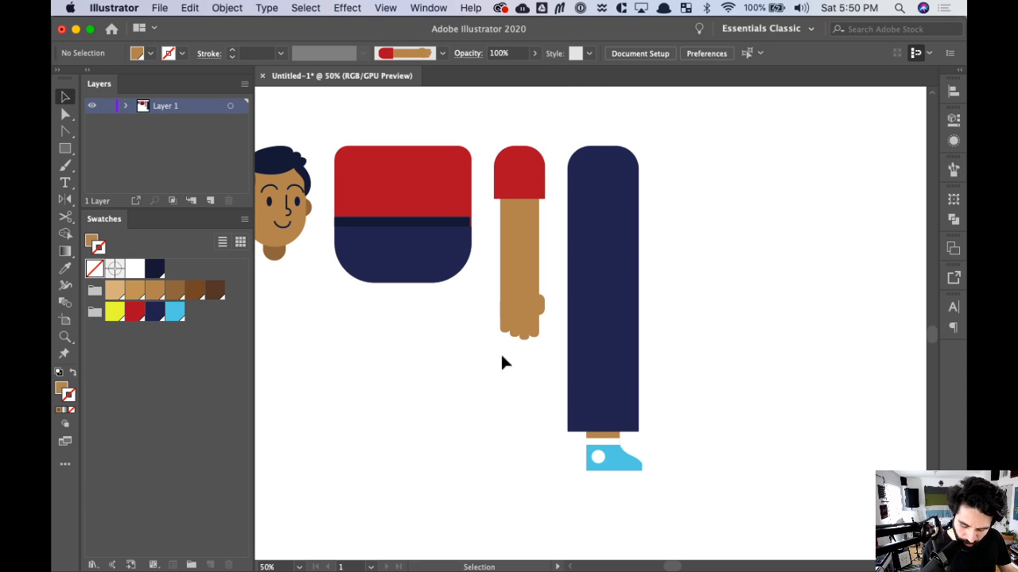
- Start a new art brush from the torso group and name it Alex-Body
left_click_drag(361, 114, 457, 342)
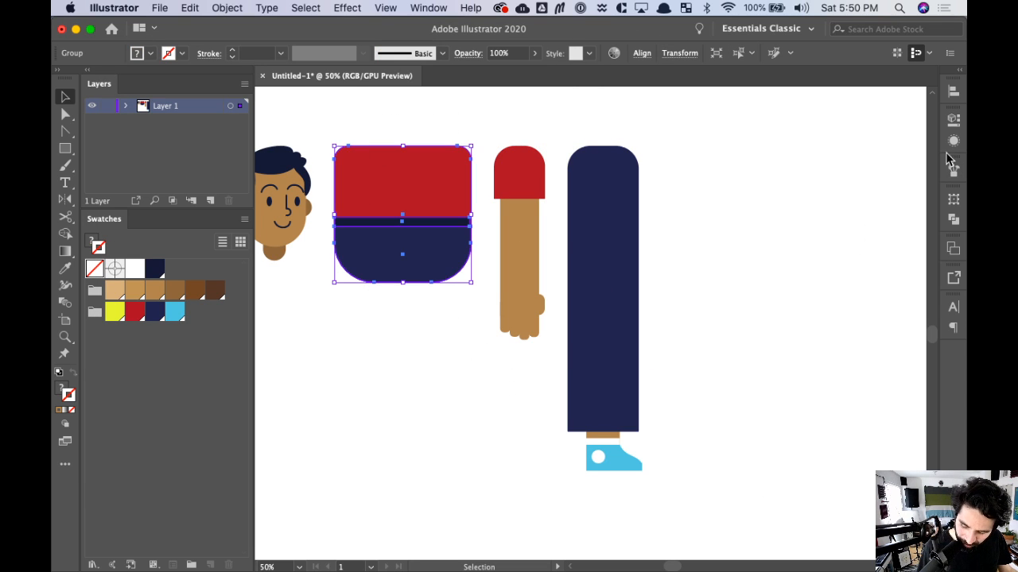
left_click(953, 119)
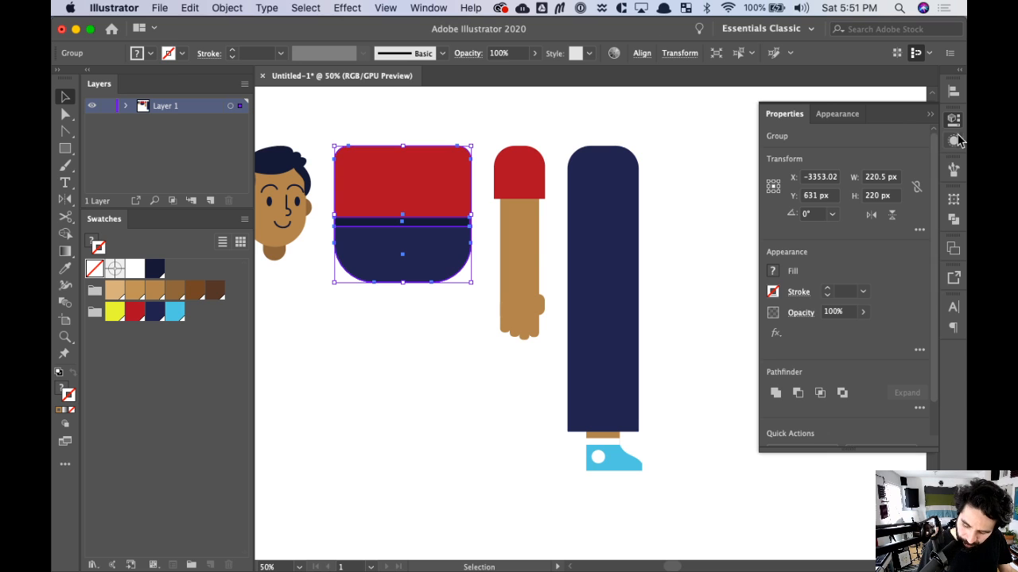
left_click(953, 177)
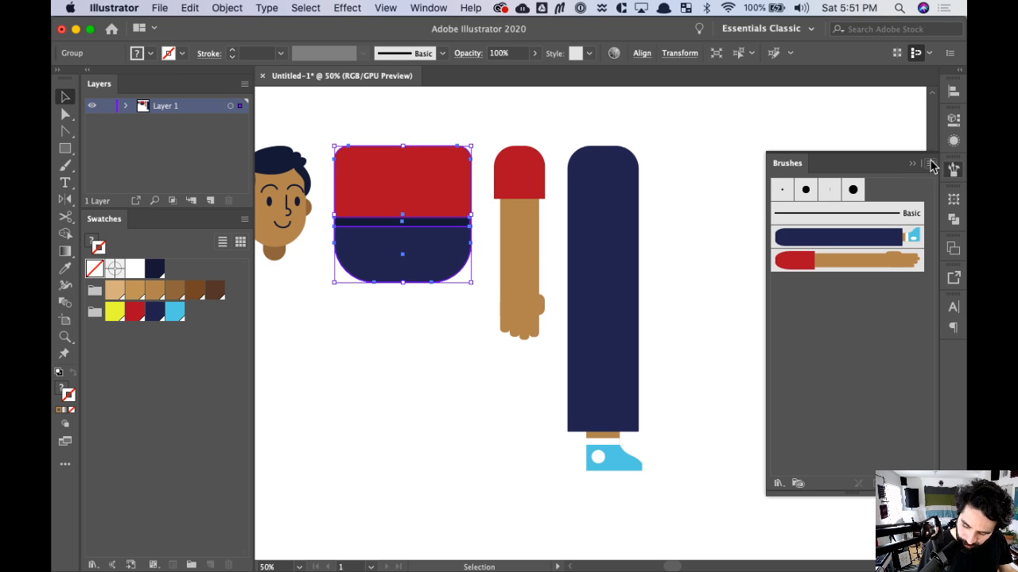
left_click(930, 166)
left_click(843, 166)
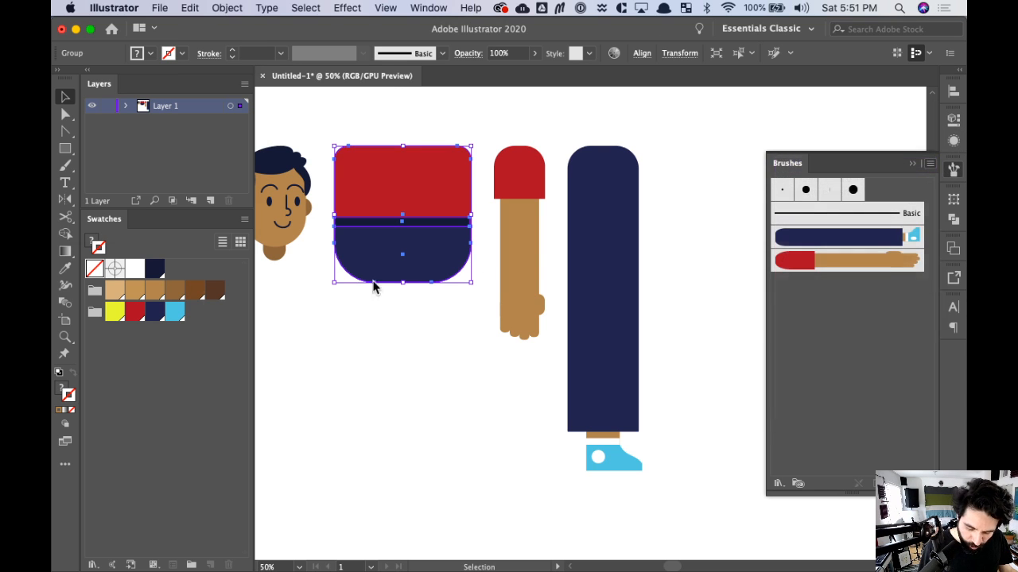
left_click(112, 117)
left_click(205, 182)
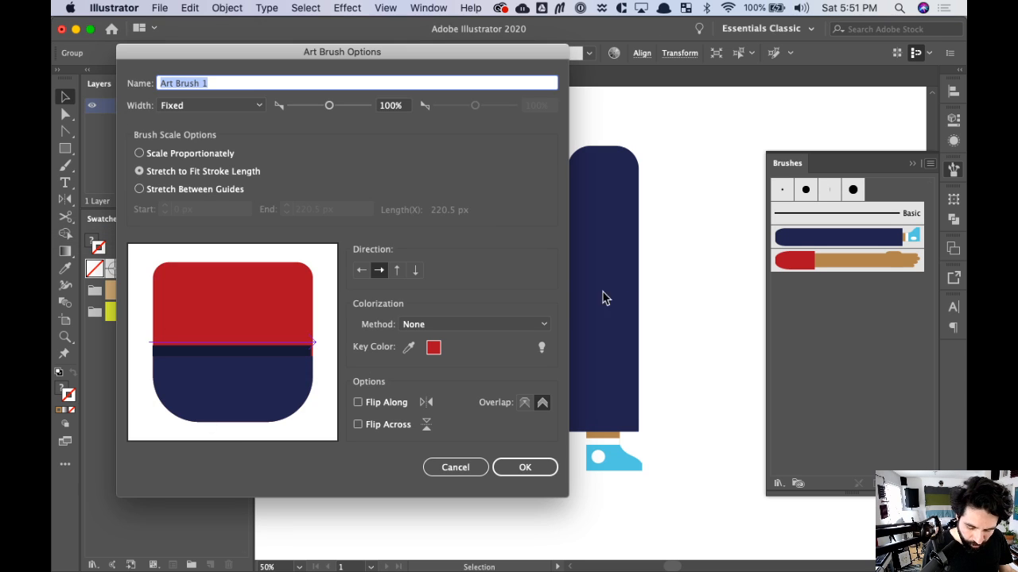
type("Alex-Body")
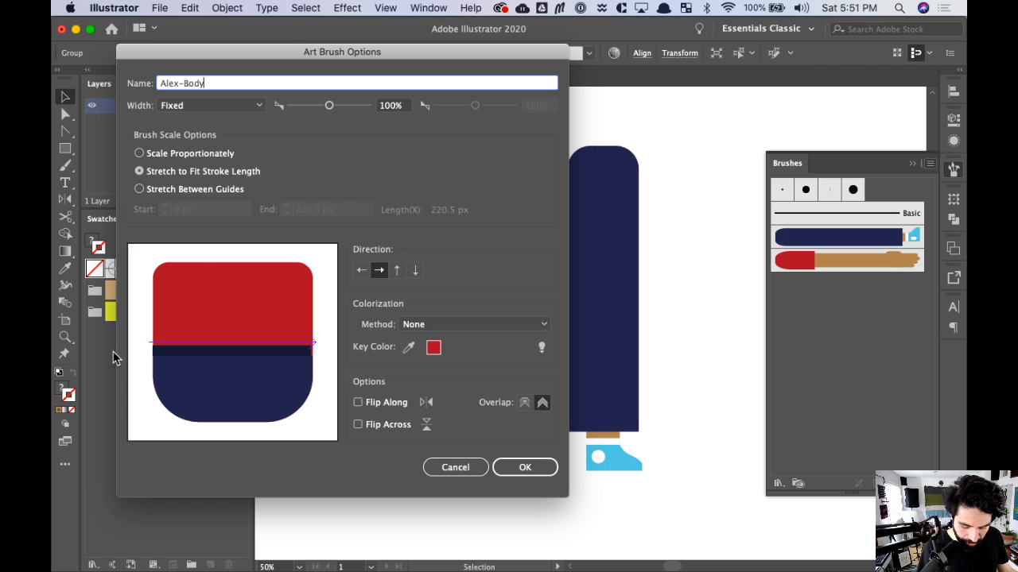
- Set the body brush to Stretch Between Guides with a downward stroke direction and the end guide at 169 px
left_click(231, 192)
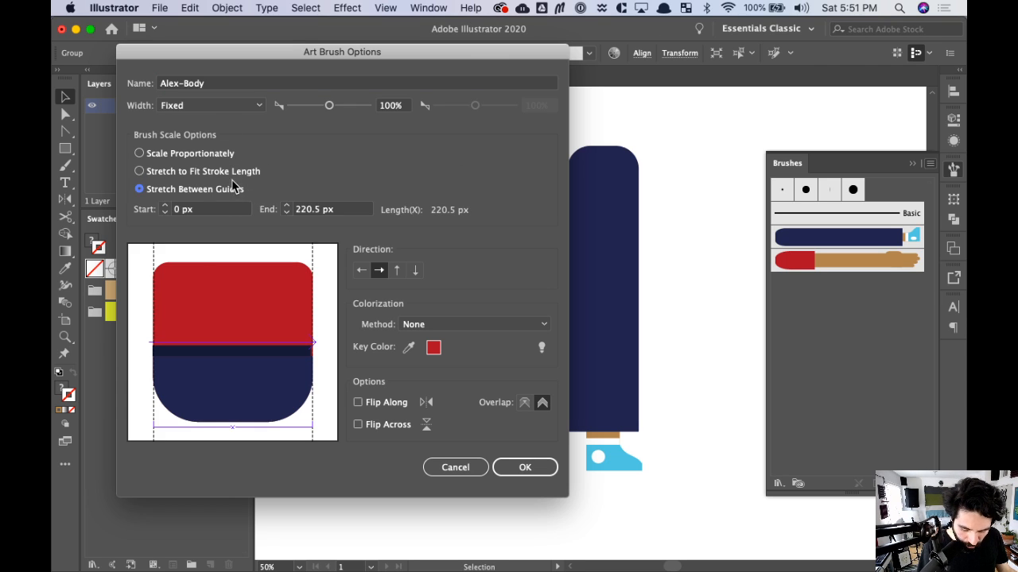
left_click(286, 213)
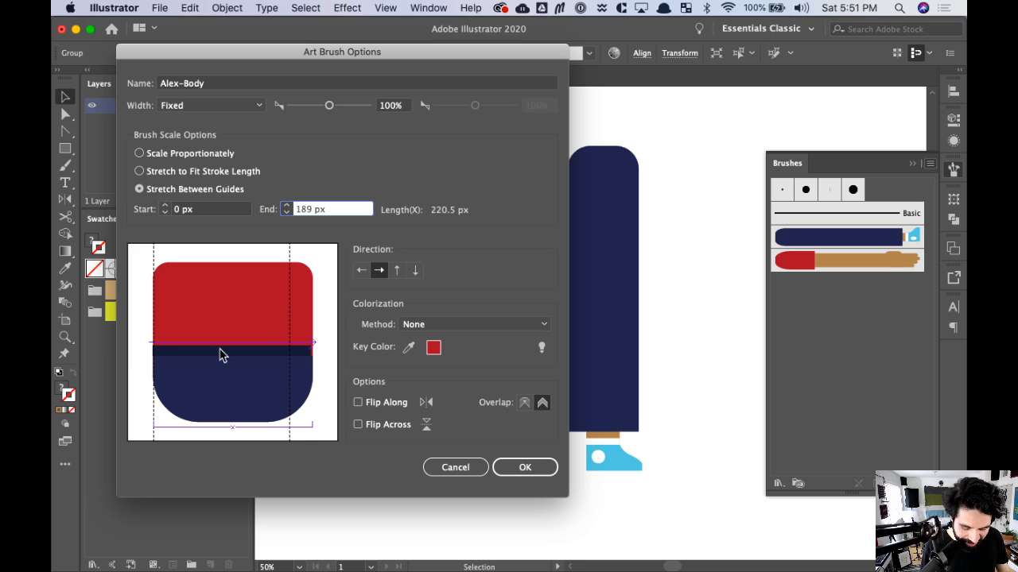
left_click(422, 274)
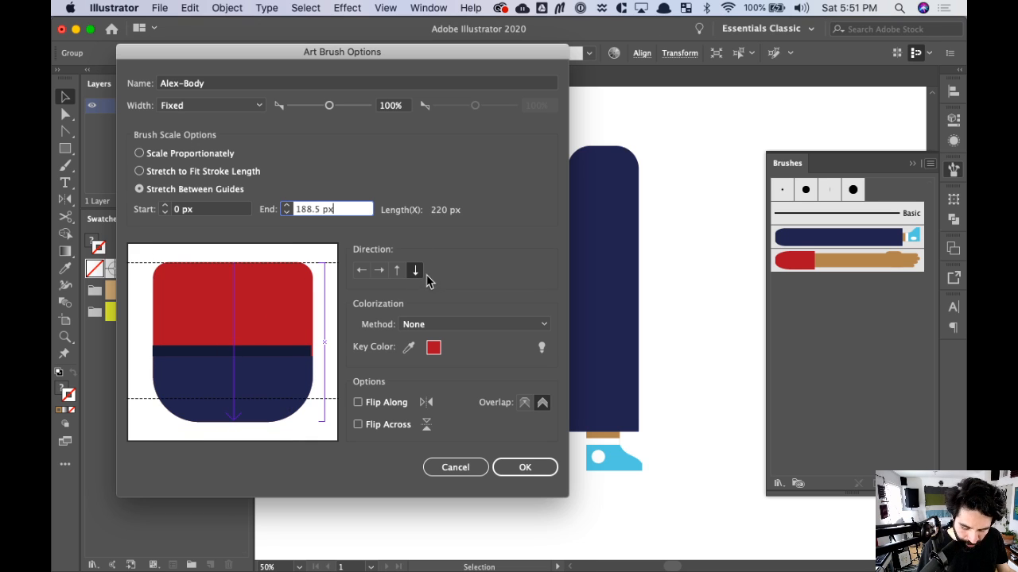
left_click(288, 212)
left_click(287, 214)
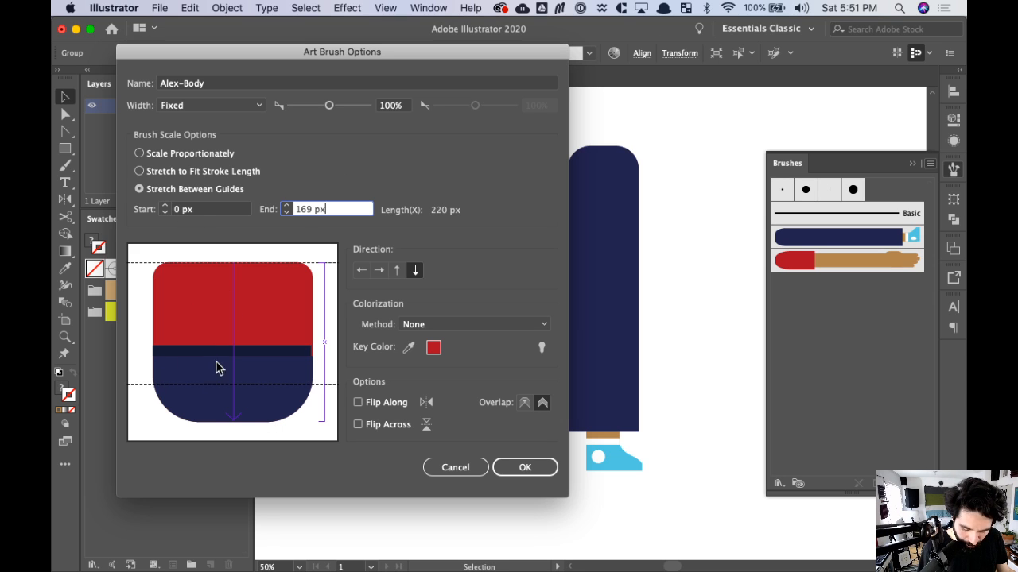
- Set the body brush's start guide to 21 px and create the brush
left_click(166, 205)
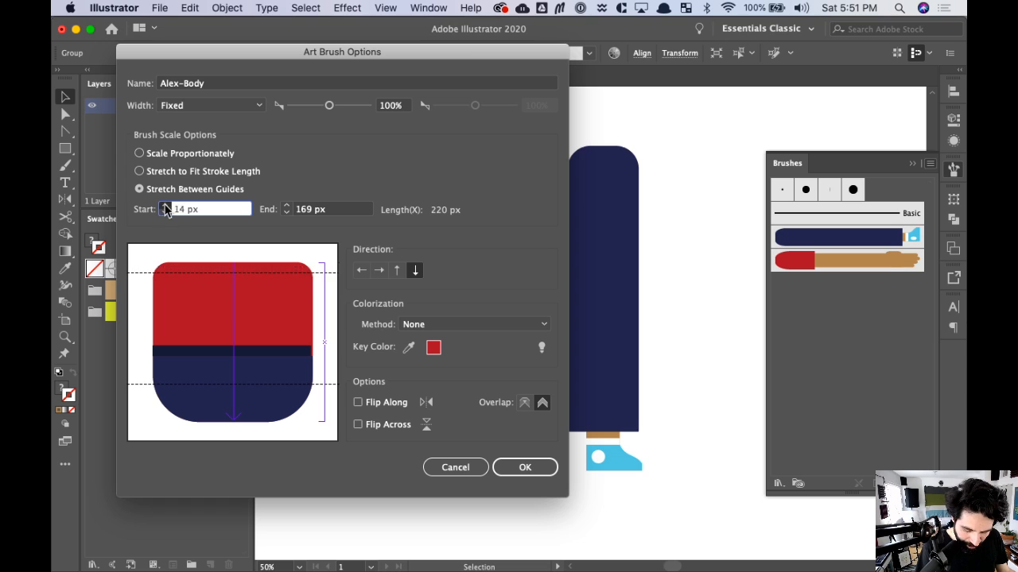
left_click(166, 205)
left_click(166, 205)
left_click(166, 205)
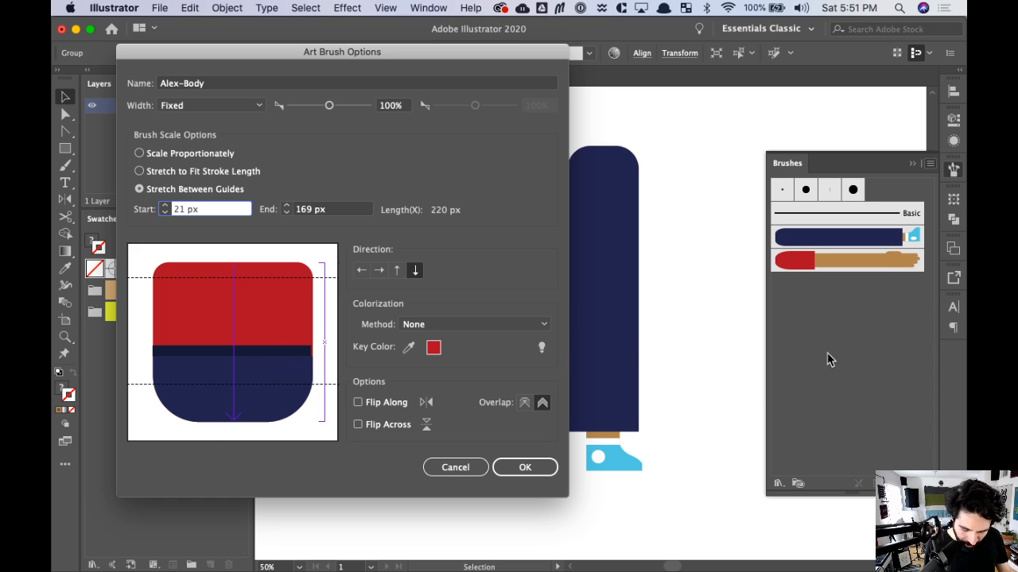
left_click(524, 468)
left_click(483, 388)
- Start a new art brush from the head group
left_click_drag(442, 373, 592, 418)
left_click_drag(470, 348, 470, 347)
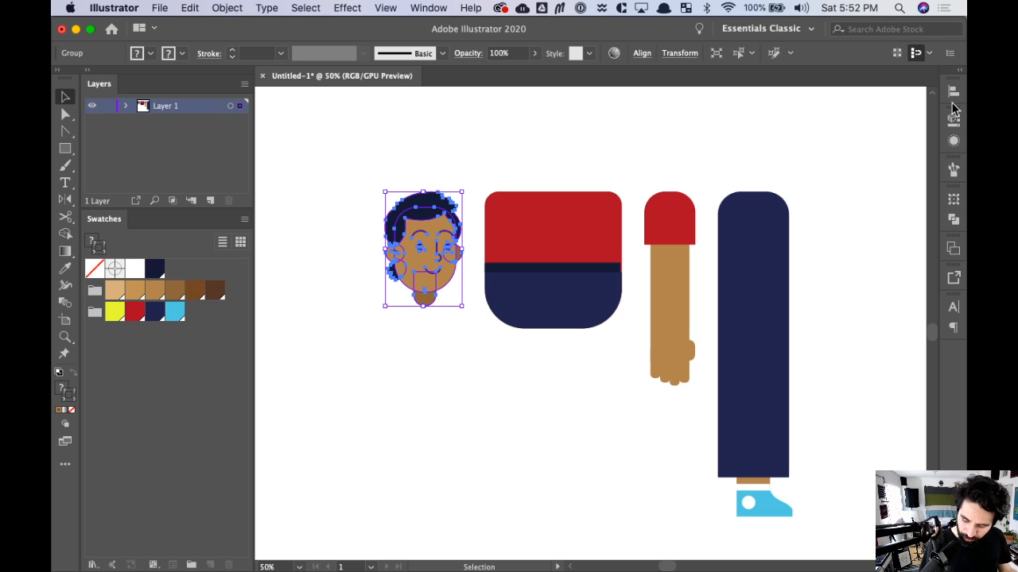
left_click(953, 170)
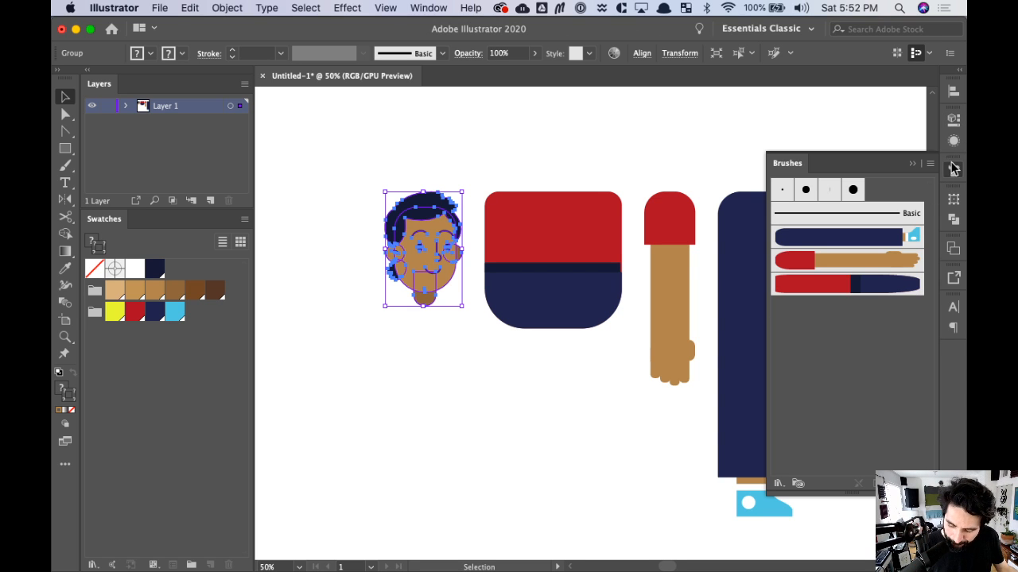
left_click(929, 165)
left_click(866, 167)
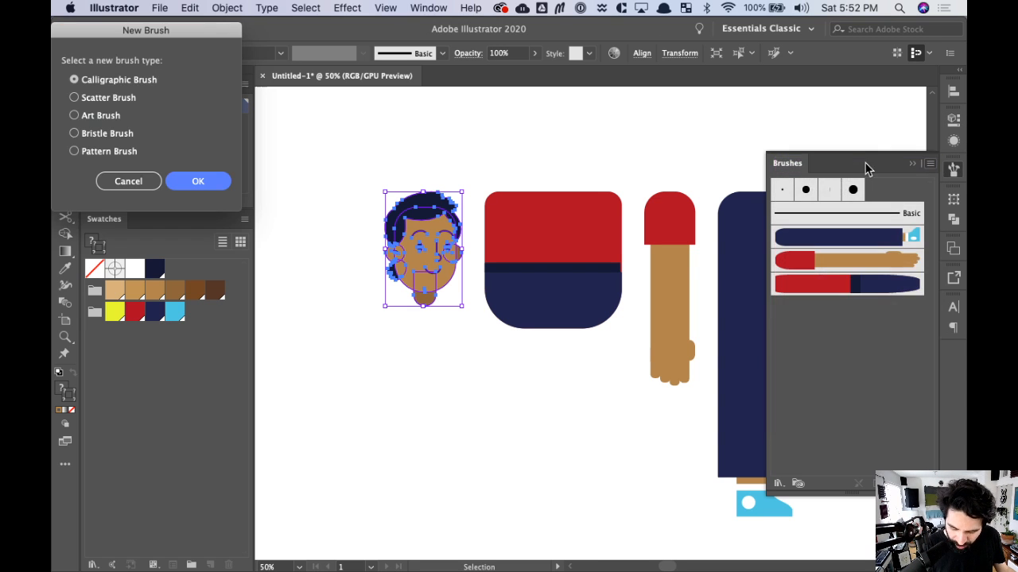
left_click(105, 117)
left_click(198, 180)
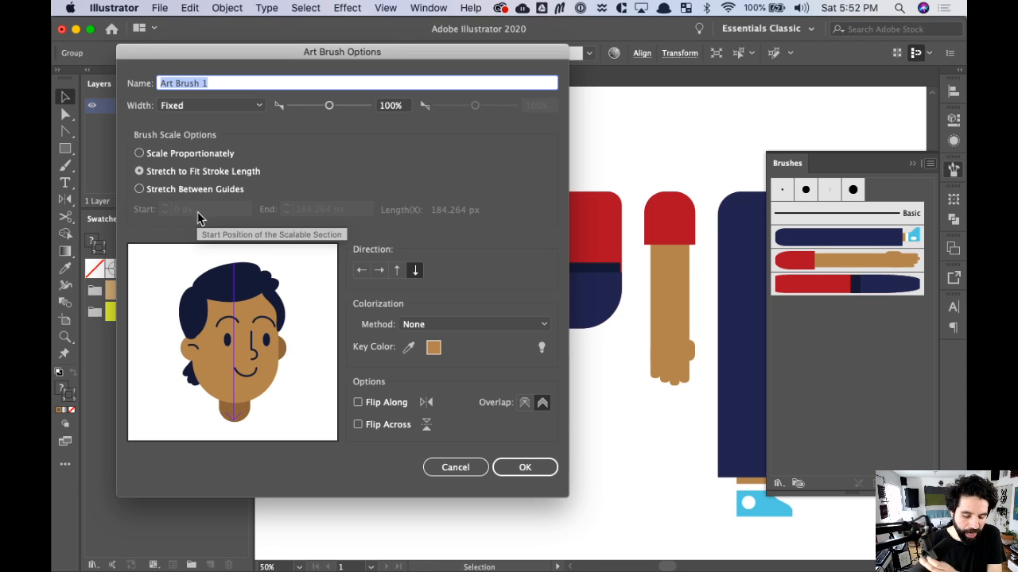
- Set the head brush to Scale Proportionately, name it Alex-Head 1, and create it
left_click(221, 156)
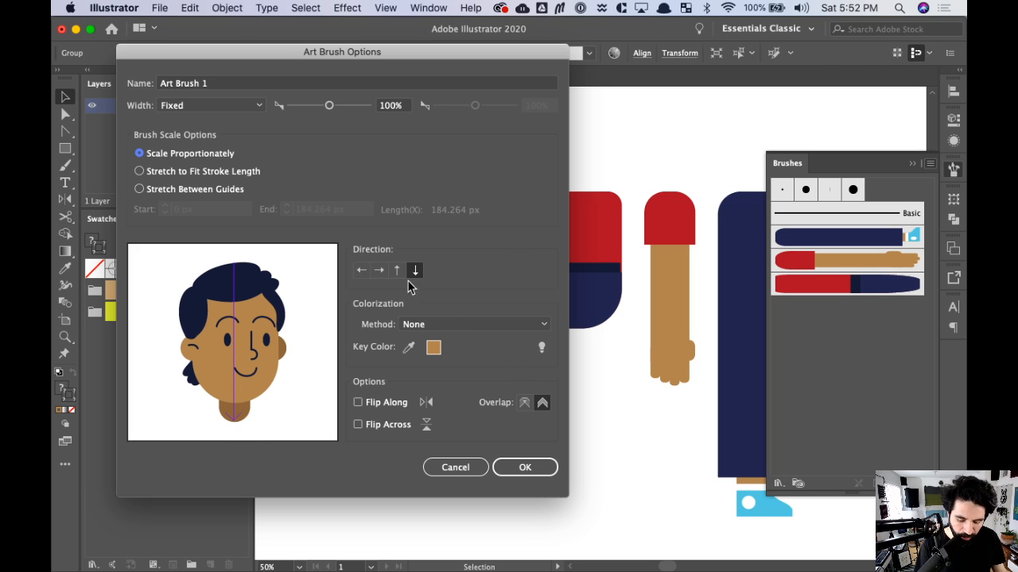
left_click(219, 83)
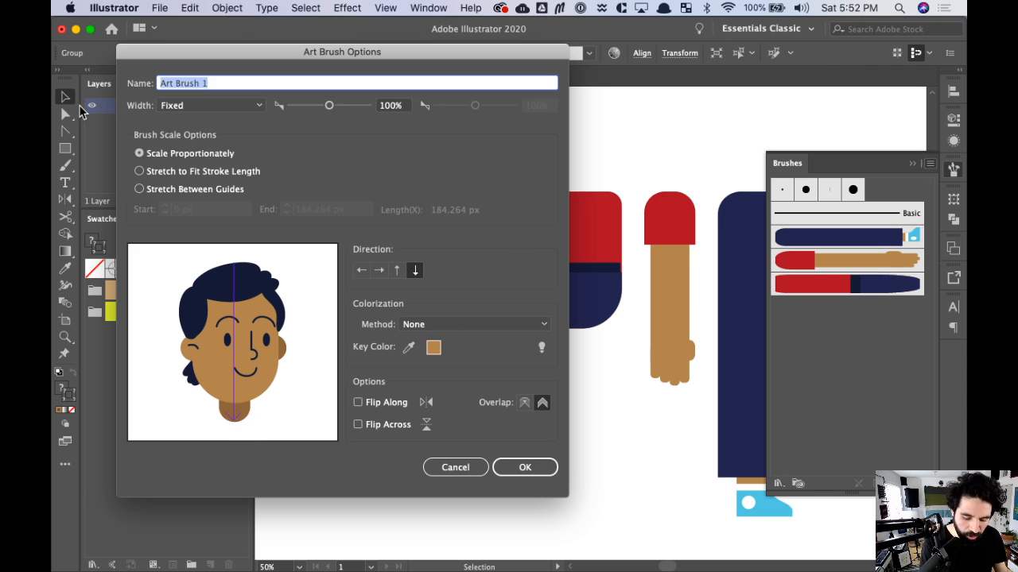
type("Alex-Head")
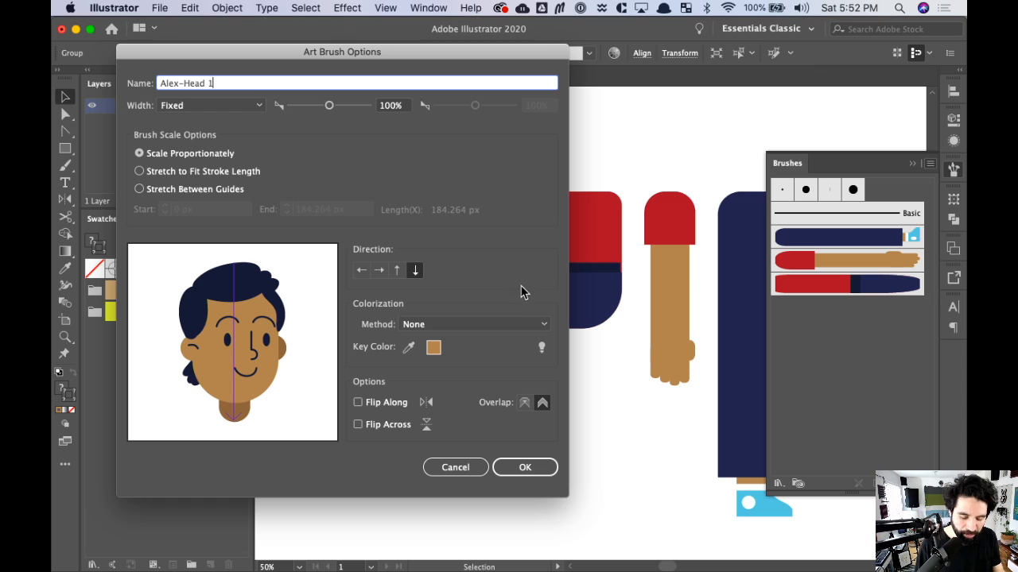
left_click(539, 467)
left_click(559, 451)
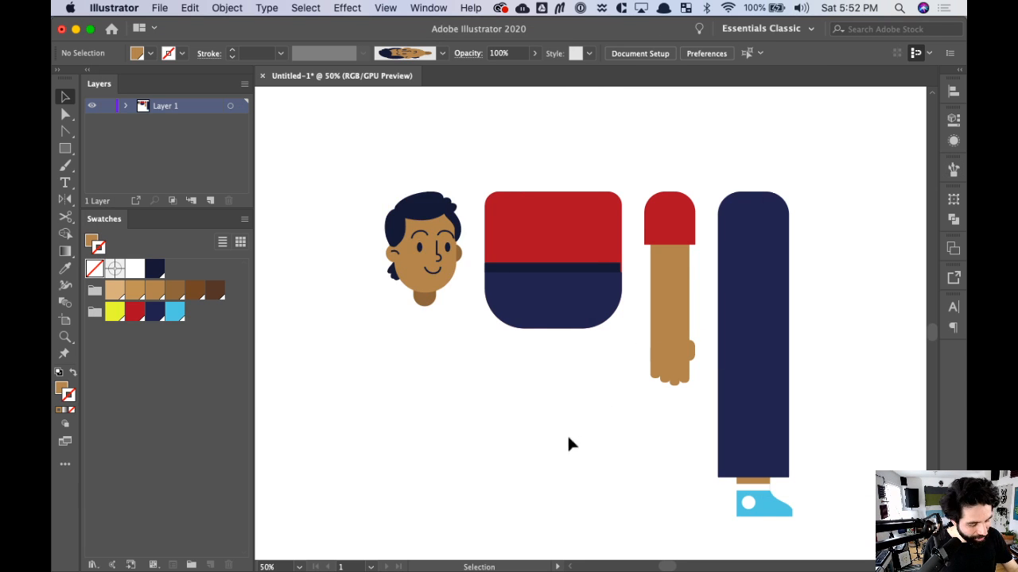
- Switch to the Paintbrush and undock the brush collection so it floats over the body parts beside the empty canvas area
key("super+minus")
key("super+minus")
left_click_drag(755, 346, 583, 322)
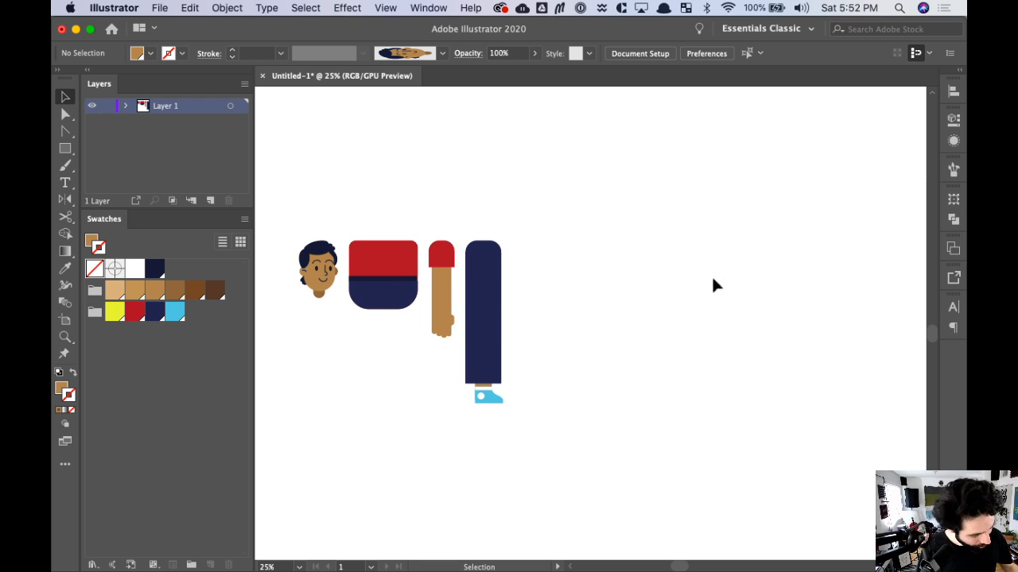
key("b")
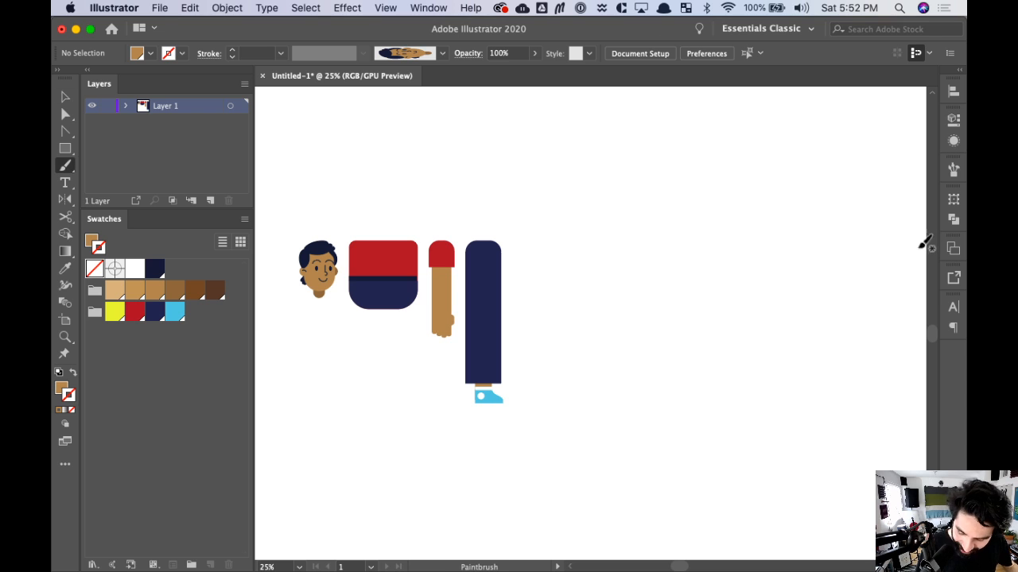
left_click(953, 169)
left_click_drag(867, 163, 453, 198)
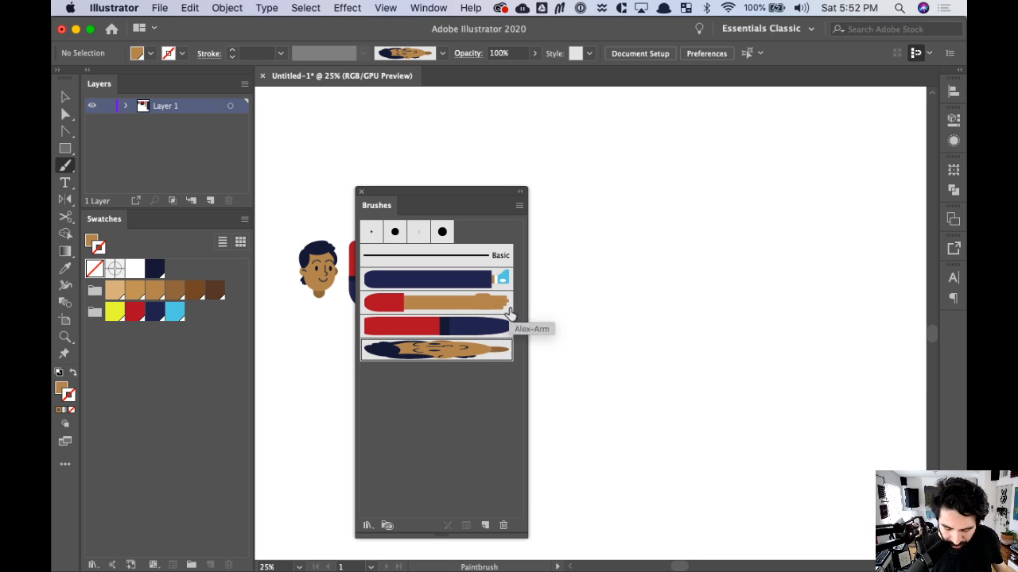
left_click(518, 205)
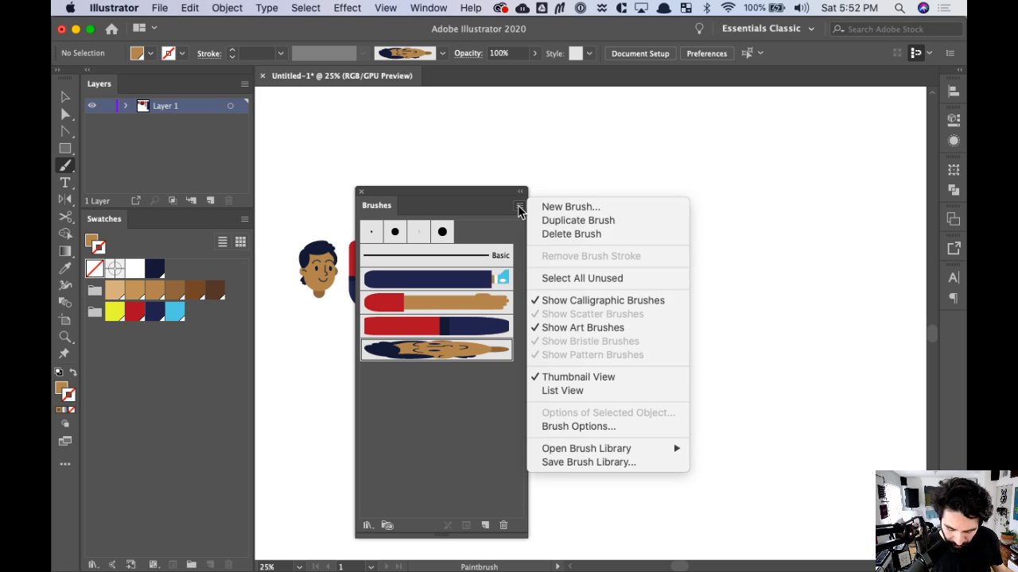
left_click(644, 391)
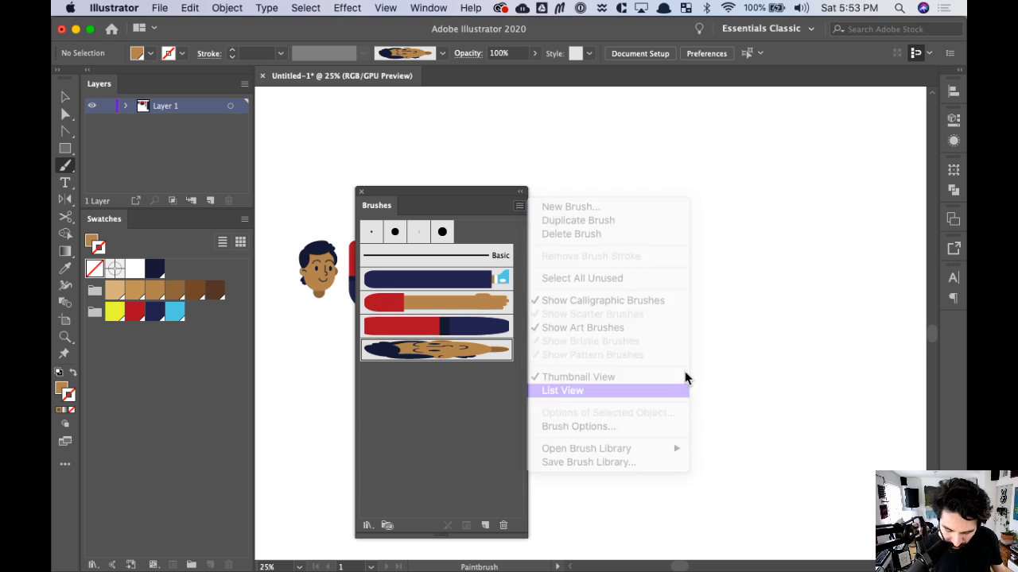
left_click(518, 205)
left_click(604, 379)
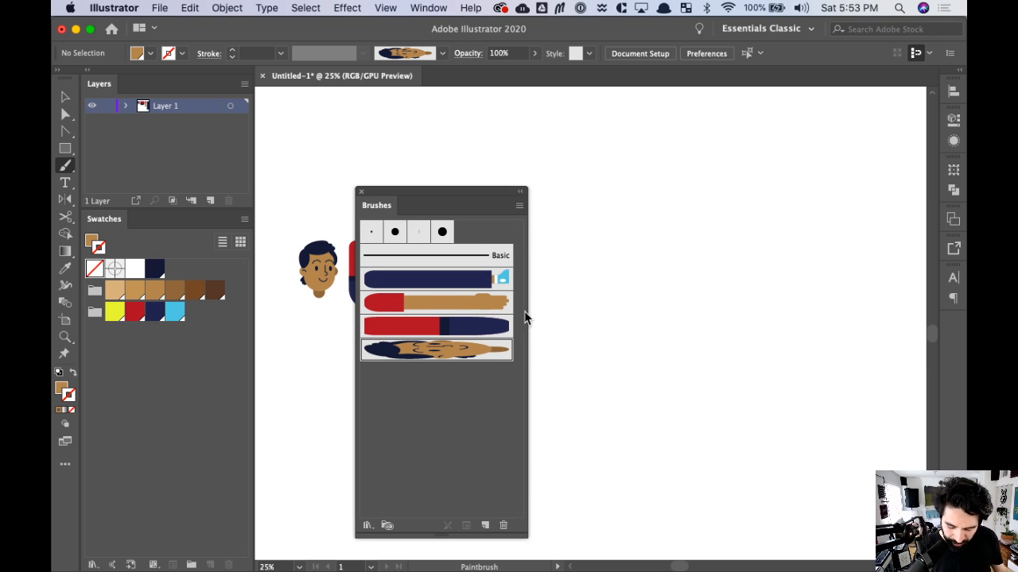
- Paint a short, slightly leaning torso on the empty canvas with the red-and-navy body brush and leave it deselected
left_click(492, 331)
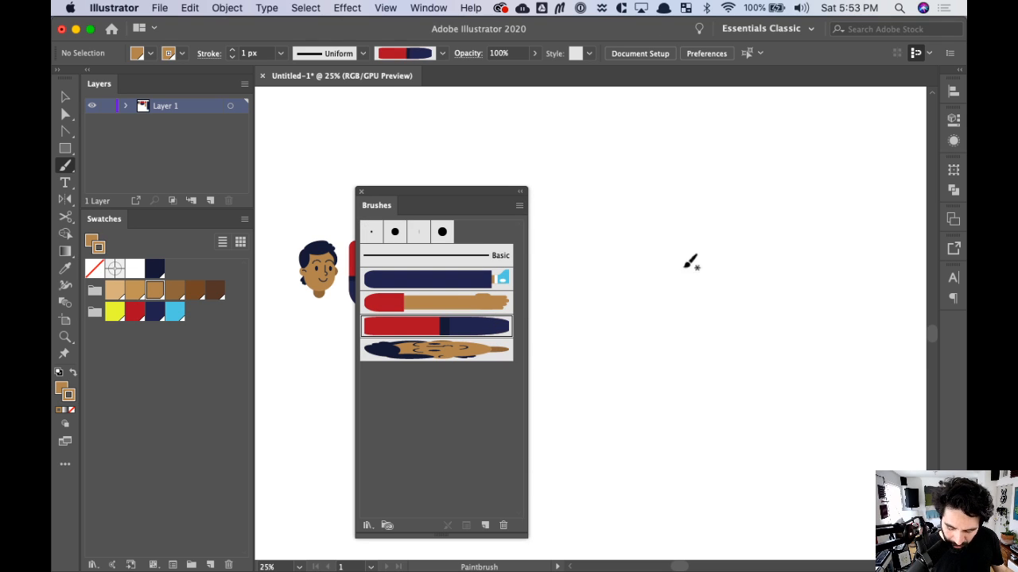
left_click_drag(692, 261, 693, 300)
key("super+z")
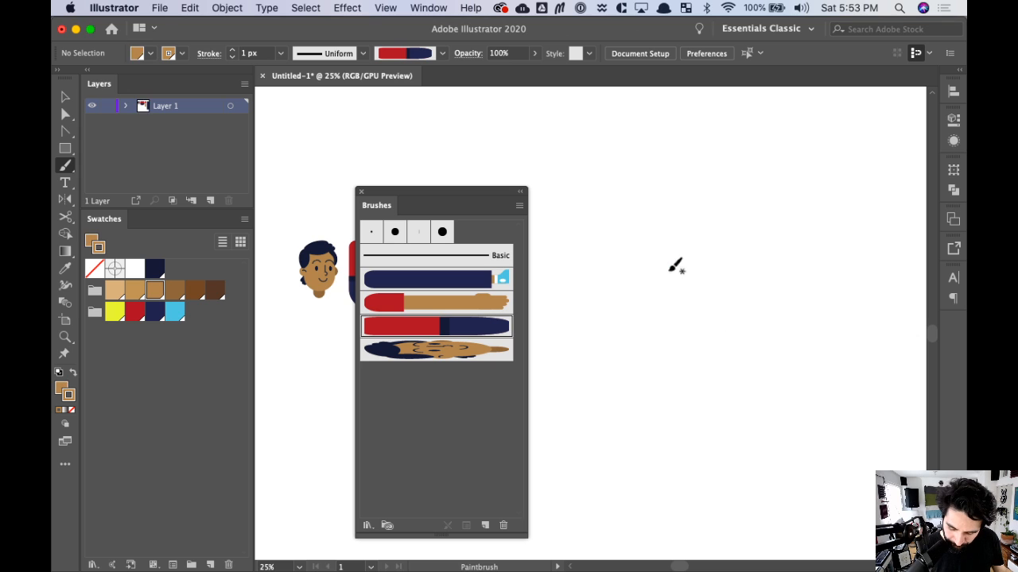
left_click_drag(673, 266, 684, 344)
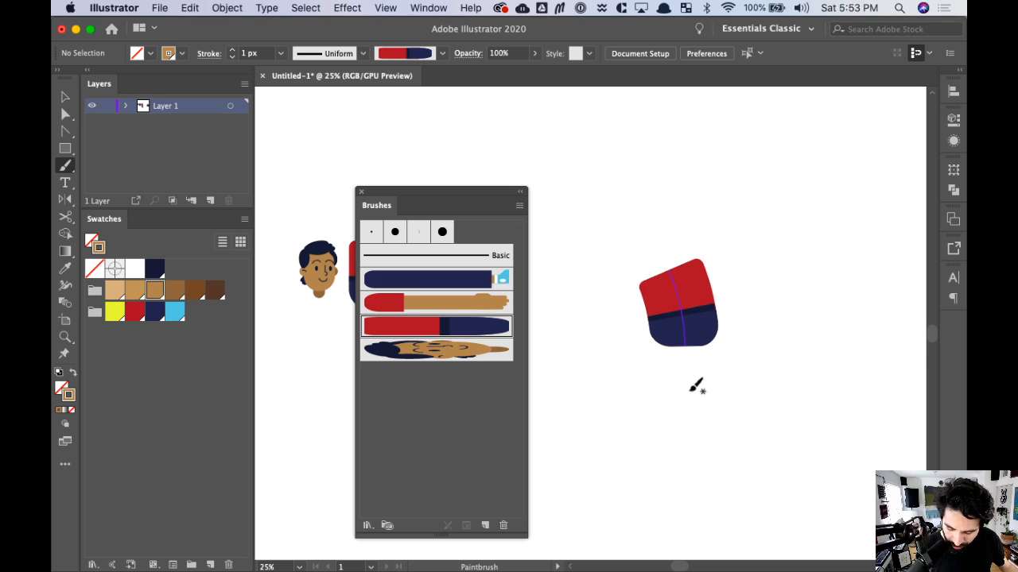
key("v")
left_click(716, 397)
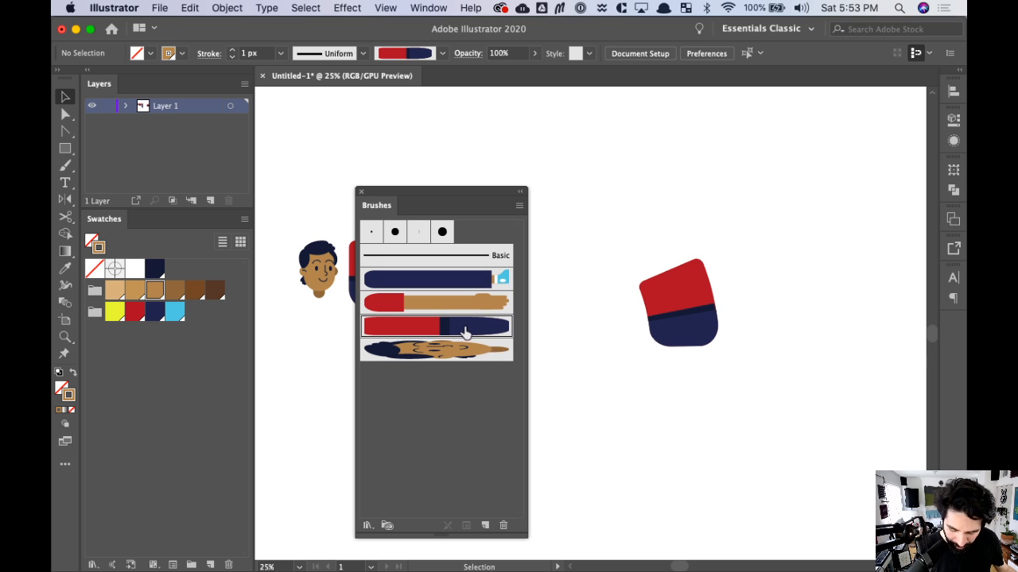
scroll(785, 368, "down", 2)
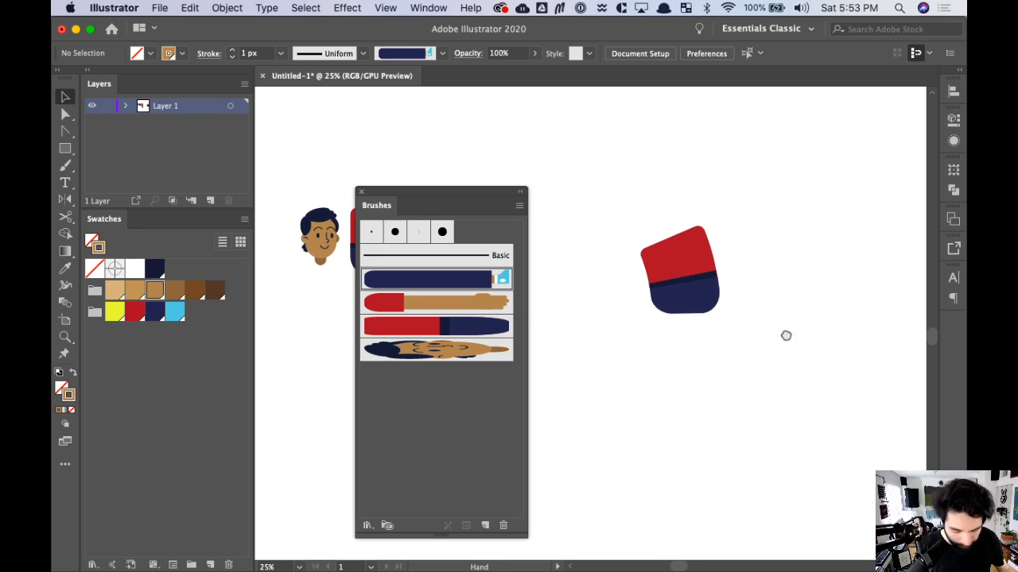
key("b")
mouse_move(680, 298)
left_mouse_down()
mouse_move(645, 402)
mouse_move(592, 453)
left_mouse_up()
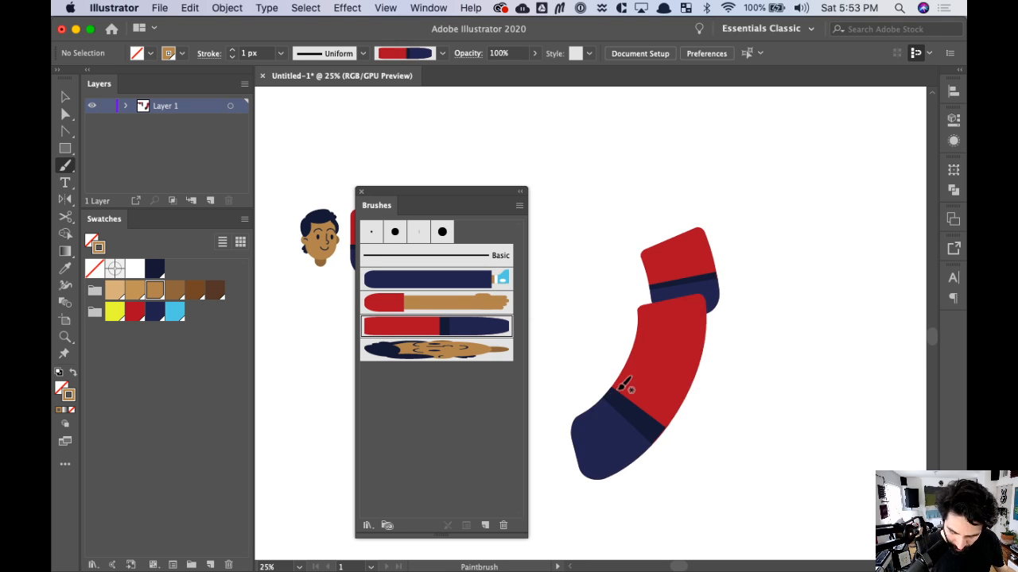
key("cmd+z")
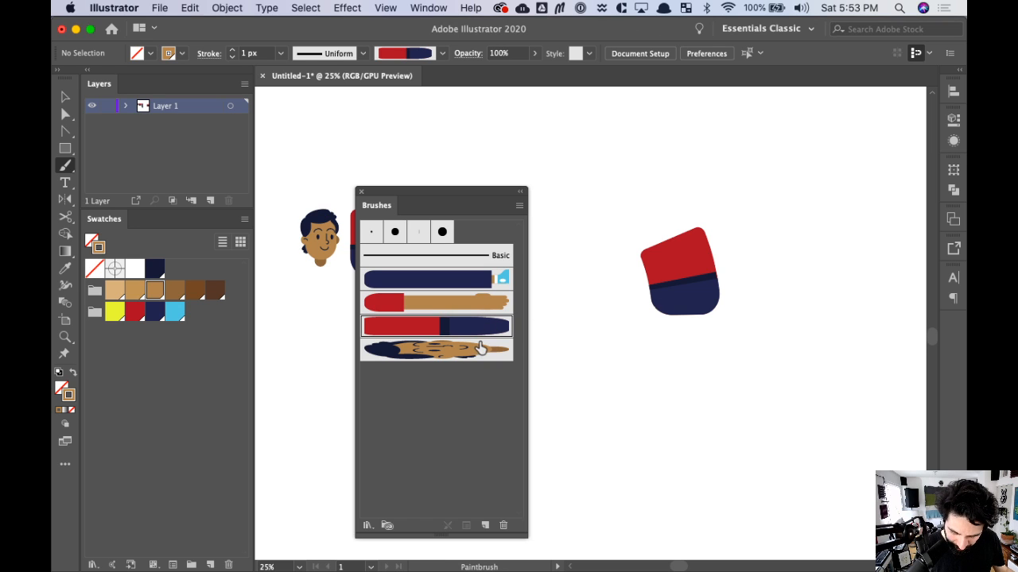
- Paint a back leg and a striding front leg from the hips with the leg brush, and shorten the back leg slightly
left_click(494, 280)
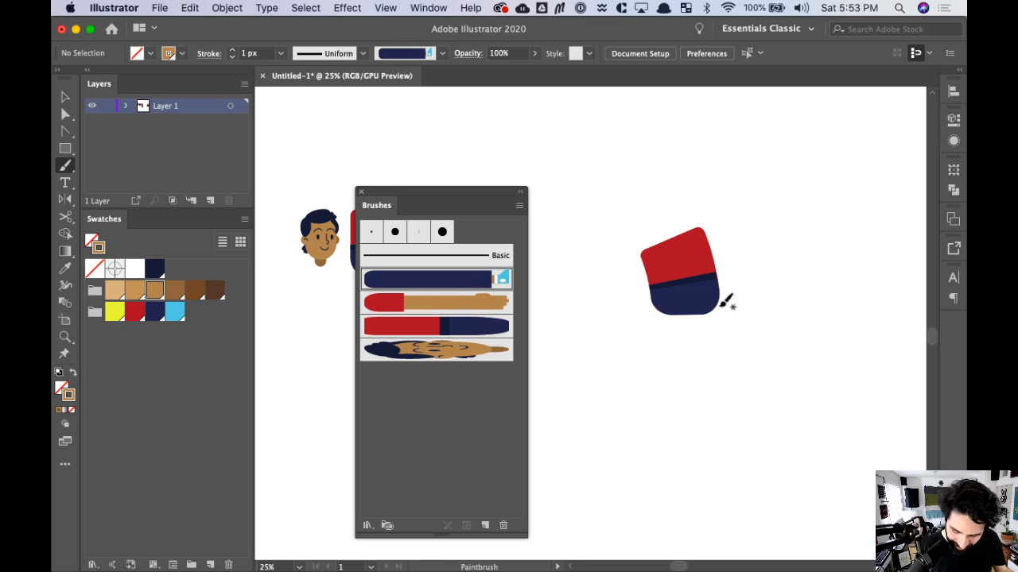
left_click_drag(660, 299, 588, 455)
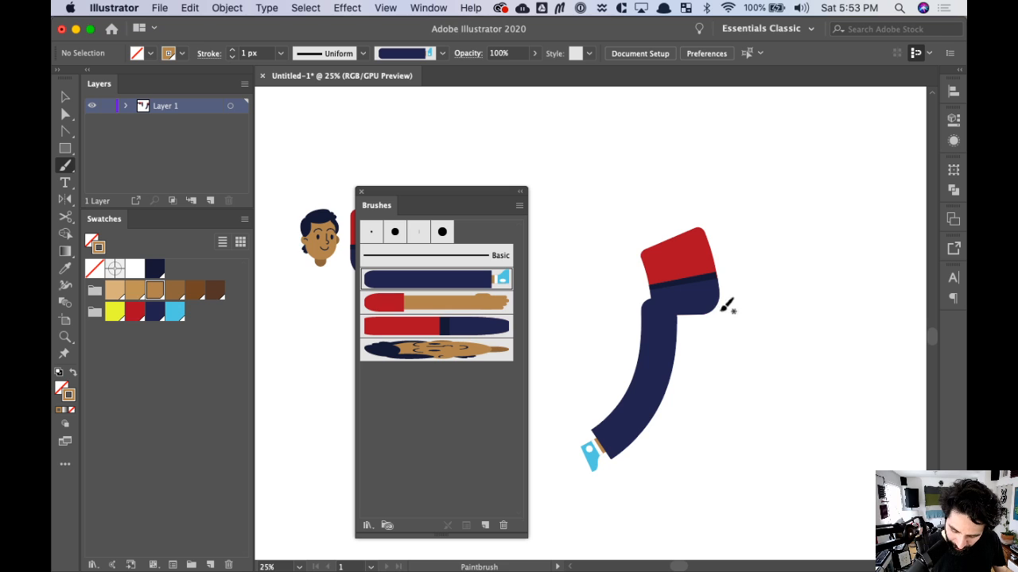
key("super+z")
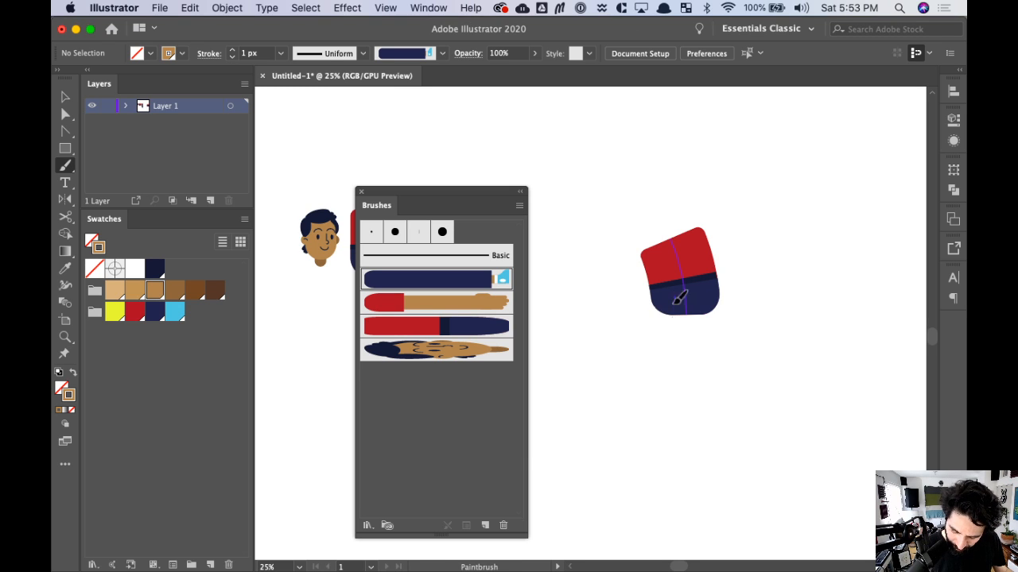
left_click_drag(677, 295, 574, 450)
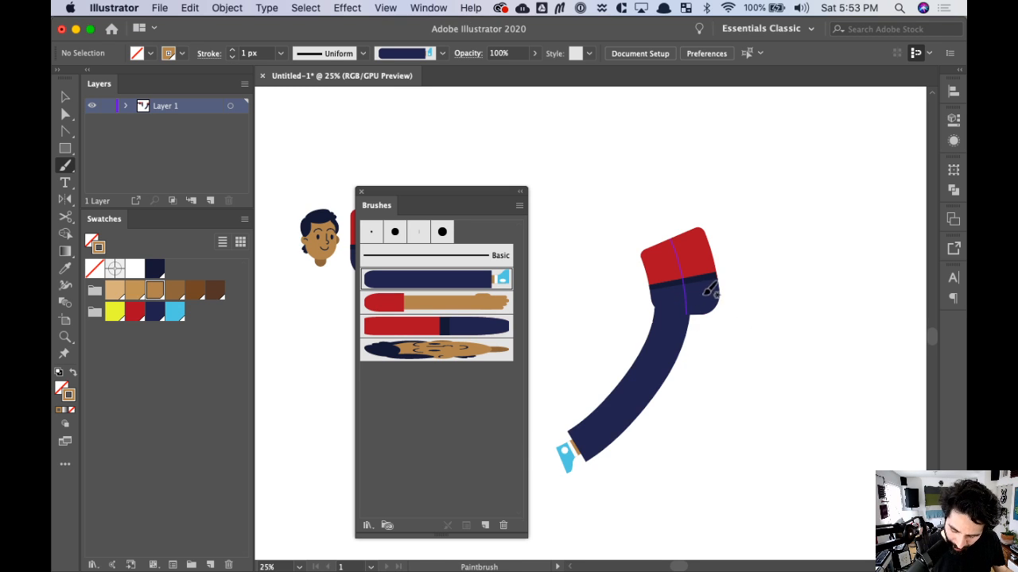
left_click_drag(703, 294, 759, 463)
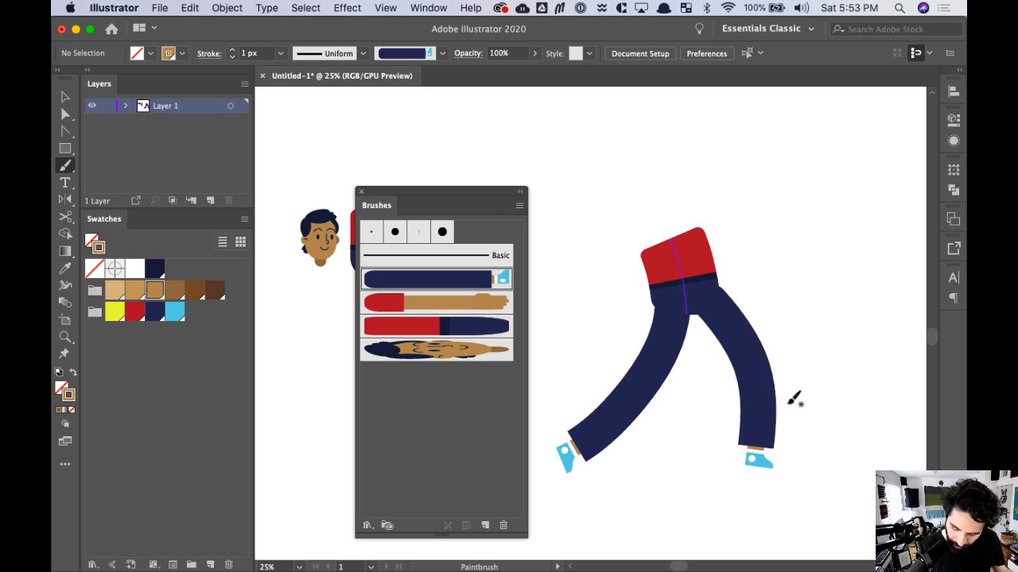
key("v")
left_click_drag(627, 474, 628, 450)
left_click(765, 411)
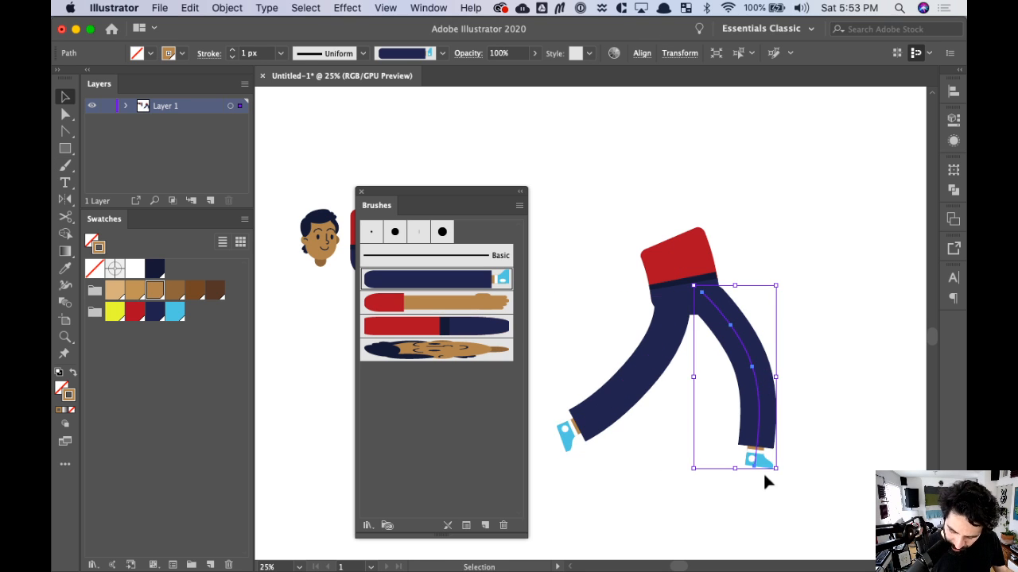
left_click_drag(776, 468, 803, 496)
left_click_drag(777, 419, 771, 411)
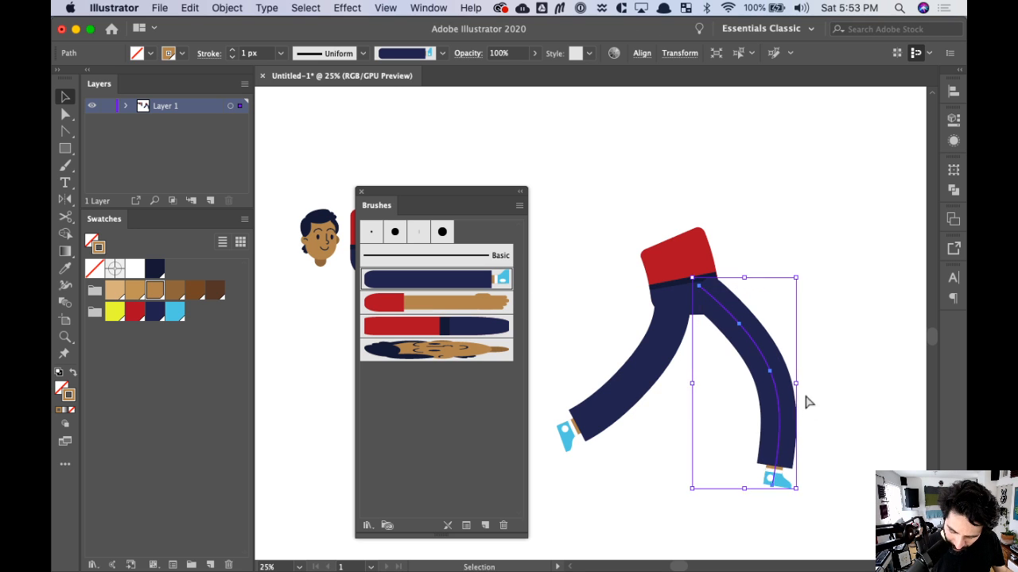
key("super+z")
key("super+z")
- Nudge the back leg one large increment left and one up so it lines up with the hip, then deselect it
key("z")
left_click_drag(545, 203, 846, 521)
key("space")
left_click_drag(647, 365, 834, 363)
left_click(662, 403)
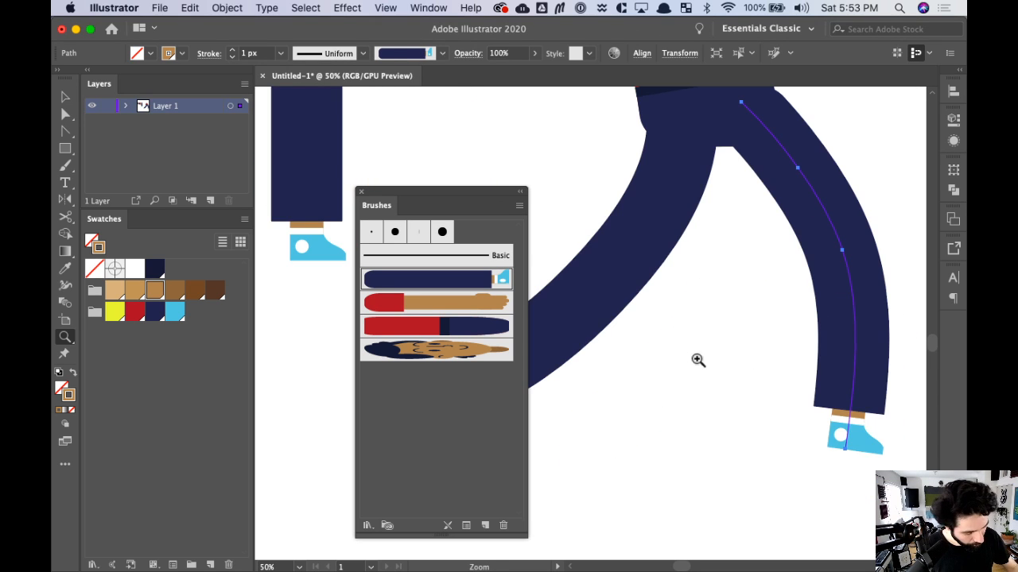
left_click(695, 357, "alt")
left_click(704, 370, "alt")
key("space")
left_click_drag(665, 339, 831, 322)
left_click_drag(695, 263, 862, 434)
key("v")
key("space")
left_click_drag(690, 319, 870, 321)
left_click(739, 330)
key("shift+Left")
key("shift+Up")
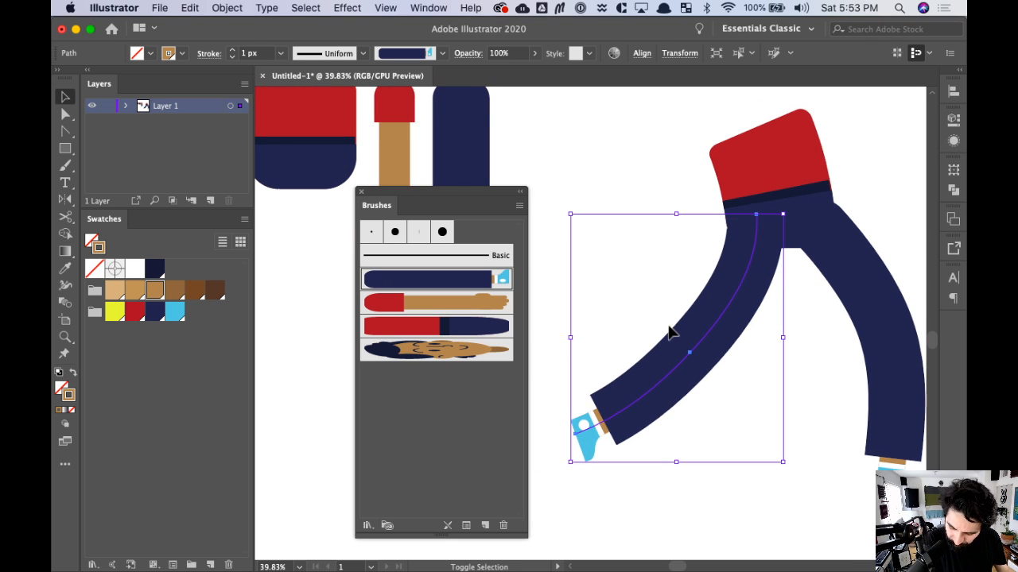
key("space")
left_click_drag(779, 314, 738, 435)
left_click(772, 171)
- Paint the back arm with the arm brush, curving outward and down from the torso's lower shoulder
key("space")
mouse_move(811, 210)
left_mouse_down()
mouse_move(829, 186)
mouse_move(816, 182)
left_mouse_up()
key("b")
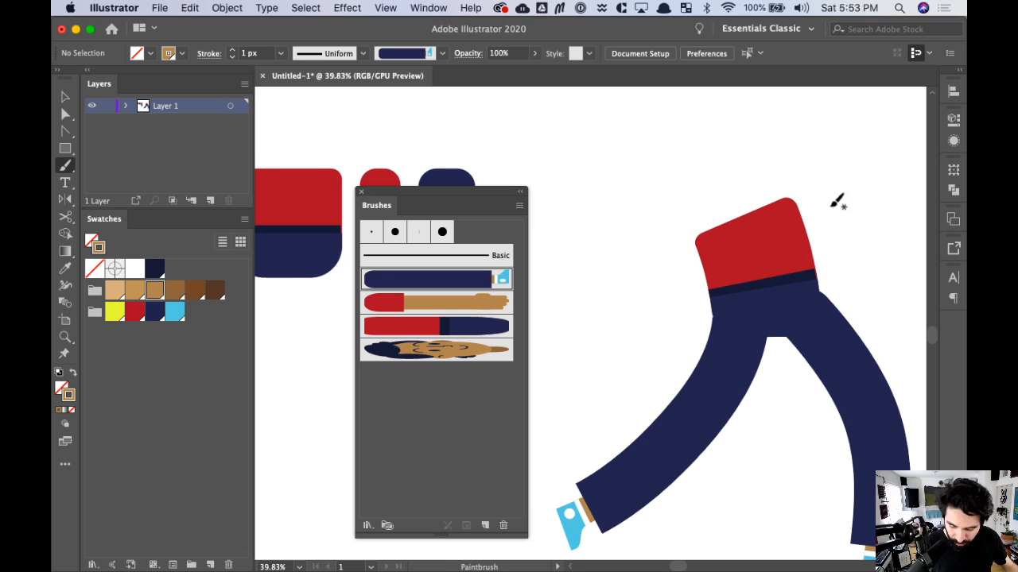
left_click(499, 306)
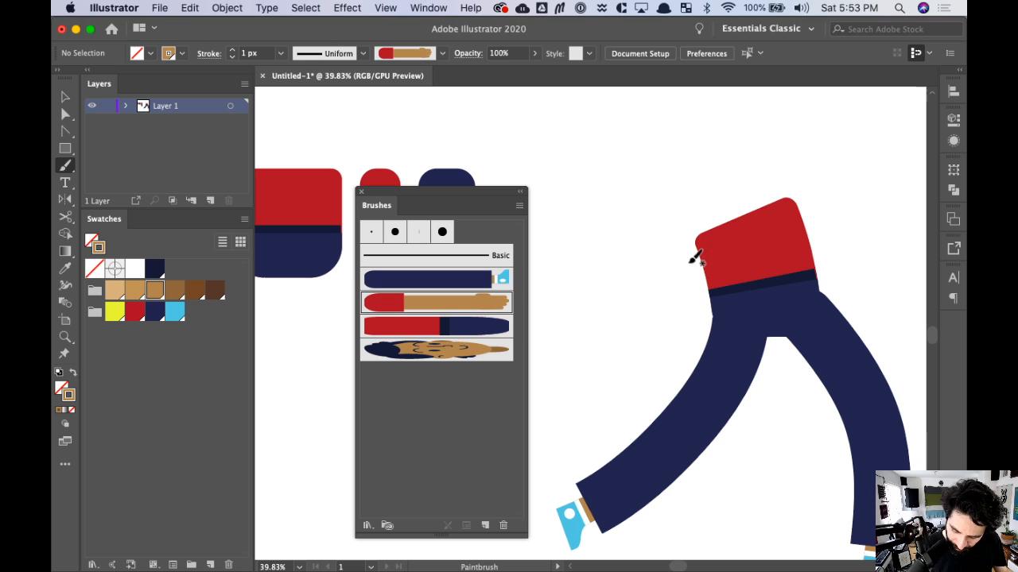
left_click_drag(713, 245, 584, 329)
- Paint the front arm with the arm brush, reaching outward from the torso's higher shoulder and curving up to a raised hand
scroll(790, 318, "right", 3)
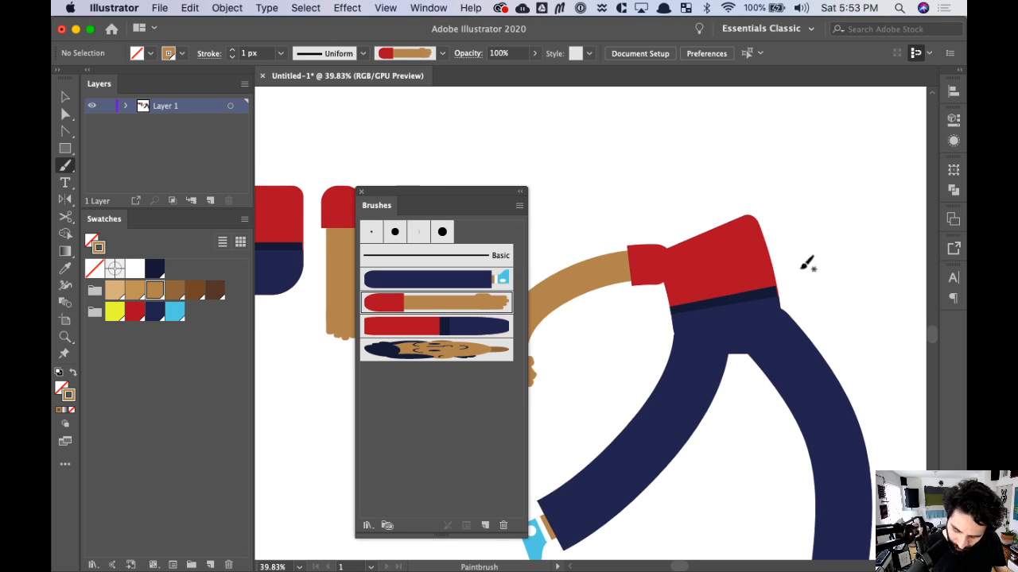
mouse_move(806, 250)
left_mouse_down()
mouse_move(747, 285)
mouse_move(769, 297)
mouse_move(828, 281)
left_mouse_up()
key("super+minus")
key("super+minus")
left_click_drag(767, 264, 832, 188)
key("super+z")
left_click_drag(821, 232, 831, 169)
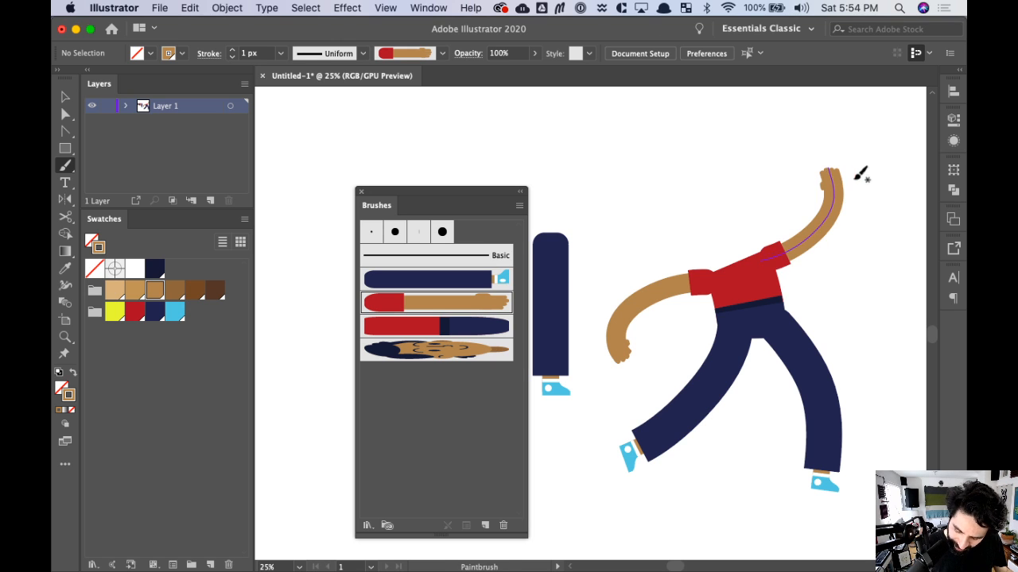
- Paint a tilted head with the Alex-Head 1 brush, from above the shoulders down into the collar, and select it
key("z")
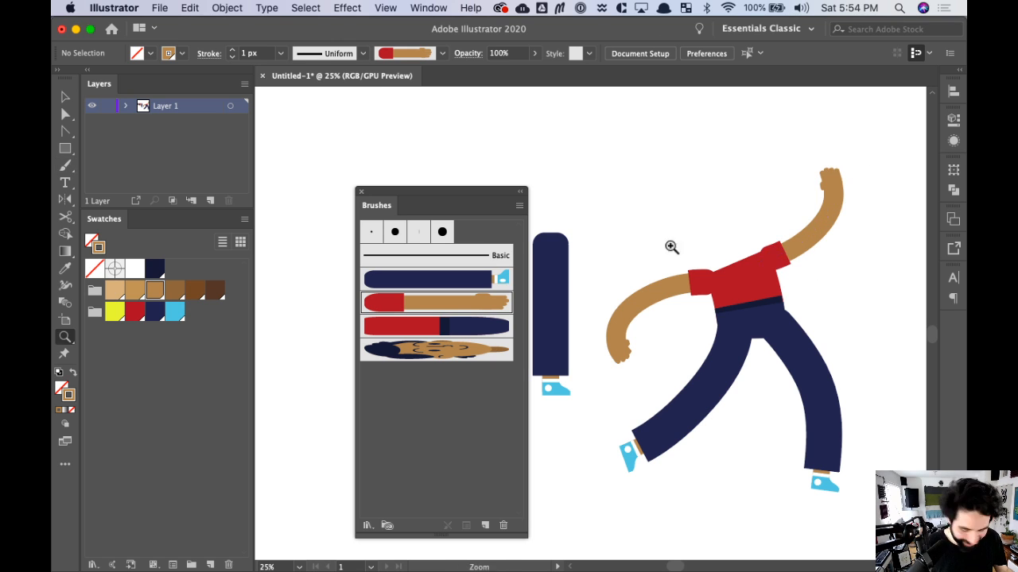
left_click_drag(691, 239, 810, 345)
key("v")
mouse_move(754, 294)
left_mouse_down()
mouse_move(841, 308)
mouse_move(842, 282)
left_mouse_up()
left_click(467, 347)
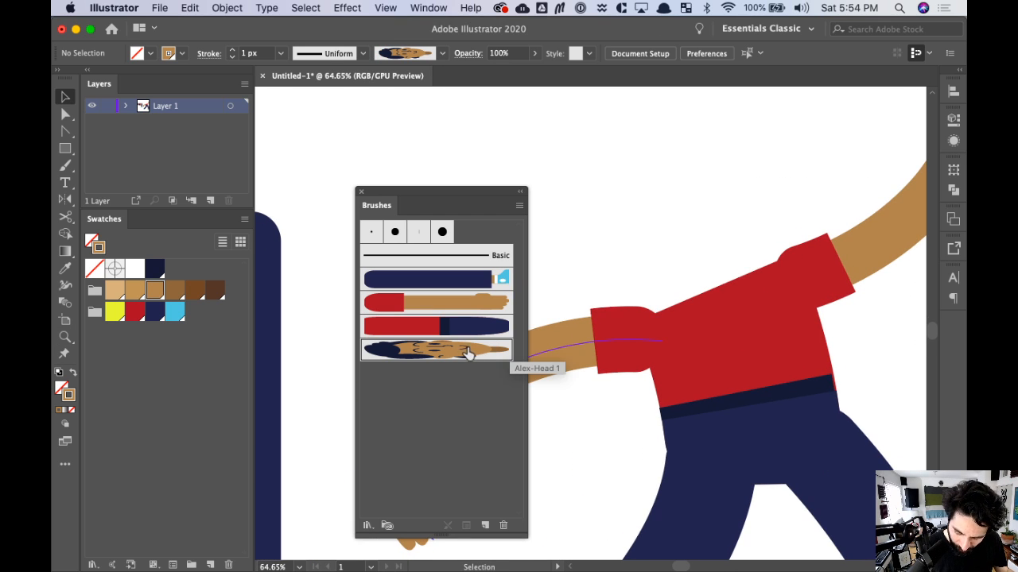
key("b")
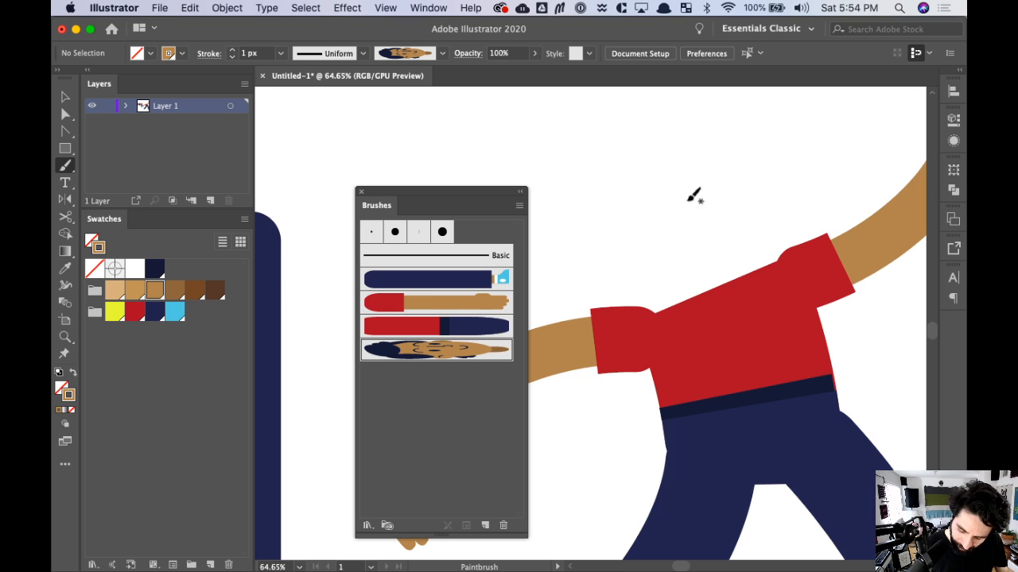
left_click_drag(689, 205, 731, 306)
key("v")
left_click(720, 246)
key("space")
left_click_drag(760, 387, 628, 402)
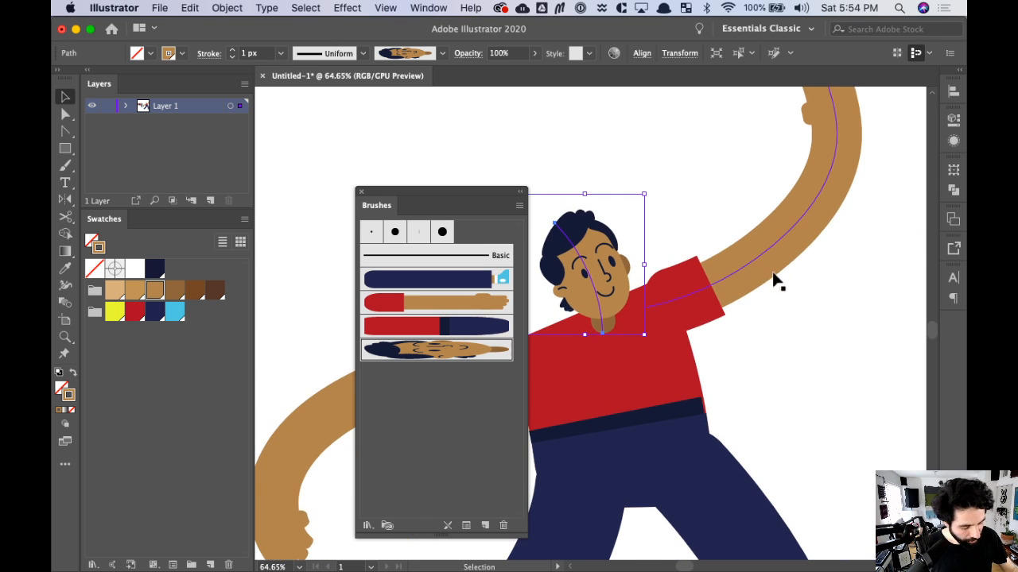
key("super+minus")
key("super+minus")
left_click(724, 274)
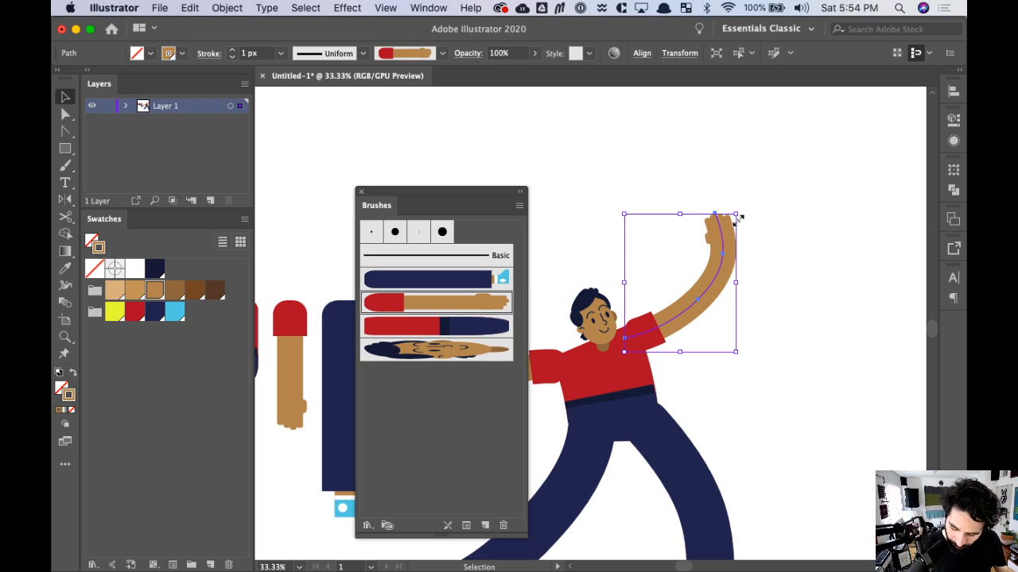
left_click_drag(739, 211, 813, 143)
key("super+z")
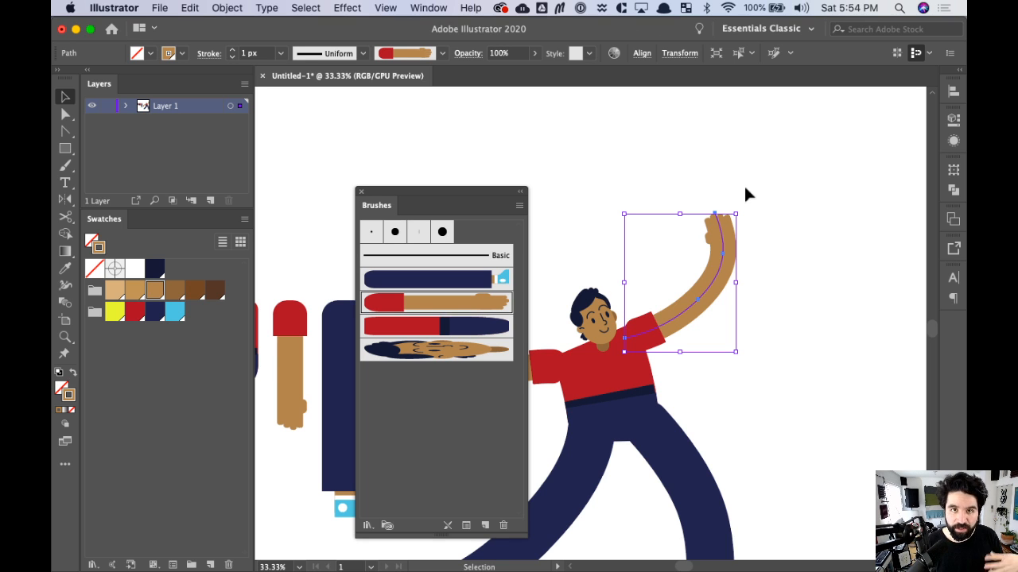
key("z")
left_click_drag(668, 194, 785, 355)
key("v")
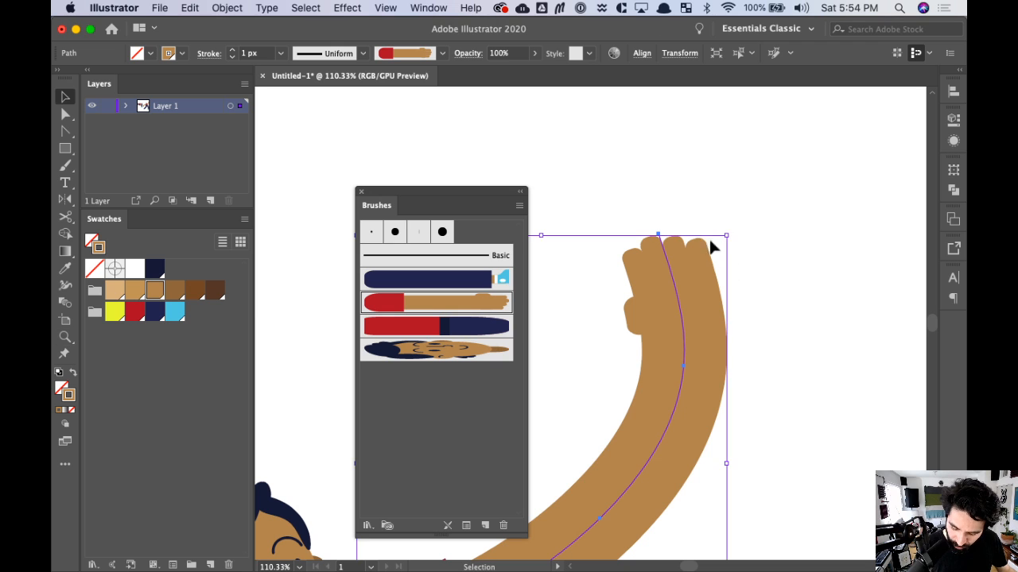
left_click_drag(728, 236, 840, 133)
key("super+z")
key("space")
left_click_drag(699, 282, 914, 123)
key("super+minus")
key("super+minus")
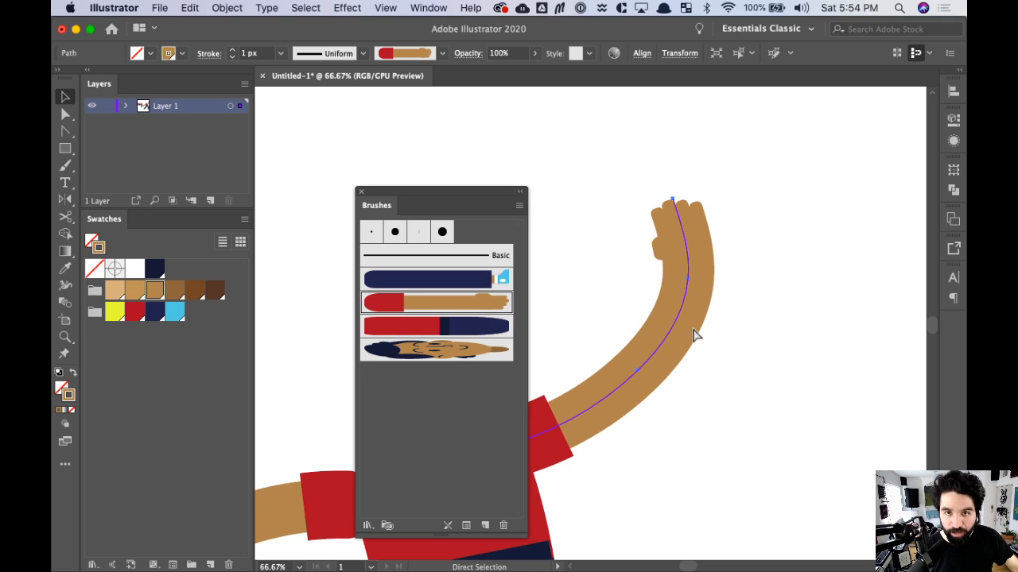
key("super+minus")
- Enlarge the painted head slightly and shift it a little left so the neck sits between the shoulders
key("space")
left_click_drag(700, 323, 863, 283)
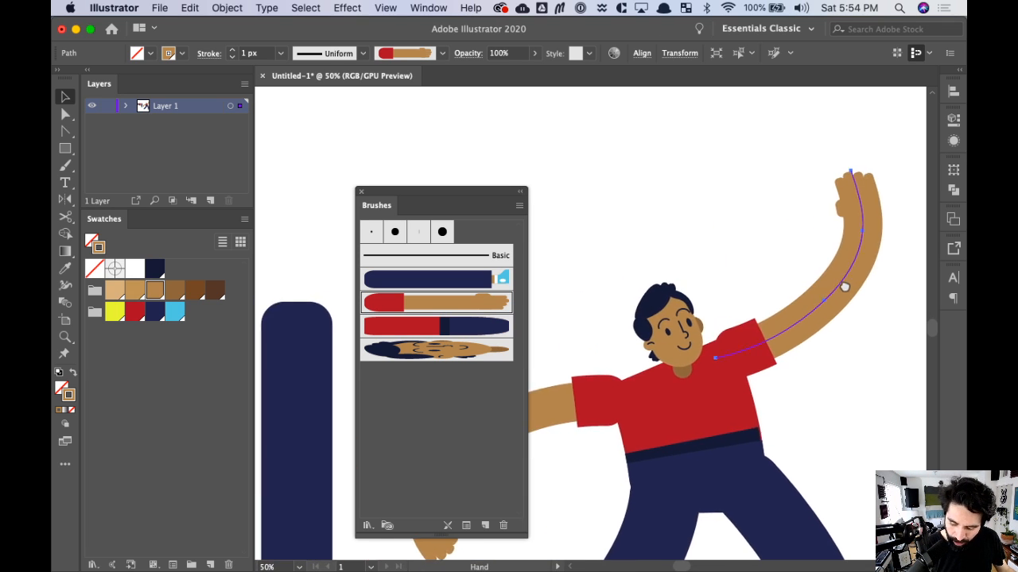
left_click(685, 332)
left_click(602, 258)
key("z")
left_click_drag(601, 260, 764, 405)
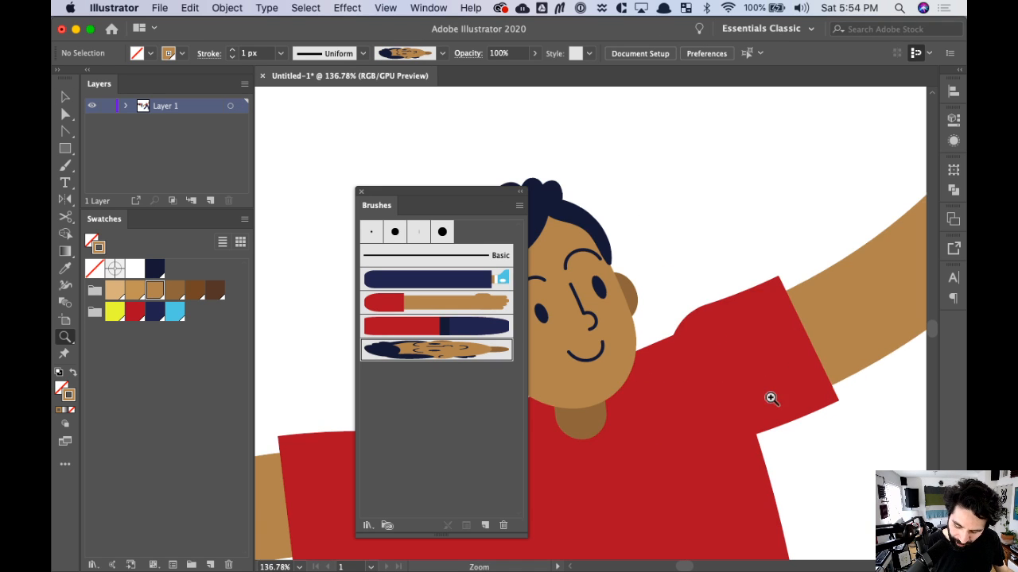
key("v")
key("space")
left_click_drag(650, 308, 822, 310)
left_click(732, 302)
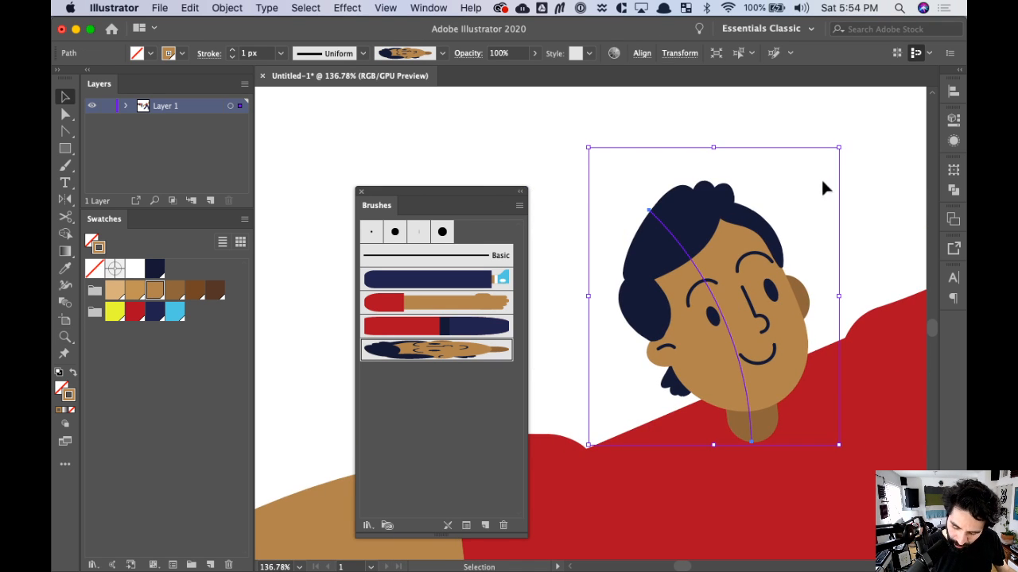
left_click_drag(841, 148, 865, 116)
left_click_drag(792, 332, 764, 337)
key("super+minus")
key("super+minus")
key("super+minus")
key("super+minus")
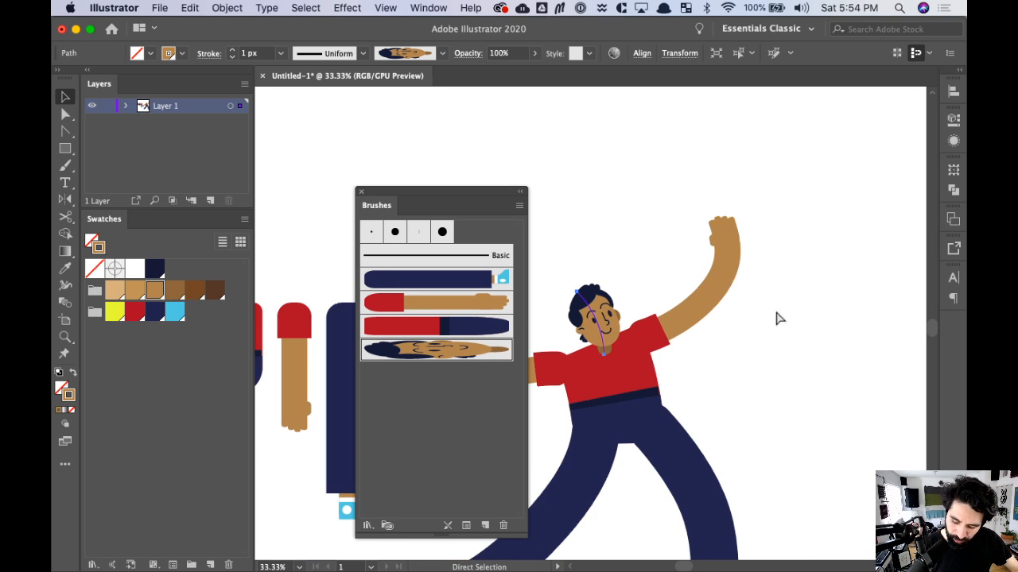
- Move the back arm inward so its sleeve overlaps the torso's lower shoulder
key("space")
left_click_drag(717, 334, 833, 293)
key("super+space")
left_click_drag(627, 192, 808, 391)
left_click_drag(823, 256, 826, 258)
left_click_drag(674, 159, 663, 164)
left_click(645, 426)
left_click_drag(722, 405, 820, 315)
left_click_drag(741, 312, 765, 312)
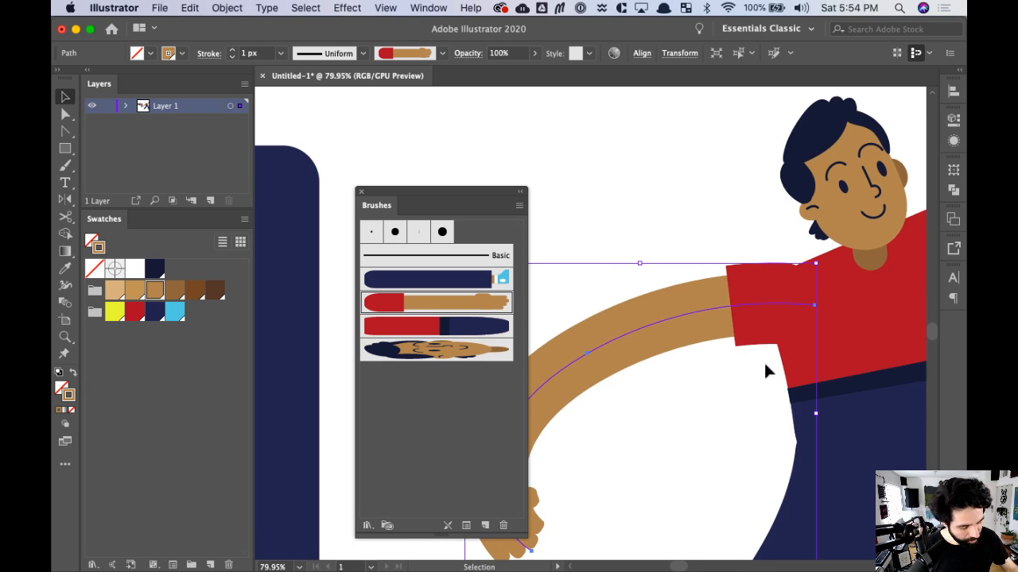
- Nudge the raised front arm slightly up and left so its sleeve lines up with the torso's higher shoulder
key("super+minus")
key("super+minus")
left_click(819, 203)
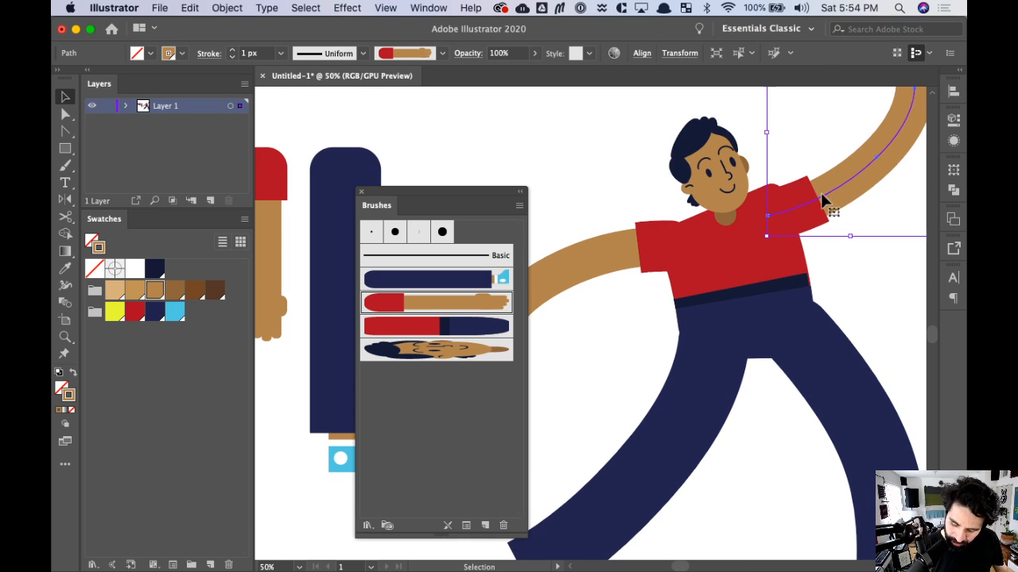
key("Left")
key("Up")
key("Up")
key("Up")
key("Up")
key("Left")
left_click(647, 256)
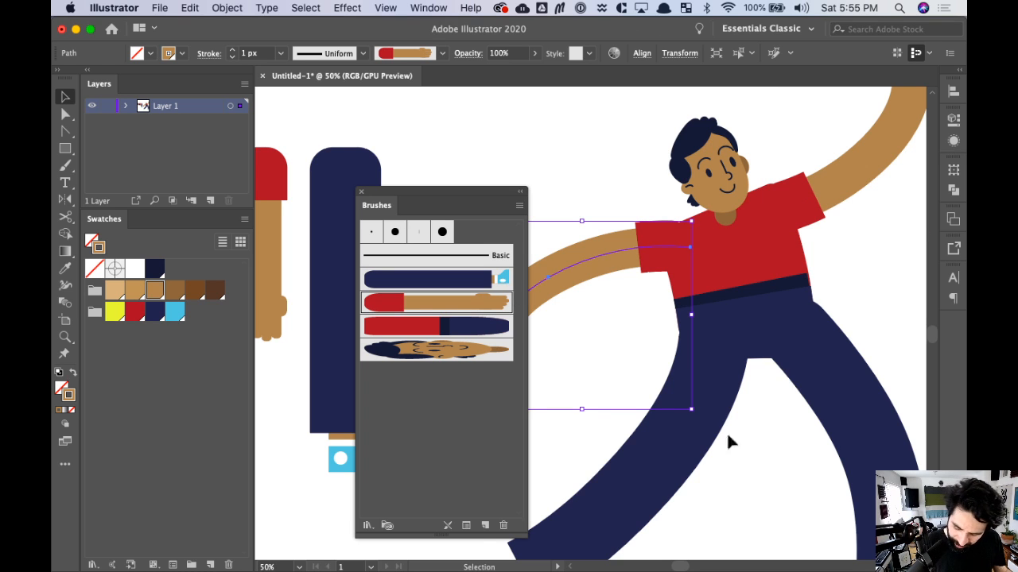
- Nudge the back leg slightly left and up so its upper edge lines up with the torso's hip
left_click(628, 457)
key("Left")
key("Left")
key("Left")
key("Left")
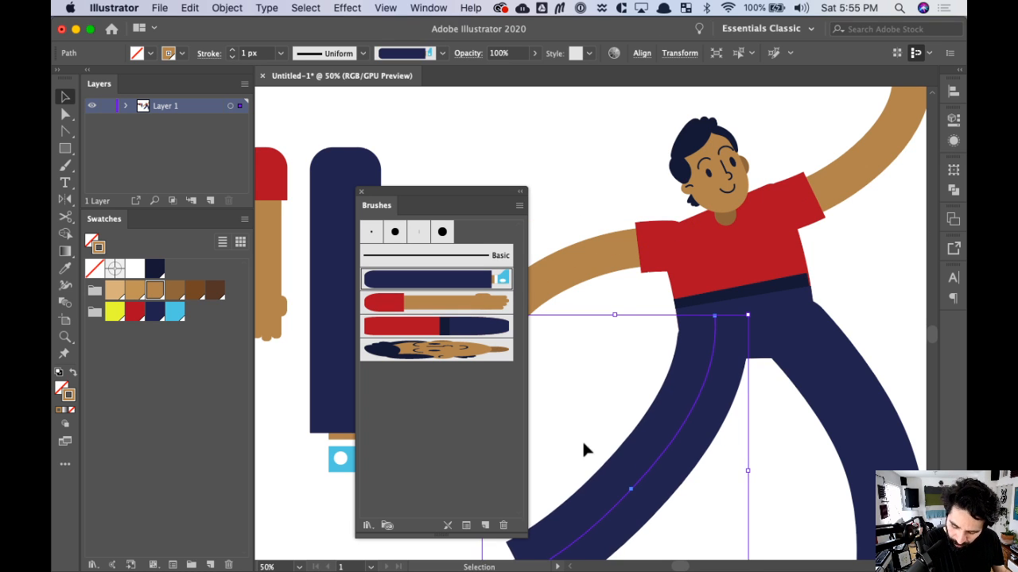
key("Up")
key("Up")
key("Left")
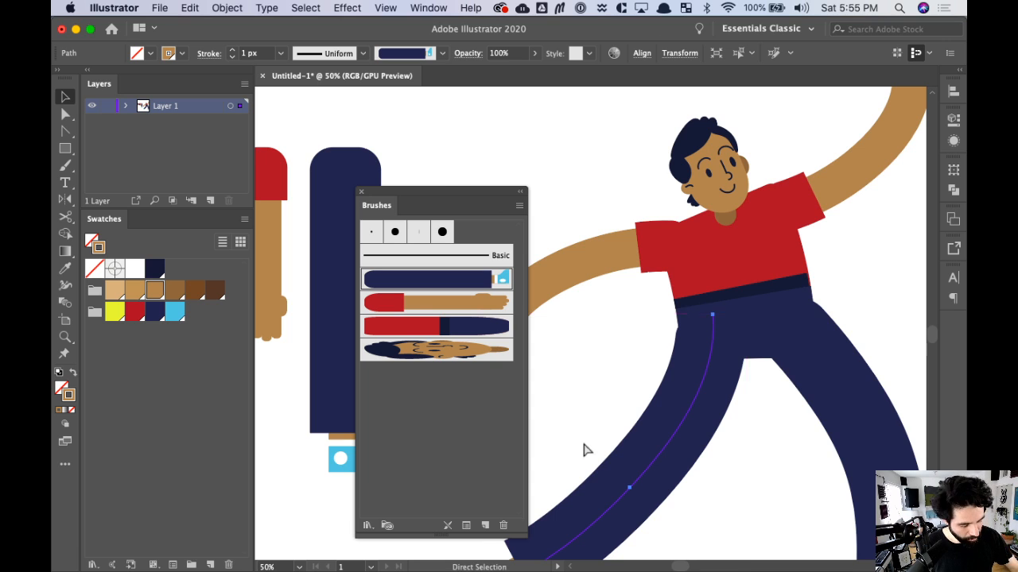
- Deselect the artwork and close the floating Brushes window, leaving the finished figure unobstructed beside the flat body parts
key("super+minus")
key("super+minus")
key("super+minus")
left_click(794, 306)
key("space")
left_click_drag(755, 283, 840, 286)
key("super+space")
left_click_drag(613, 184, 886, 427)
scroll(787, 269, "left", 5)
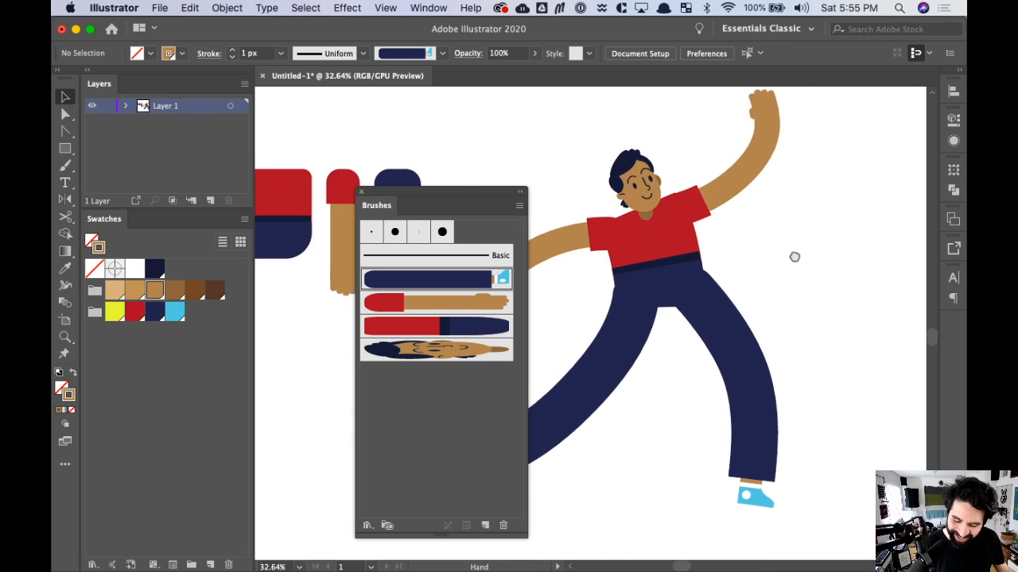
left_click(361, 191)
key("space")
mouse_move(827, 302)
left_mouse_down()
mouse_move(808, 307)
mouse_move(824, 304)
mouse_move(816, 338)
mouse_move(790, 294)
left_mouse_up()
key("super+minus")
key("super+minus")
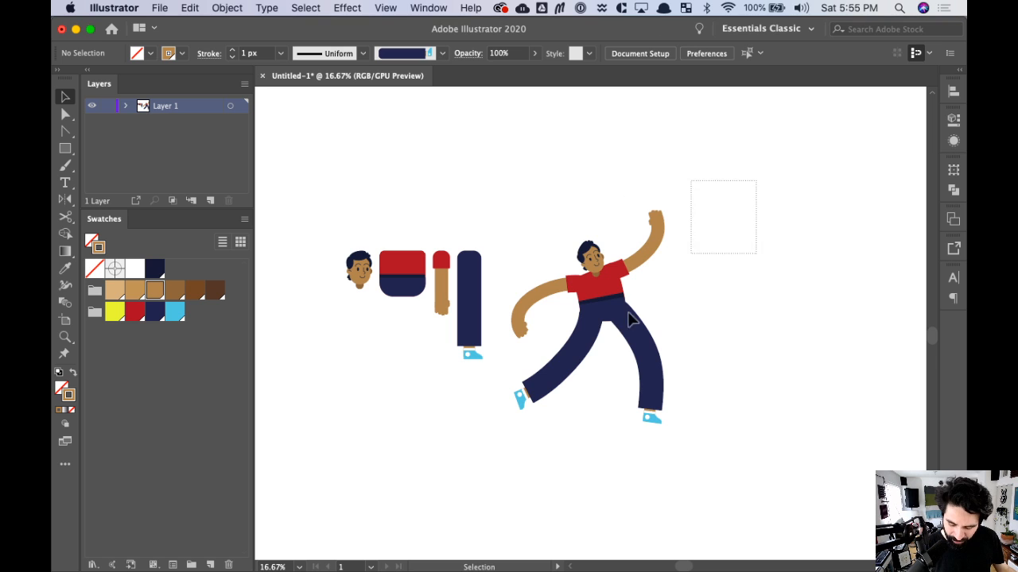
- Duplicate the whole painted character, placing the copy to the right of the original, and deselect it
left_click(632, 318)
left_click_drag(632, 318, 857, 318)
key("space")
left_click_drag(930, 321, 762, 325)
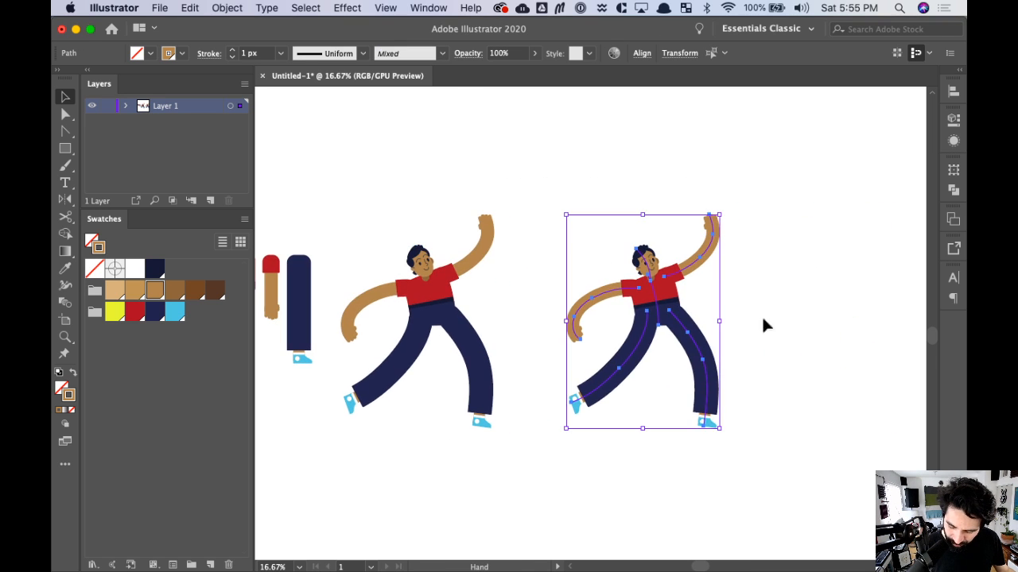
left_click(762, 321)
- Paint a new torso with the body brush beside the copied figure, curving from the upper right down to the hips
key("super+space")
left_click_drag(554, 202, 790, 438)
left_click_drag(736, 311, 795, 301)
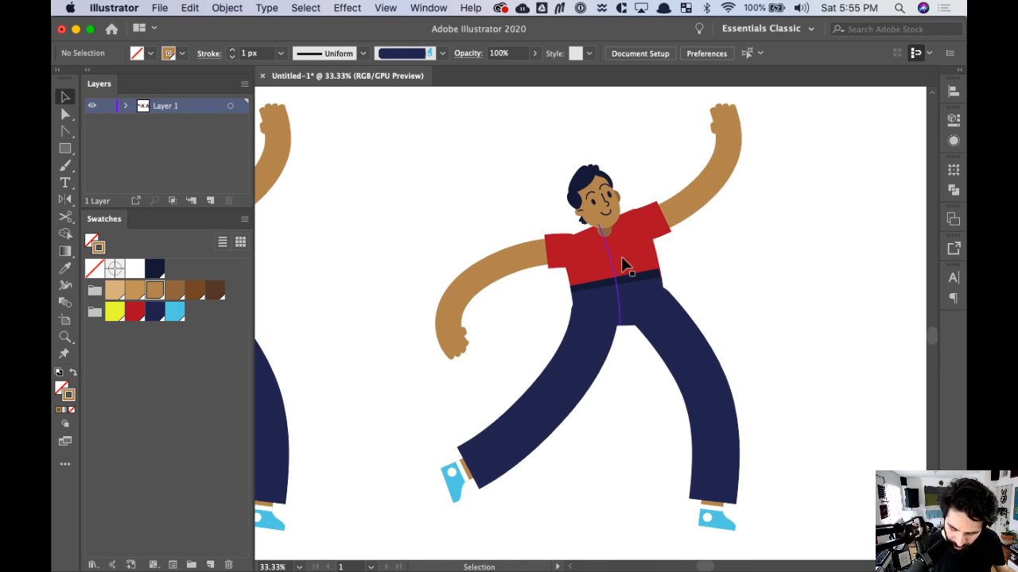
left_click(636, 267)
key("b")
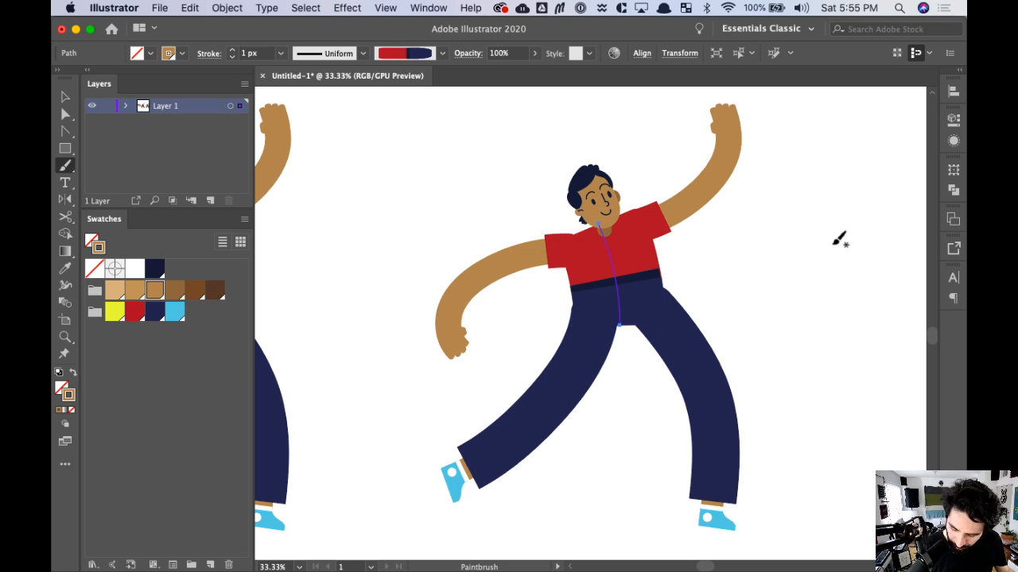
mouse_move(847, 217)
left_mouse_down()
mouse_move(830, 299)
mouse_move(777, 356)
left_mouse_up()
key("space")
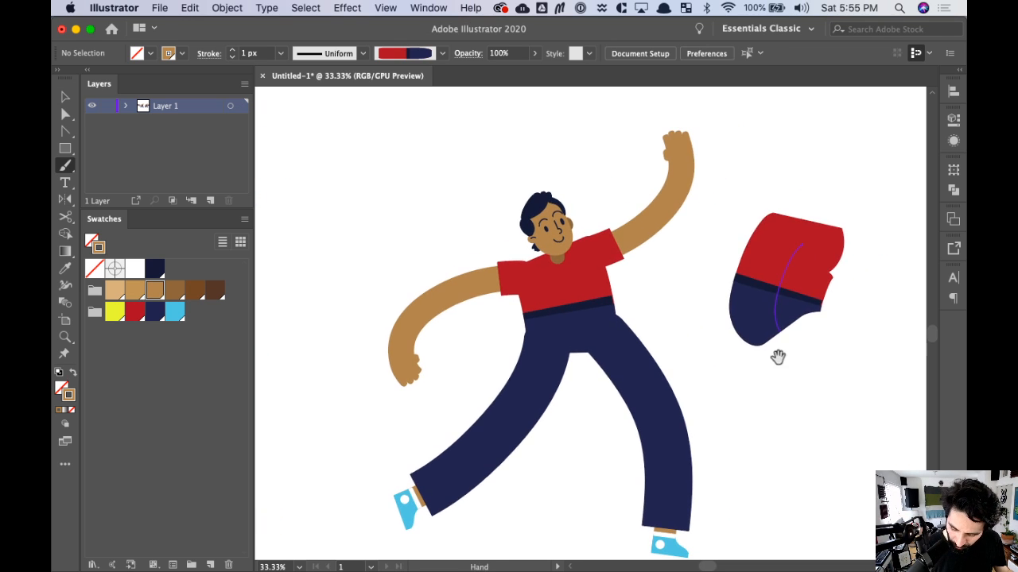
key("super+z")
left_click_drag(793, 244, 779, 335)
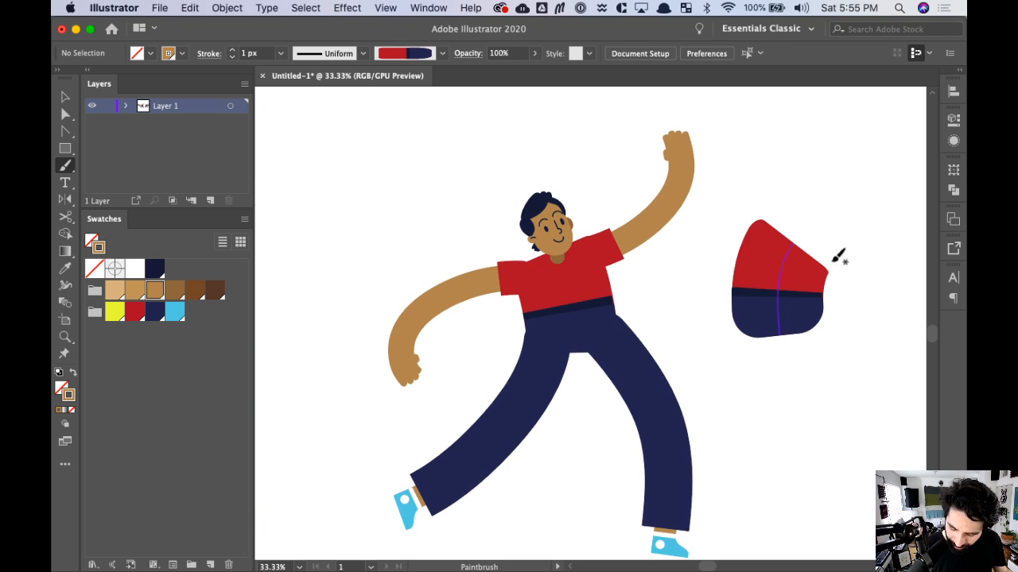
- Paint a head tilted to the right with the head brush, from above the new torso down into its collar
key("v")
left_click(551, 225)
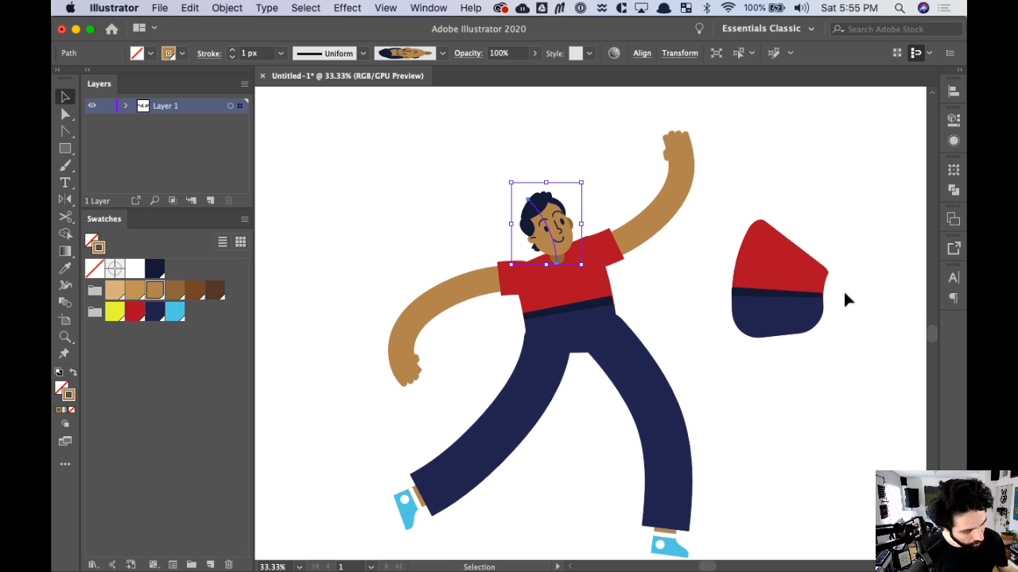
key("b")
mouse_move(792, 251)
left_mouse_down()
mouse_move(838, 215)
mouse_move(795, 249)
left_mouse_up()
key("super+z")
key("super+z")
left_click_drag(846, 217, 785, 265)
key("super+z")
left_click_drag(852, 210, 790, 260)
- Paint the front arm with the arm brush, from the new torso's higher shoulder curving down across the body to the right
key("v")
left_click(662, 220)
scroll(706, 248, "right", 5)
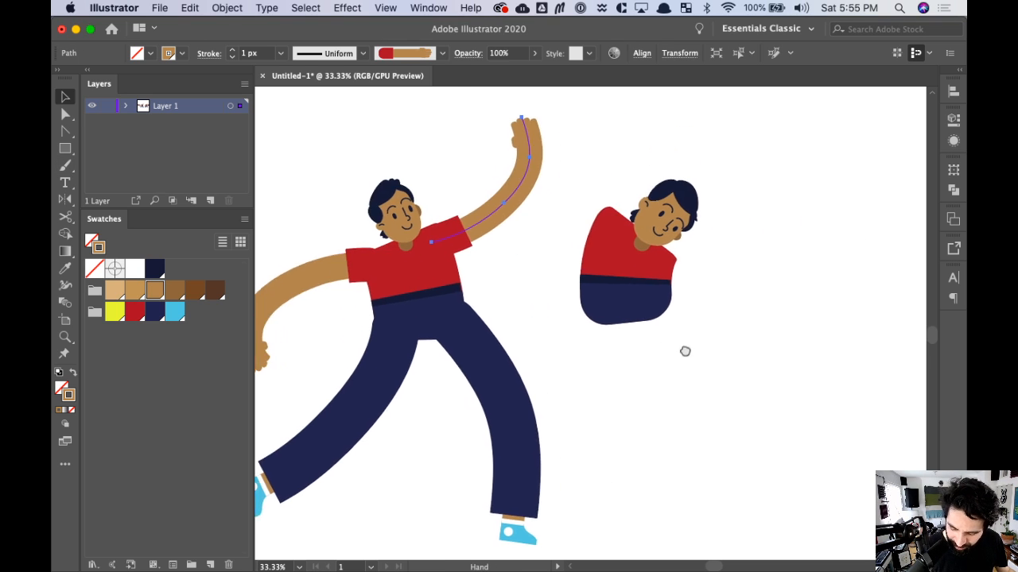
key("b")
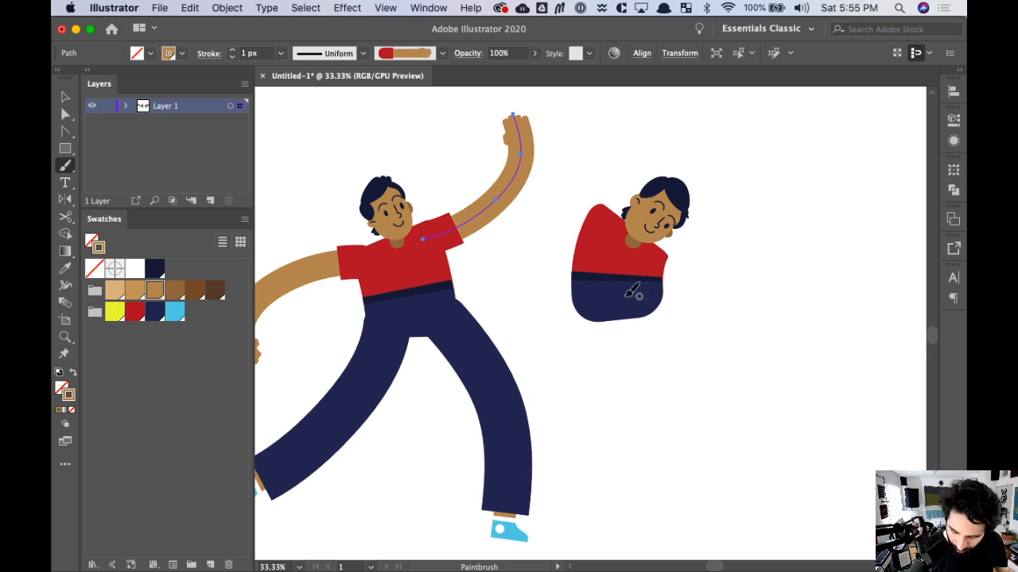
left_click_drag(685, 397, 686, 402)
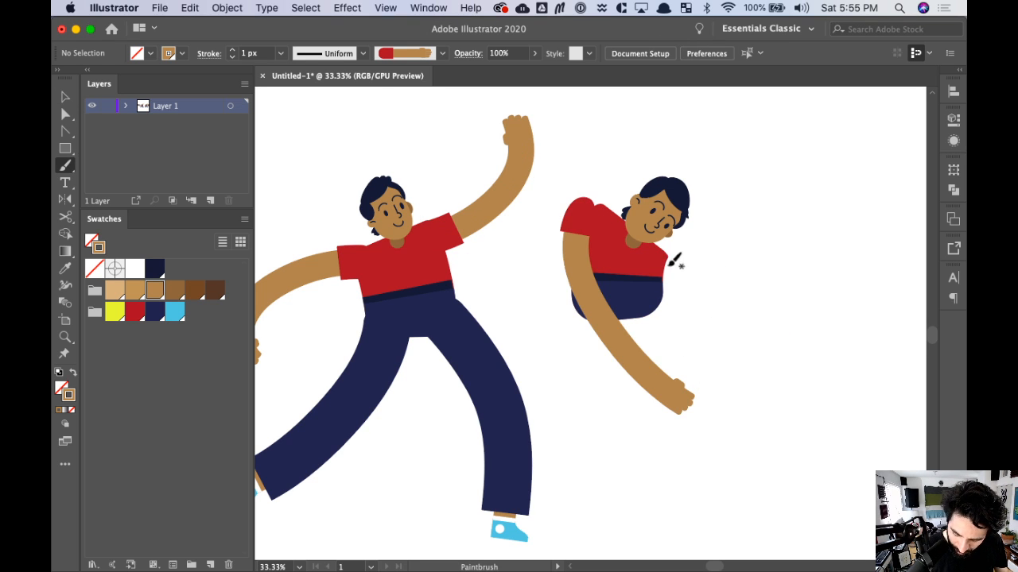
- Paint the far arm from the new torso's lower shoulder, reaching down to the right alongside the front arm
left_click_drag(697, 295, 810, 342)
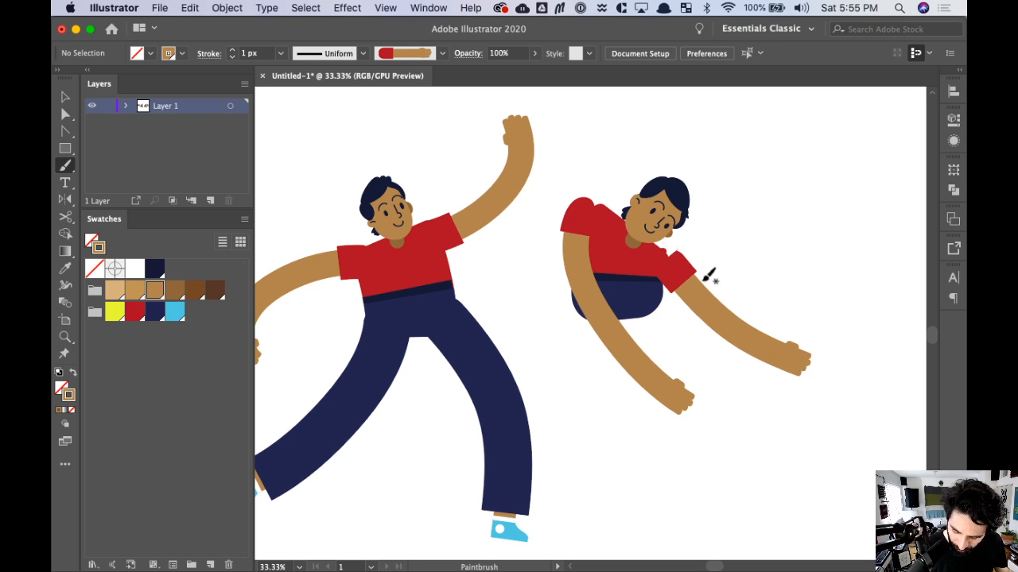
key("super+z")
left_click_drag(655, 254, 791, 356)
- Stretch the far arm further out to the right and shift it back into the torso's shoulder
key("v")
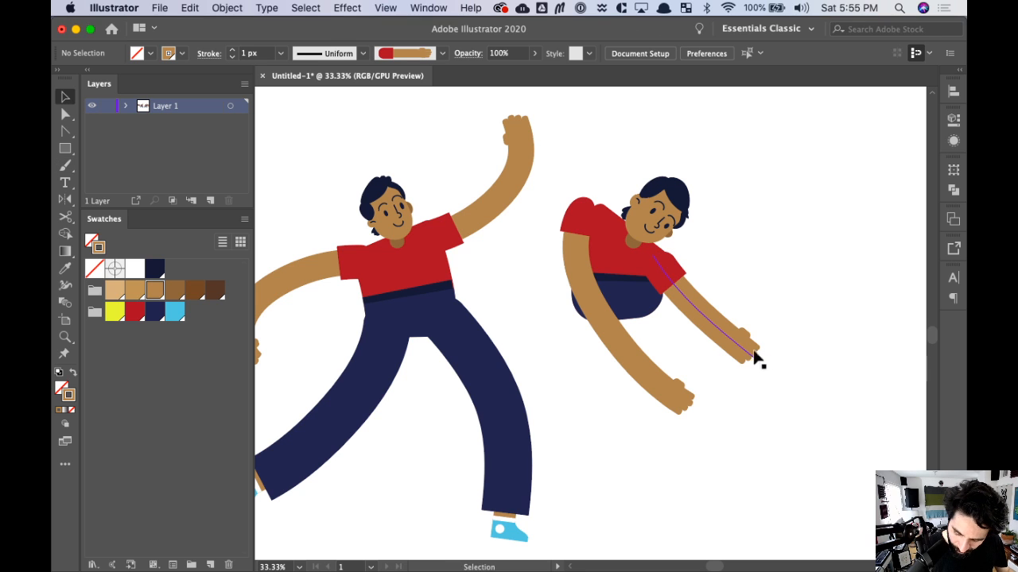
key("a")
left_click(753, 357)
key("v")
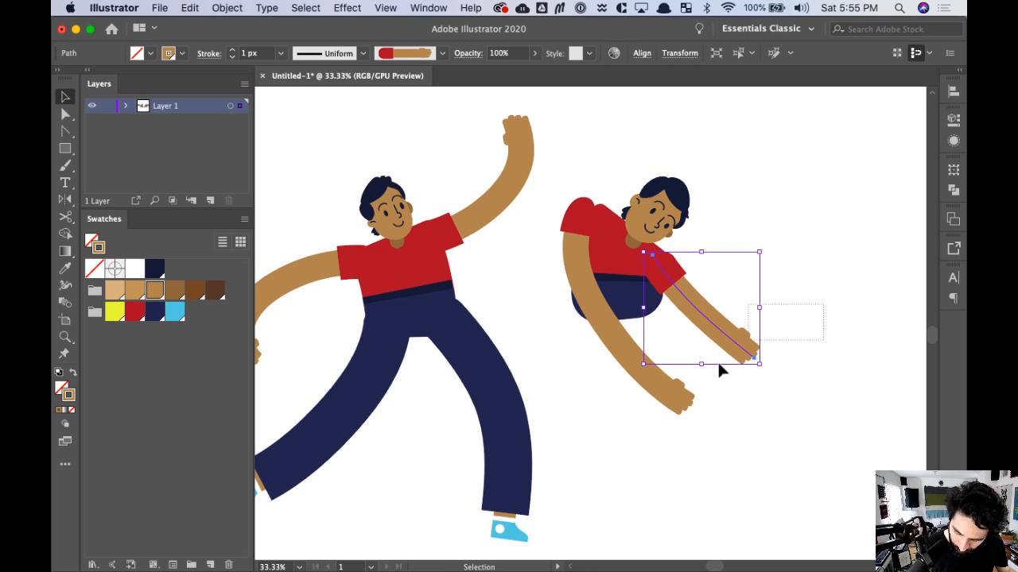
left_click_drag(764, 363, 809, 384)
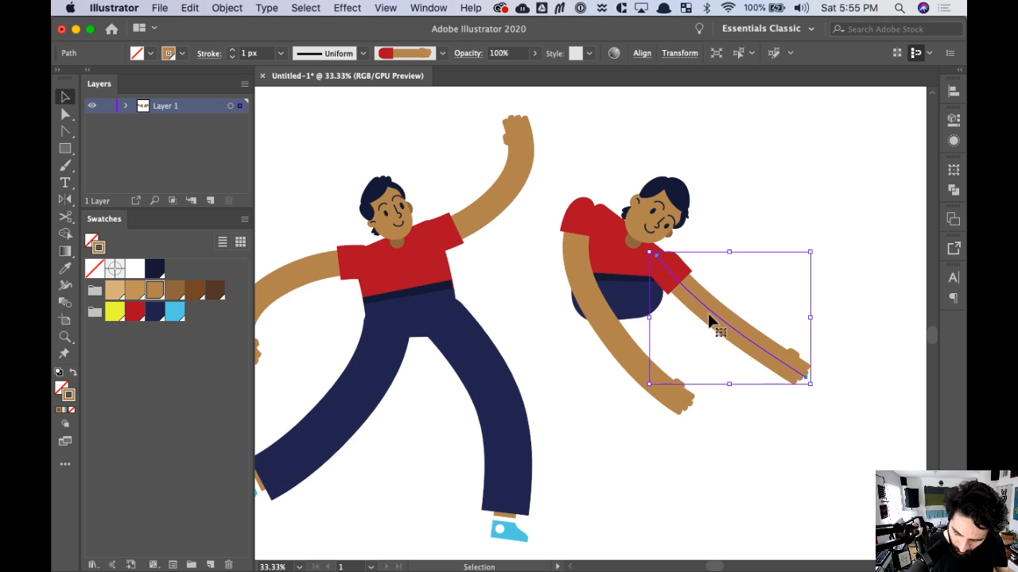
left_click_drag(721, 321, 712, 317)
- Delete the extra anchor point at the front arm's shoulder end, then enlarge the arm and fit it onto the torso's shoulder
left_click(604, 330)
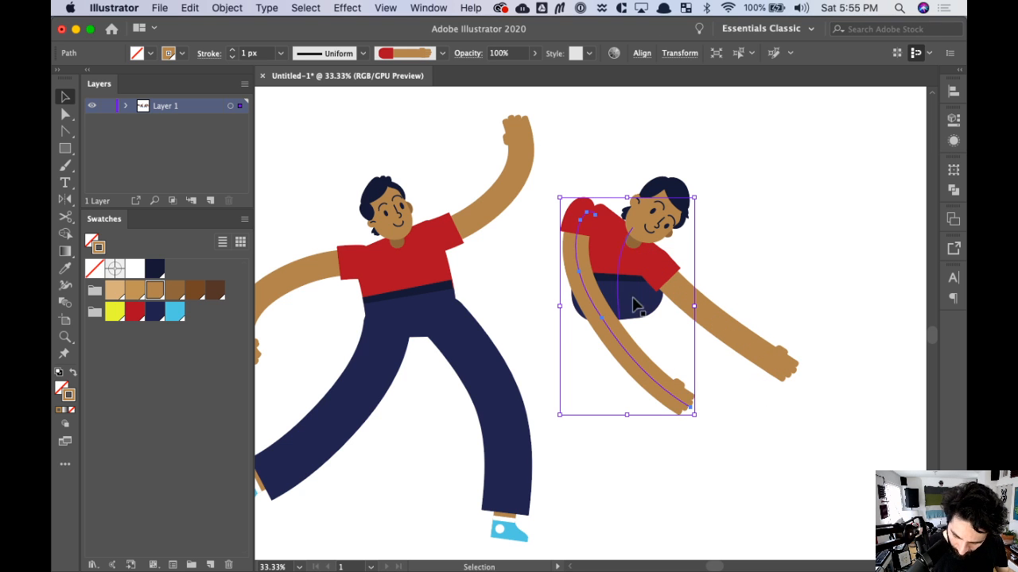
key("p")
left_click(594, 213)
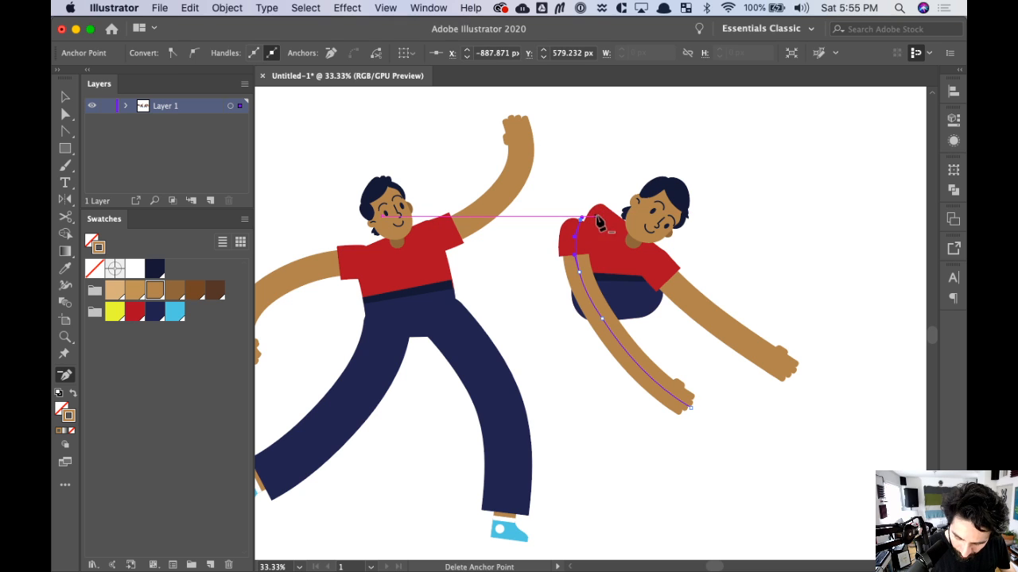
key("v")
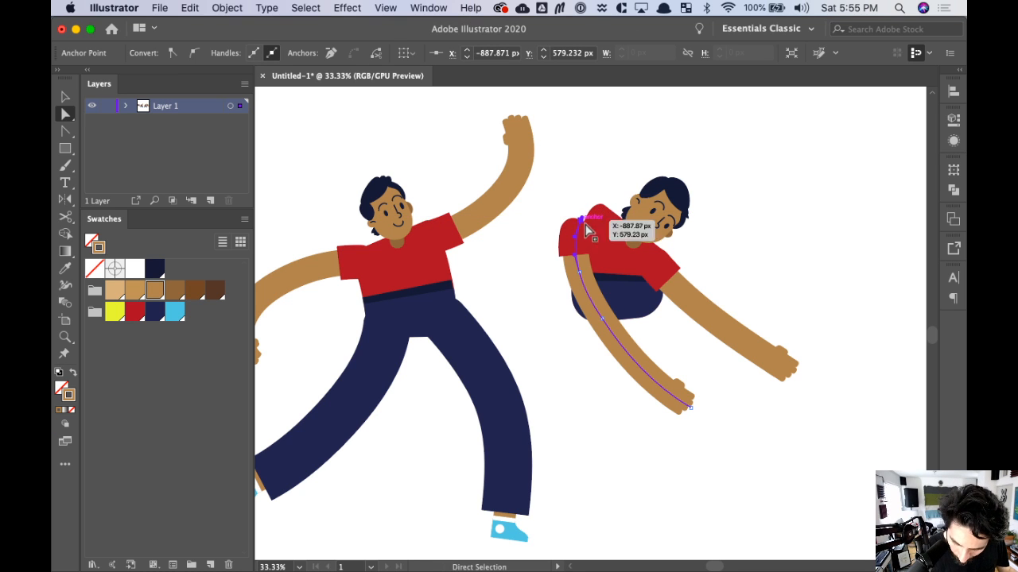
left_click_drag(694, 221, 715, 202)
left_click_drag(675, 384, 690, 391)
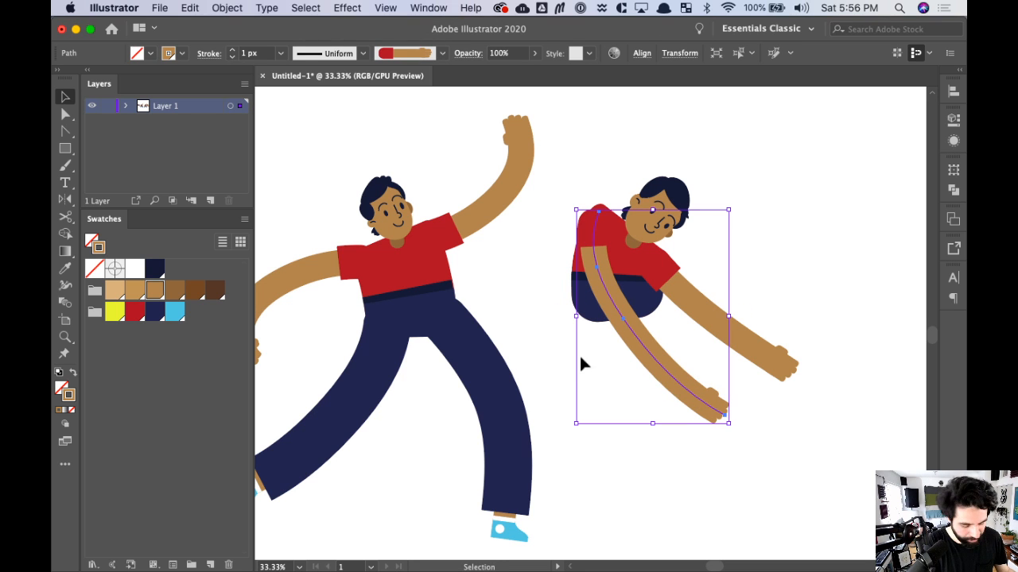
- Move the new torso, head and arms together to the right, away from the copied standing figure
left_click_drag(813, 199, 561, 381)
left_click_drag(791, 356, 722, 321)
key("super+minus")
key("super+minus")
left_click_drag(556, 304, 643, 278)
left_click(647, 389)
- Paint the front leg with the leg brush, from the new torso's hip down through a bent knee to a foot kicked back
left_click(462, 406)
key("b")
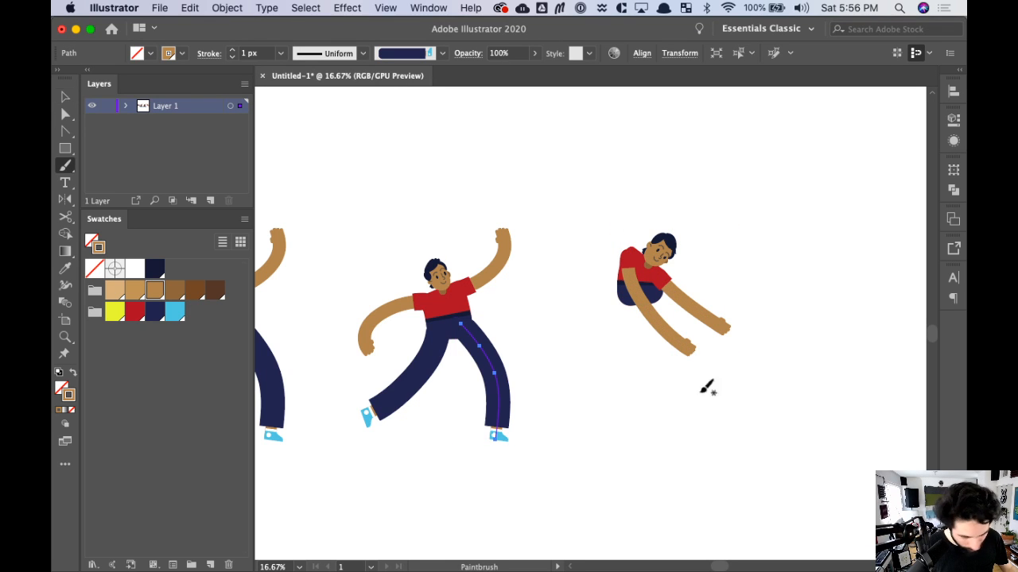
left_click_drag(632, 310, 587, 331)
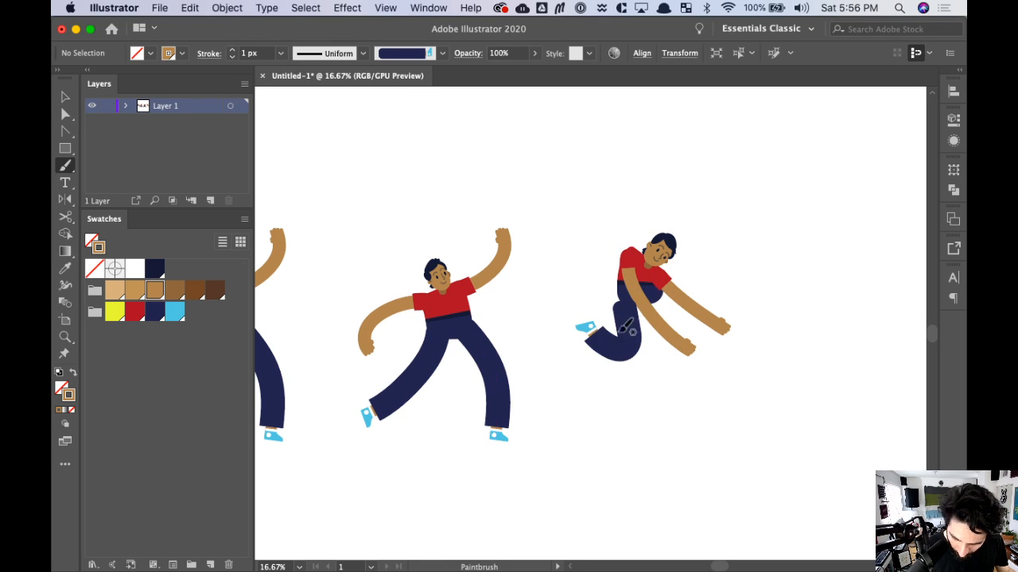
- Paint the far leg from the hip through a bent knee with the foot tucked back, and send it behind the other body parts
left_click_drag(669, 346, 636, 348)
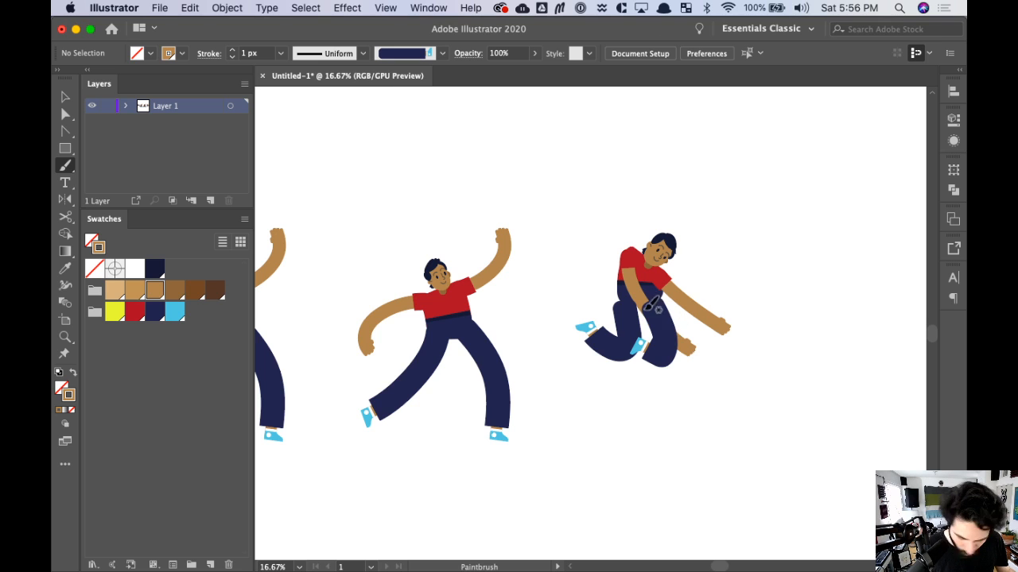
key("super+equal")
key("super+z")
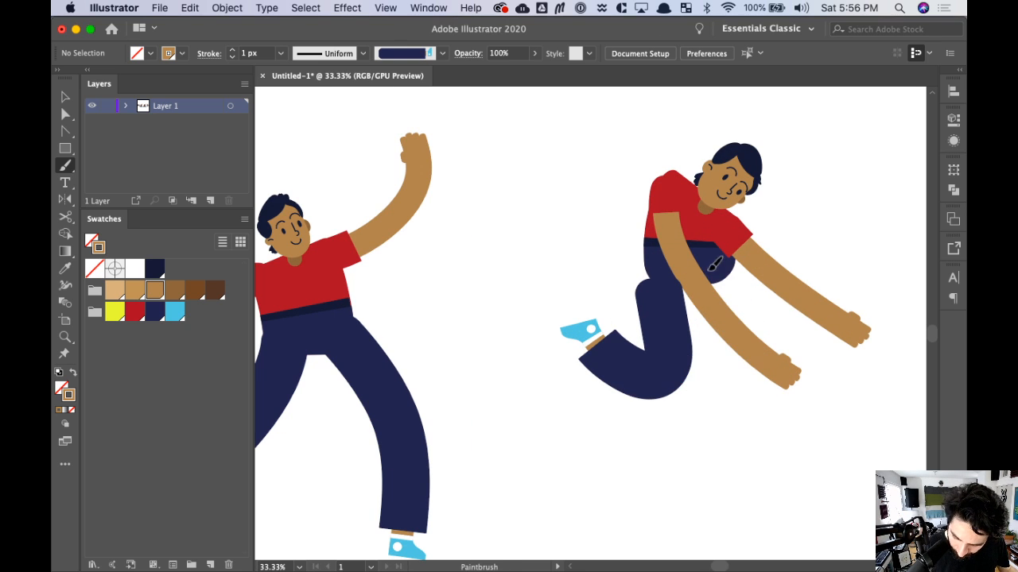
left_click_drag(672, 333, 677, 339)
key("v")
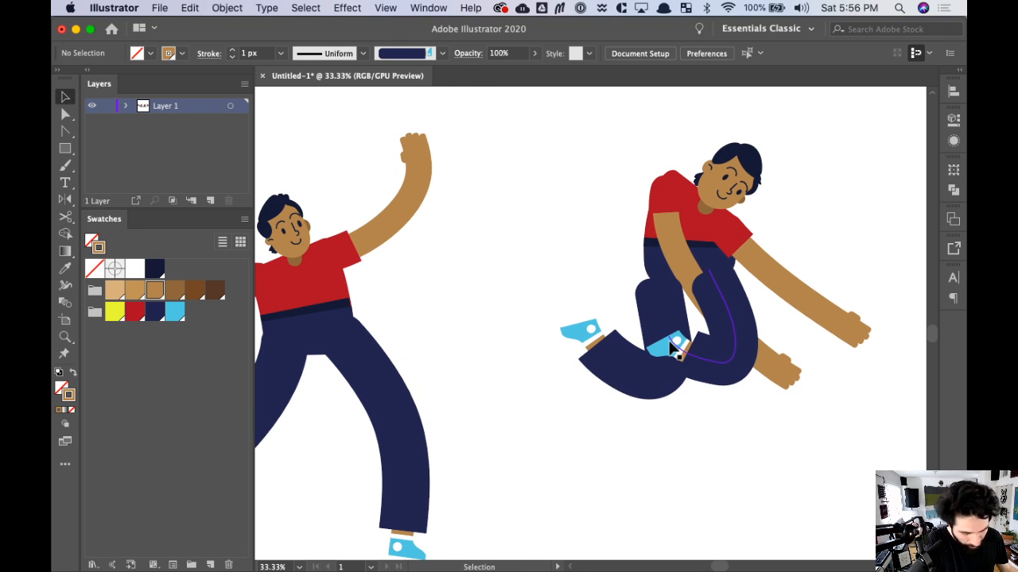
left_click(722, 384)
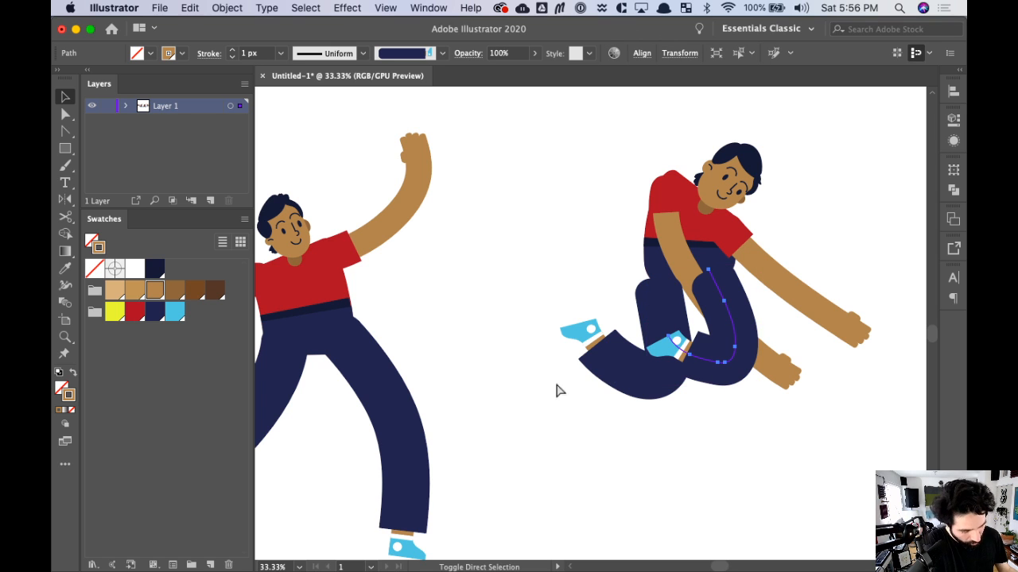
key("super+shift+bracketleft")
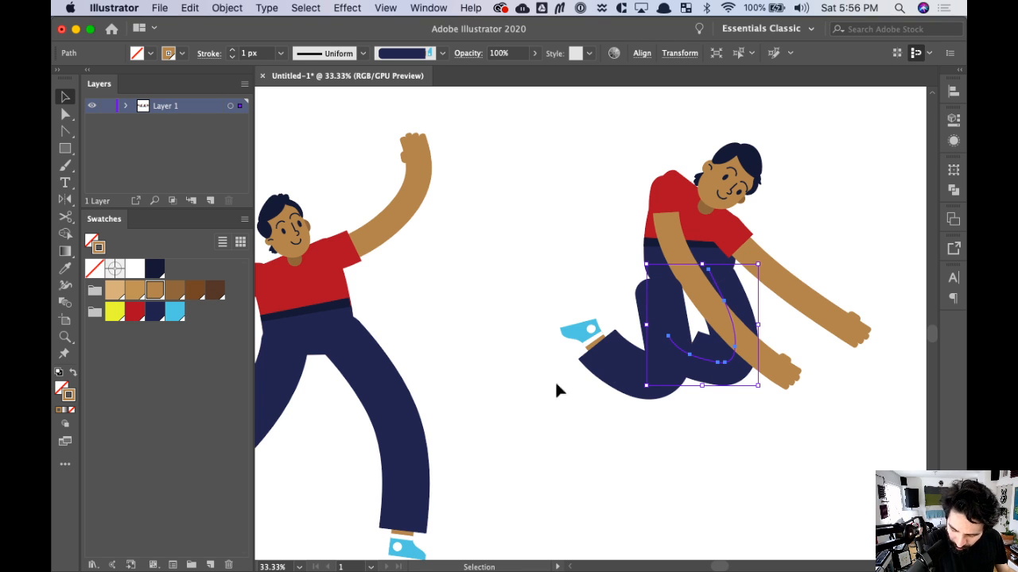
left_click(597, 433)
- Enlarge the front bent leg slightly and fit its upper end into the torso's hip
left_click(684, 313)
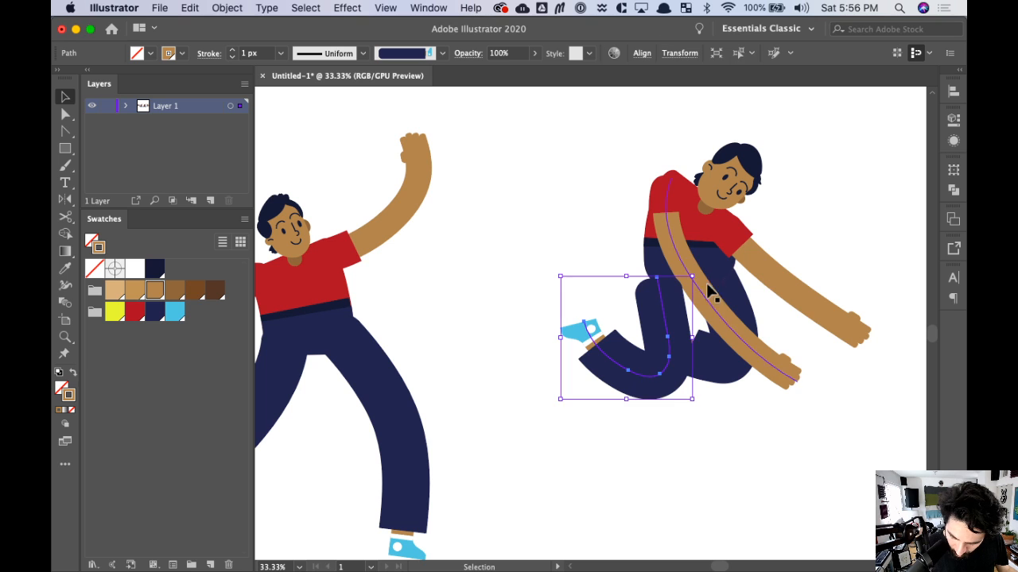
left_click_drag(693, 278, 711, 258)
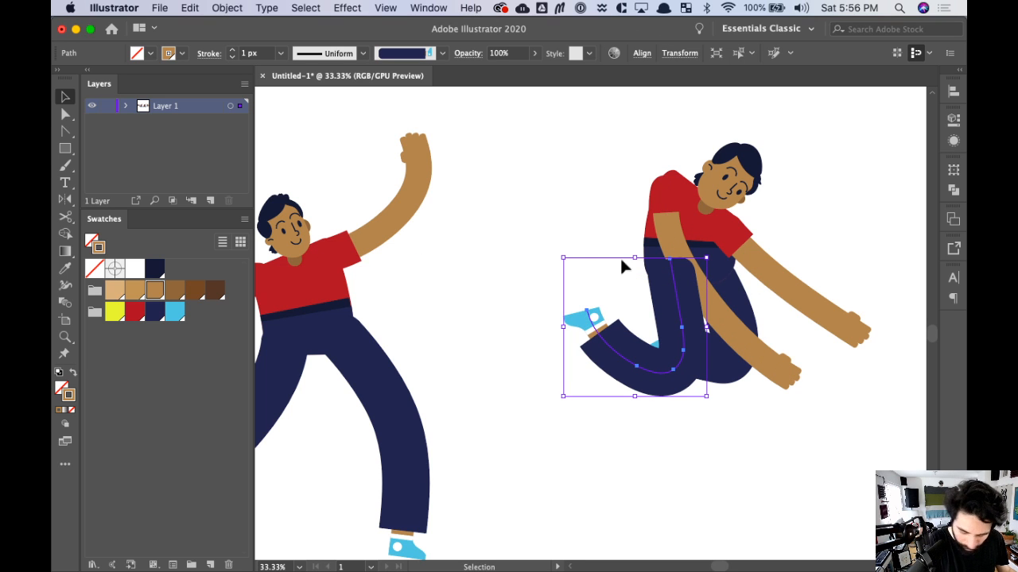
key("a")
key("v")
- Bring the front arm in front of the bent leg and select the torso
left_click(786, 373)
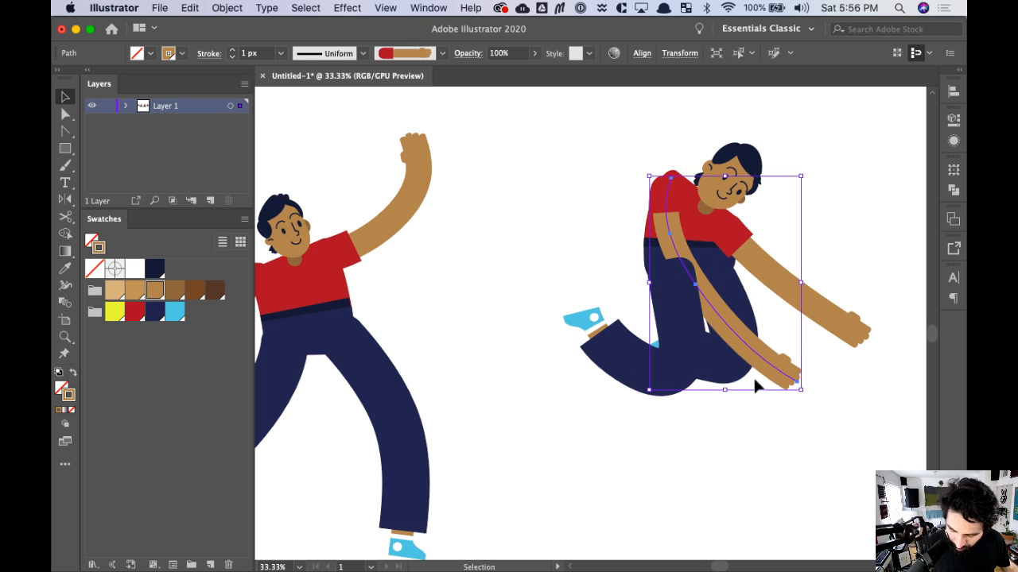
left_click(816, 443)
left_click_drag(818, 437, 653, 461)
left_click(517, 235)
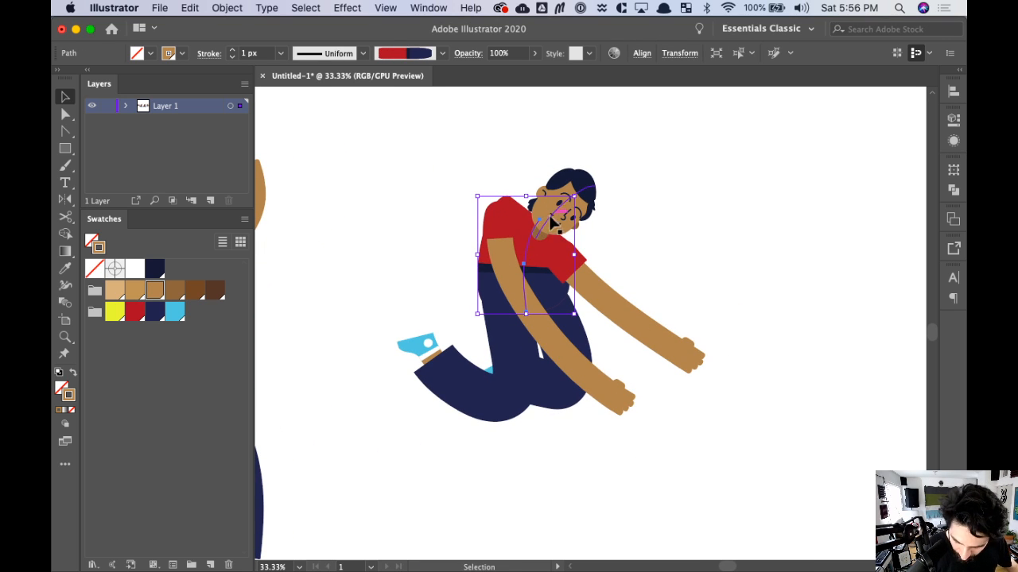
- Delete the middle anchor point from the kneeling figure's torso path
left_click(611, 178)
key("z")
left_click_drag(422, 138, 758, 424)
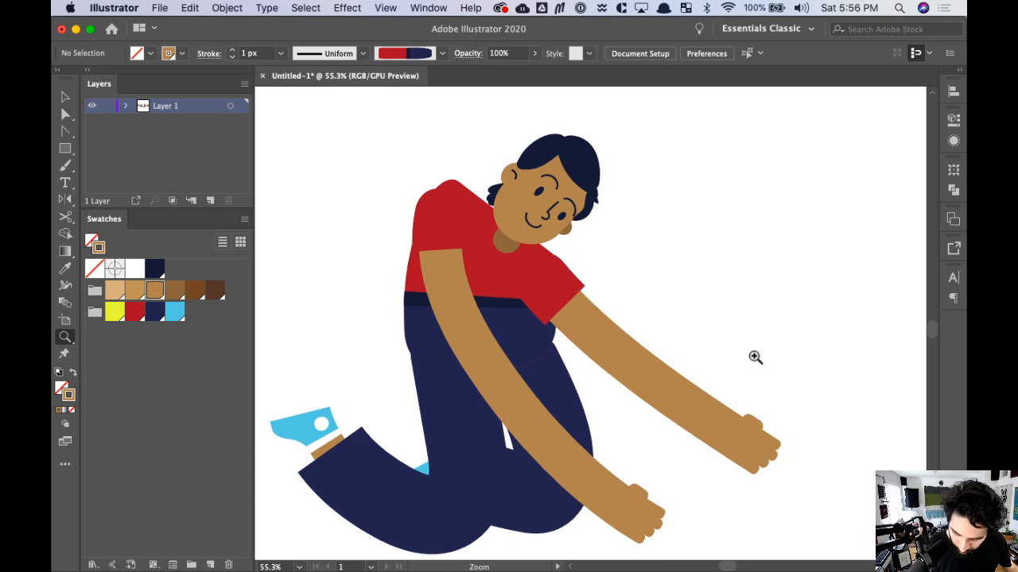
key("v")
left_click(518, 270)
left_click(483, 277)
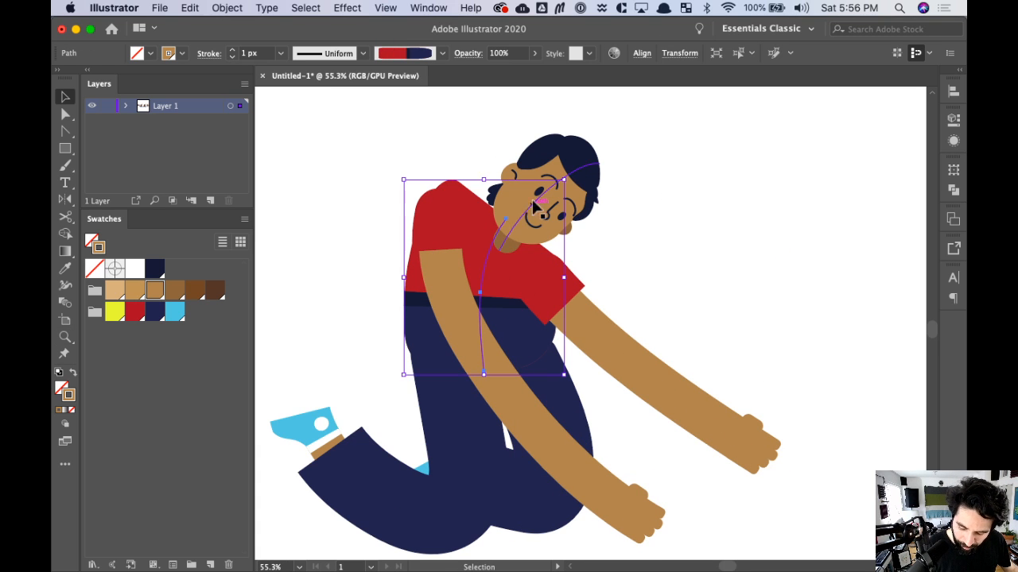
key("a")
left_click(506, 220)
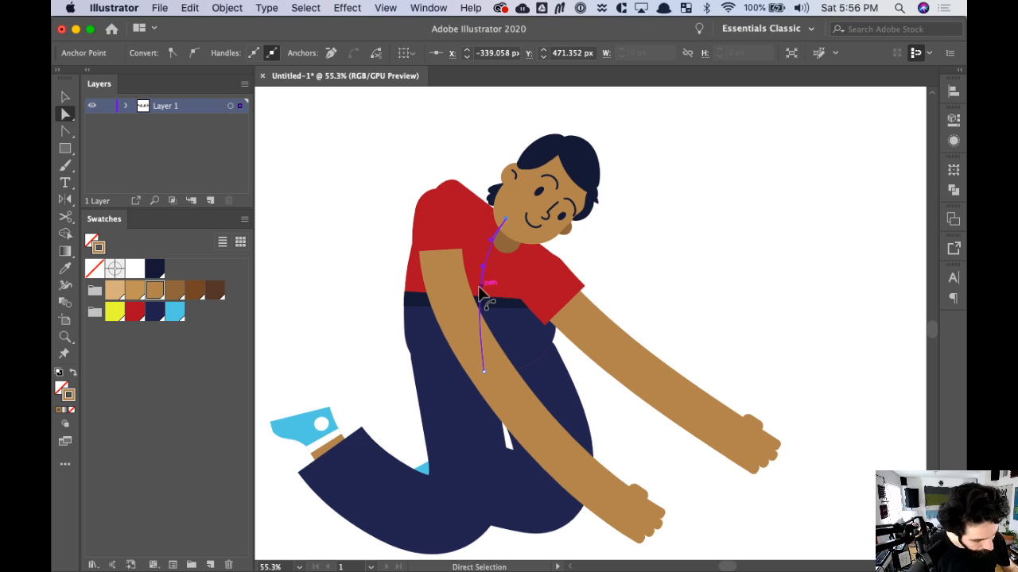
key("minus")
left_click(480, 294)
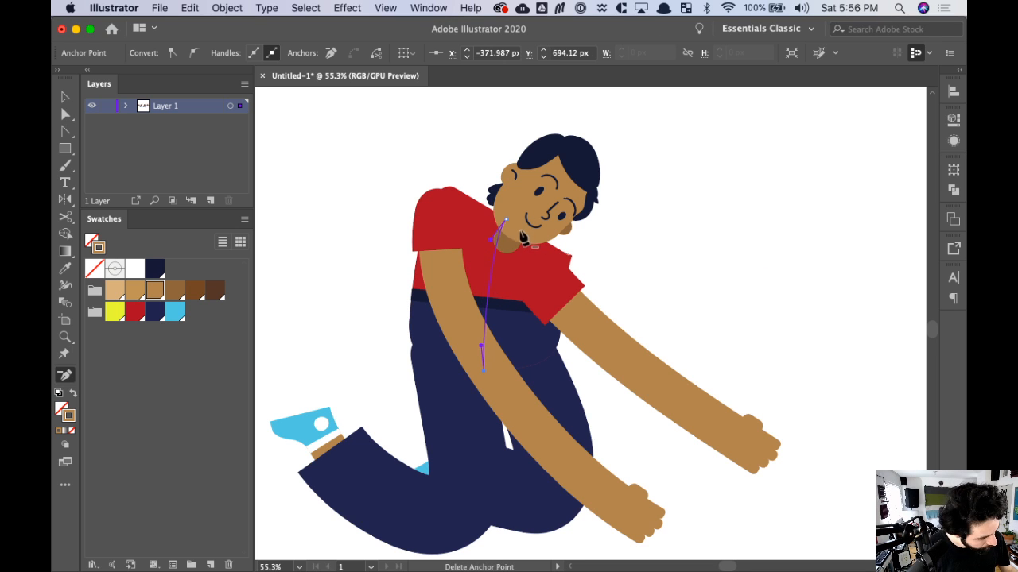
- Reshape the torso's curve by adjusting the direction handles at its neck and hip ends
key("a")
left_click_drag(491, 239, 483, 261)
left_click_drag(480, 353, 474, 338)
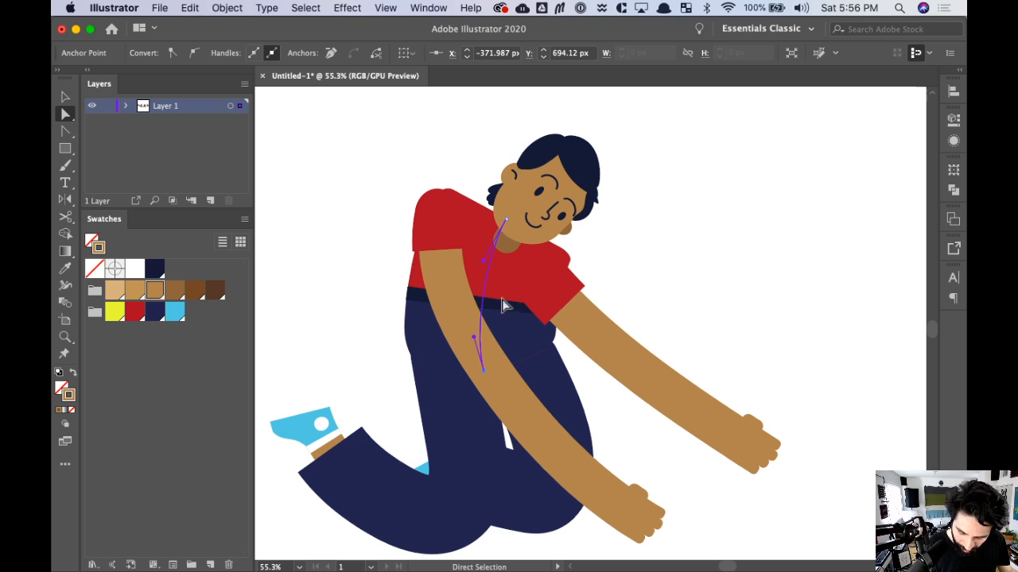
key("v")
left_click(749, 297)
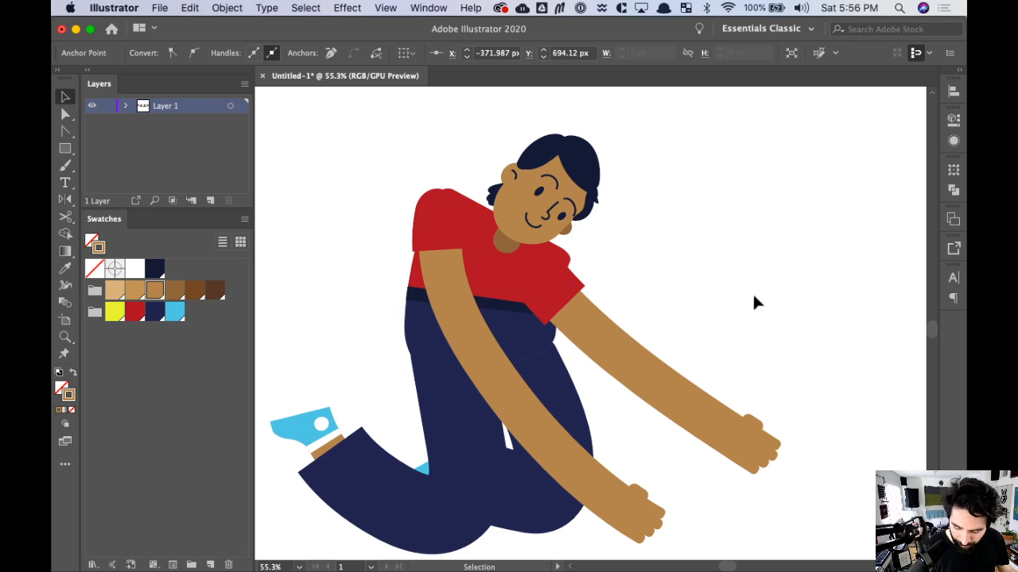
- Nudge the far arm slightly right and up until its sleeve lines up with the torso's shoulder
left_click(678, 391)
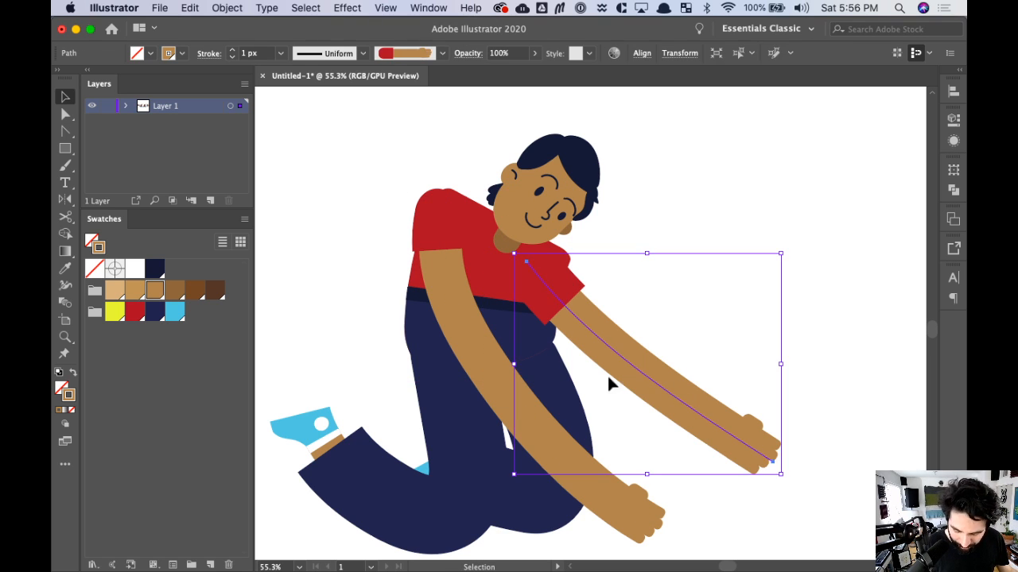
key("Right")
key("Right")
key("Up")
key("Up")
key("Up")
key("Up")
key("Right")
key("Right")
key("Right")
key("Right")
key("Right")
key("Right")
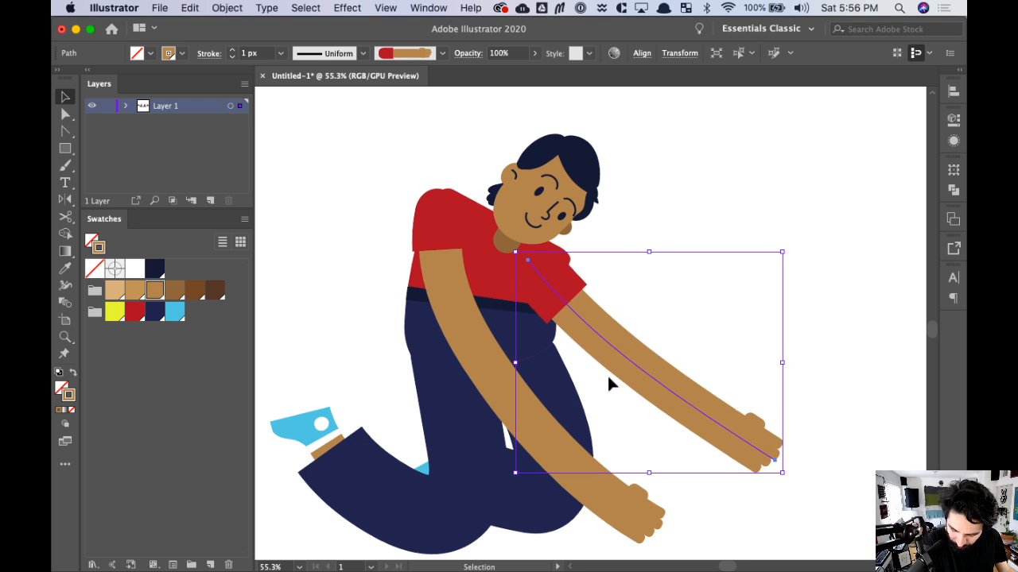
key("Up")
key("Up")
key("Up")
key("Up")
key("Up")
key("Right")
key("Right")
key("Right")
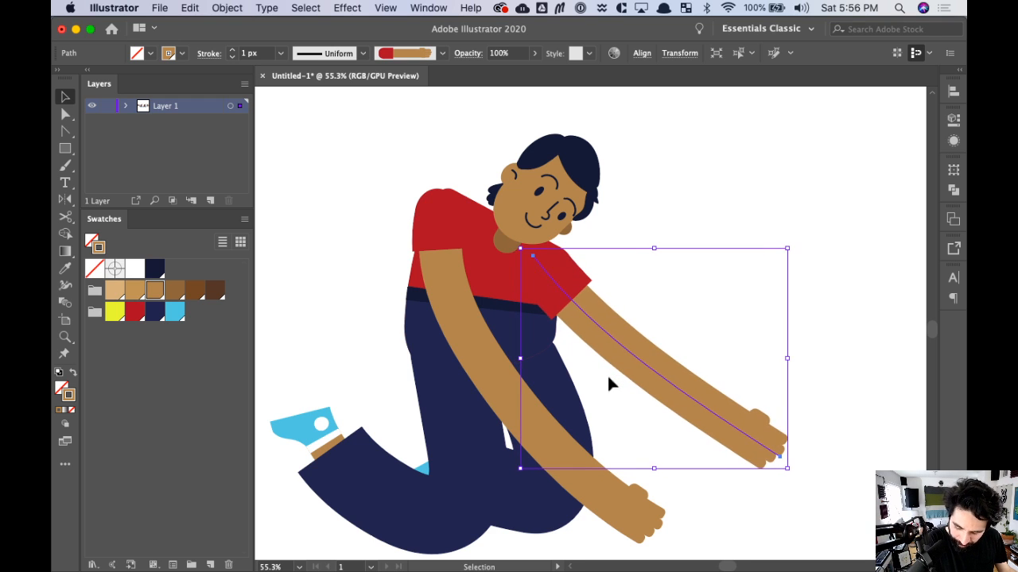
key("super")
left_click(704, 165)
- Nudge the front arm slightly right and up to fit the near shoulder
left_click(443, 232)
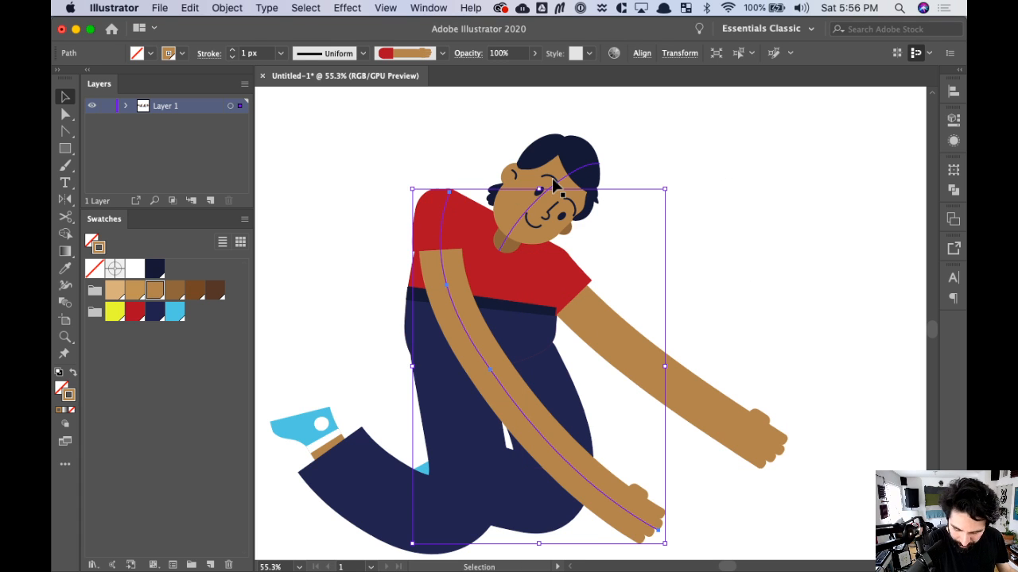
key("Right")
key("Right")
key("Right")
key("Up")
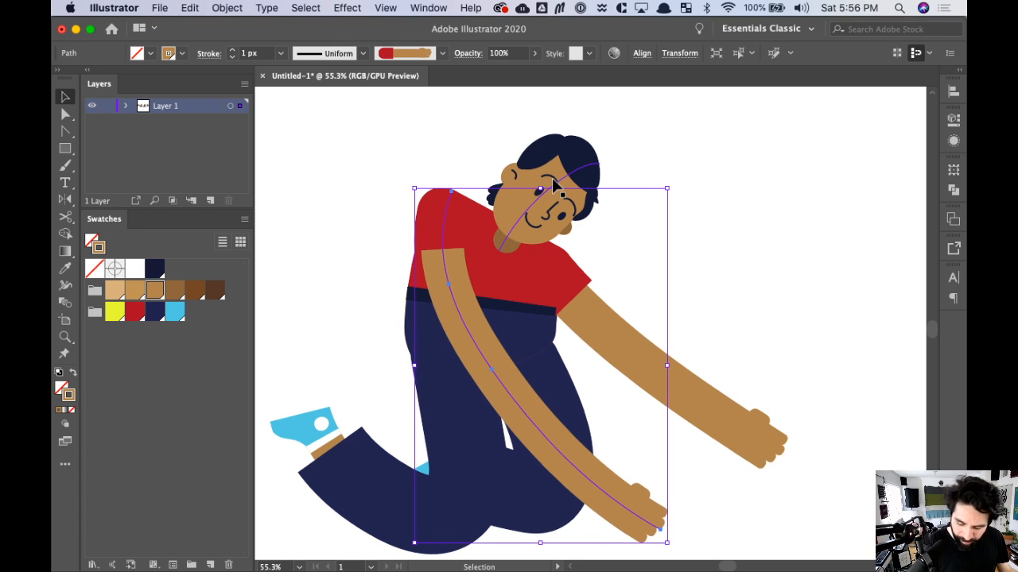
left_click(791, 293)
- Select the whole kneeling figure and move it closer to the neighbouring standing pose
key("super+minus")
key("super+minus")
key("super+minus")
key("super+minus")
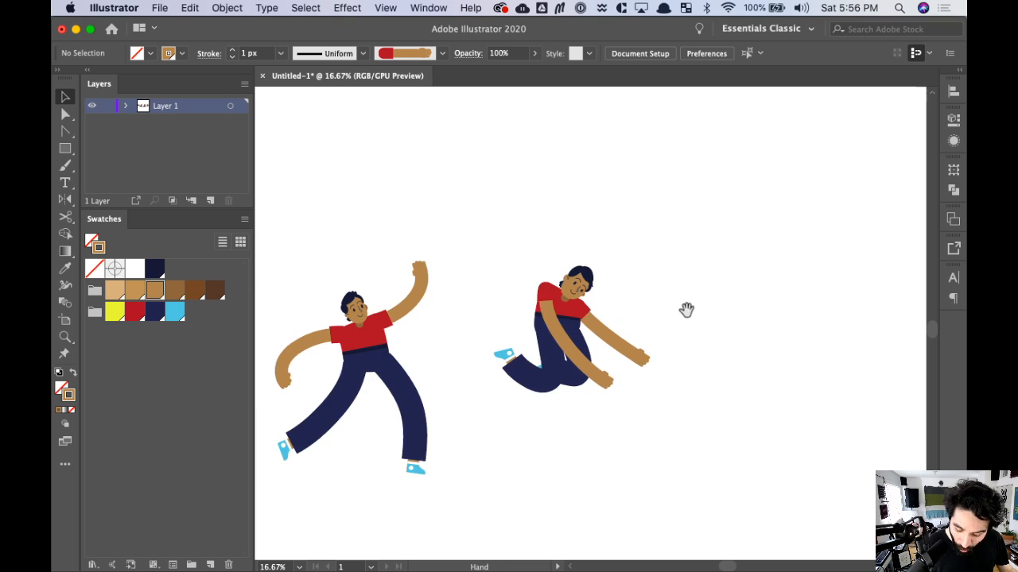
left_click_drag(685, 311, 808, 289)
left_click_drag(778, 217, 678, 367)
left_click_drag(686, 404, 774, 395)
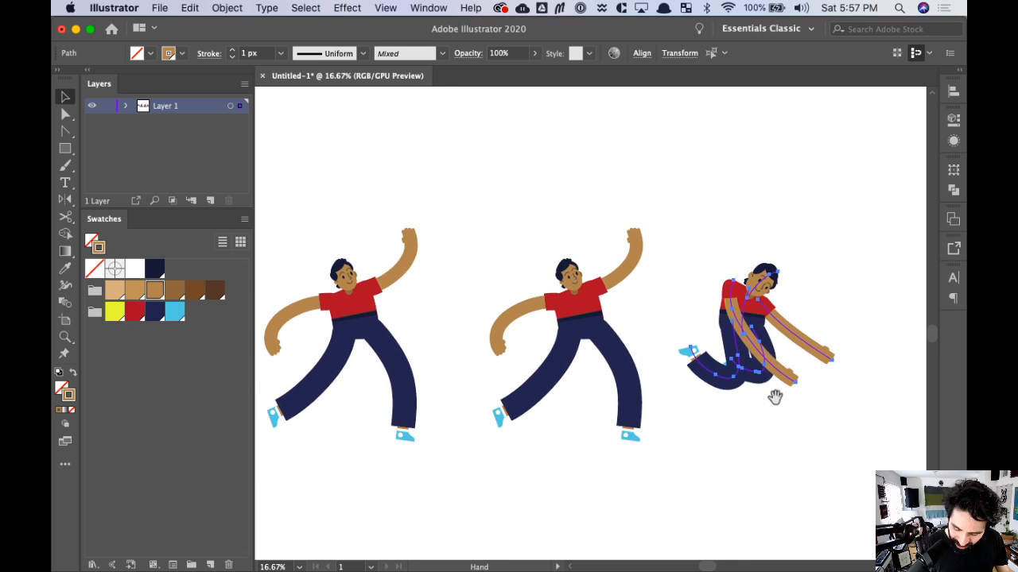
left_click(767, 439)
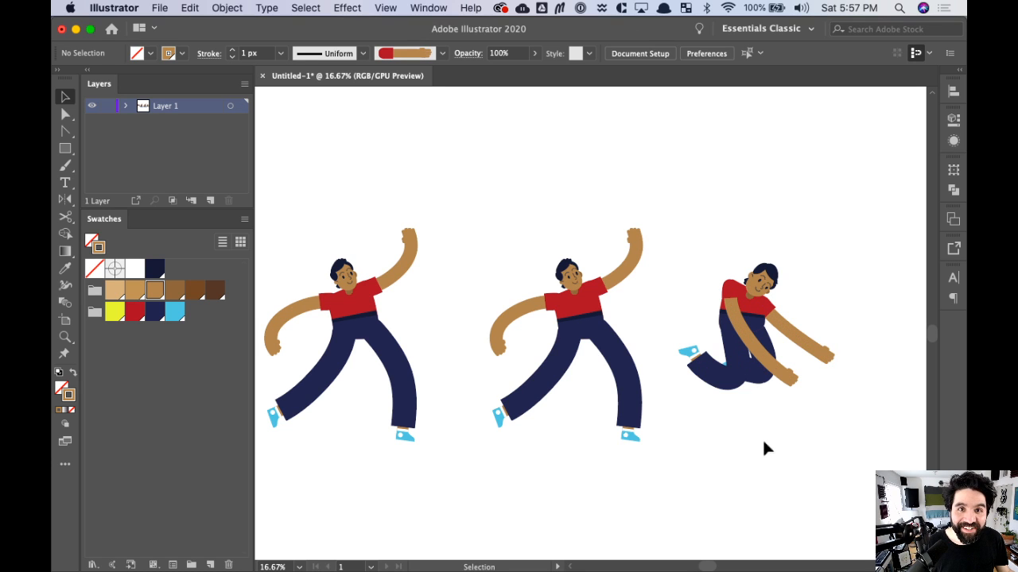
left_click_drag(764, 443, 743, 404)
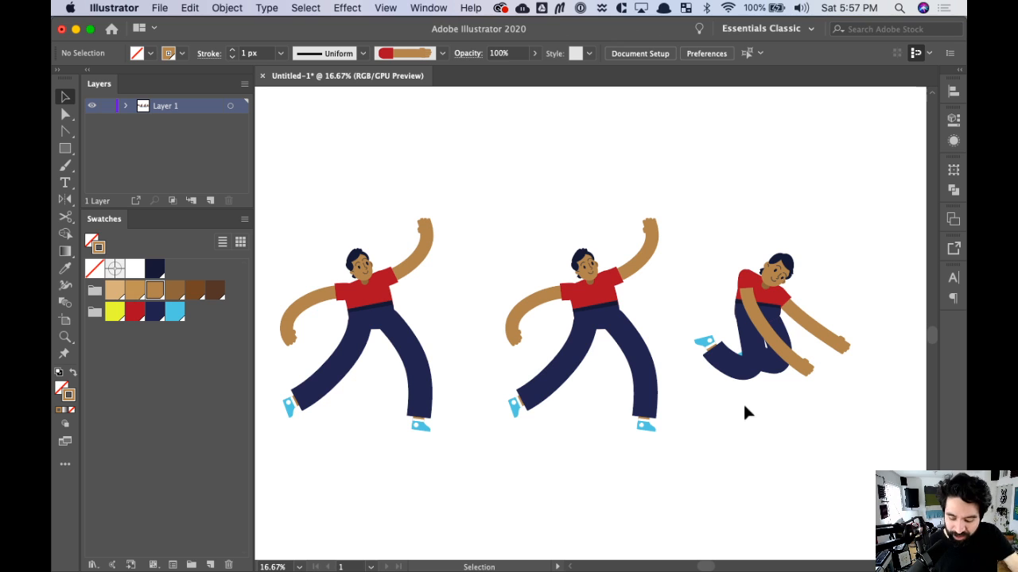
- Duplicate the original front-facing head artwork and place the copy on its left side
left_click_drag(525, 389, 783, 358)
left_click_drag(629, 384, 721, 388)
key("z")
left_click_drag(444, 212, 548, 322)
key("v")
left_click_drag(598, 350, 711, 354)
left_click_drag(561, 166, 680, 386)
left_click_drag(676, 316, 507, 325)
left_click(562, 358)
- Isolate the left head copy's group and delete both eyes and the mouth
key("z")
left_click_drag(408, 143, 643, 427)
mouse_move(643, 350)
left_mouse_down()
mouse_move(681, 332)
mouse_move(640, 348)
left_mouse_up()
left_click(517, 288)
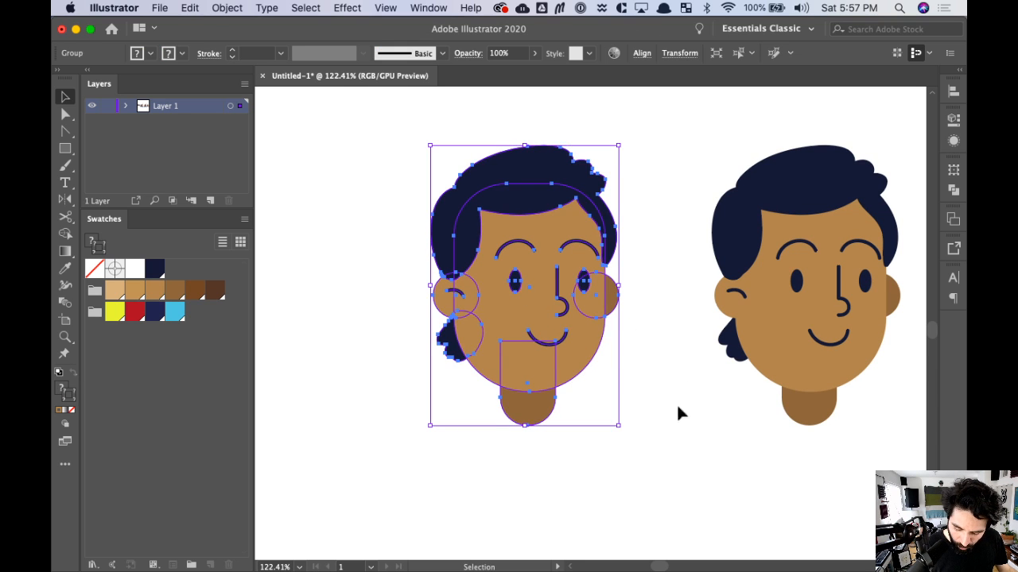
left_click(677, 413)
key("z")
left_click_drag(419, 173, 658, 452)
key("v")
double_click(535, 290)
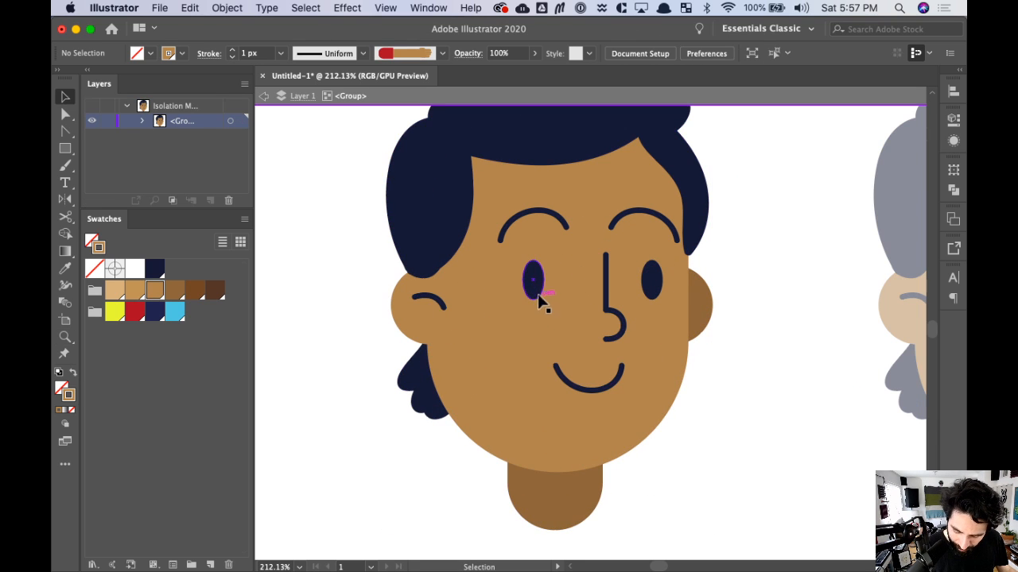
left_click(535, 288)
key("Delete")
left_click(645, 275)
key("Delete")
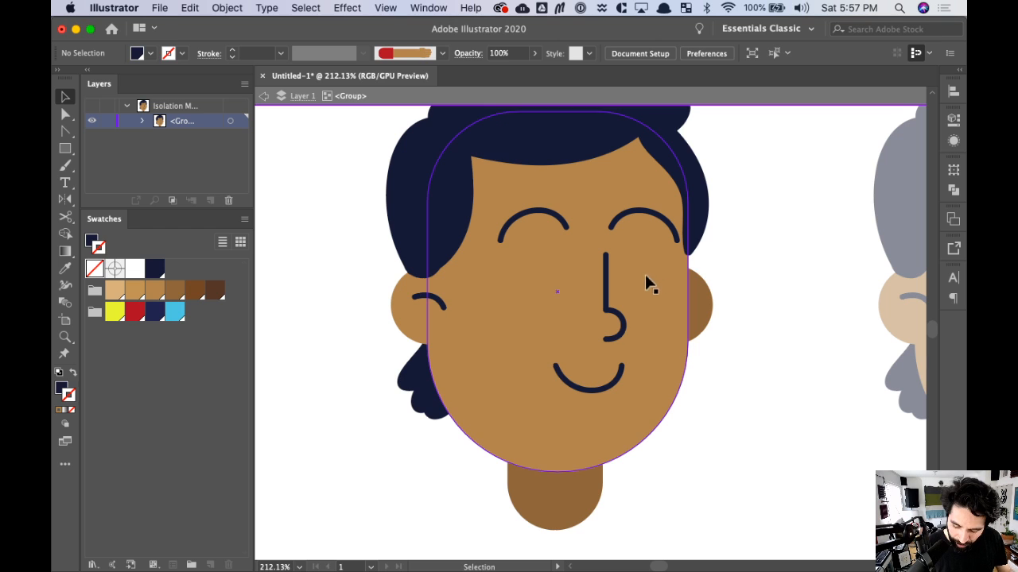
left_click(601, 389)
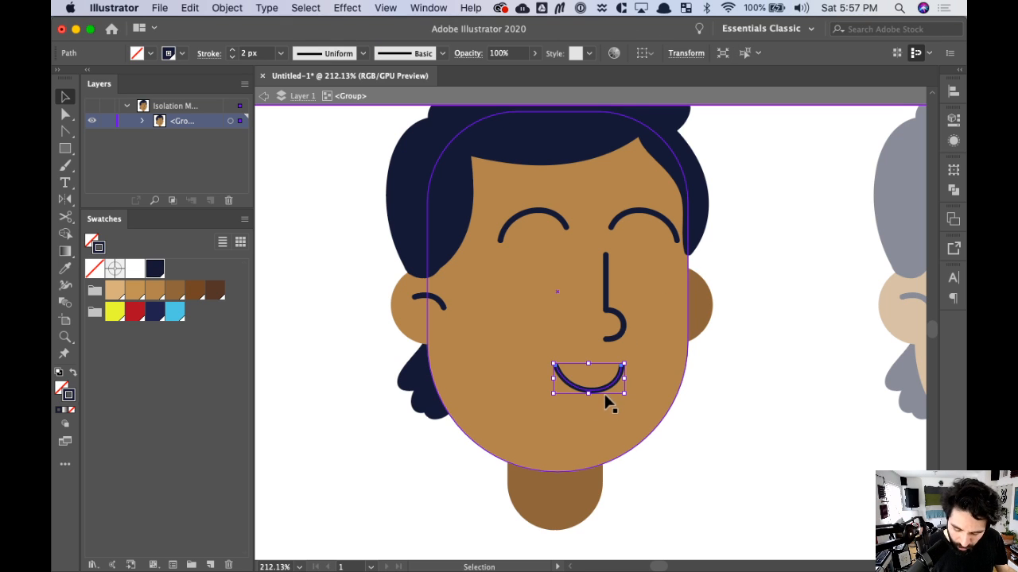
key("Delete")
key("b")
left_click_drag(522, 297, 567, 286)
key("super+z")
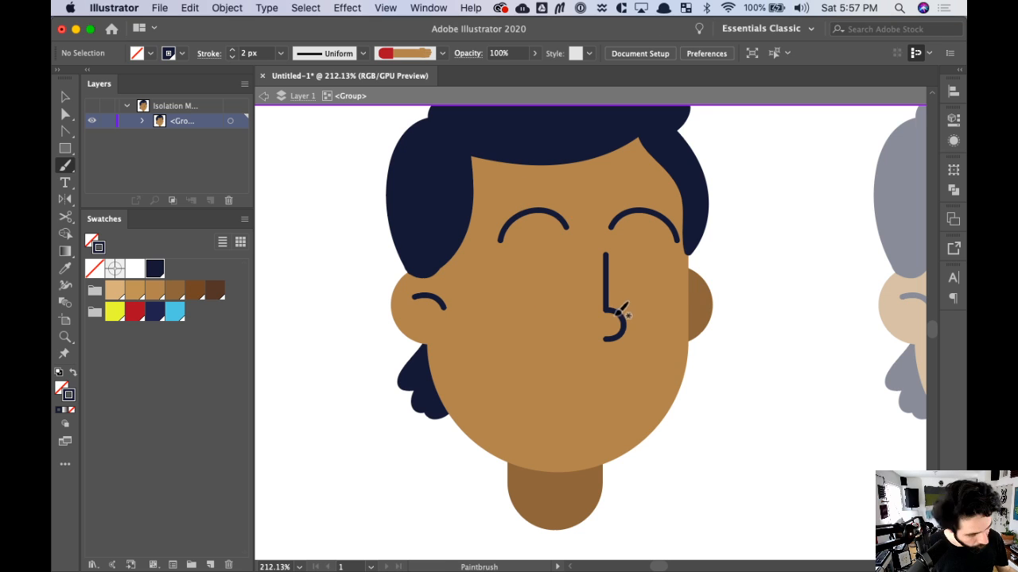
key("v")
left_click(562, 225)
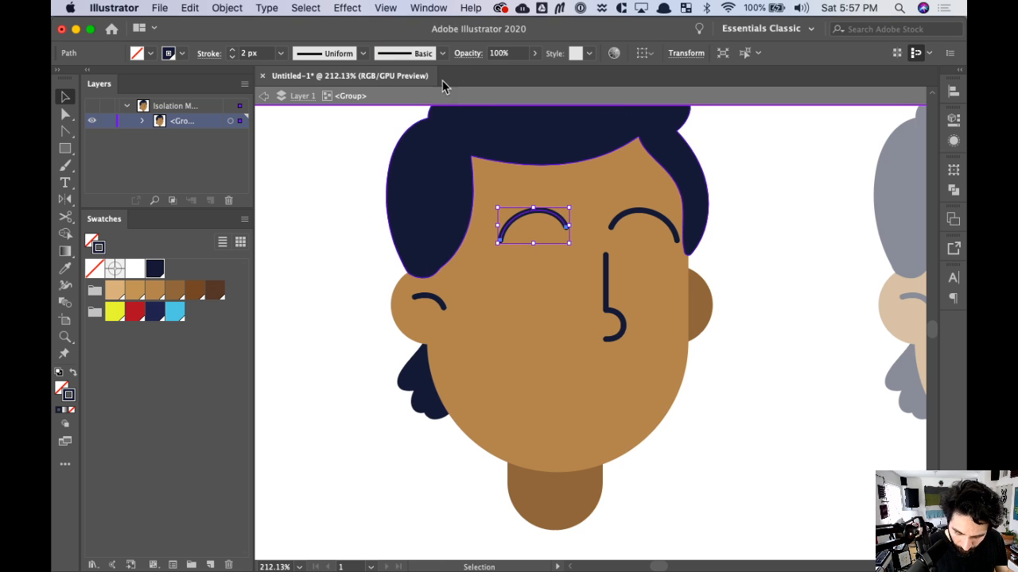
left_click(442, 53)
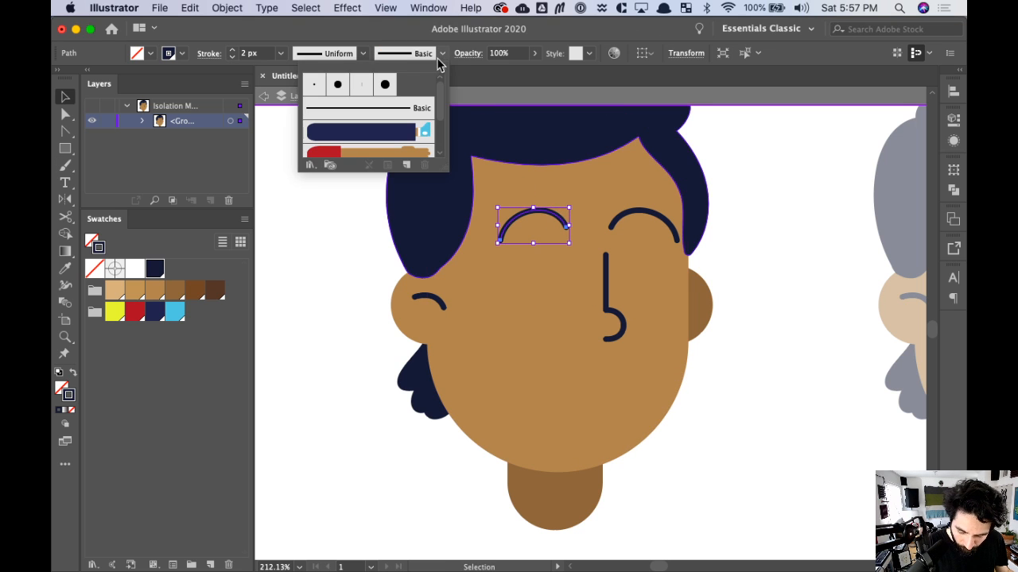
left_click(511, 31)
key("b")
left_click_drag(520, 292, 617, 267)
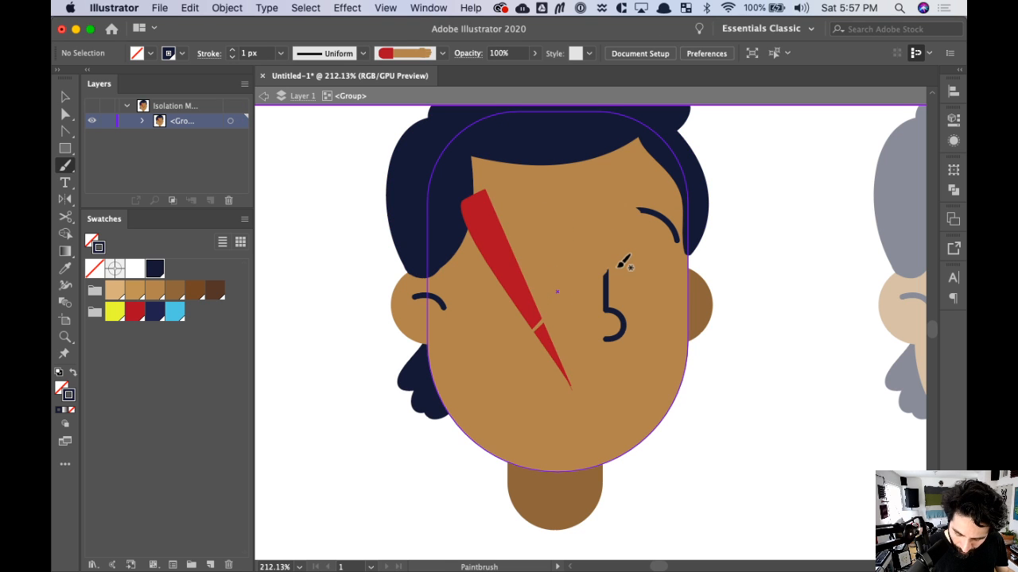
key("super+z")
key("v")
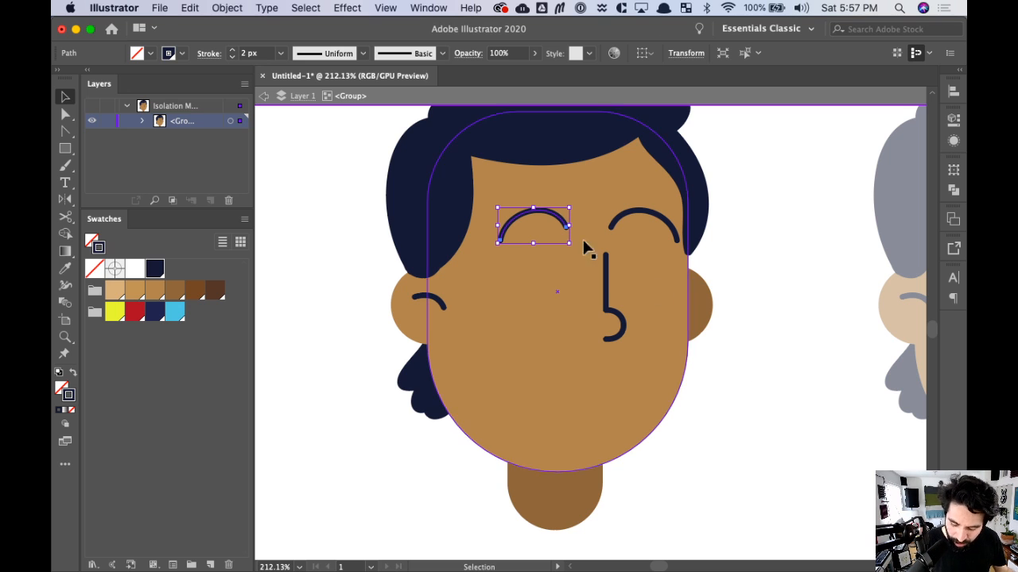
- Form a closed eye below the left eyebrow from a copy of that eyebrow, flipped vertically and rotated slightly
left_click_drag(559, 219, 560, 300)
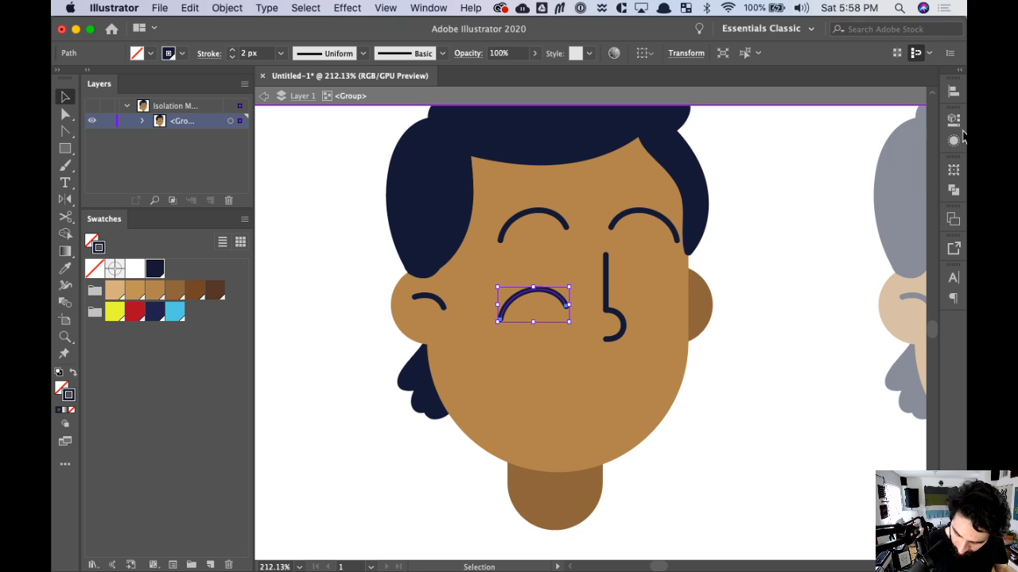
left_click(953, 171)
left_click(930, 165)
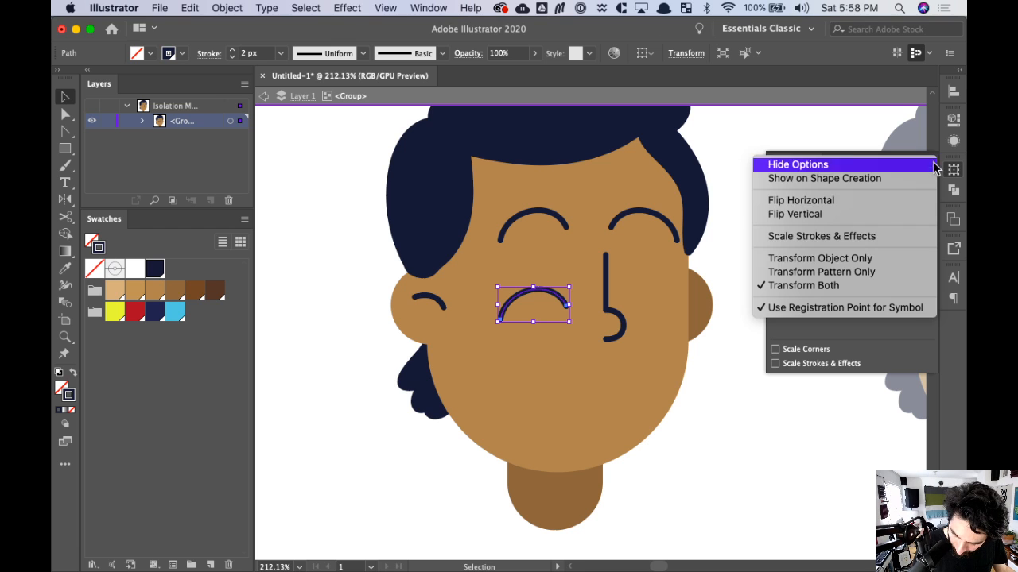
left_click(847, 216)
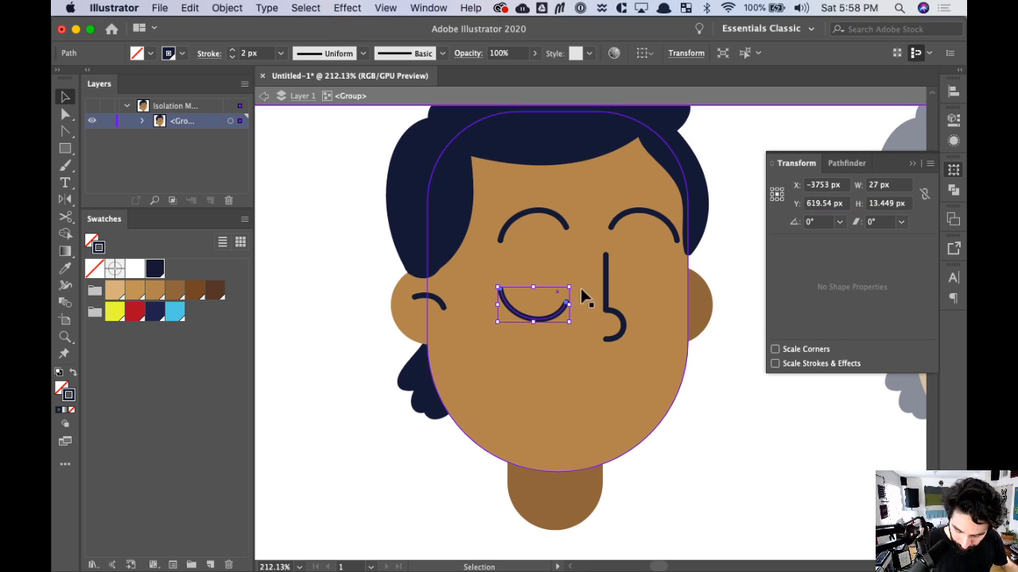
left_click_drag(573, 283, 574, 269)
- Duplicate the closed eye under the right eyebrow and flip the copy horizontally
left_click_drag(558, 308, 674, 308)
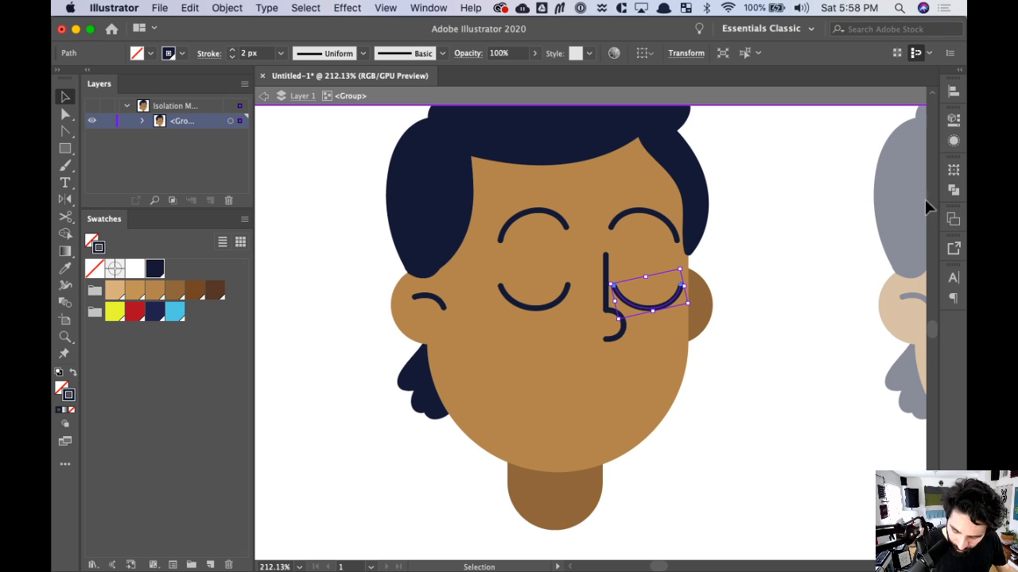
left_click(954, 173)
left_click(932, 164)
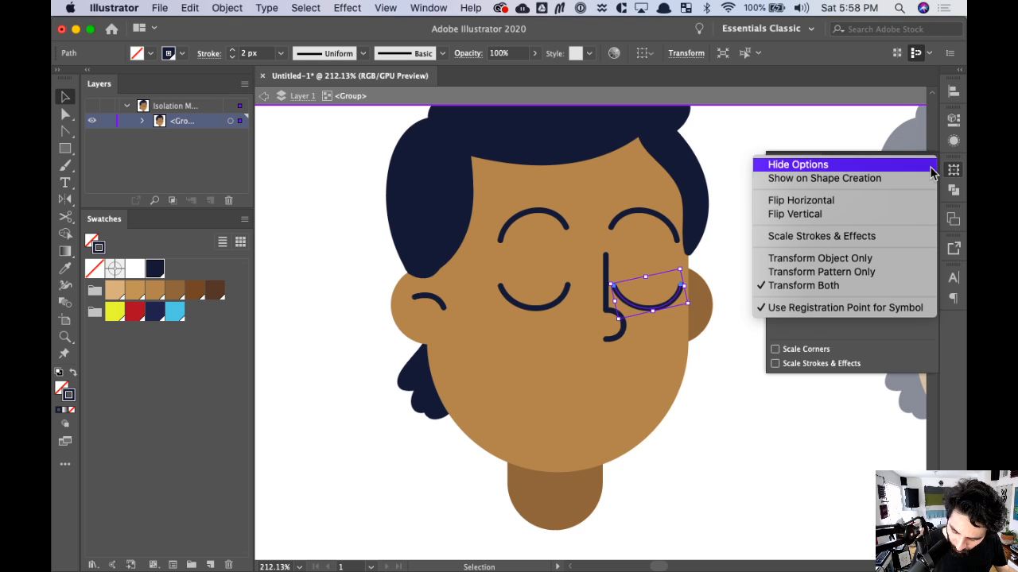
left_click(867, 201)
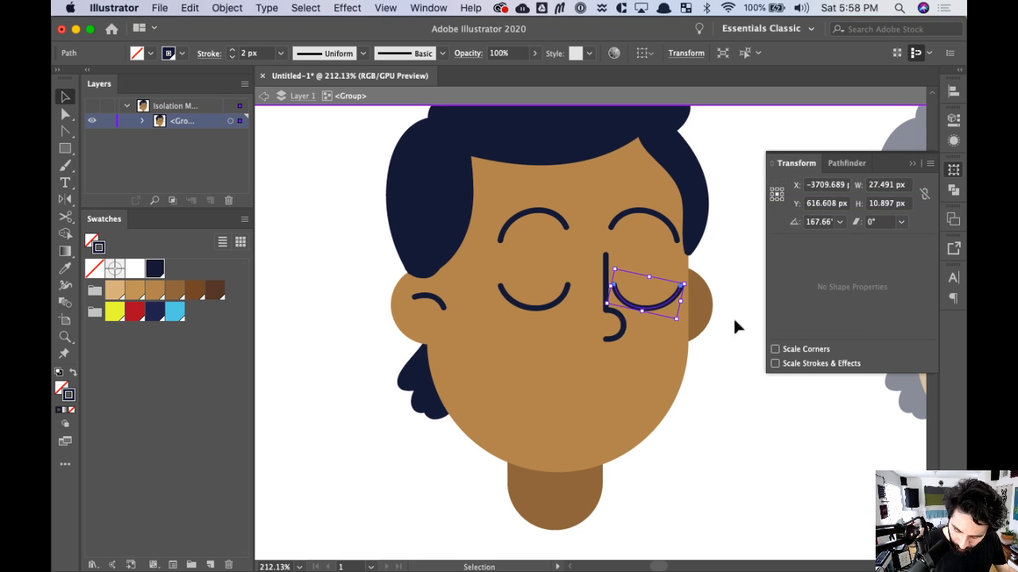
left_click(759, 443)
- Place a copy of the left eyebrow below the nose and flip it vertically to form a smiling mouth
left_click_drag(765, 338, 775, 332)
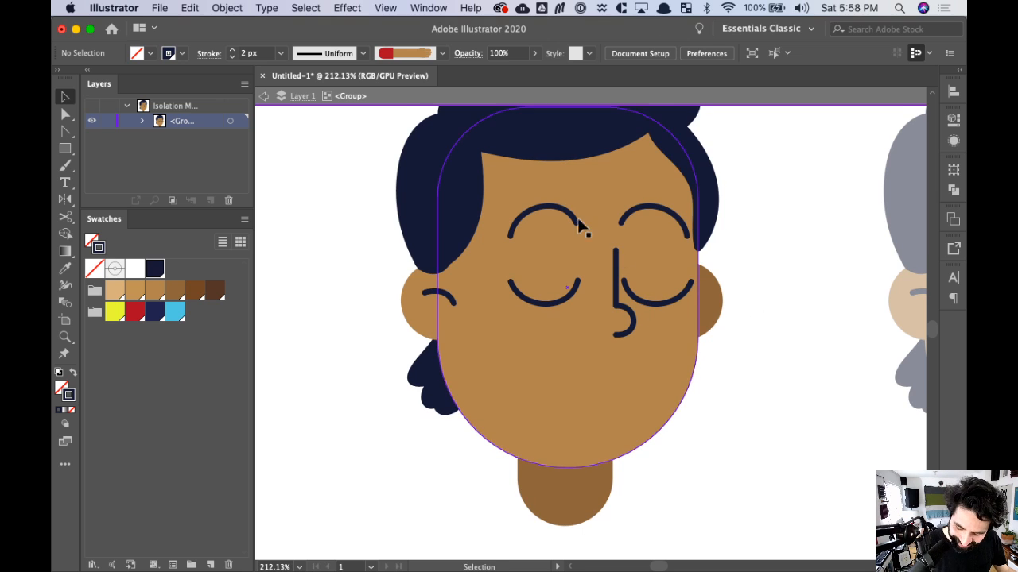
left_click_drag(577, 220, 628, 406)
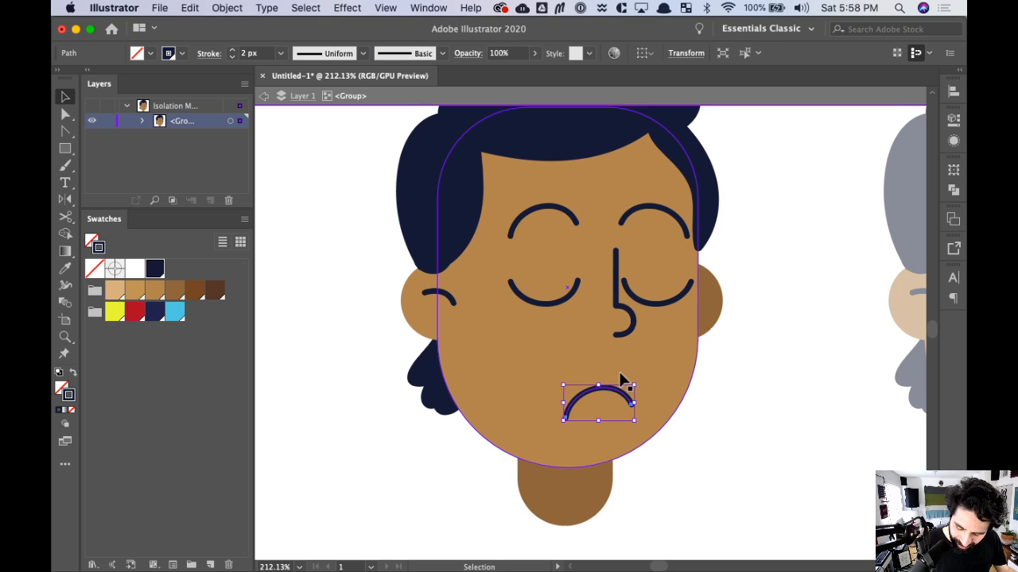
key("shift+Up")
key("shift+Up")
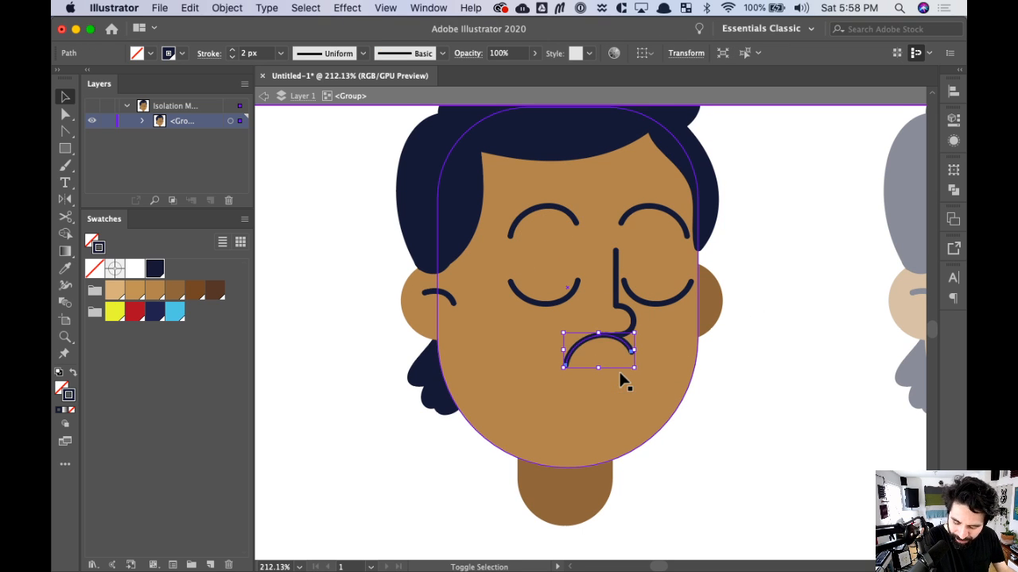
key("shift+Right")
key("shift+Right")
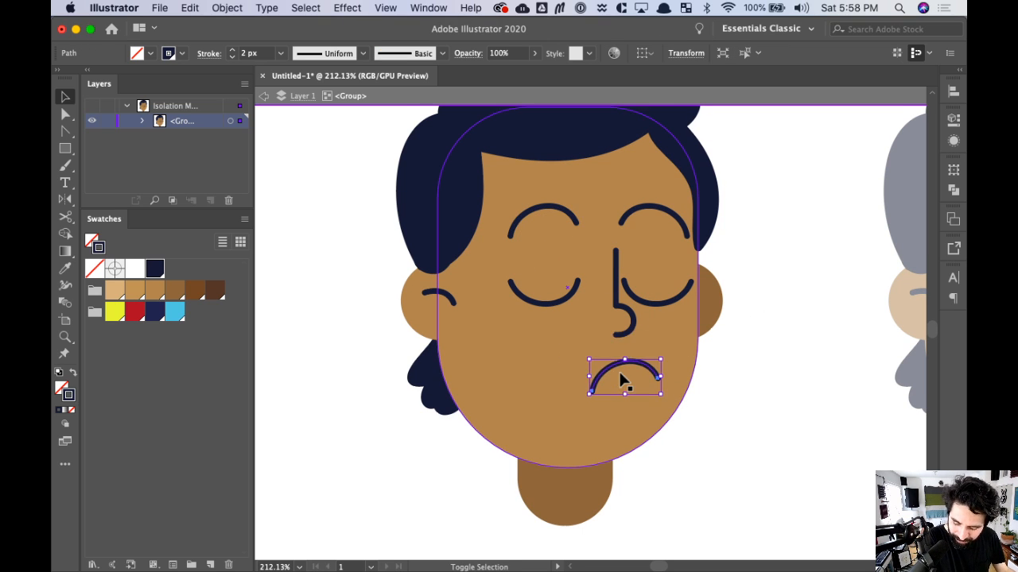
left_click(954, 172)
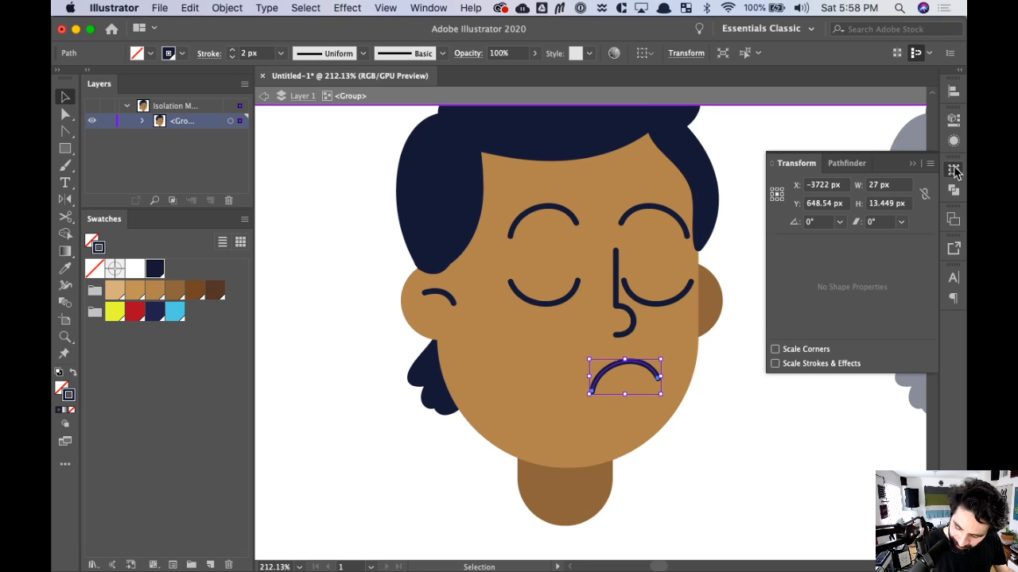
left_click(930, 163)
left_click(863, 218)
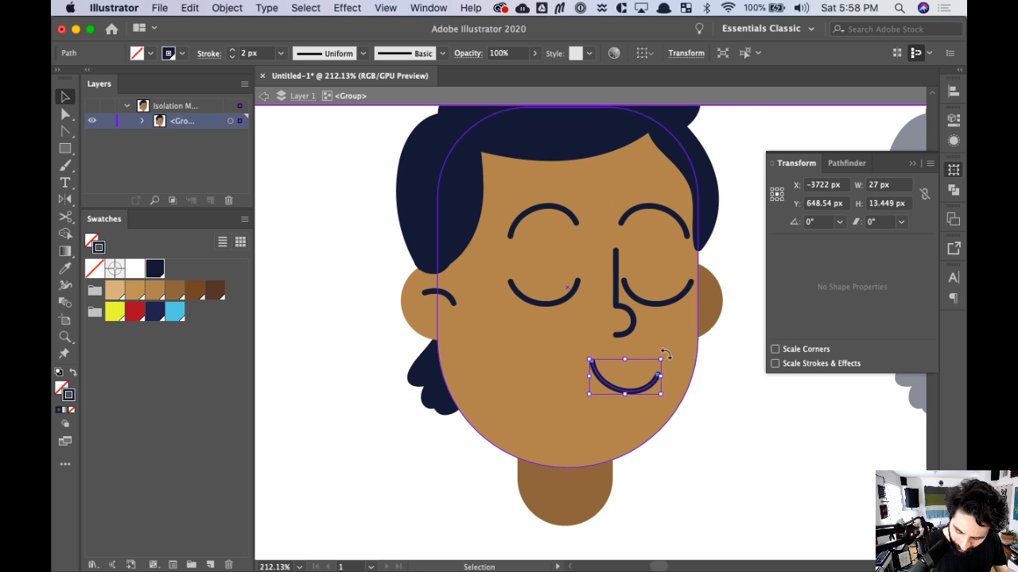
- Rotate the mouth curve slightly to level its ends and nudge it left and up beneath the nose
left_click_drag(666, 356, 663, 364)
key("Left")
key("Left")
key("Left")
key("Left")
key("Left")
key("Left")
key("Left")
key("Left")
key("Left")
key("Left")
key("Left")
key("Left")
key("Up")
key("Up")
key("Up")
key("Up")
key("Up")
key("Up")
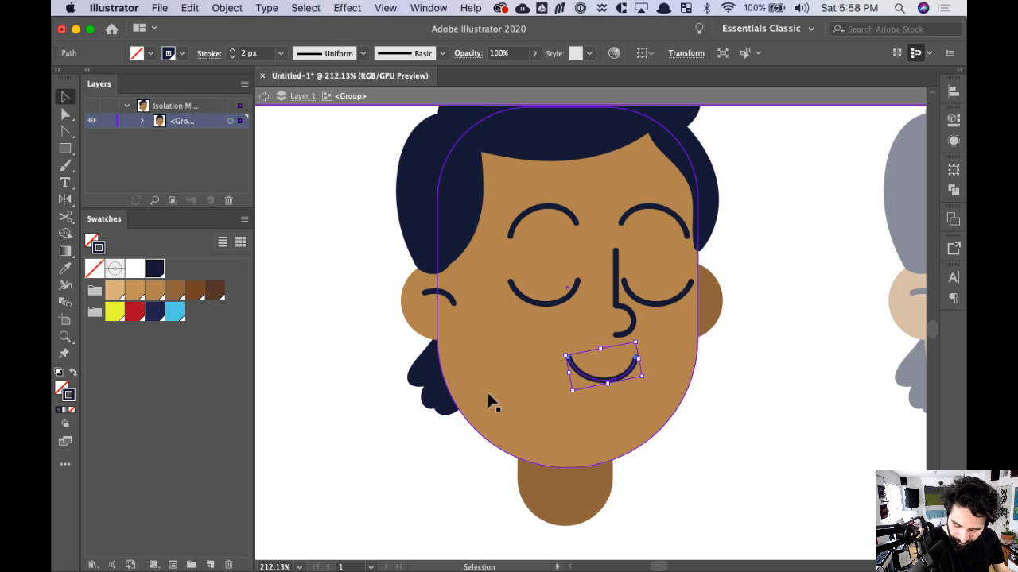
left_click(763, 334)
- Nudge both eyebrows down slightly, closer to the closed eyes
left_click(605, 225)
left_click(566, 211)
left_click(660, 209, "shift")
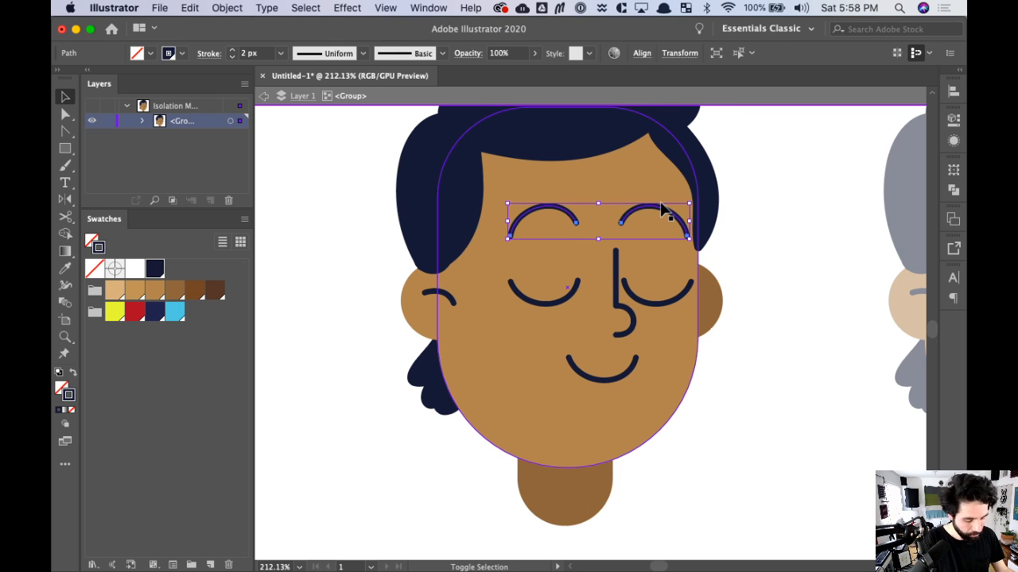
key("Down")
key("Down")
key("Down")
key("Down")
key("Down")
key("Down")
key("Down")
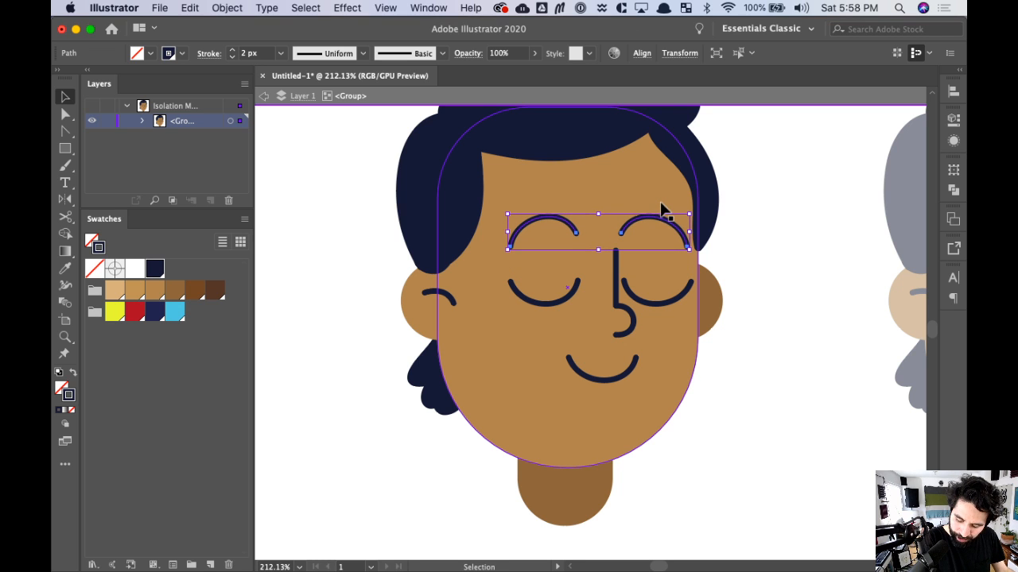
left_click(765, 418)
- Exit isolation mode of the closed-eyed head group
key("super+minus")
key("super+minus")
key("super+equal")
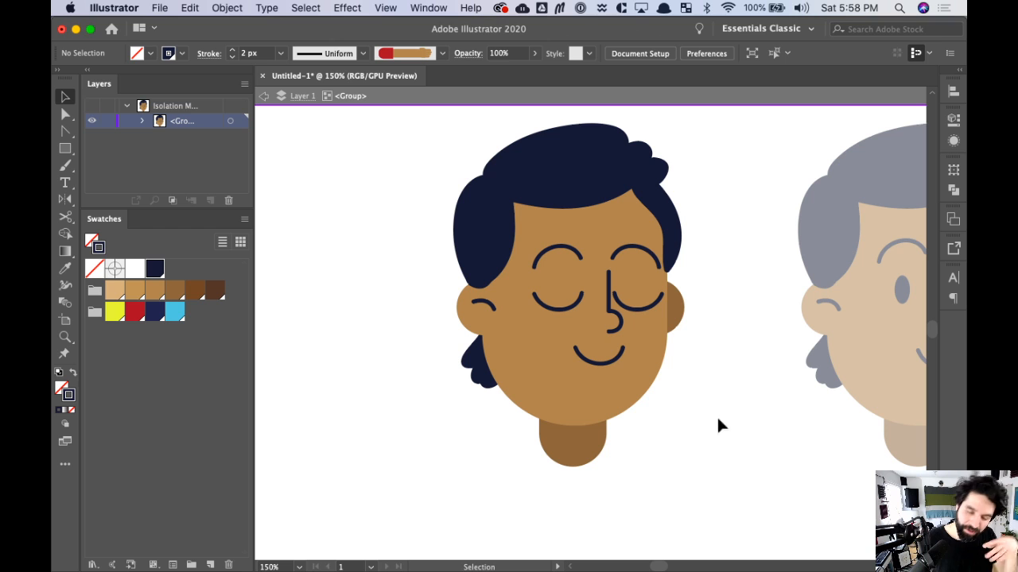
key("super+minus")
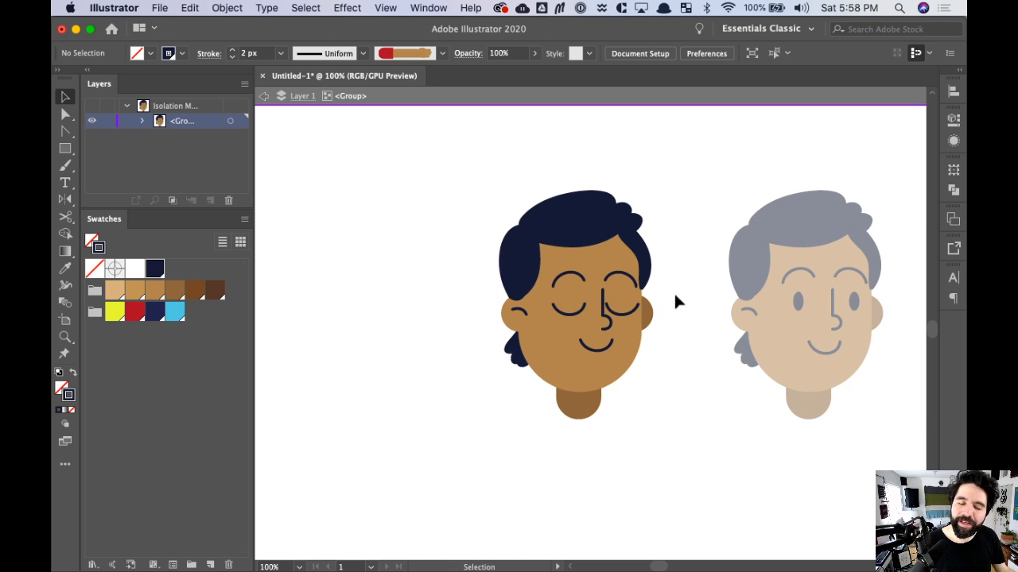
key("super+minus")
key("super+minus")
key("super+minus")
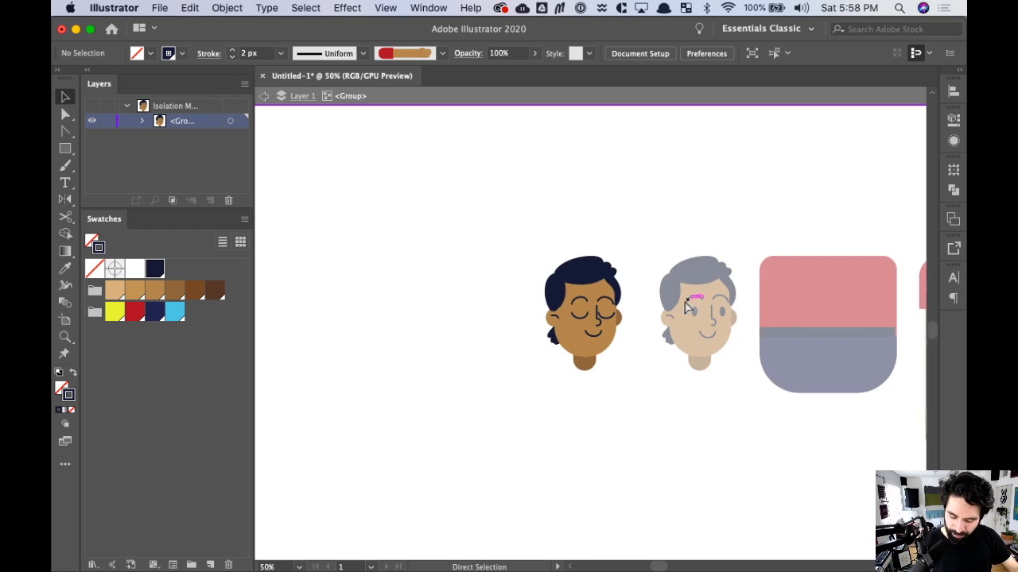
double_click(688, 429)
- Select the whole closed-eyed head and bring up the Brushes panel beside it
key("z")
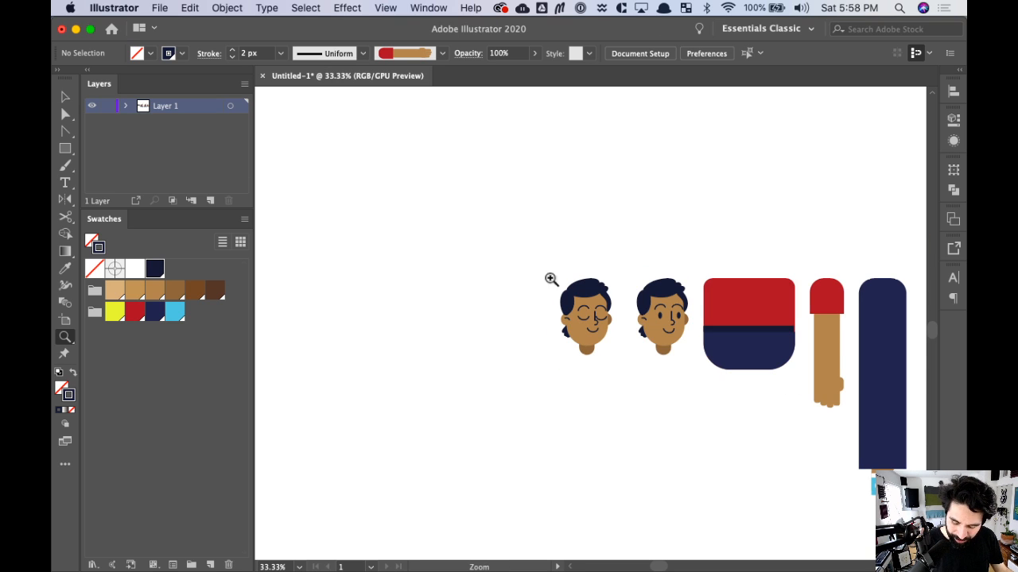
left_click_drag(550, 279, 642, 357)
key("v")
scroll(690, 334, "left", 2)
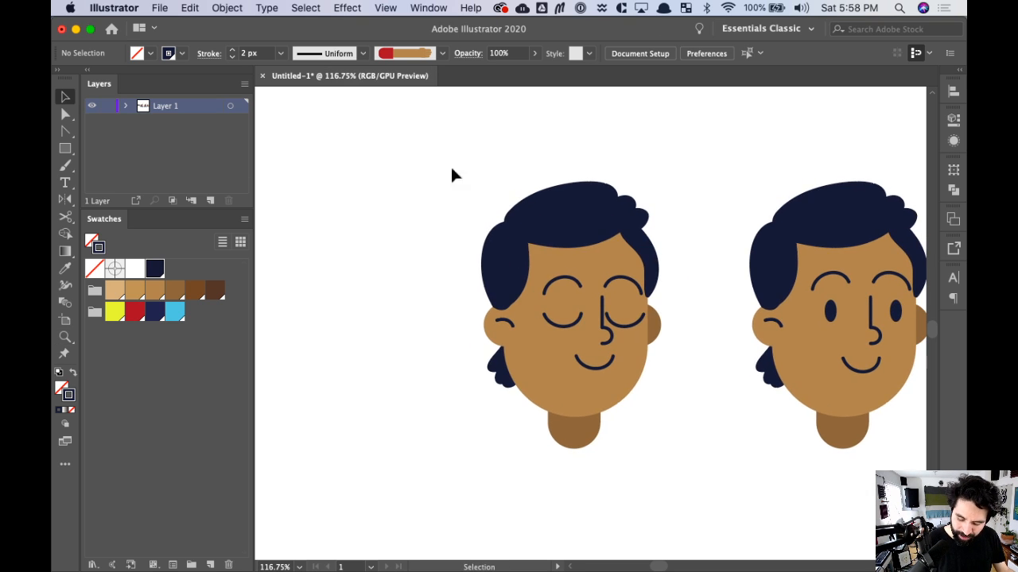
left_click_drag(450, 172, 708, 427)
left_click(953, 119)
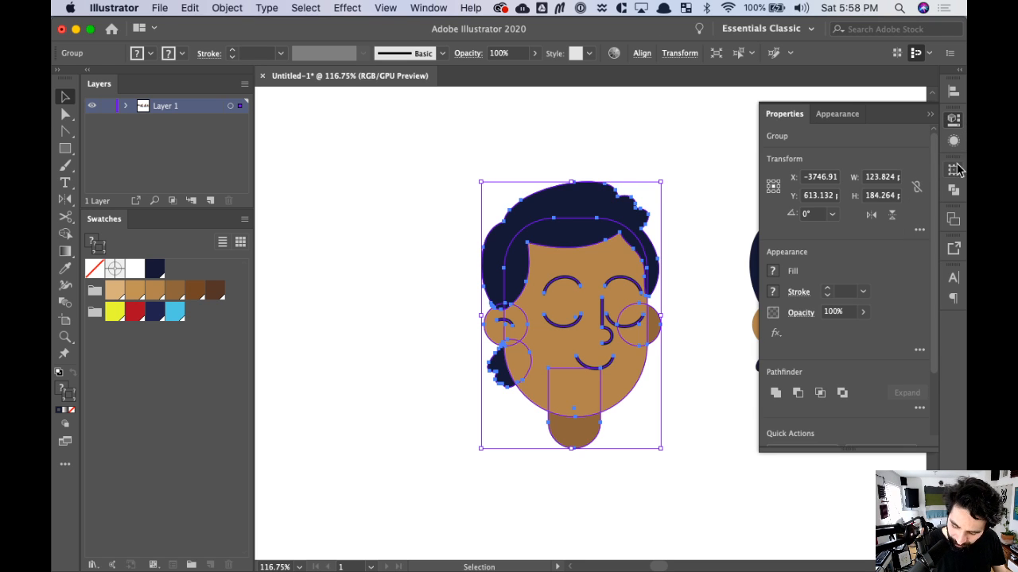
left_click(434, 9)
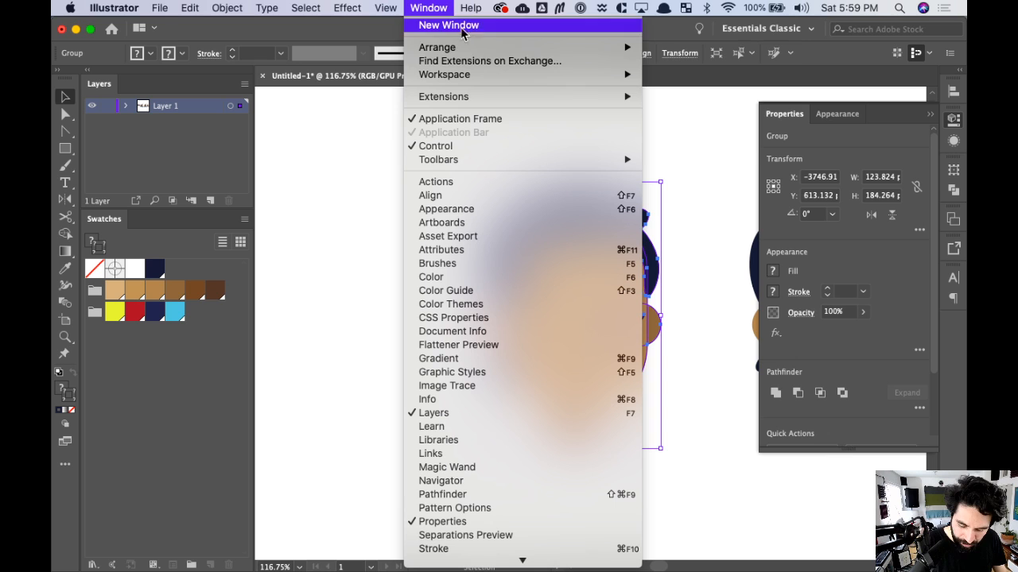
mouse_move(408, 49)
mouse_move(471, 8)
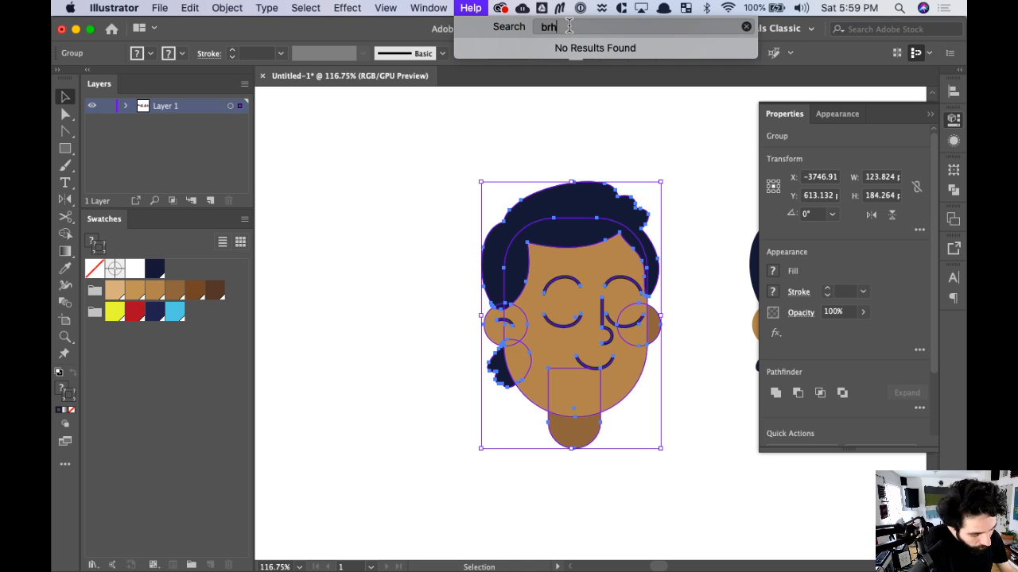
key("BackSpace")
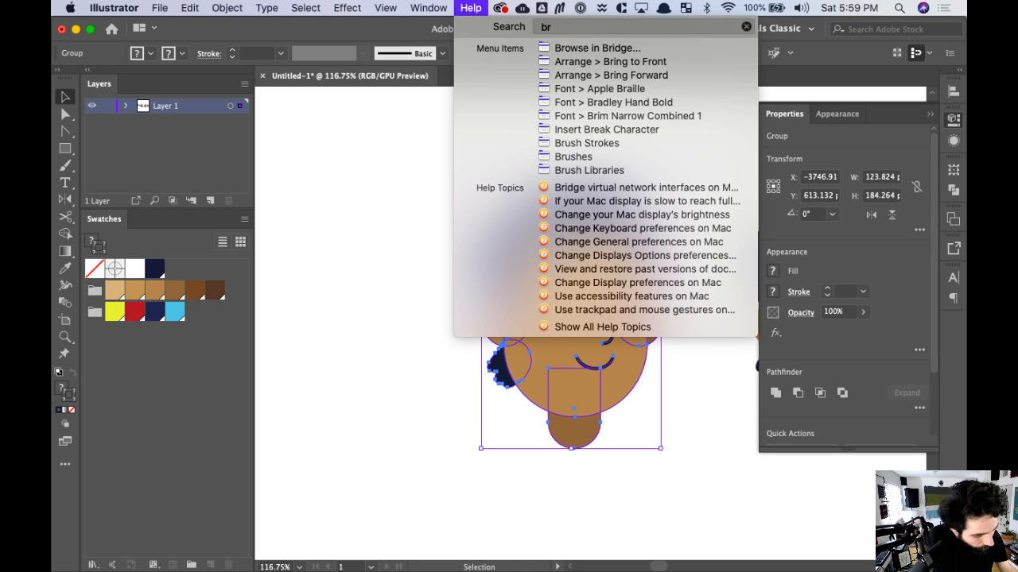
type("us")
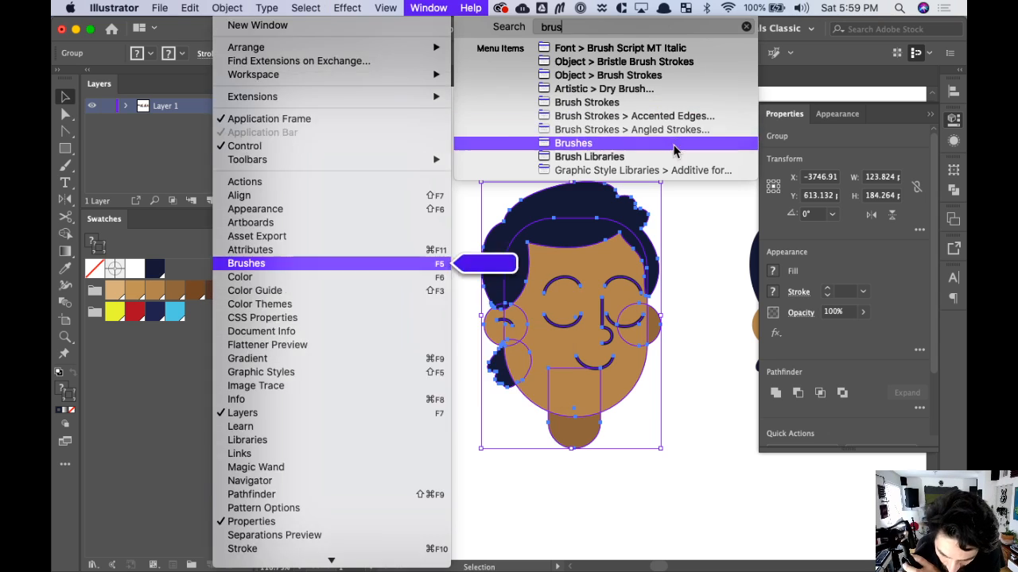
left_click(673, 149)
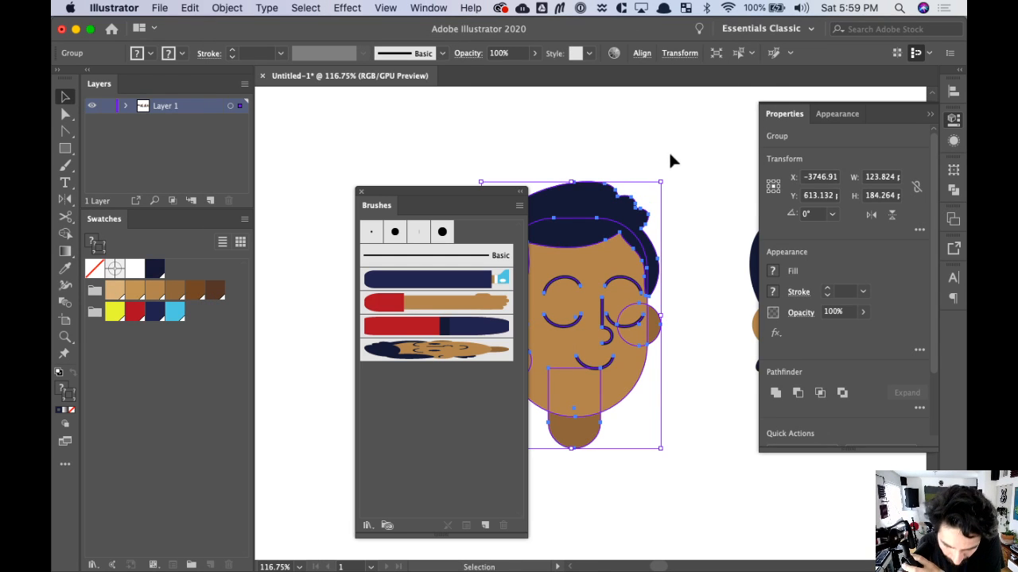
left_click(470, 200)
mouse_move(437, 200)
left_mouse_down()
mouse_move(390, 201)
mouse_move(344, 182)
left_mouse_up()
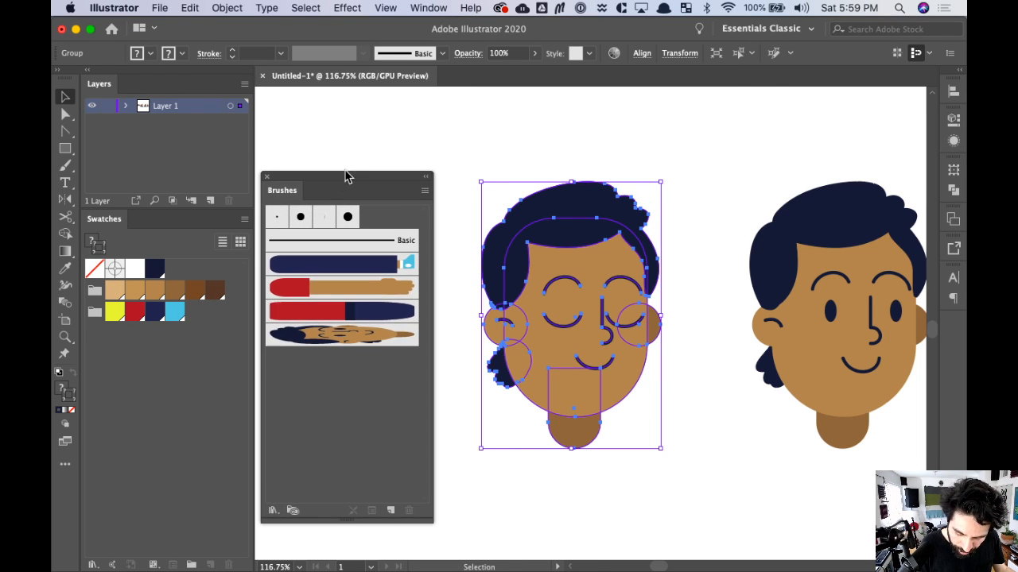
- Create an art brush named Alex-Head 2 from the closed-eyed head, set to Scale Proportionately
left_click(423, 193)
left_click(489, 192)
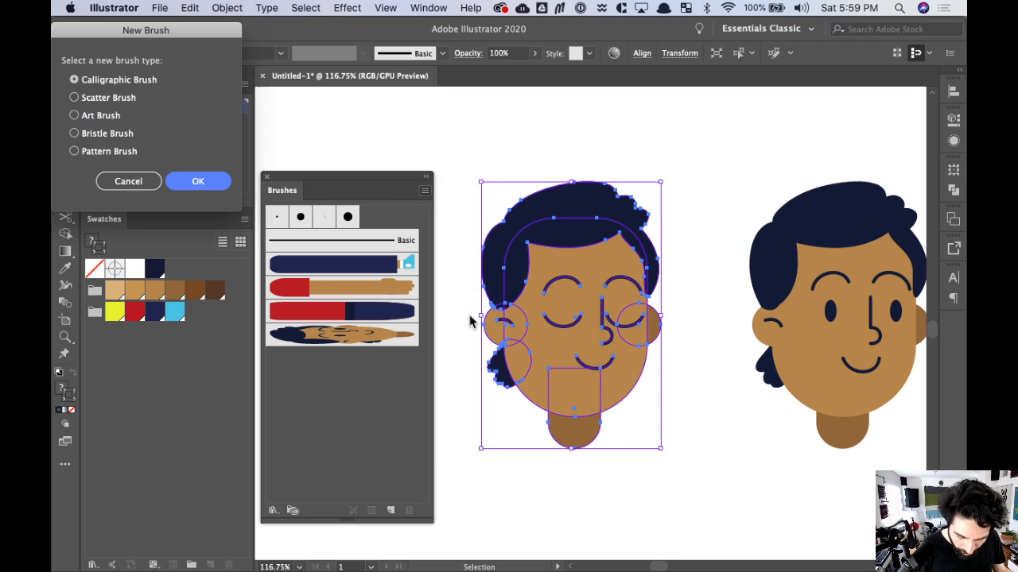
left_click(115, 116)
left_click(198, 181)
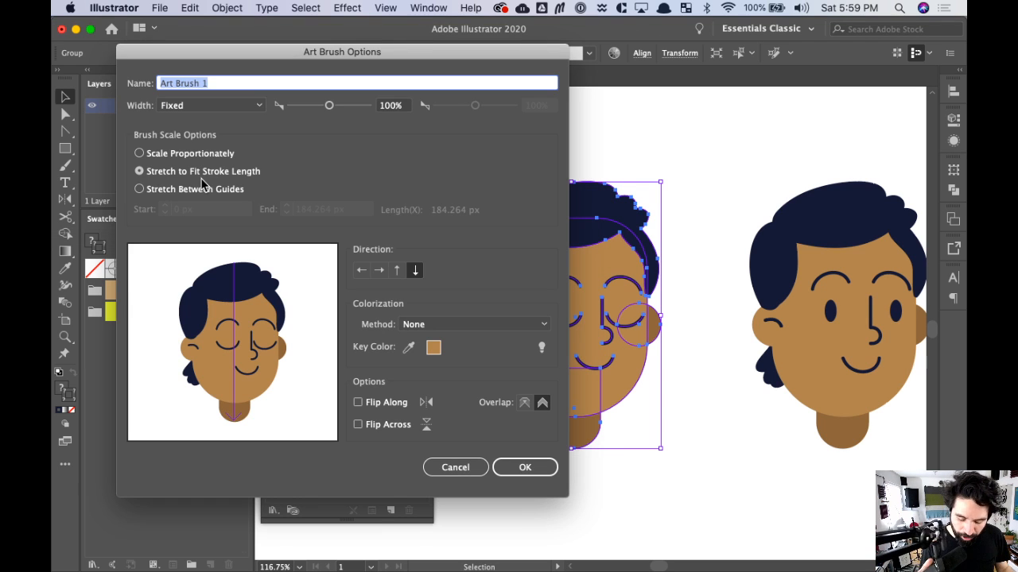
type("Alex-Head 2")
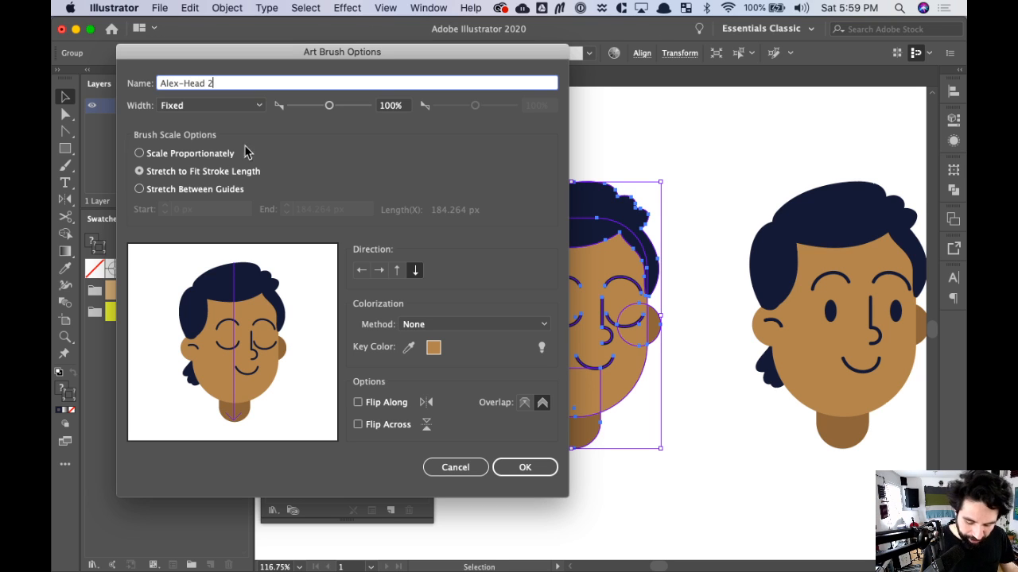
left_click(229, 155)
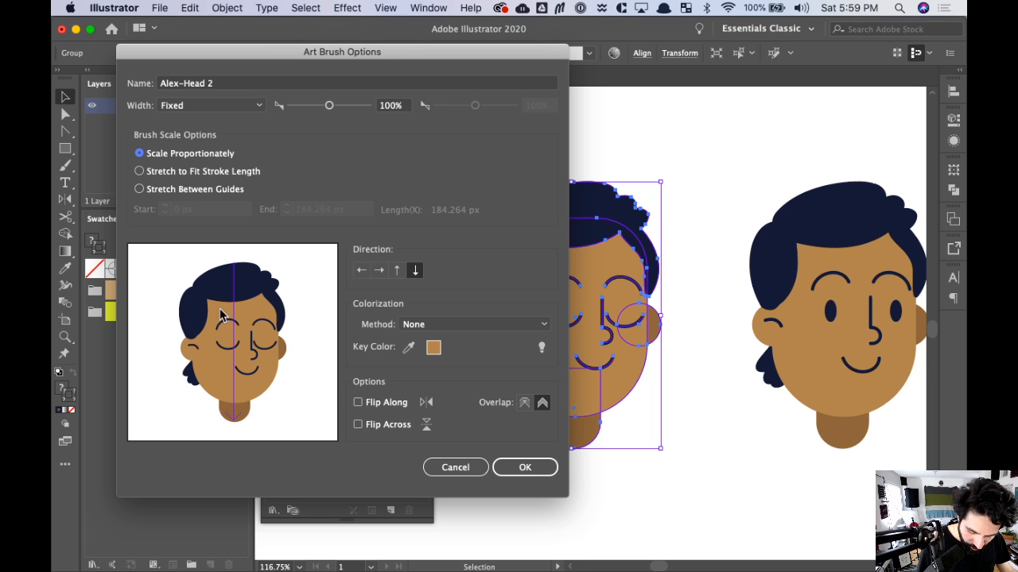
left_click(525, 467)
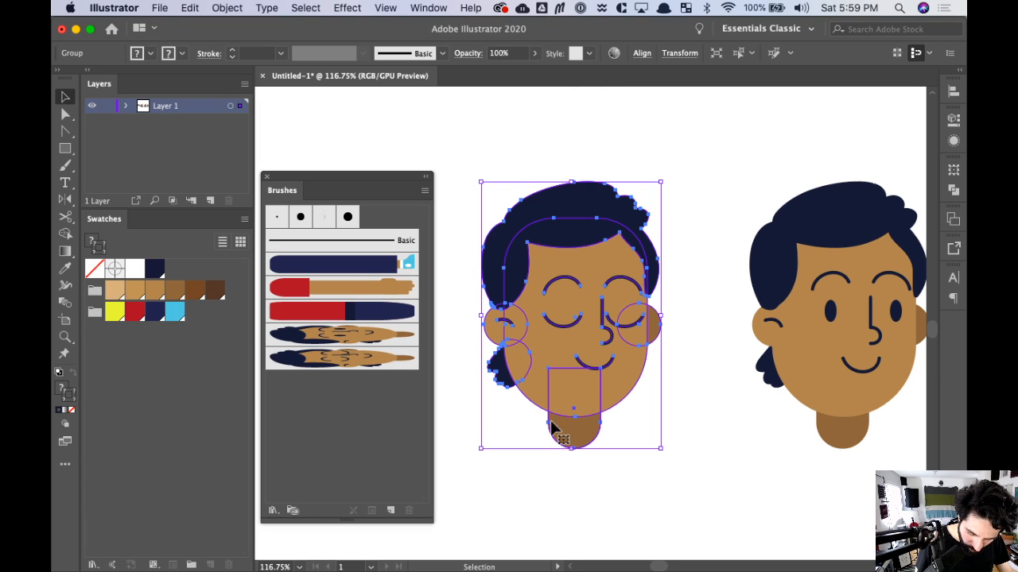
- Close the Brushes panel and select only the head stroke of the first painted figure
left_click(660, 468)
key("super+minus")
key("super+minus")
key("super+minus")
key("super+minus")
key("super+minus")
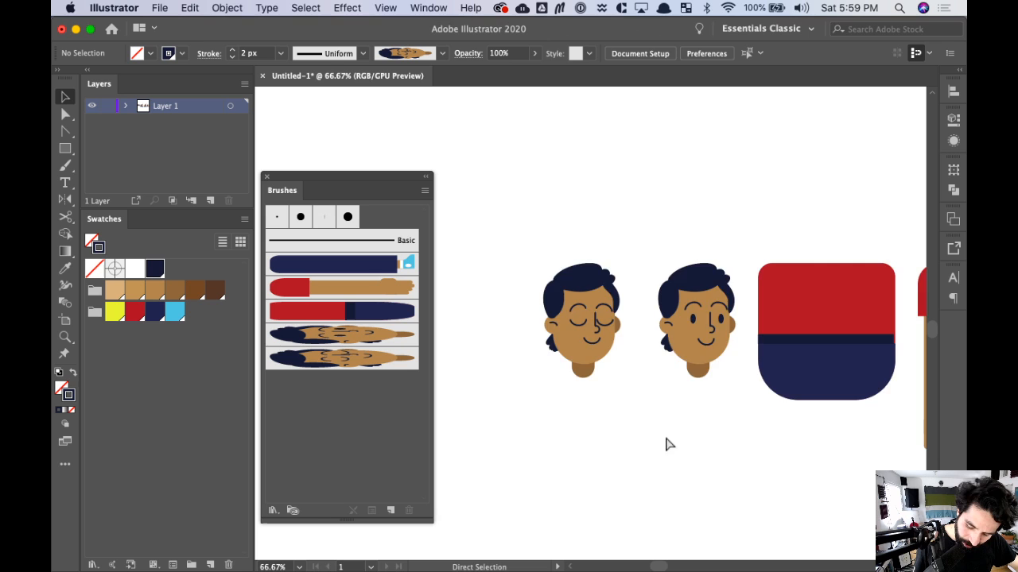
left_click_drag(766, 358, 392, 298)
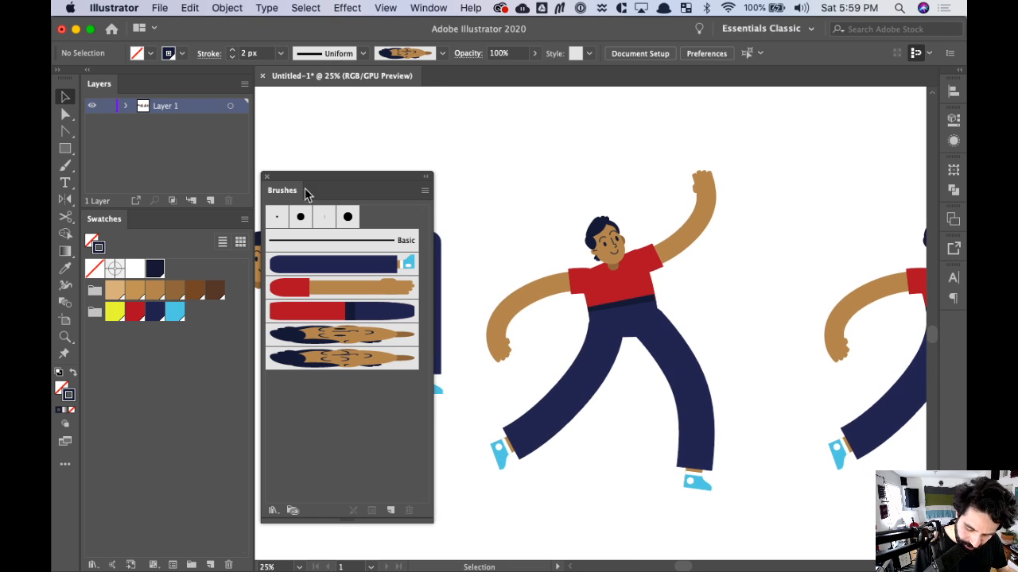
left_click(268, 176)
left_click(636, 262)
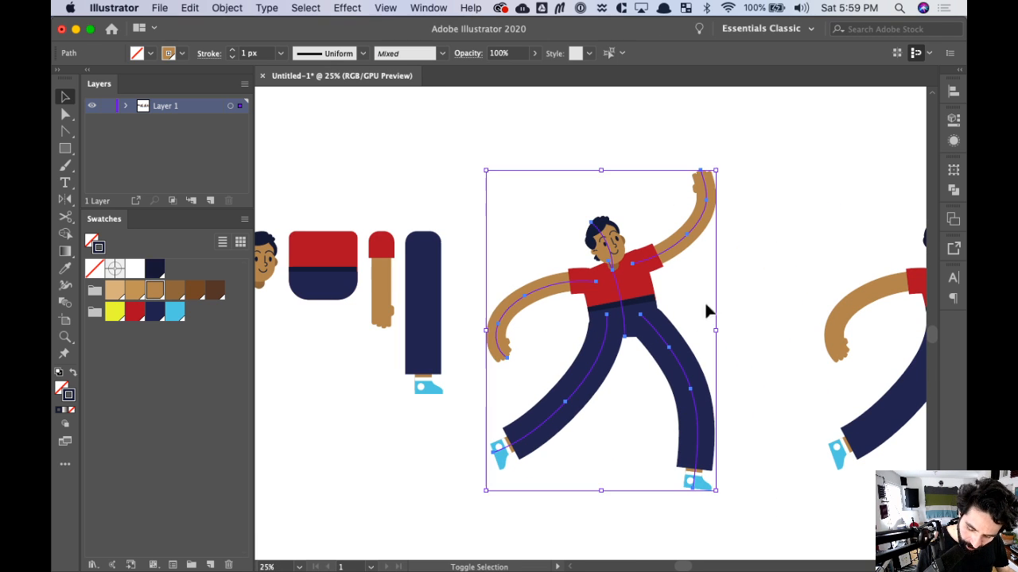
key("c")
key("z")
left_click_drag(530, 164, 700, 318)
key("v")
left_click(614, 200)
left_click(561, 314)
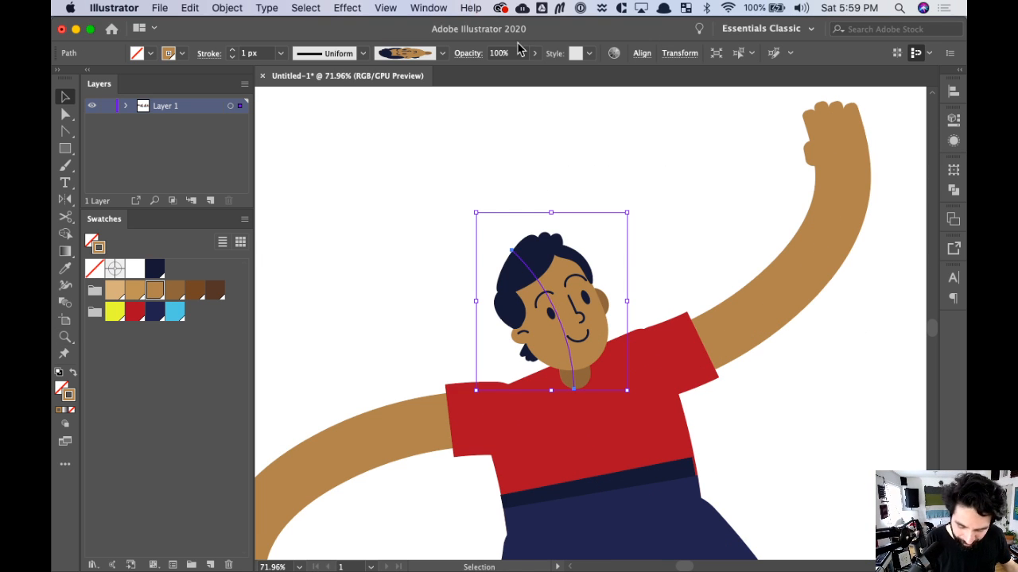
- Reopen the Brushes panel and dock it together with Transform and Pathfinder
left_click(476, 10)
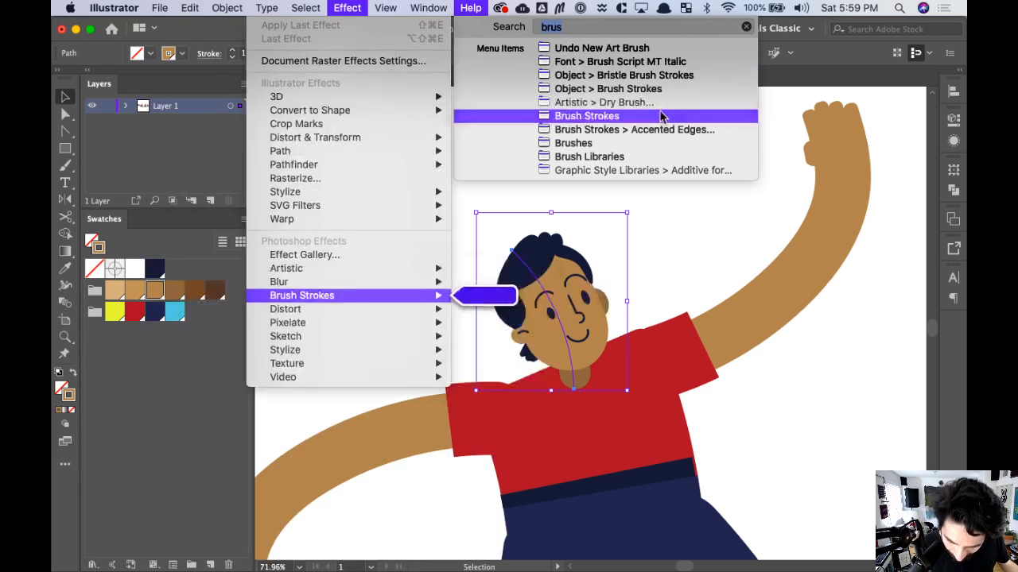
left_click(654, 144)
mouse_move(310, 183)
left_mouse_down()
mouse_move(930, 193)
mouse_move(956, 167)
left_mouse_up()
left_click(954, 172)
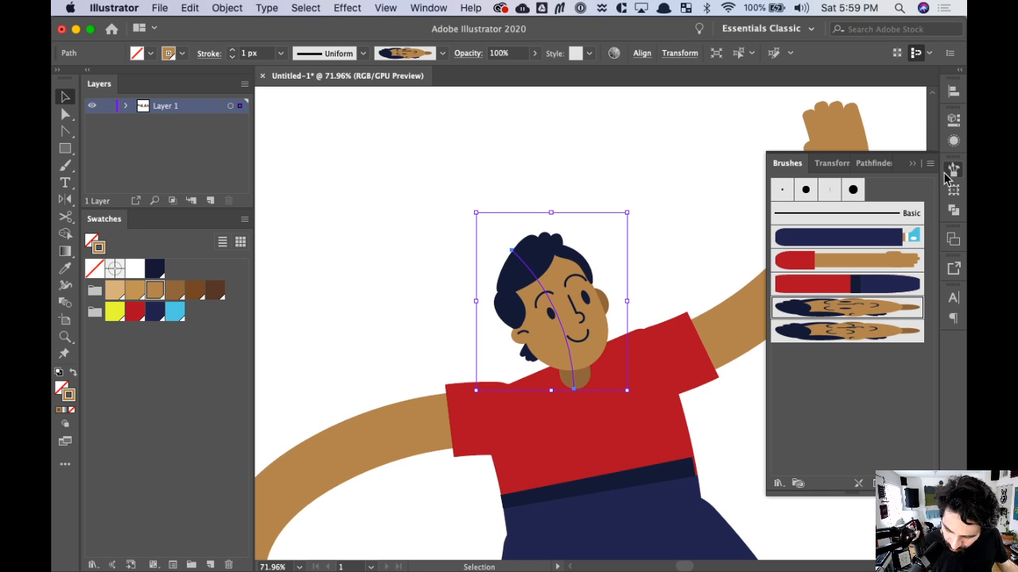
- Switch the figure's head stroke repeatedly between the open-eyed and closed-eyed head brushes, ending with the closed-eyed Alex-Head 2
left_click(867, 334)
left_click(867, 314)
left_click(872, 338)
left_click(879, 314)
left_click(876, 335)
left_click(874, 313)
left_click(872, 338)
left_click(876, 313)
left_click(870, 332)
left_click(879, 309)
left_click(874, 333)
left_click(877, 310)
left_click(873, 334)
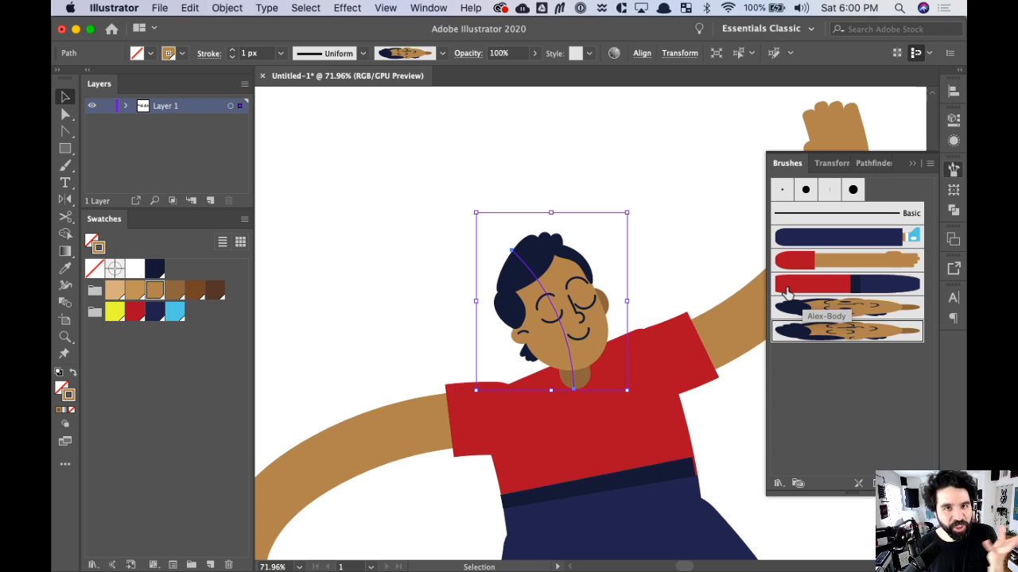
key("super+minus")
key("super+minus")
key("super+minus")
key("super+minus")
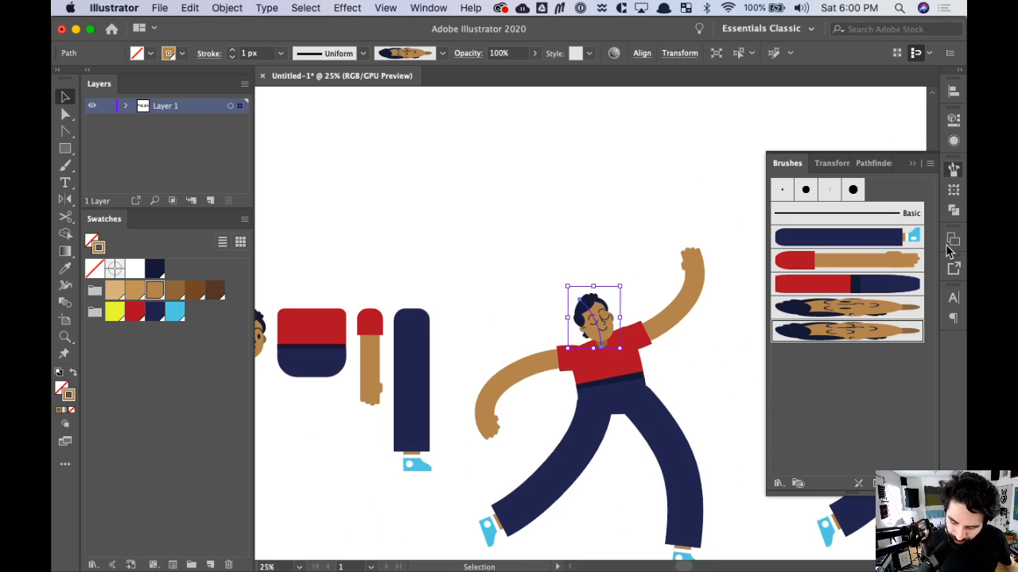
left_click(955, 171)
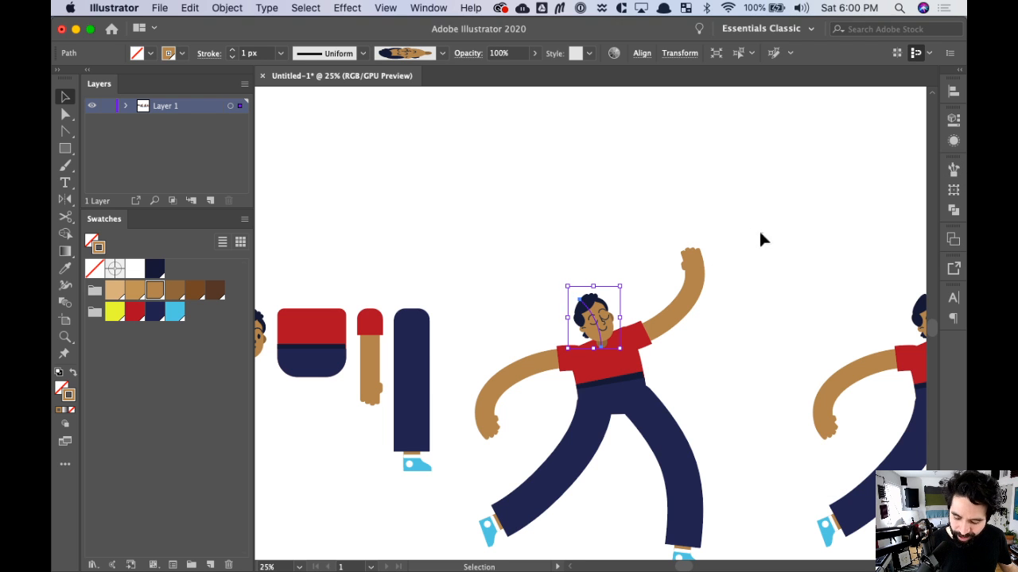
- Deselect the head stroke of the first painted figure
left_click(760, 238)
scroll(769, 249, "down", 5)
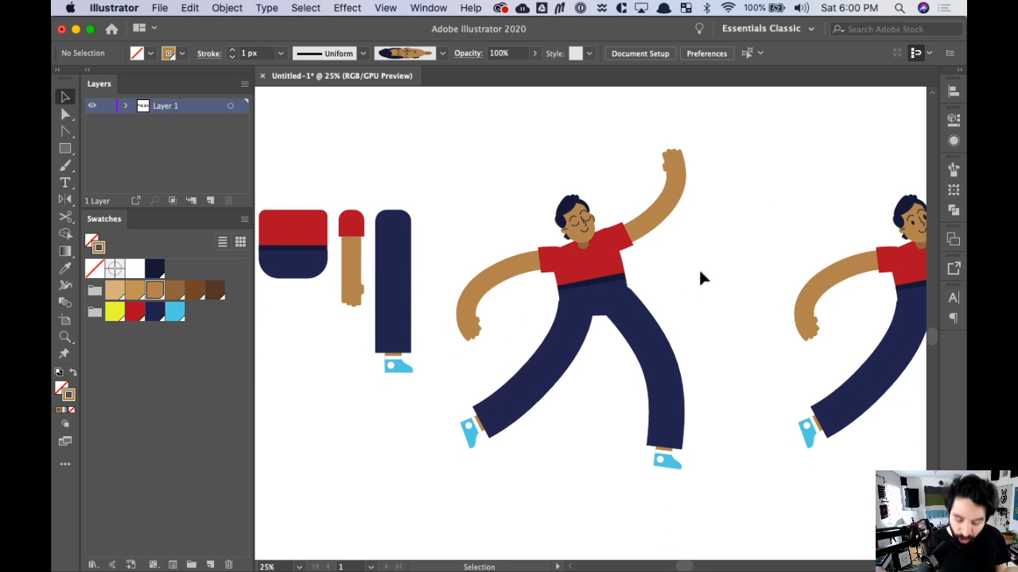
scroll(756, 318, "left", 3)
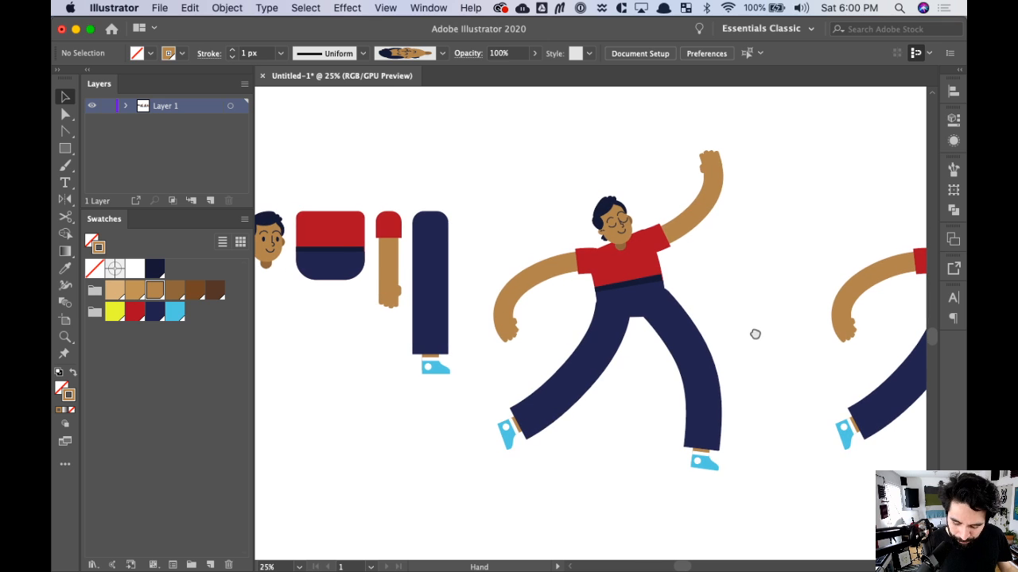
left_click_drag(756, 334, 754, 333)
scroll(748, 346, "down", 1)
scroll(747, 346, "right", 1)
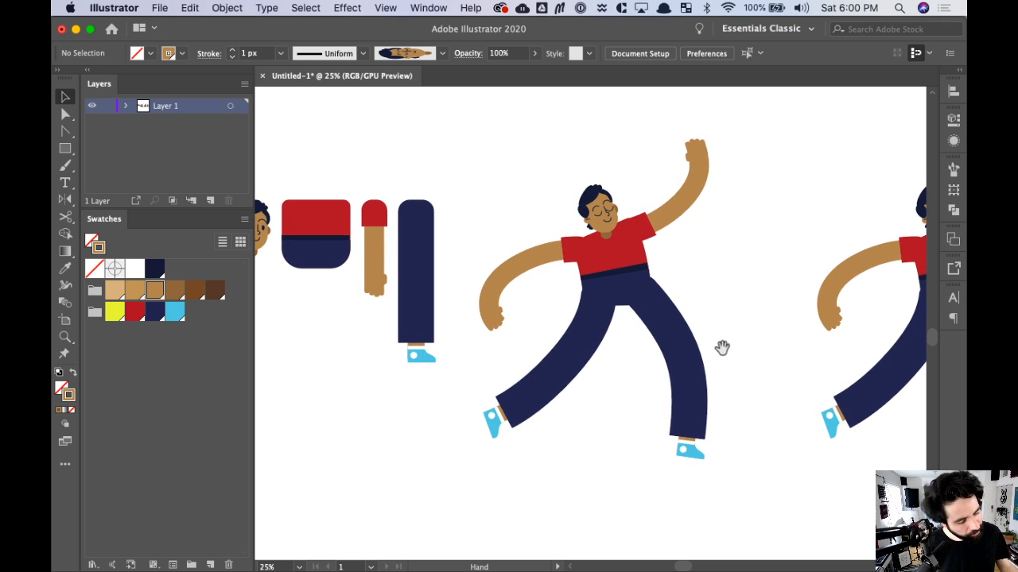
- Switch to Chrome and read through the livestream's chat messages
key("super+Tab")
key("super+Tab")
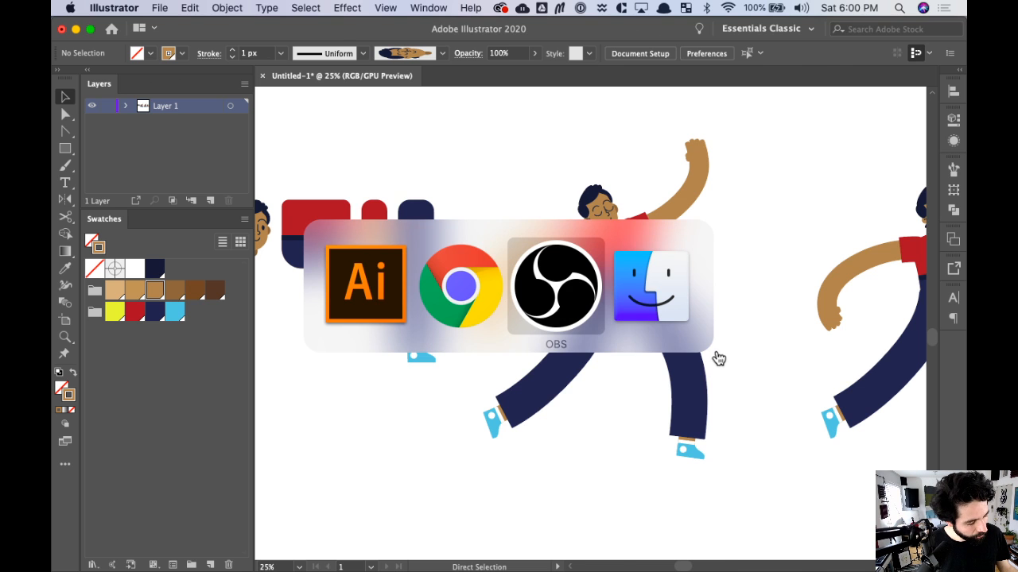
key("super+Tab")
key("super+Tab")
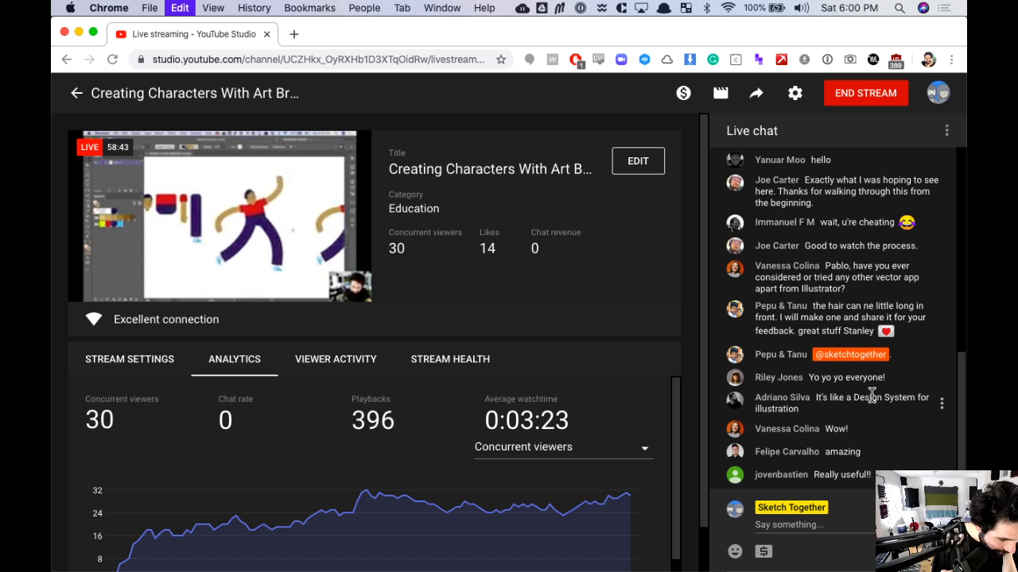
scroll(870, 374, "up", 2)
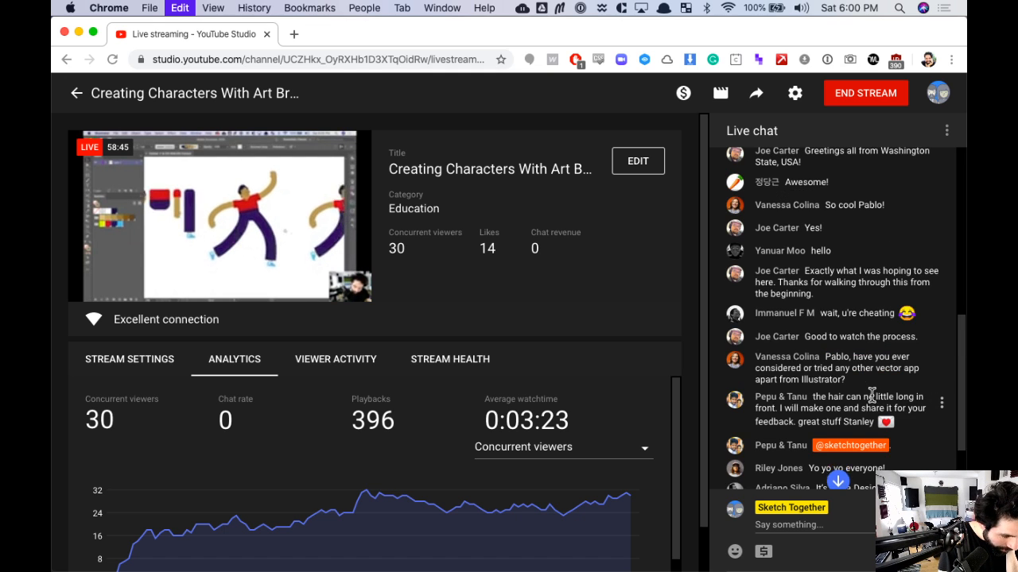
scroll(863, 350, "up", 1)
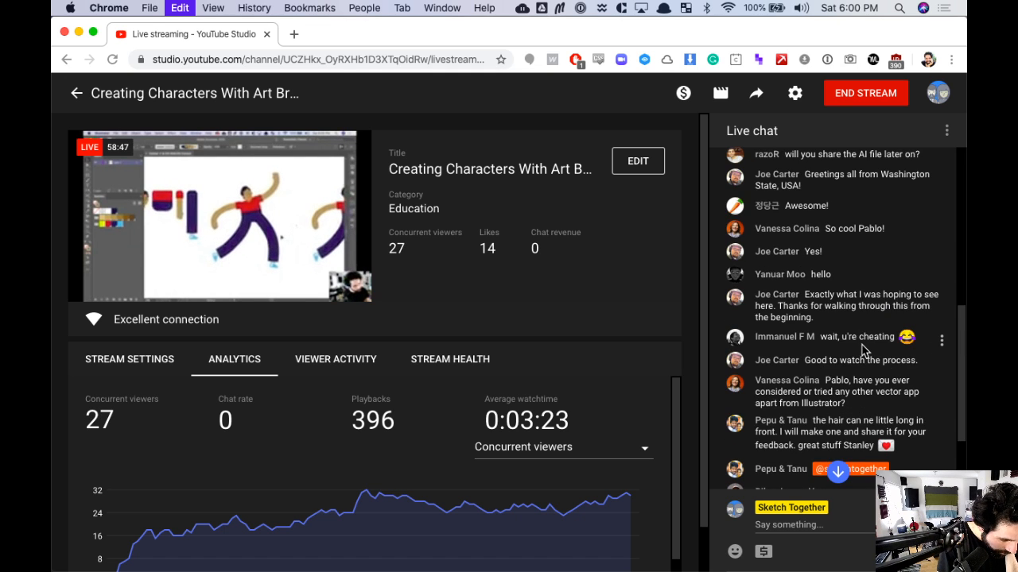
scroll(863, 350, "up", 3)
scroll(863, 350, "down", 6)
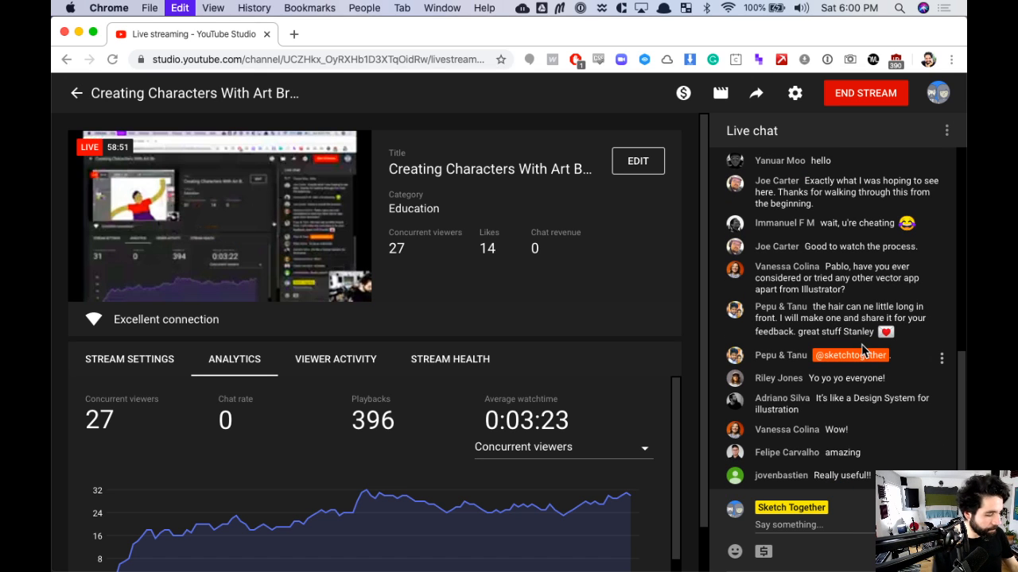
- Return to Illustrator and examine the source body parts up close beside the first painted figure
key("super+Tab")
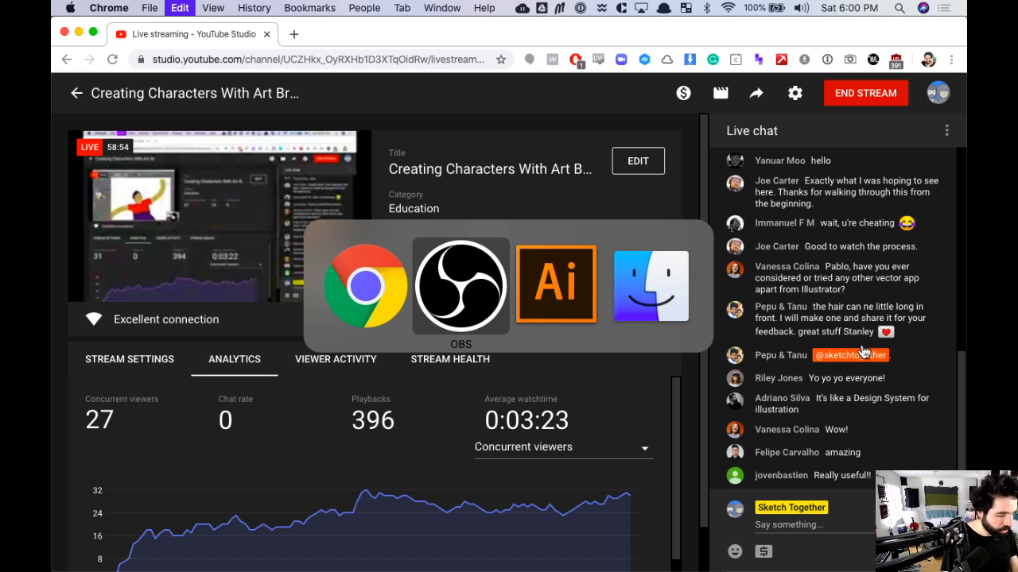
key("super+Tab")
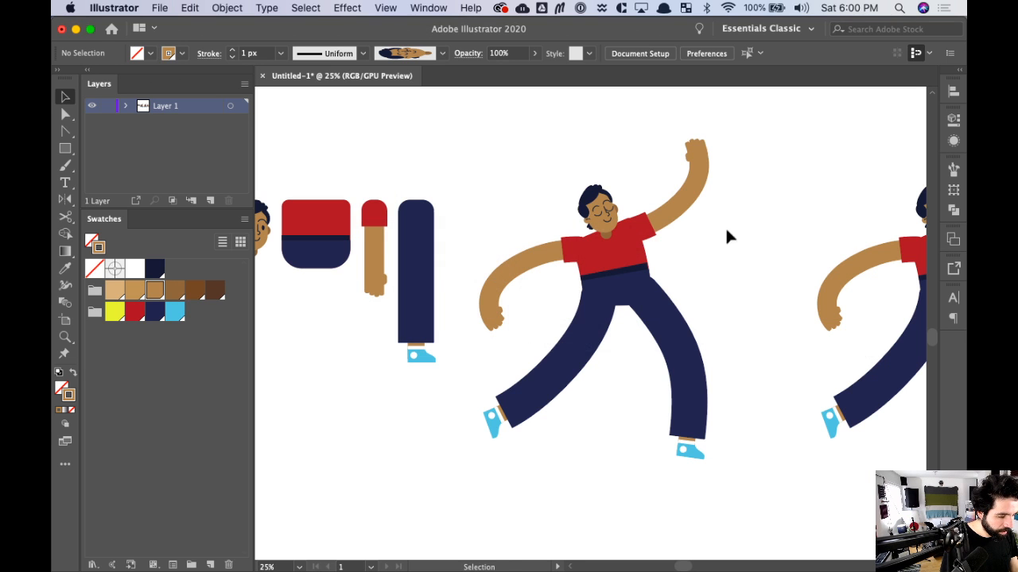
scroll(683, 252, "down", 3)
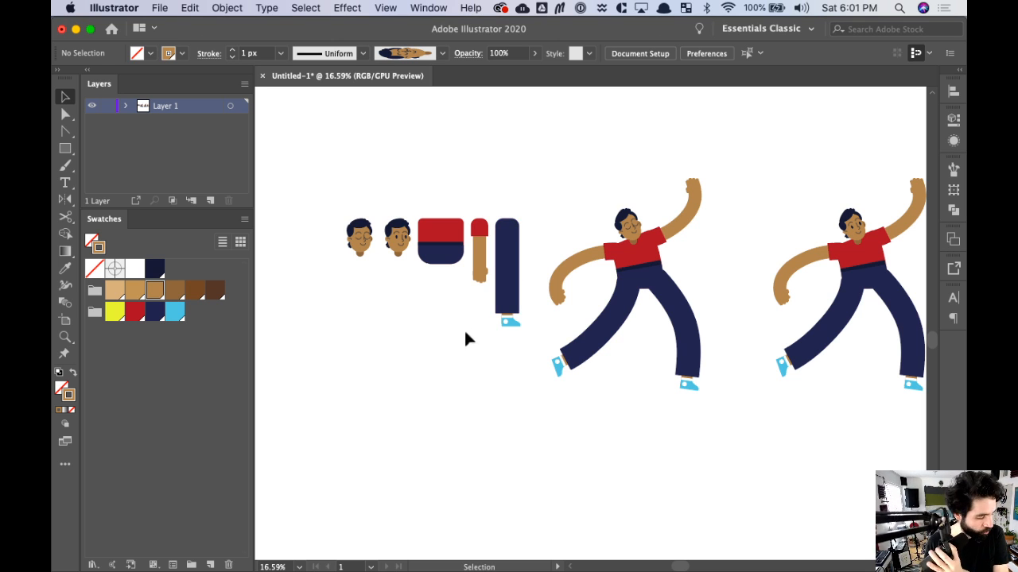
key("z")
left_click_drag(321, 185, 563, 350)
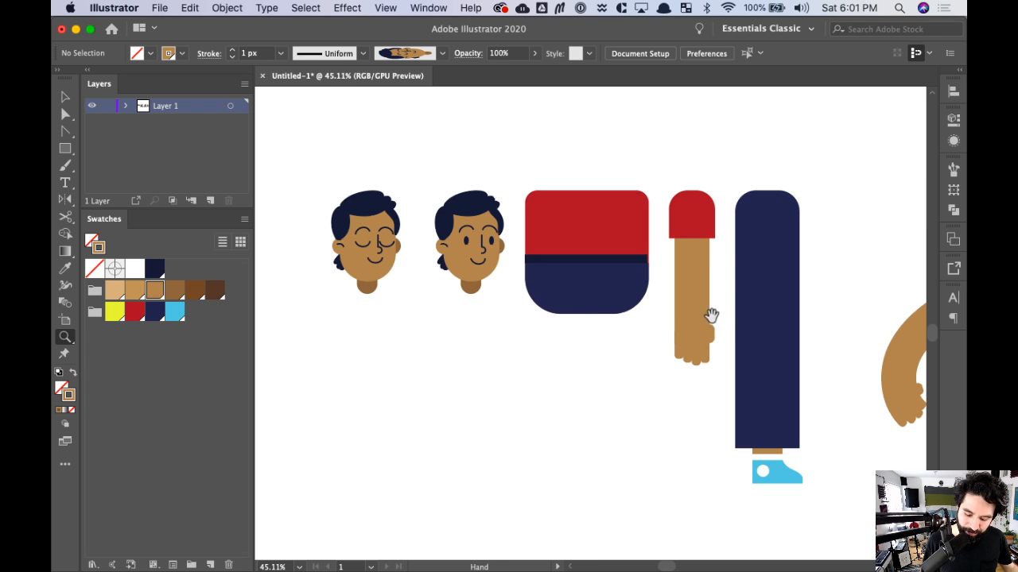
left_click_drag(737, 321, 707, 312)
key("v")
key("super+minus")
left_click_drag(827, 360, 616, 315)
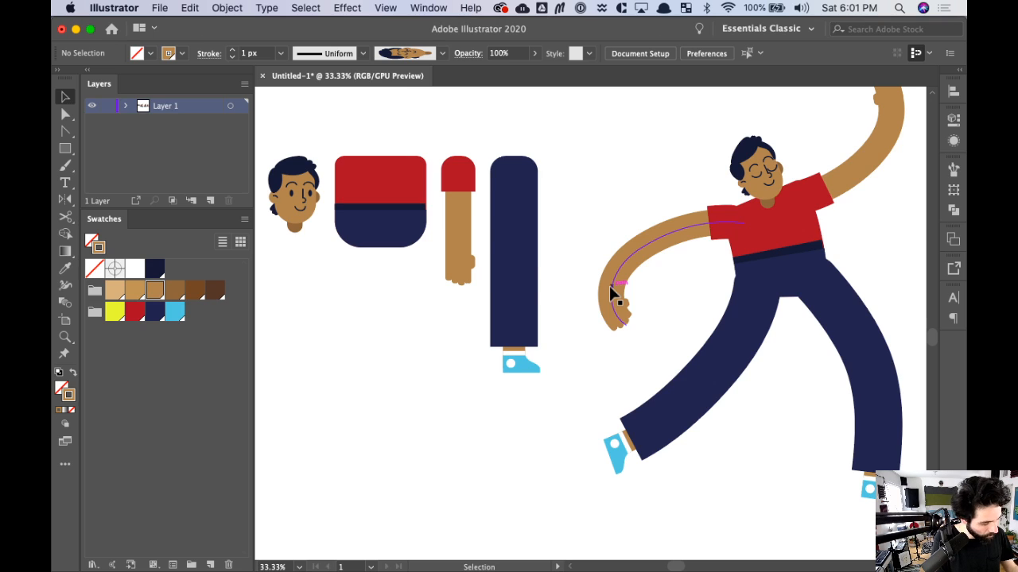
- Hide all panels and inspect the first figure's strokes in Outline view, ending back in the normal preview
key("Tab")
left_click_drag(760, 341, 723, 370)
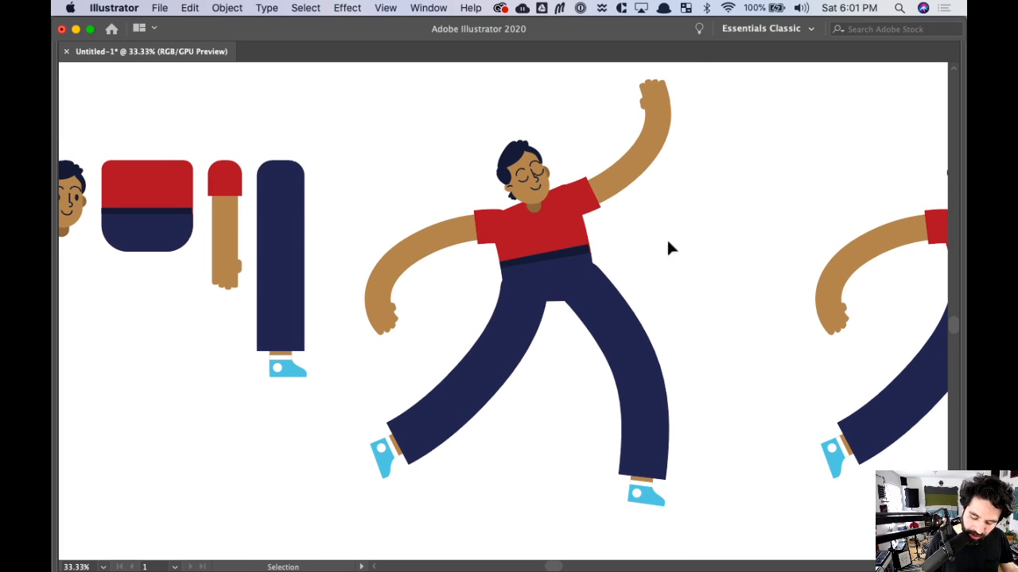
left_click_drag(708, 327, 691, 332)
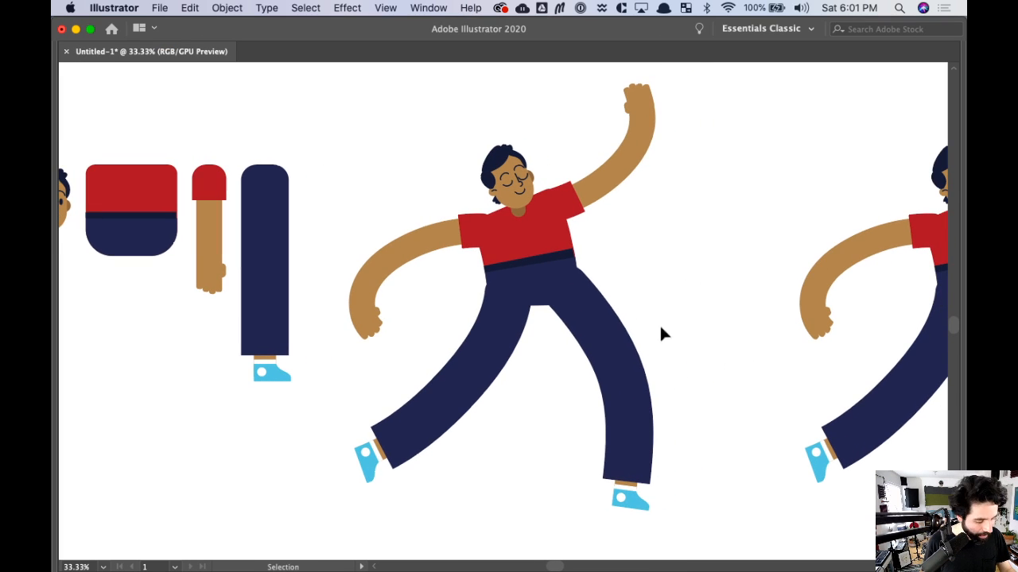
left_click(535, 243)
left_click(664, 238)
key("a")
key("super+y")
key("v")
left_click(604, 177)
key("a")
key("super+y")
key("v")
left_click(697, 268)
- Select both leg strokes of the kneeling figure, stretch them slightly downward, and deselect them
key("space")
left_click_drag(716, 275, 616, 264)
key("space")
left_click_drag(504, 268, 582, 300)
key("space")
key("space")
left_click_drag(893, 335, 458, 258)
left_click_drag(699, 314, 350, 335)
key("space")
left_click_drag(727, 283, 688, 288)
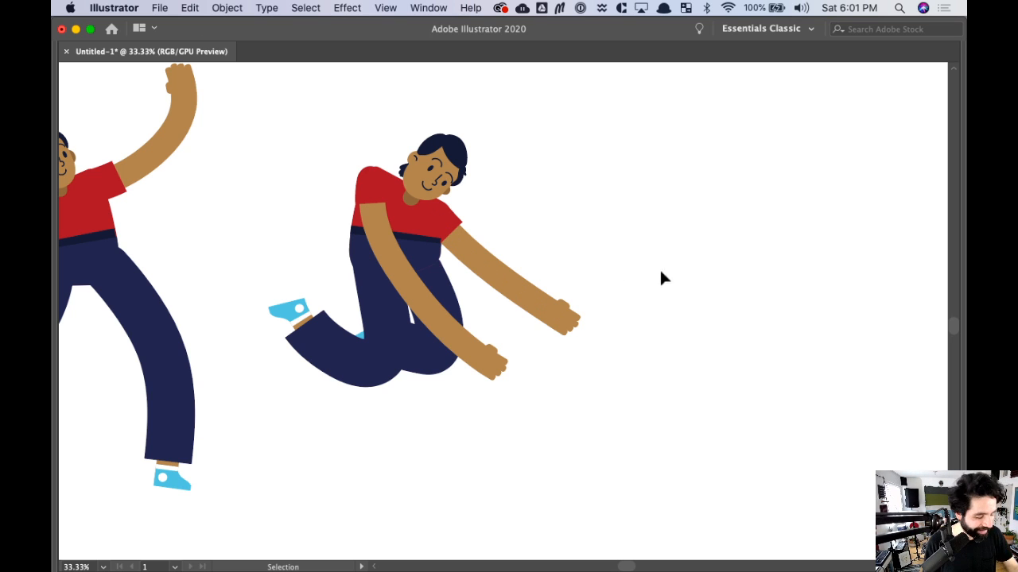
left_click_drag(428, 353, 428, 355)
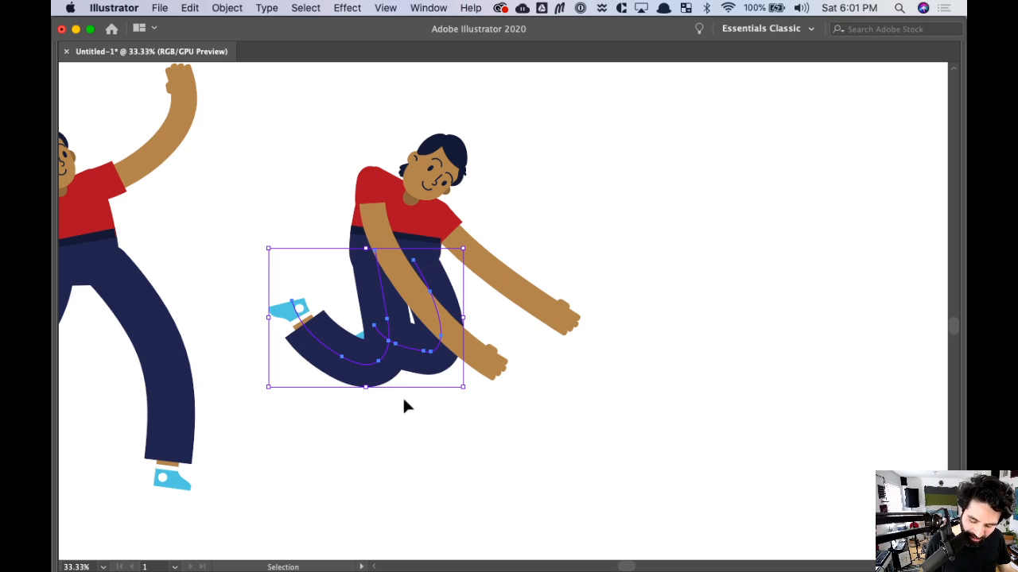
left_click_drag(365, 387, 366, 407)
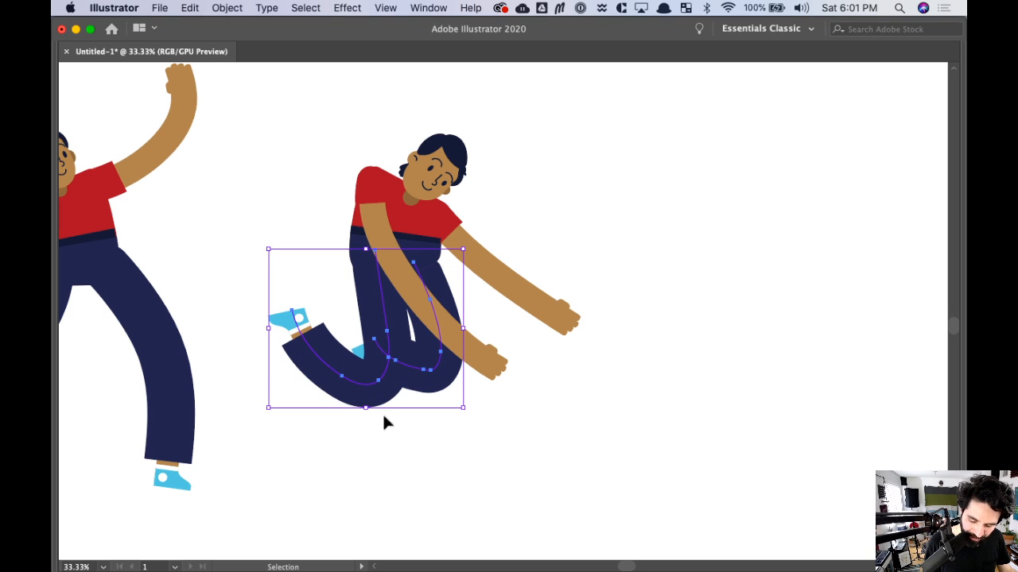
left_click(689, 204)
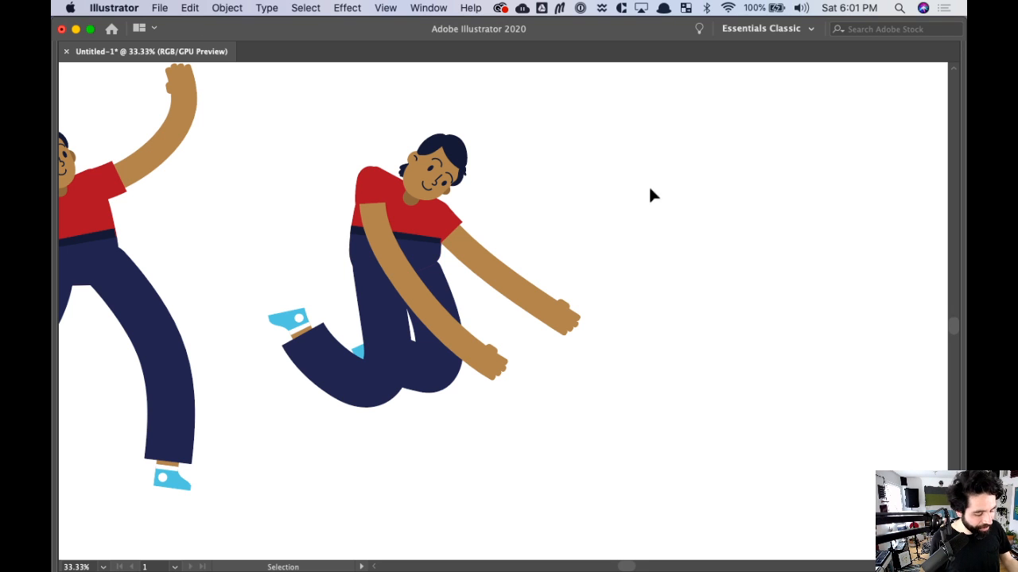
- Switch to OBS to show the Just Me scene, and return to Illustrator
key("super+Tab")
key("super+Tab")
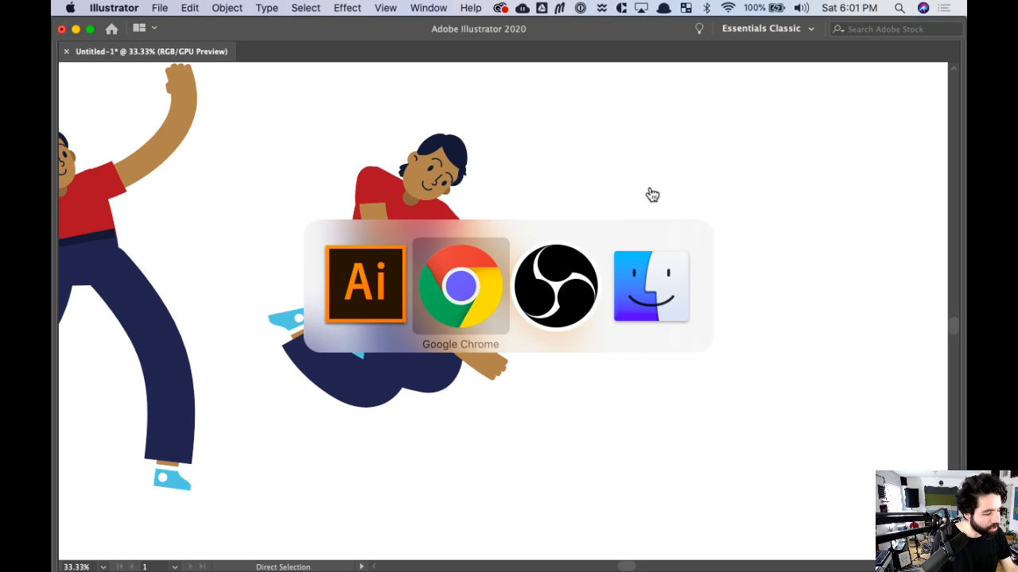
left_click(112, 428)
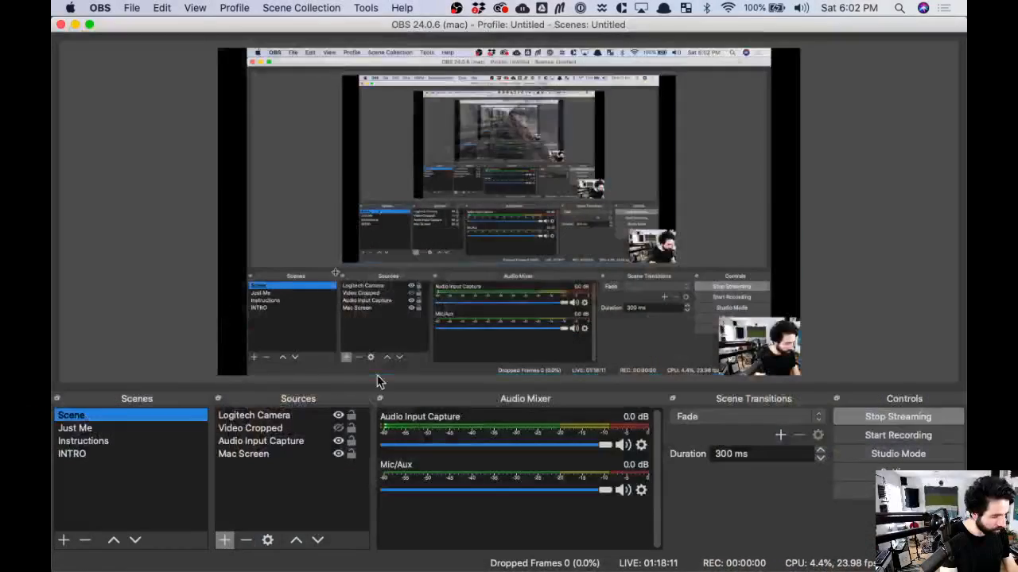
key("super+Tab")
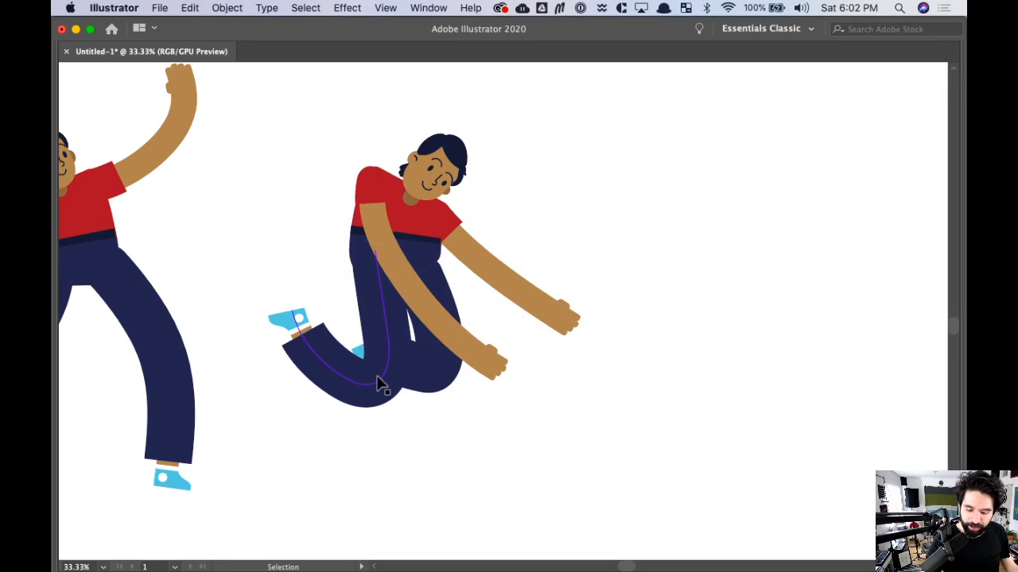
- Duplicate the kneeling figure to its right and expand the copy's brush strokes into editable shapes
left_click_drag(679, 102, 302, 437)
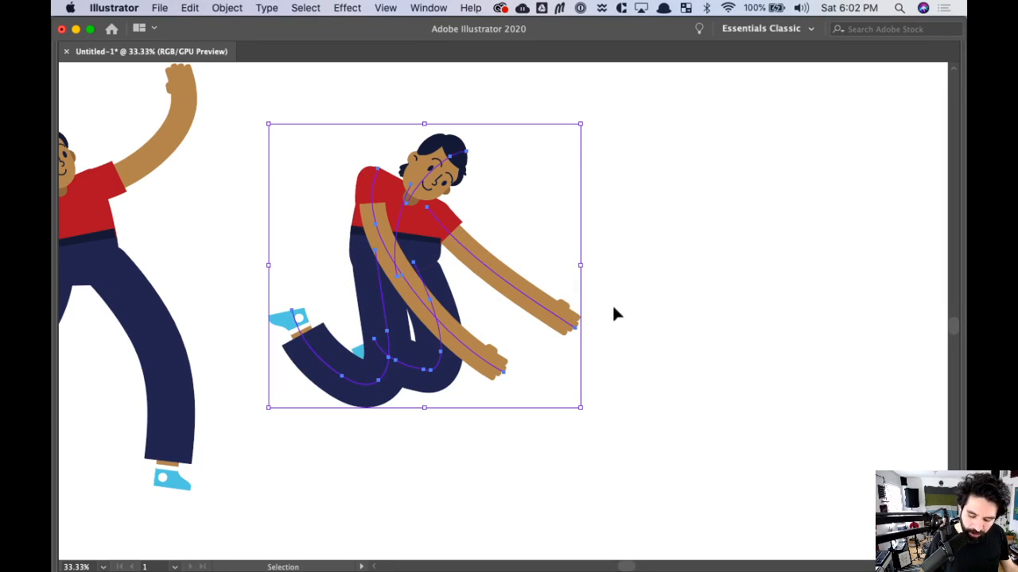
left_click_drag(415, 293, 524, 349)
key("space")
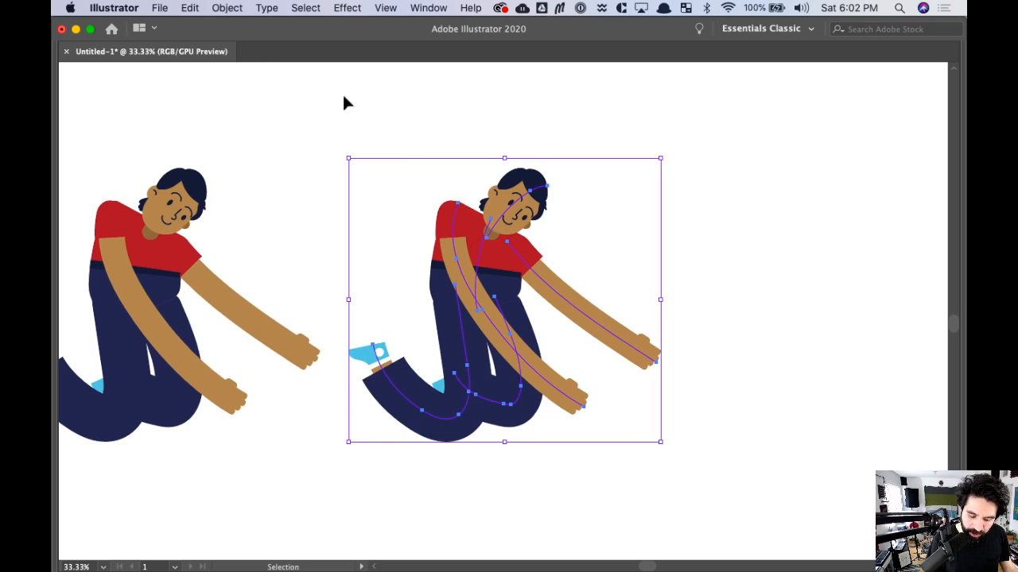
left_click(226, 7)
left_click(332, 178)
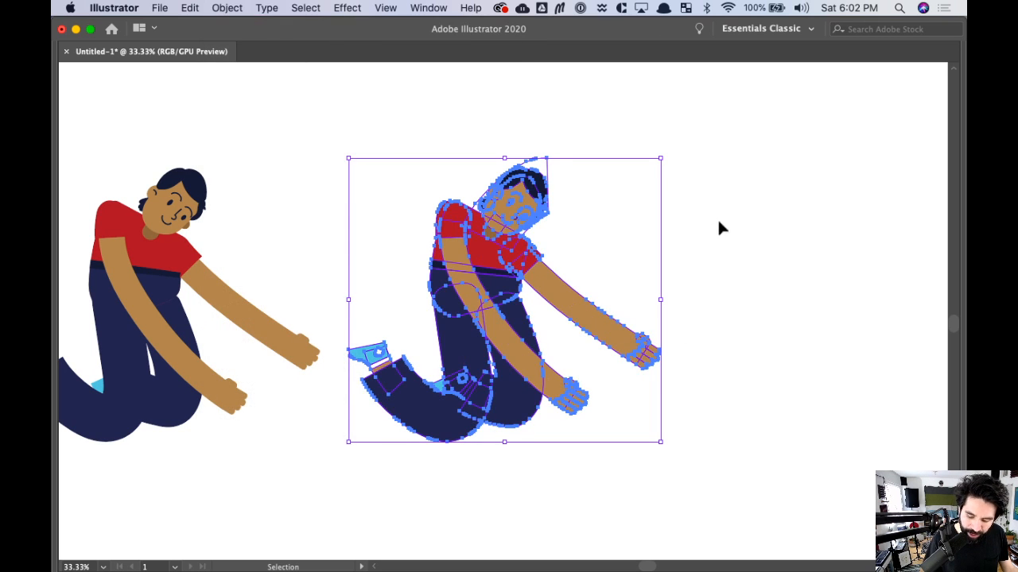
left_click(718, 222)
- Show the panels again and isolate the back leg group of the expanded figure, selecting its trouser shape
left_click_drag(399, 149, 697, 437)
key("Tab")
key("space")
left_click_drag(681, 342, 610, 302)
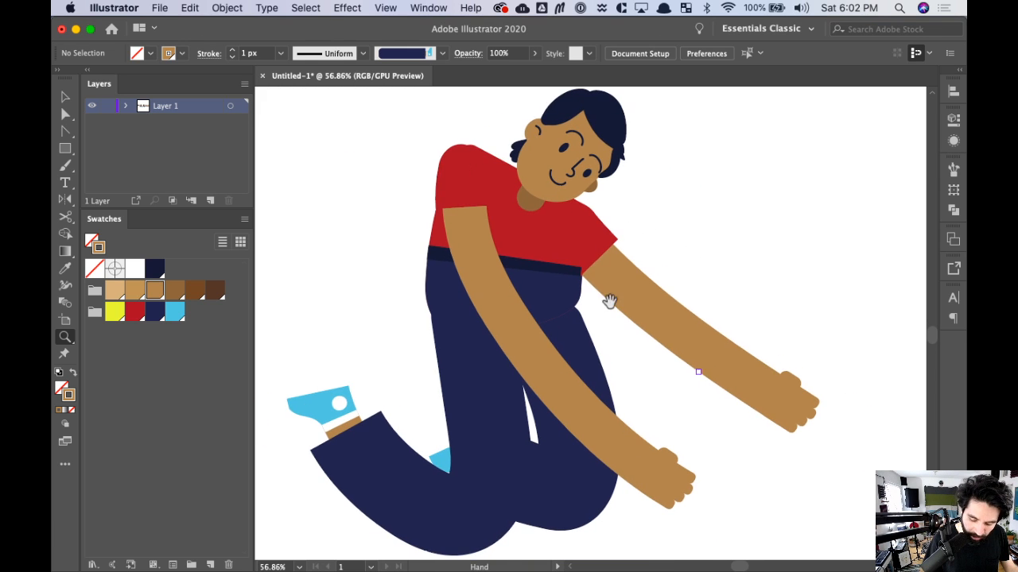
left_click(548, 241)
left_click(481, 469)
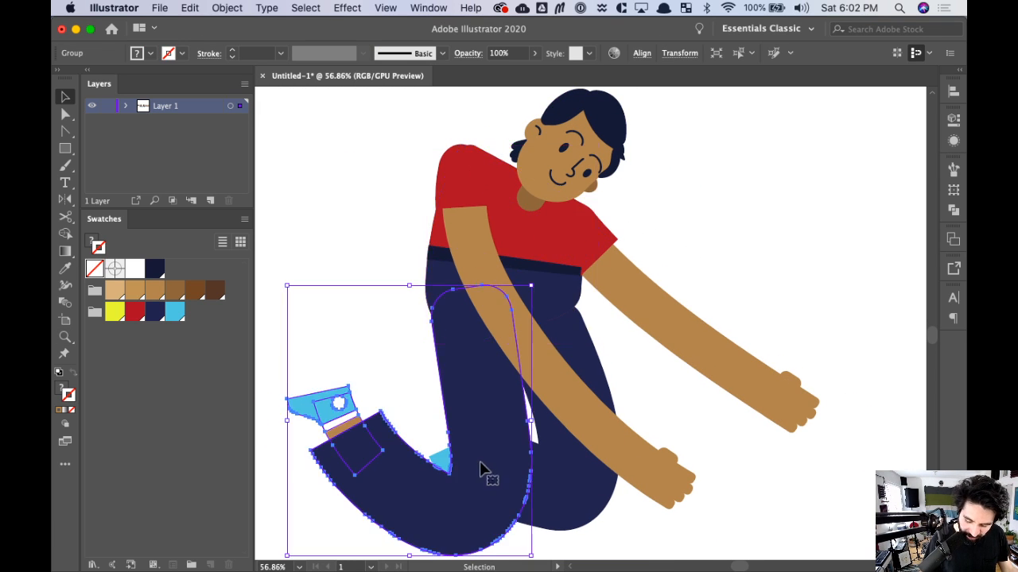
left_click(594, 489)
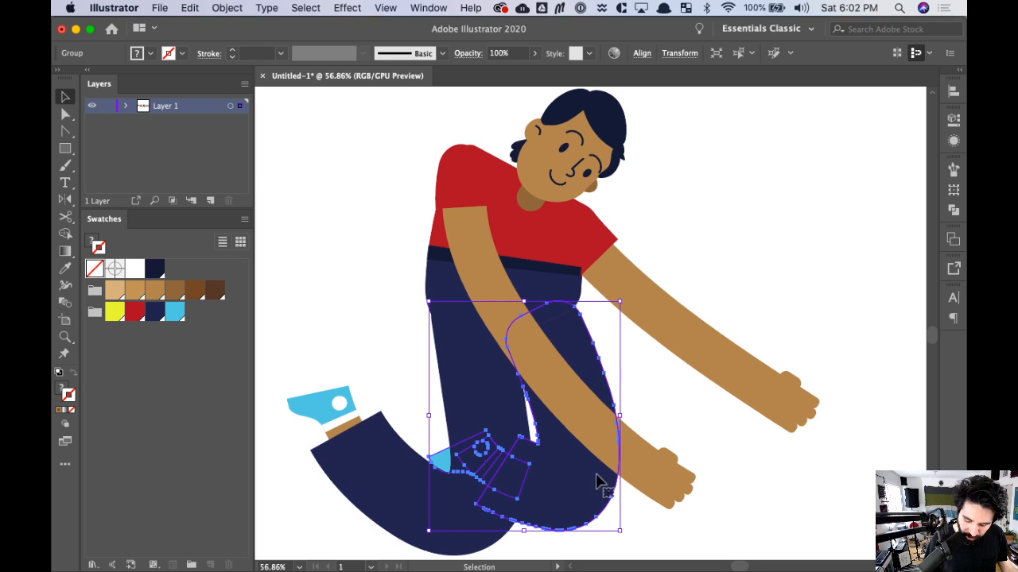
double_click(592, 503)
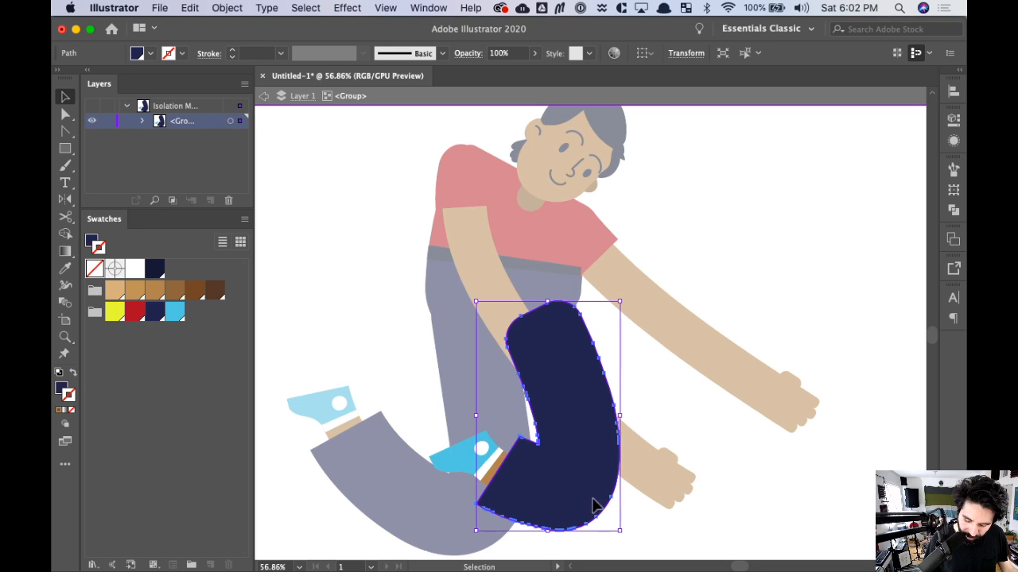
- Darken the back trouser leg's fill to 122133 and leave isolation mode
left_click(62, 388)
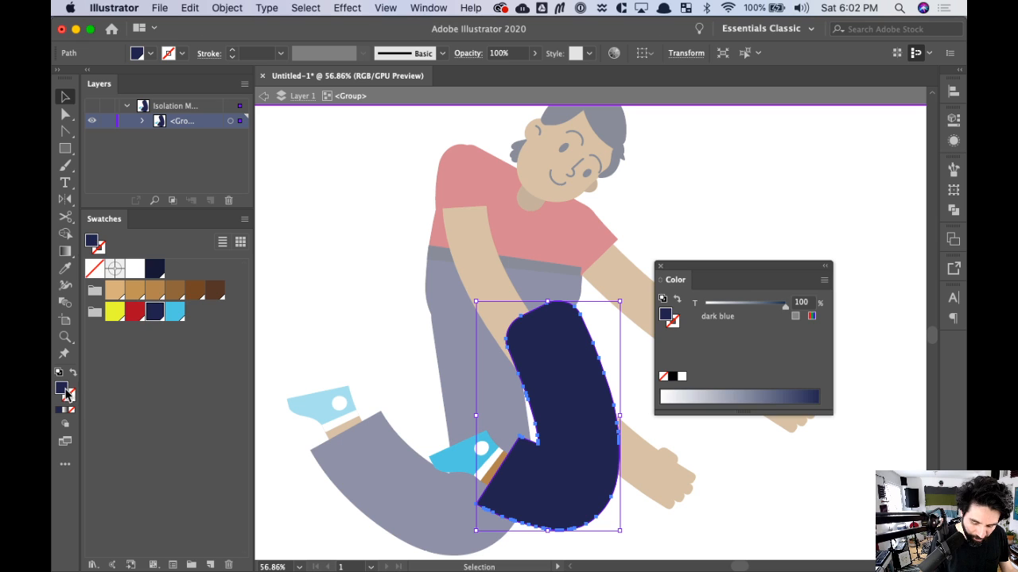
double_click(61, 390)
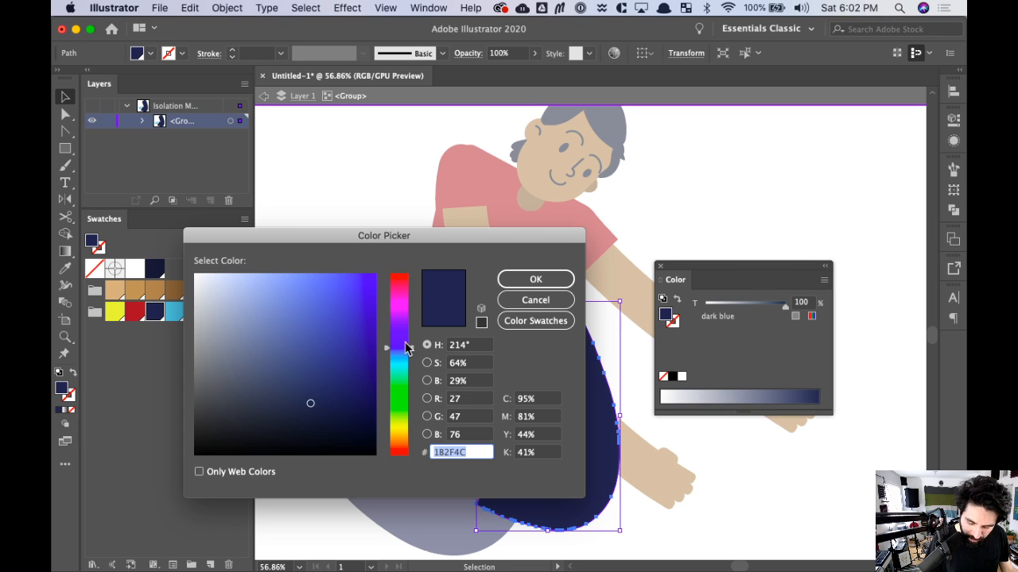
left_click_drag(311, 407, 311, 415)
left_click(311, 418)
left_click(536, 279)
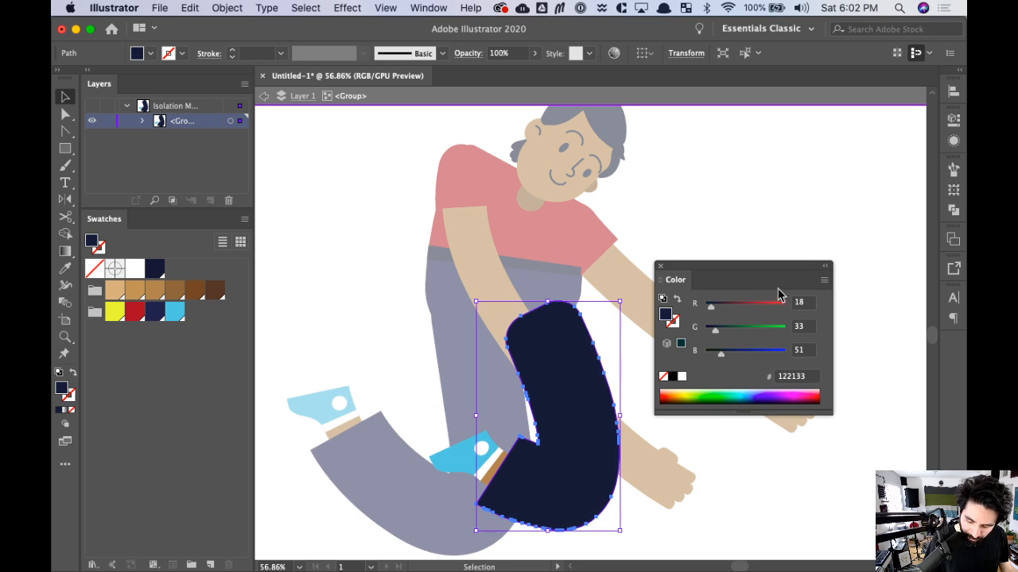
left_click(720, 246)
left_click(660, 266)
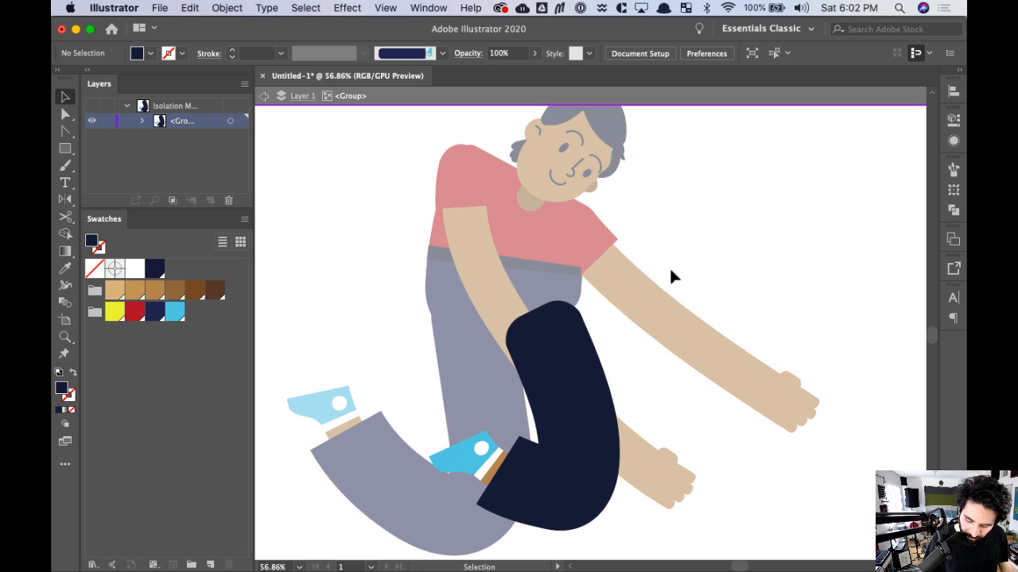
double_click(700, 265)
- Isolate the expanded figure's far arm group and darken the fill of its arm and hand shapes to a deeper brown
left_click_drag(765, 401, 744, 386)
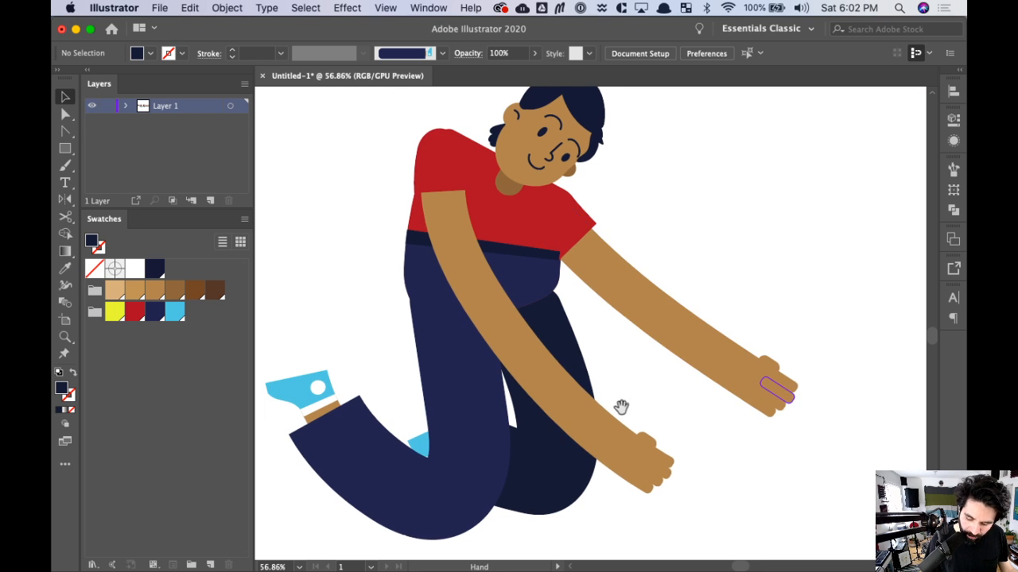
left_click_drag(631, 327, 641, 384)
left_click(626, 317)
double_click(621, 331)
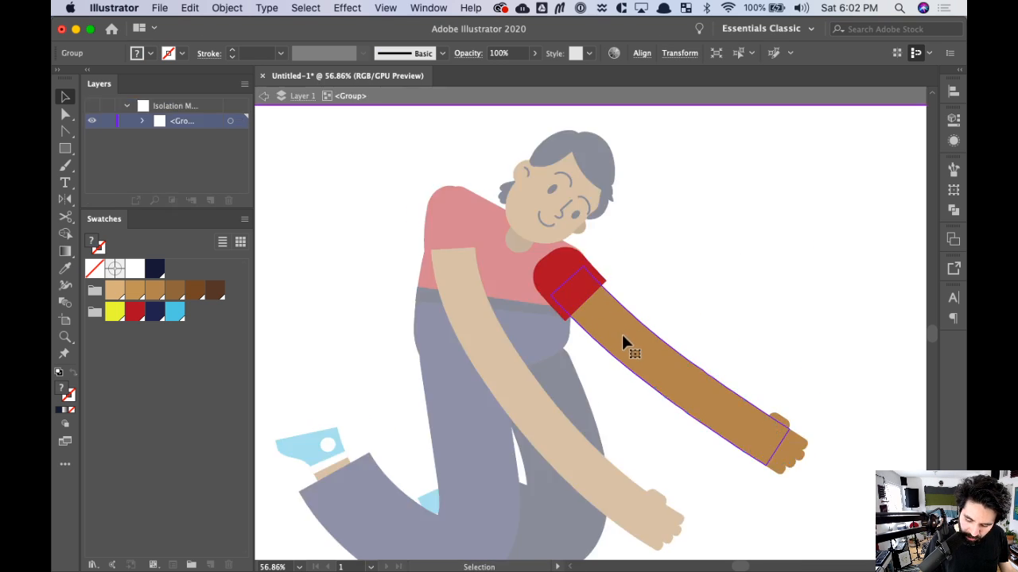
left_click(643, 330)
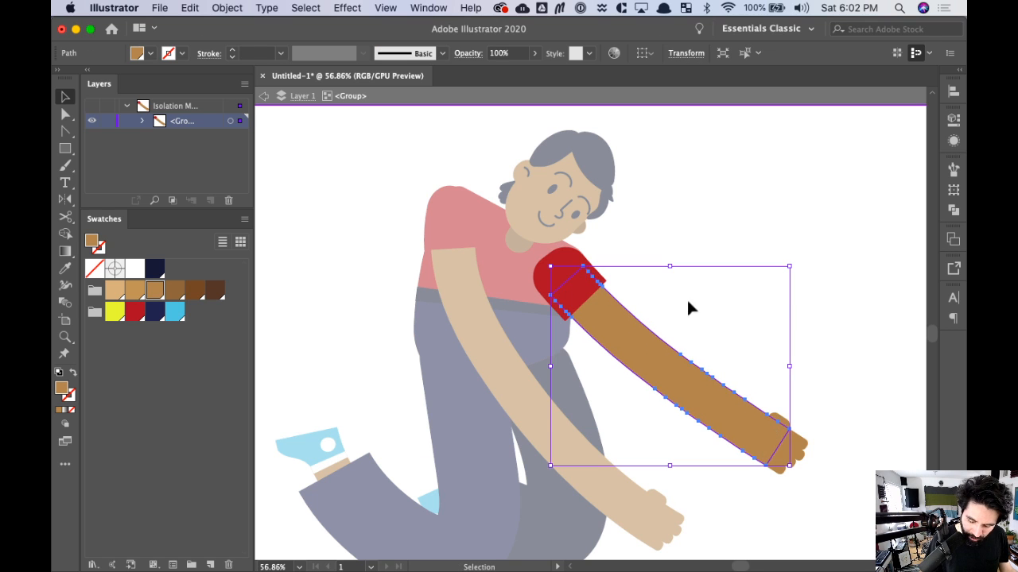
left_click(759, 448, "shift")
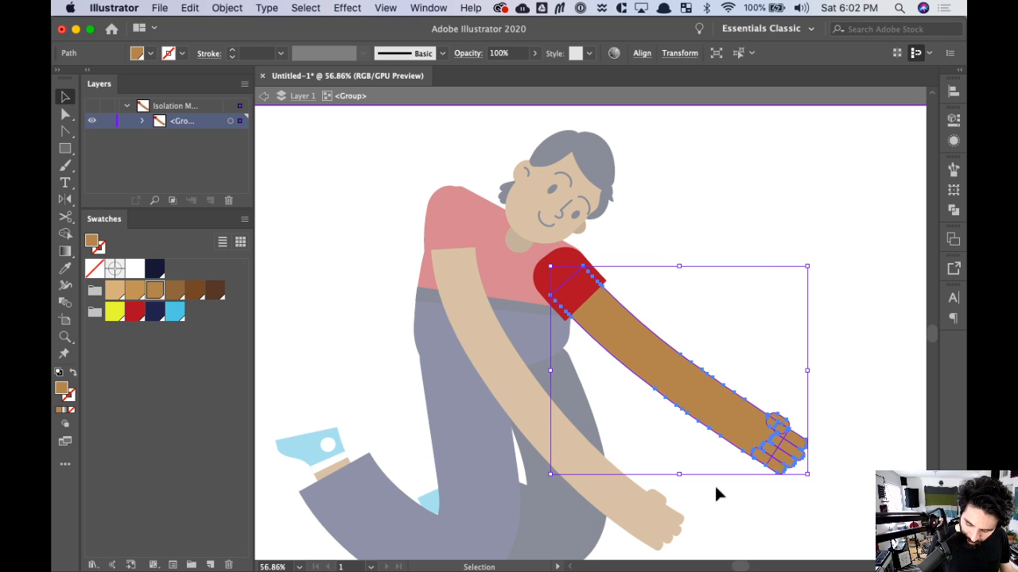
double_click(61, 389)
left_click_drag(295, 335, 284, 345)
left_click(536, 279)
- Darken the far arm's sleeve fill to a deeper red and leave isolation mode
left_click(651, 271)
left_click(593, 272)
double_click(62, 389)
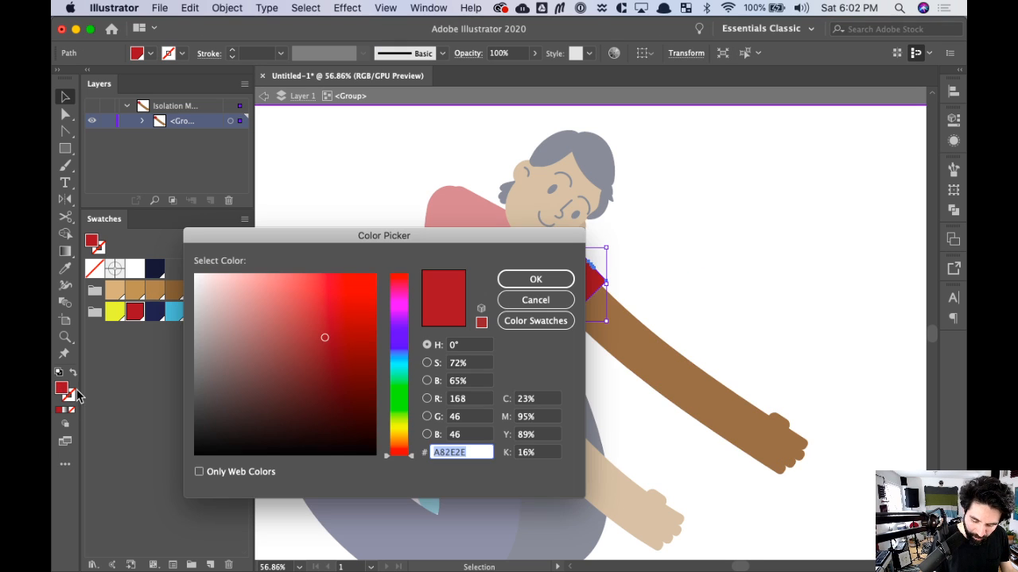
left_click_drag(329, 341, 325, 348)
left_click(560, 278)
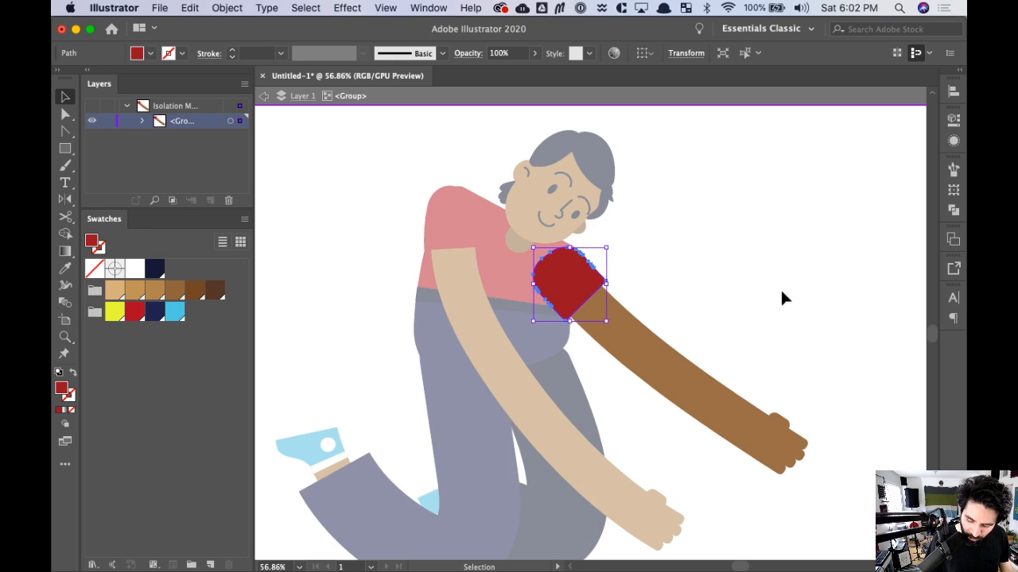
double_click(780, 287)
- Select all the brush strokes of the original kneeling figure beside the expanded copy
left_click_drag(813, 438, 795, 430)
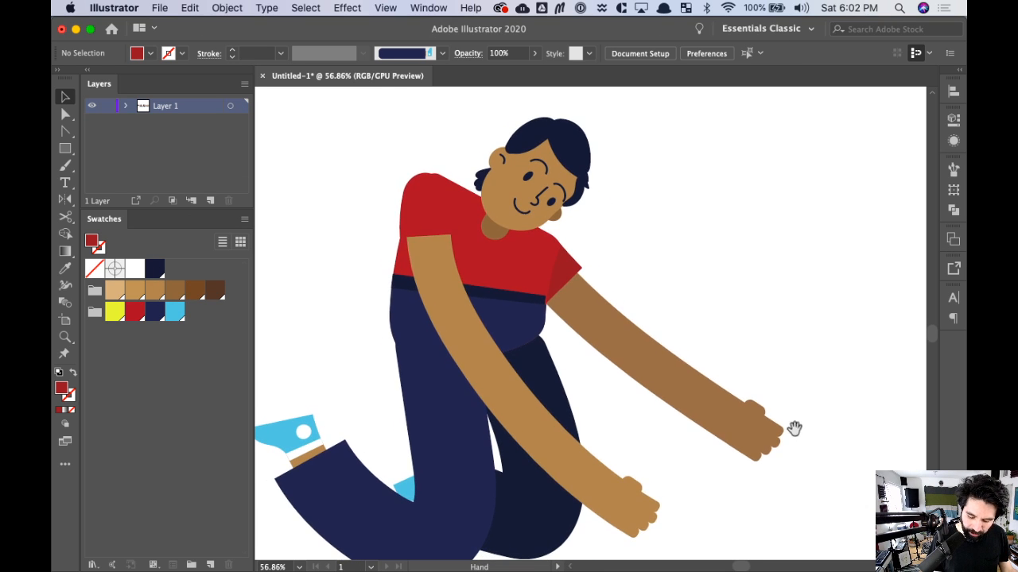
key("super+minus")
key("super+minus")
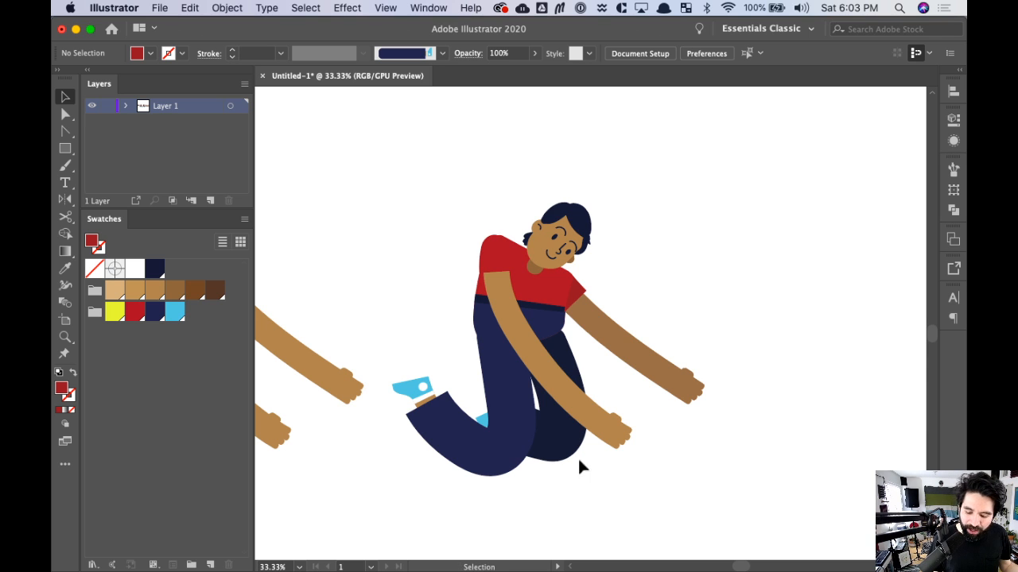
left_click_drag(450, 336, 793, 348)
left_click_drag(429, 211, 632, 436)
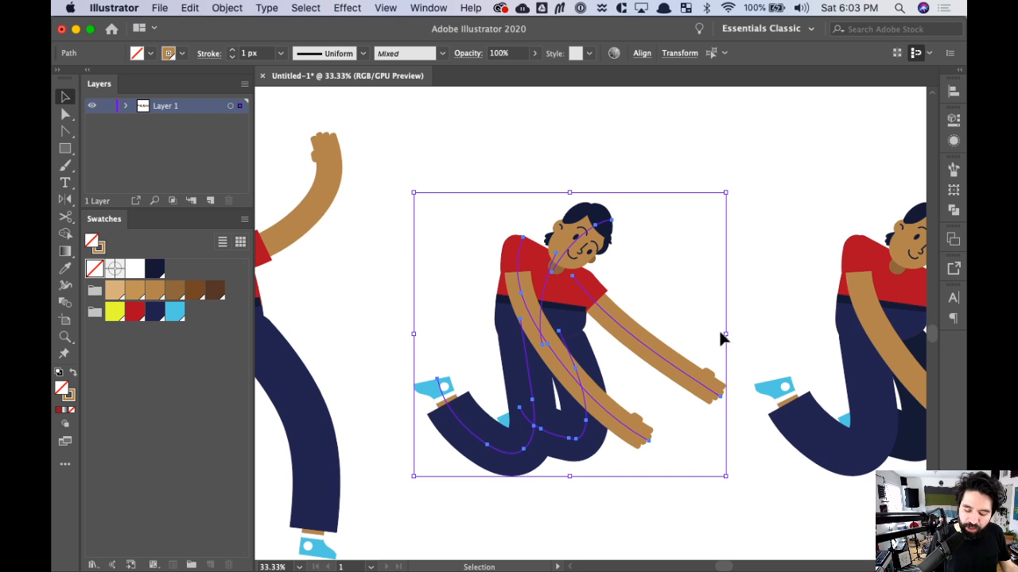
- Switch to OBS and show the Just Me scene
key("super+Tab")
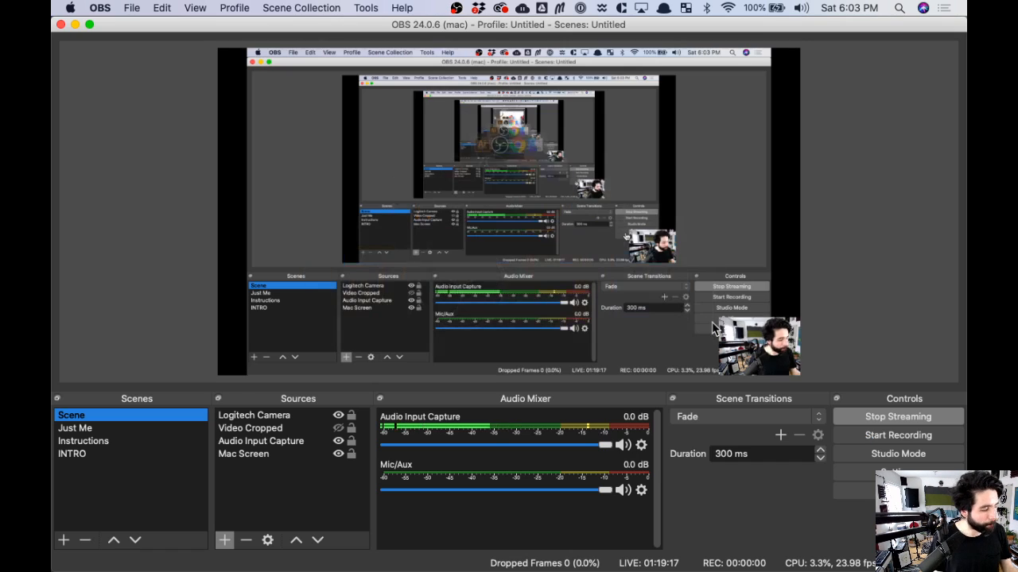
left_click(64, 428)
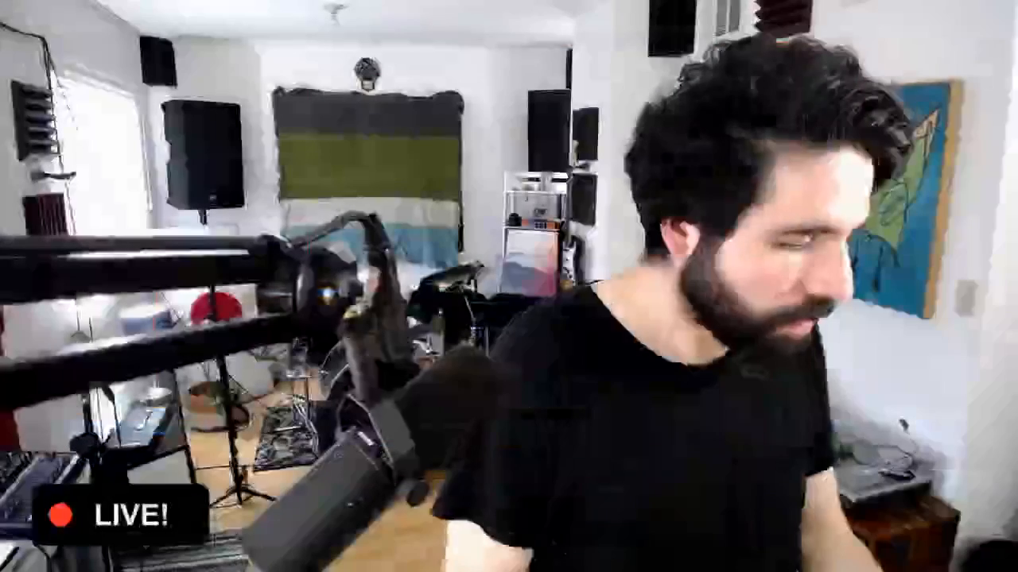